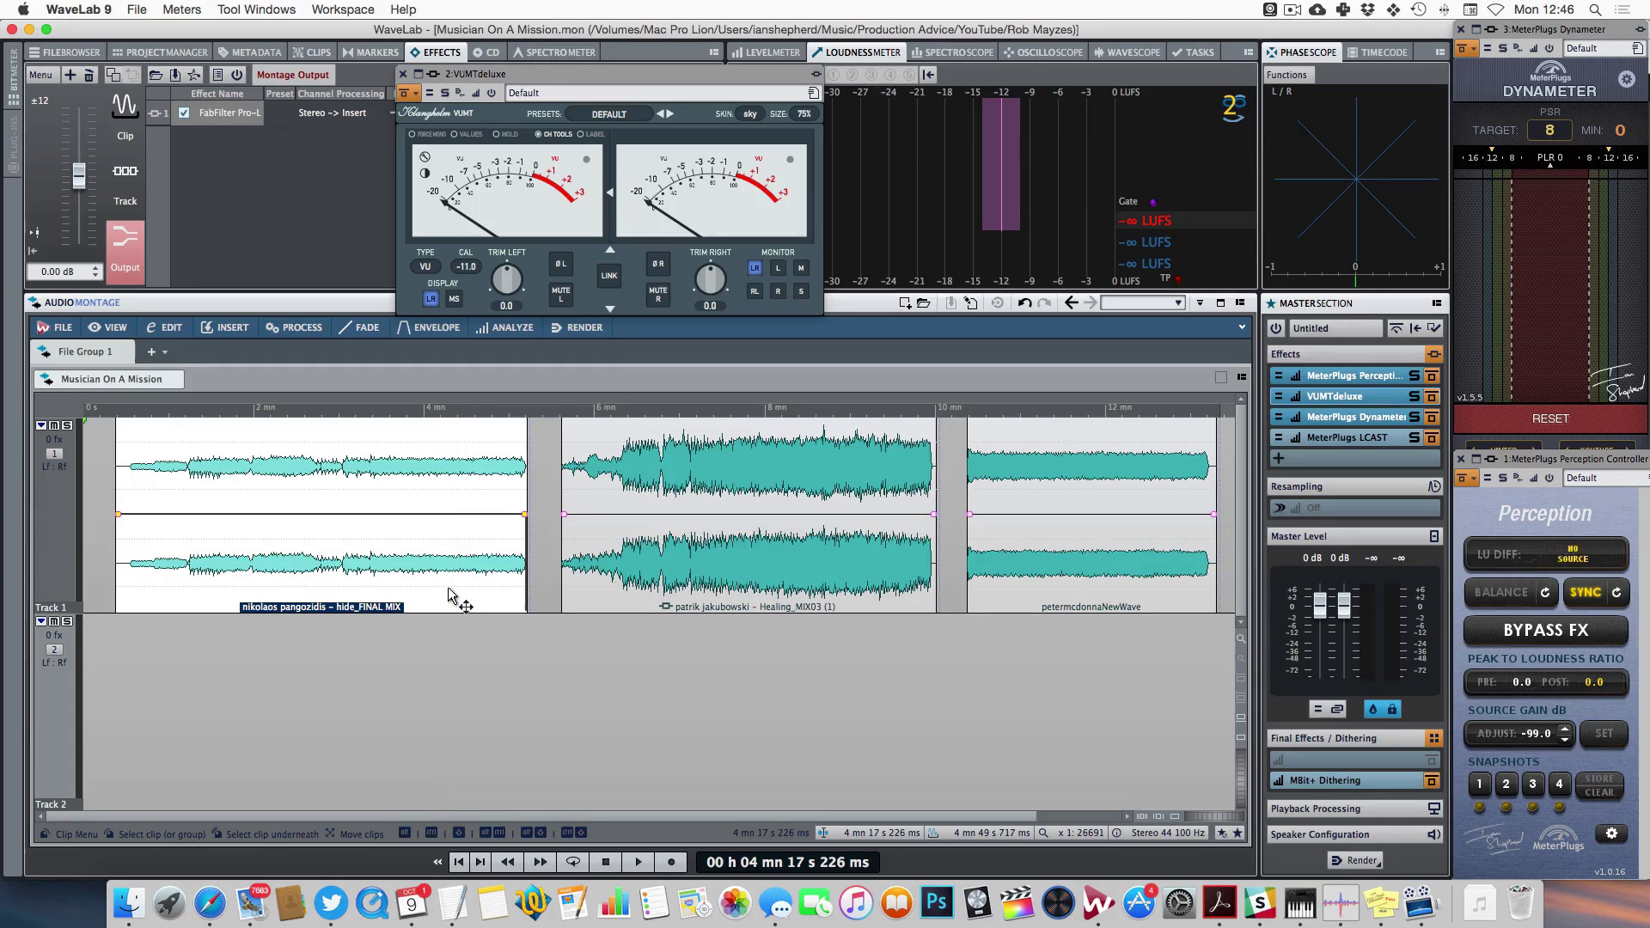
- Select each of the three clips on Track 1 in turn to examine their waveforms
click(776, 584)
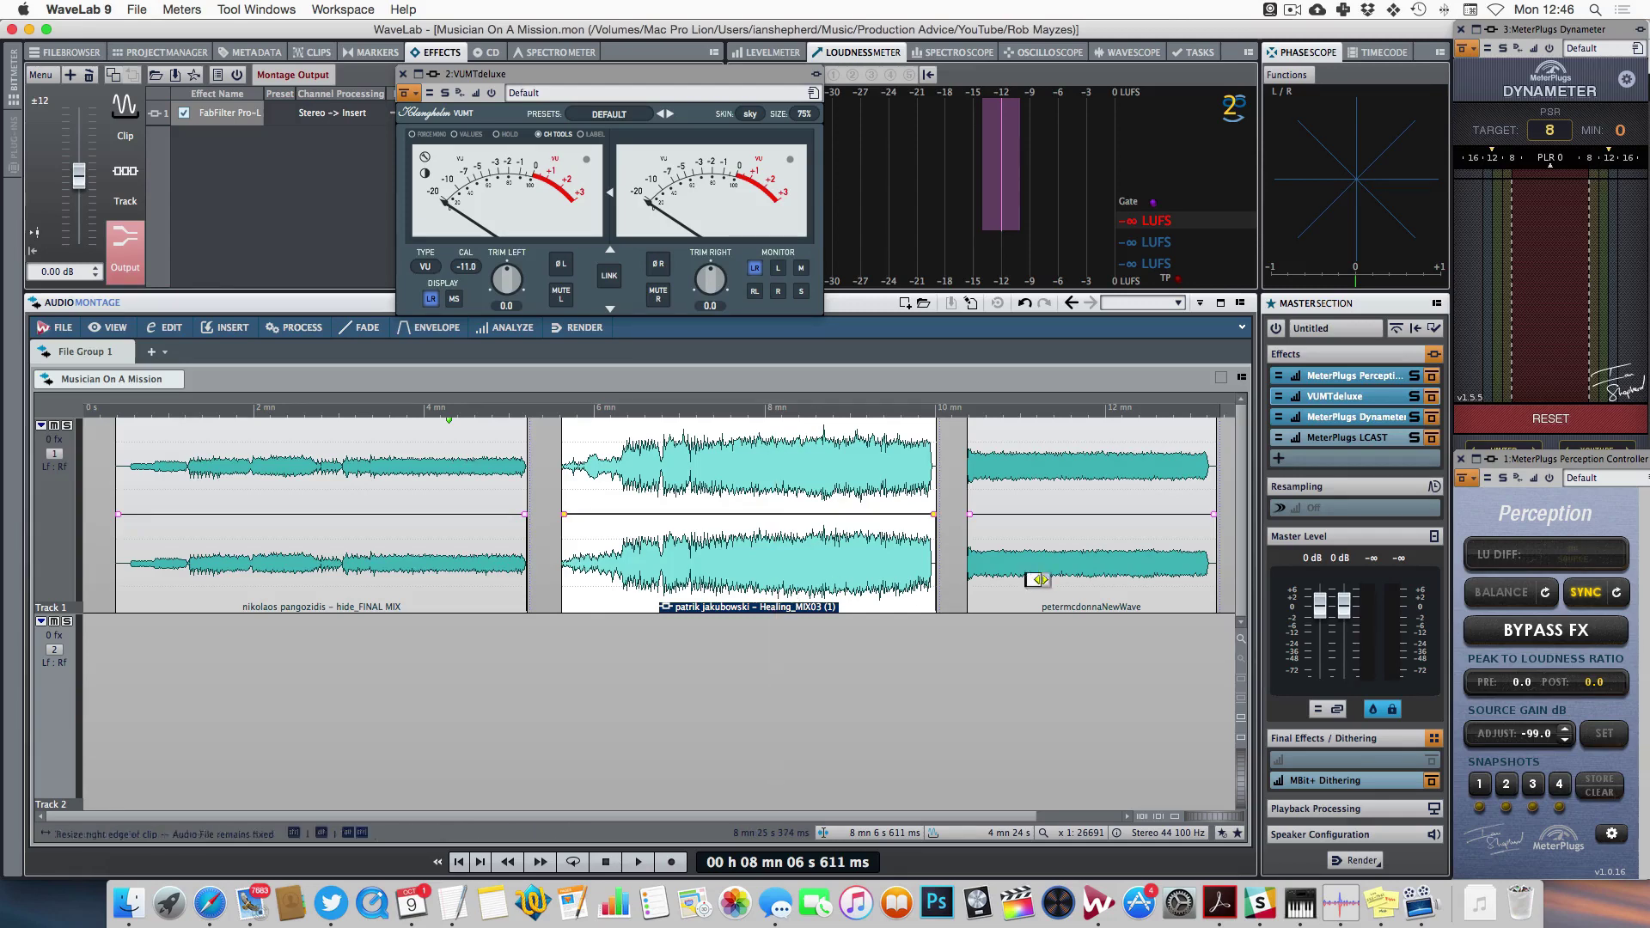
click(1084, 585)
click(1085, 586)
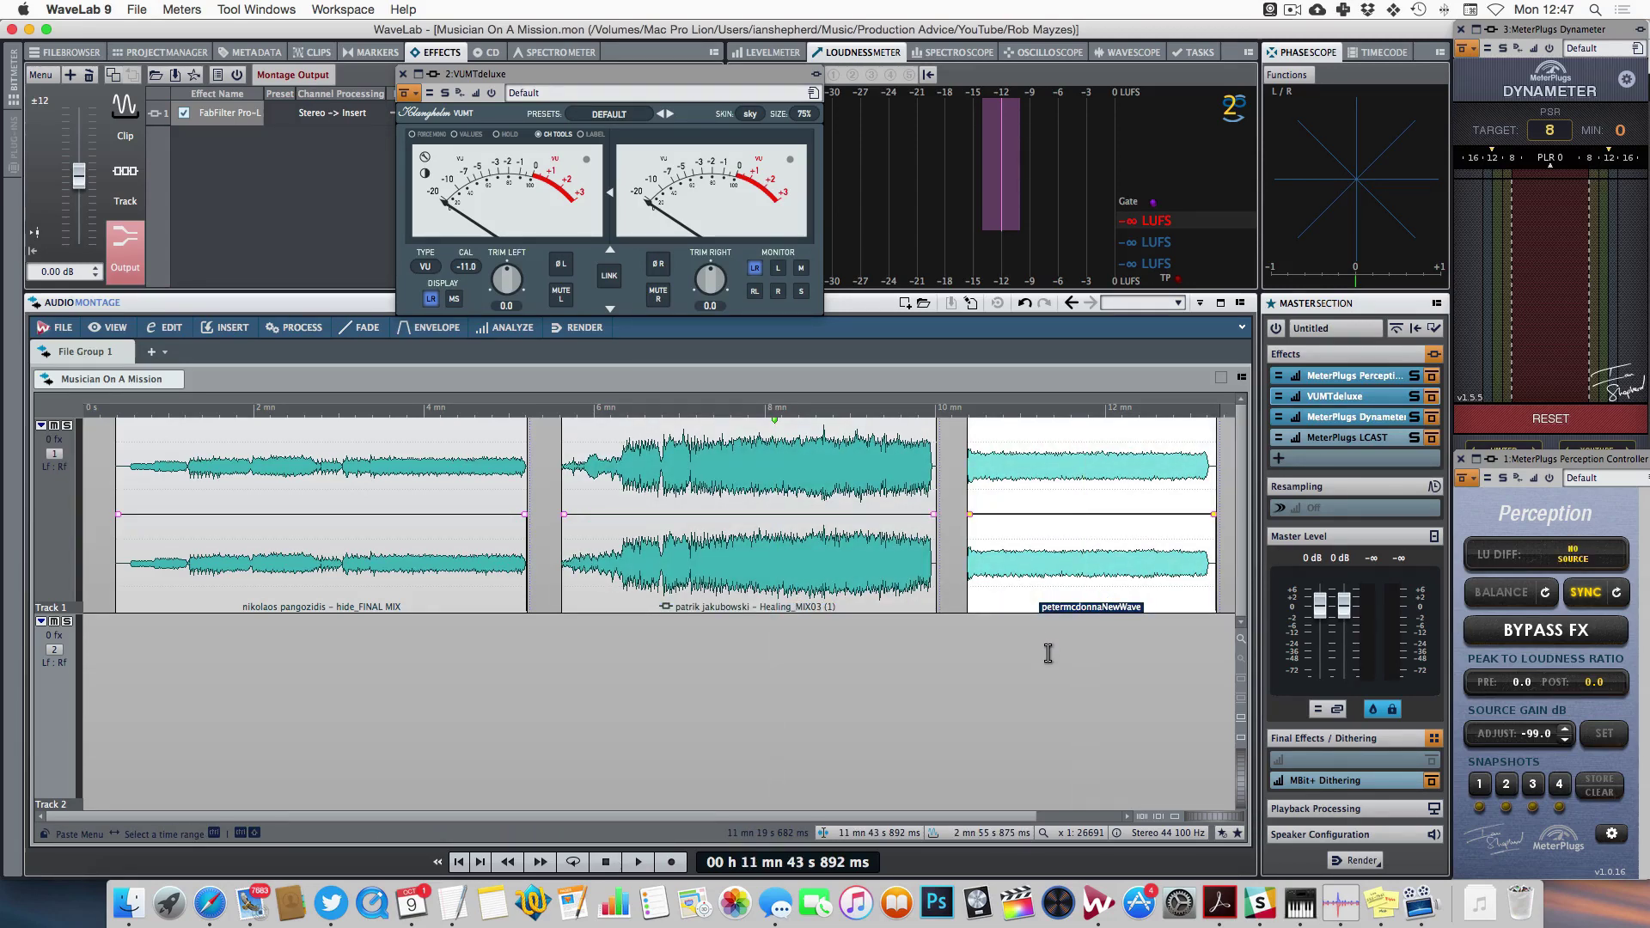
click(717, 563)
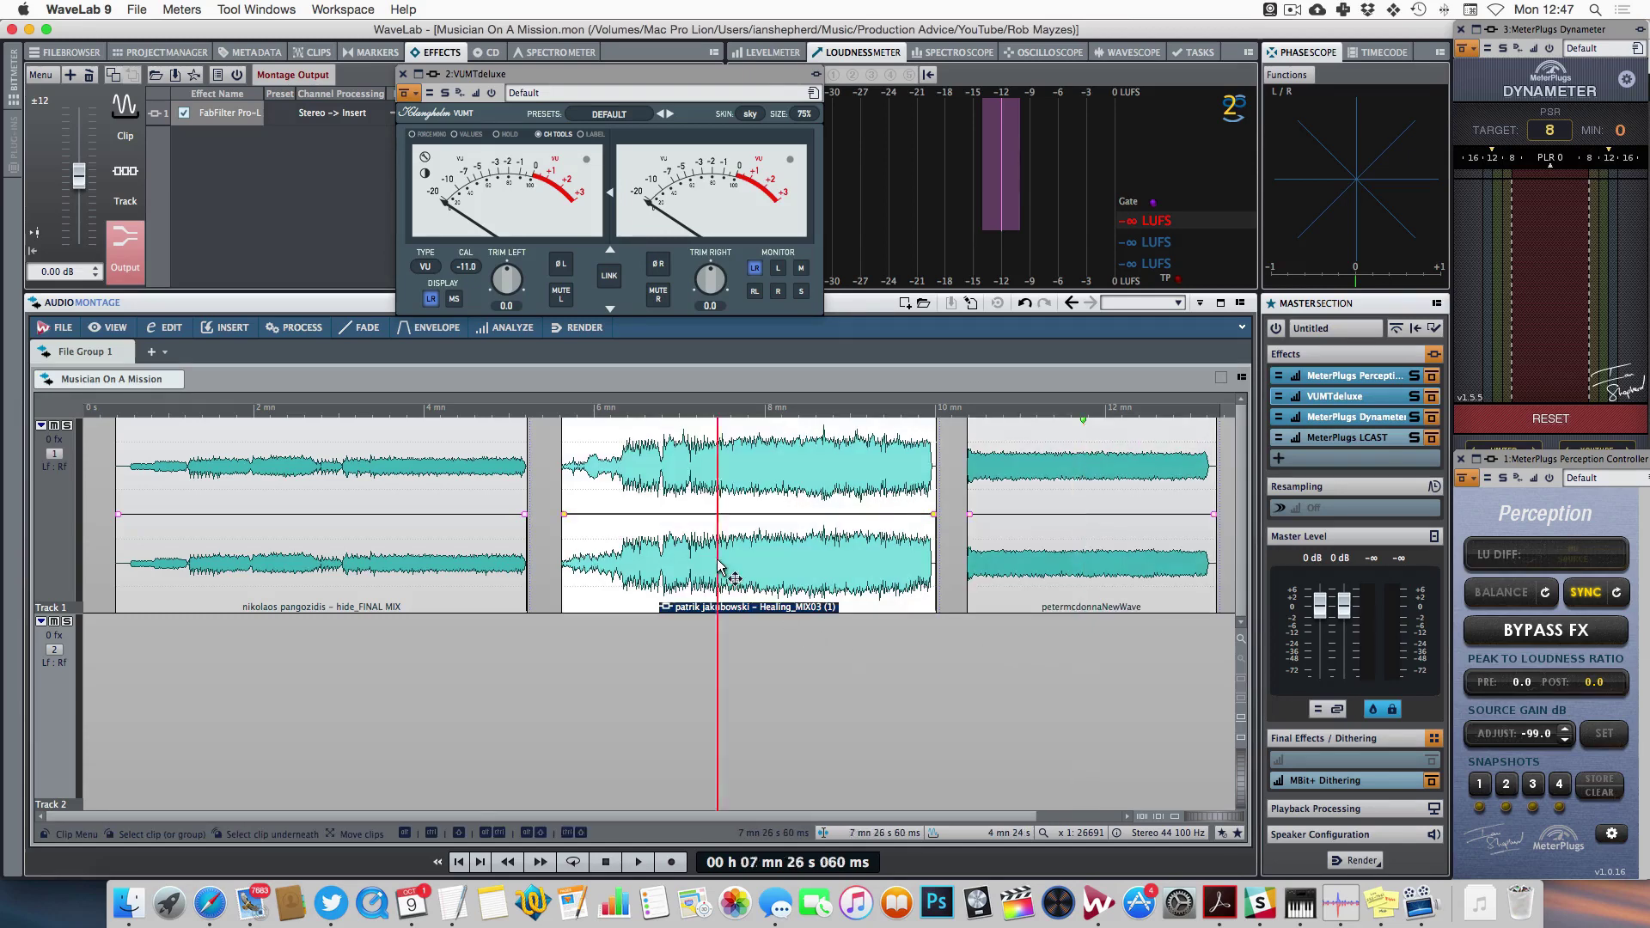
click(453, 562)
click(1053, 563)
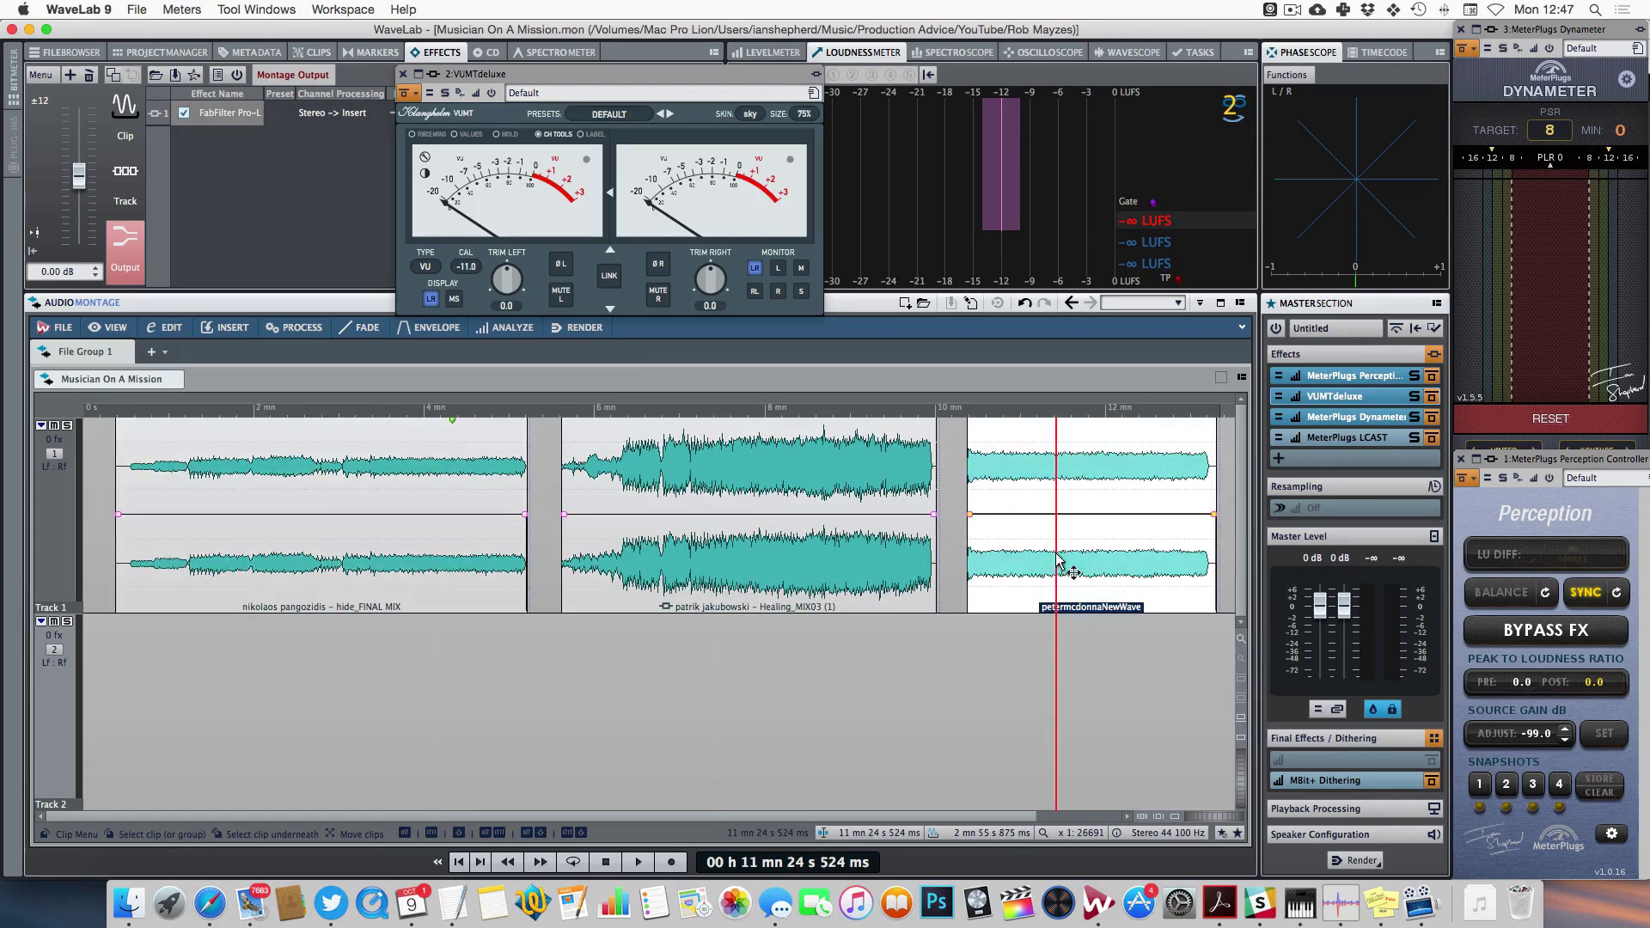
click(719, 666)
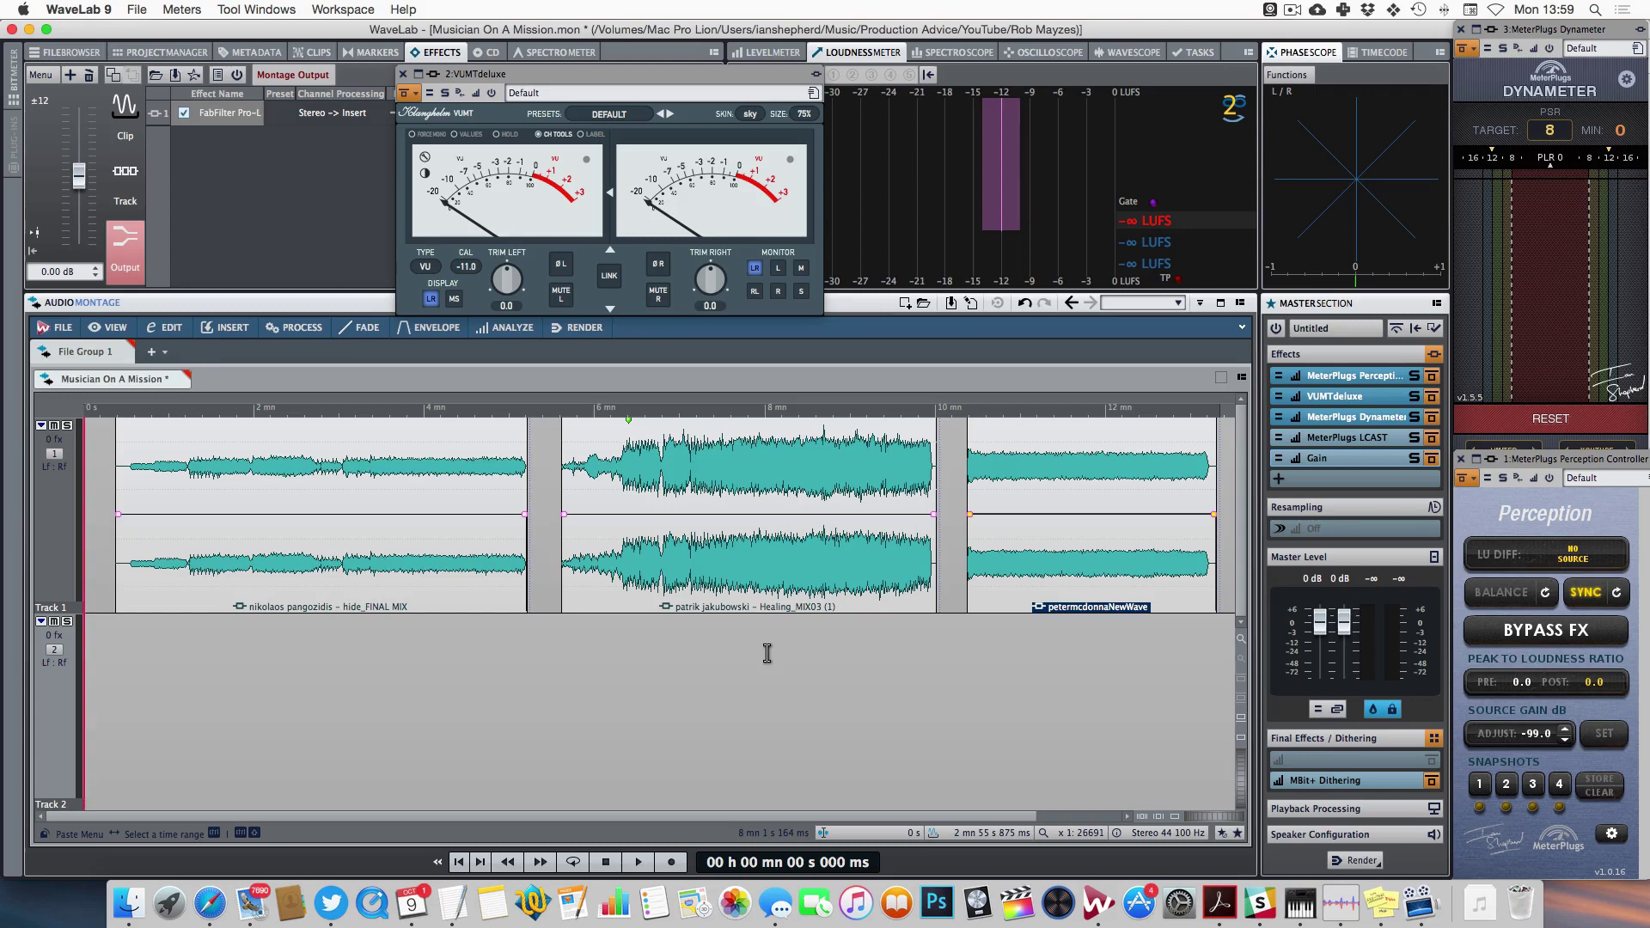
- Play the first clip from about 4 mn, the second from about 8 mn 40 s and the third from about 11 mn 50 s
click(422, 411)
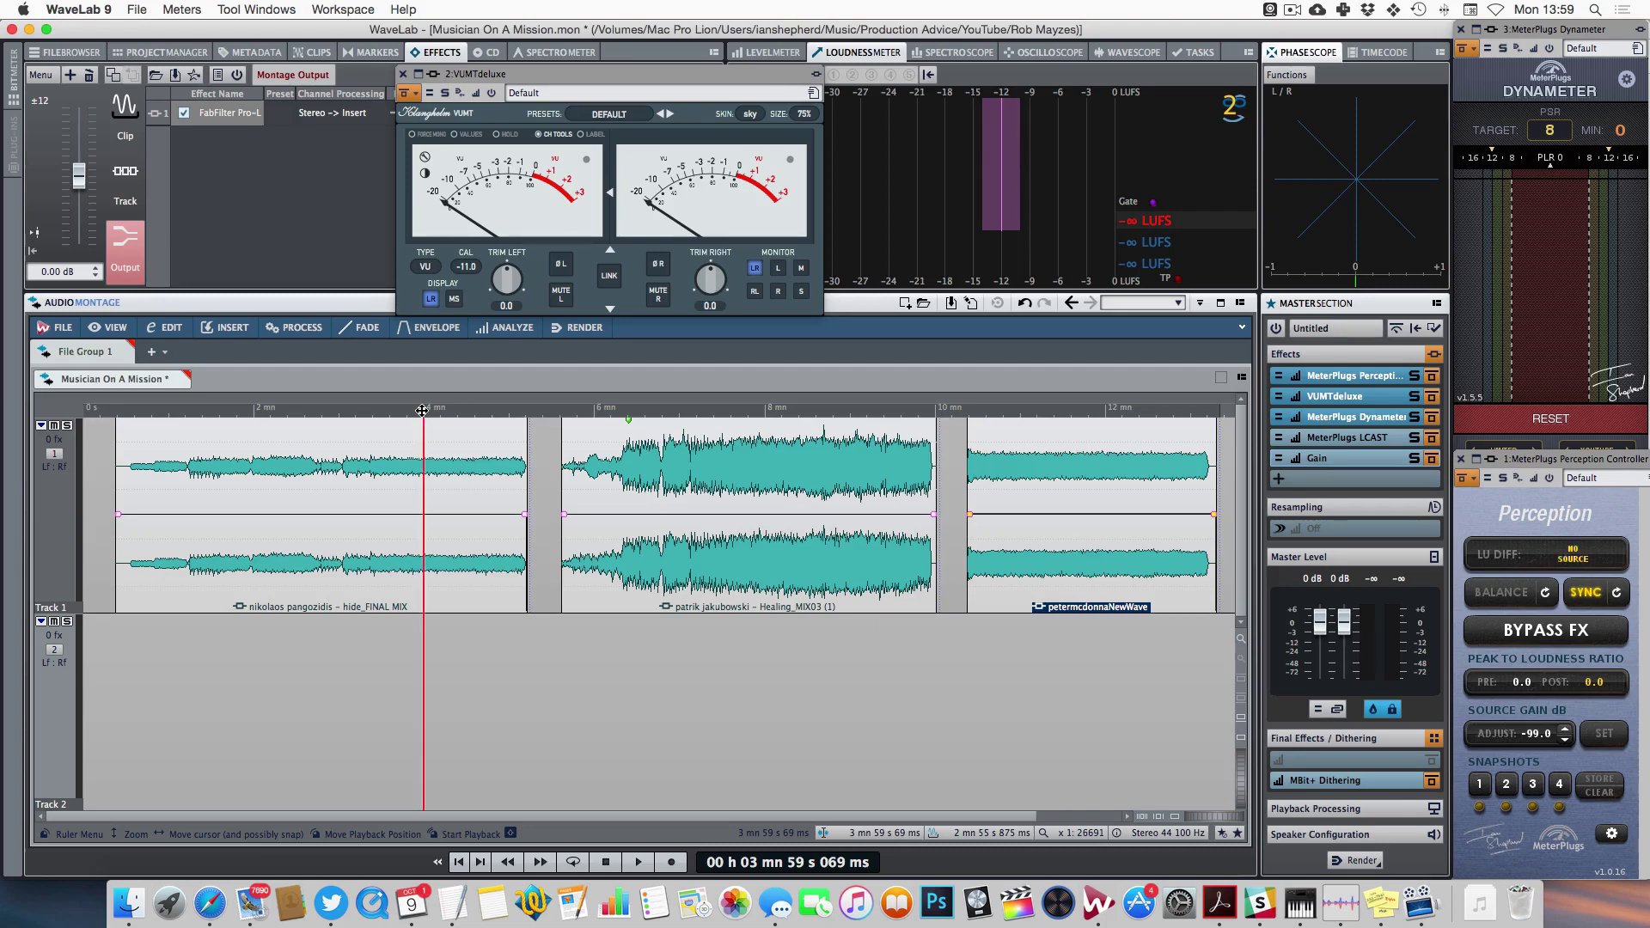
key(space)
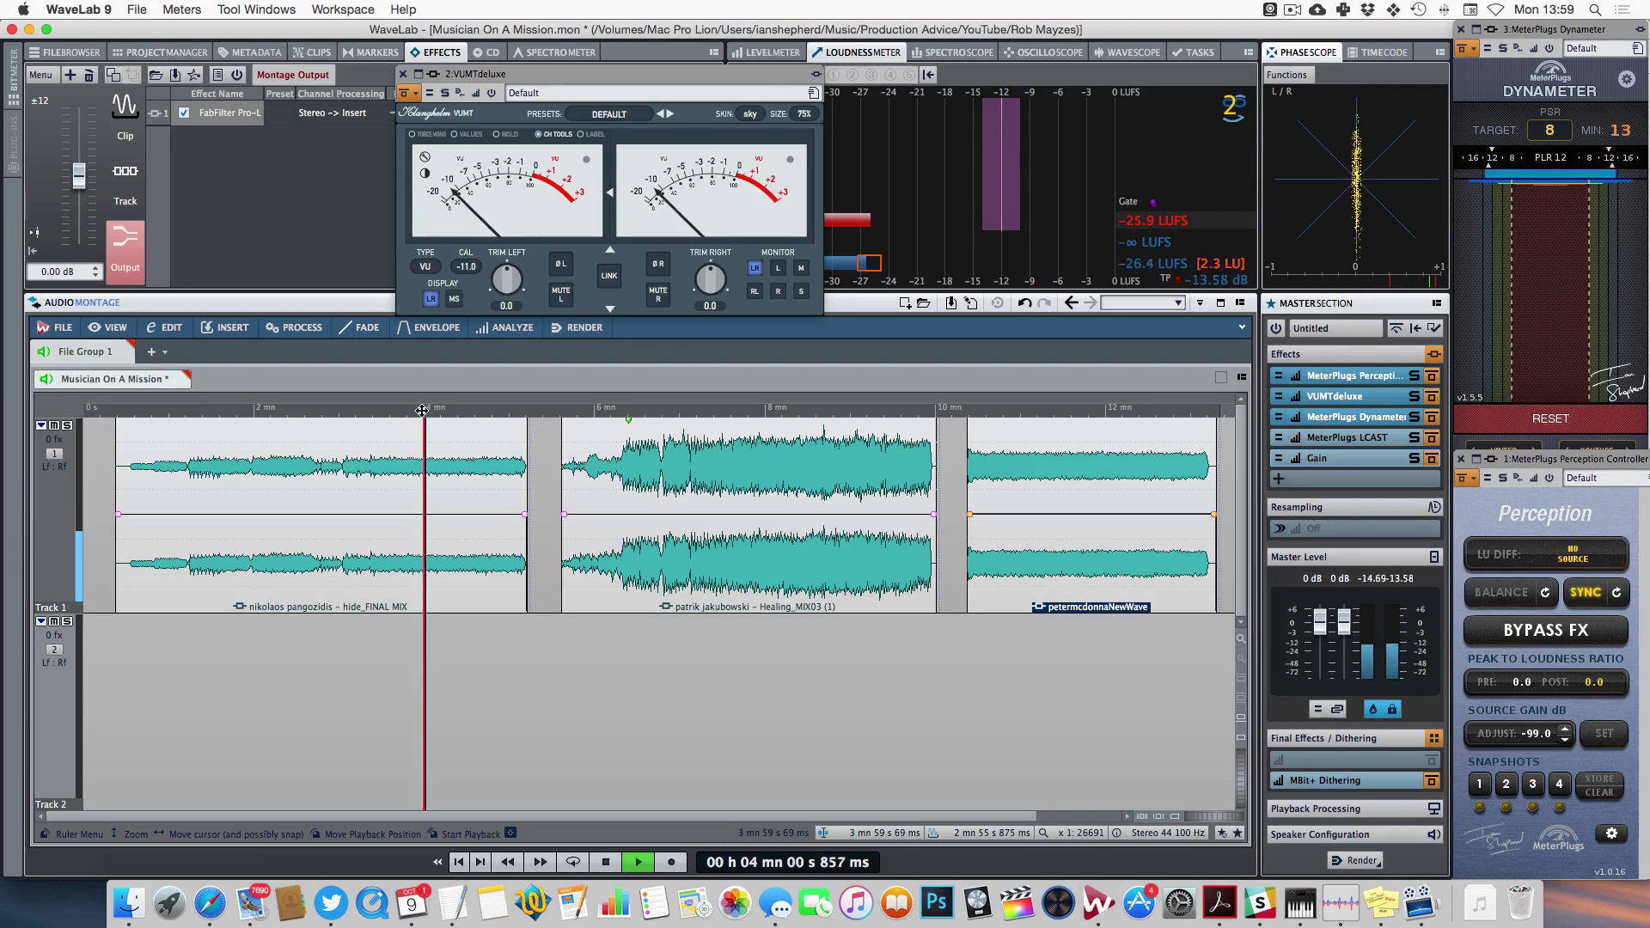
click(822, 413)
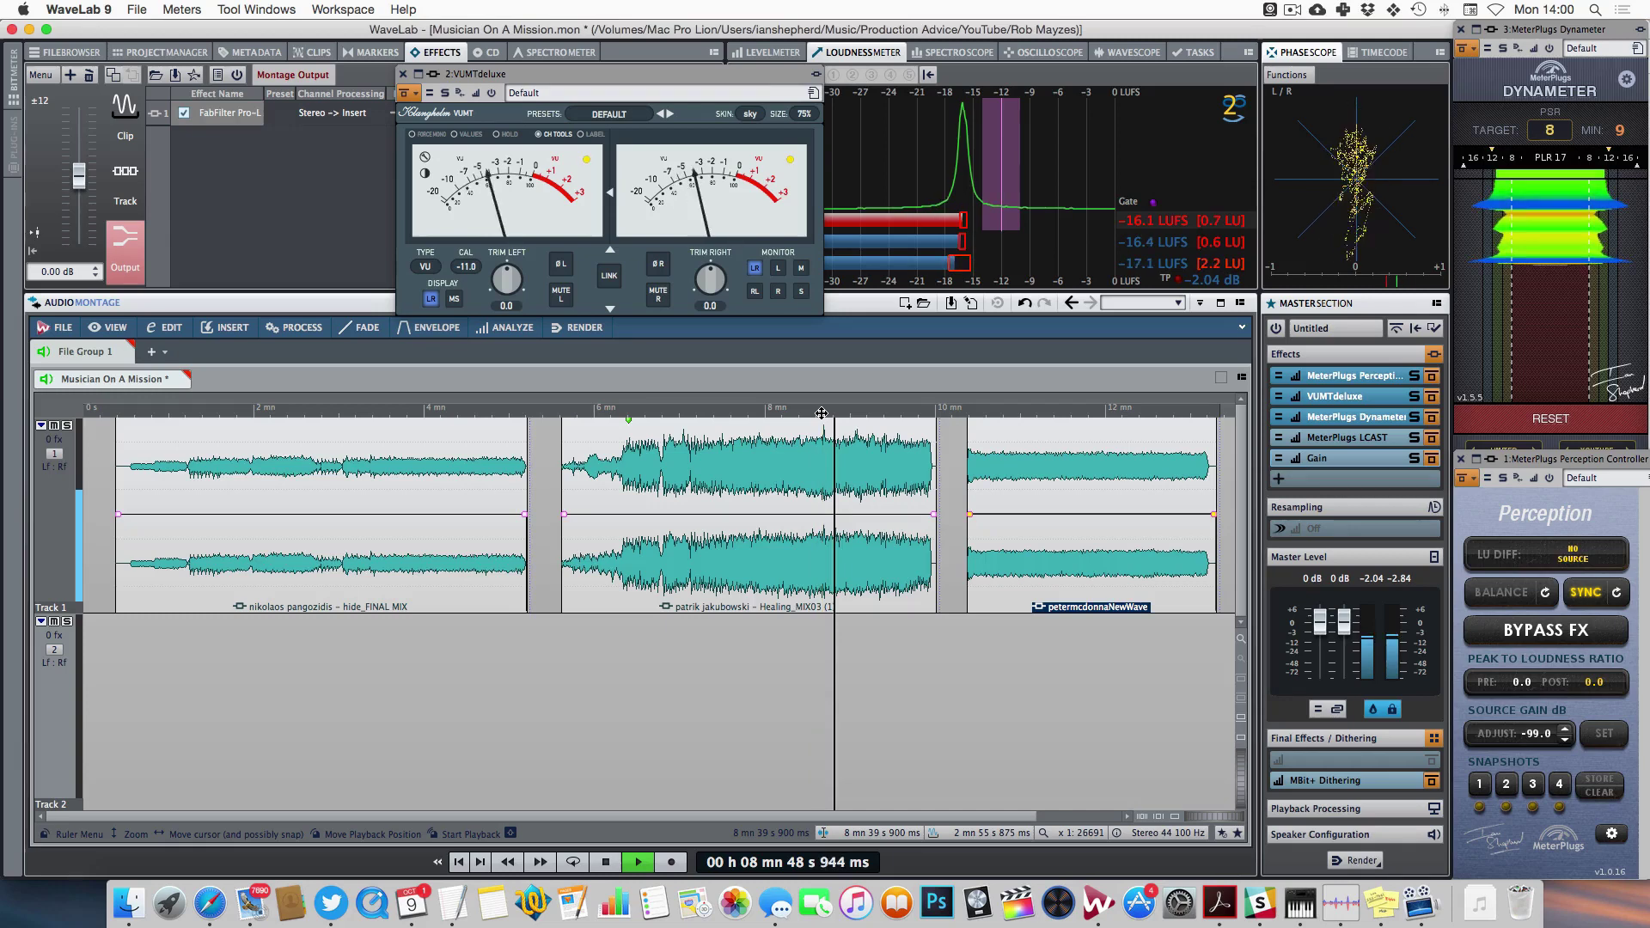
click(1089, 414)
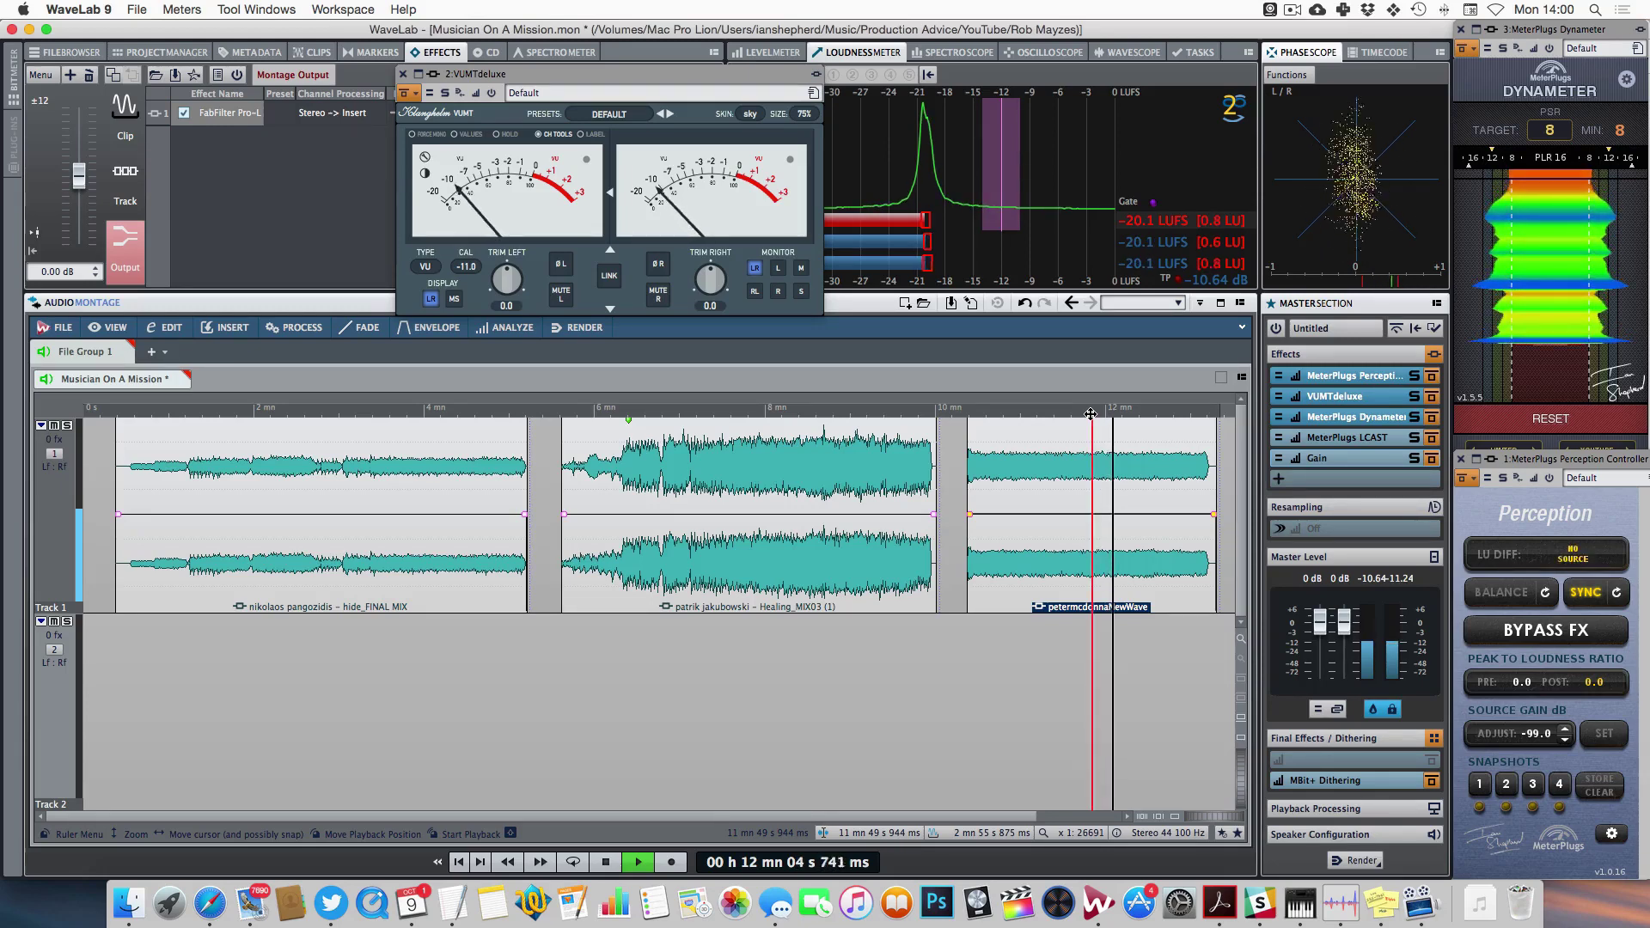
key(space)
- Reset the Dynameter readings and play the beginning of the third clip
click(1543, 420)
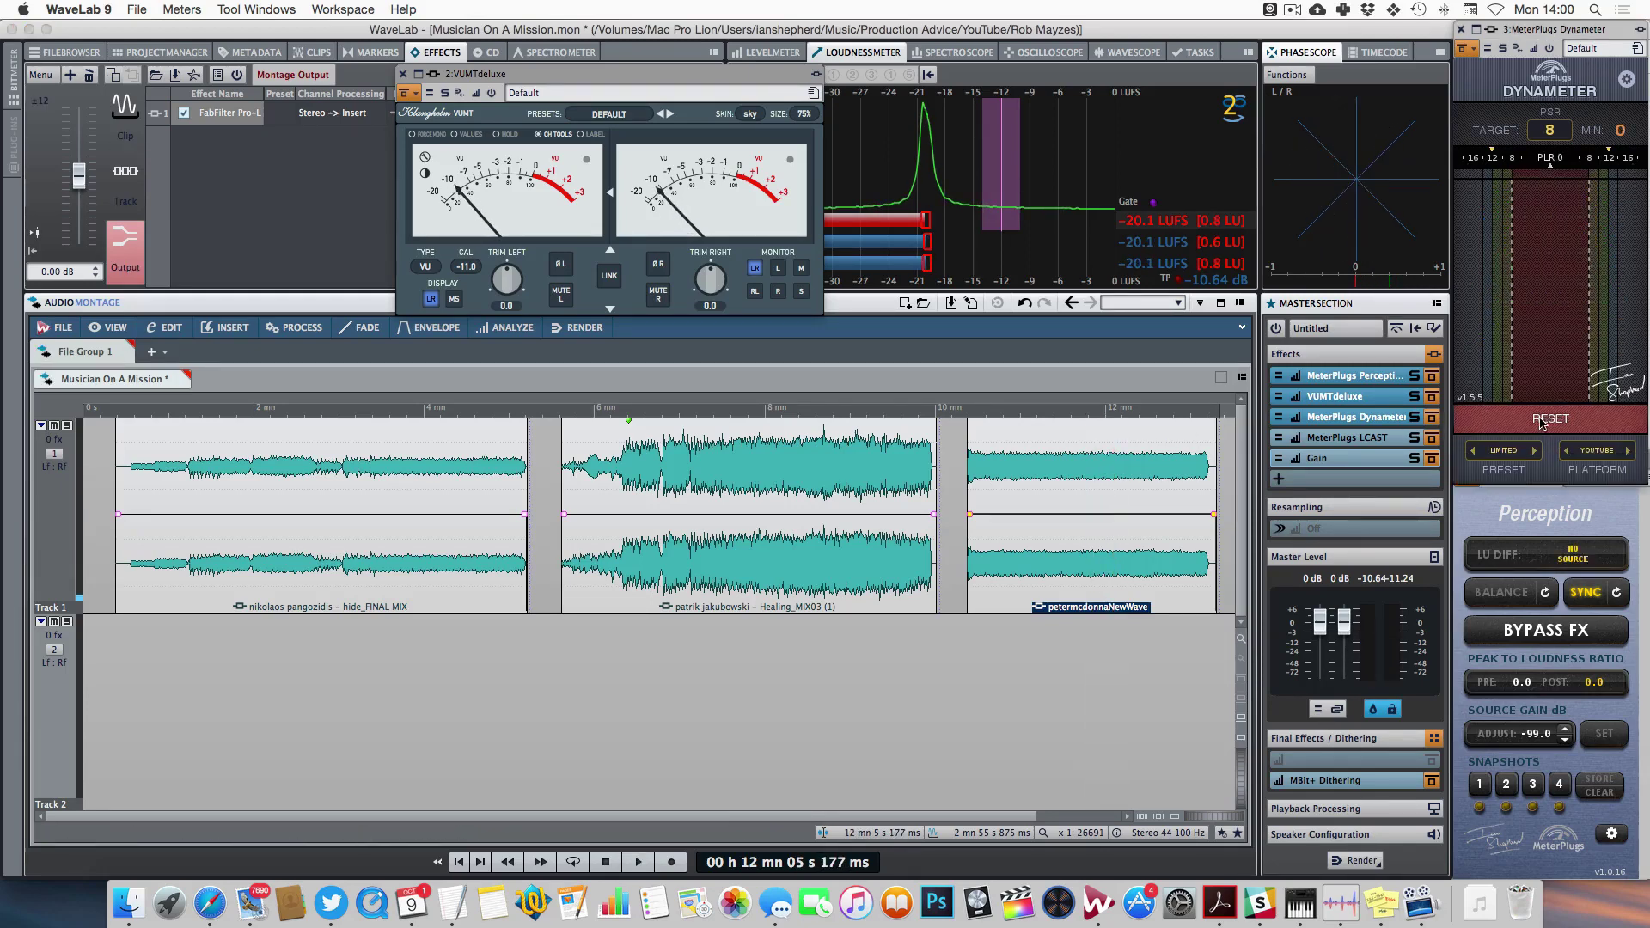
click(954, 411)
key(space)
key(space)
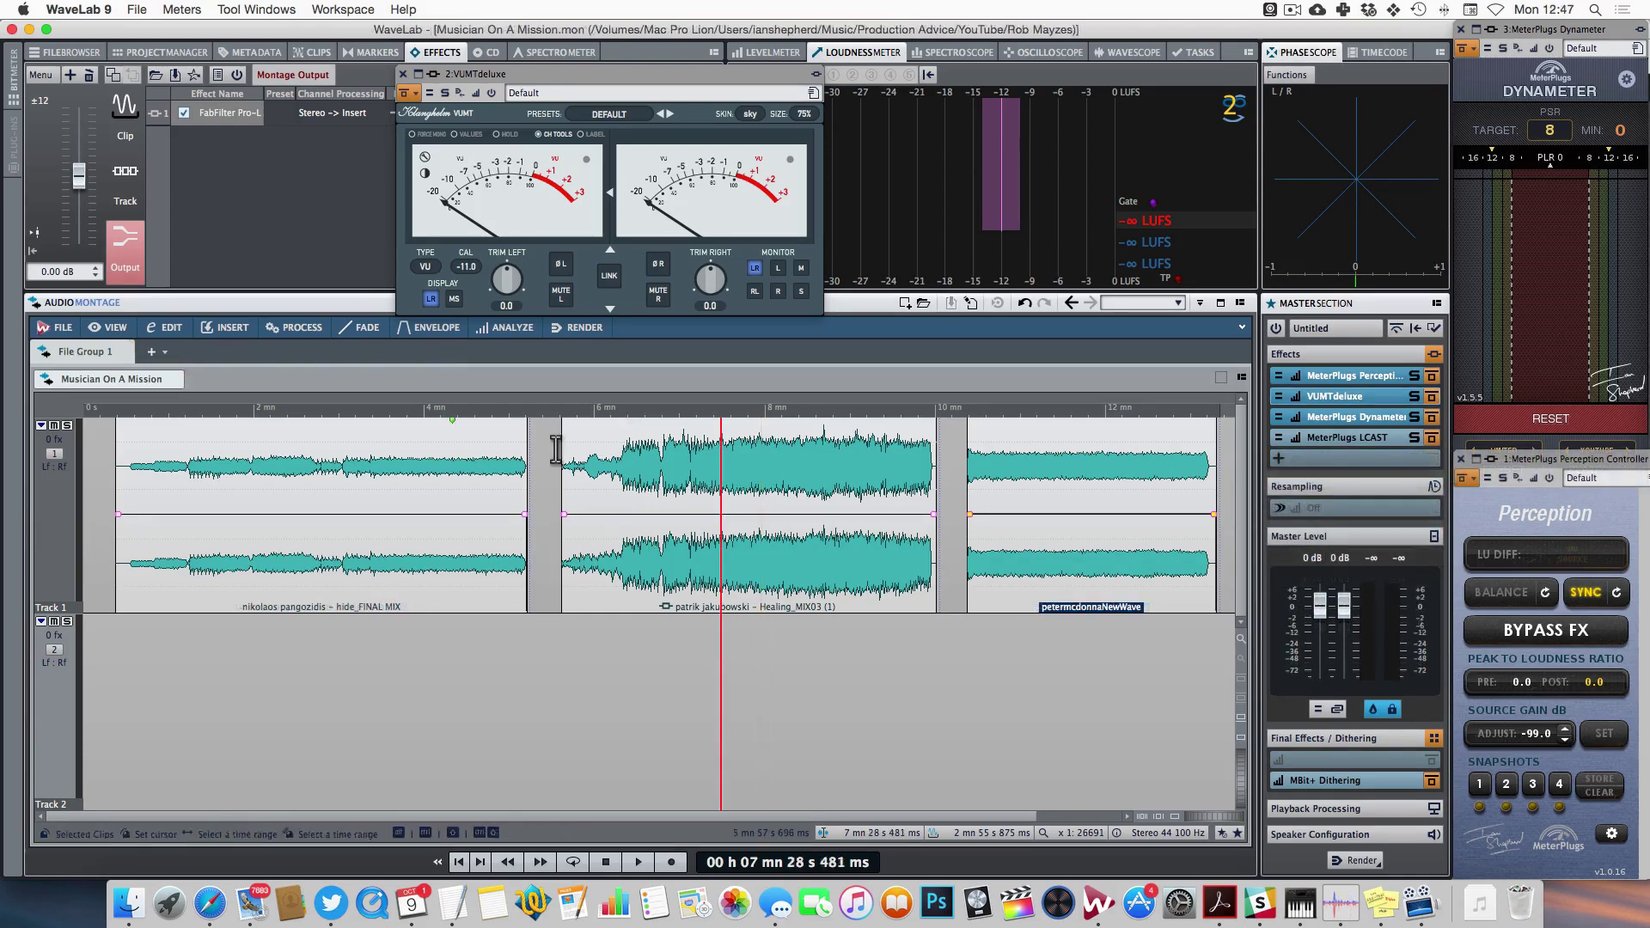
- Open the FabFilter Pro-L limiter on the montage output, set its style to Punchy in the advanced settings, and close the plug-in
double_click(229, 112)
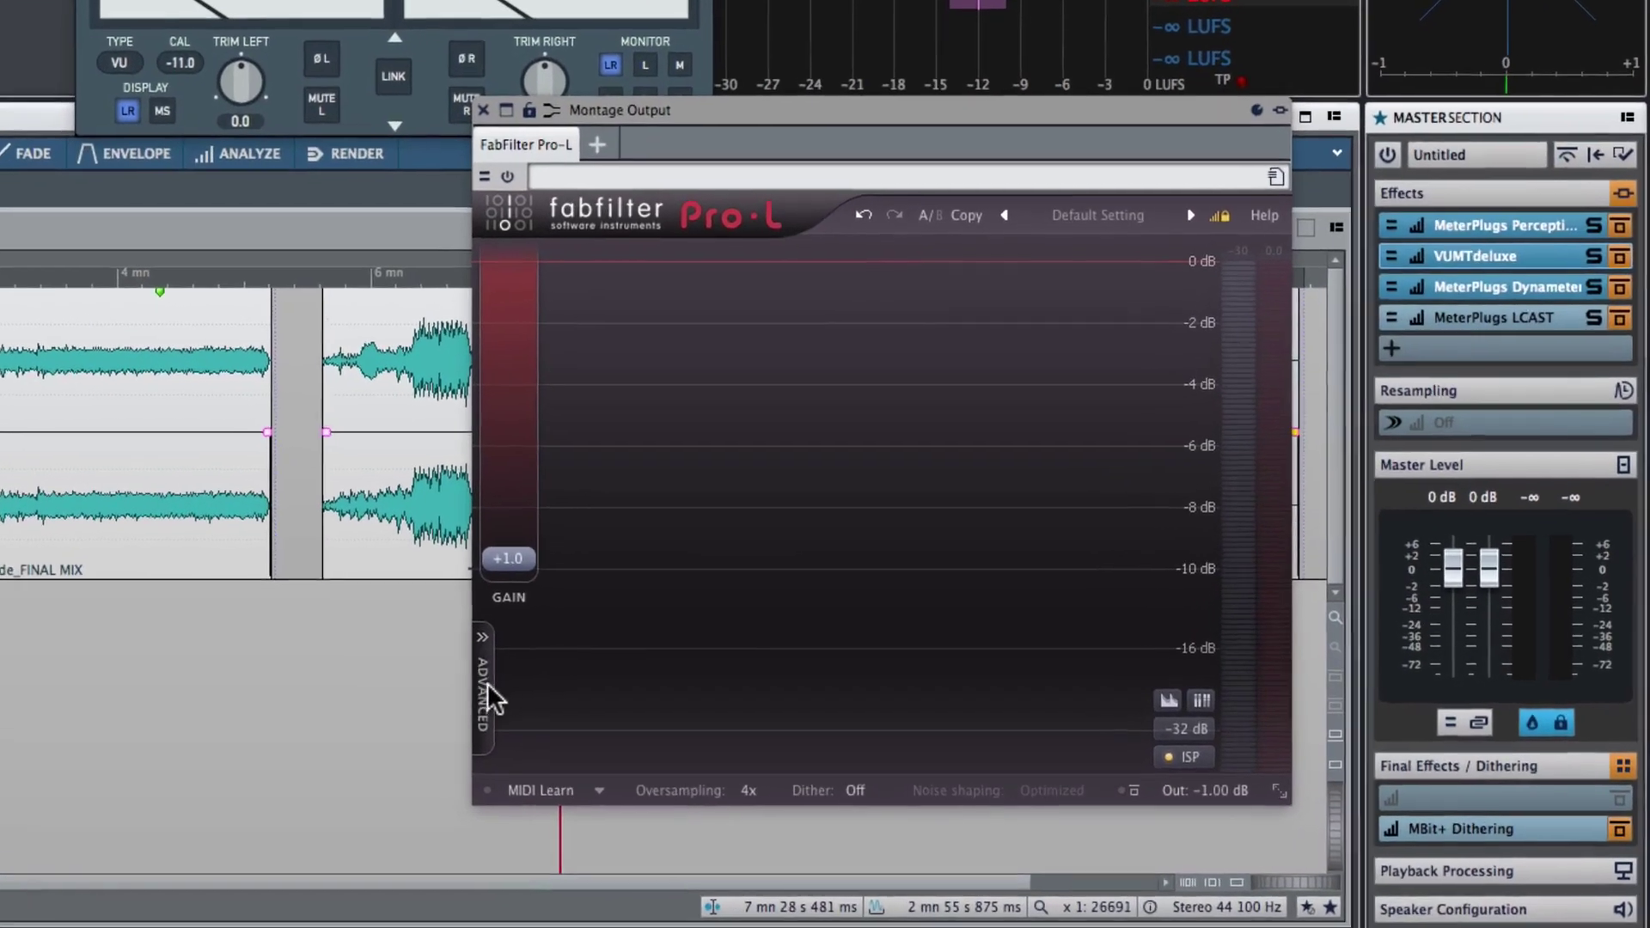
click(488, 688)
click(543, 701)
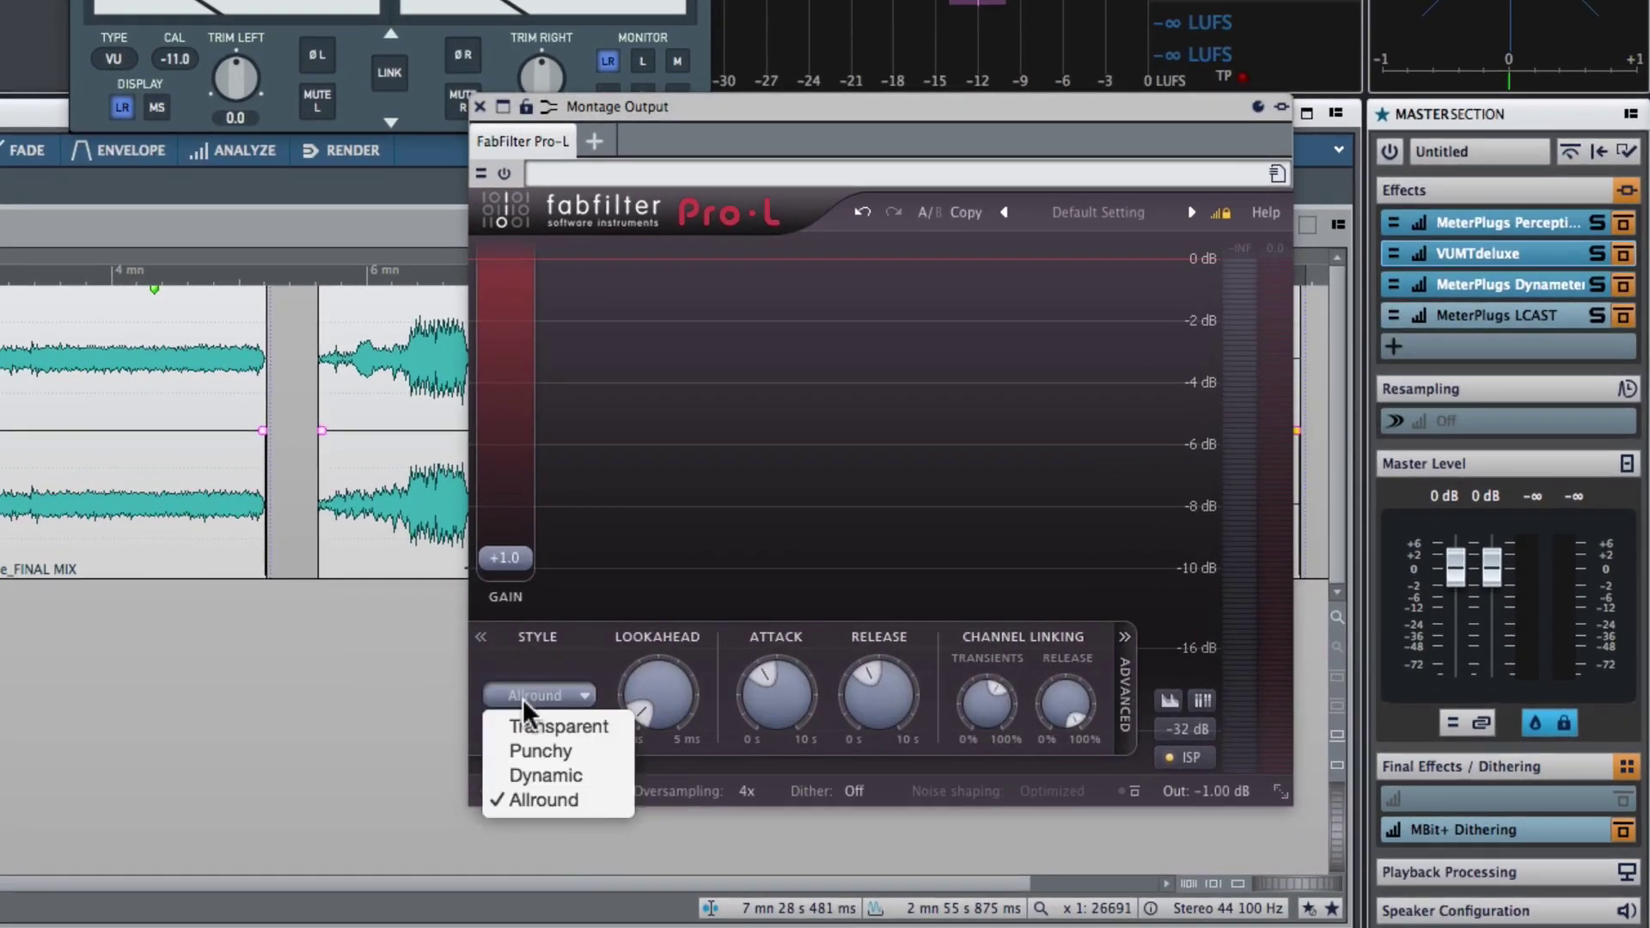
click(540, 751)
click(1127, 709)
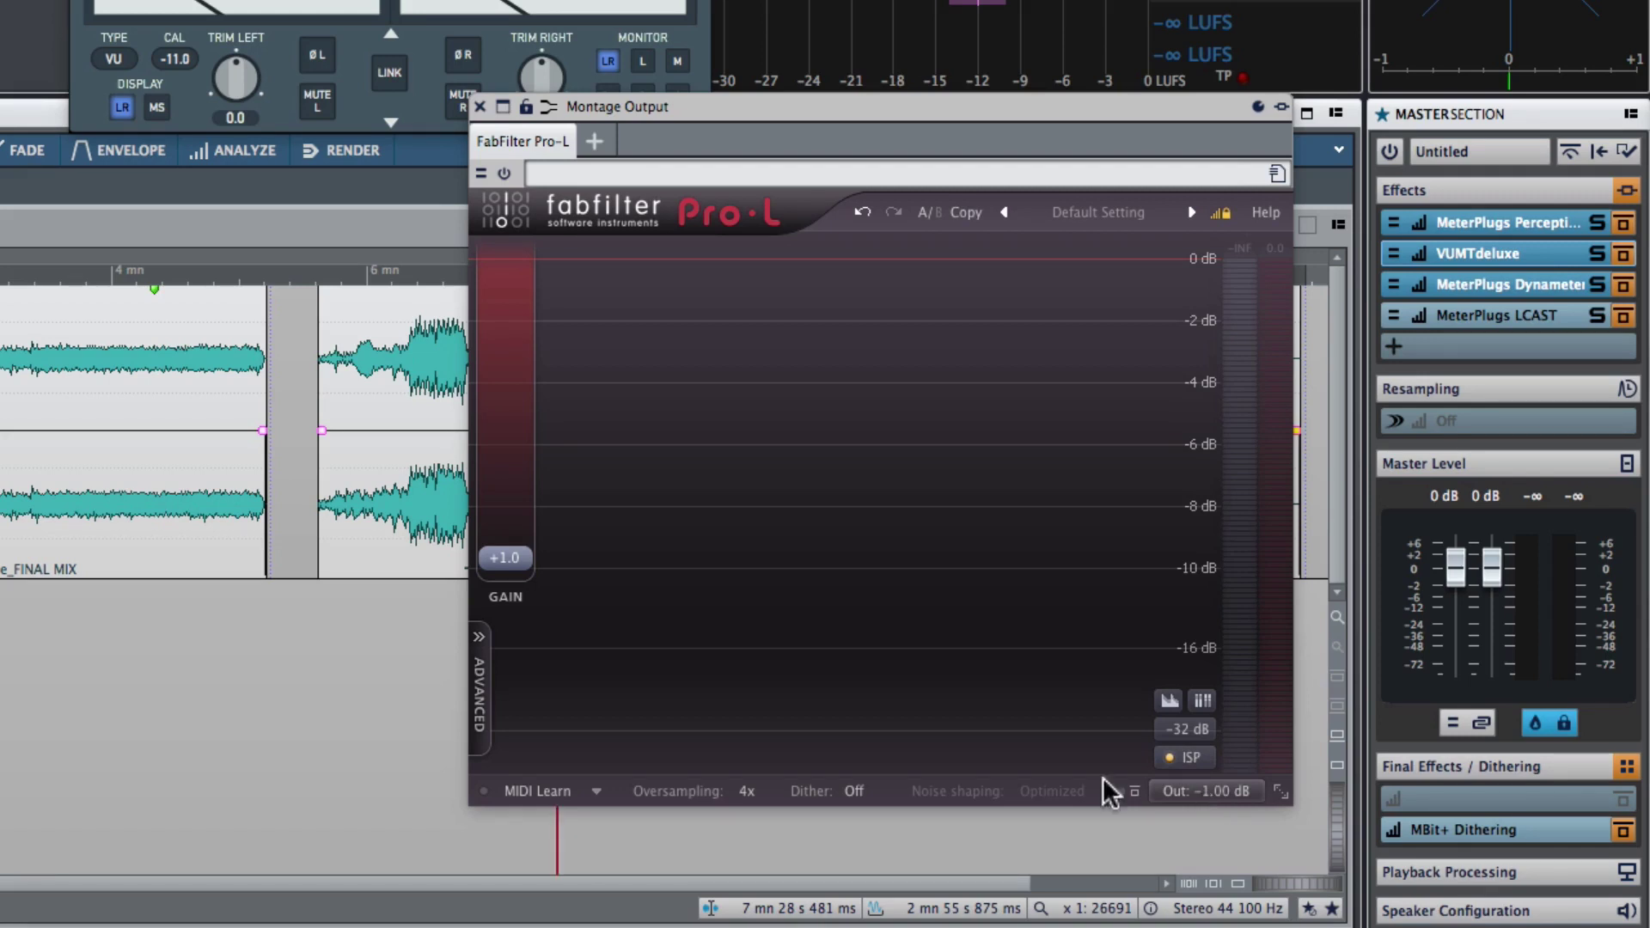
mouse_move(510, 569)
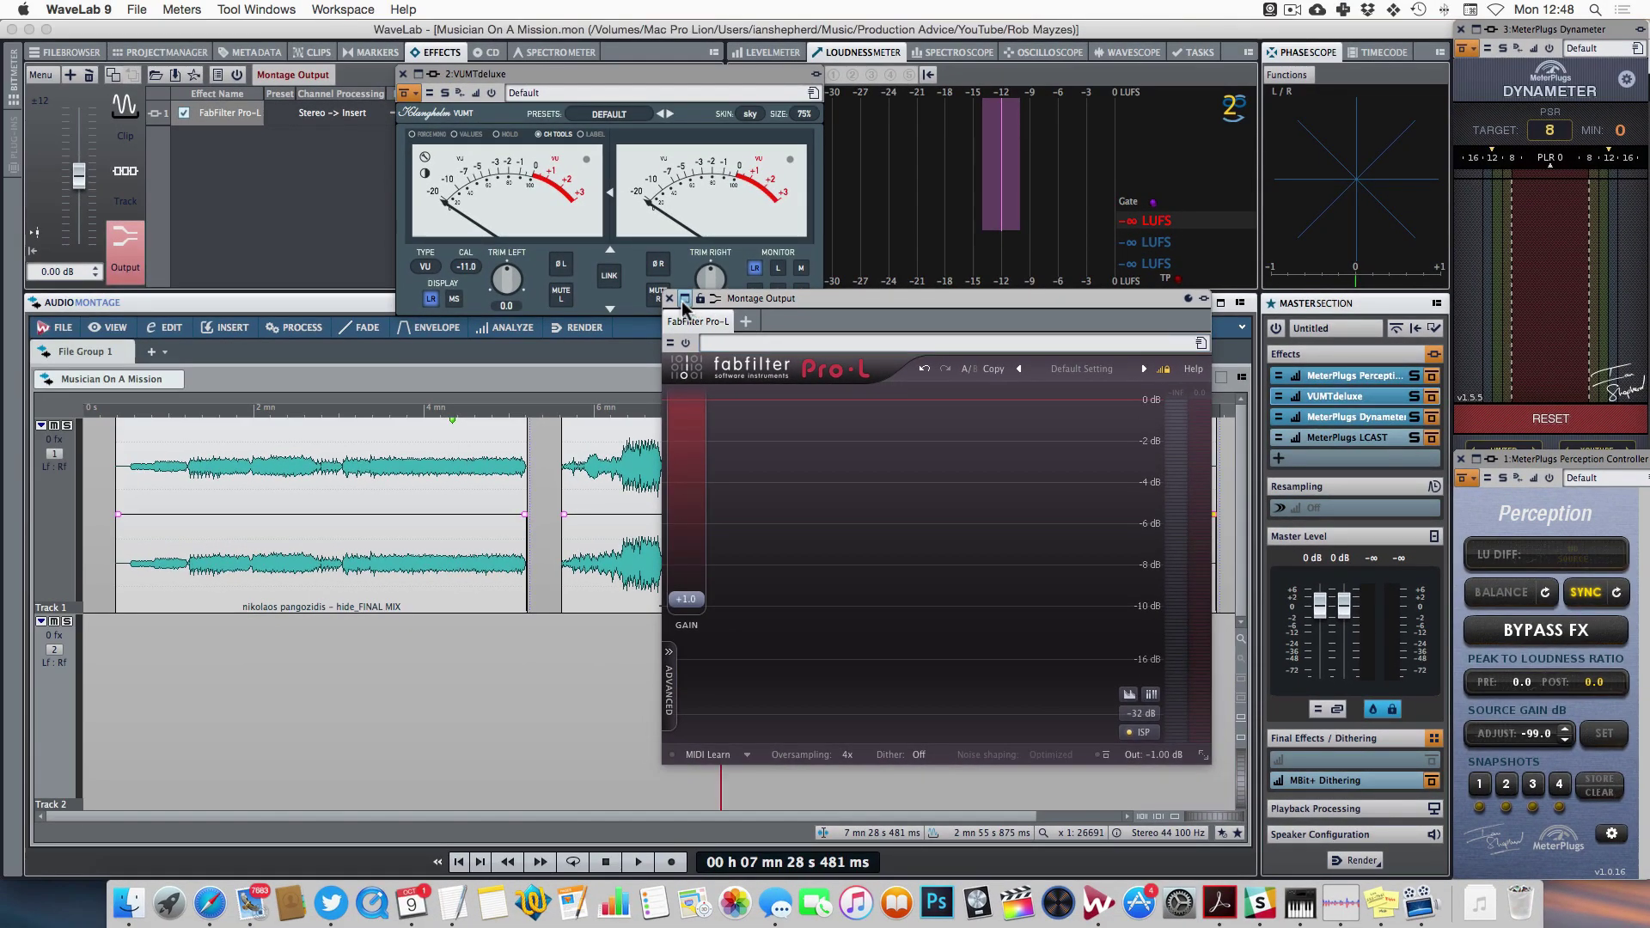
click(668, 298)
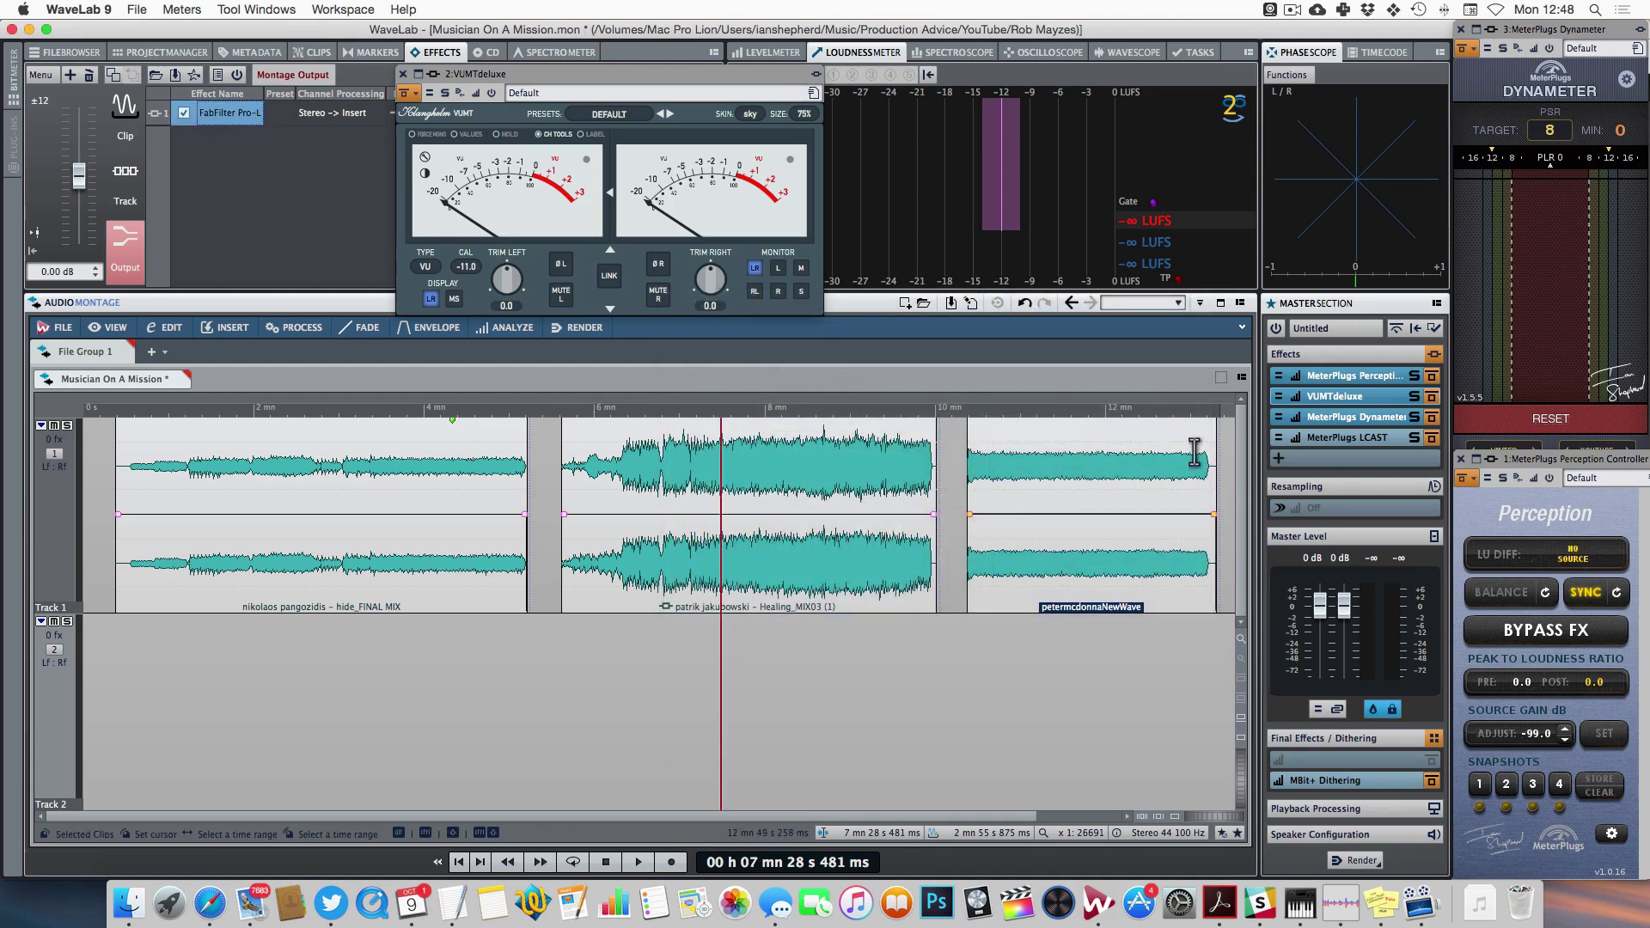
- Hide and show the VUMTdeluxe meter again and play a short passage of the first clip from about 2 mn 14 s
click(1345, 400)
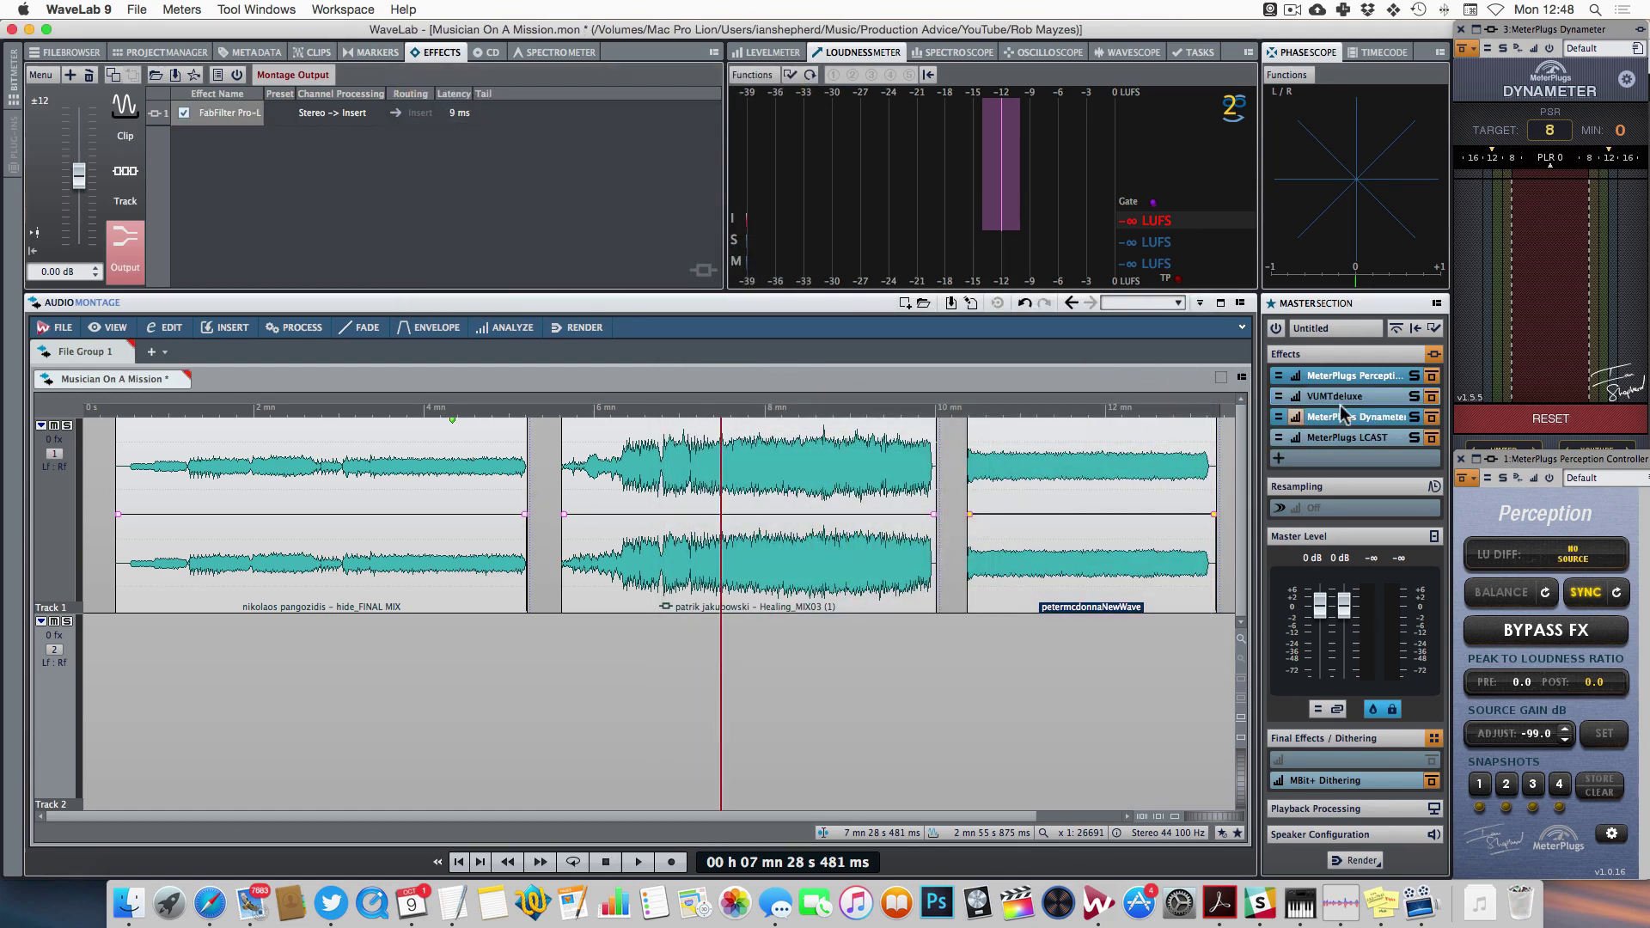
click(1347, 401)
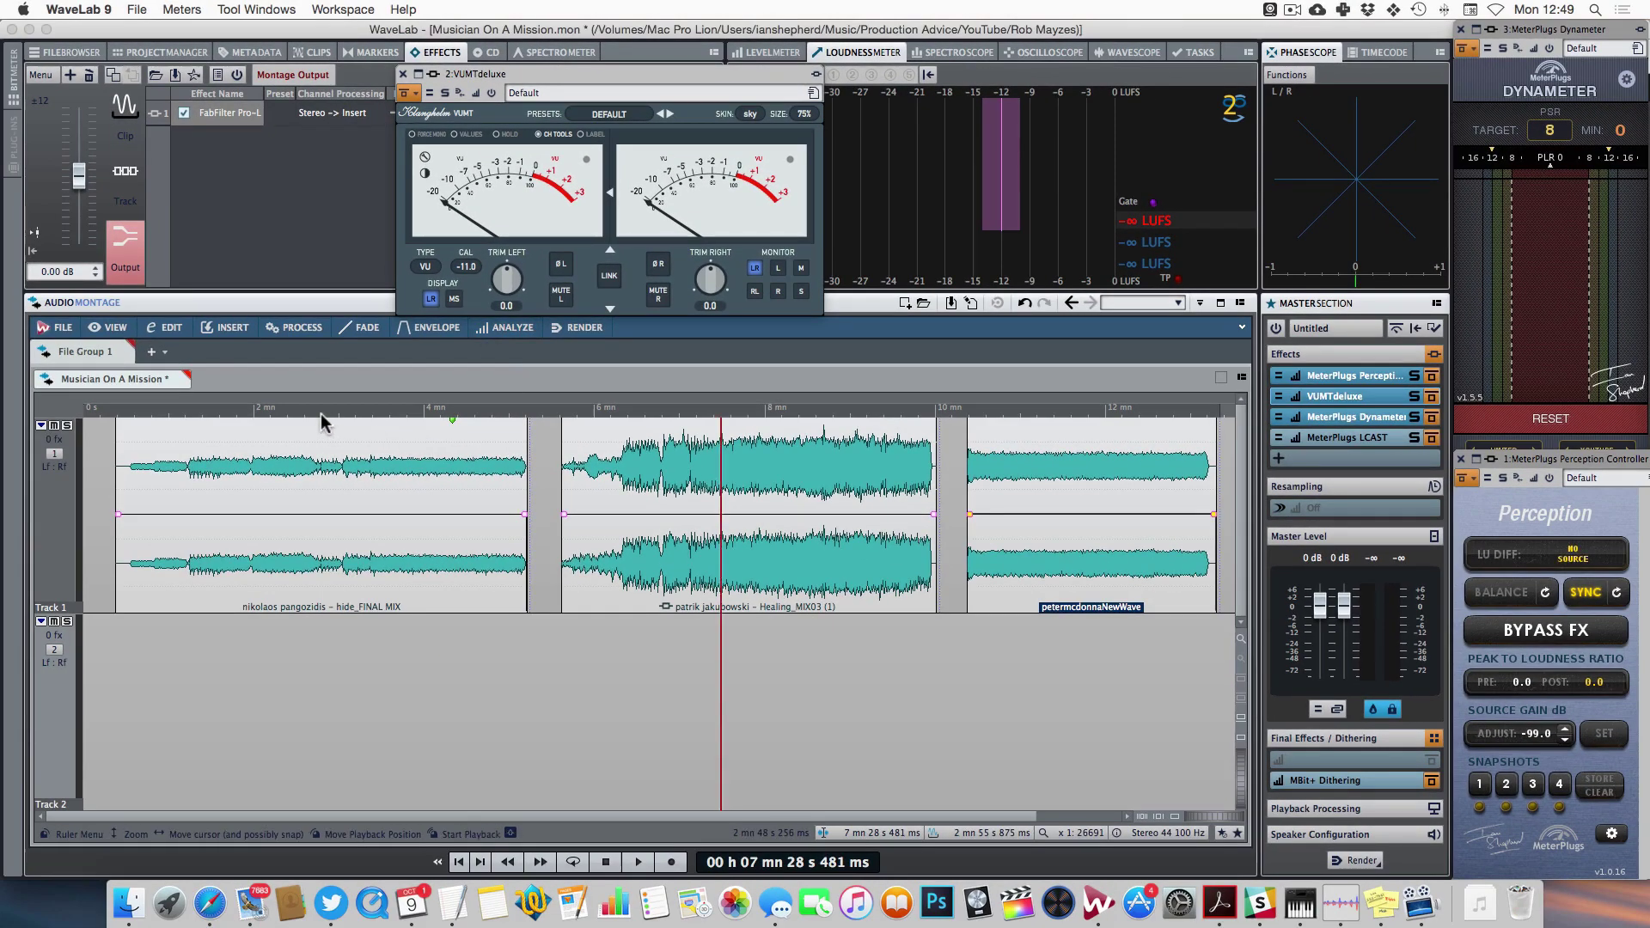
drag(265, 411, 274, 415)
key(space)
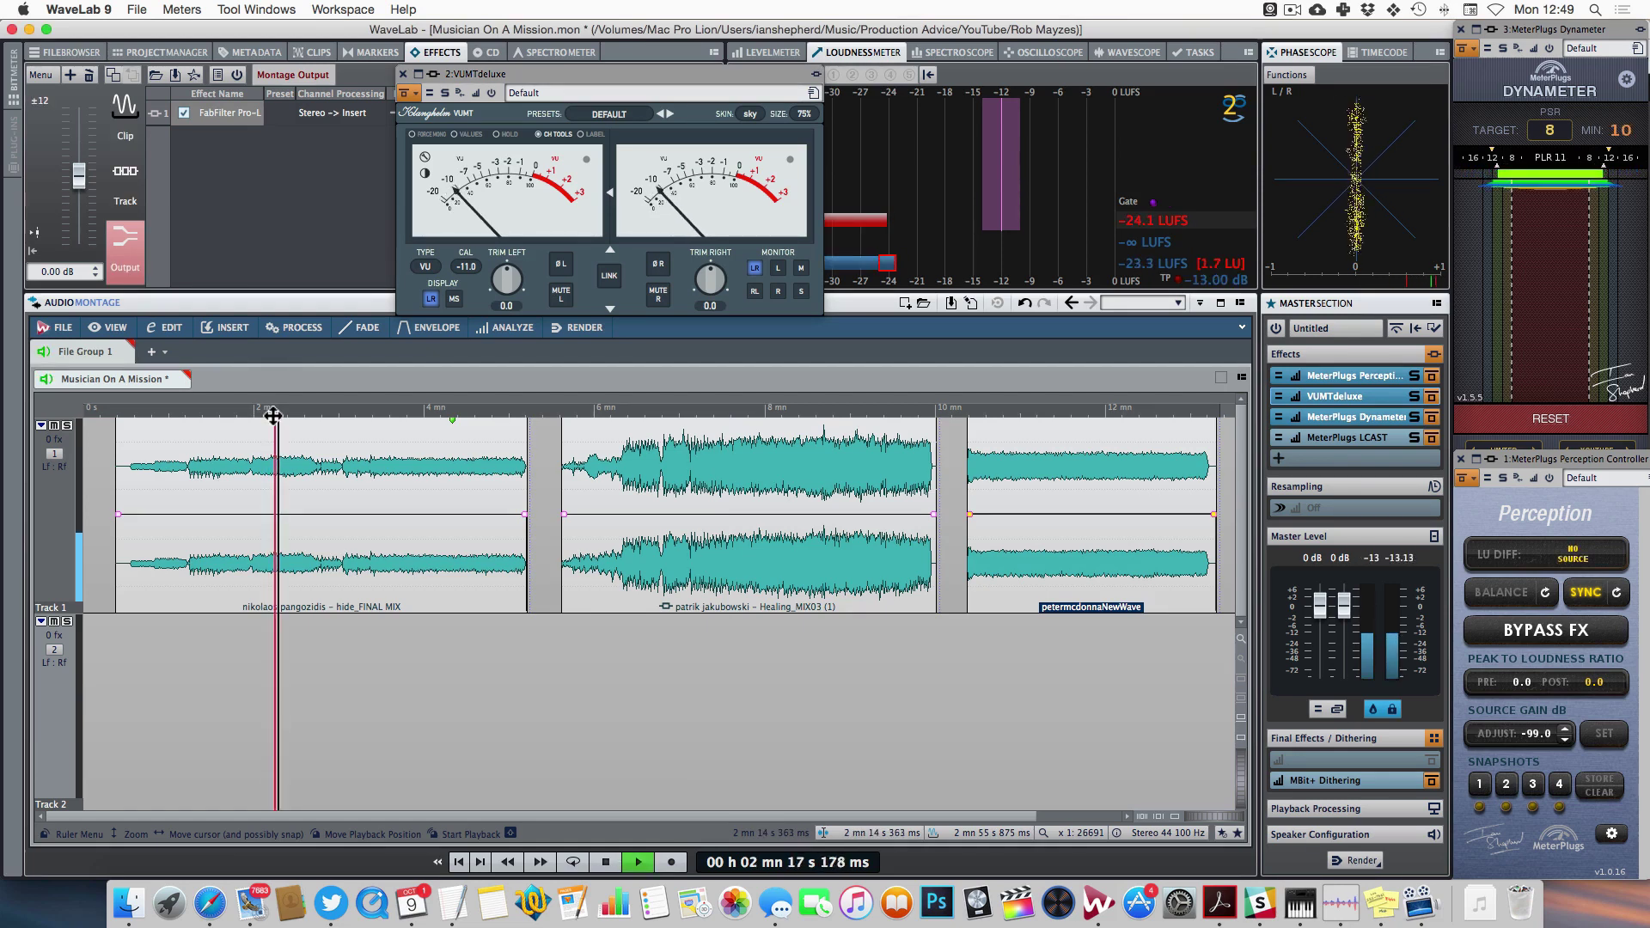
key(space)
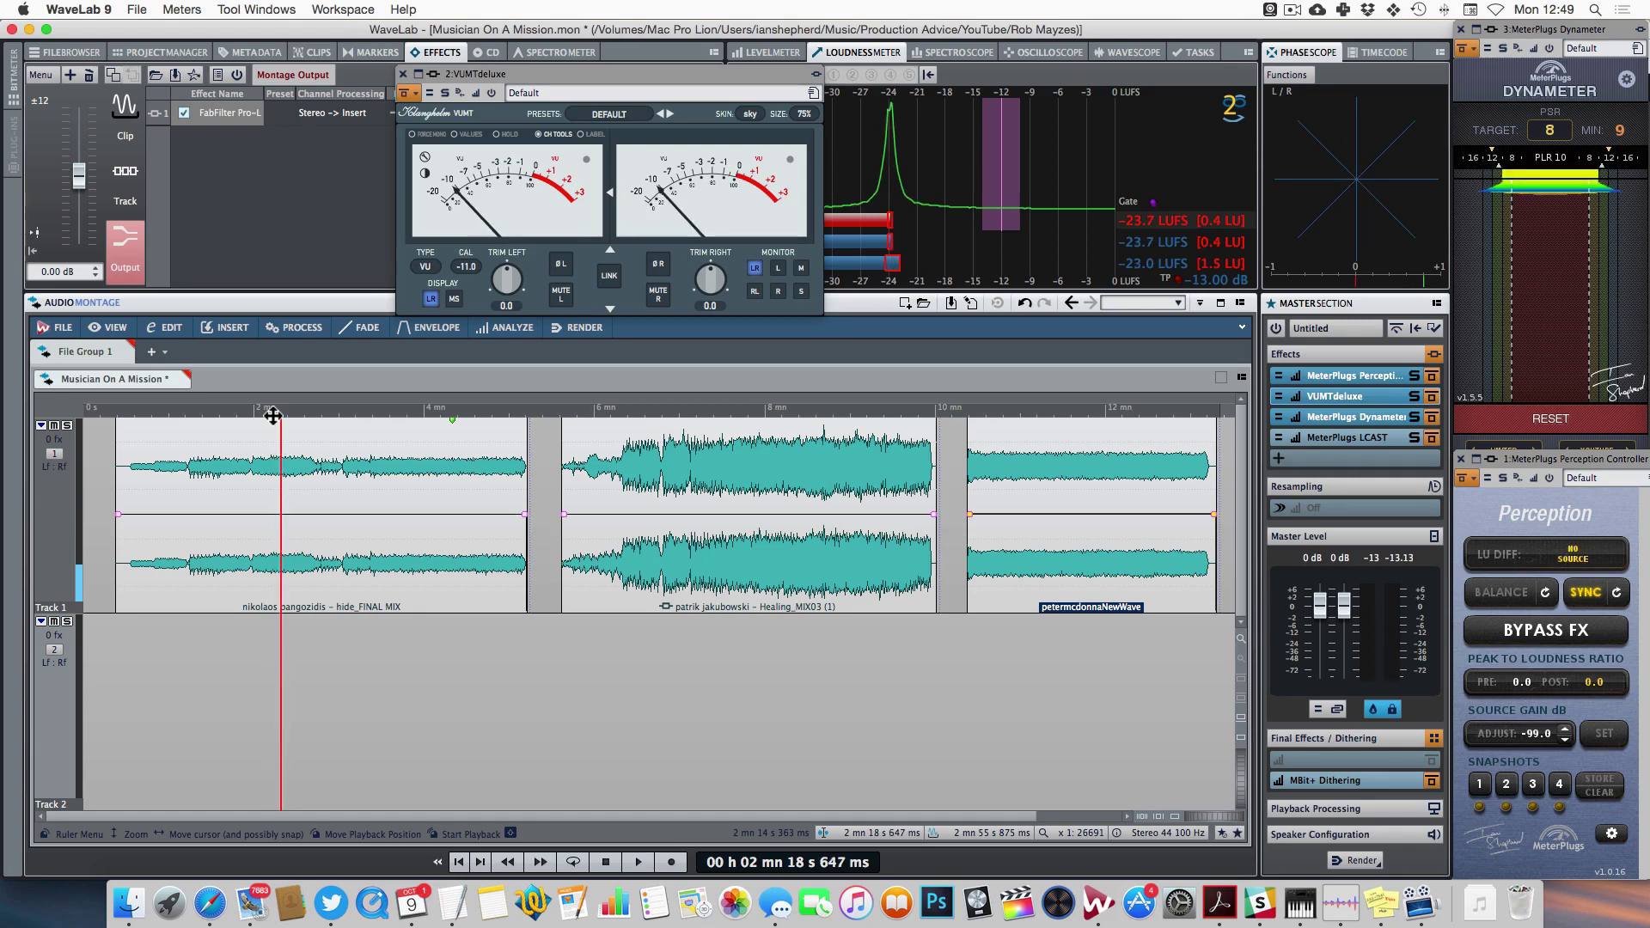
- Raise the hide_FINAL MIX clip's volume envelope to the top and insert Steinberg's Gain tool as an effect on that clip
drag(320, 514, 320, 402)
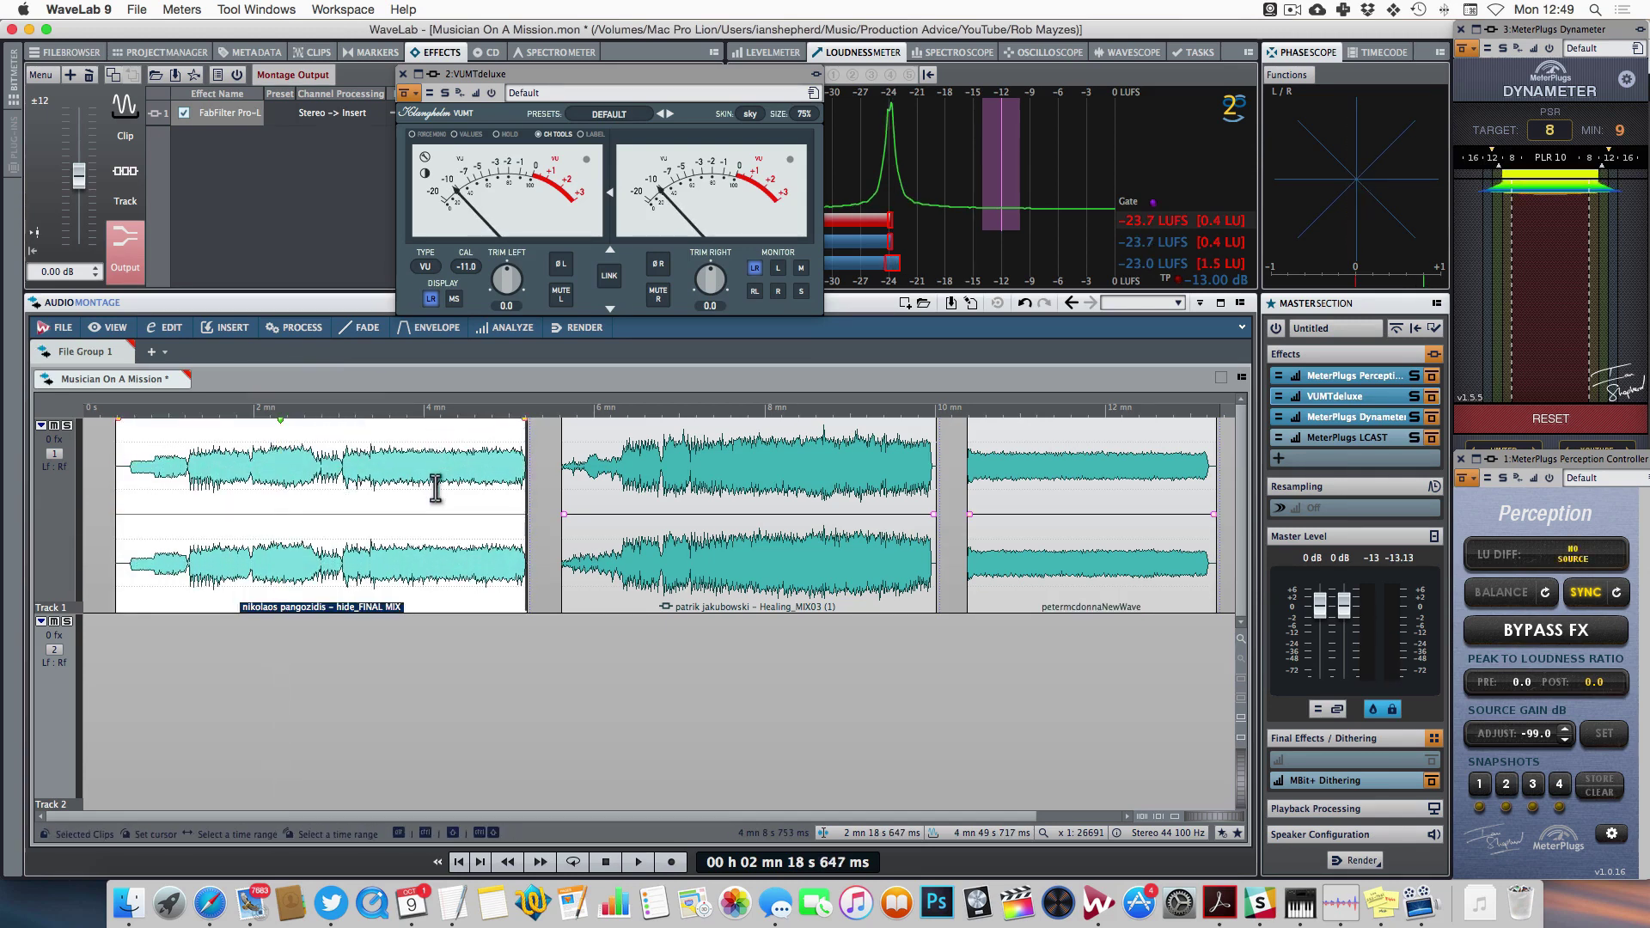
click(126, 116)
click(190, 145)
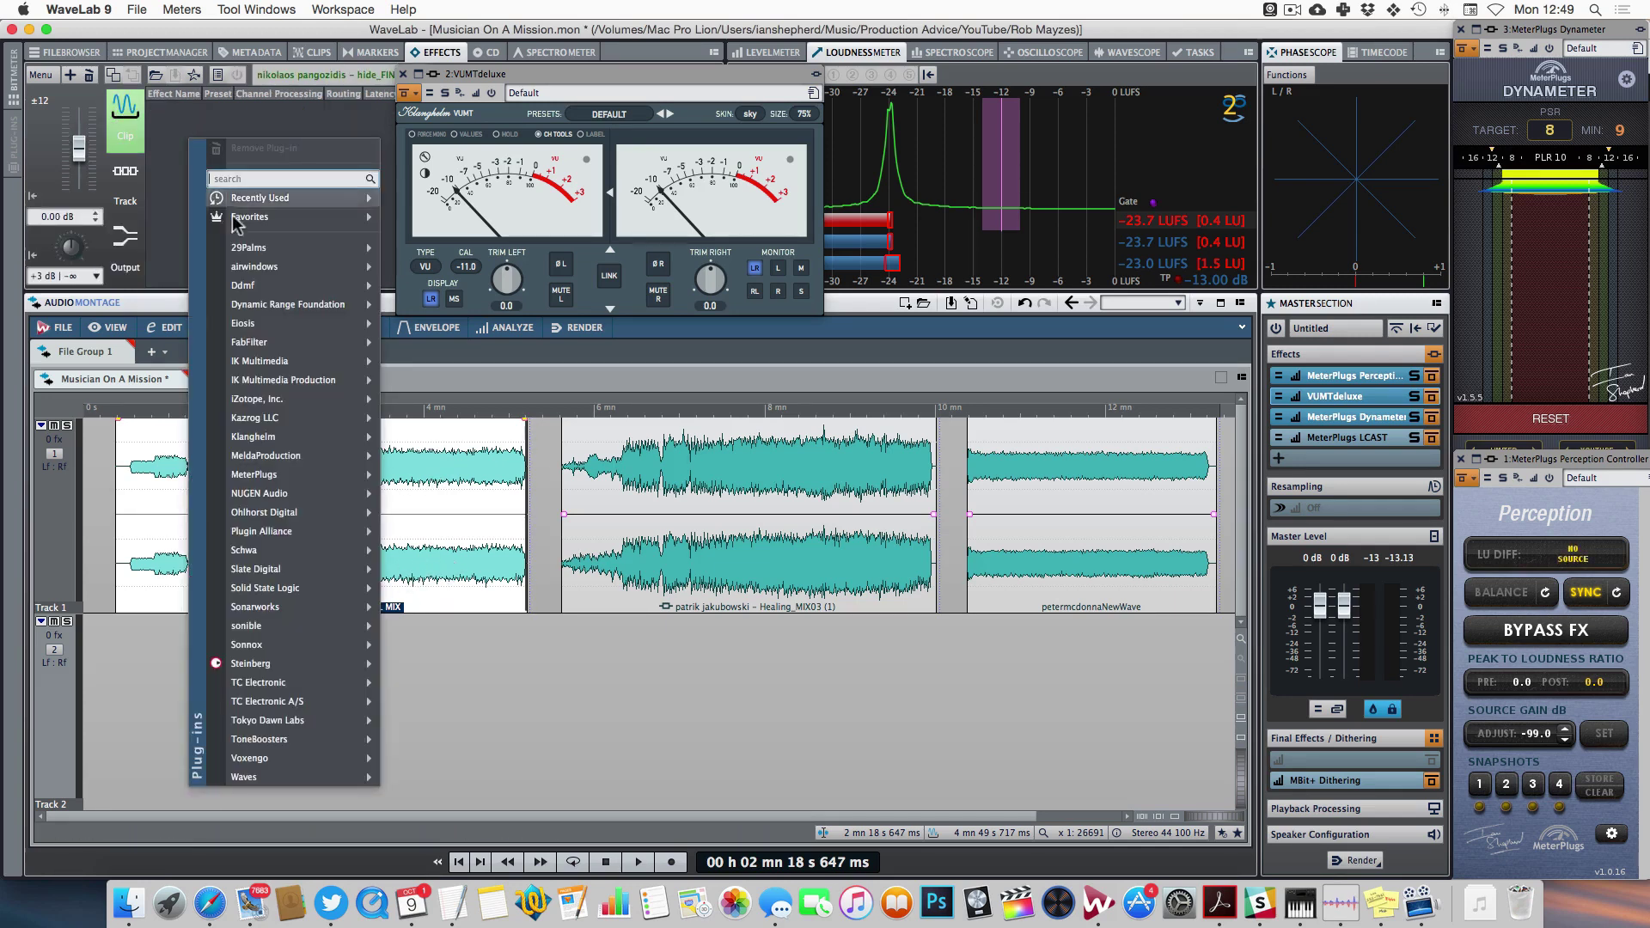
mouse_move(269, 668)
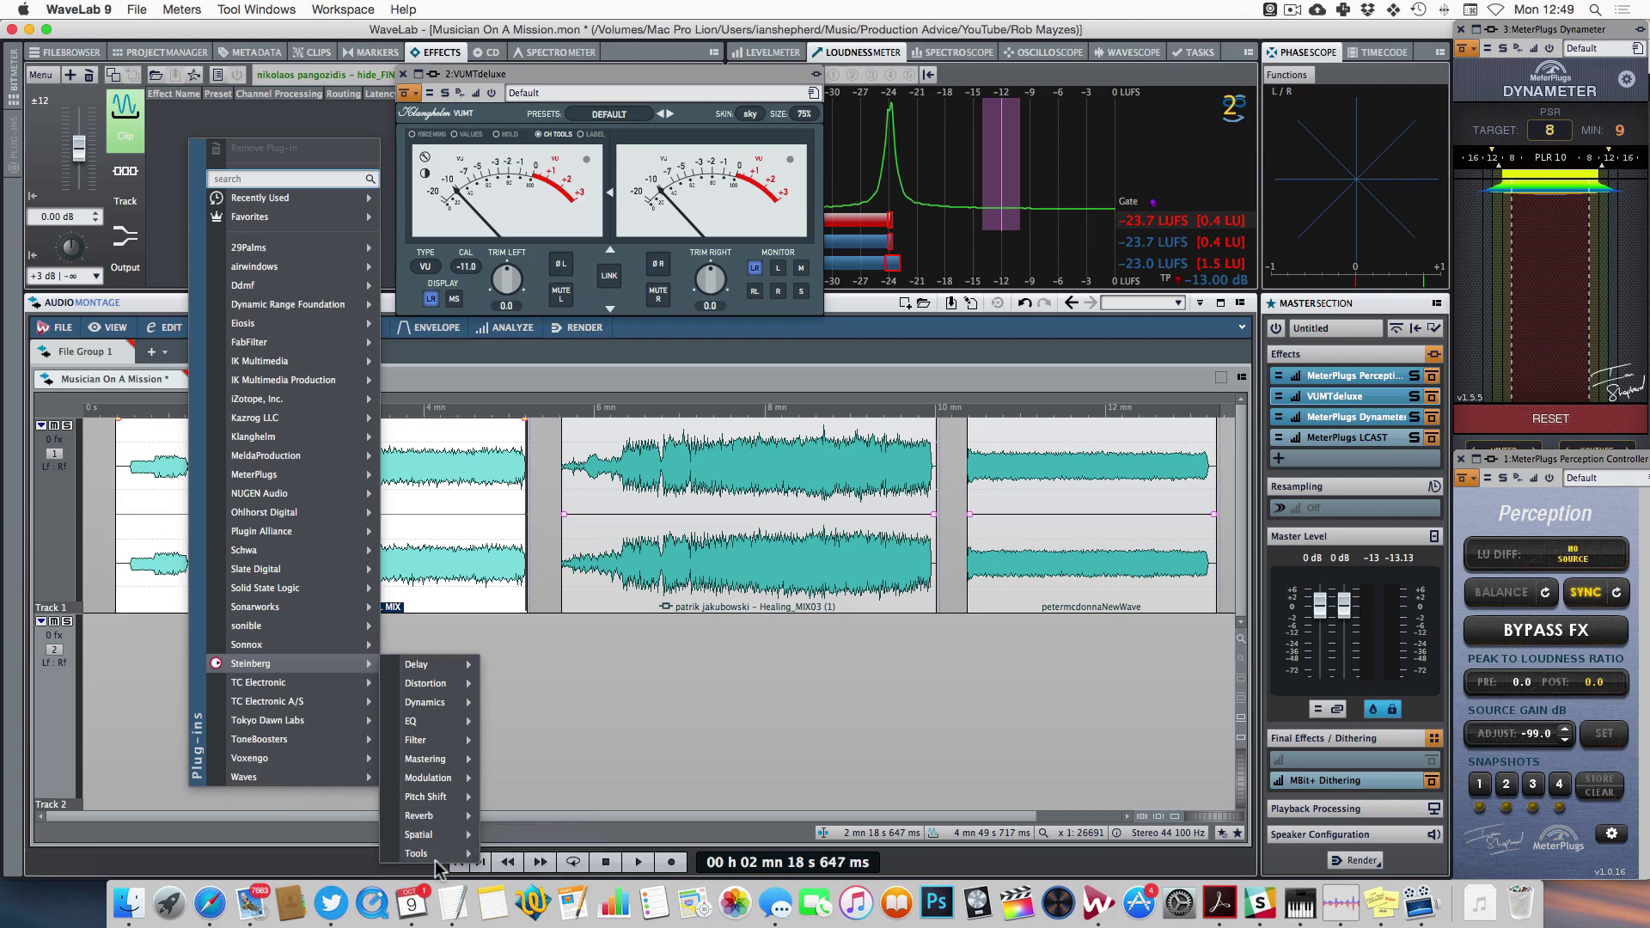
mouse_move(446, 853)
click(513, 813)
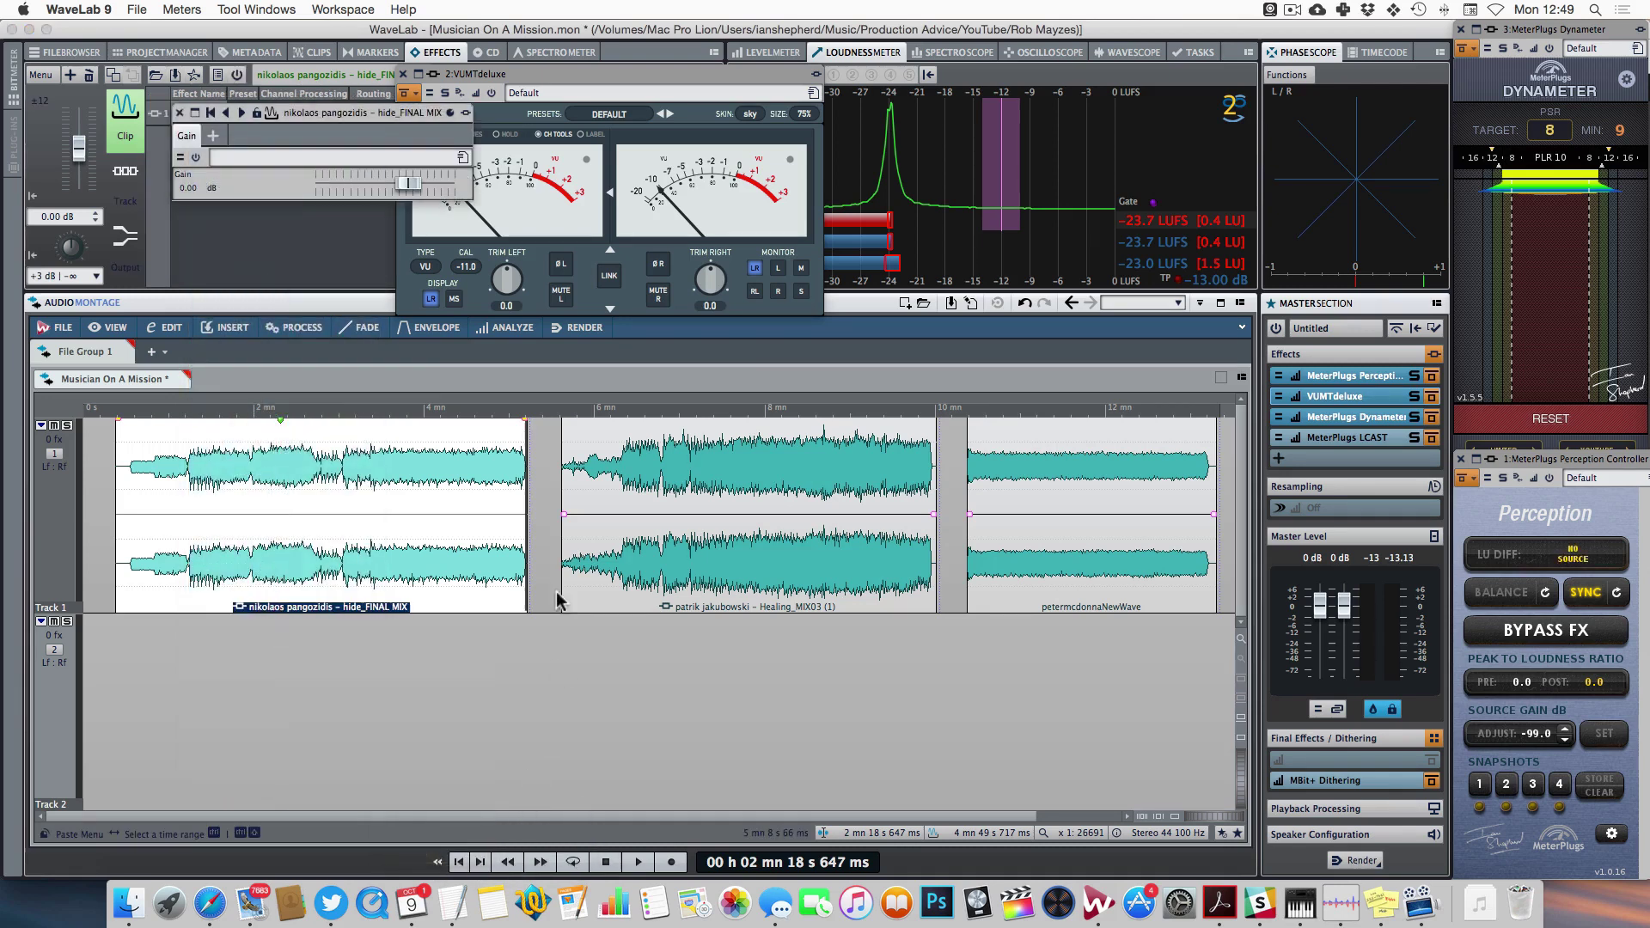
- Set the first clip's Gain effect to 5 dB while watching the loudness meters during playback, and close the effect window
drag(361, 117, 910, 359)
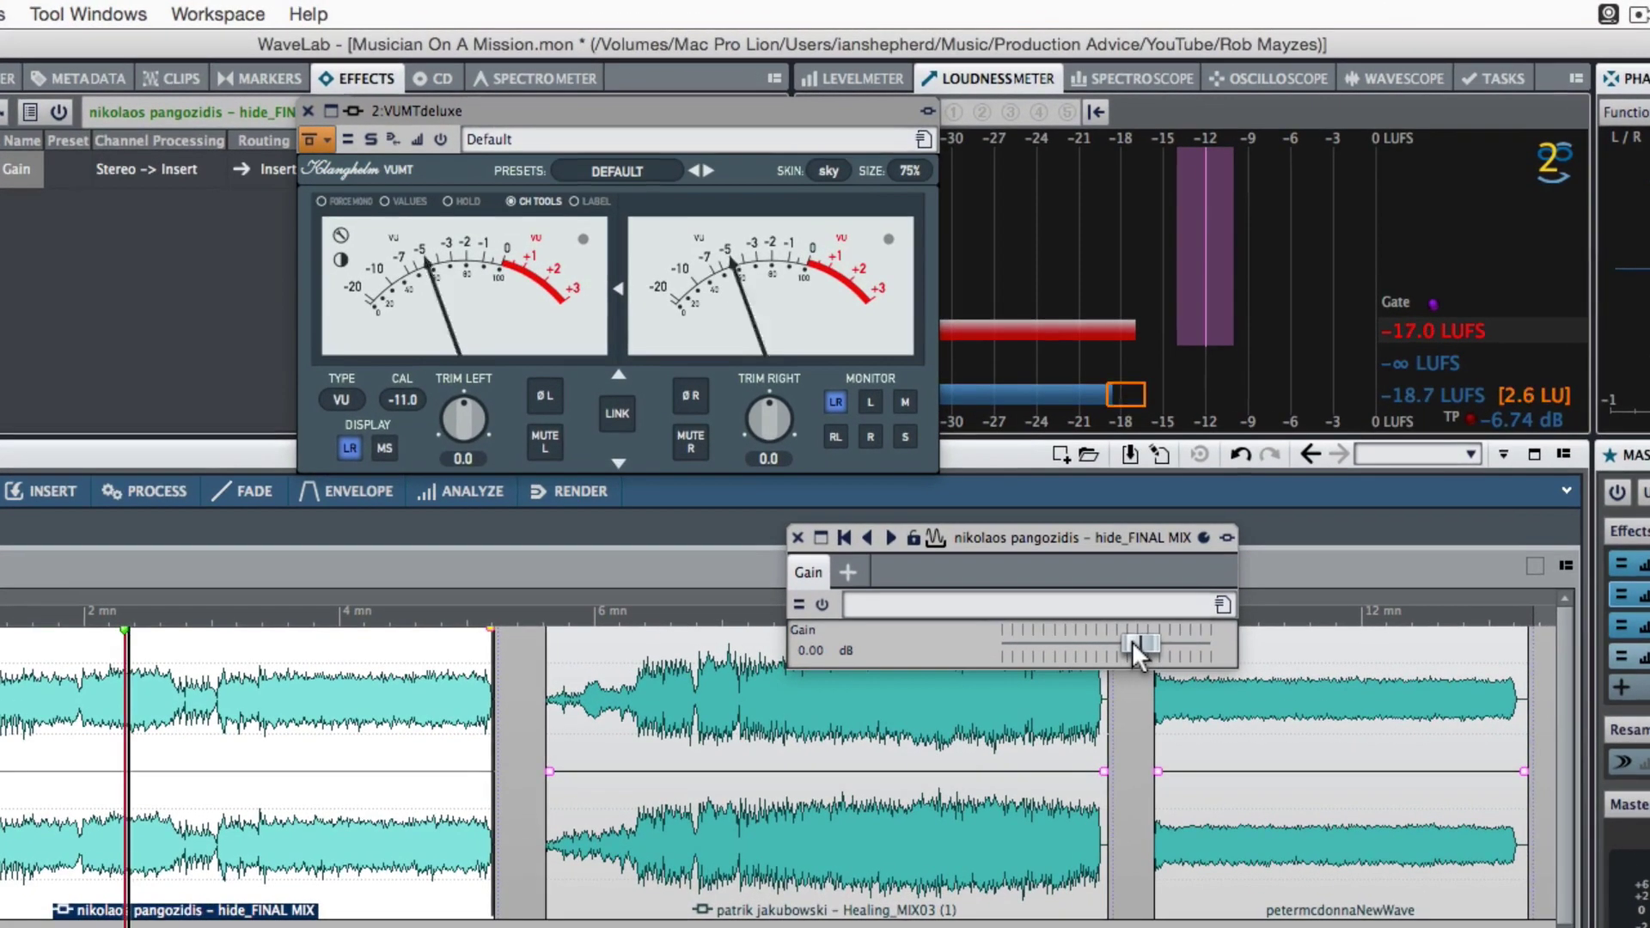
drag(1095, 598, 1155, 642)
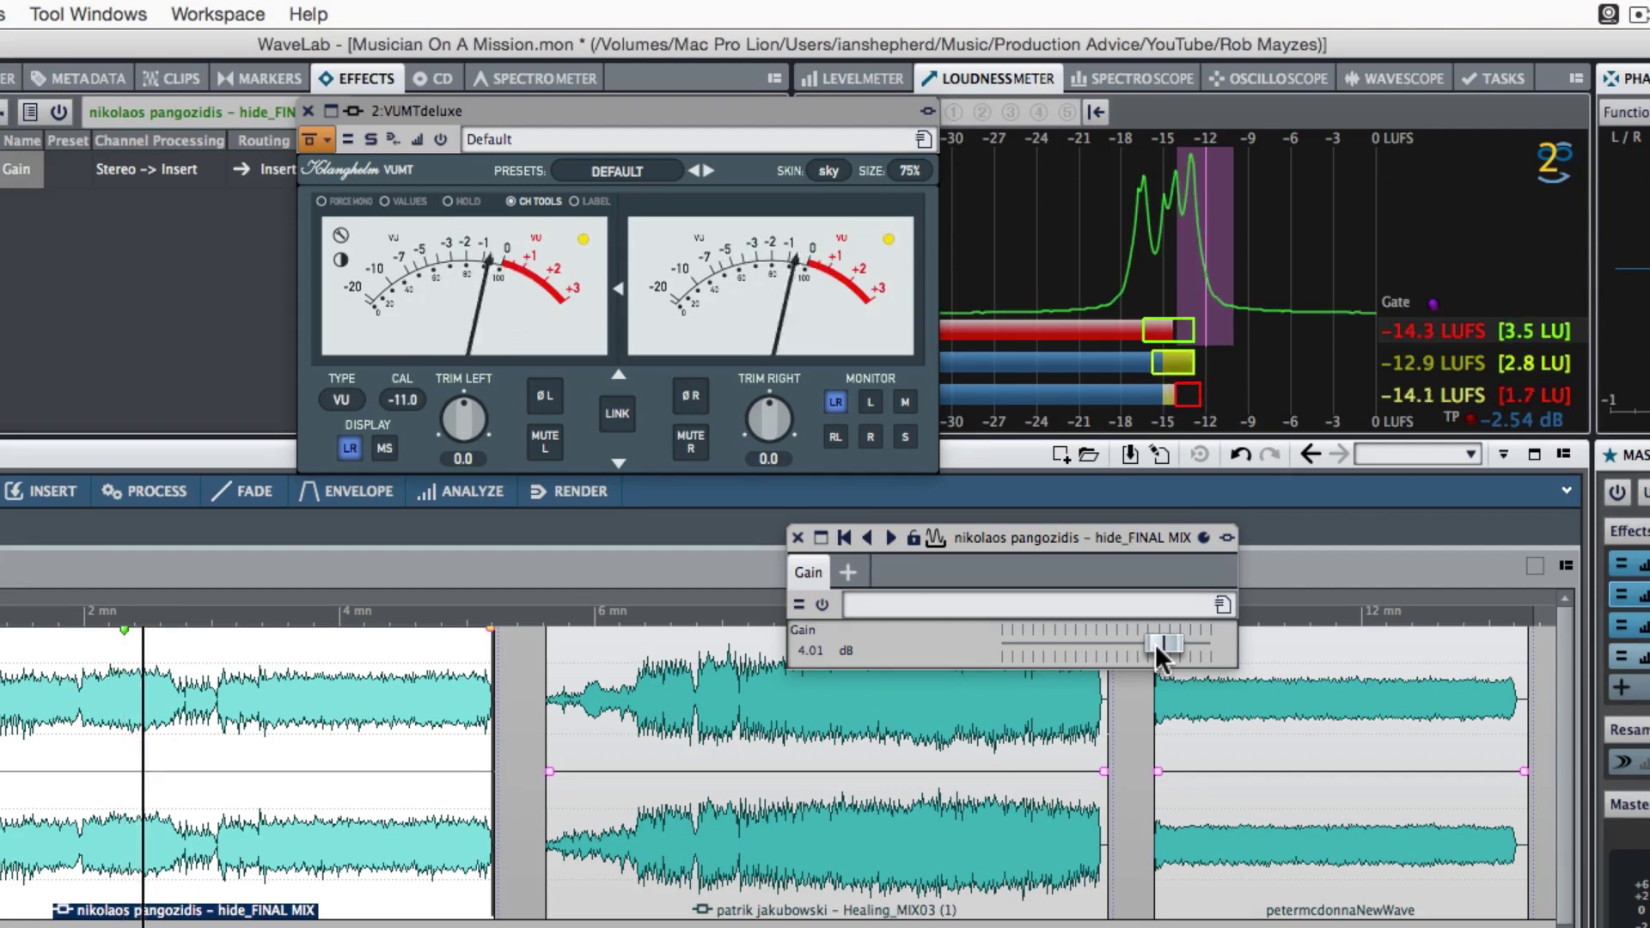
scroll(1166, 646, up, 2)
scroll(1167, 641, up, 2)
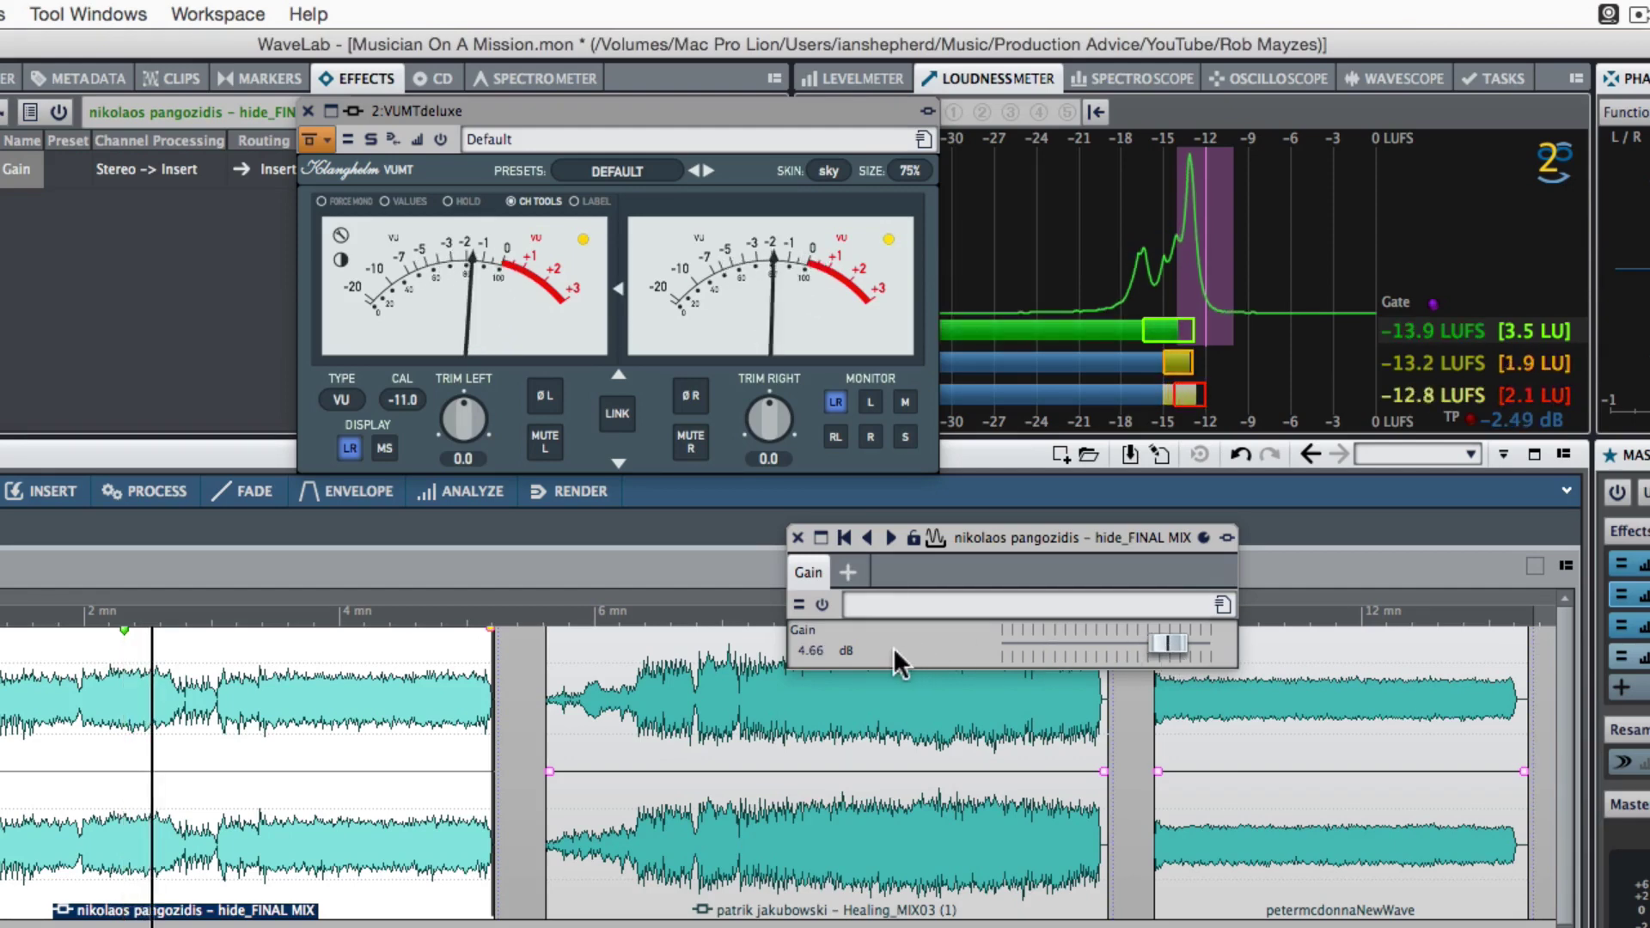
click(815, 646)
text(5)
key(Return)
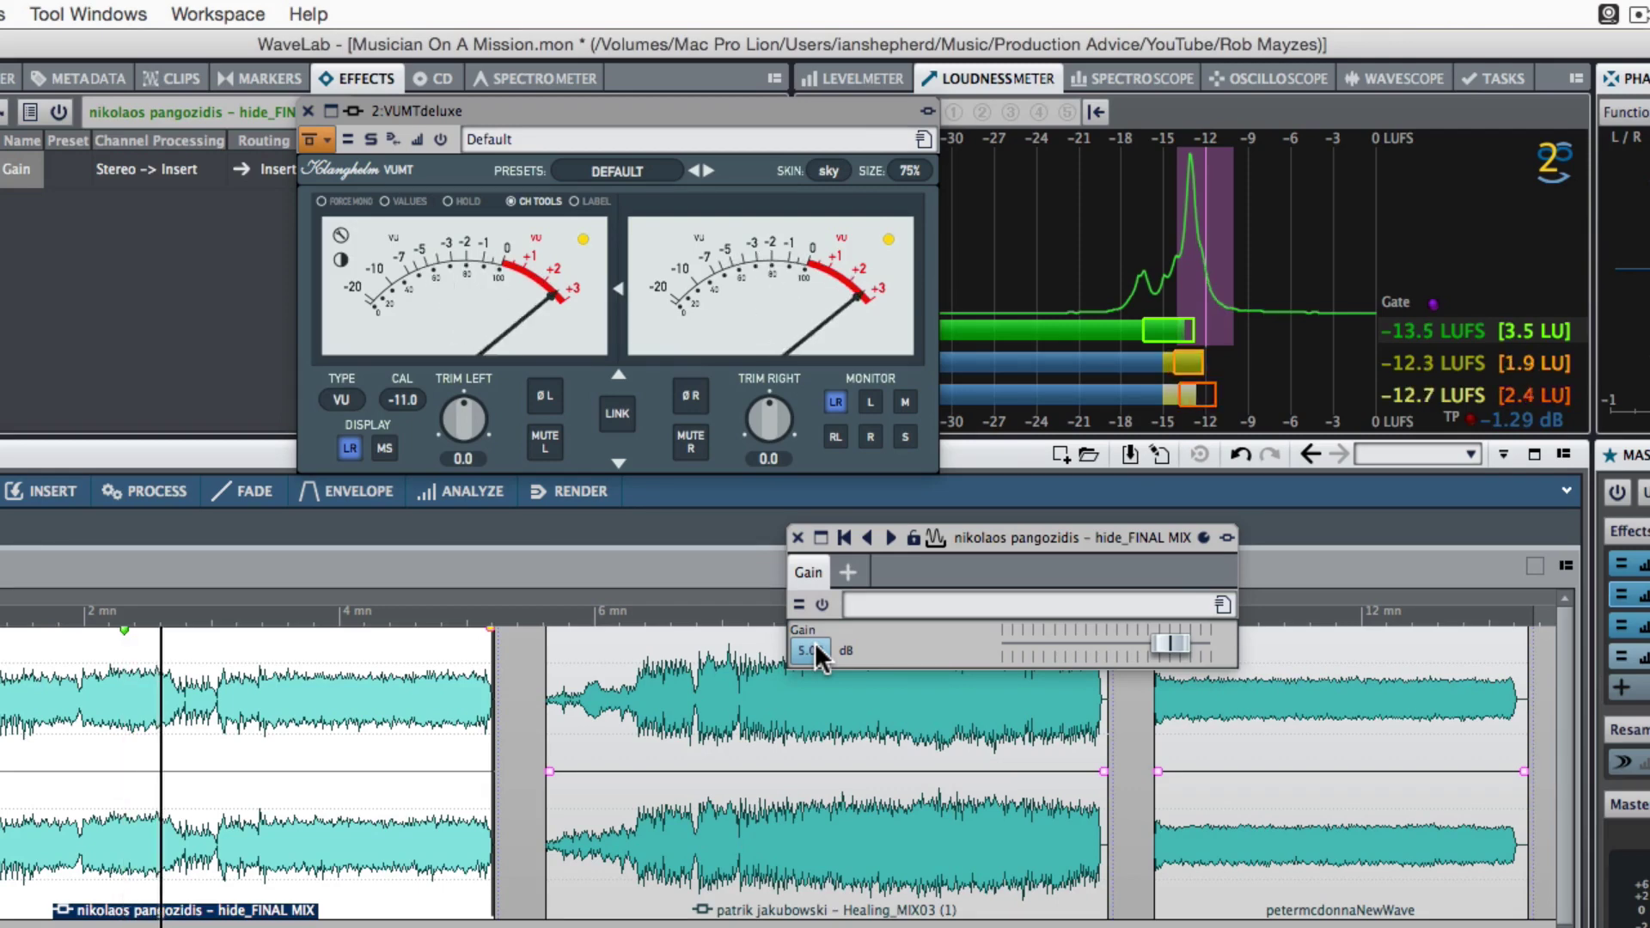
click(796, 537)
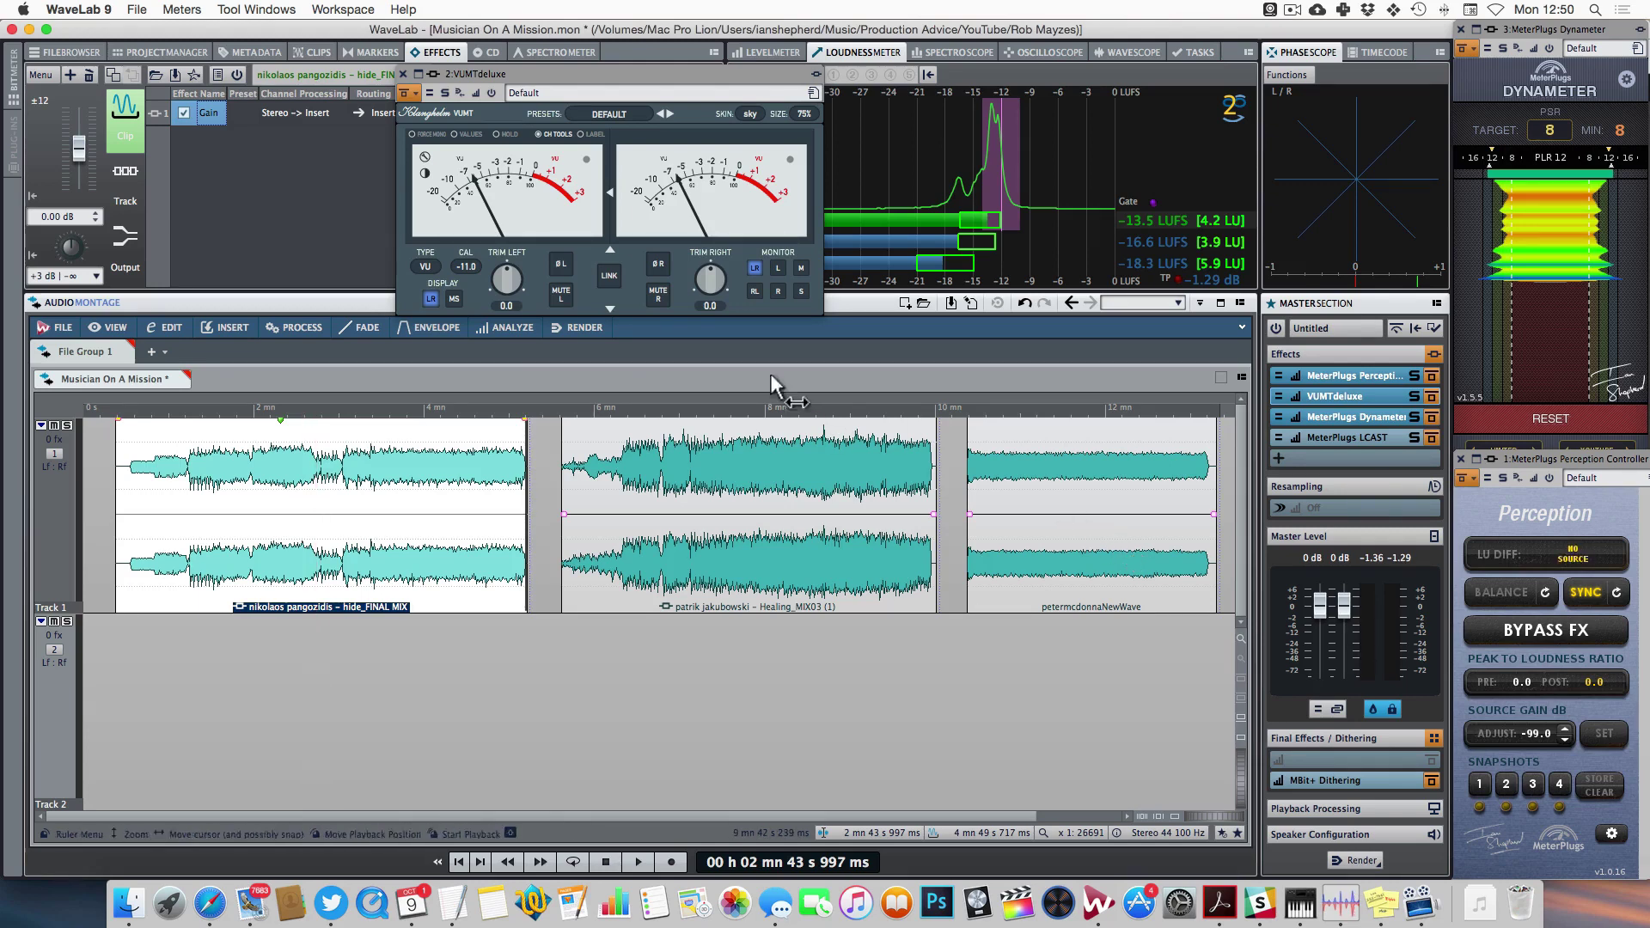
- Play the first clip from about 2 mn 23 s and compare it with the Gain effect off and on, leaving the effect enabled
click(184, 113)
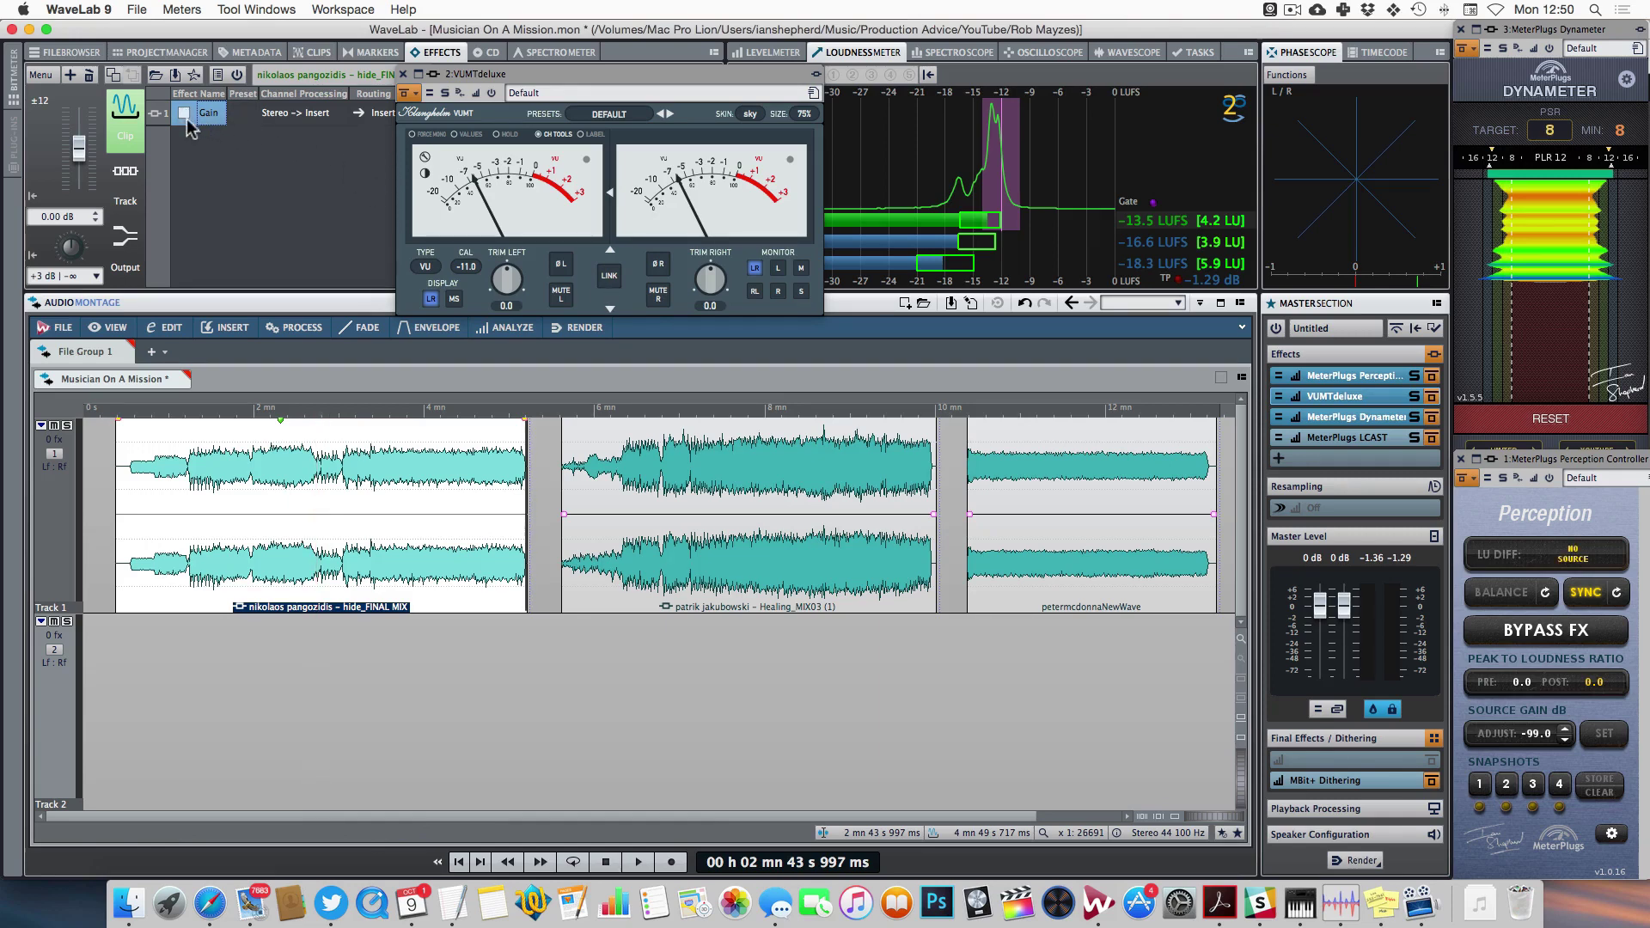
click(285, 415)
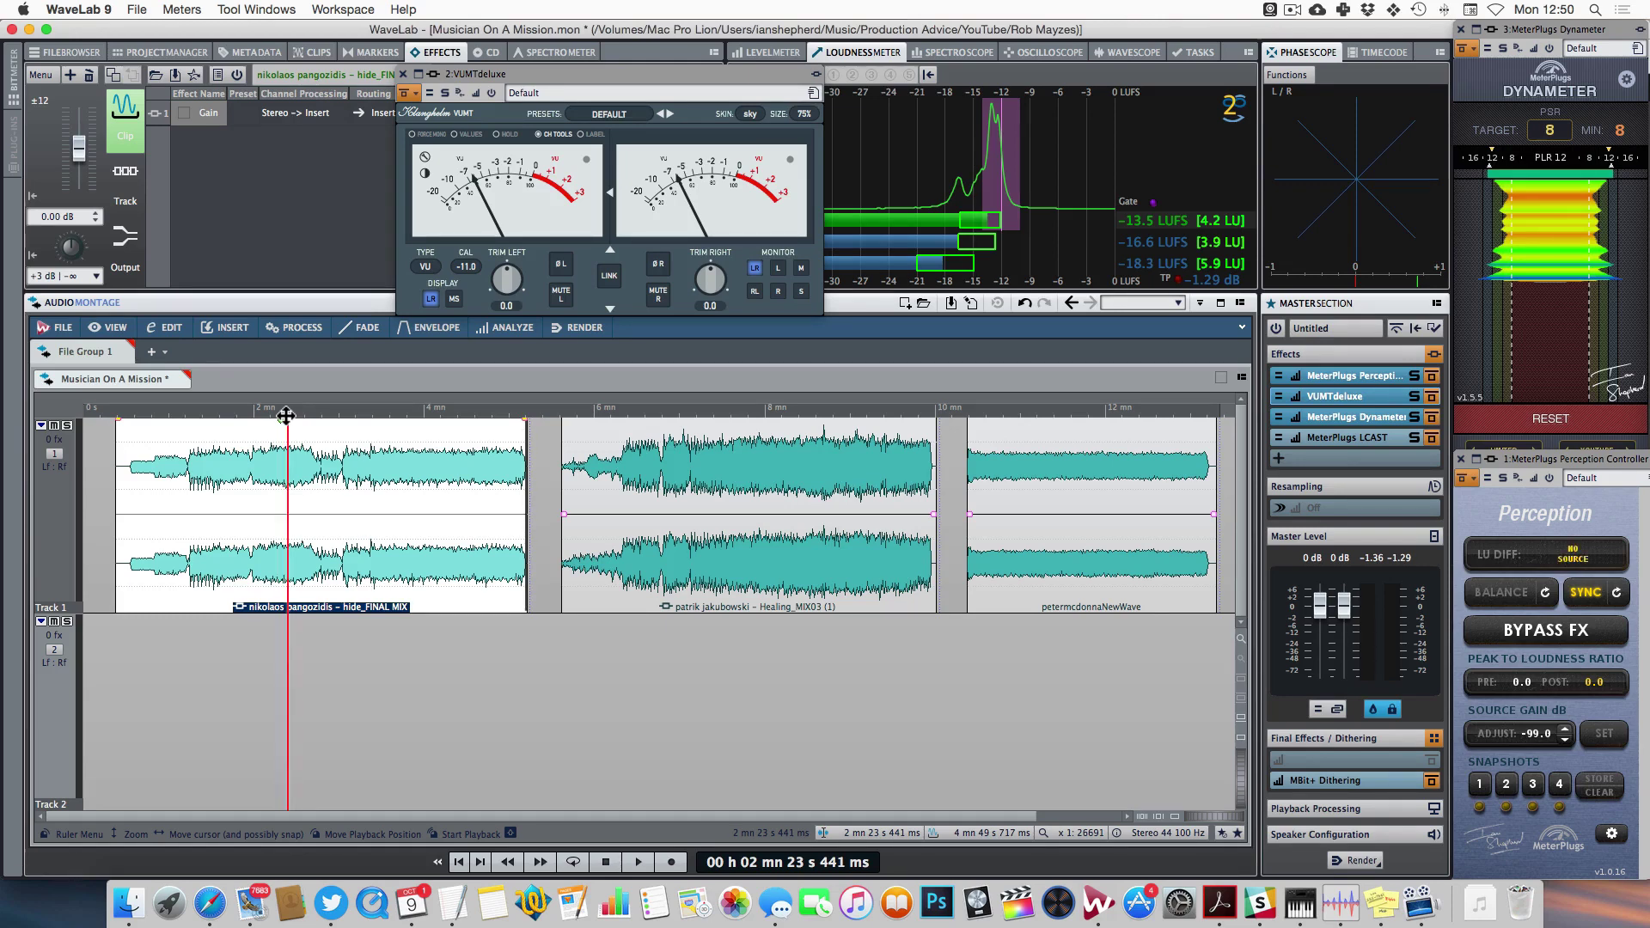
key(space)
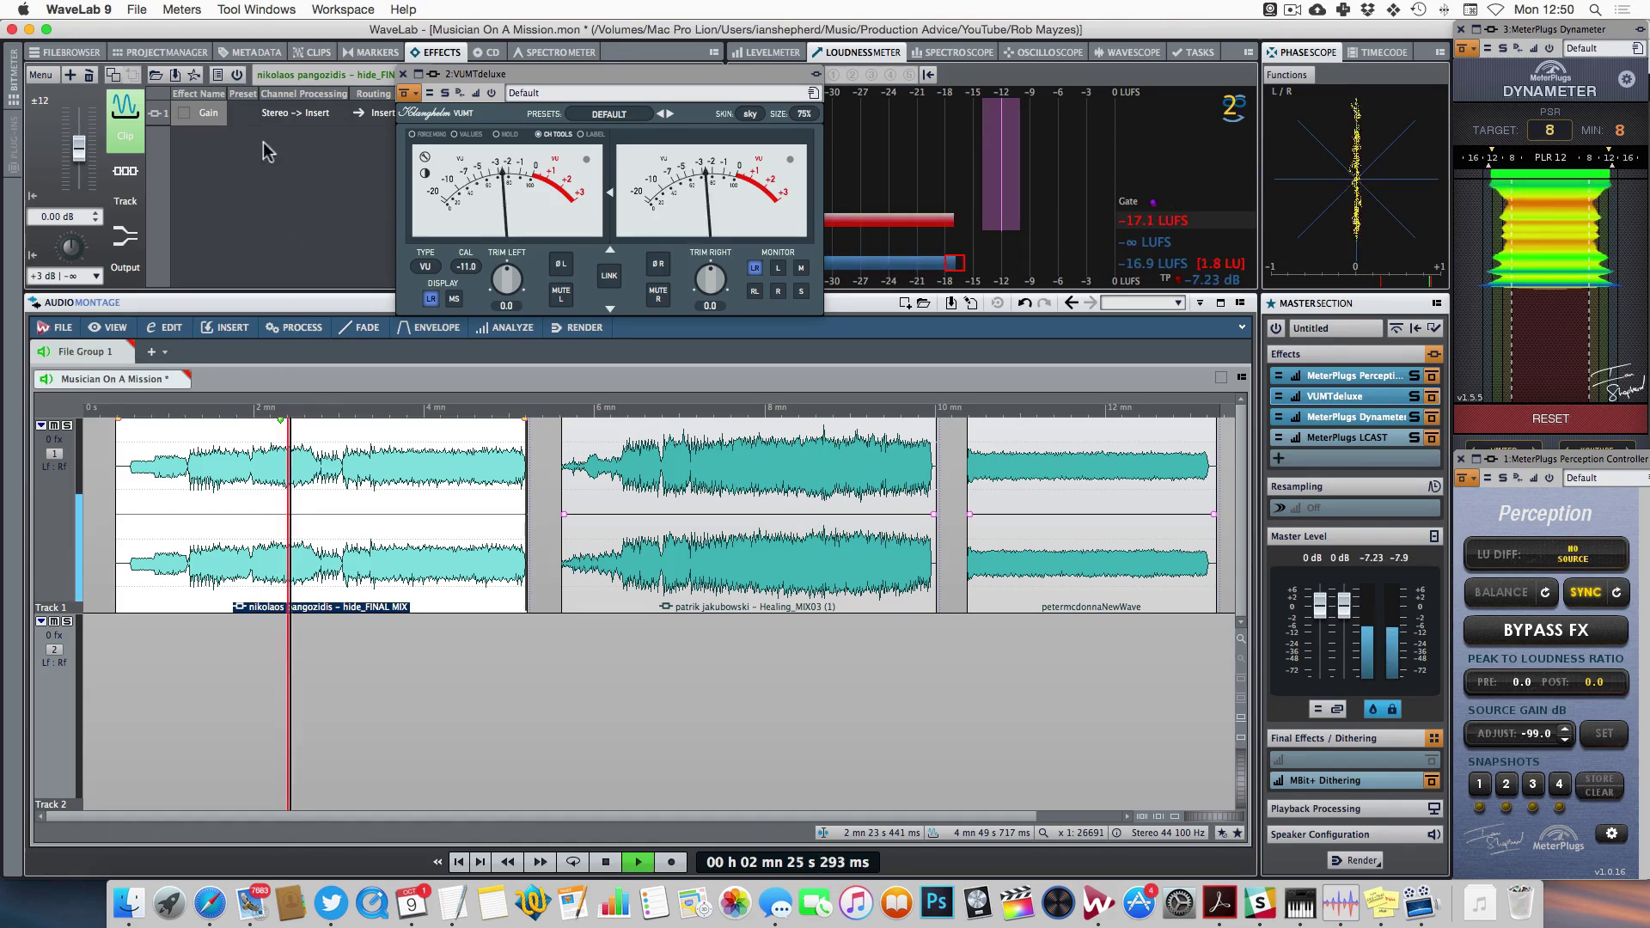
click(183, 113)
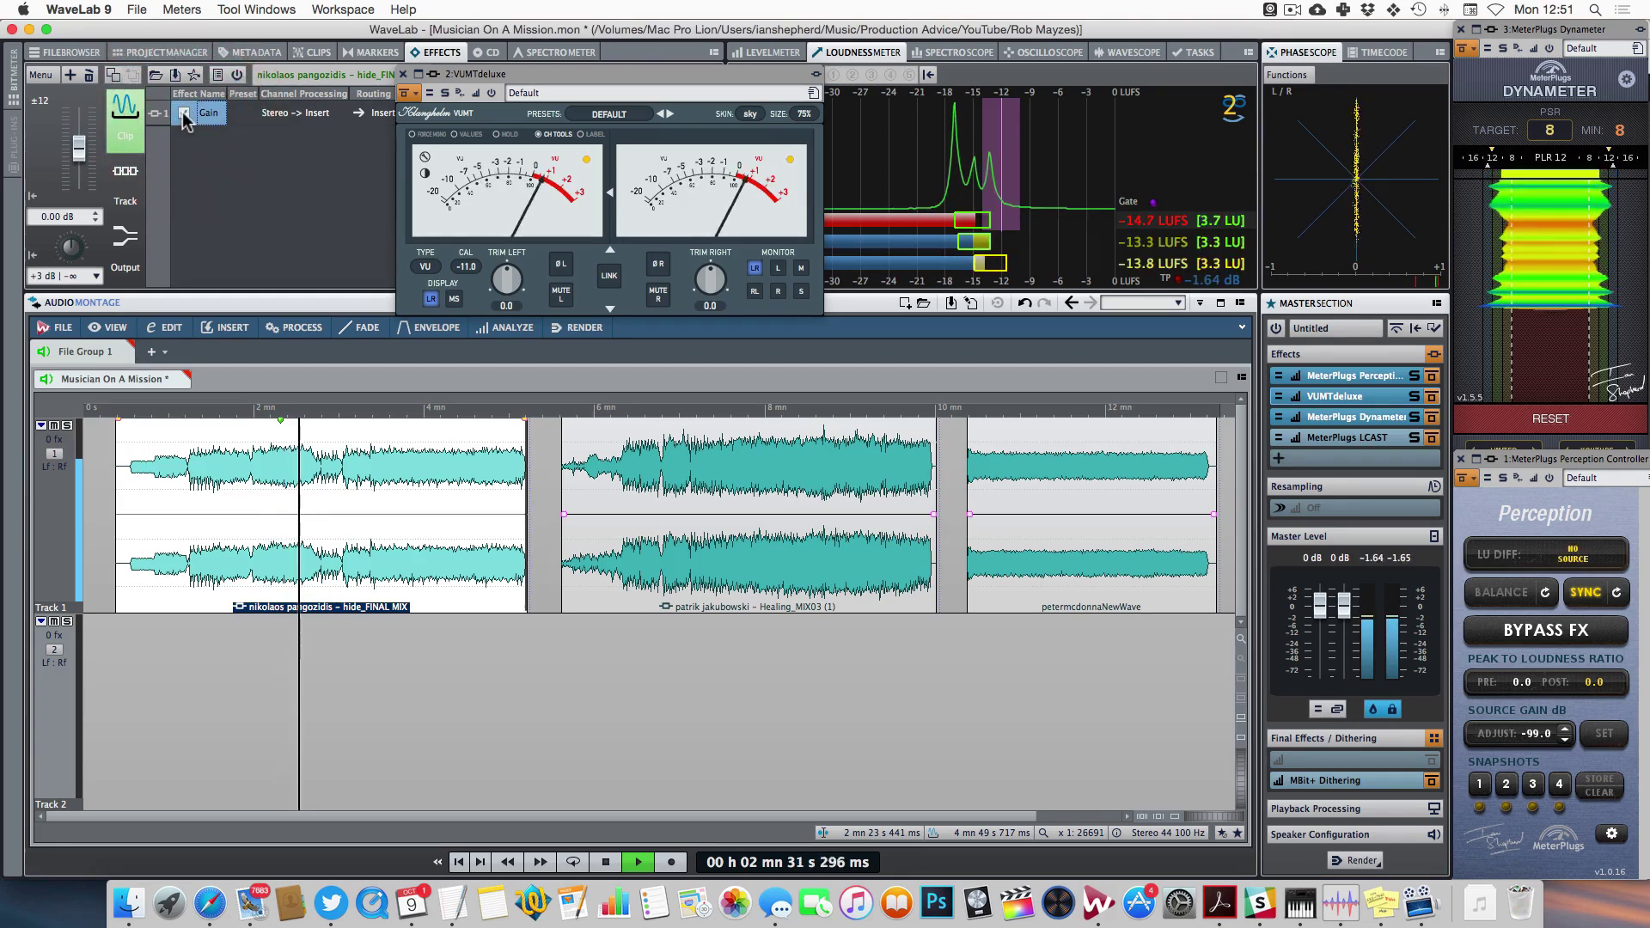
click(183, 113)
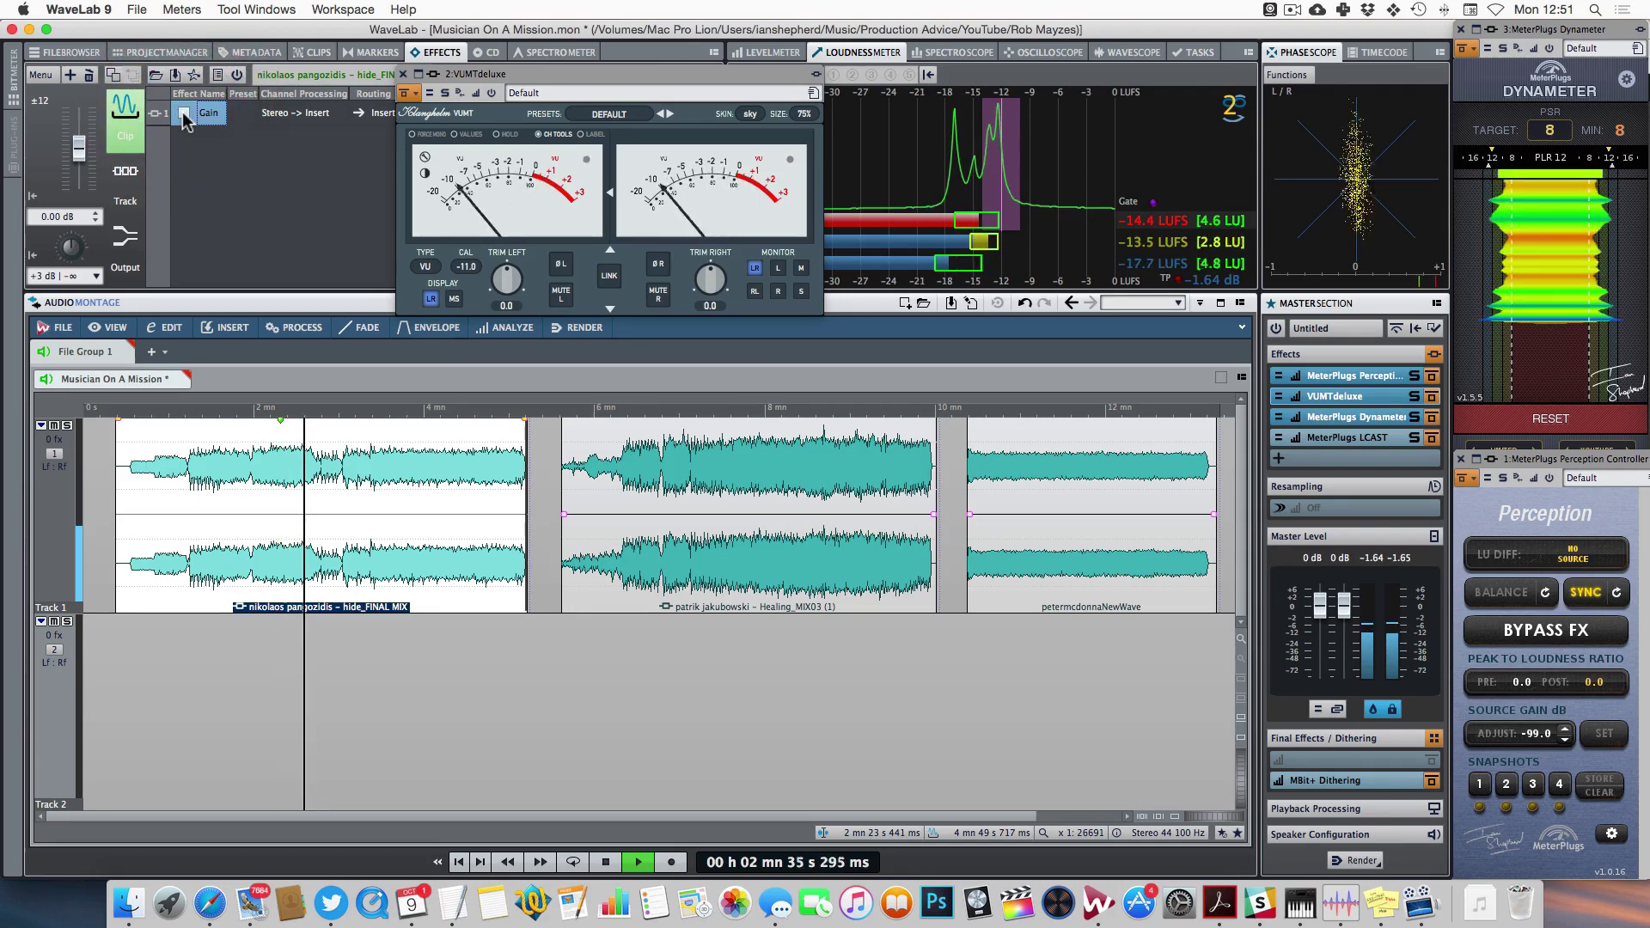
click(183, 112)
key(space)
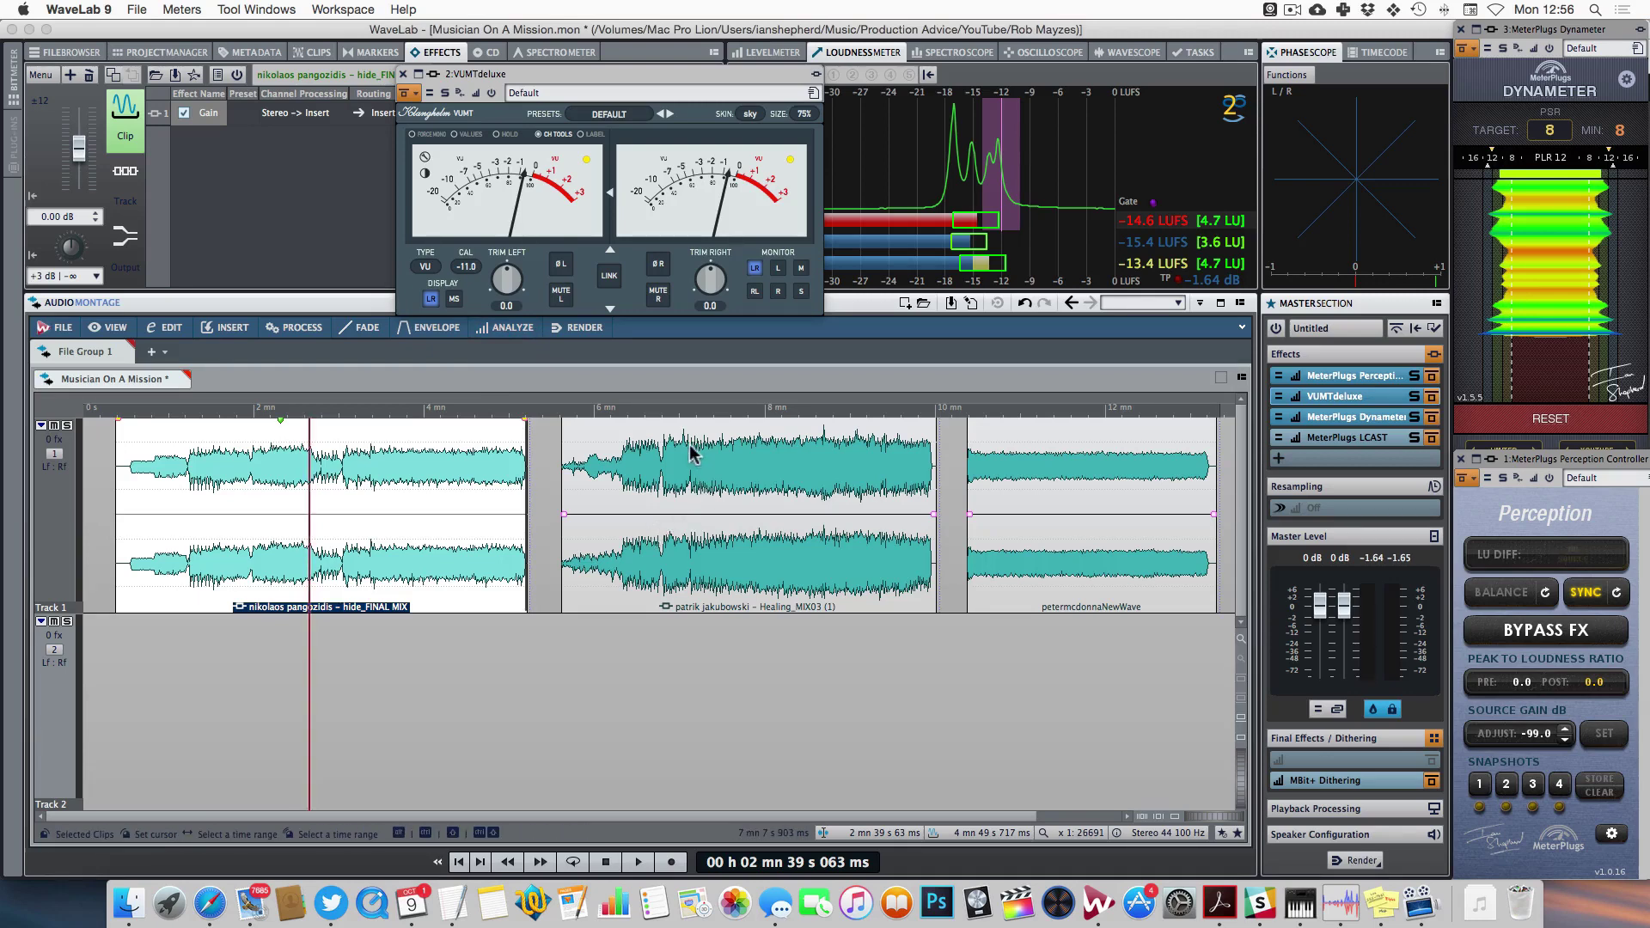
- Play the second clip from about 7 mn 40 s and the third from about 11 mn 7 s to compare their loudness
double_click(737, 411)
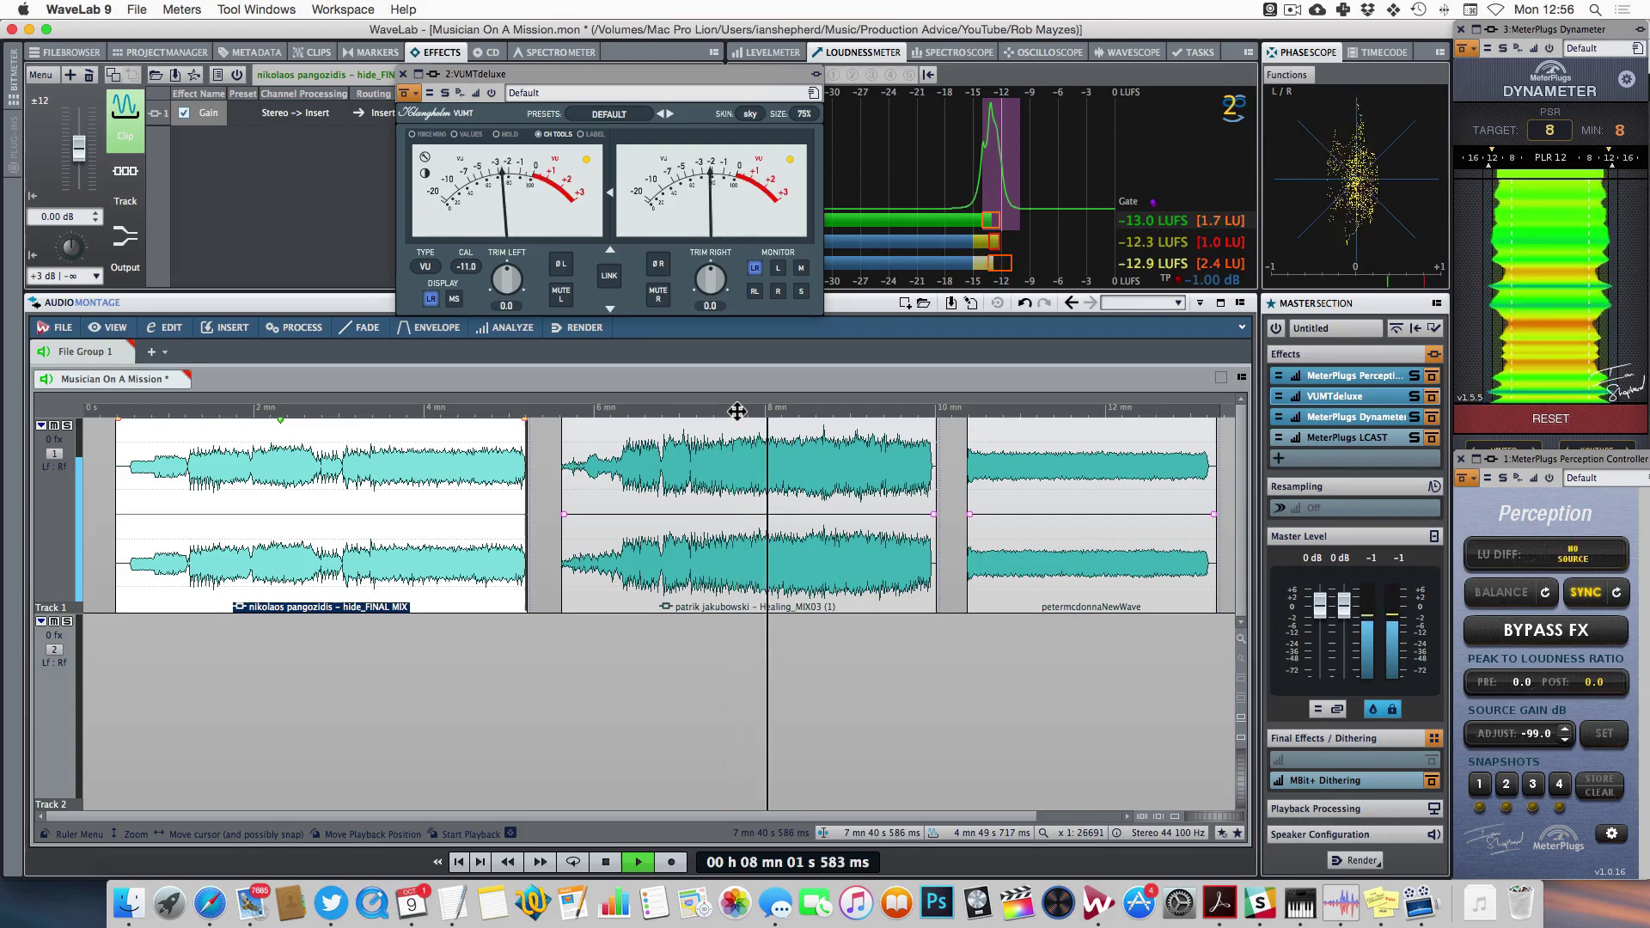
key(space)
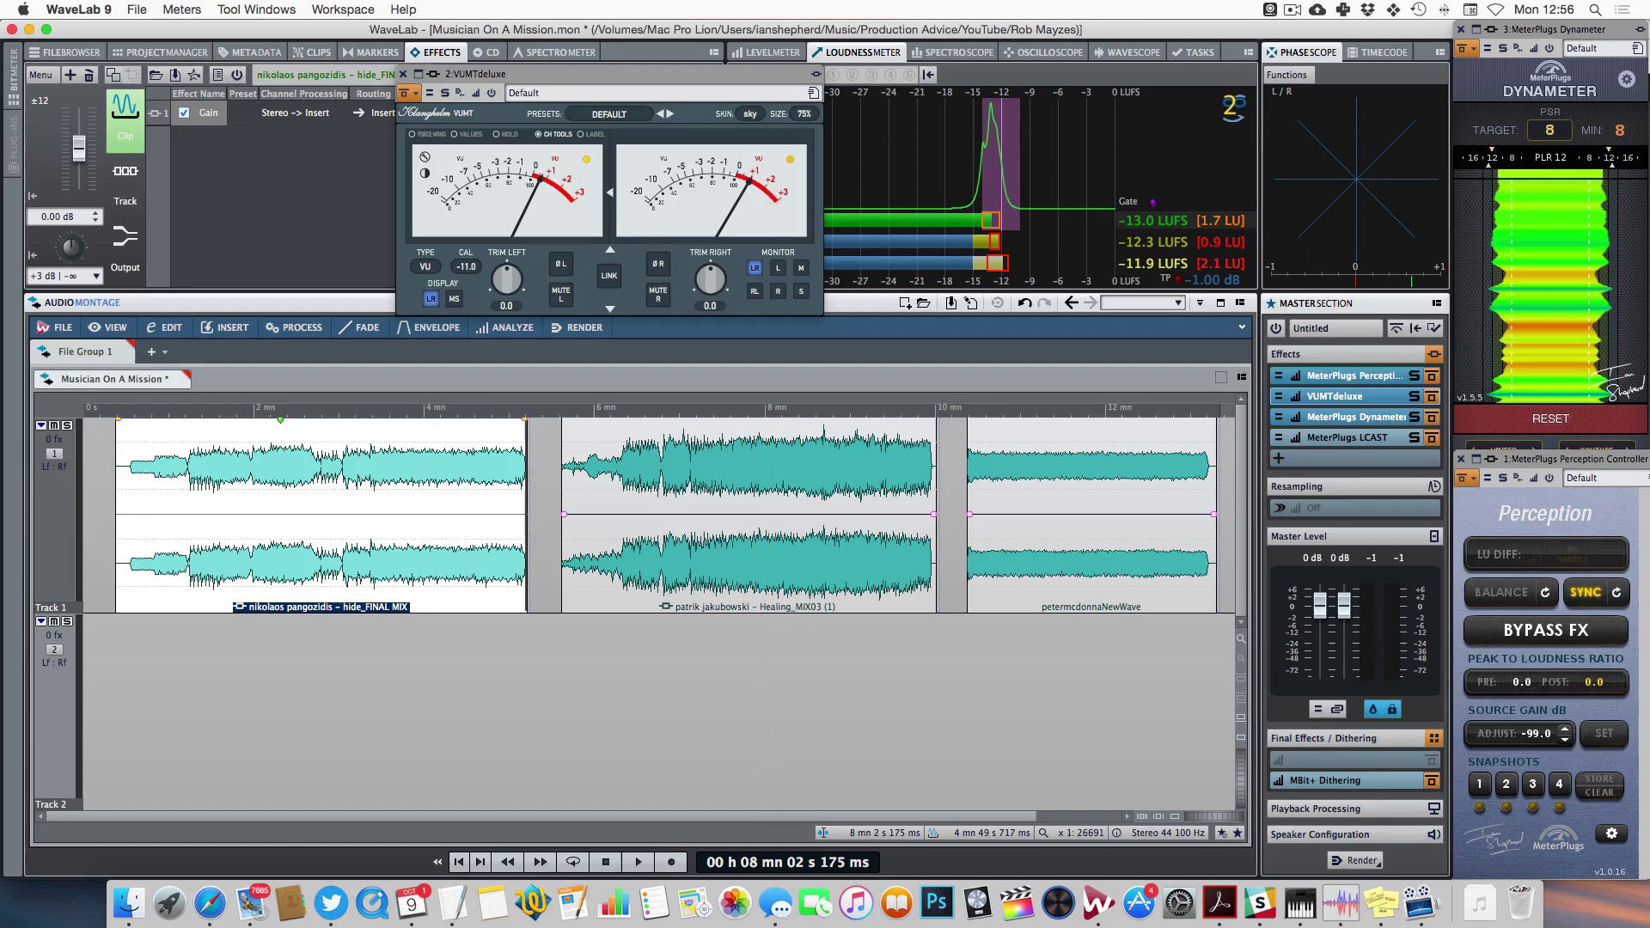
double_click(1030, 413)
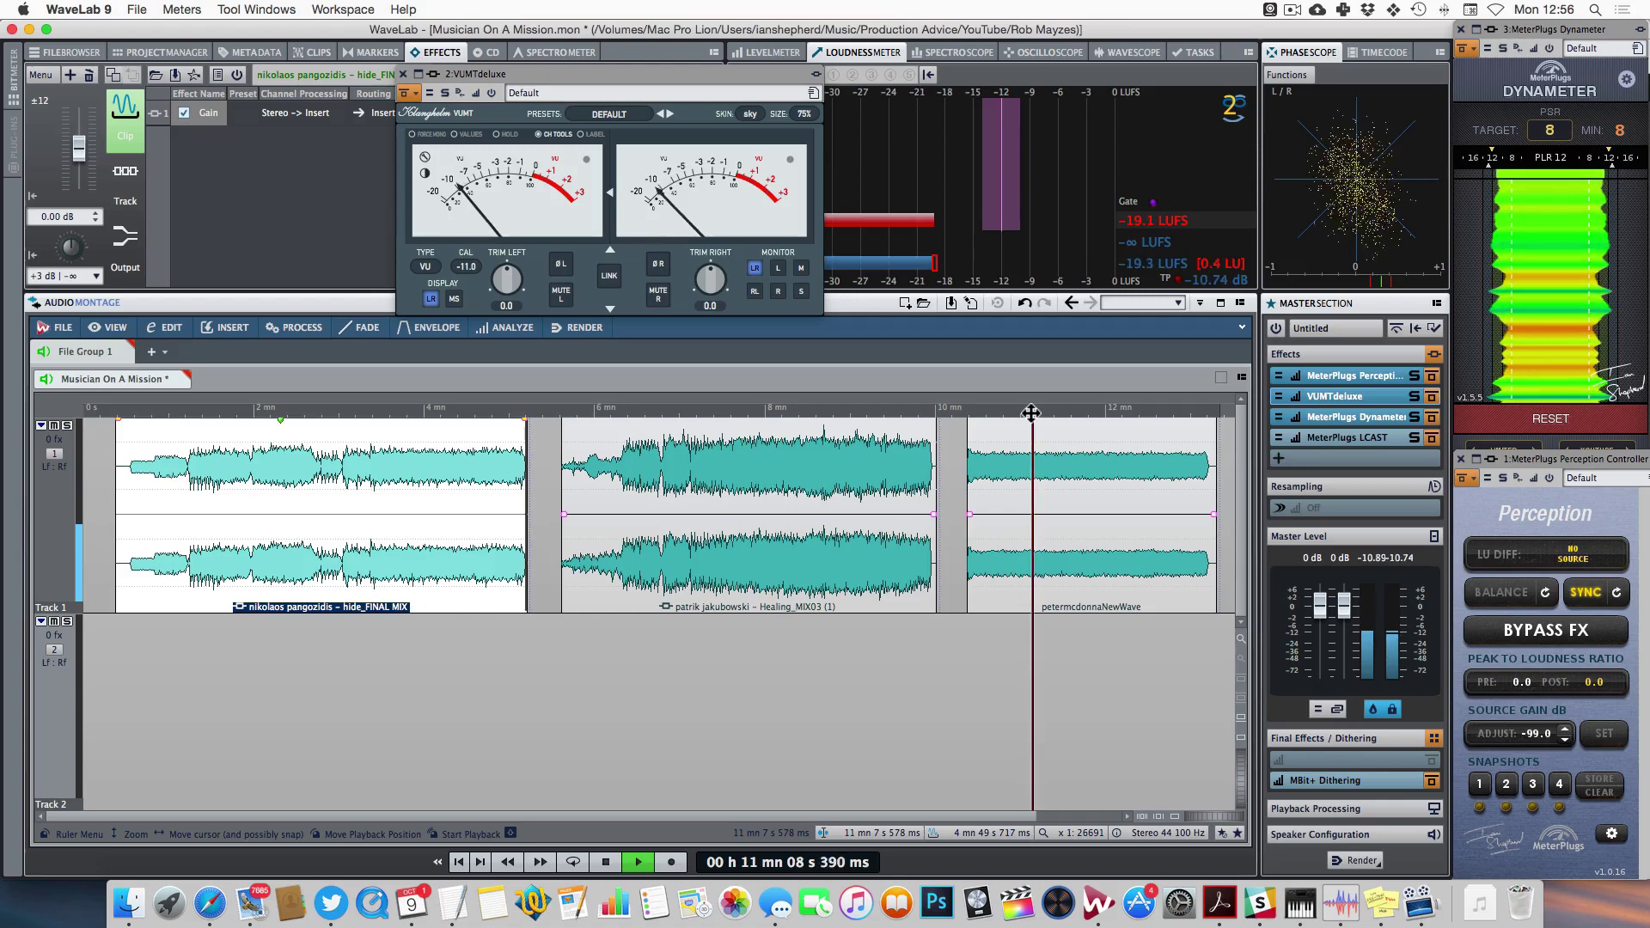
- Raise the third clip's volume envelope to the top and insert Steinberg's Gain tool as an effect on that clip
drag(1095, 511, 1105, 423)
click(1088, 572)
click(204, 133)
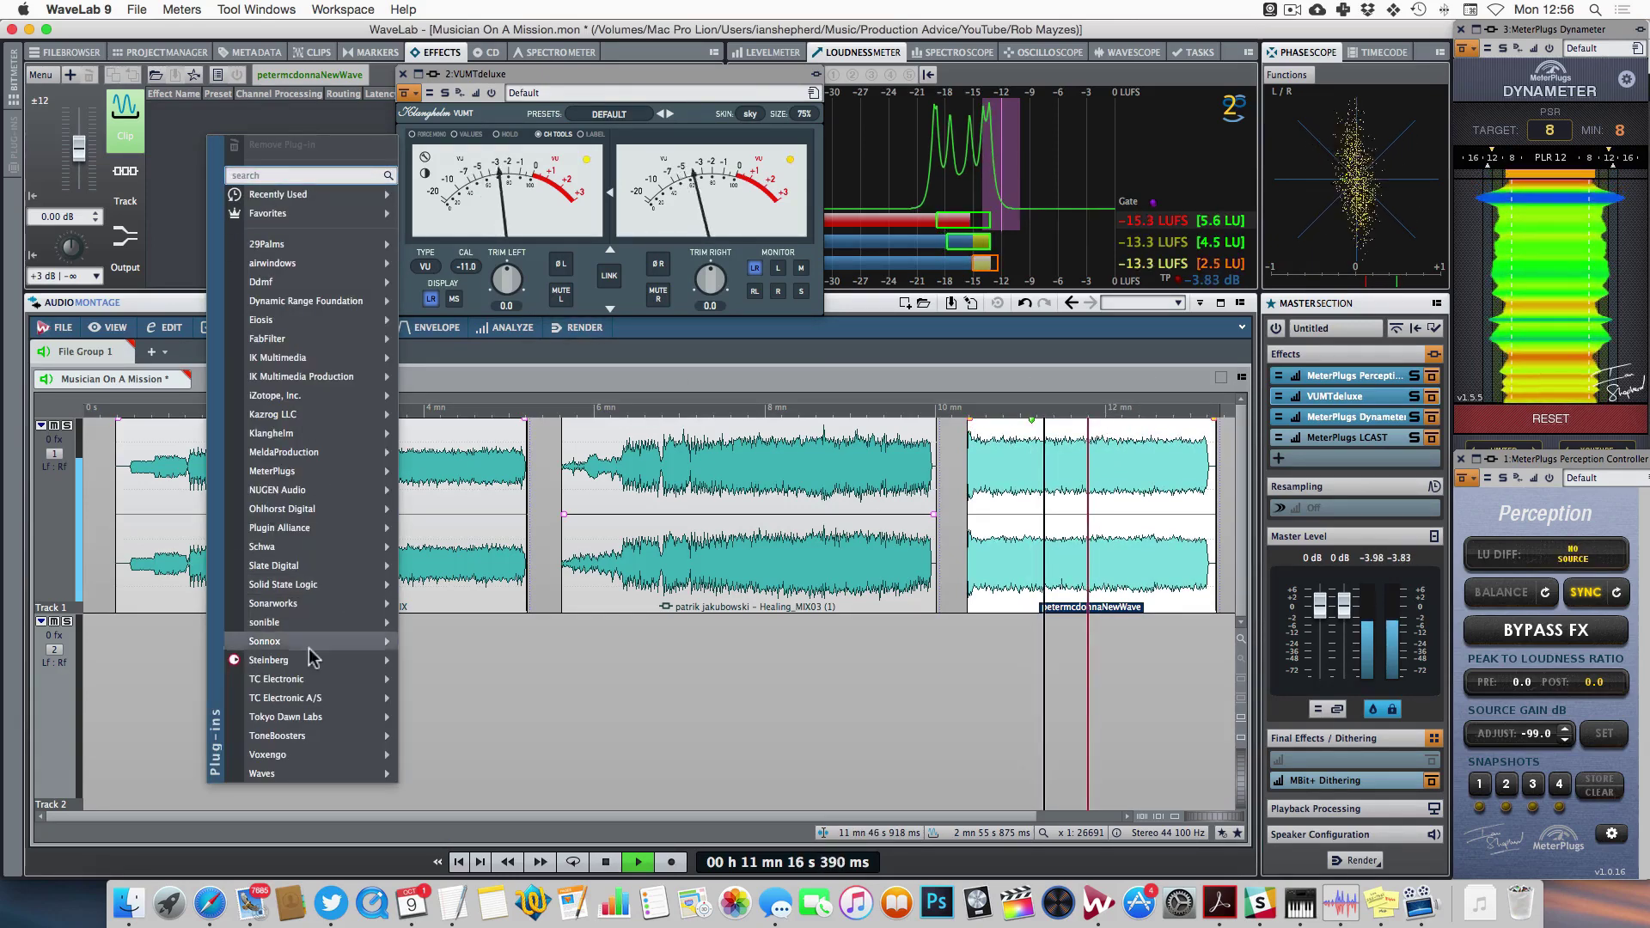
mouse_move(310, 659)
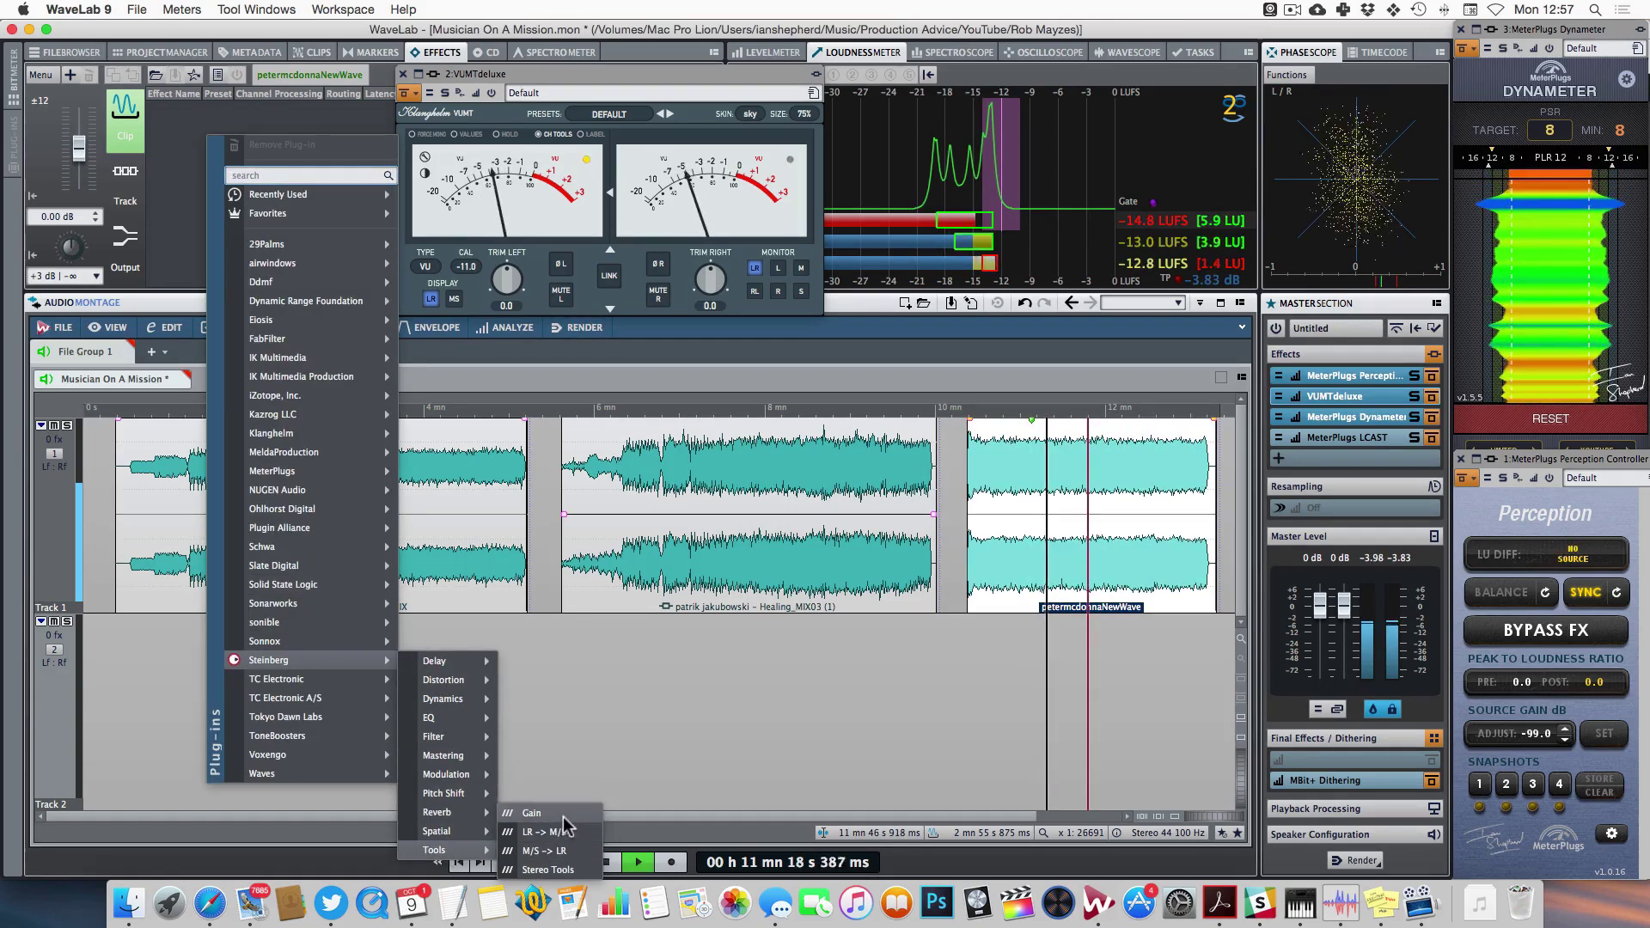
click(564, 817)
- Set the third clip's Gain effect to 5 dB during playback, stop playback and close the effect window
drag(311, 127, 864, 673)
drag(887, 732, 904, 737)
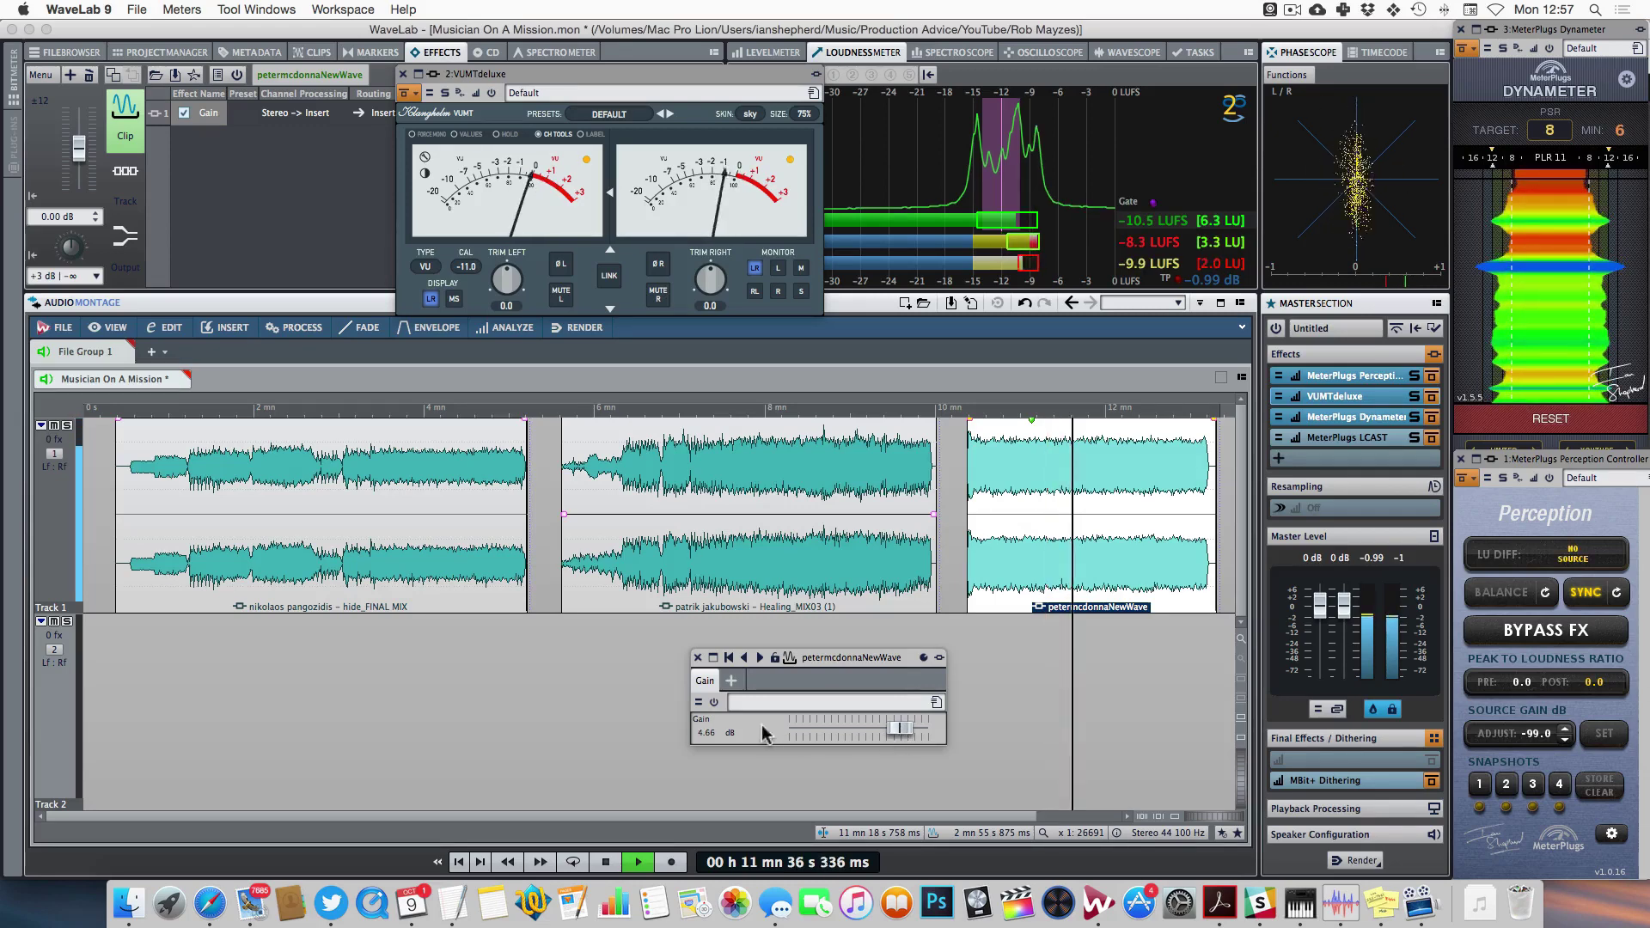
double_click(720, 732)
text(5)
key(Return)
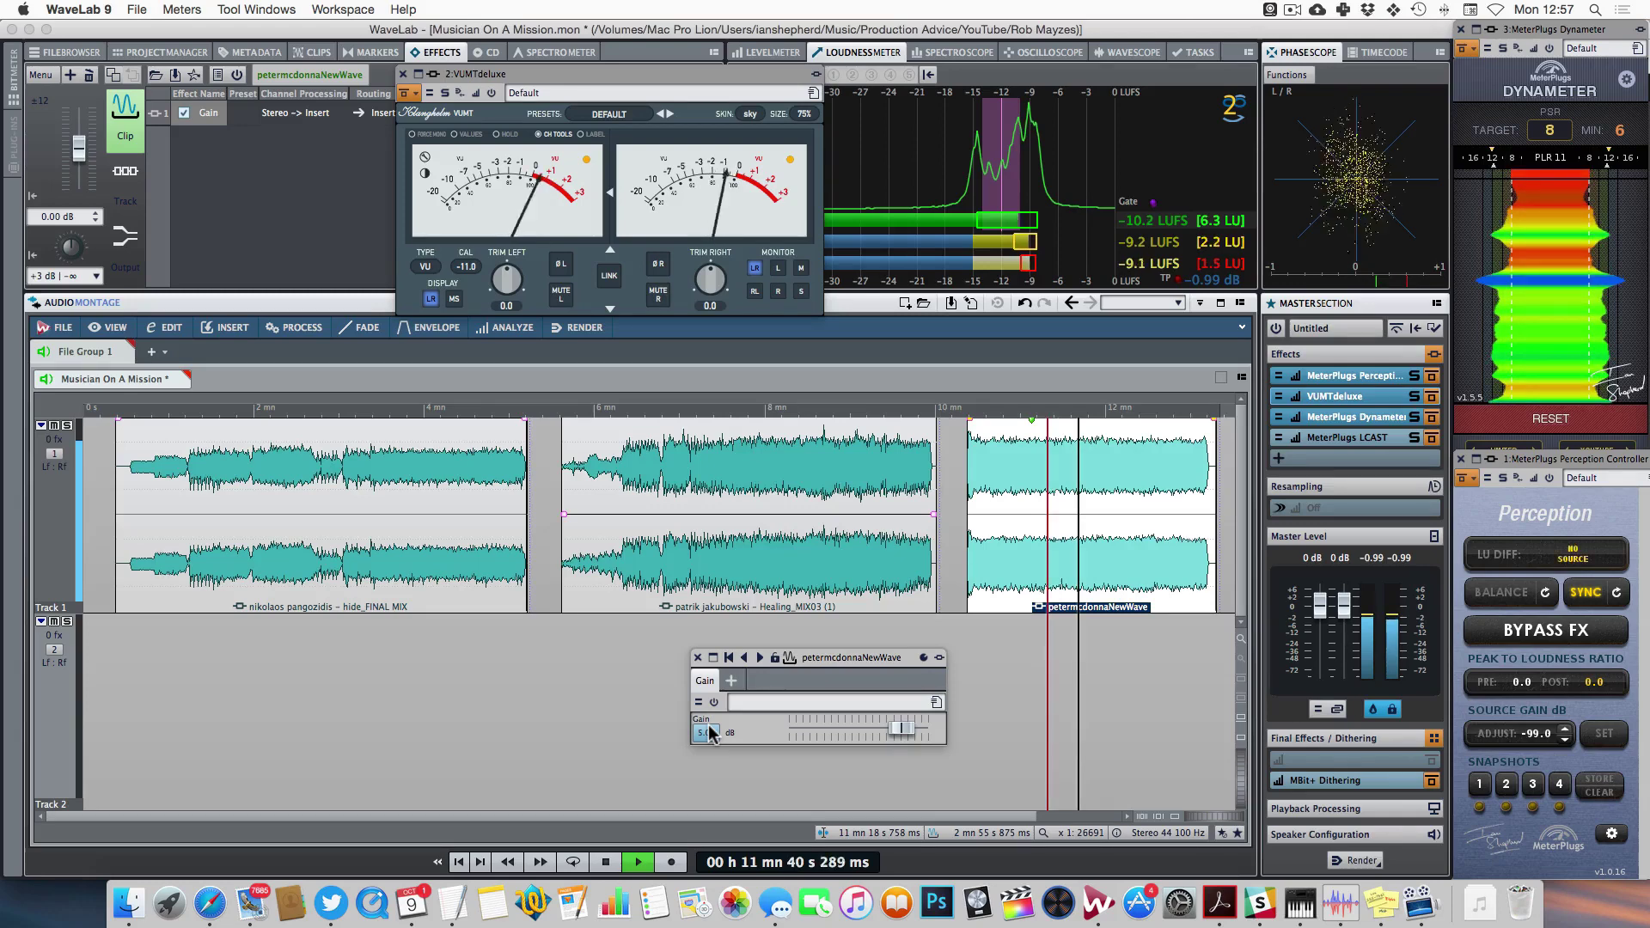
key(space)
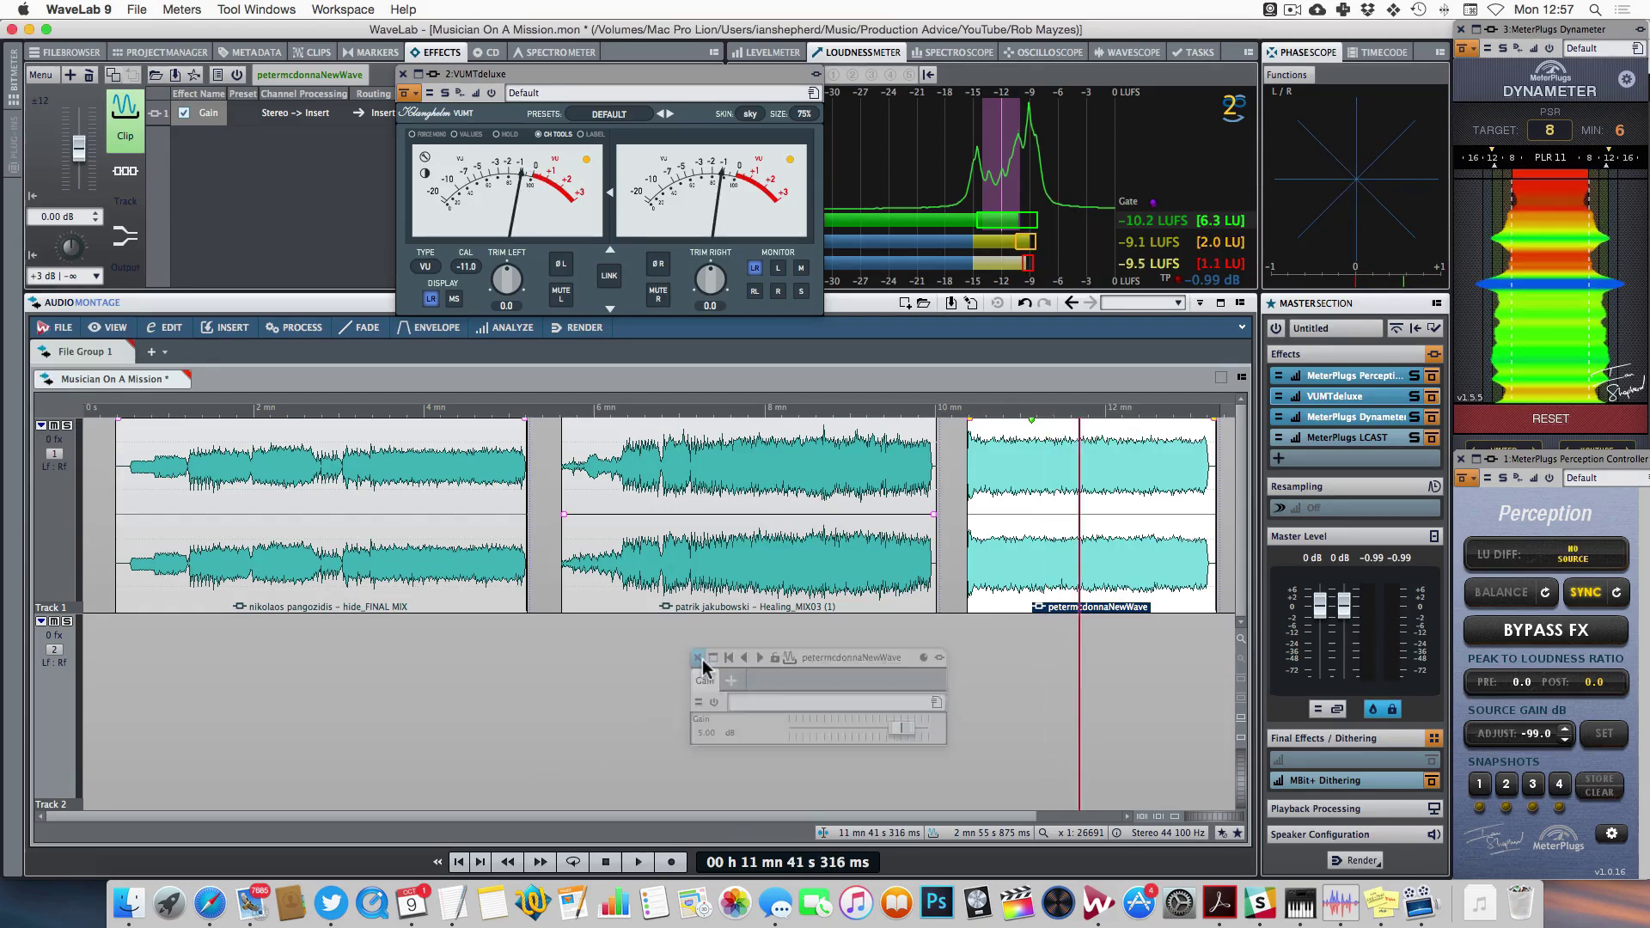
- Compare the three clips by playing from about 4 mn 5 s, 8 mn 32 s and 11 mn 55 s
click(432, 413)
key(space)
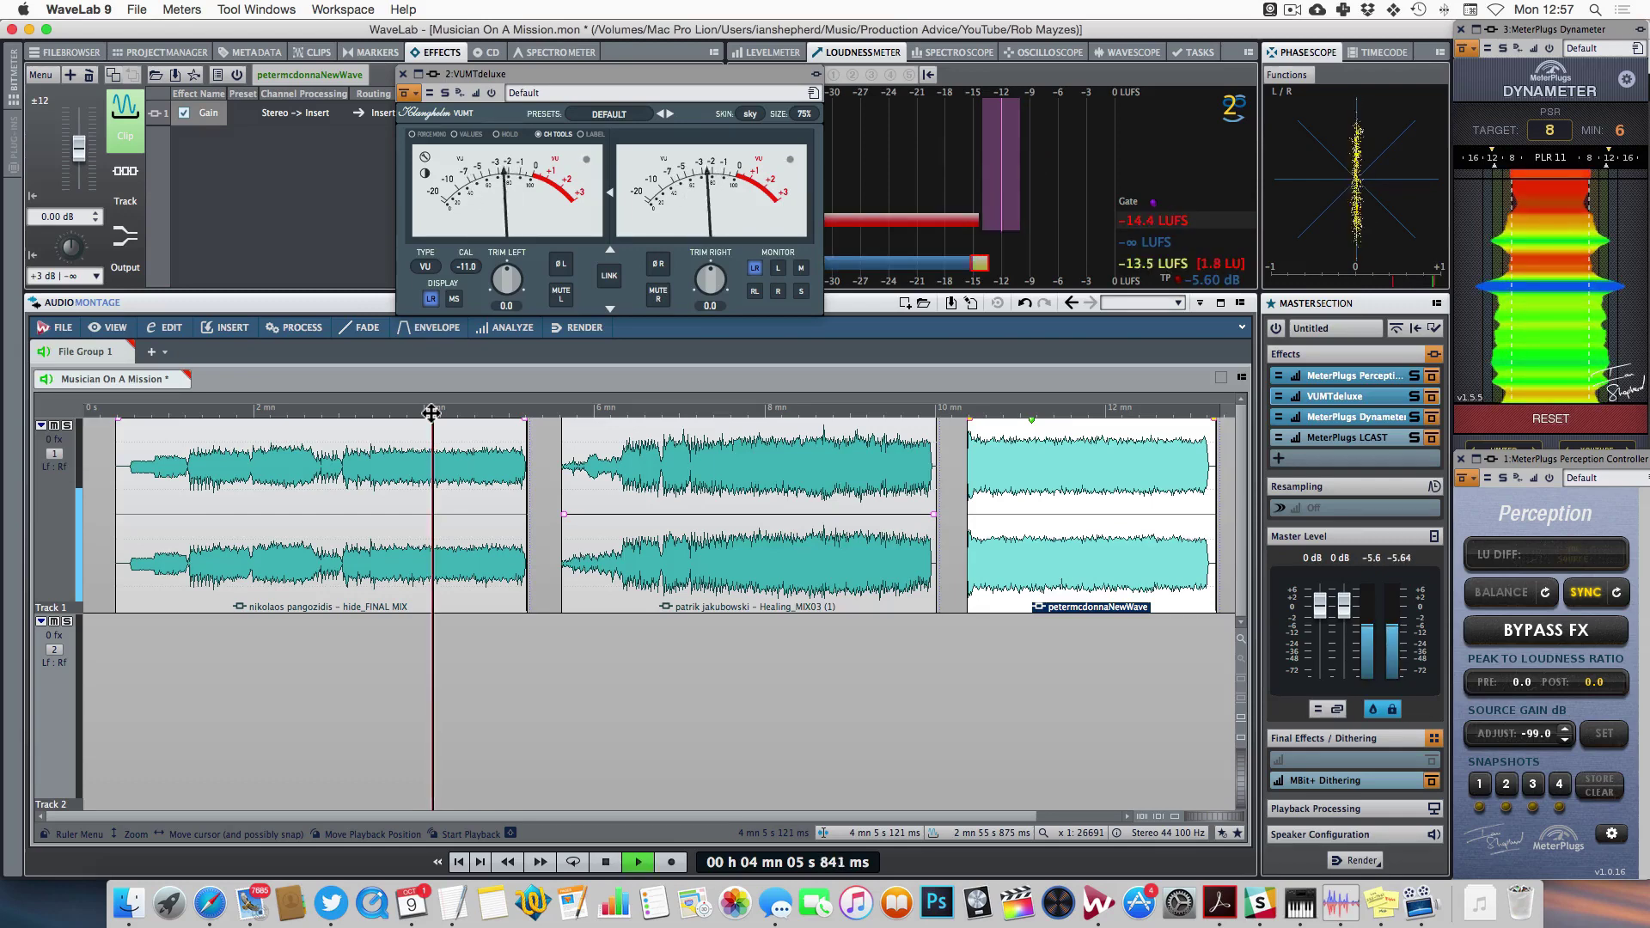
click(815, 414)
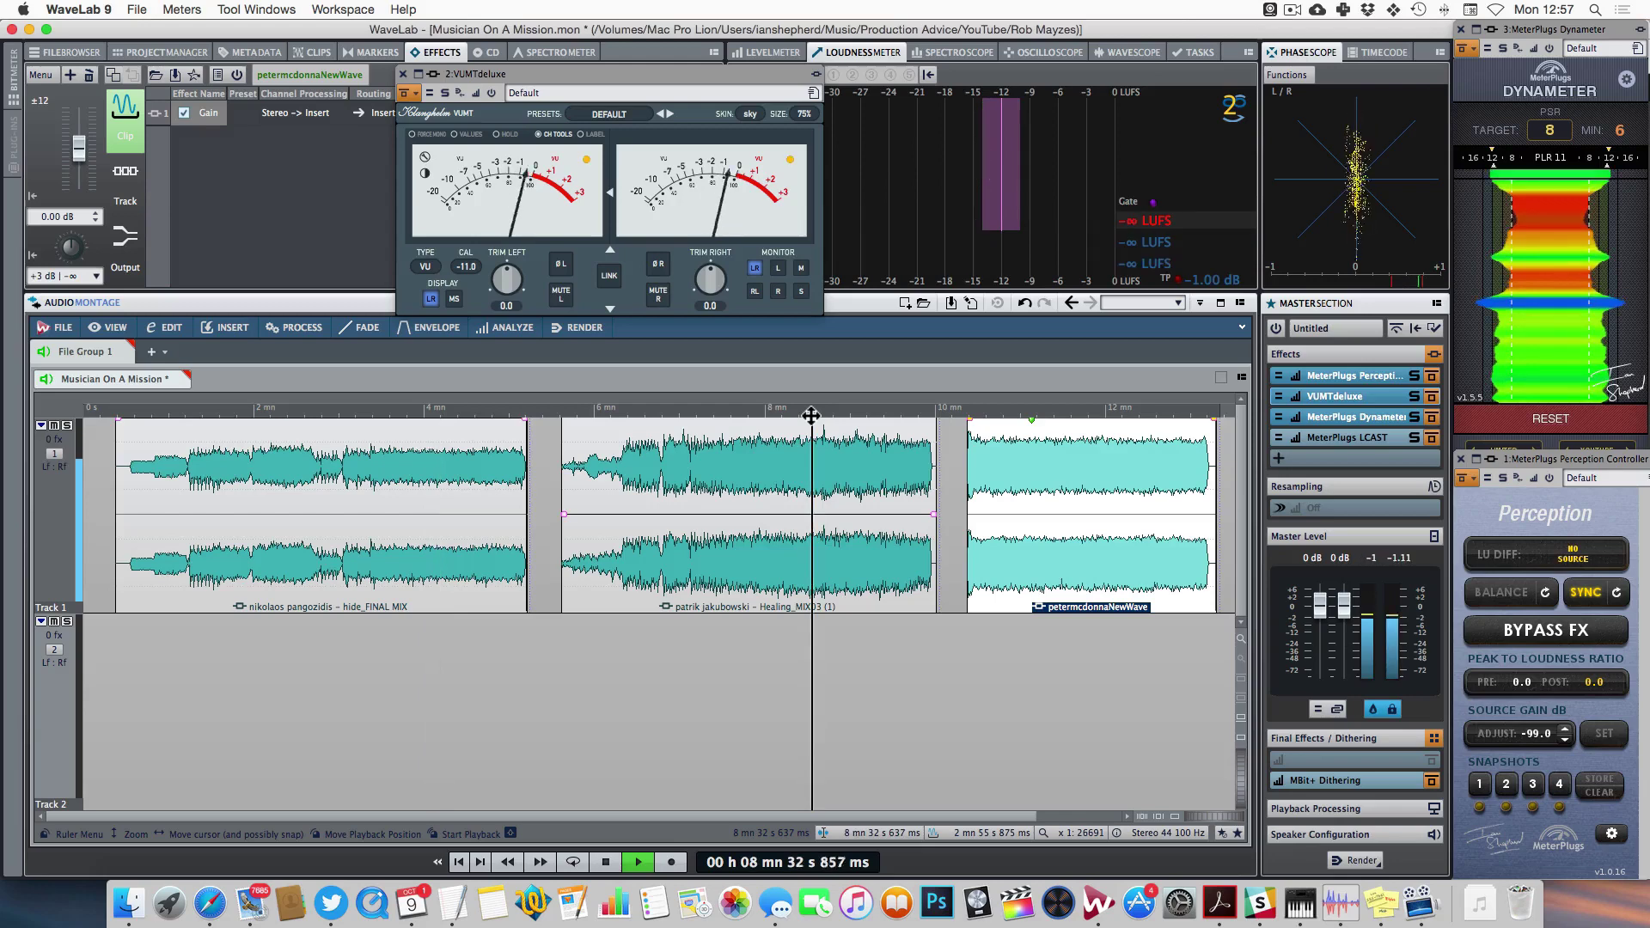
click(1099, 414)
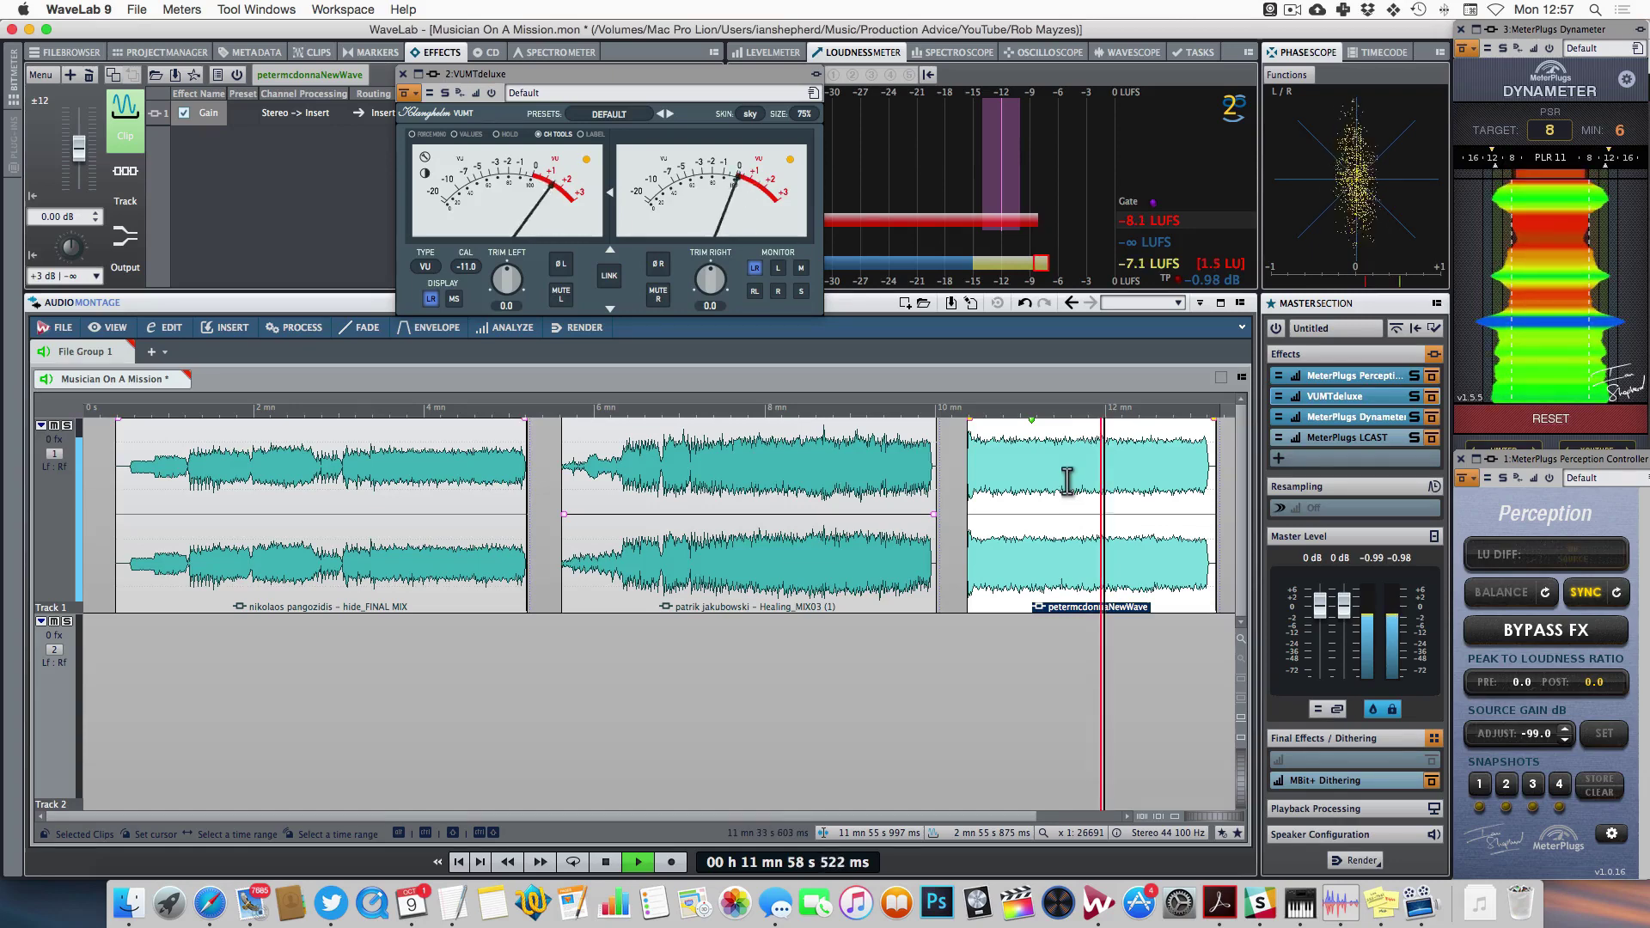
key(space)
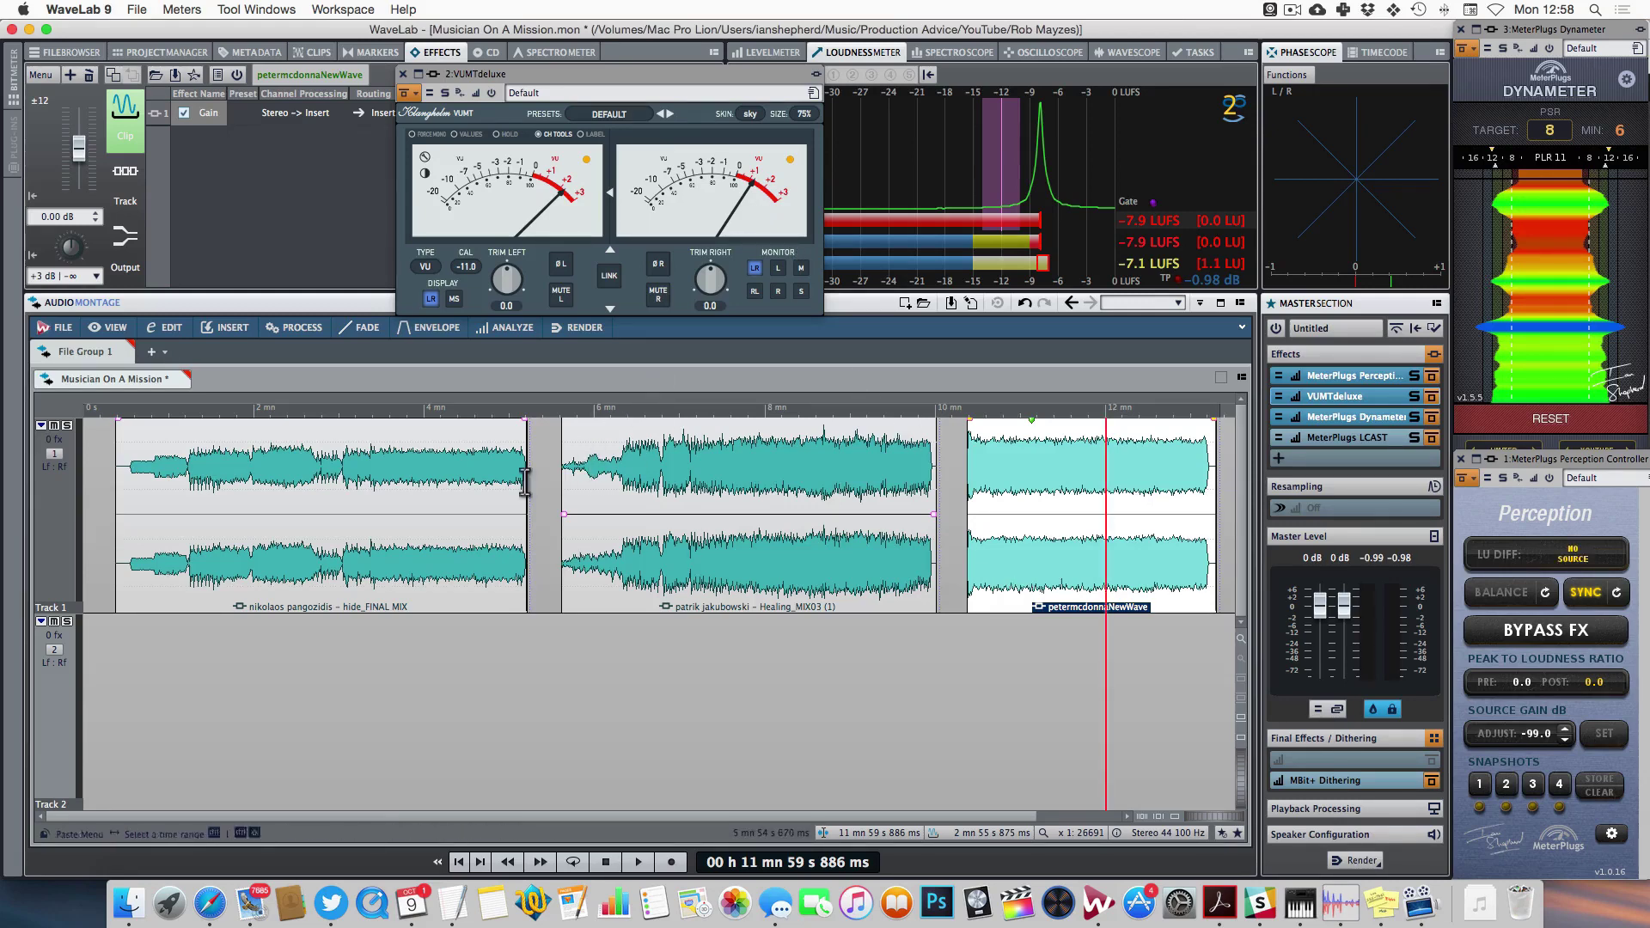
- Play the first clip from about 3 mn 32 s and set its Gain effect to 6 dB
click(384, 414)
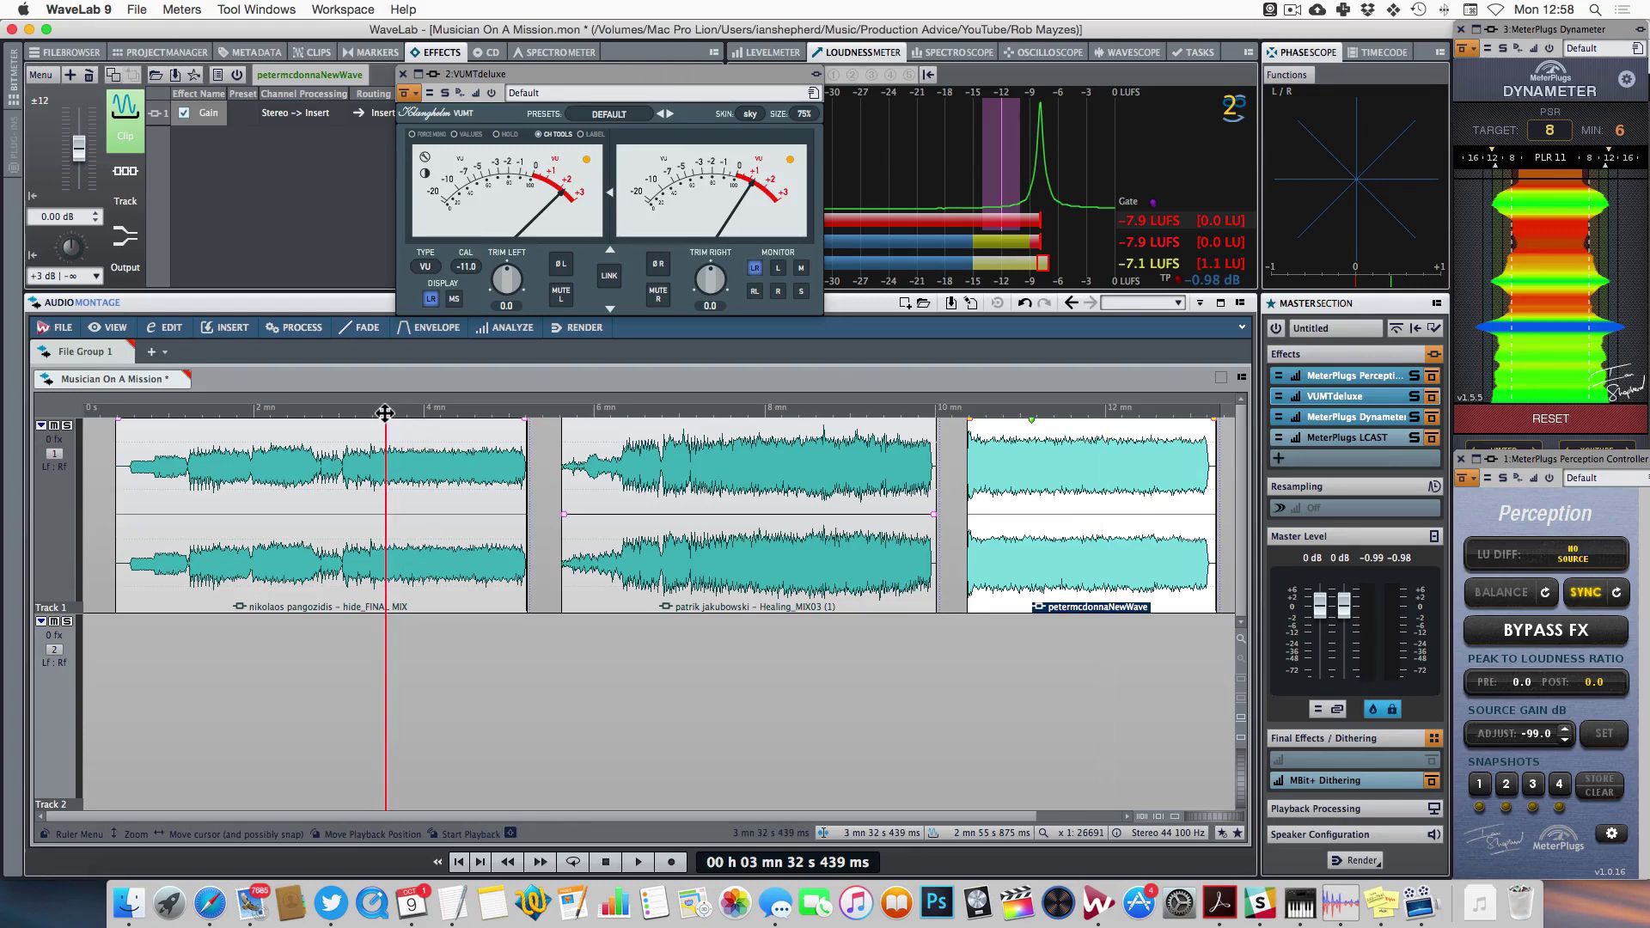
key(space)
click(311, 568)
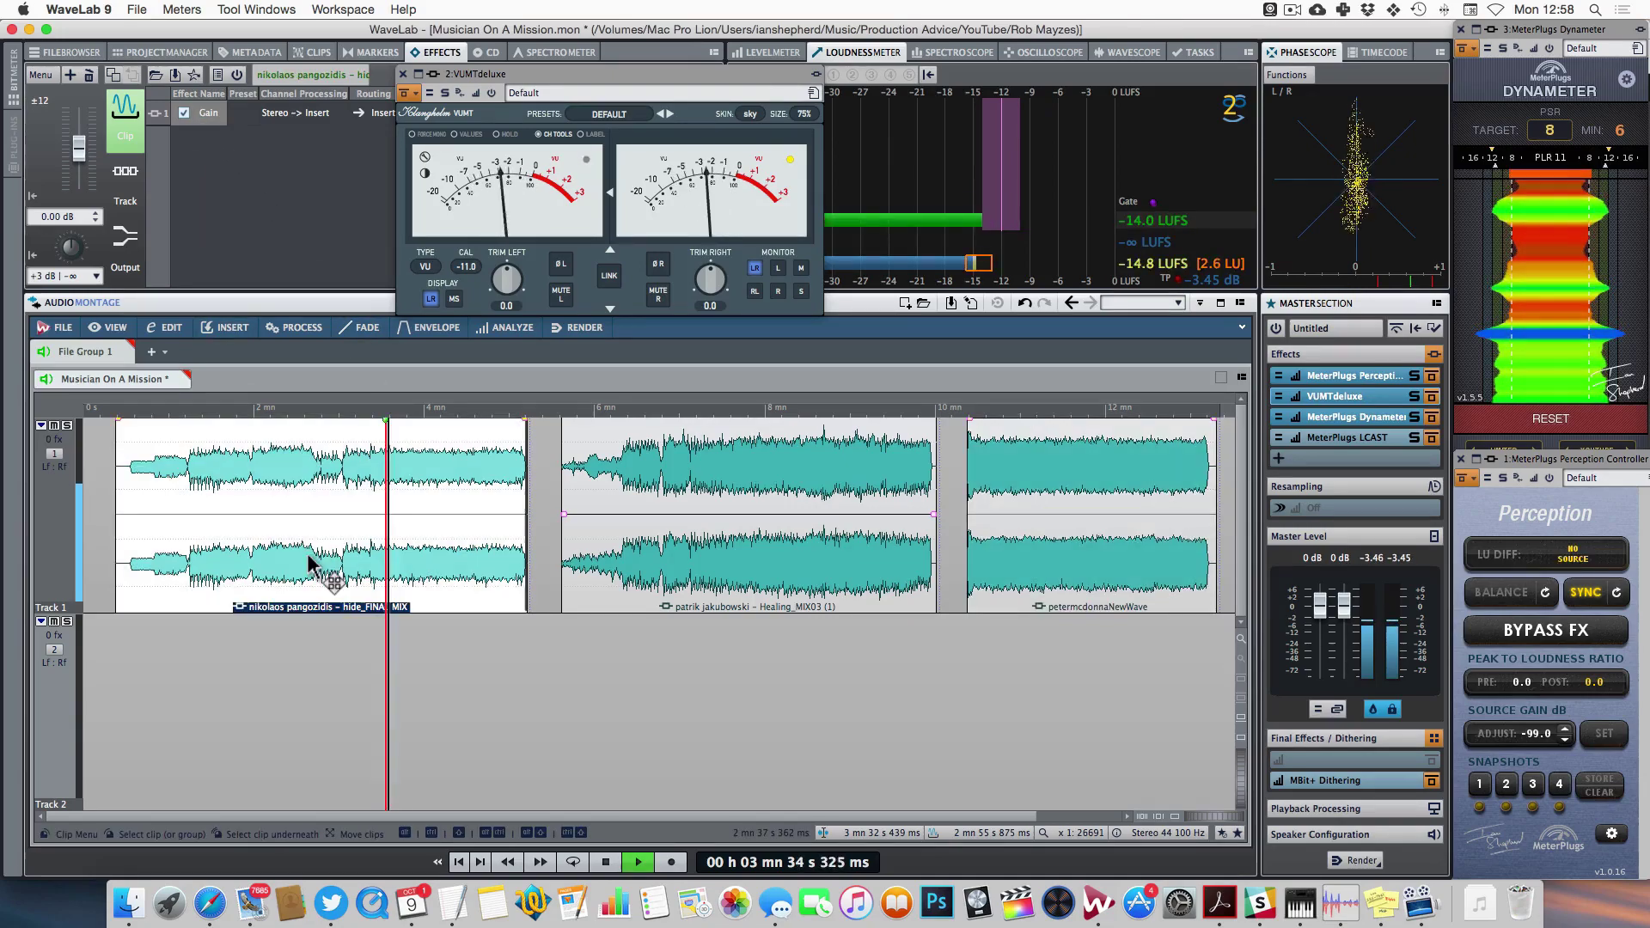
click(208, 112)
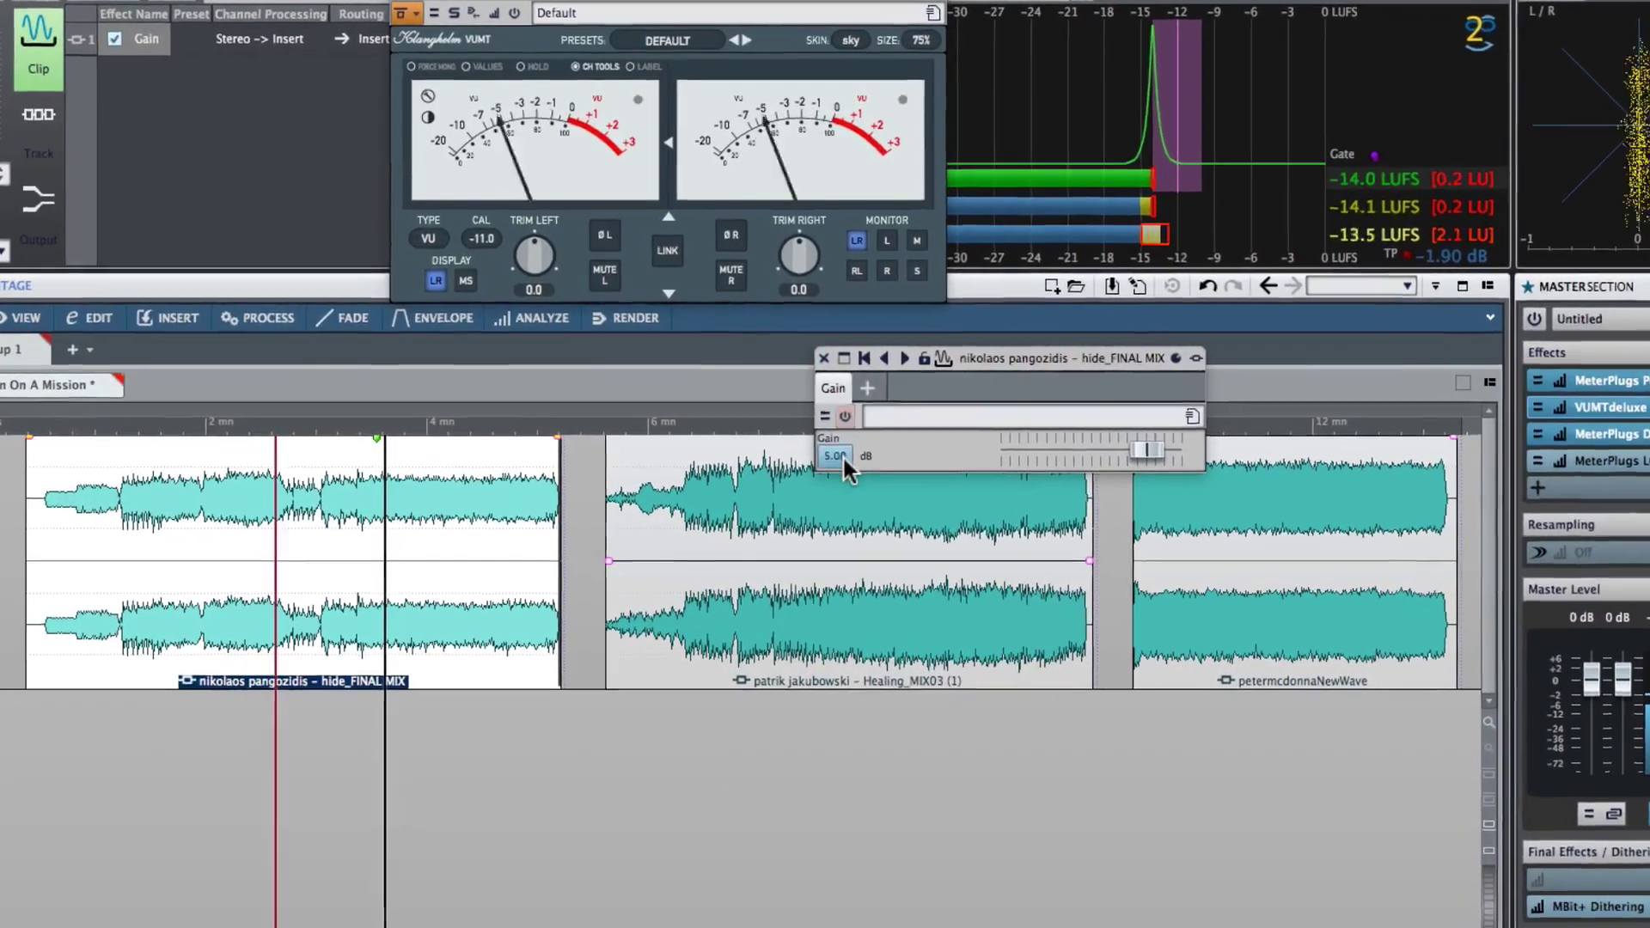
click(823, 452)
text(6)
key(Return)
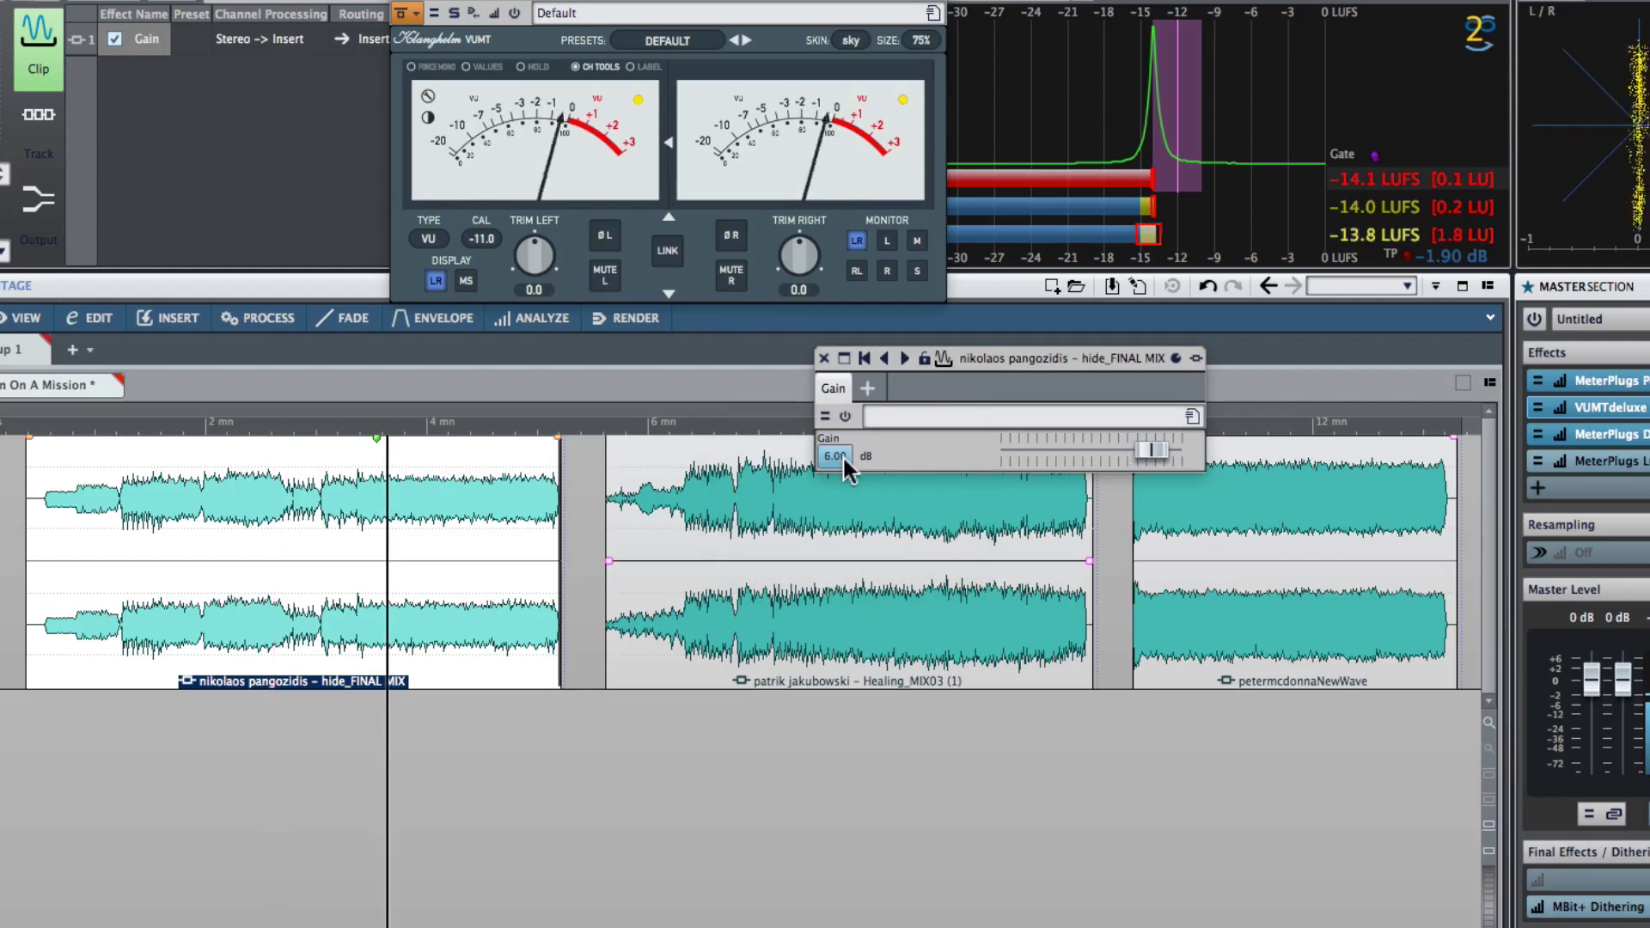
- Set the first clip's Gain effect to 8 dB and close the effect window
click(842, 455)
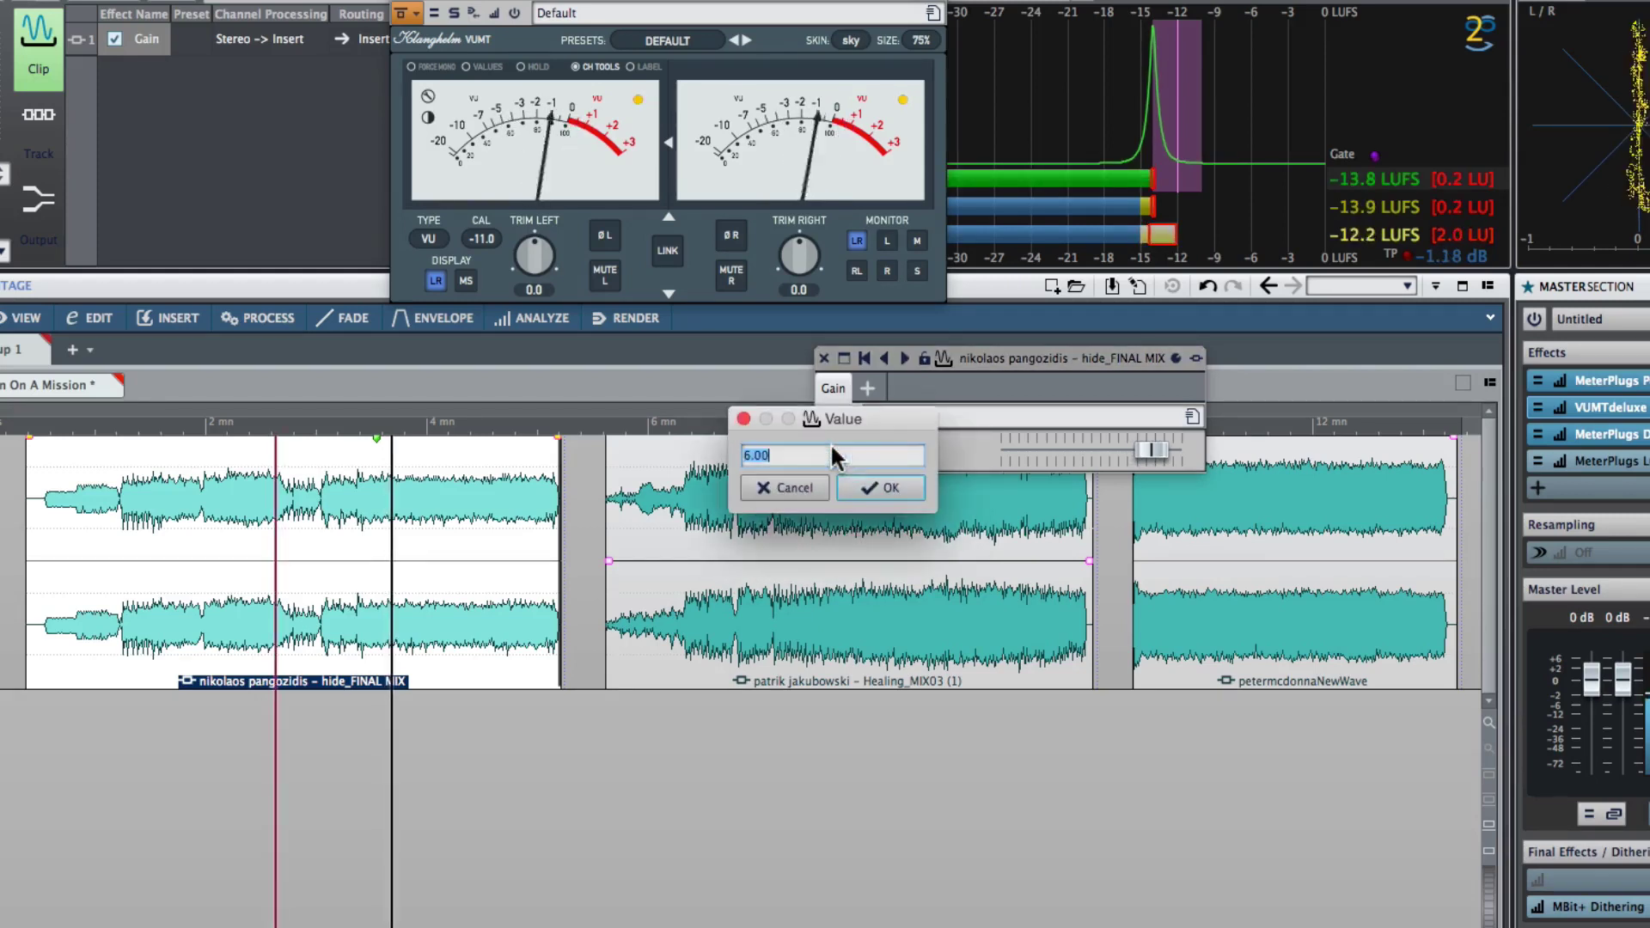
text(8)
key(Return)
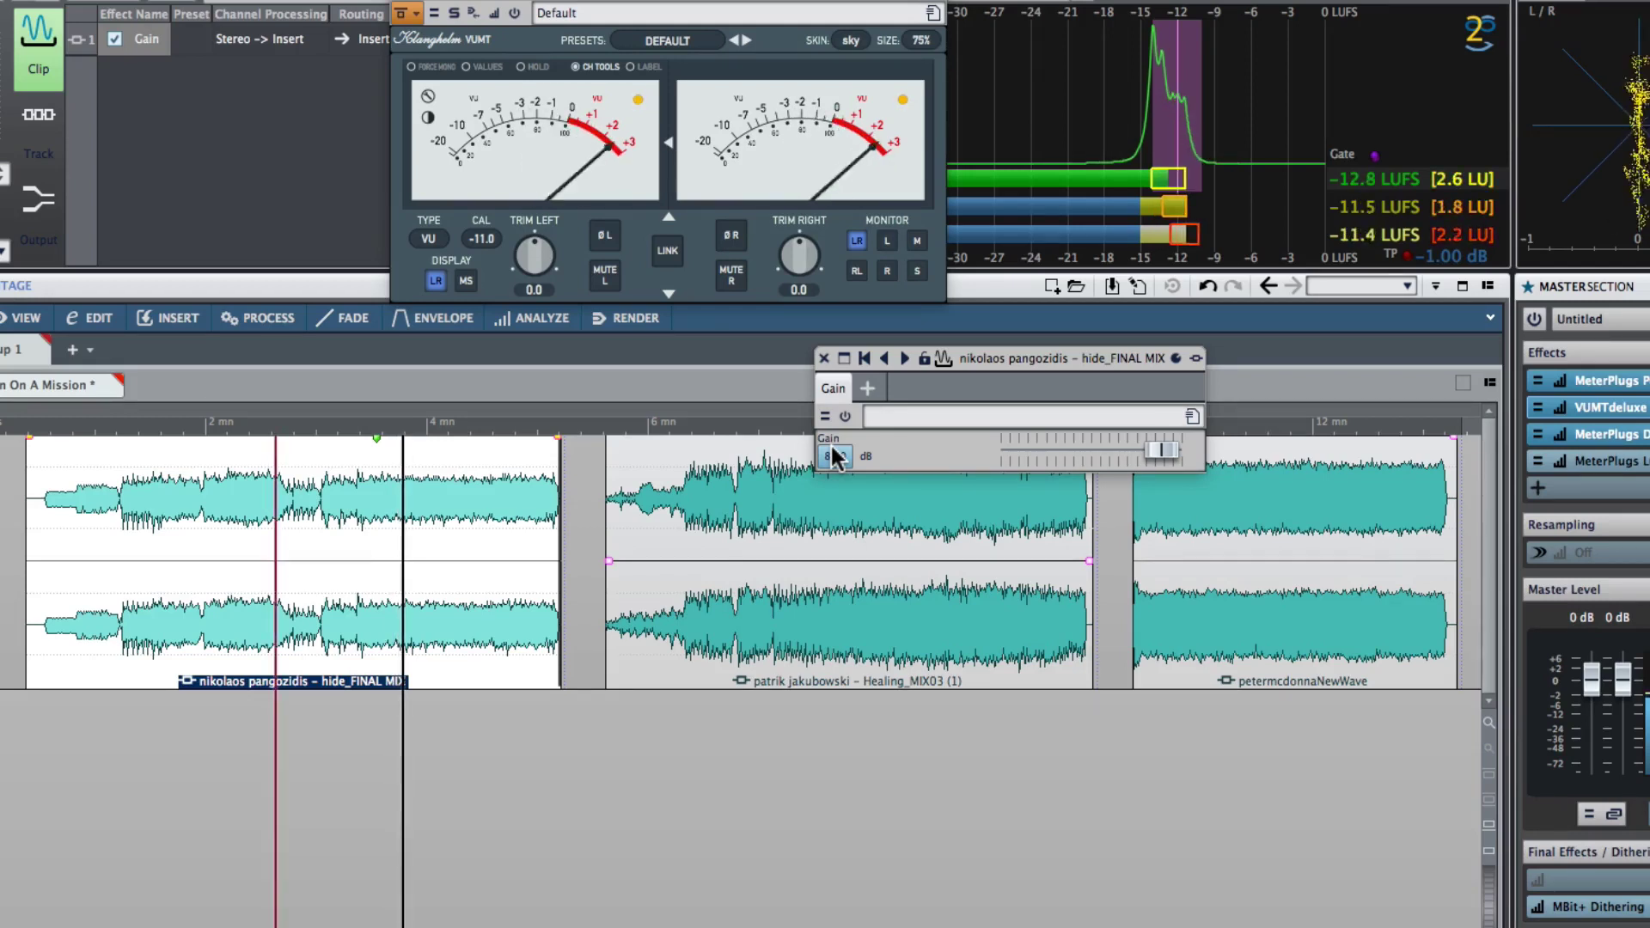
click(821, 356)
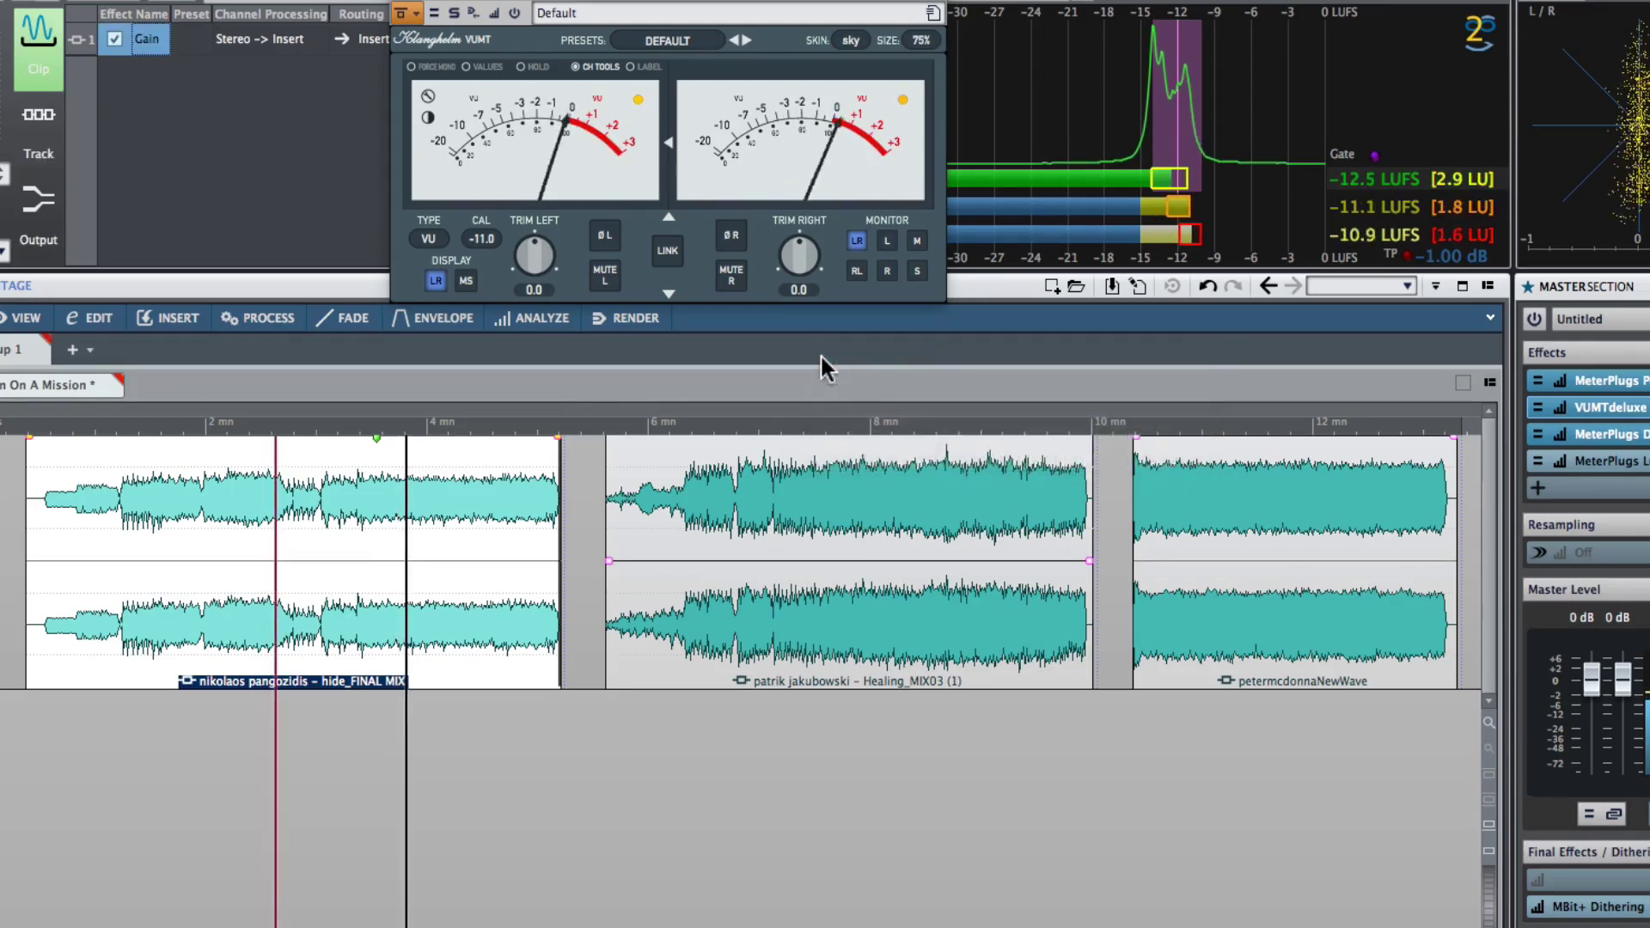
- Play the second clip from about 8 mn for comparison and set the first clip's Gain effect to 7 dB, closing its window
click(880, 447)
click(874, 435)
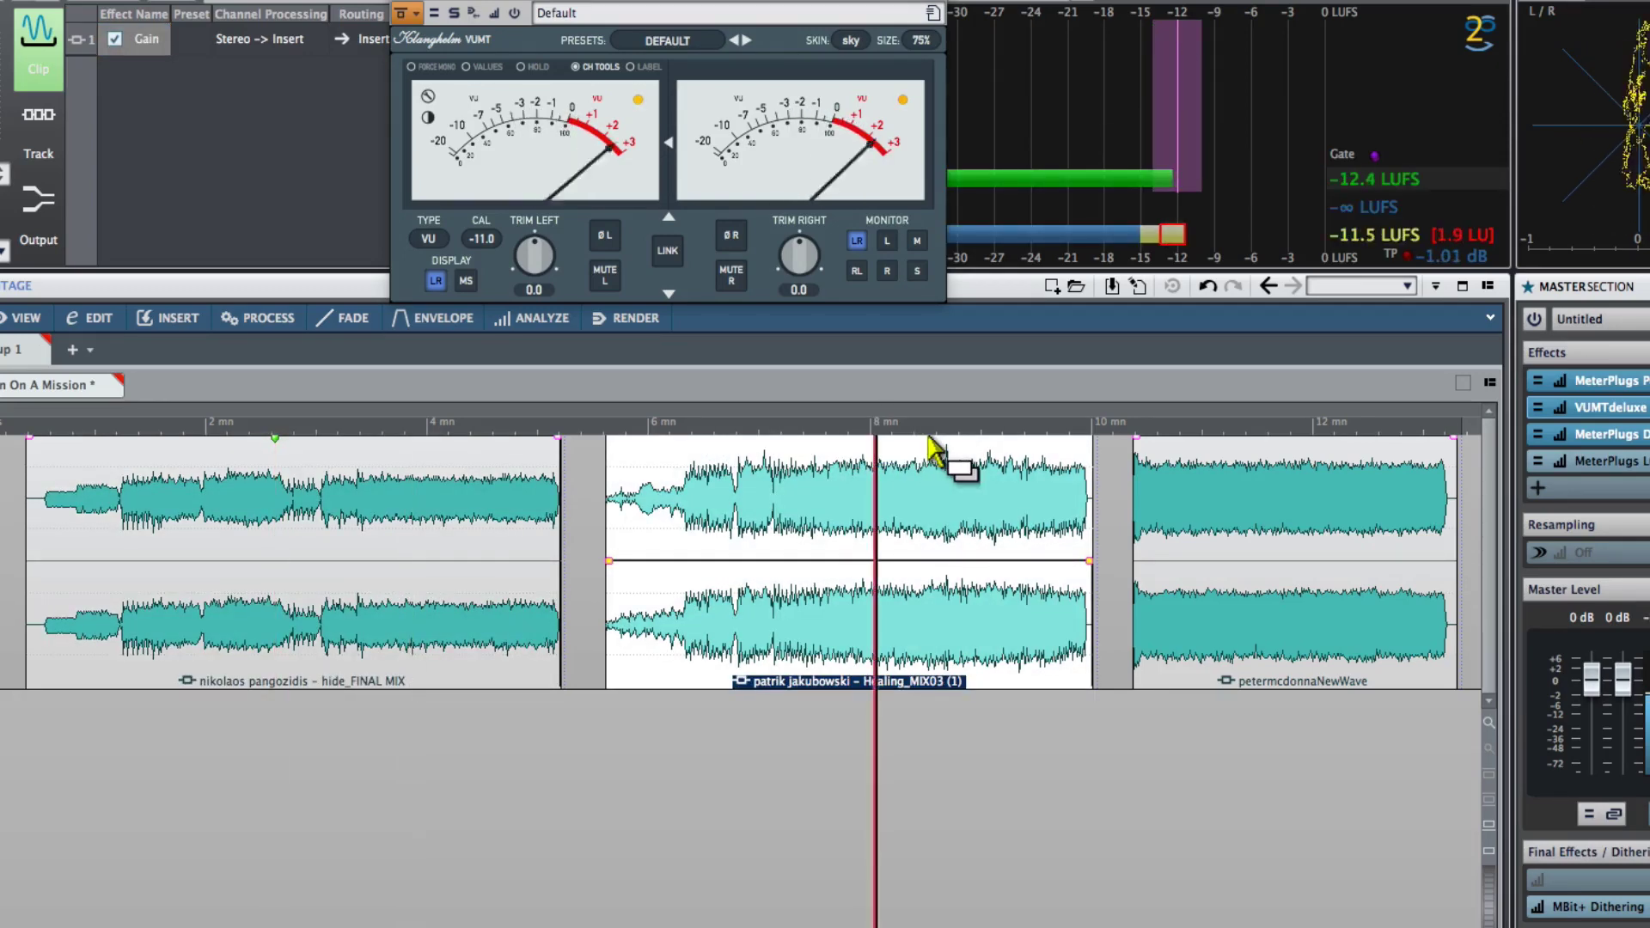
click(458, 606)
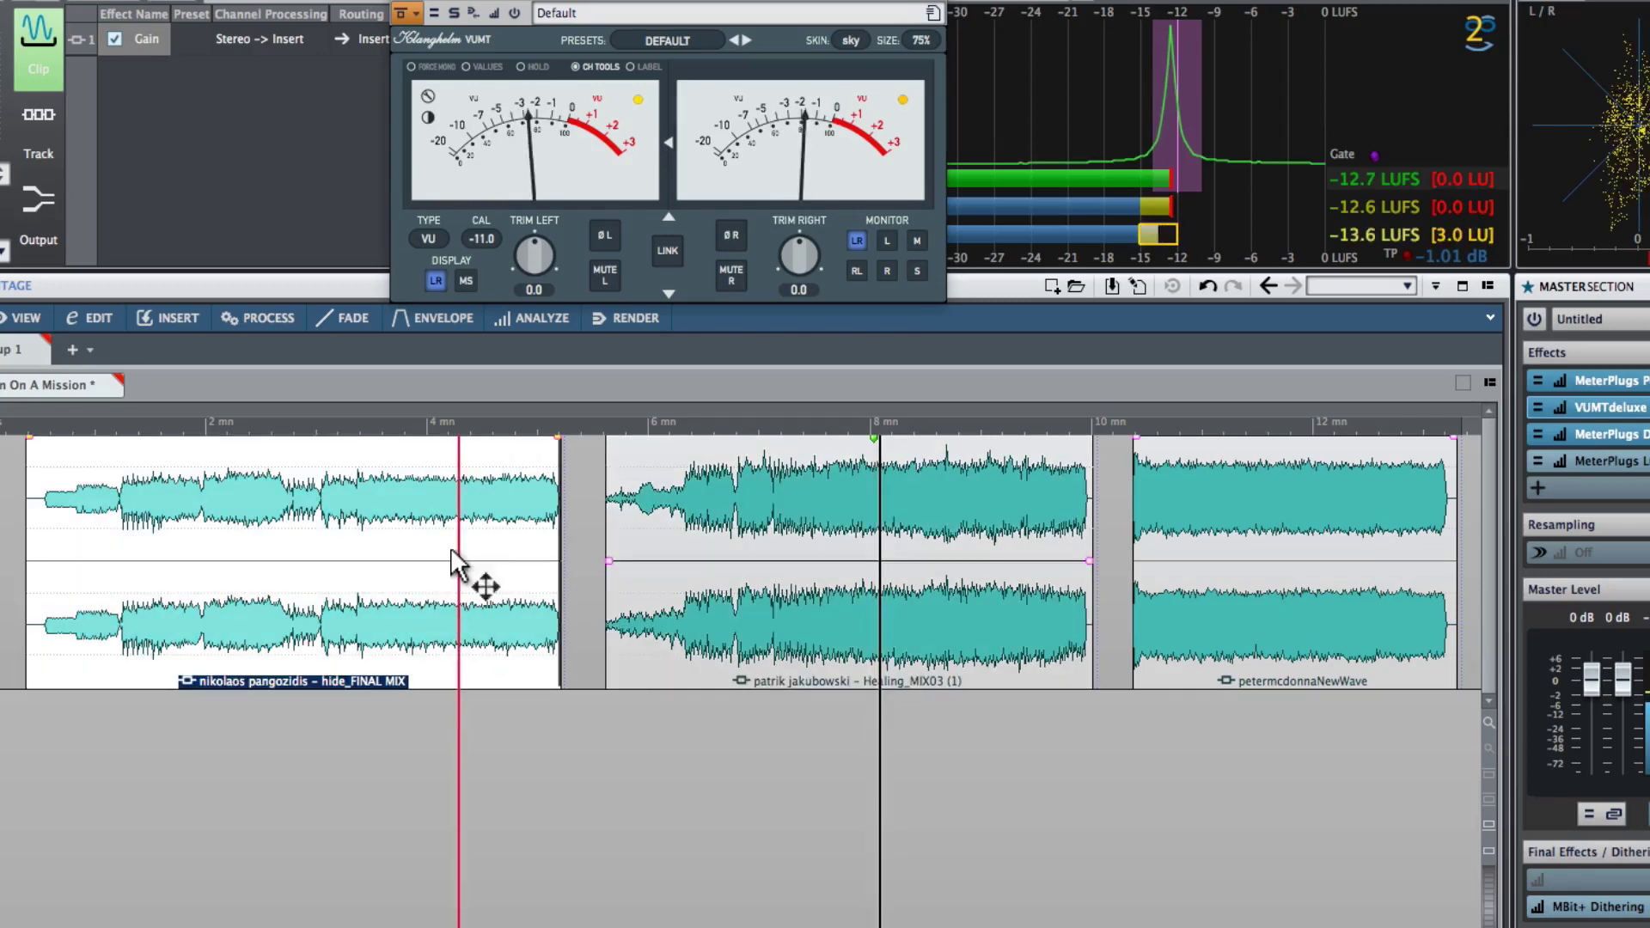
double_click(146, 38)
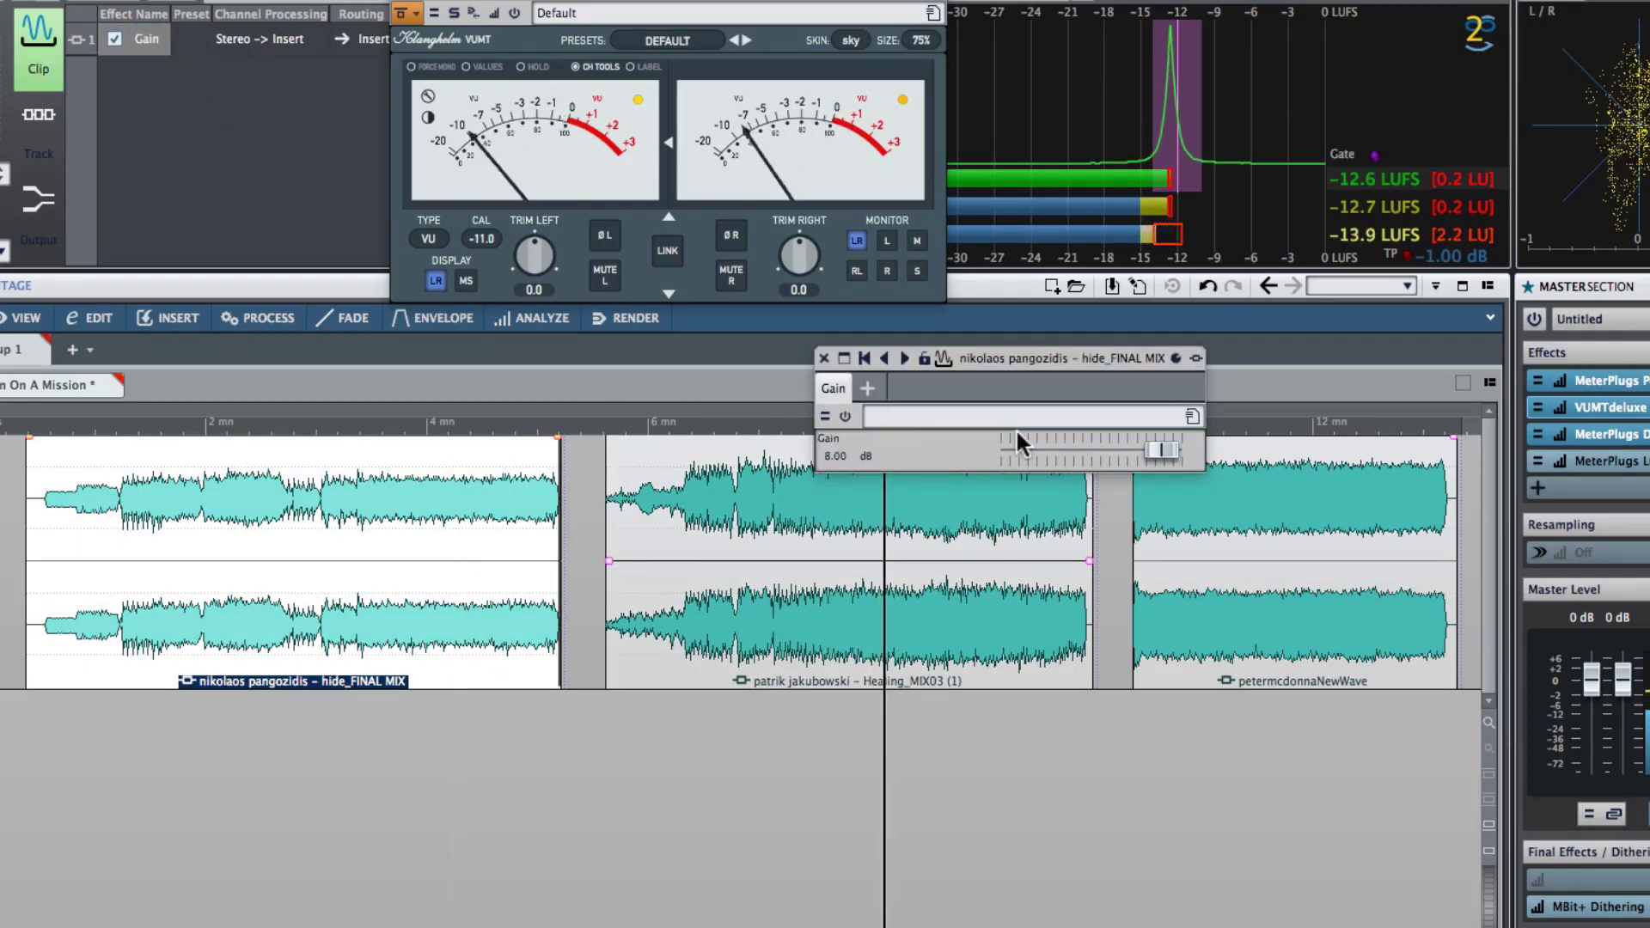
double_click(834, 457)
text(7)
key(Return)
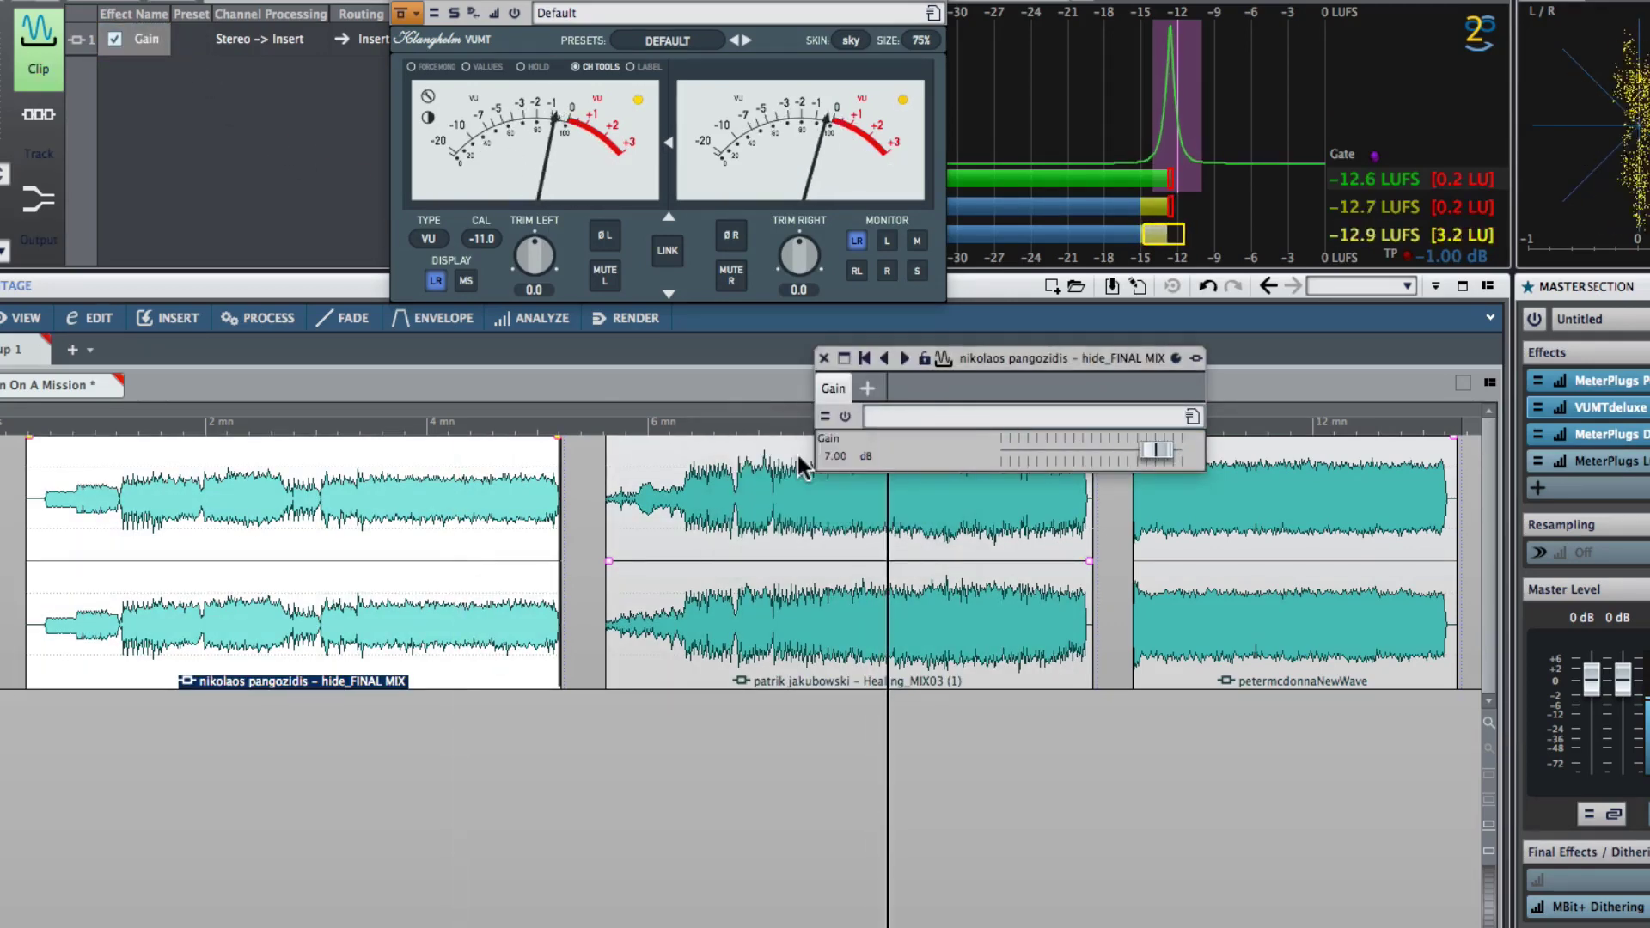
click(823, 357)
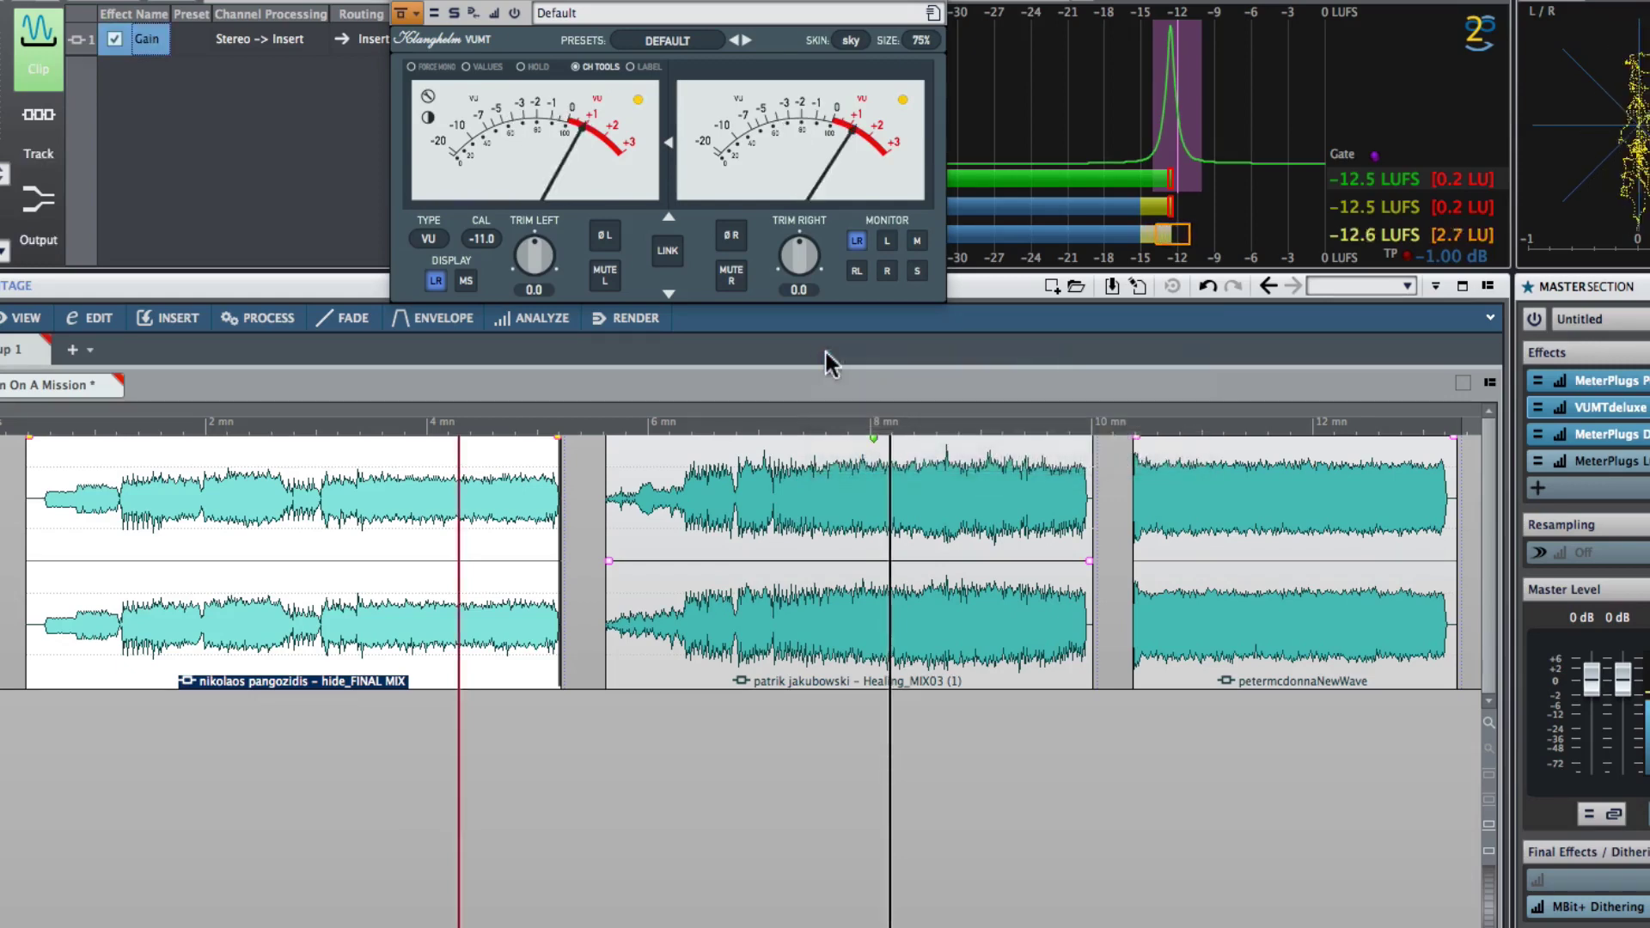
- Set the third clip's Gain effect to 4 dB and close the effect window
click(1235, 644)
double_click(147, 38)
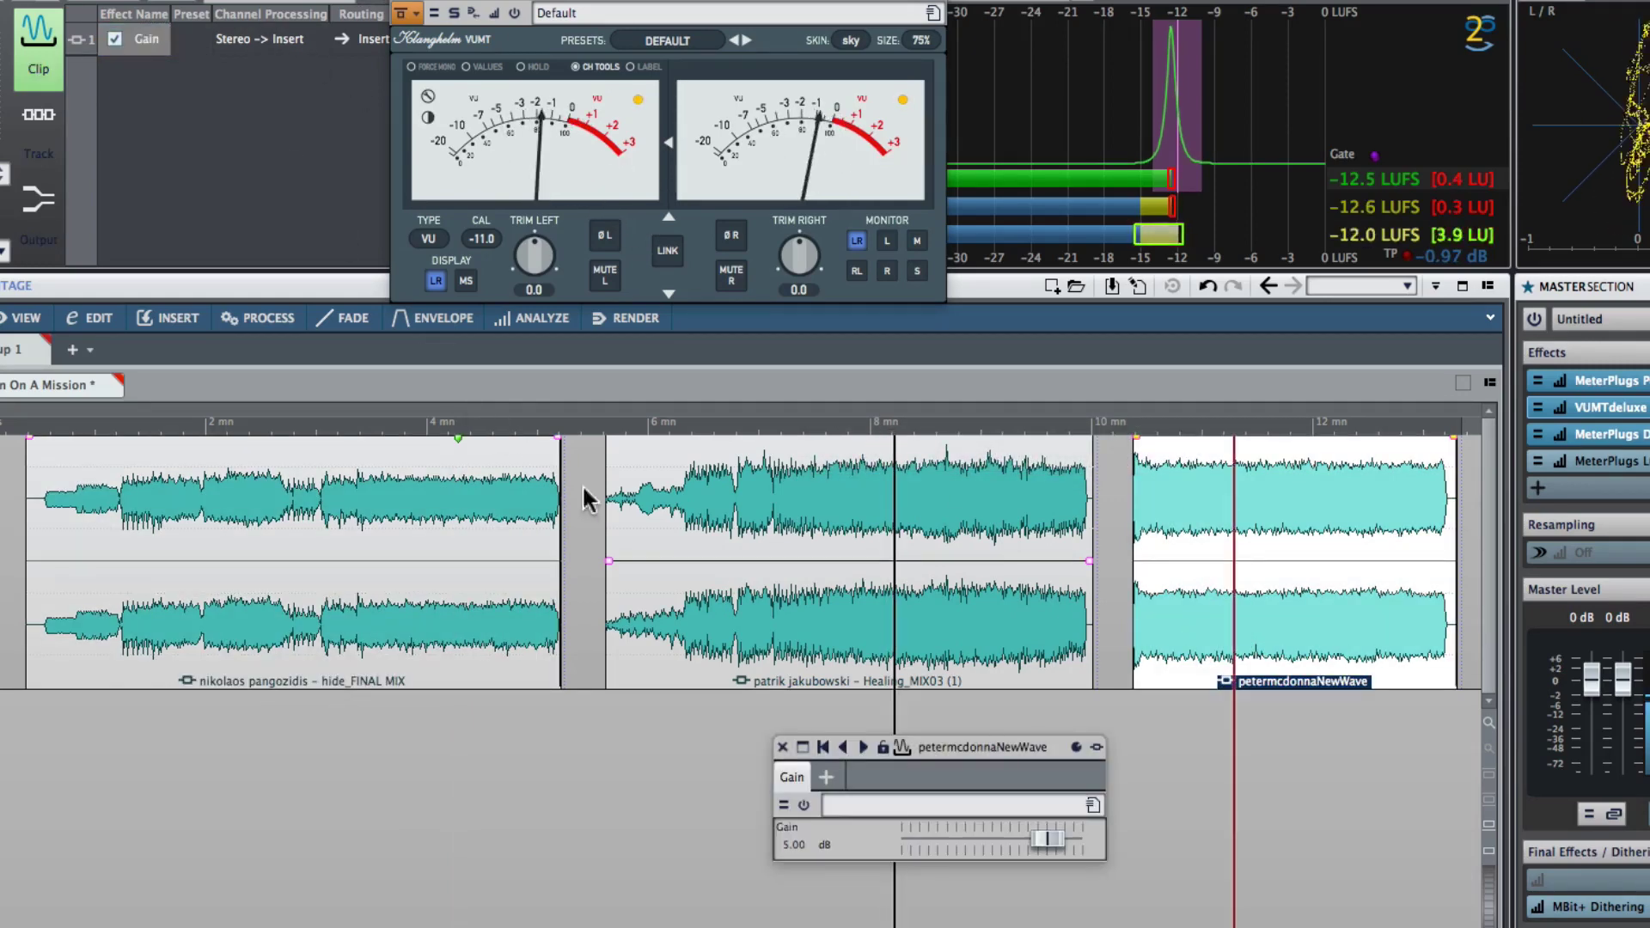
double_click(787, 844)
text(4)
key(Return)
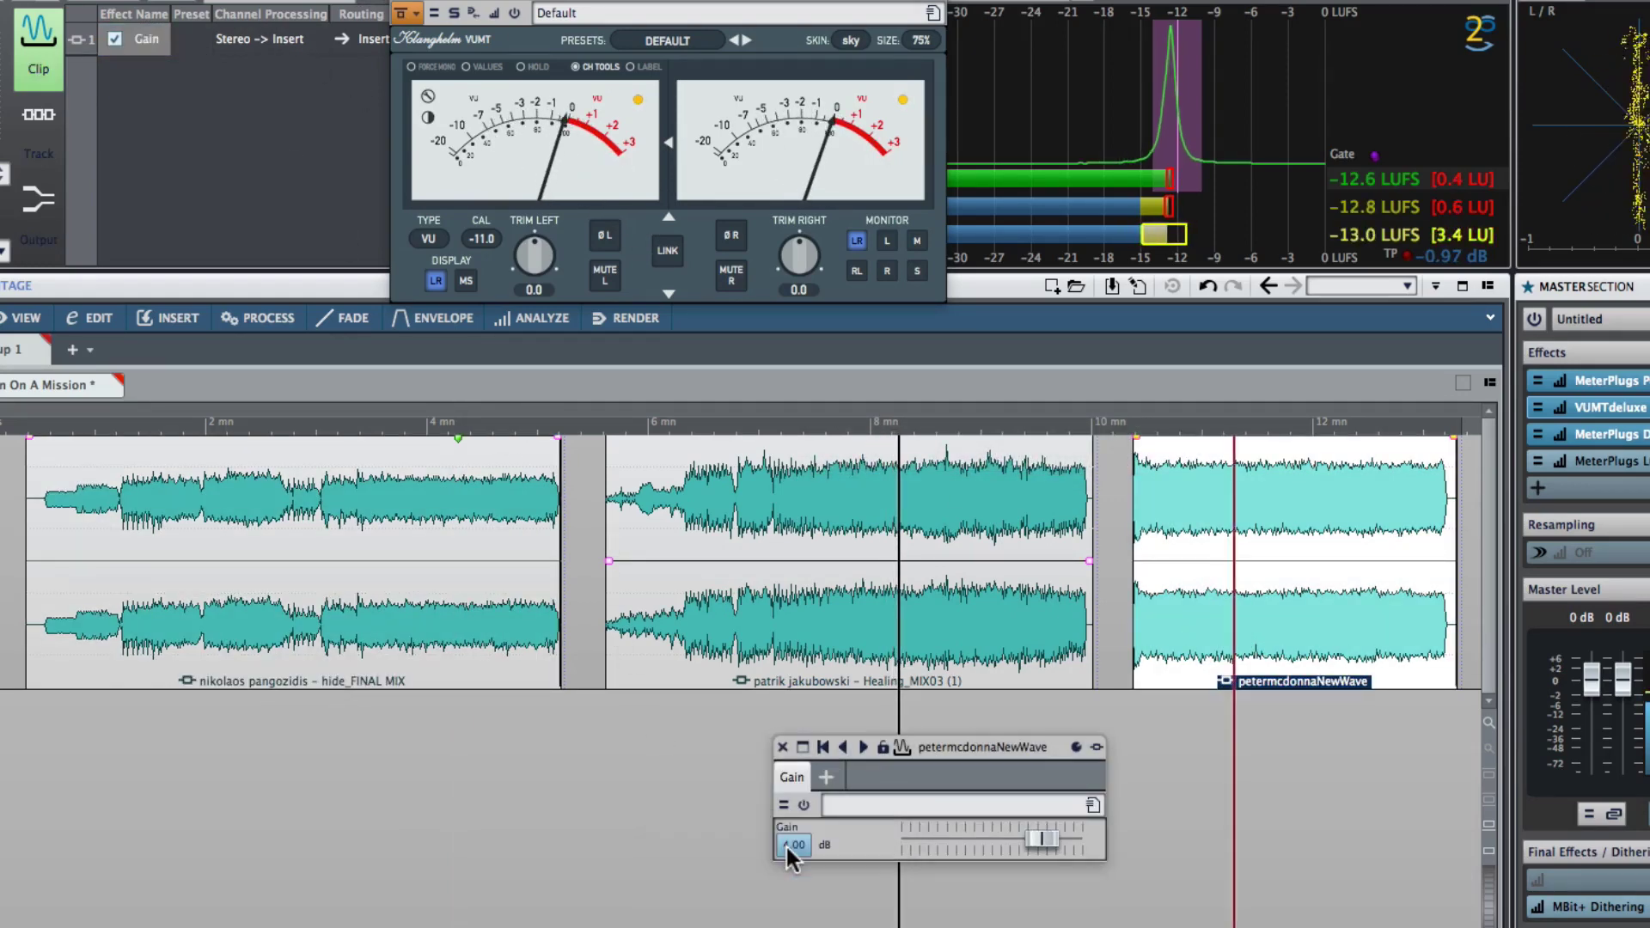
click(781, 744)
- Play a passage of the third clip and the first clip from about 4 mn 2 s to compare their adjusted loudness
click(1257, 425)
key(space)
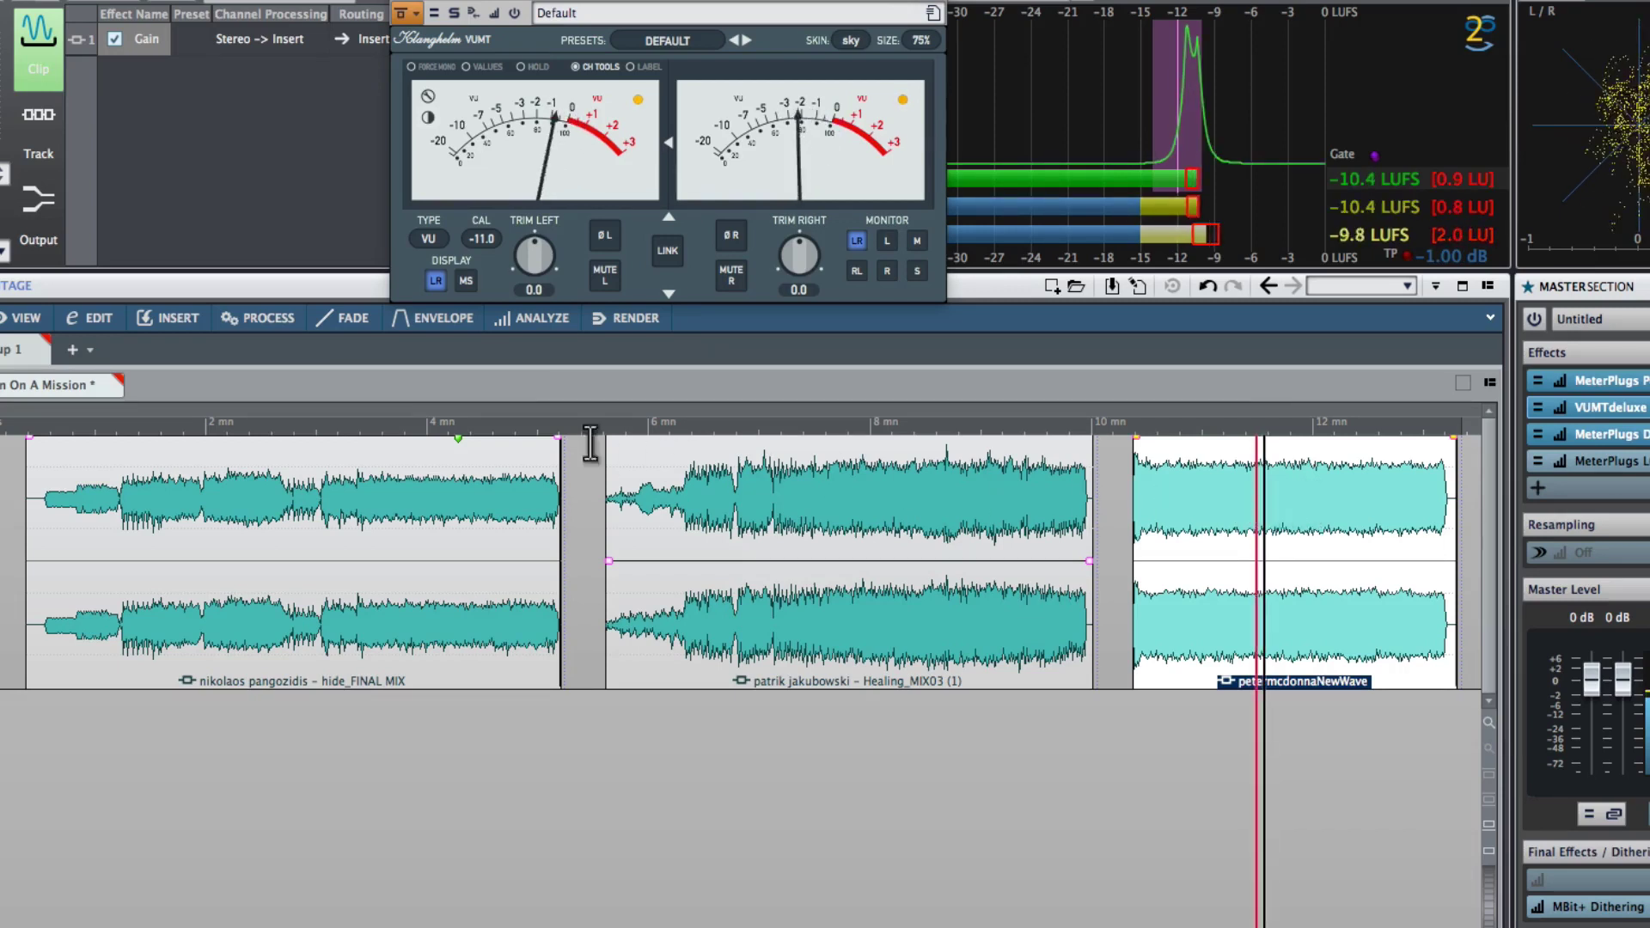
click(423, 425)
key(space)
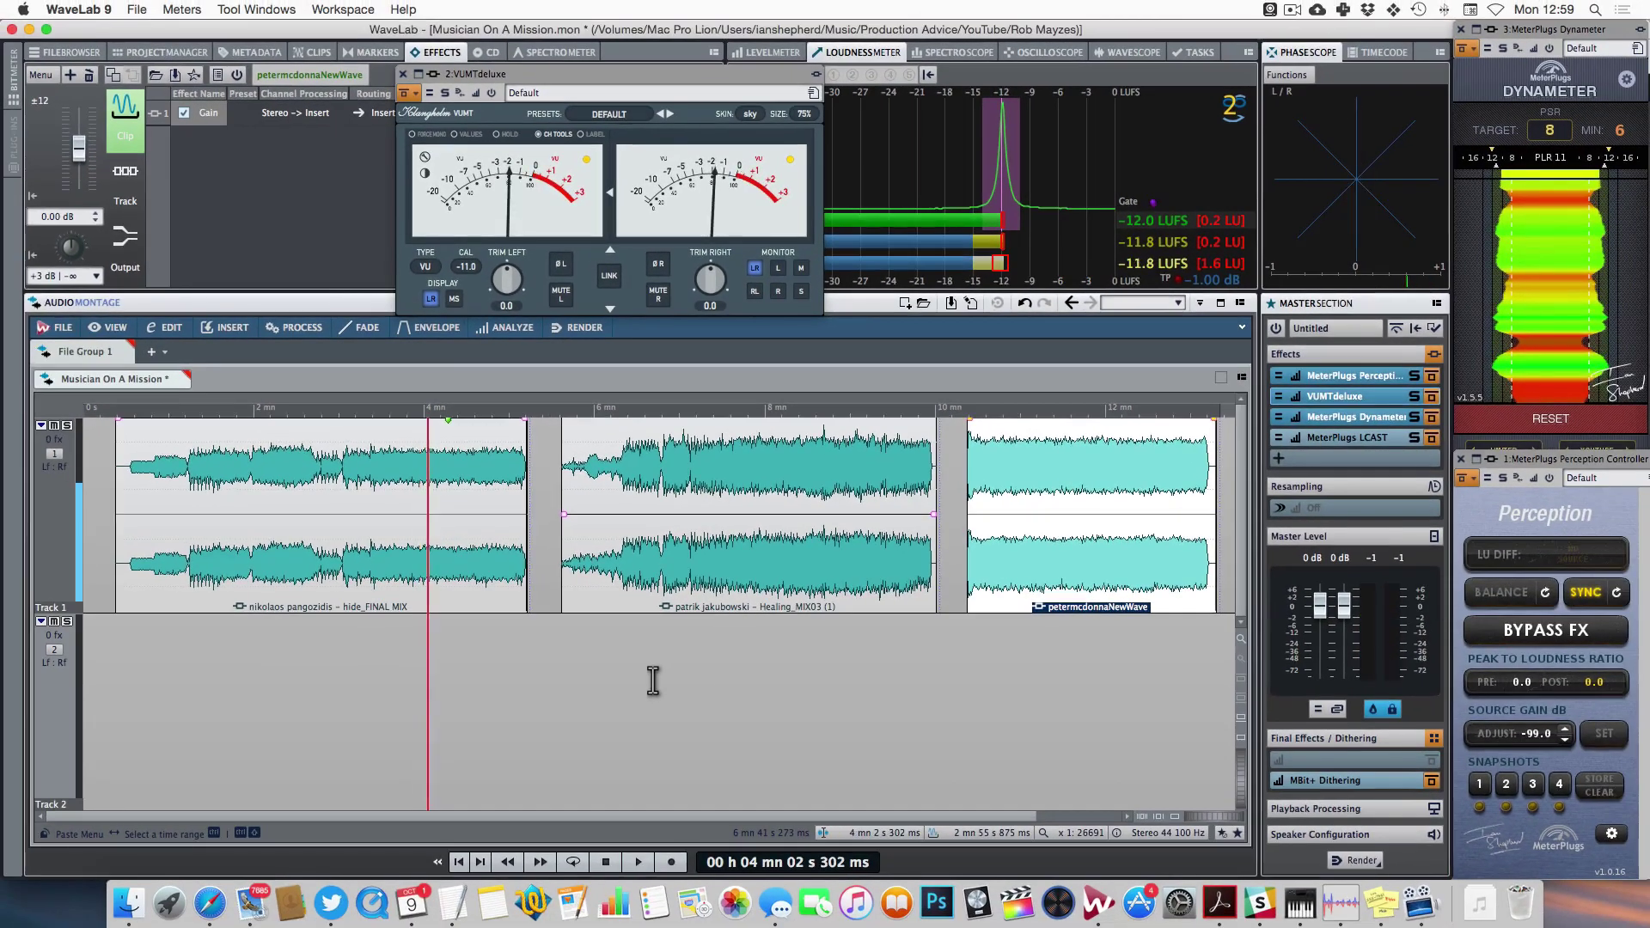
- Play the unadjusted first clip from about 3 mn 59 s, the second from about 8 mn 39 s, and a passage of the third
key(space)
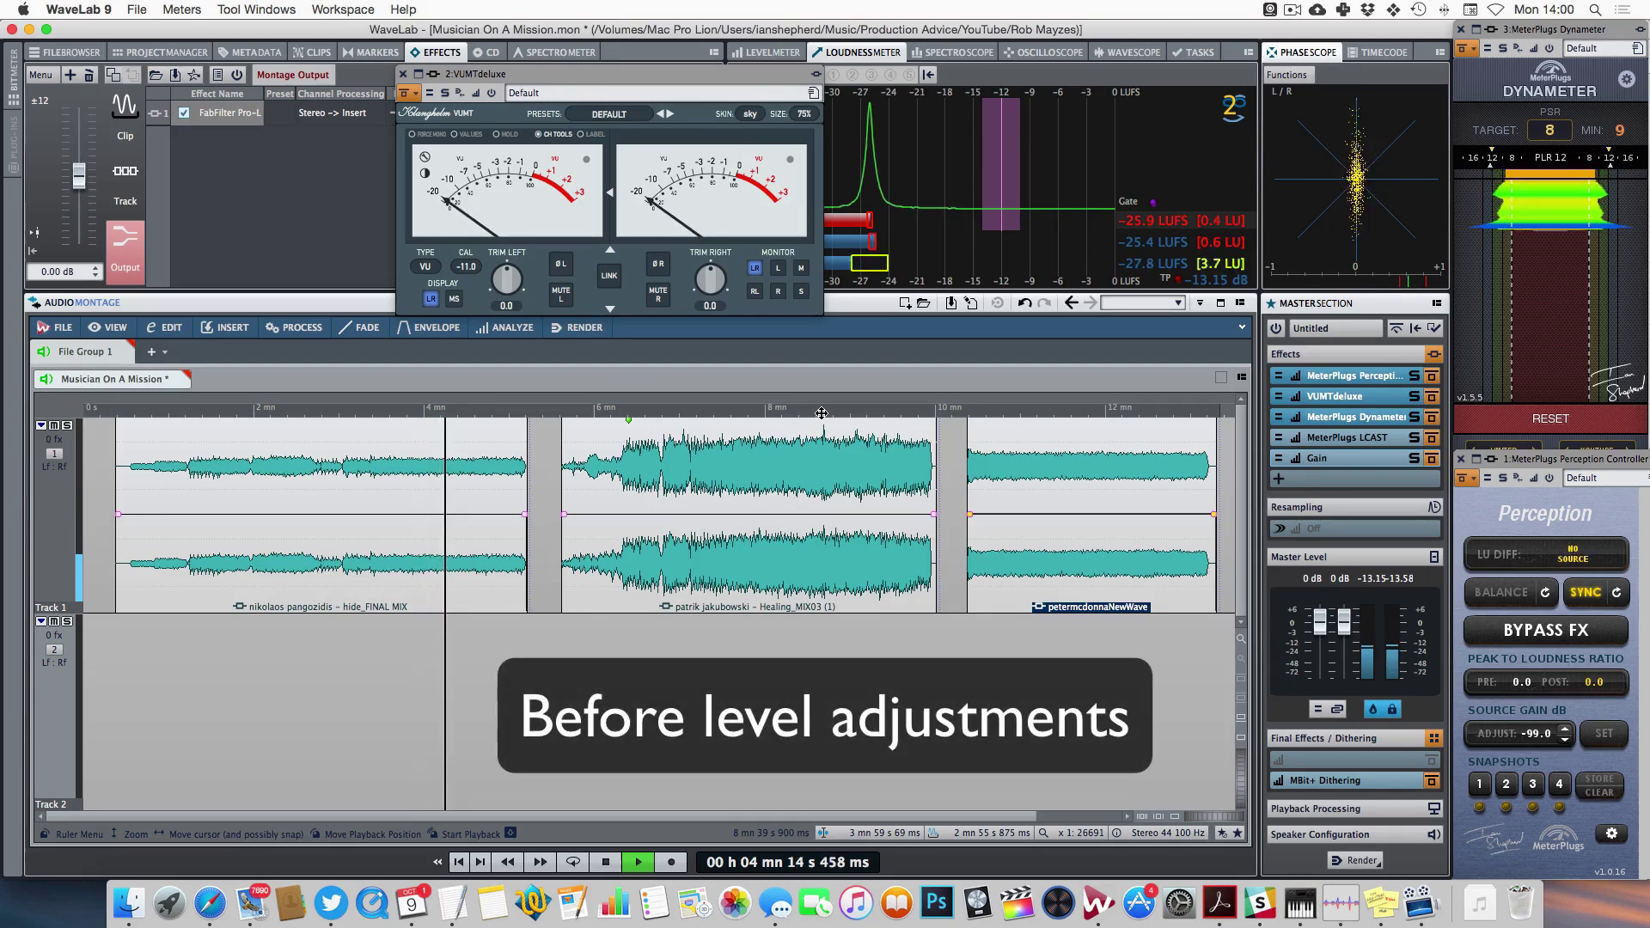
click(821, 413)
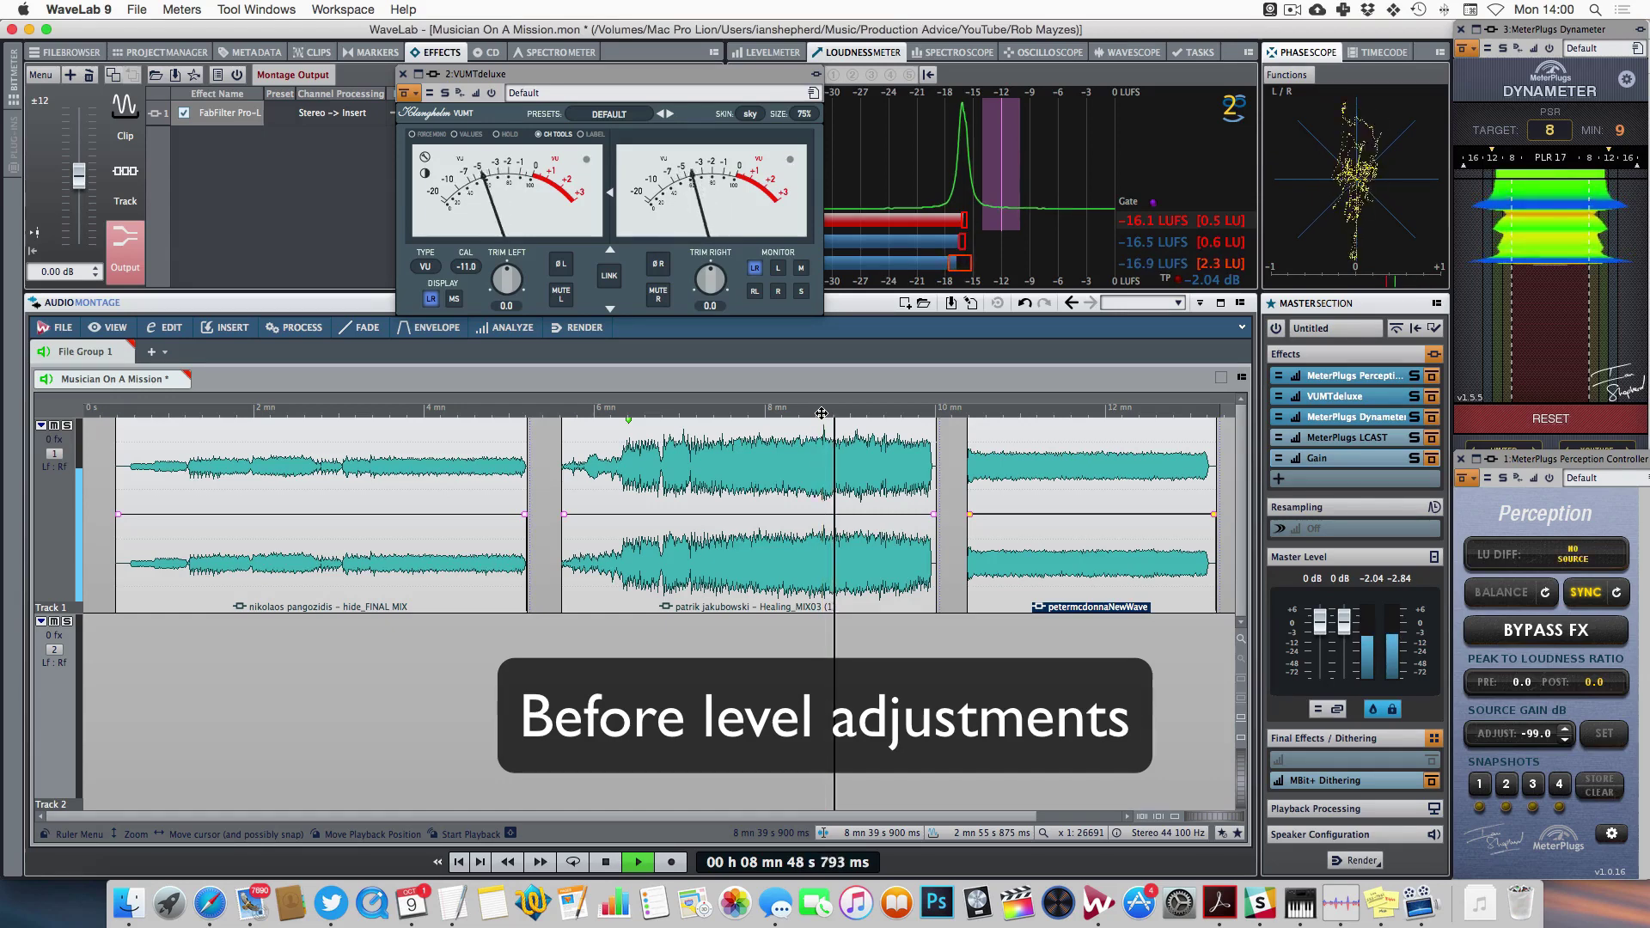
click(1089, 415)
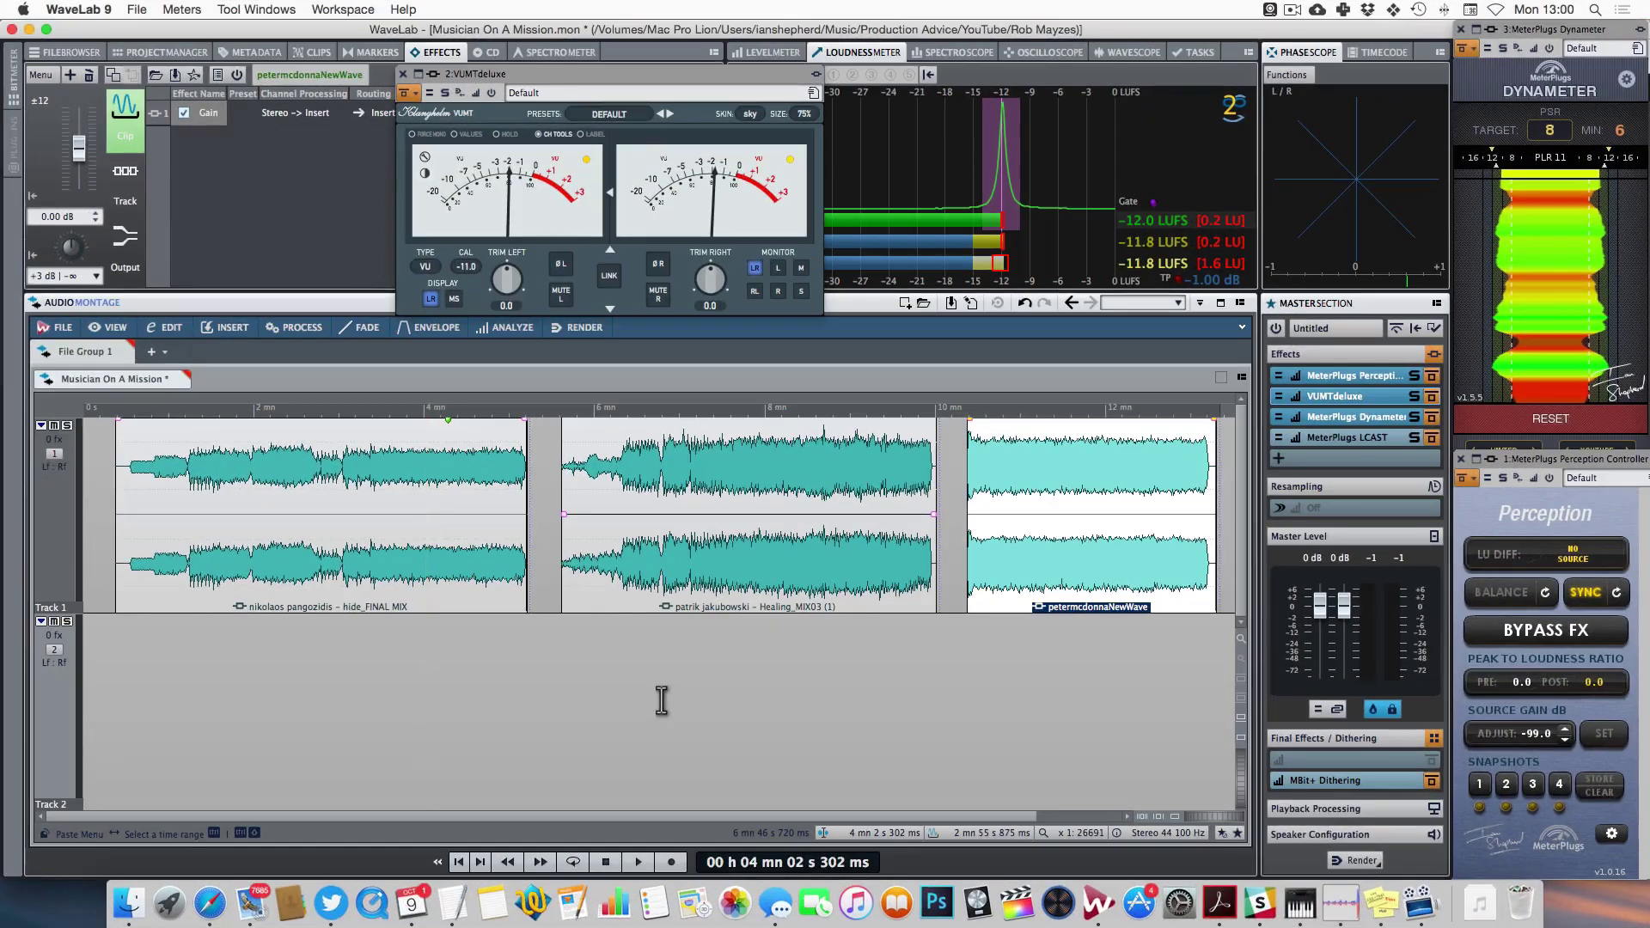
- Open the montage output's FabFilter Pro-L limiter, play the first clip from about 4 mn 2 s and move the limiter window off the second clip
click(125, 245)
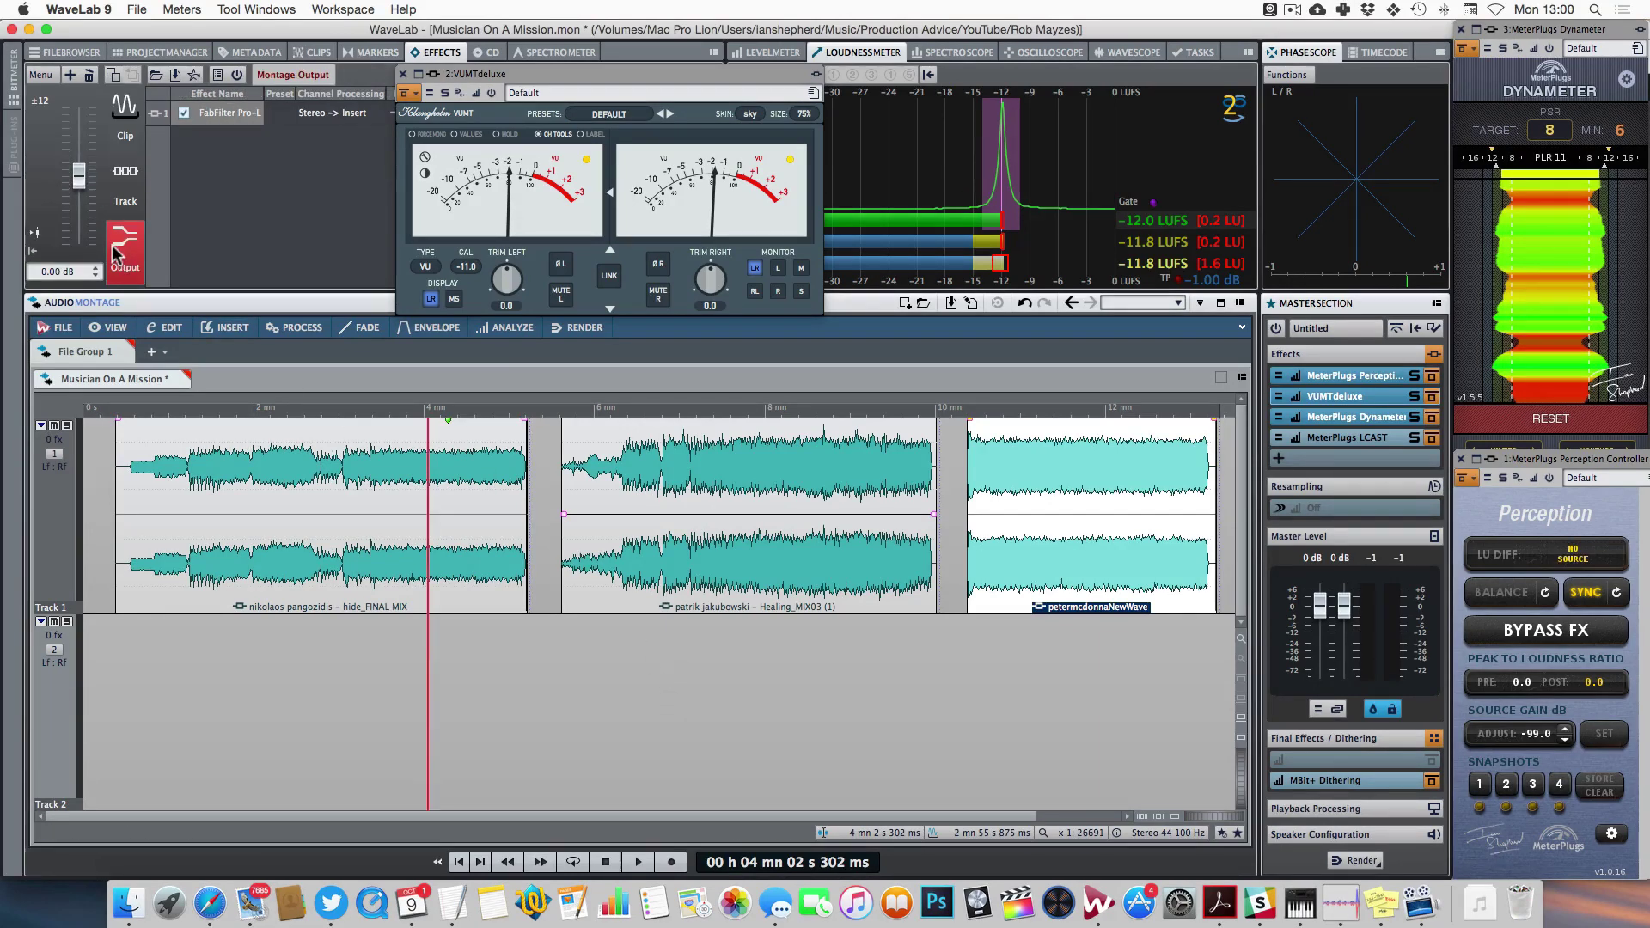
click(214, 121)
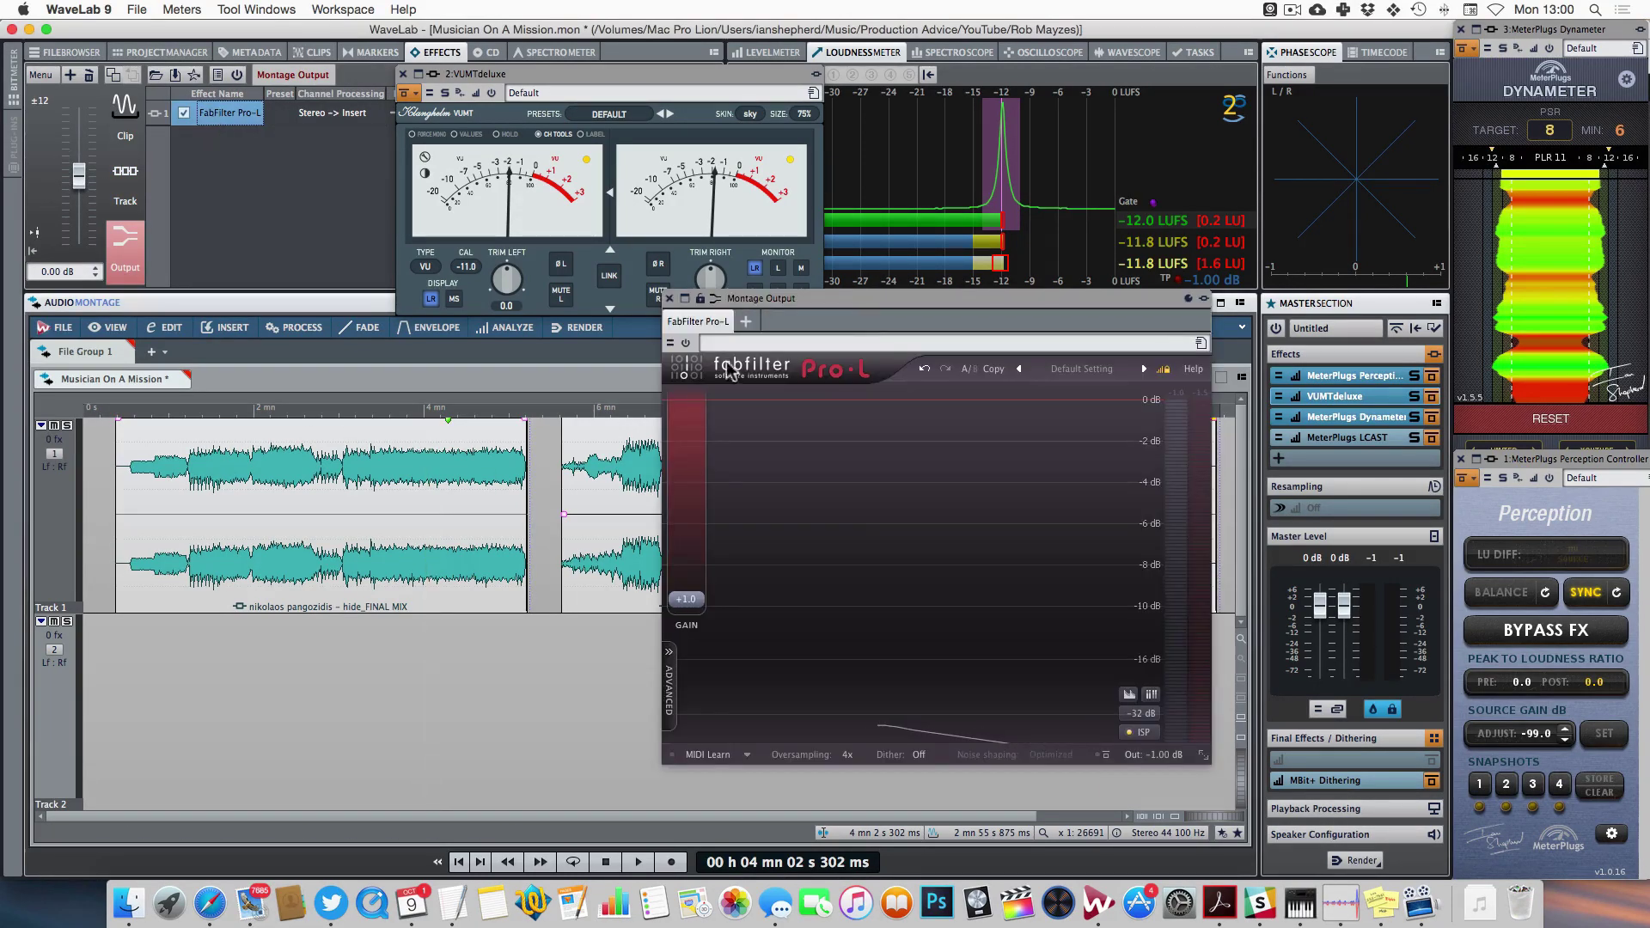
key(space)
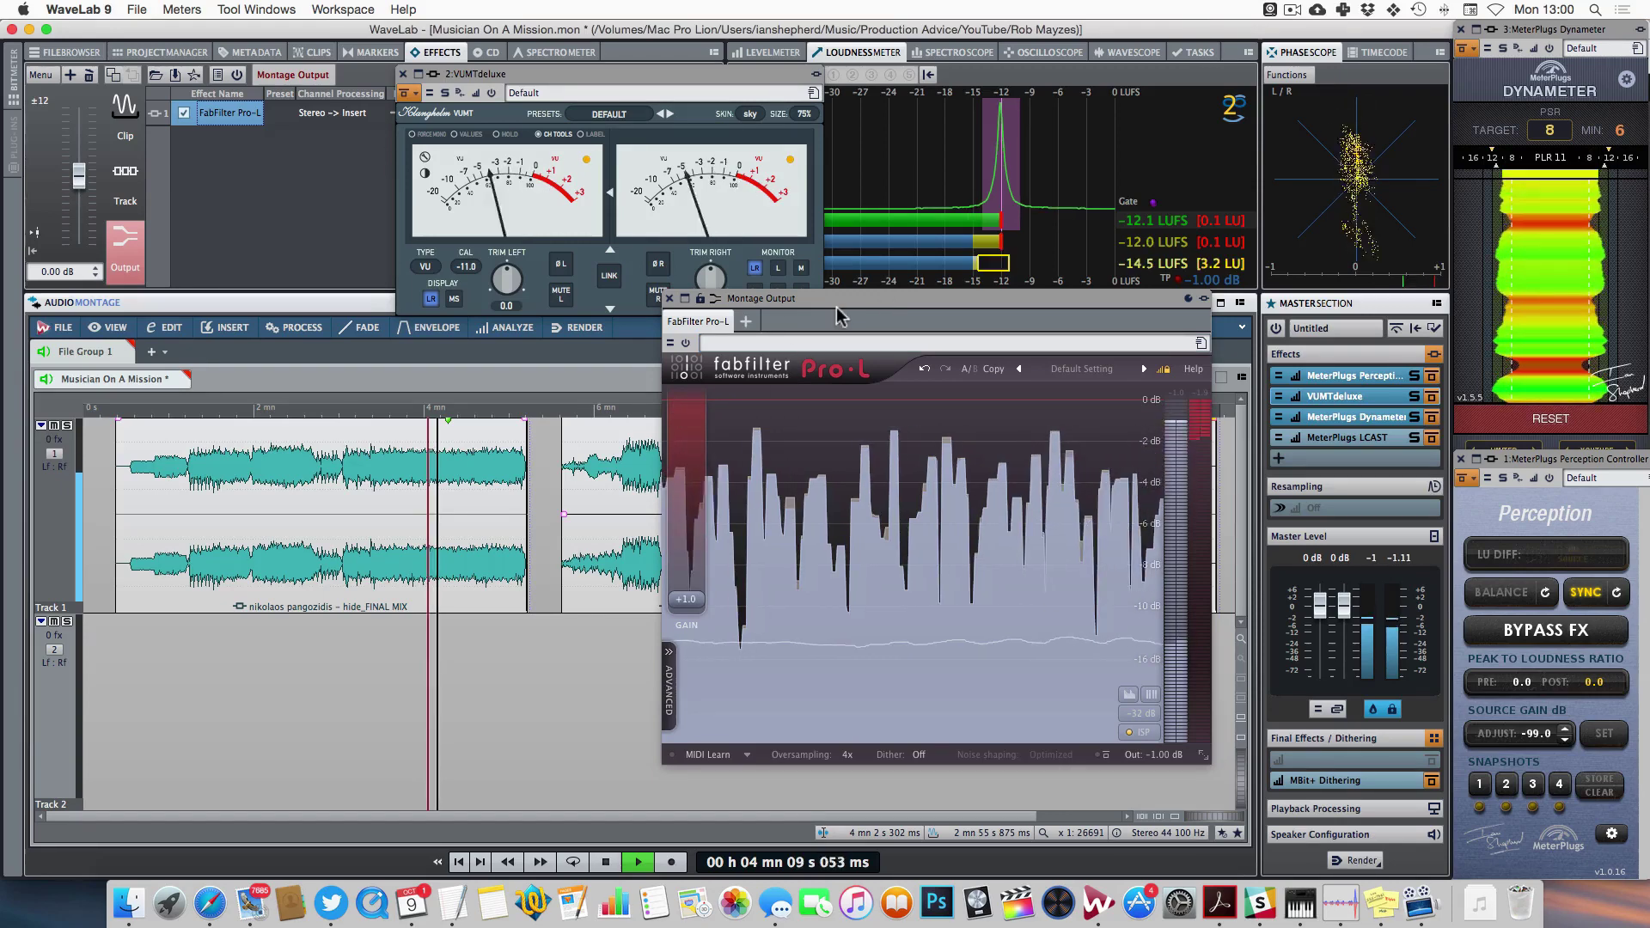
drag(844, 300, 1161, 297)
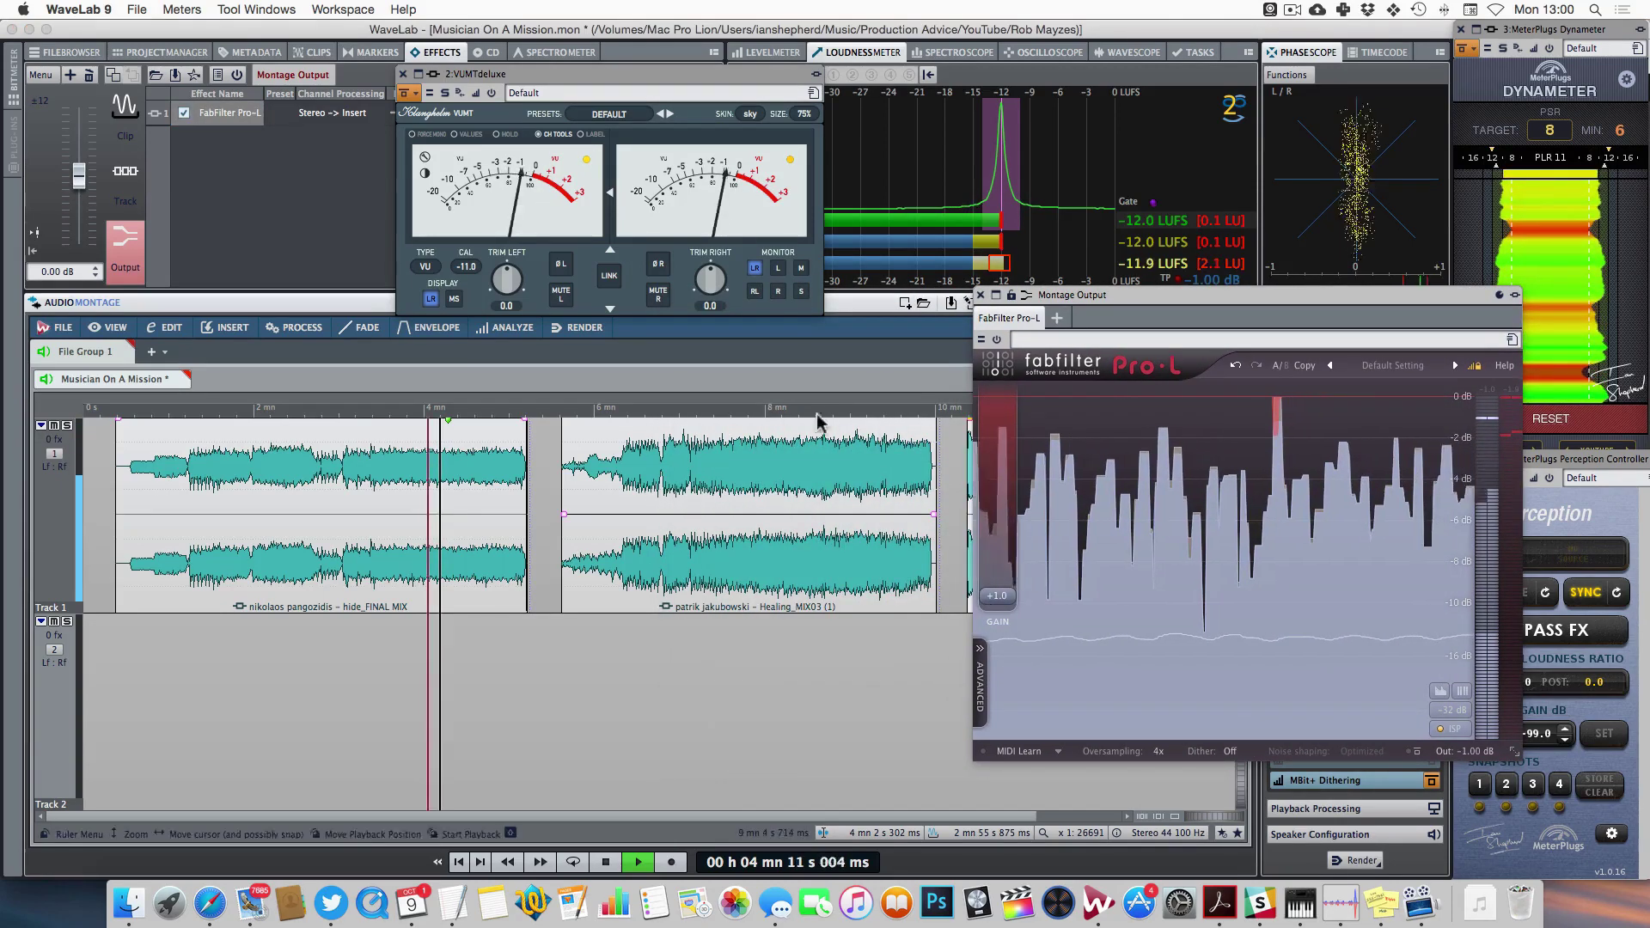
- Play the second clip from about 8 mn 16 s and the third from about 11 mn 2 s to watch the limiter, and close its window
click(788, 410)
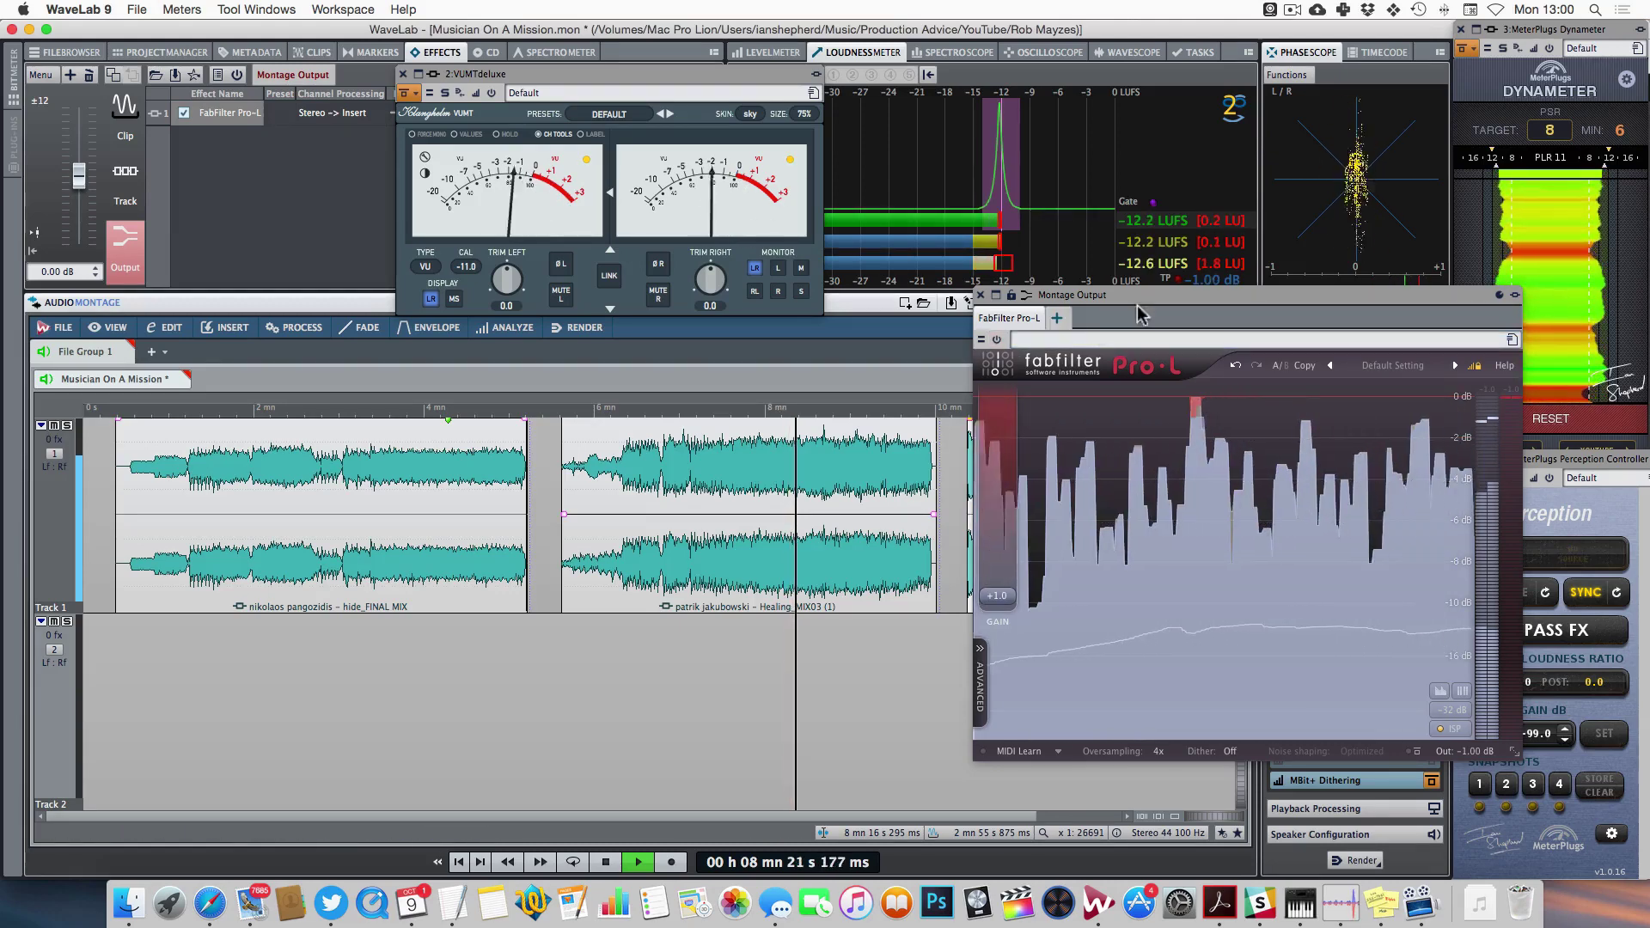
drag(1168, 294, 468, 317)
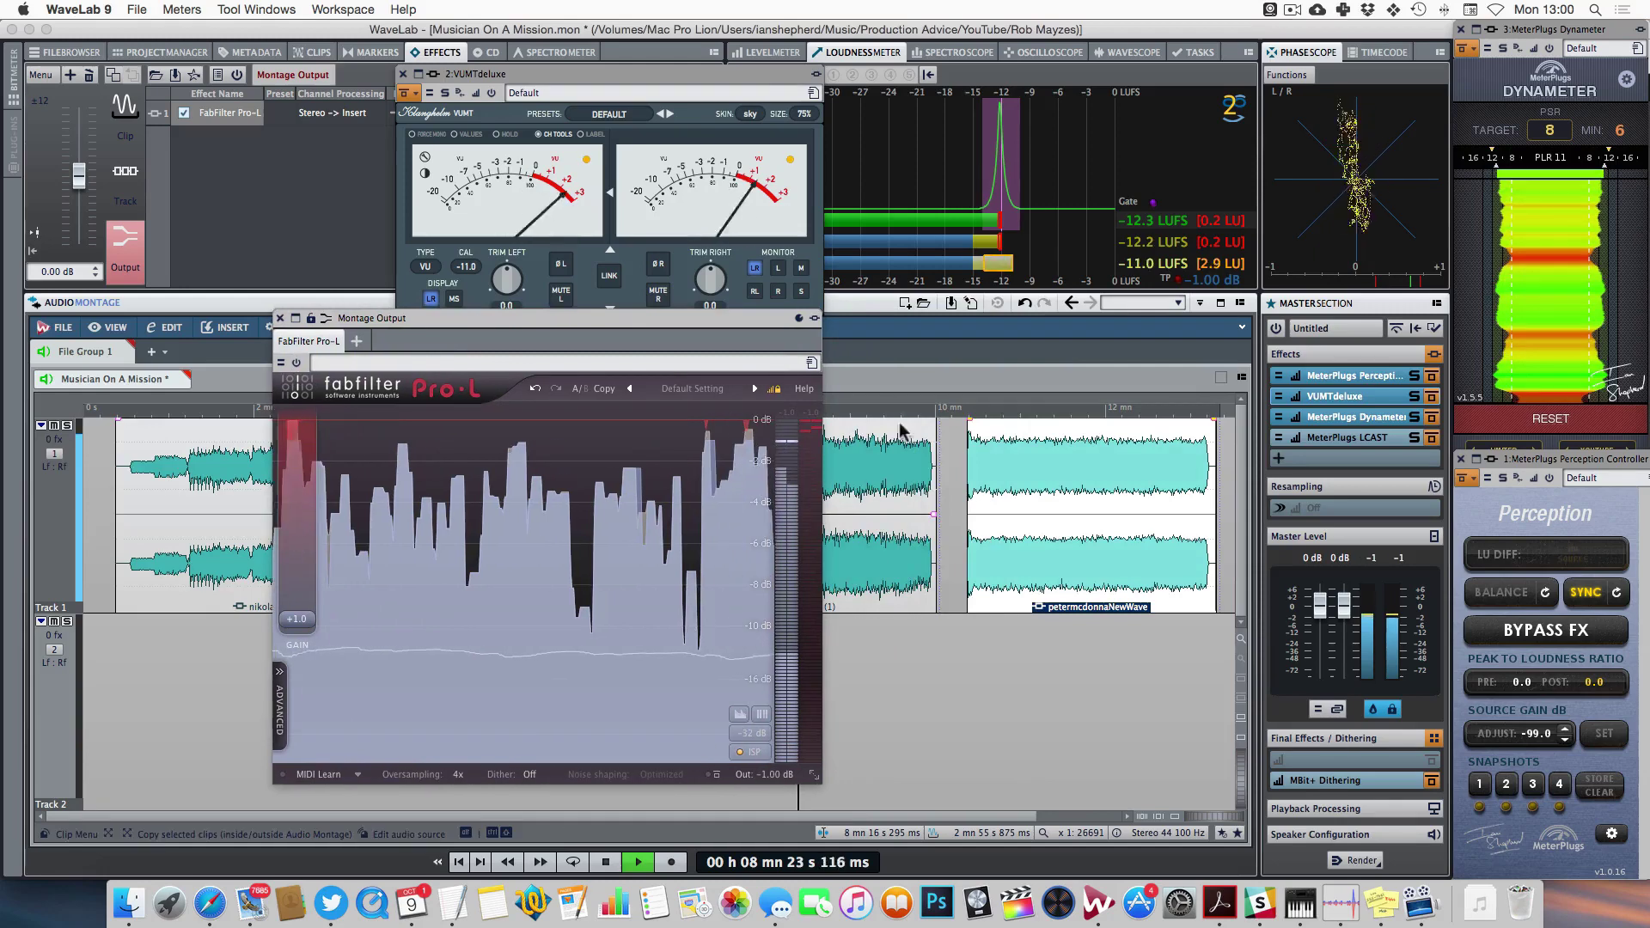
click(1023, 419)
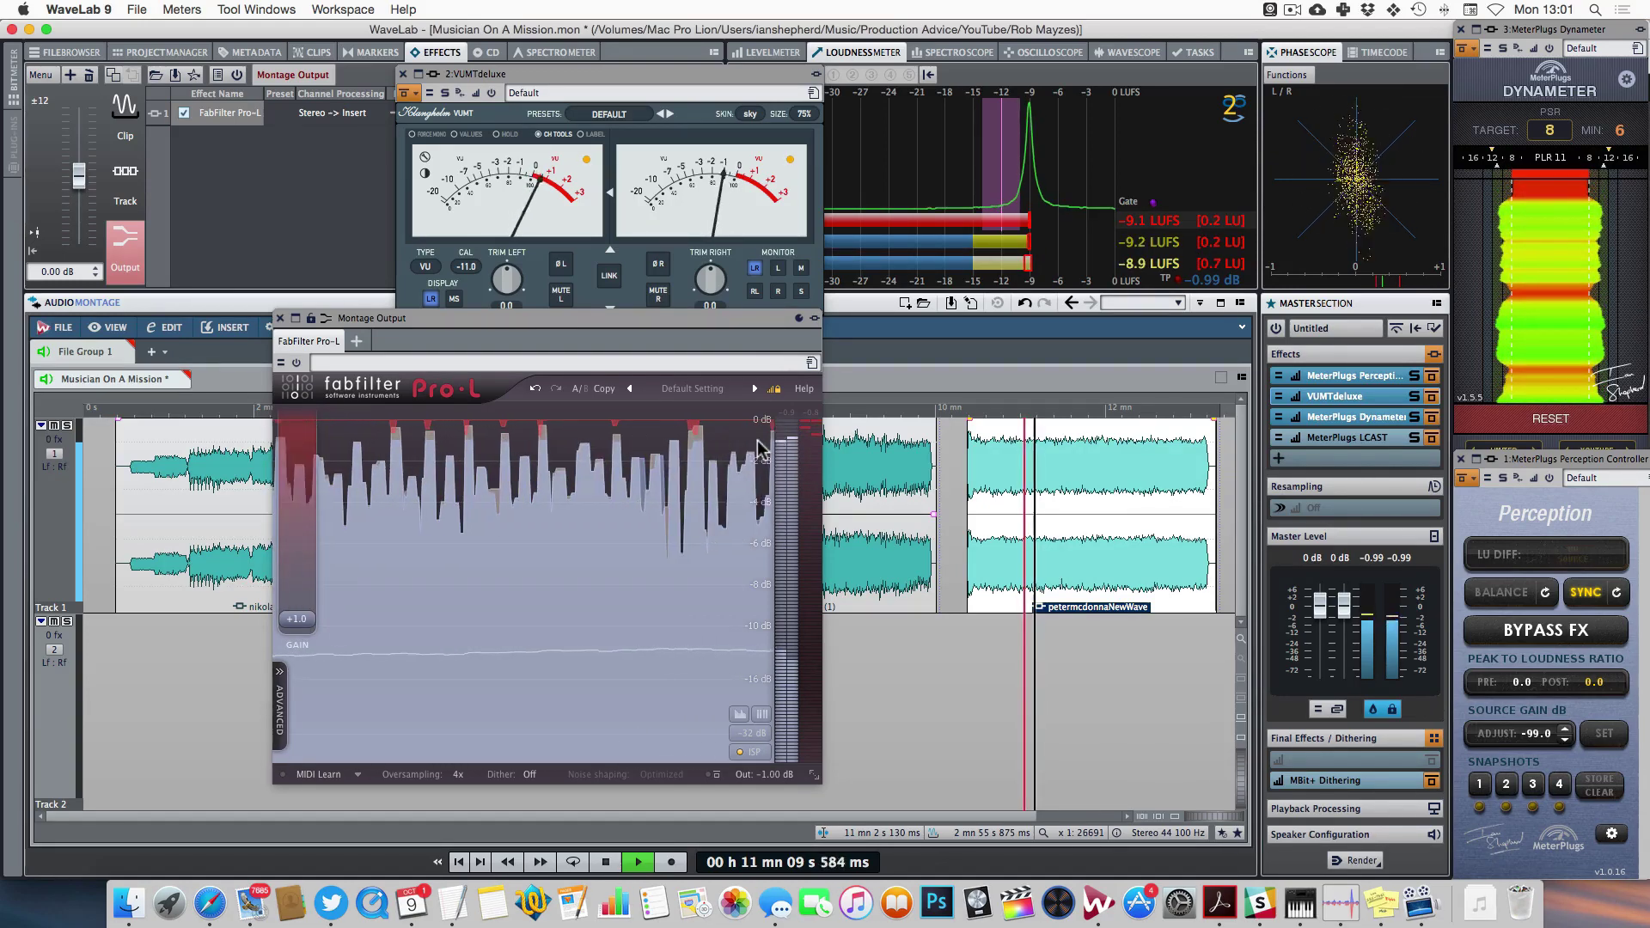
key(space)
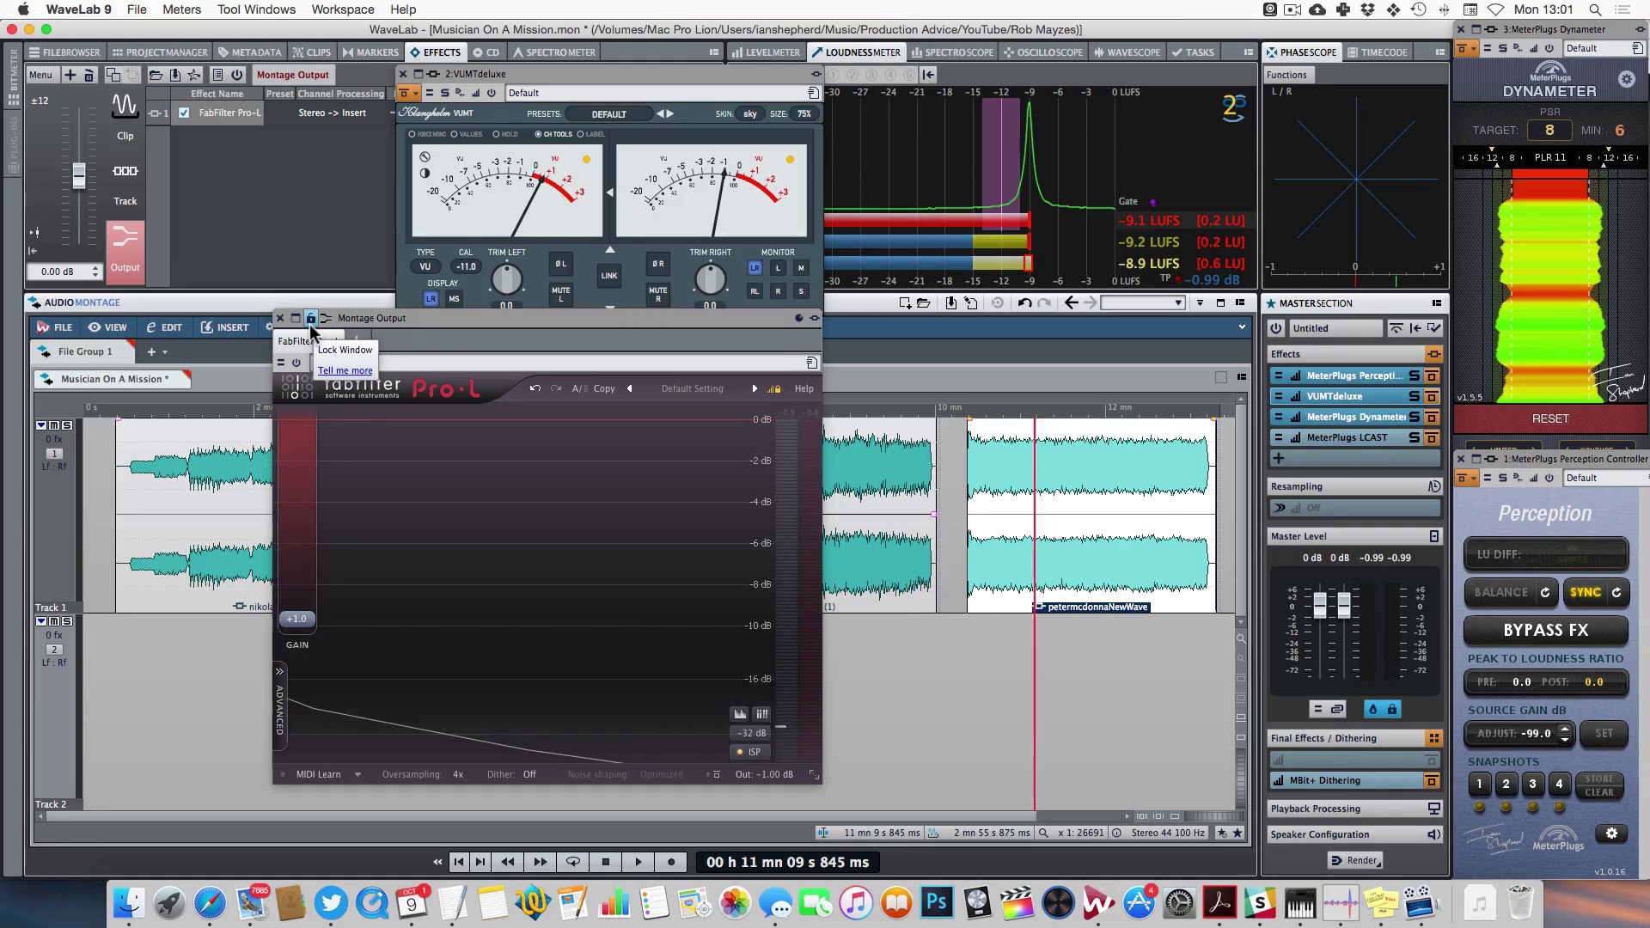
click(280, 318)
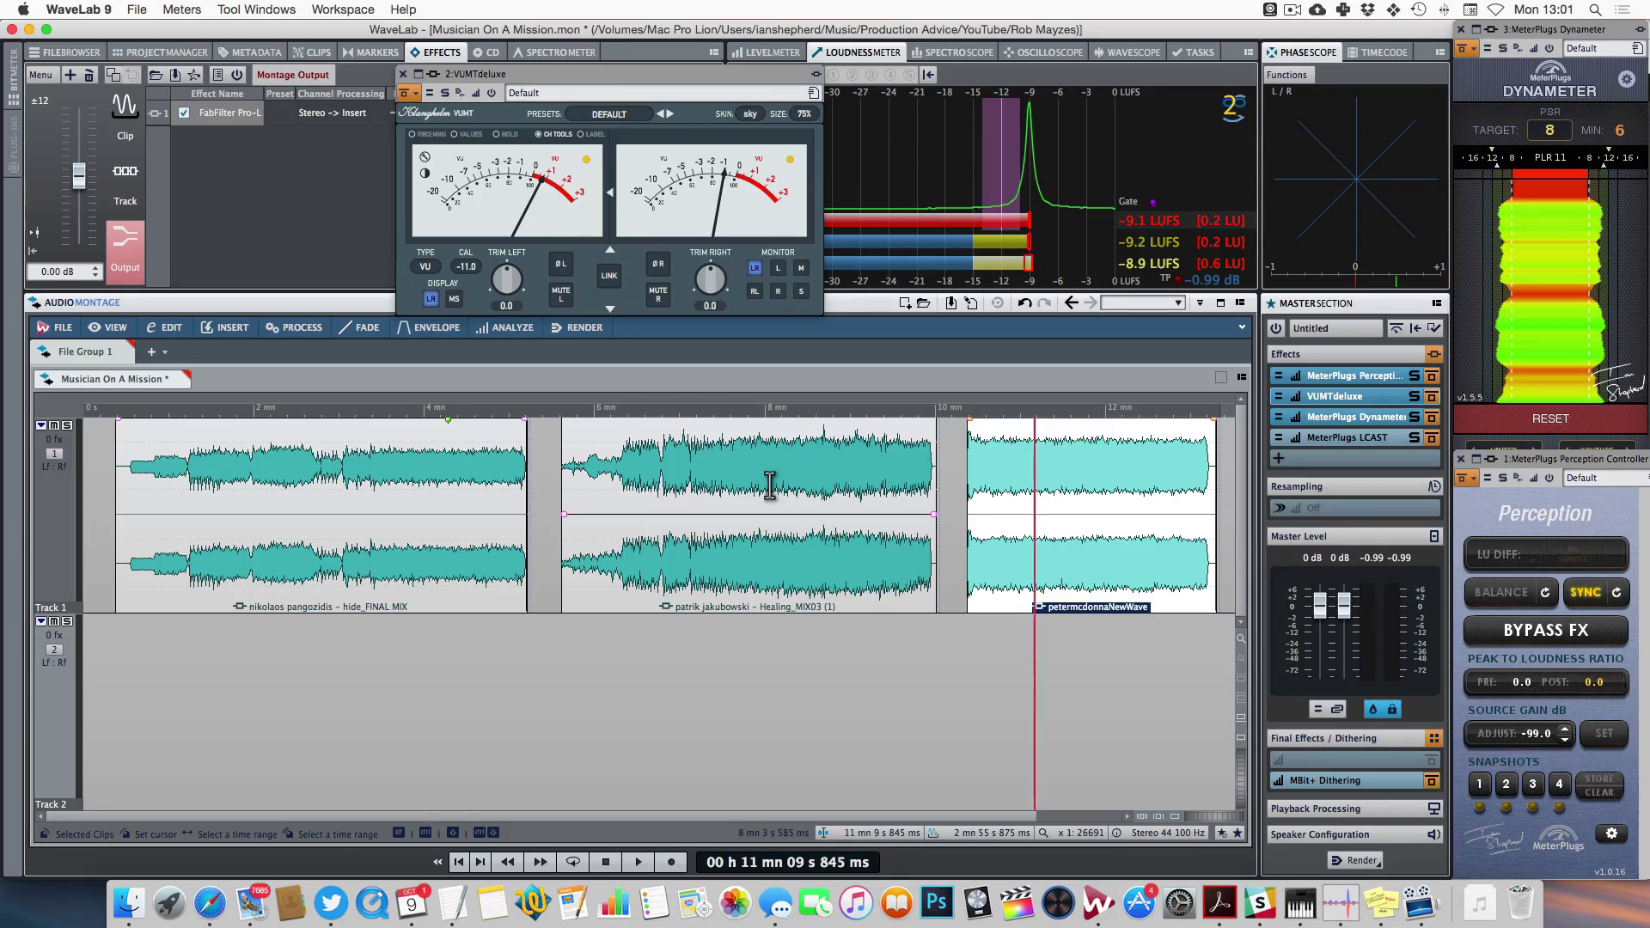
- Select the third clip and insert the FabFilter Pro-Q 2 equalizer after its Gain effect
click(1039, 636)
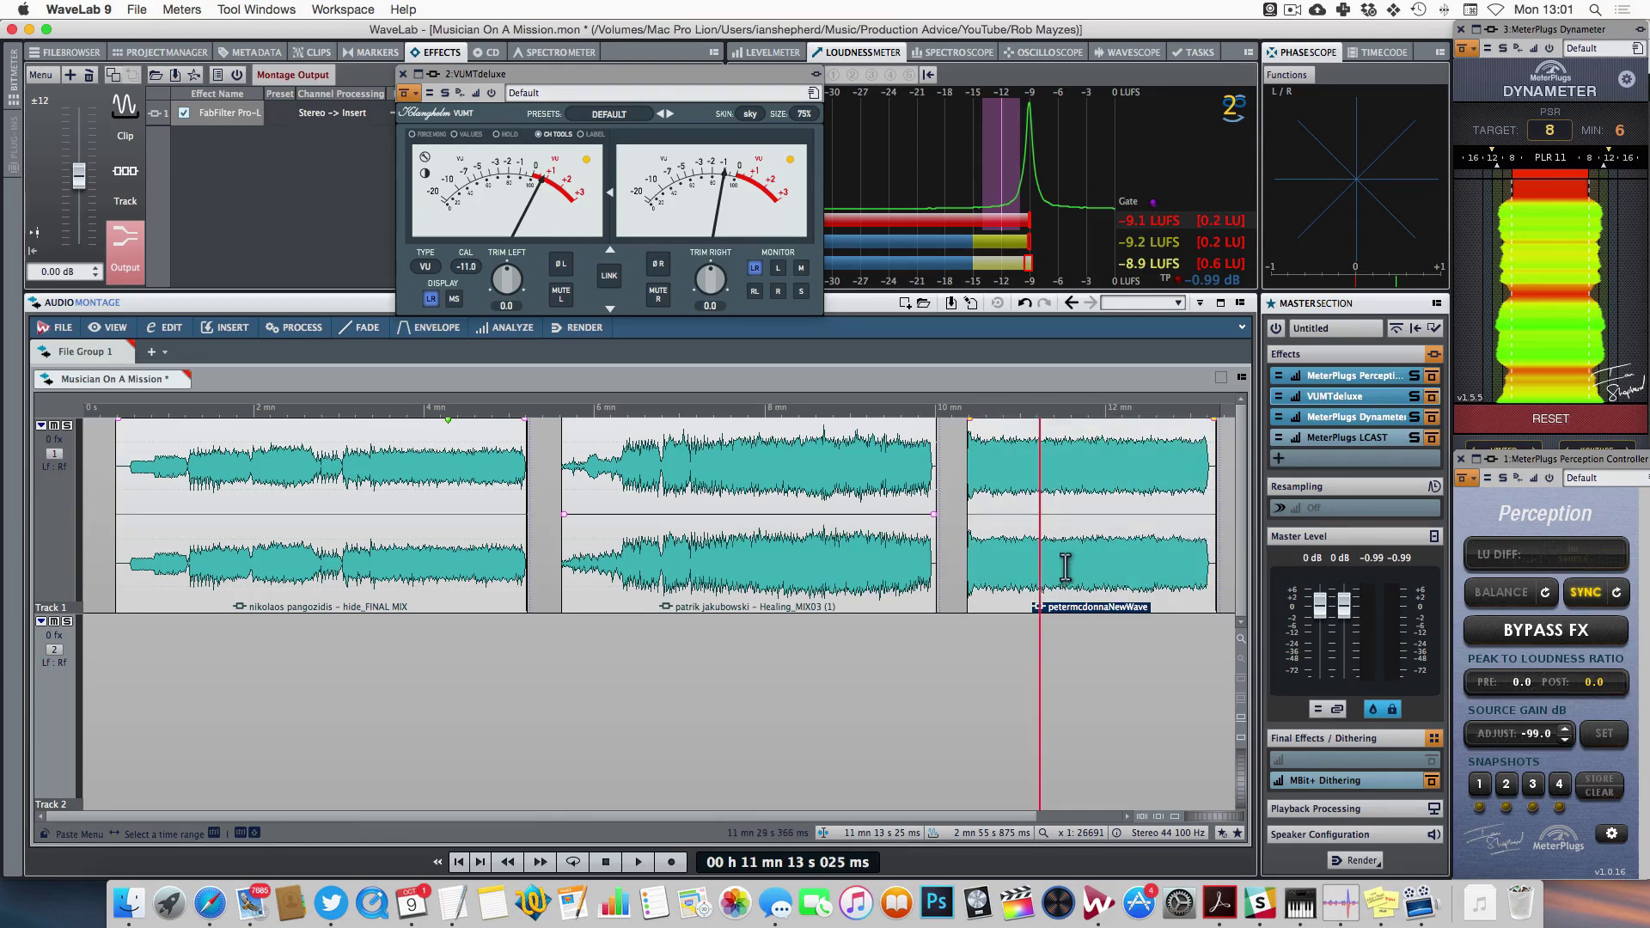
click(1092, 567)
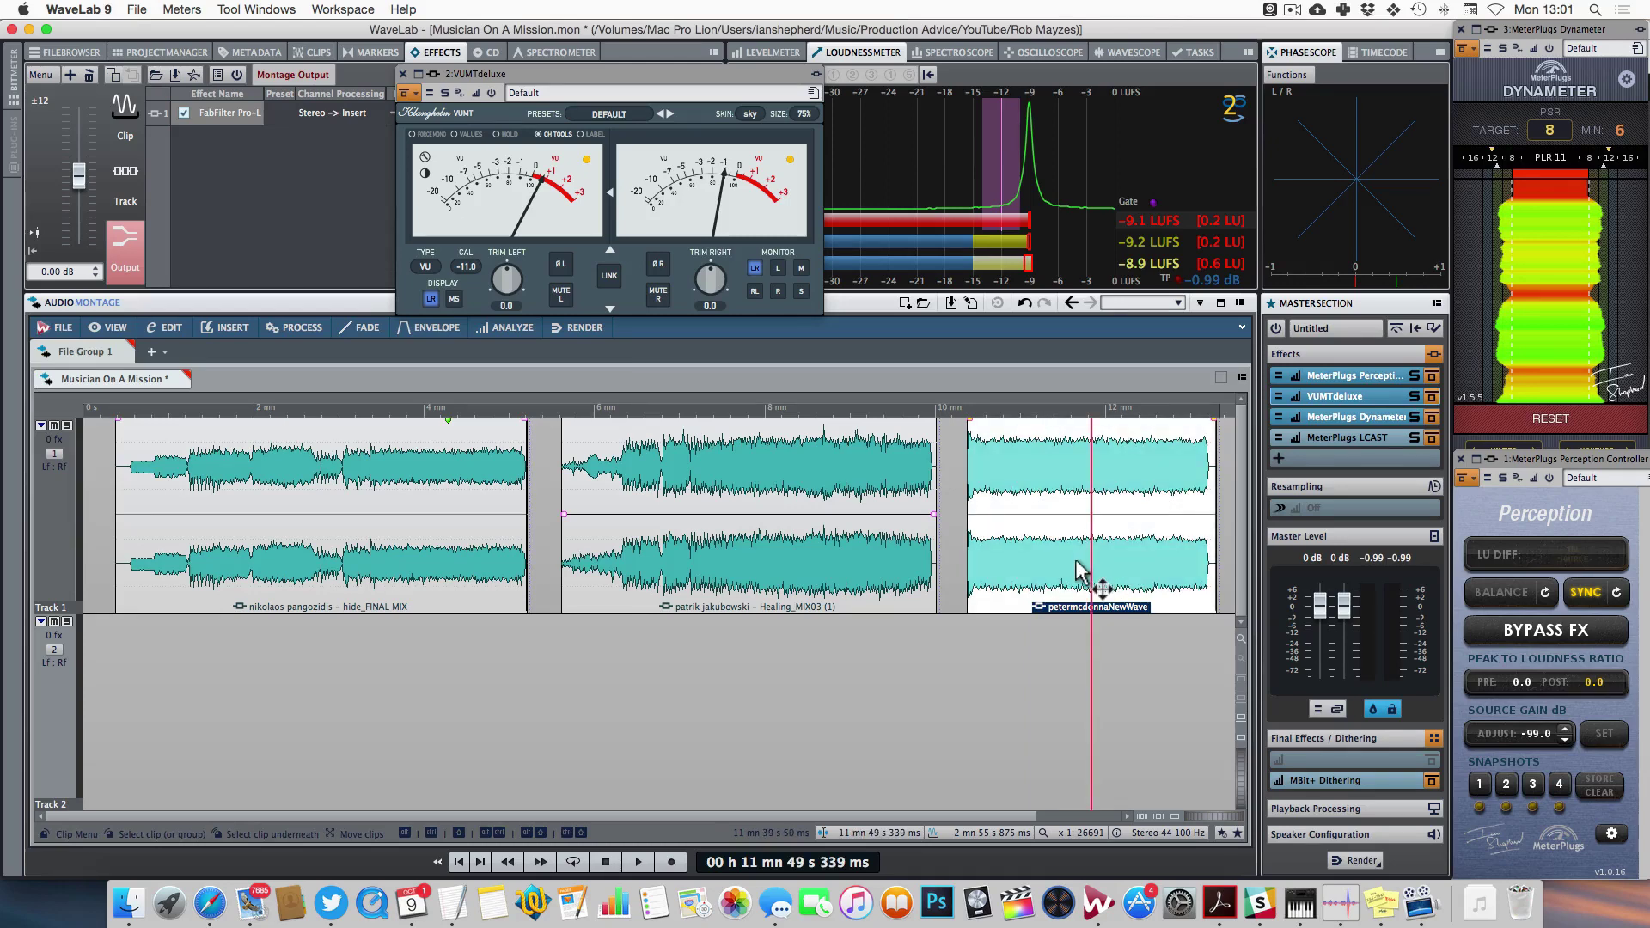
click(125, 133)
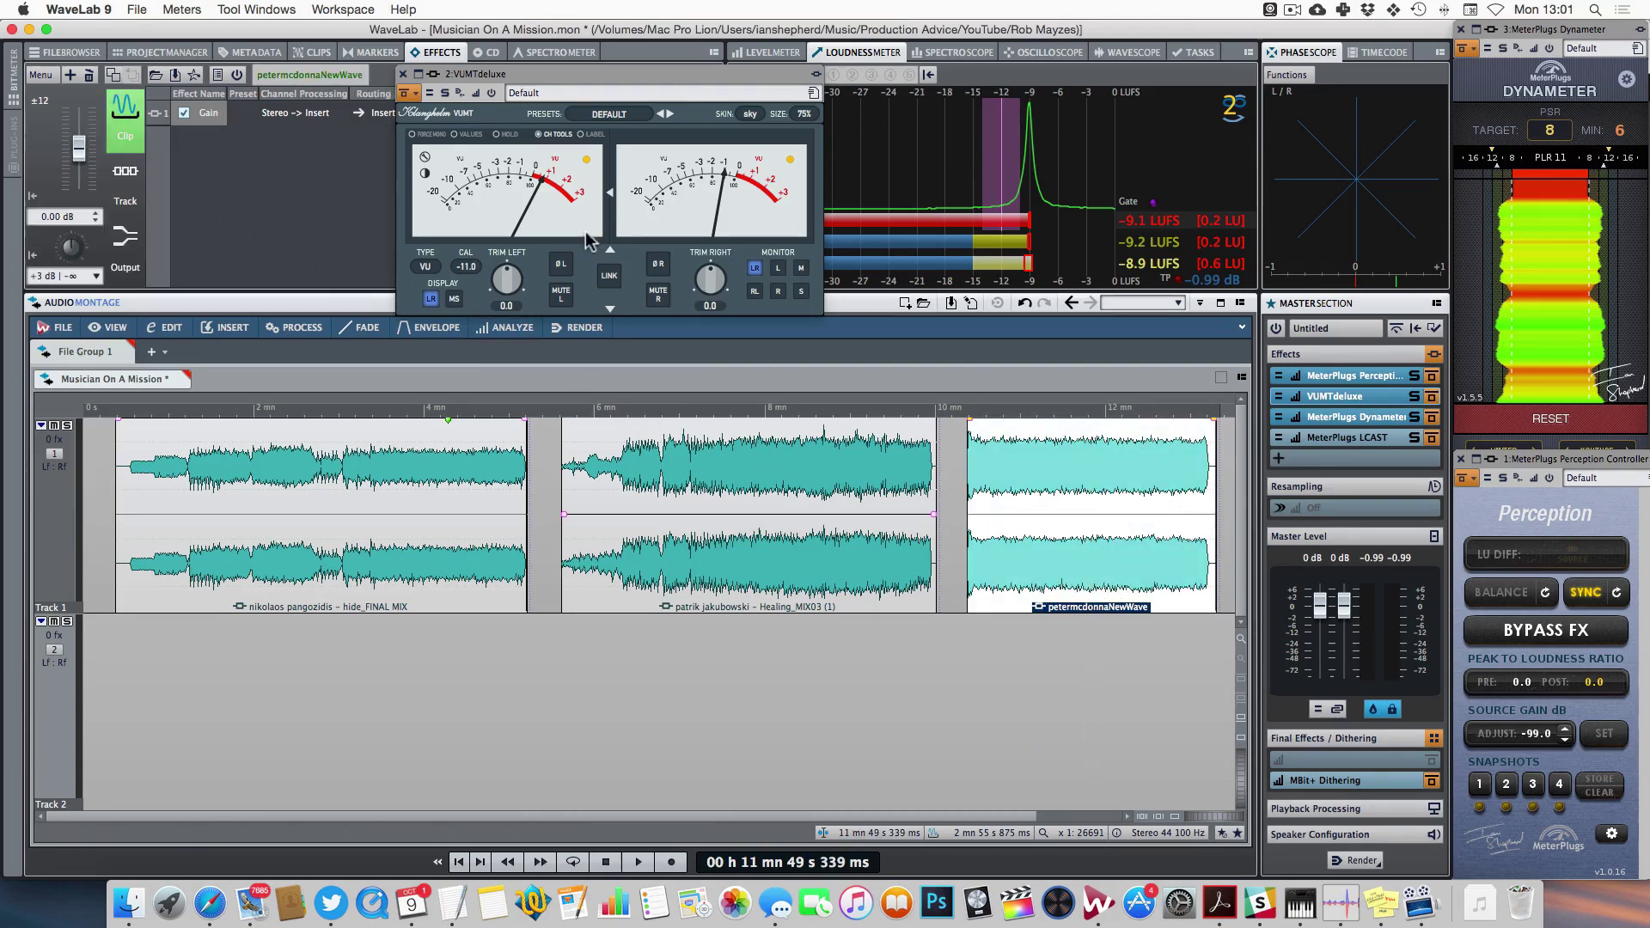
click(215, 163)
mouse_move(329, 359)
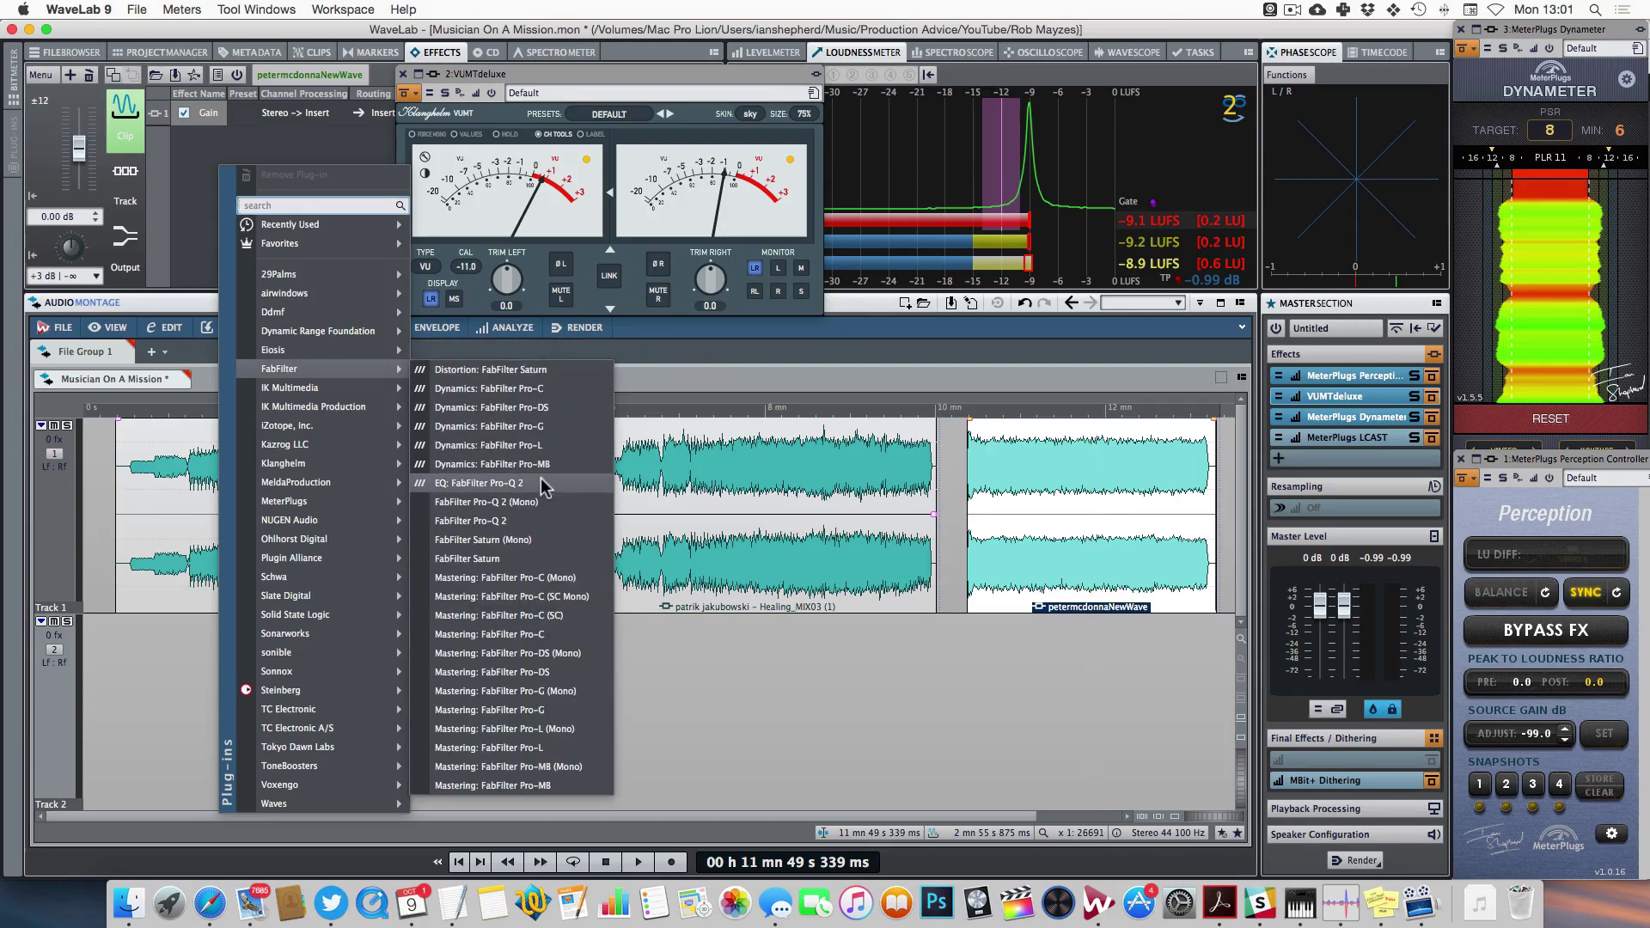
click(544, 484)
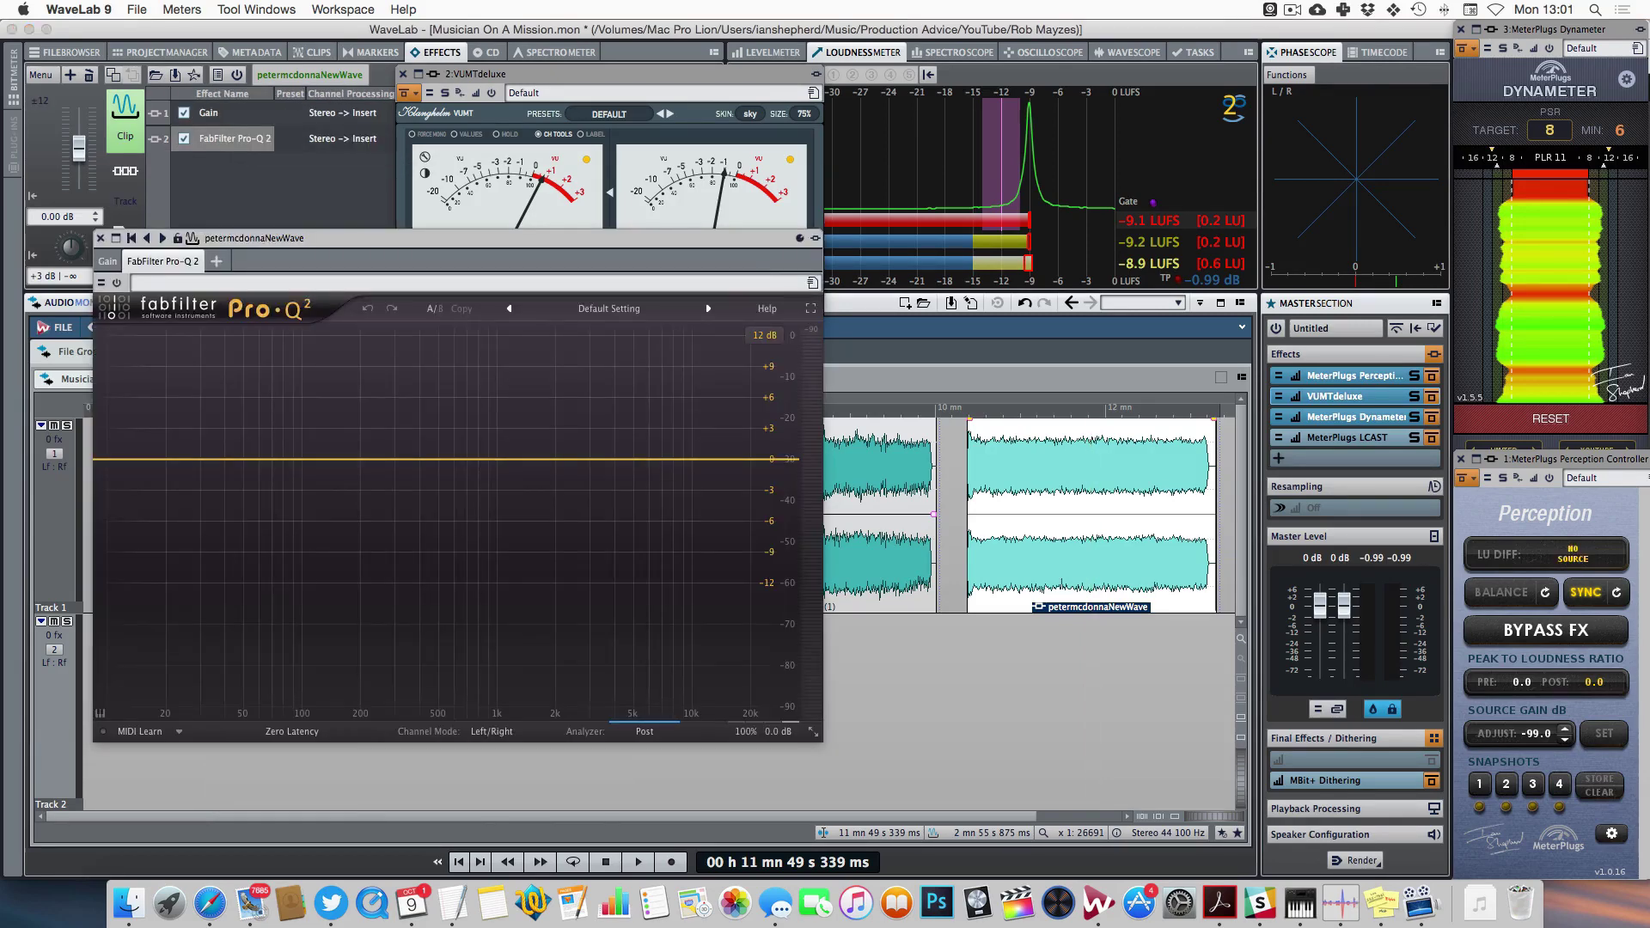
- Play the third clip from about 10 mn 46 s and add a low bell boost of about +7.5 dB near 41 Hz in Pro-Q 2
double_click(1003, 419)
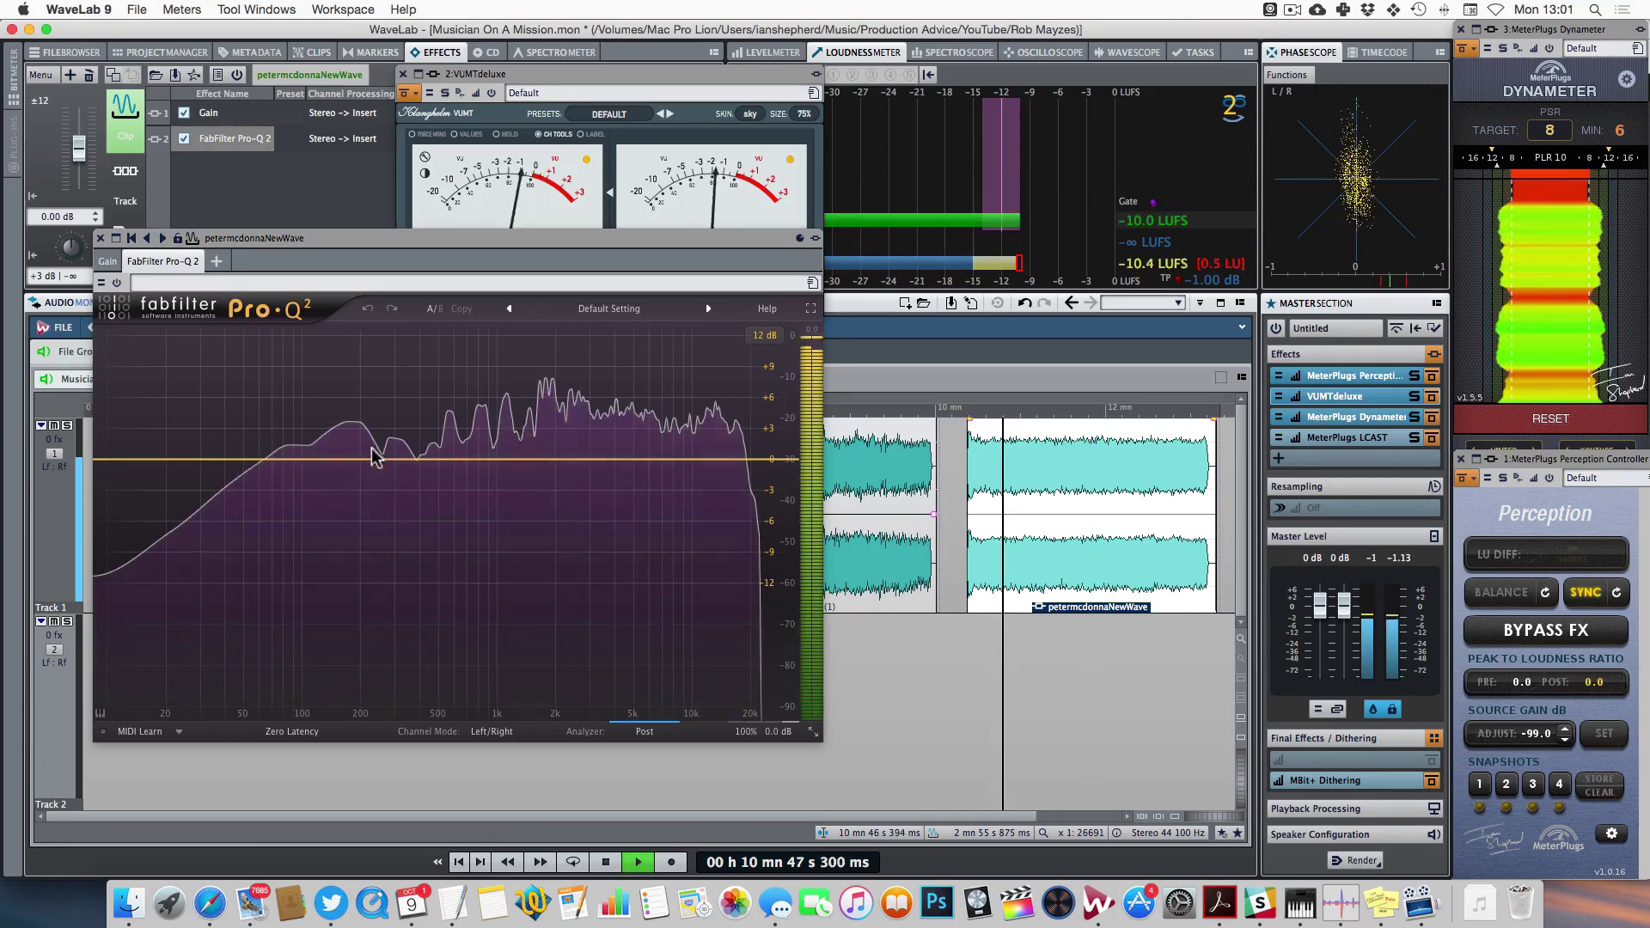
drag(241, 460, 232, 388)
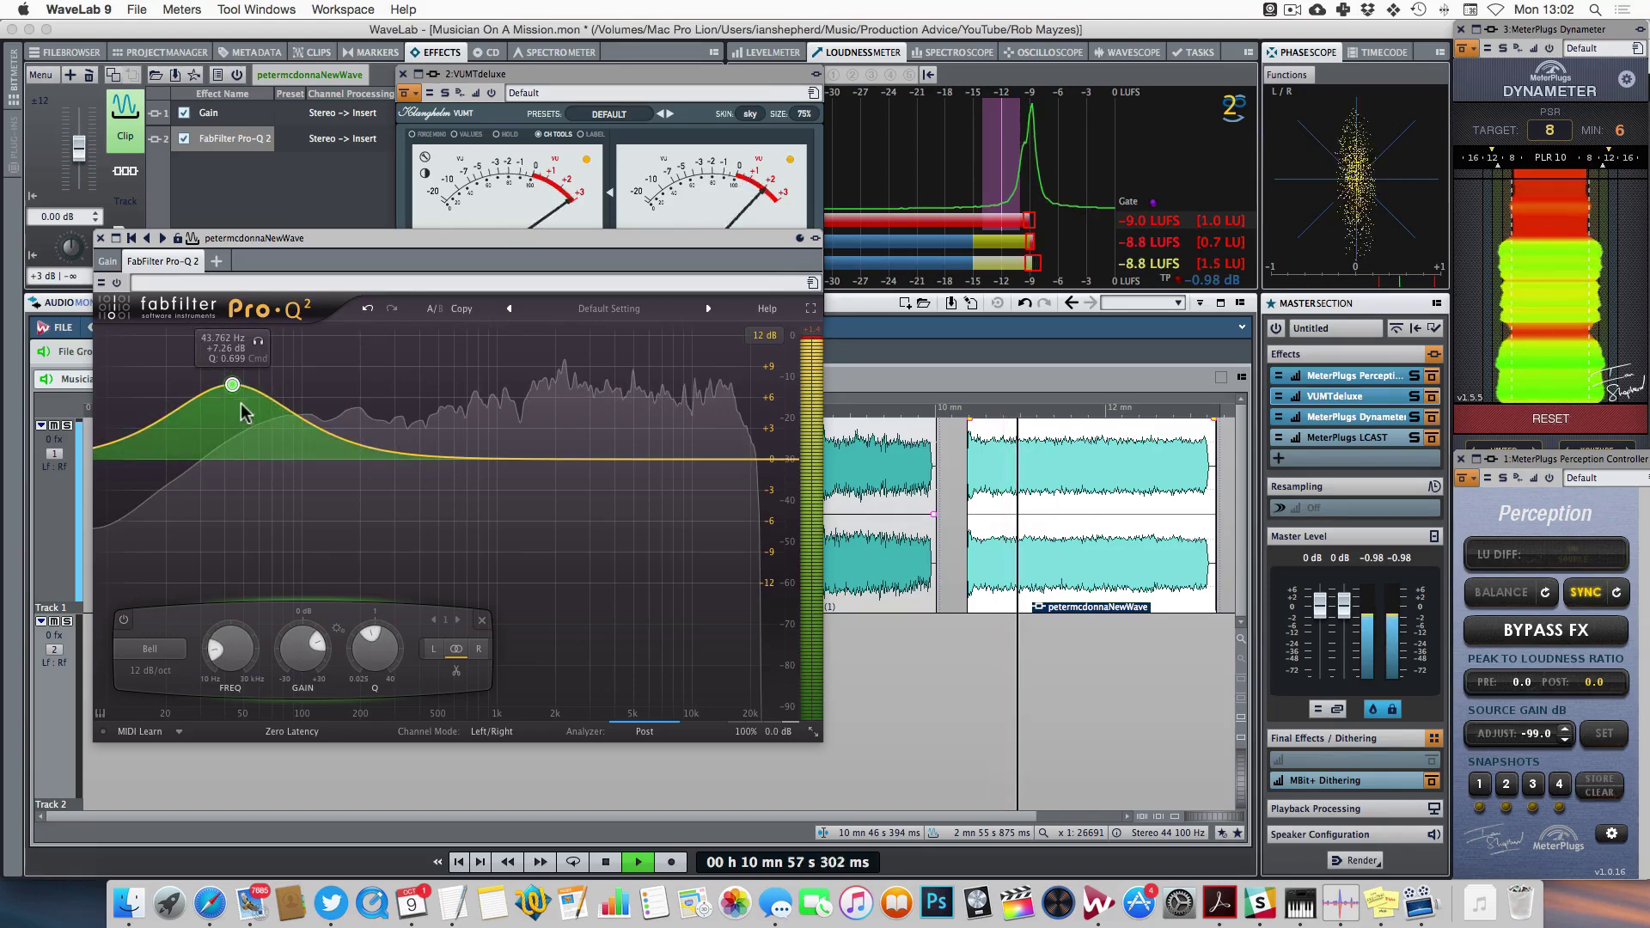
drag(234, 384, 229, 383)
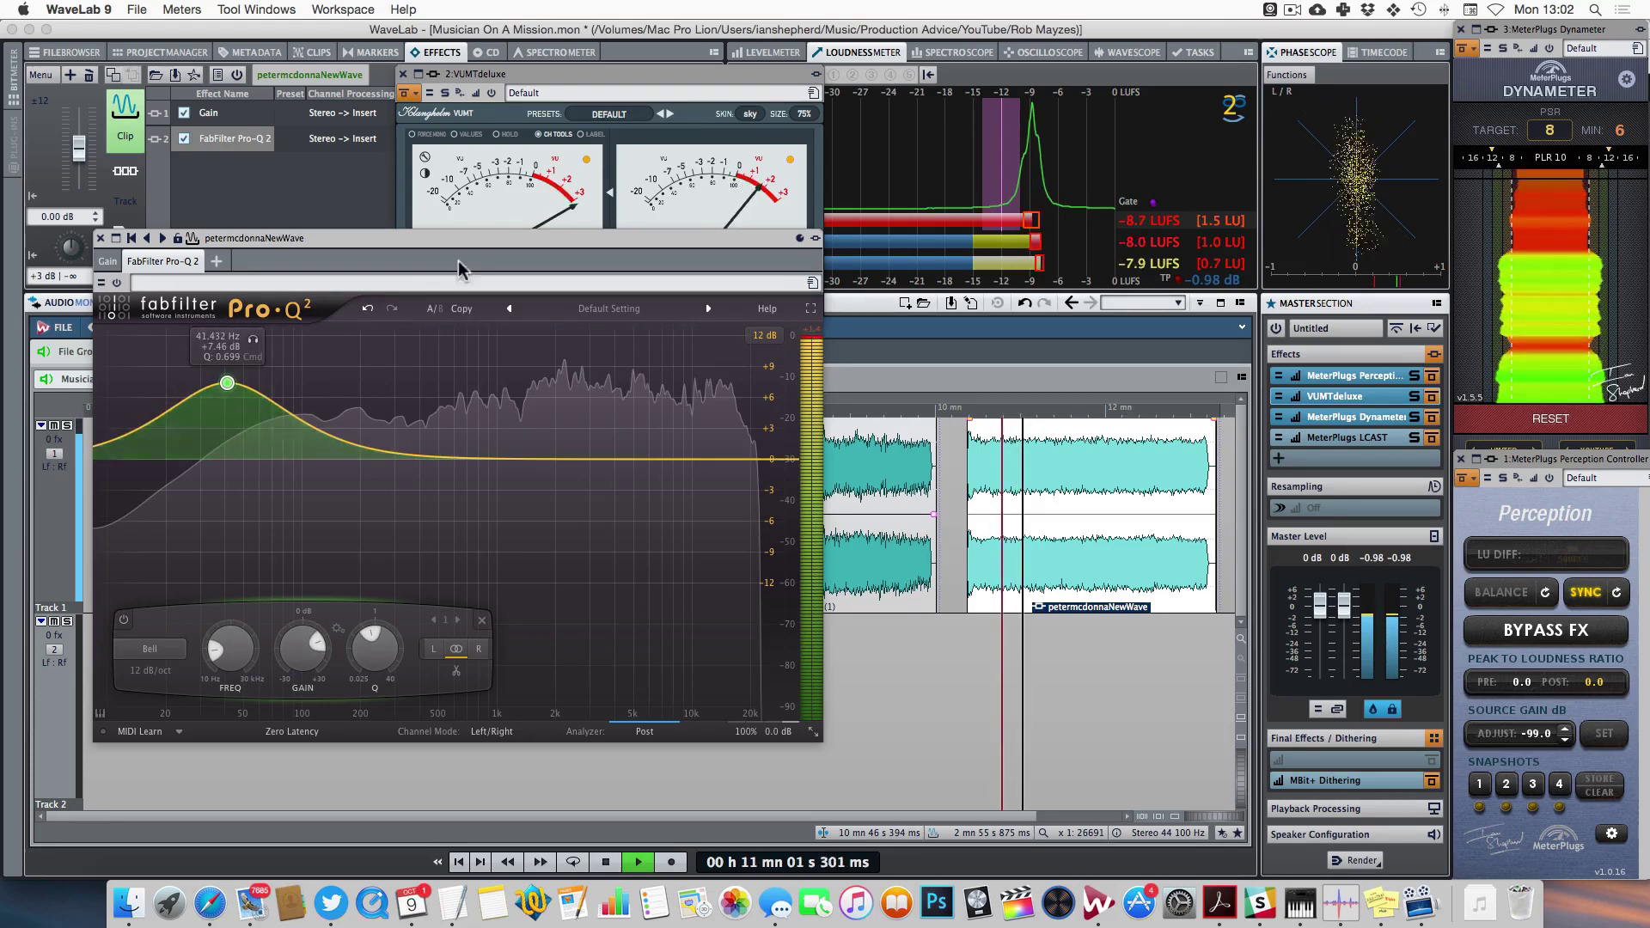
drag(464, 246, 518, 266)
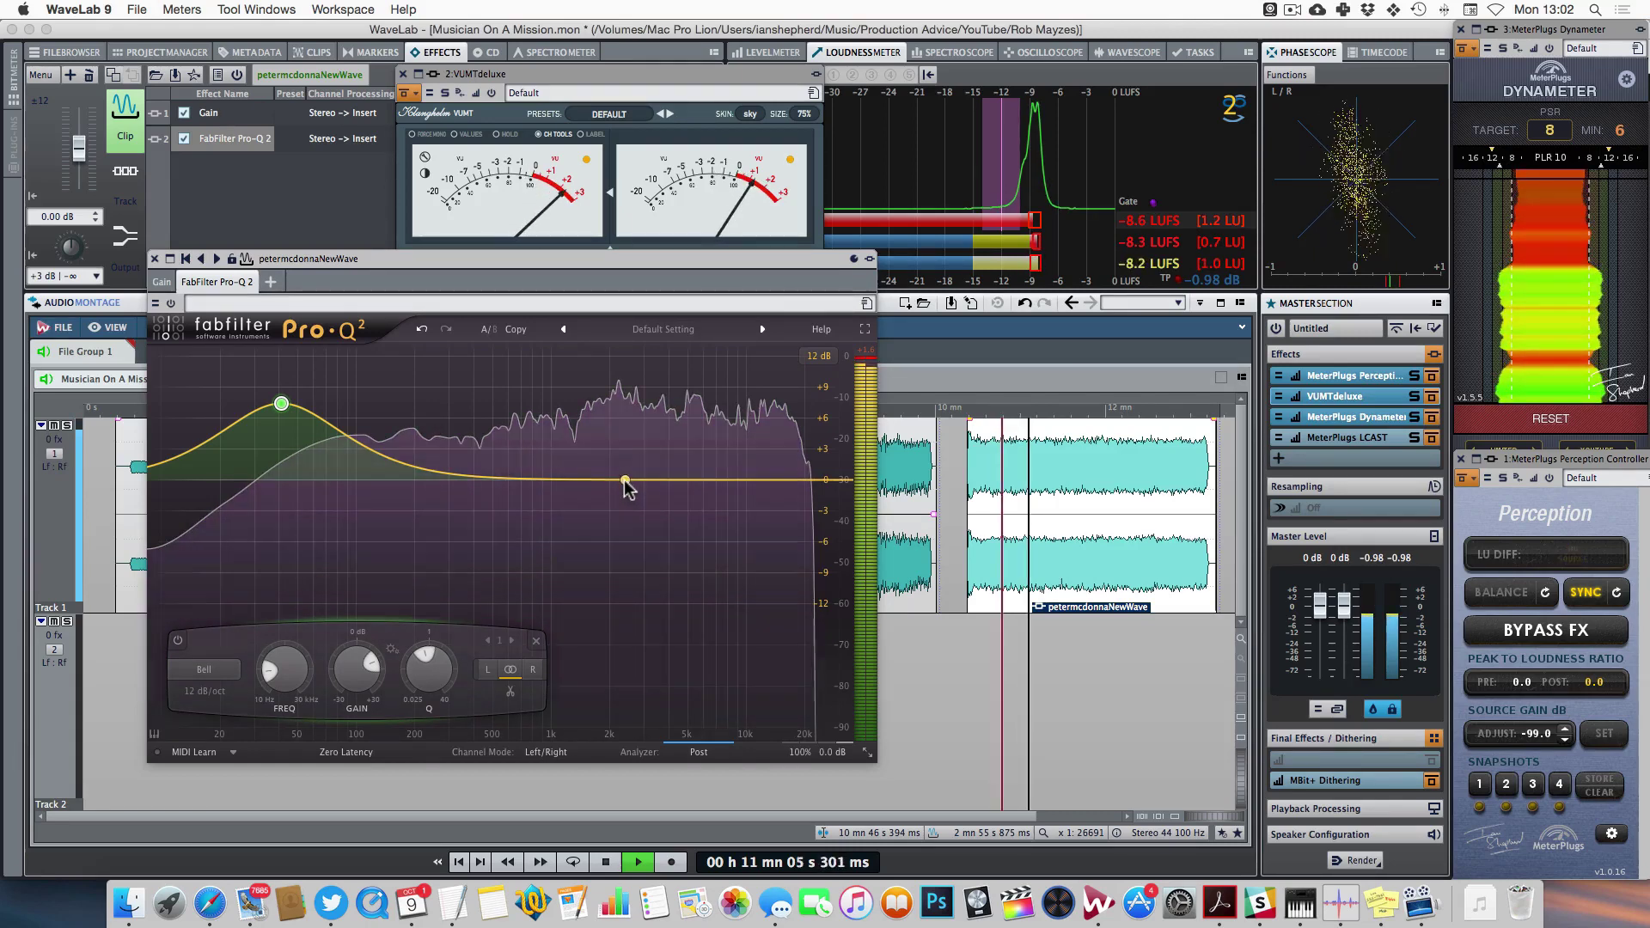
- During playback of the third clip, add a slight bell cut just above 2 kHz in Pro-Q 2 and adjust its Q
key(space)
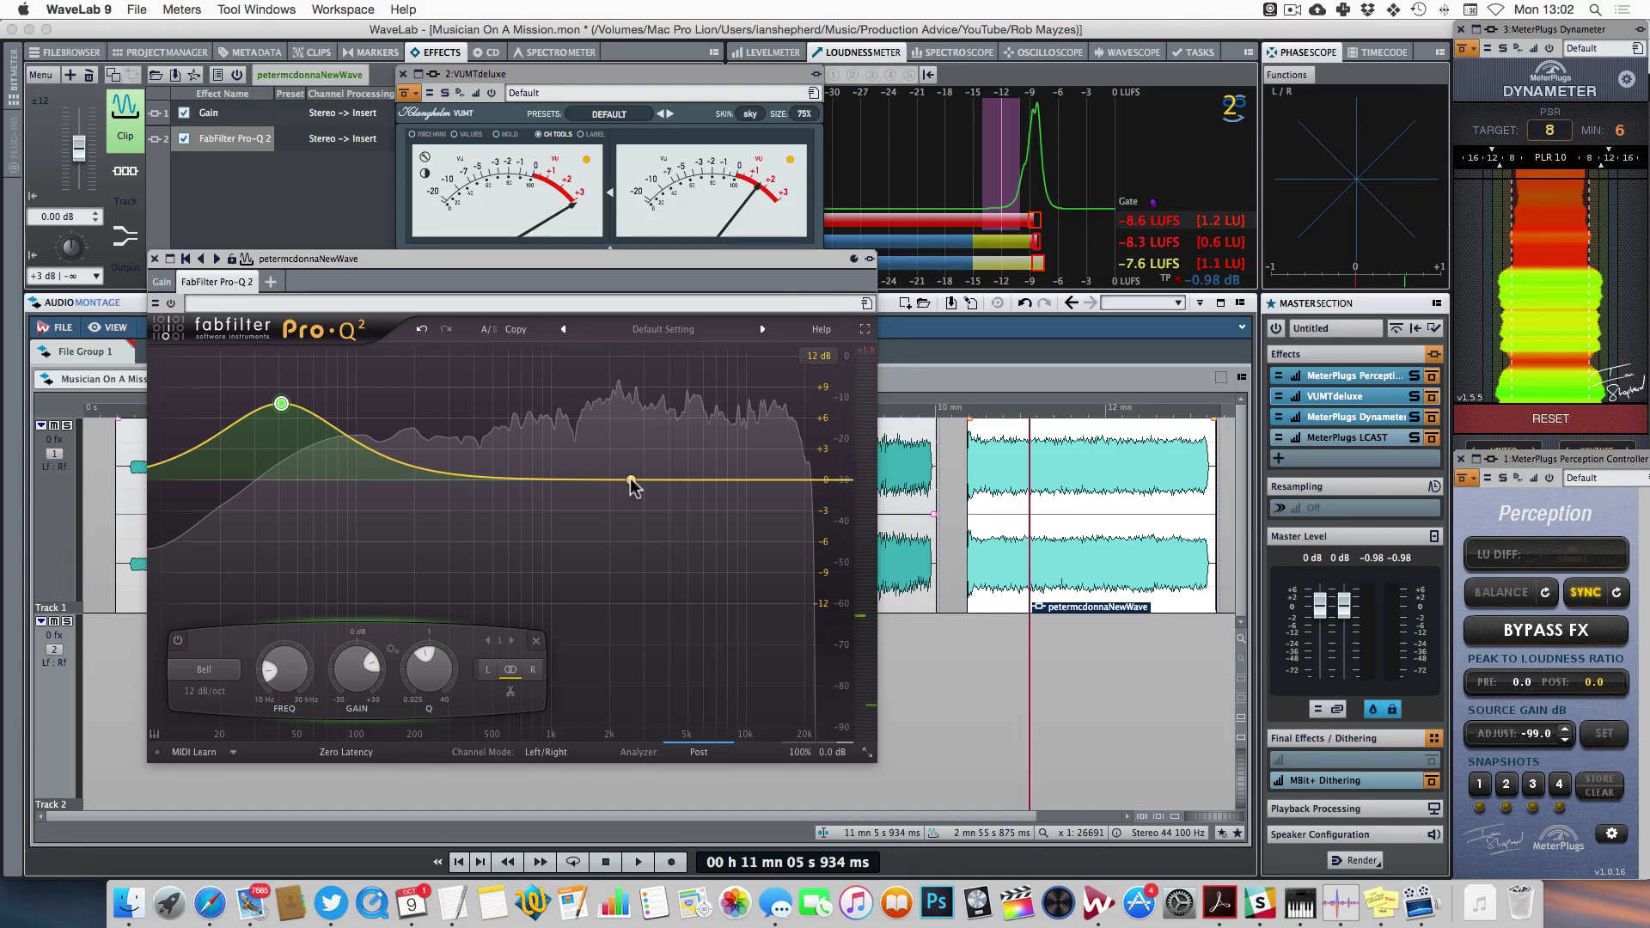
key(space)
key(space)
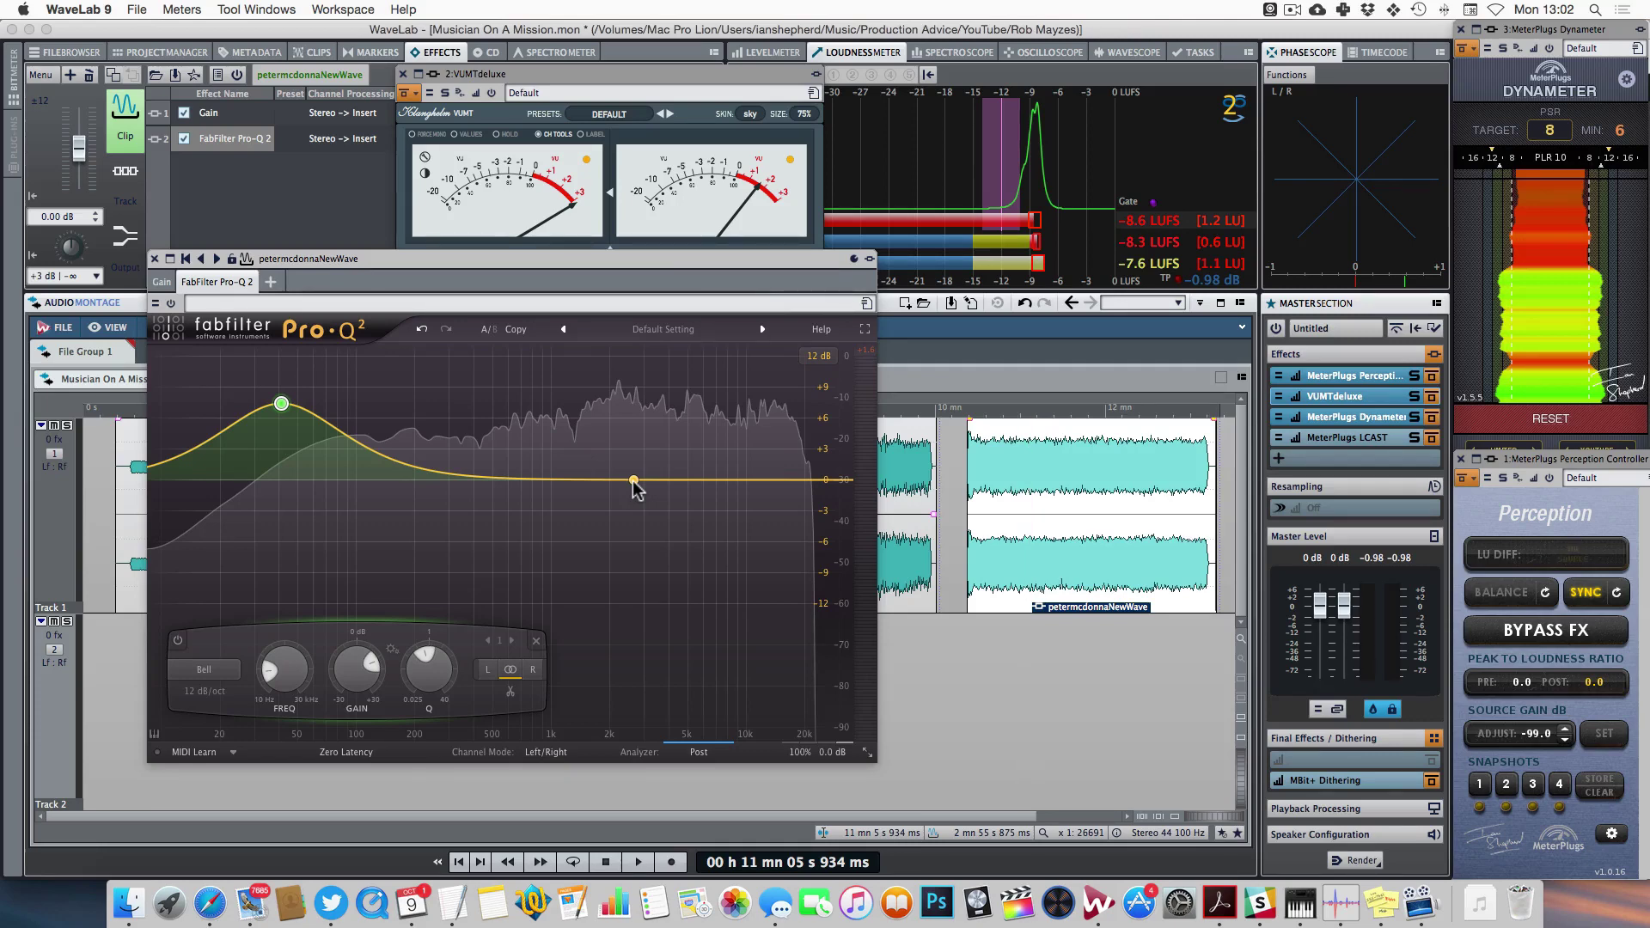
key(space)
drag(616, 481, 617, 594)
drag(629, 678, 622, 593)
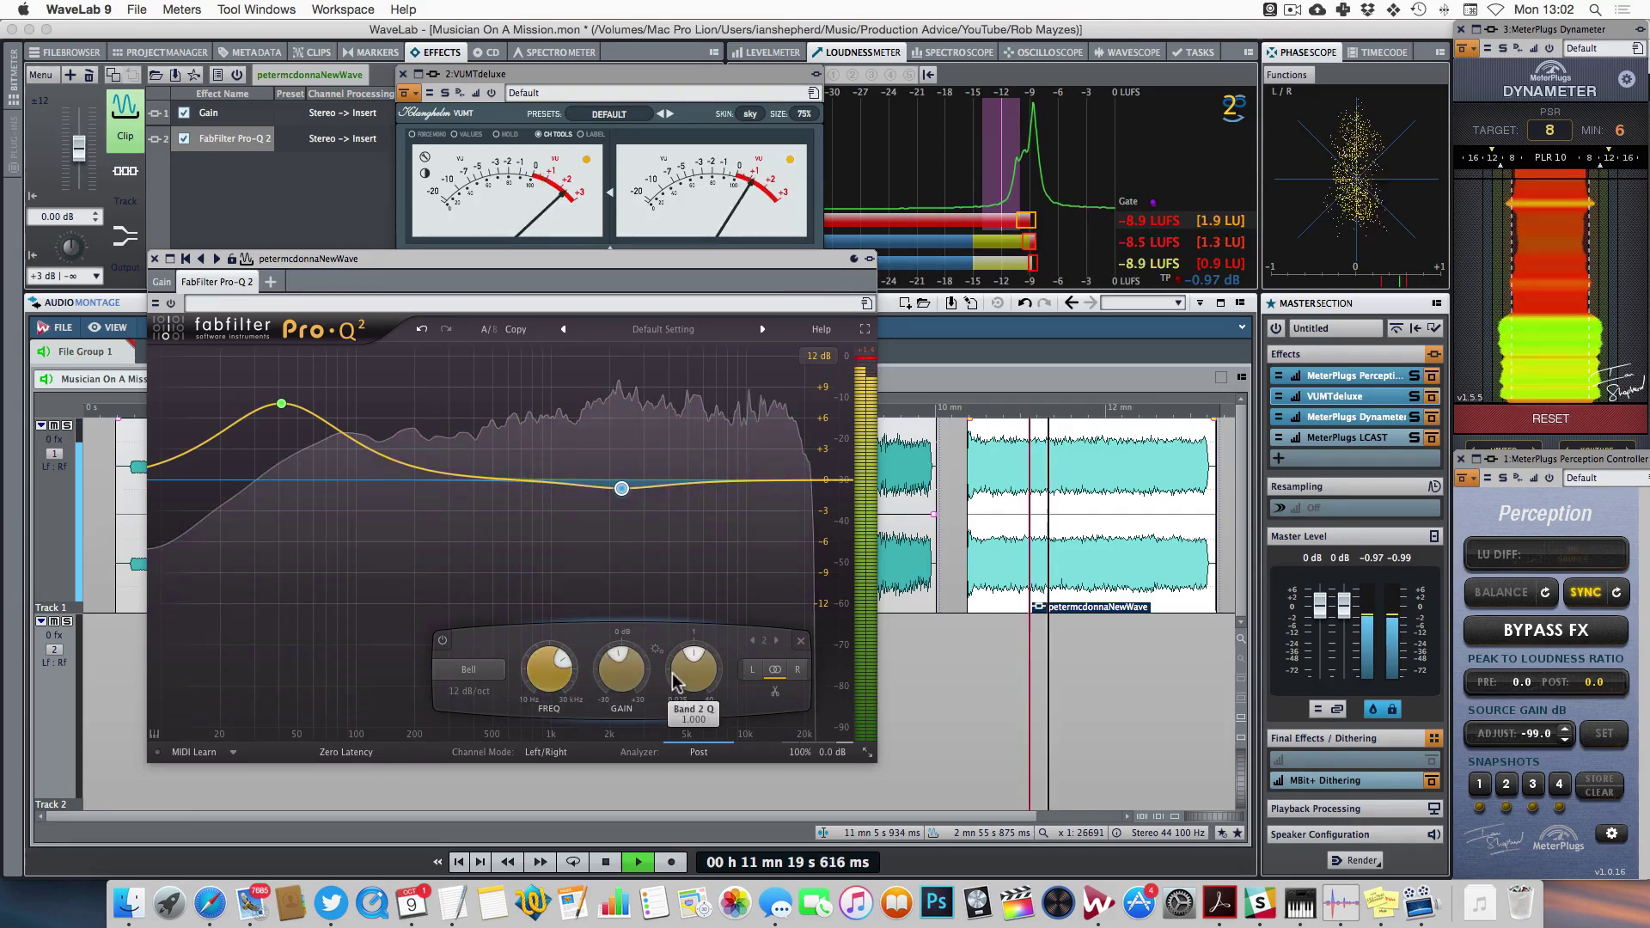
scroll(696, 679, up, 3)
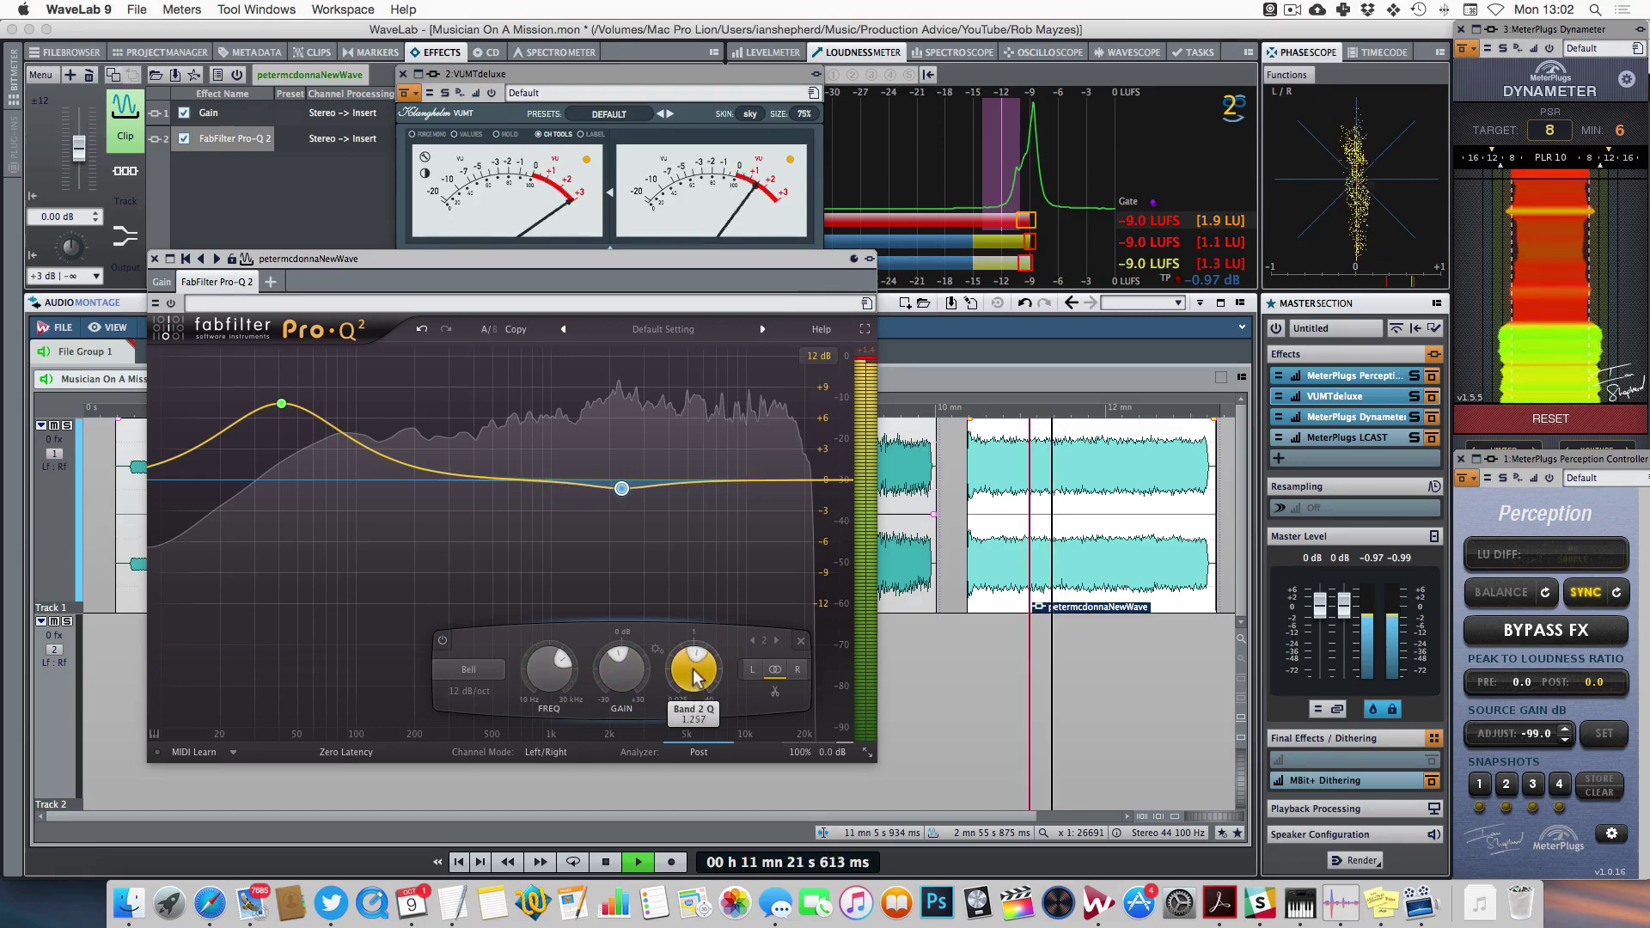
scroll(696, 675, down, 1)
scroll(694, 678, down, 1)
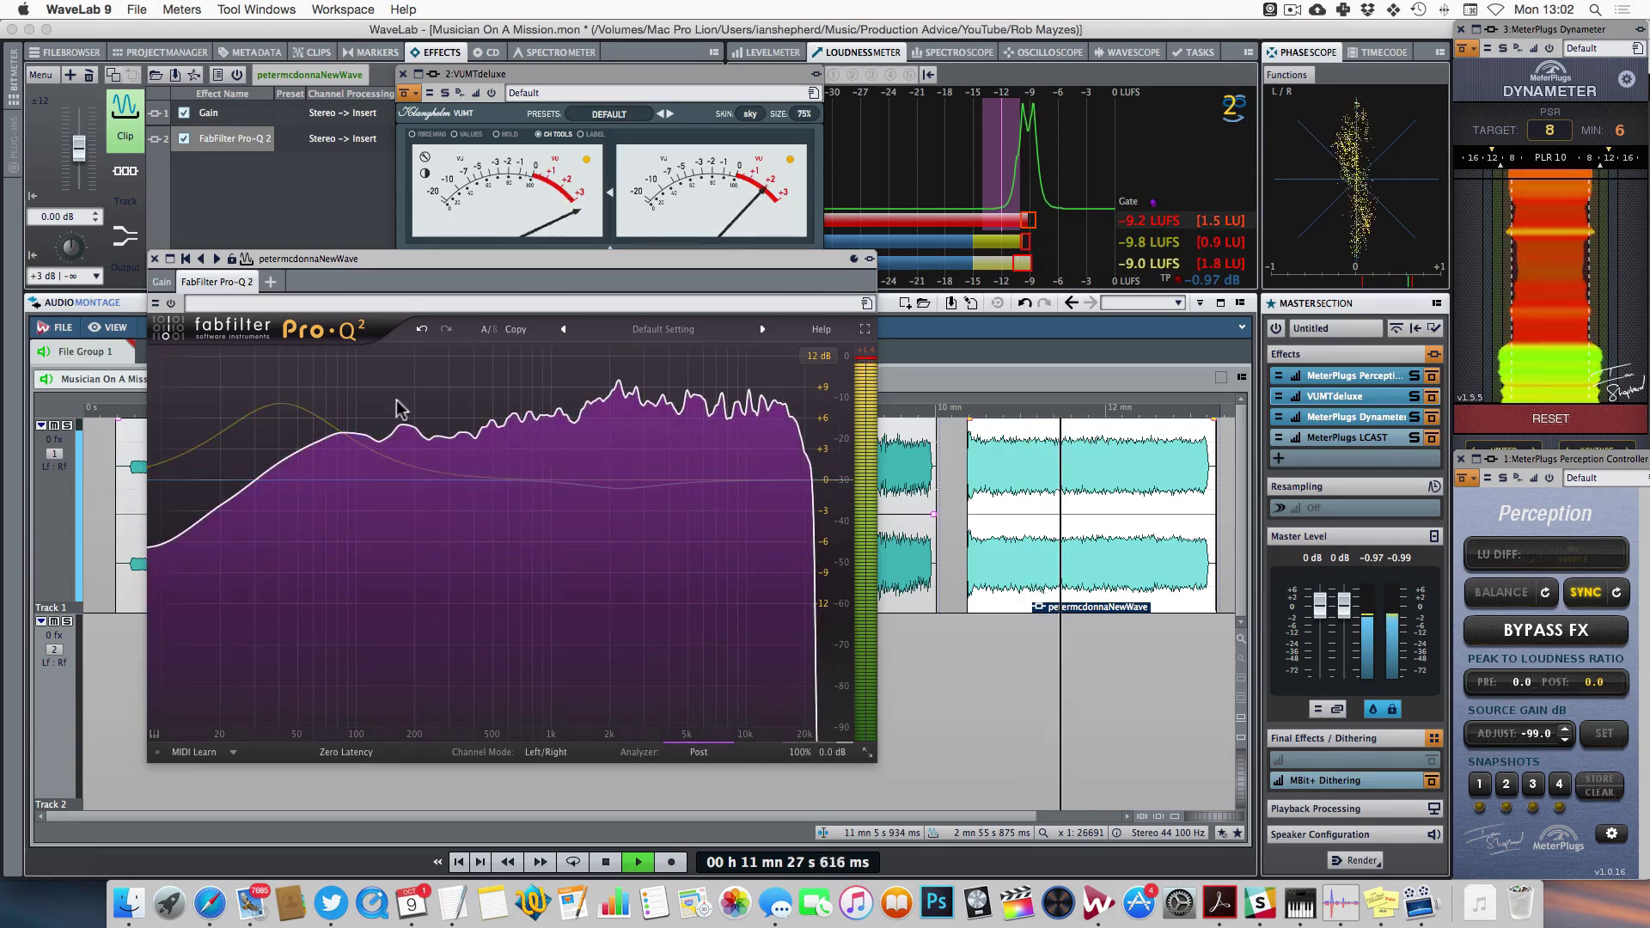
- Lower the low-frequency bell's boost in Pro-Q 2 to just under +6 dB and stop playback
click(281, 403)
drag(353, 676, 367, 693)
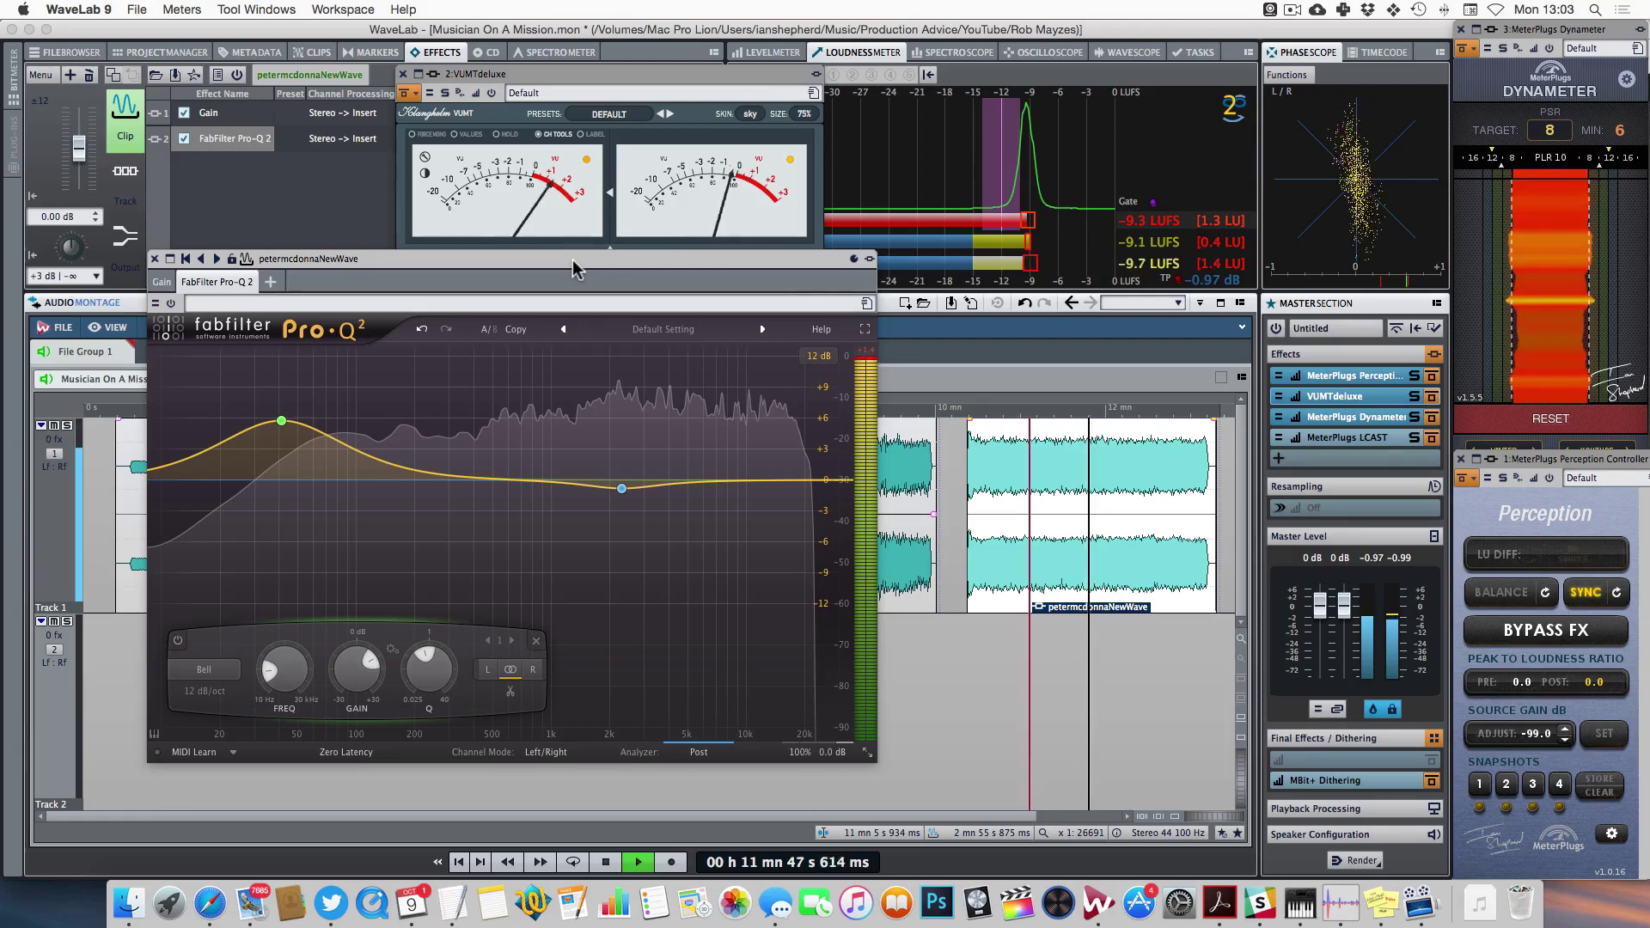
key(space)
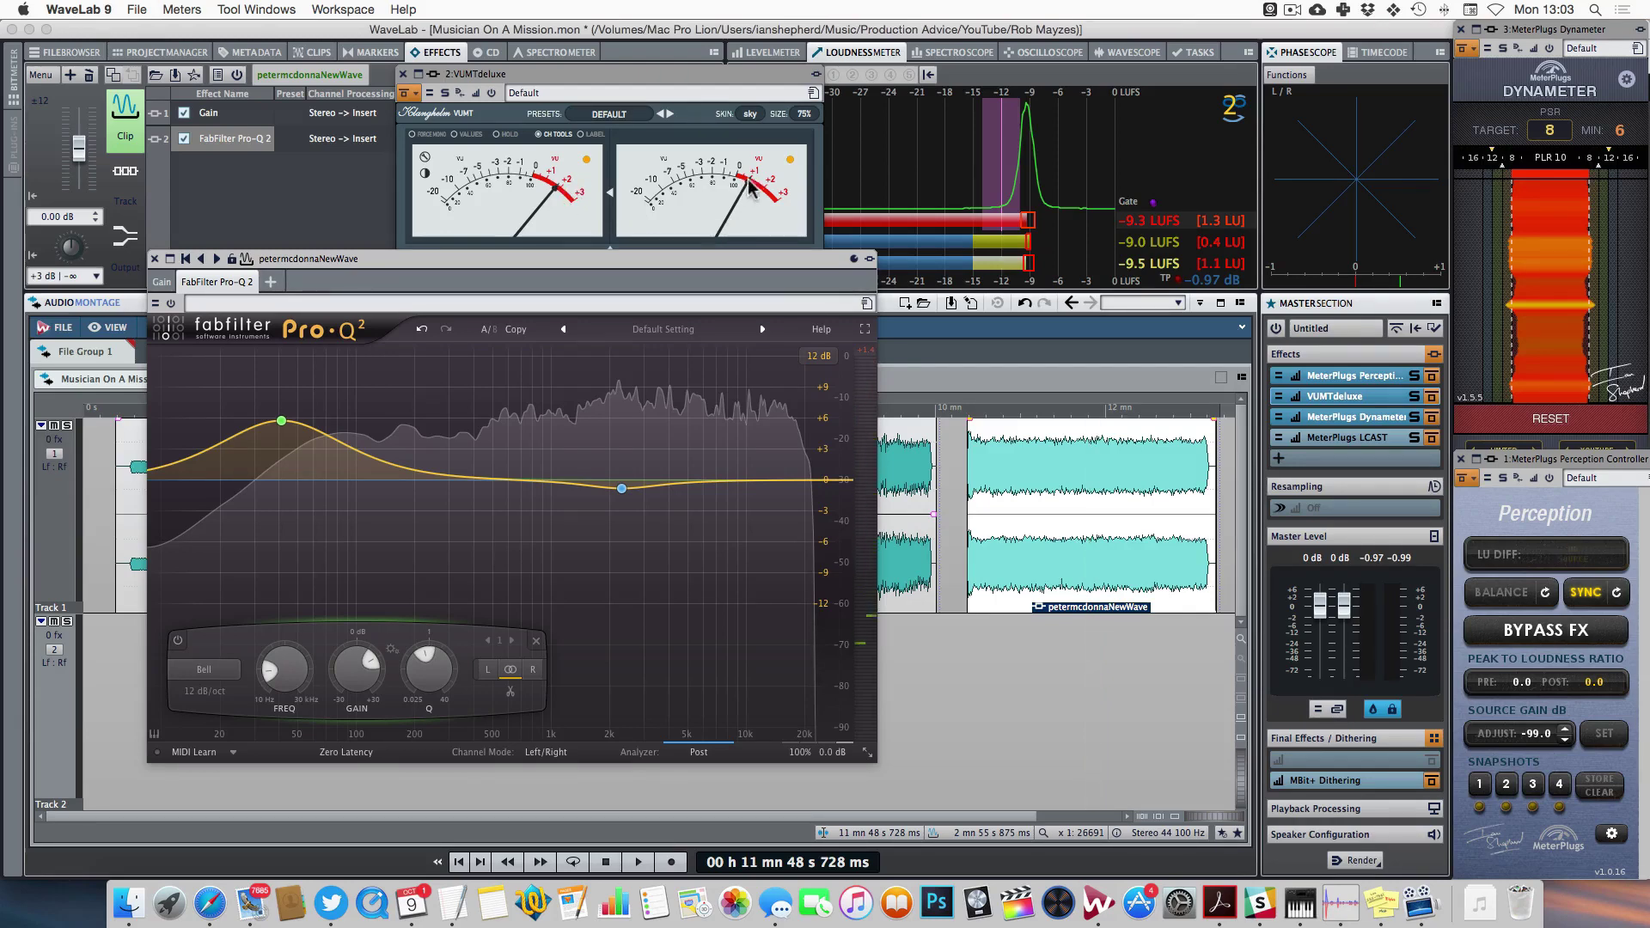
- Insert the Steinberg Stereo Tools effect on the third clip and set its Left/Mid Gain to -1 dB
click(244, 197)
mouse_move(349, 713)
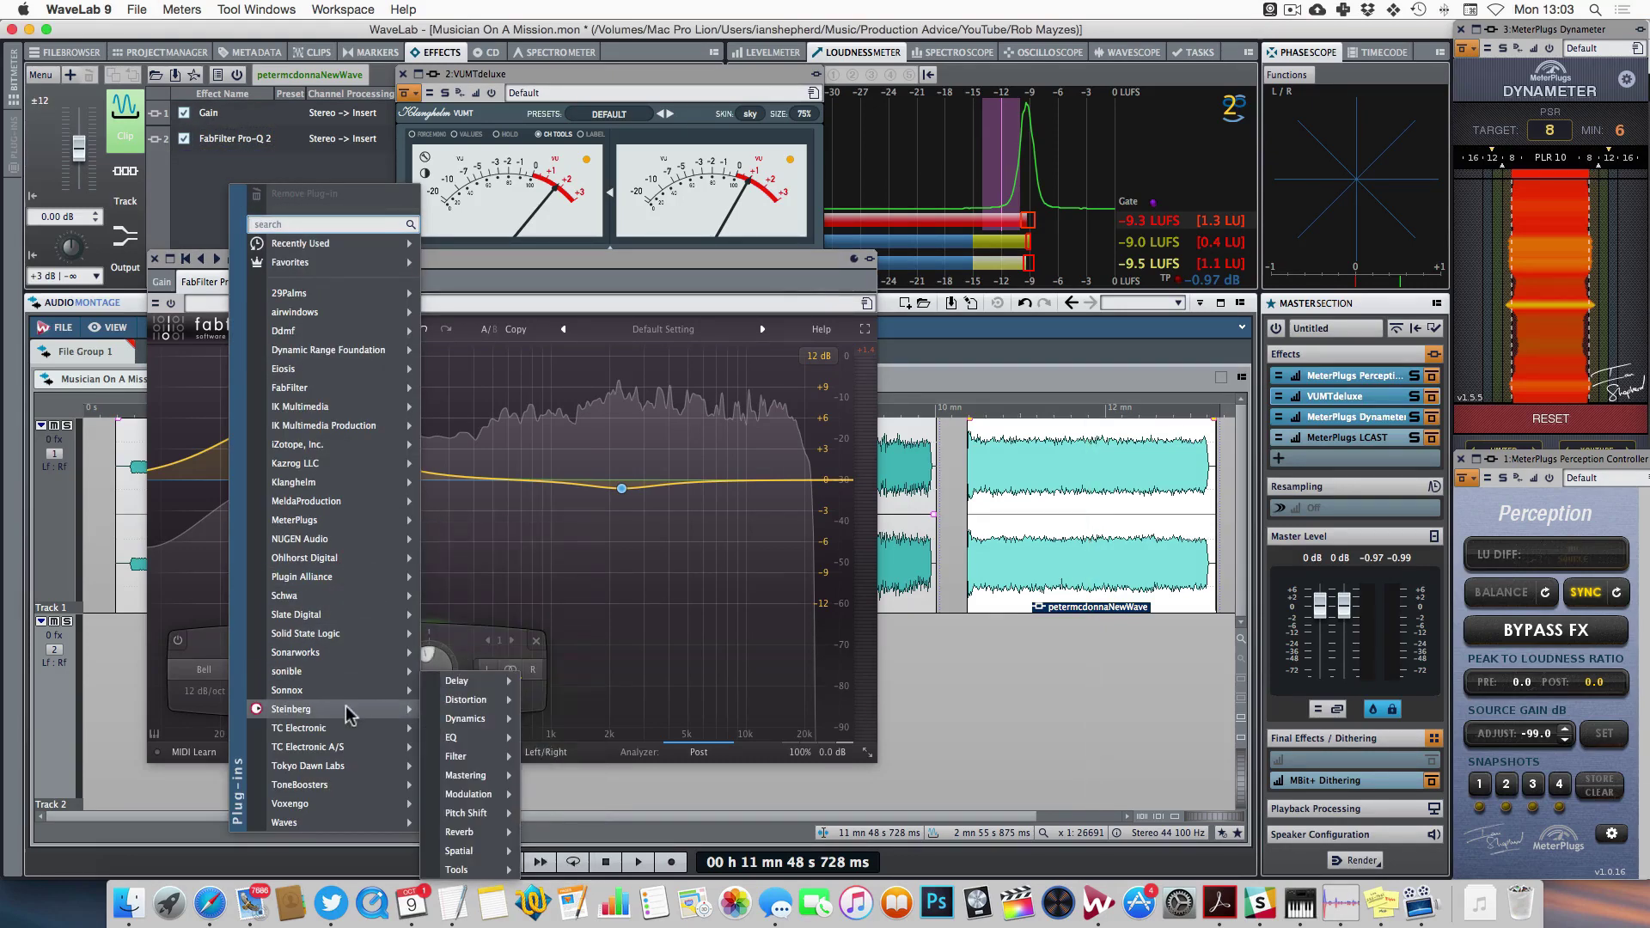
mouse_move(469, 870)
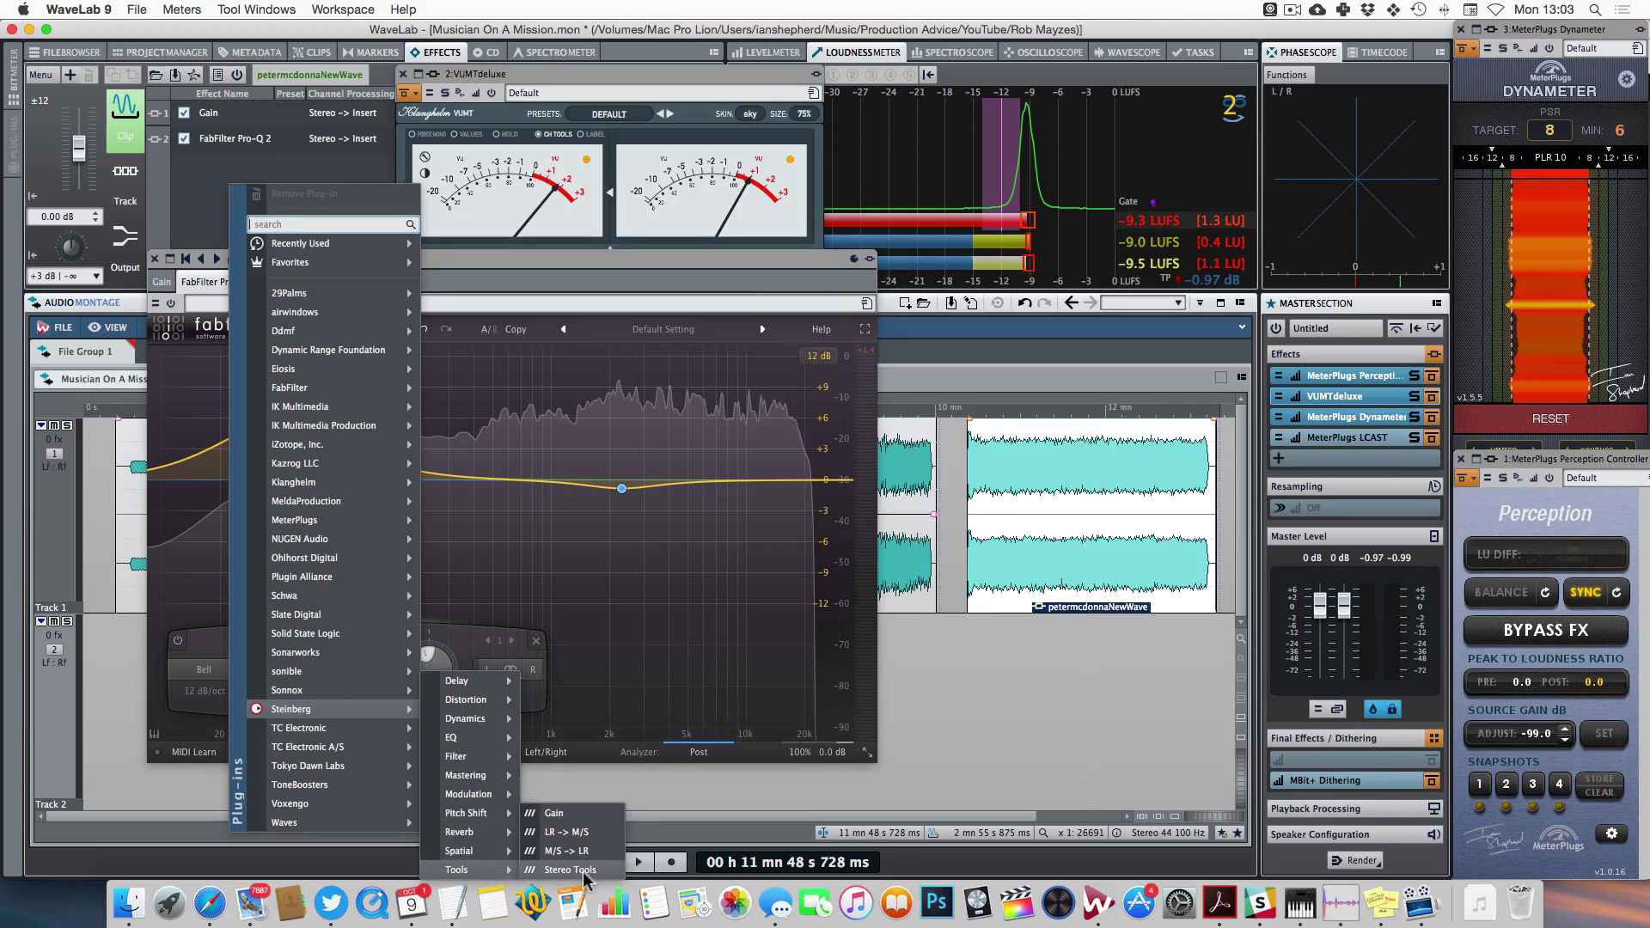
click(569, 869)
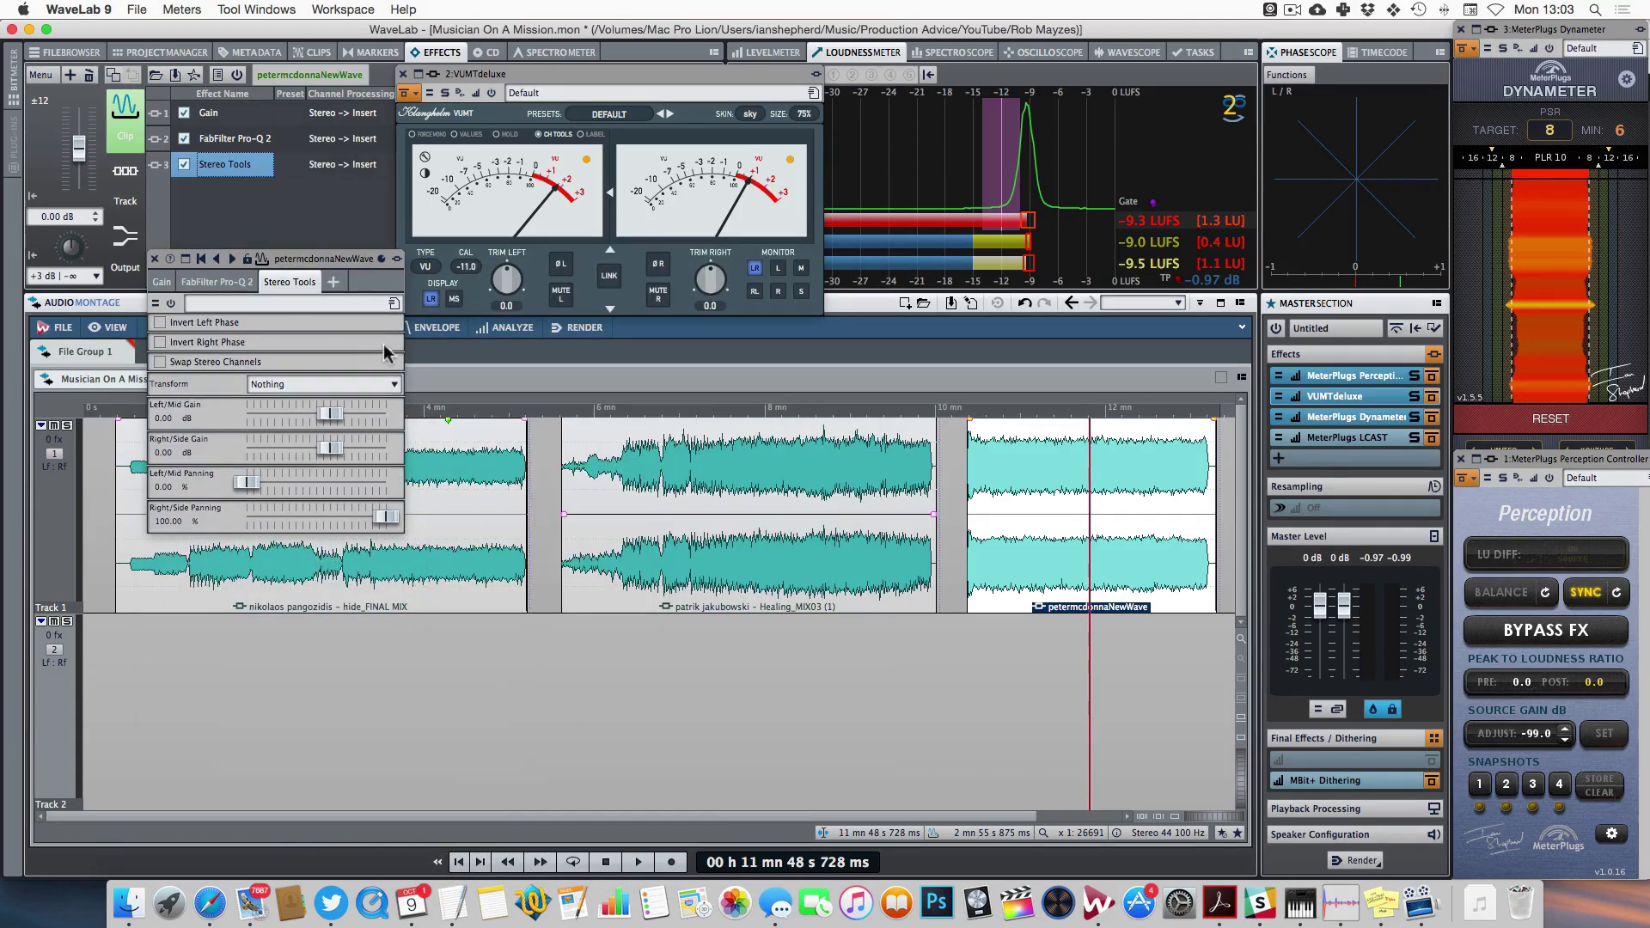
drag(292, 261, 809, 379)
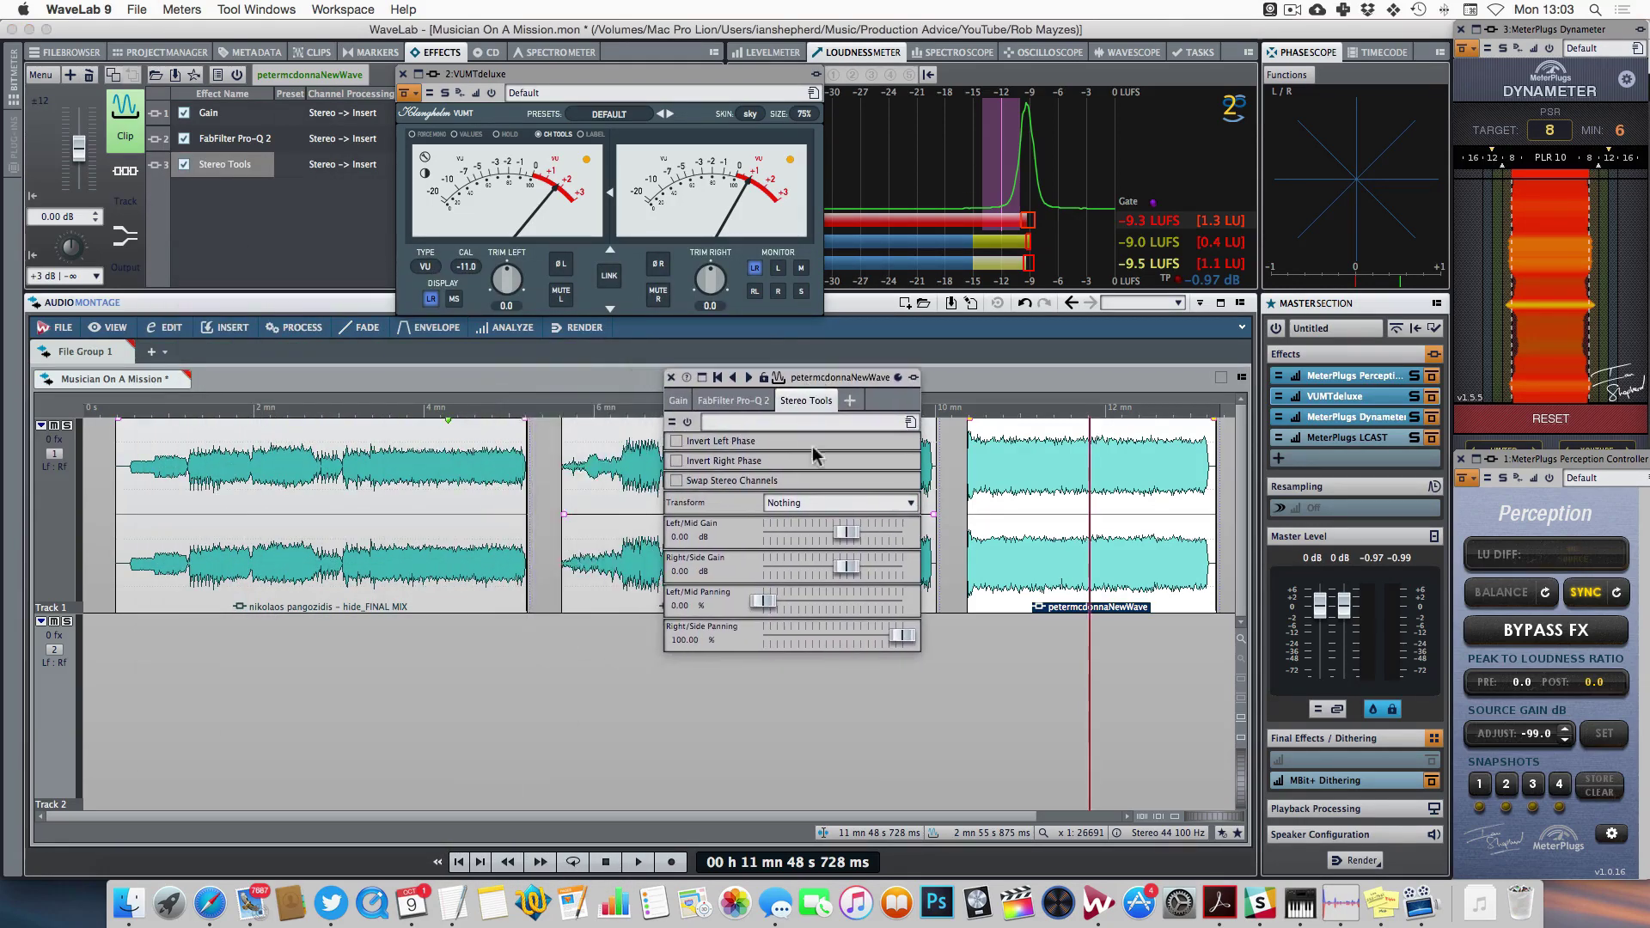
double_click(681, 537)
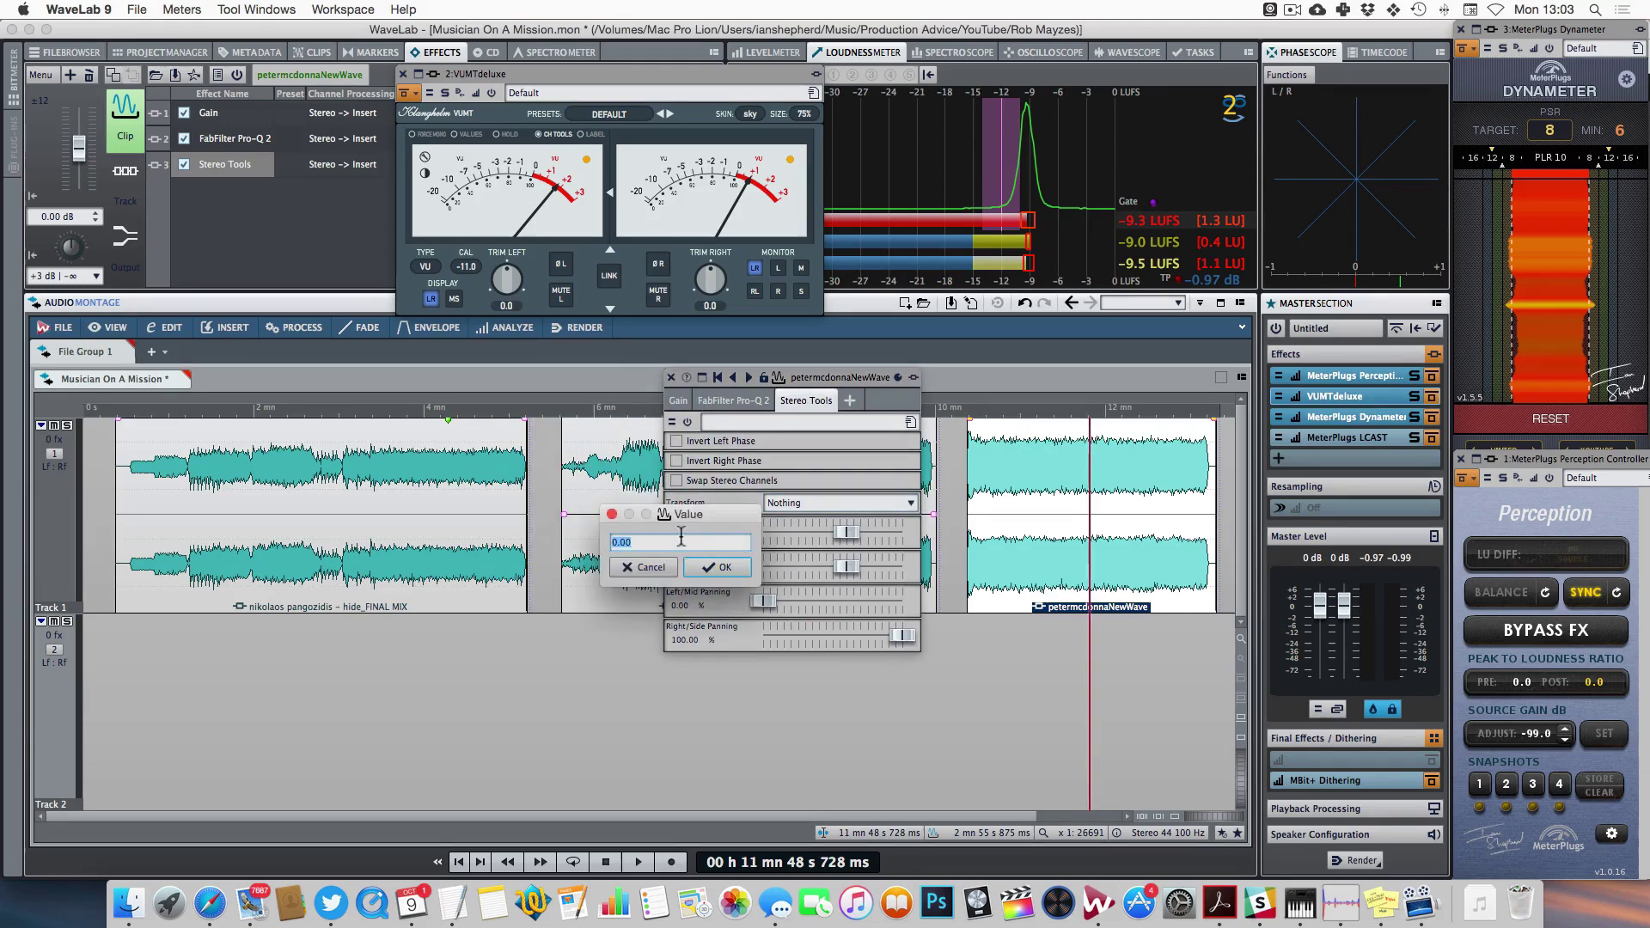
text(-1)
key(Return)
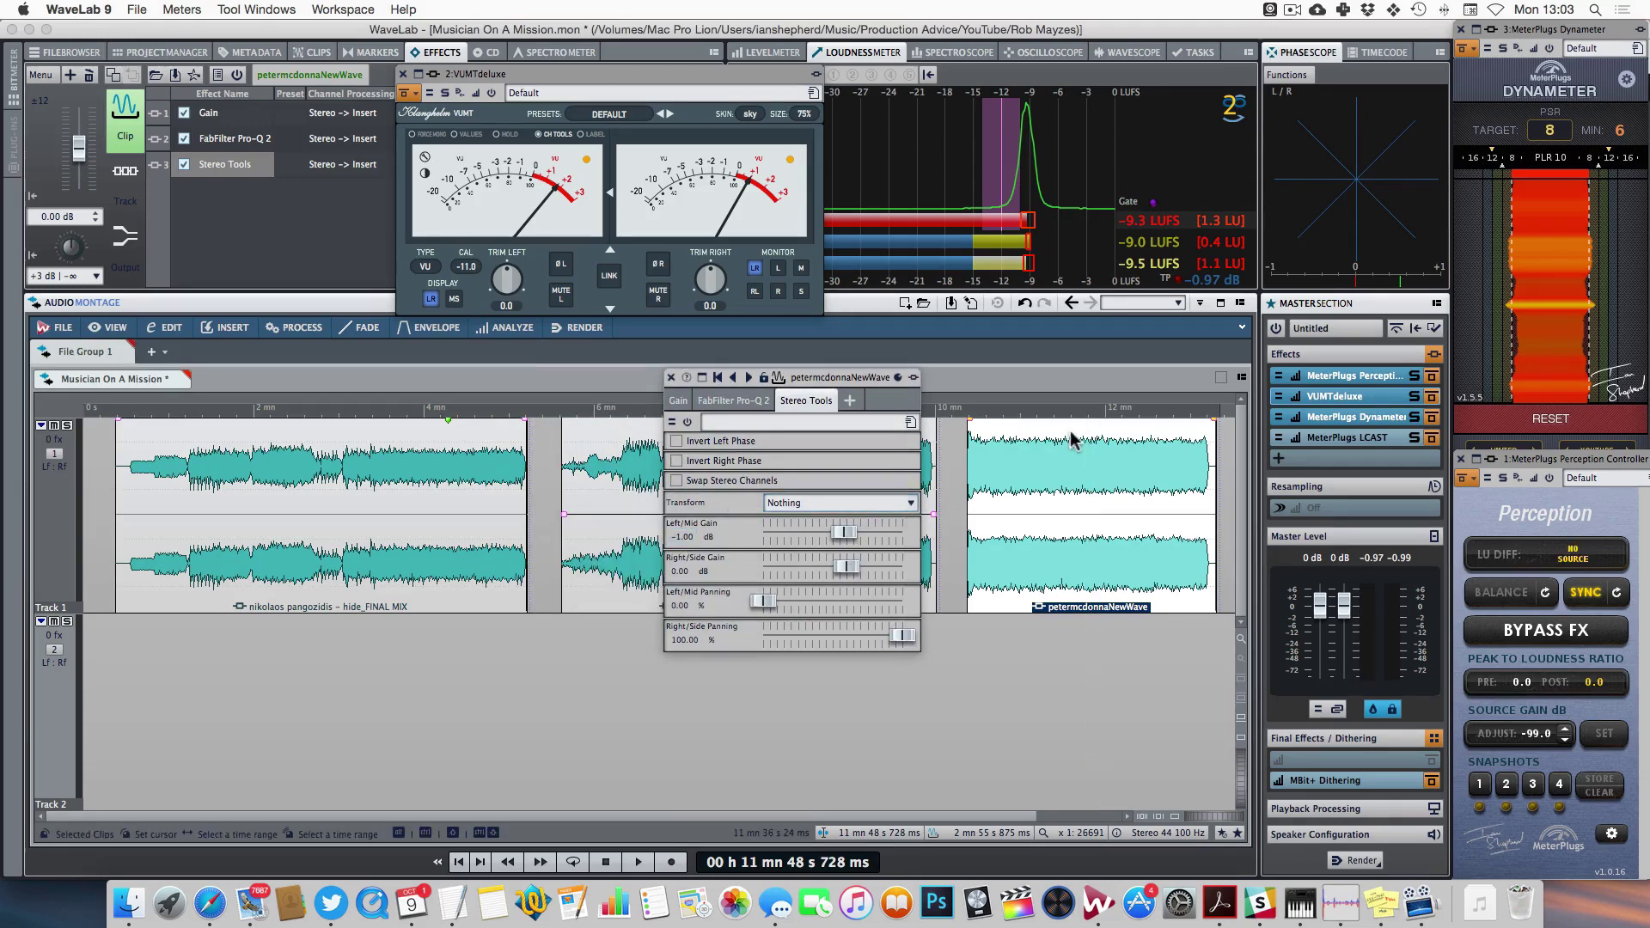
- Play the third clip from around its middle and compare its stereo balance in VUMTdeluxe's M, RL and LR monitor modes
click(1079, 420)
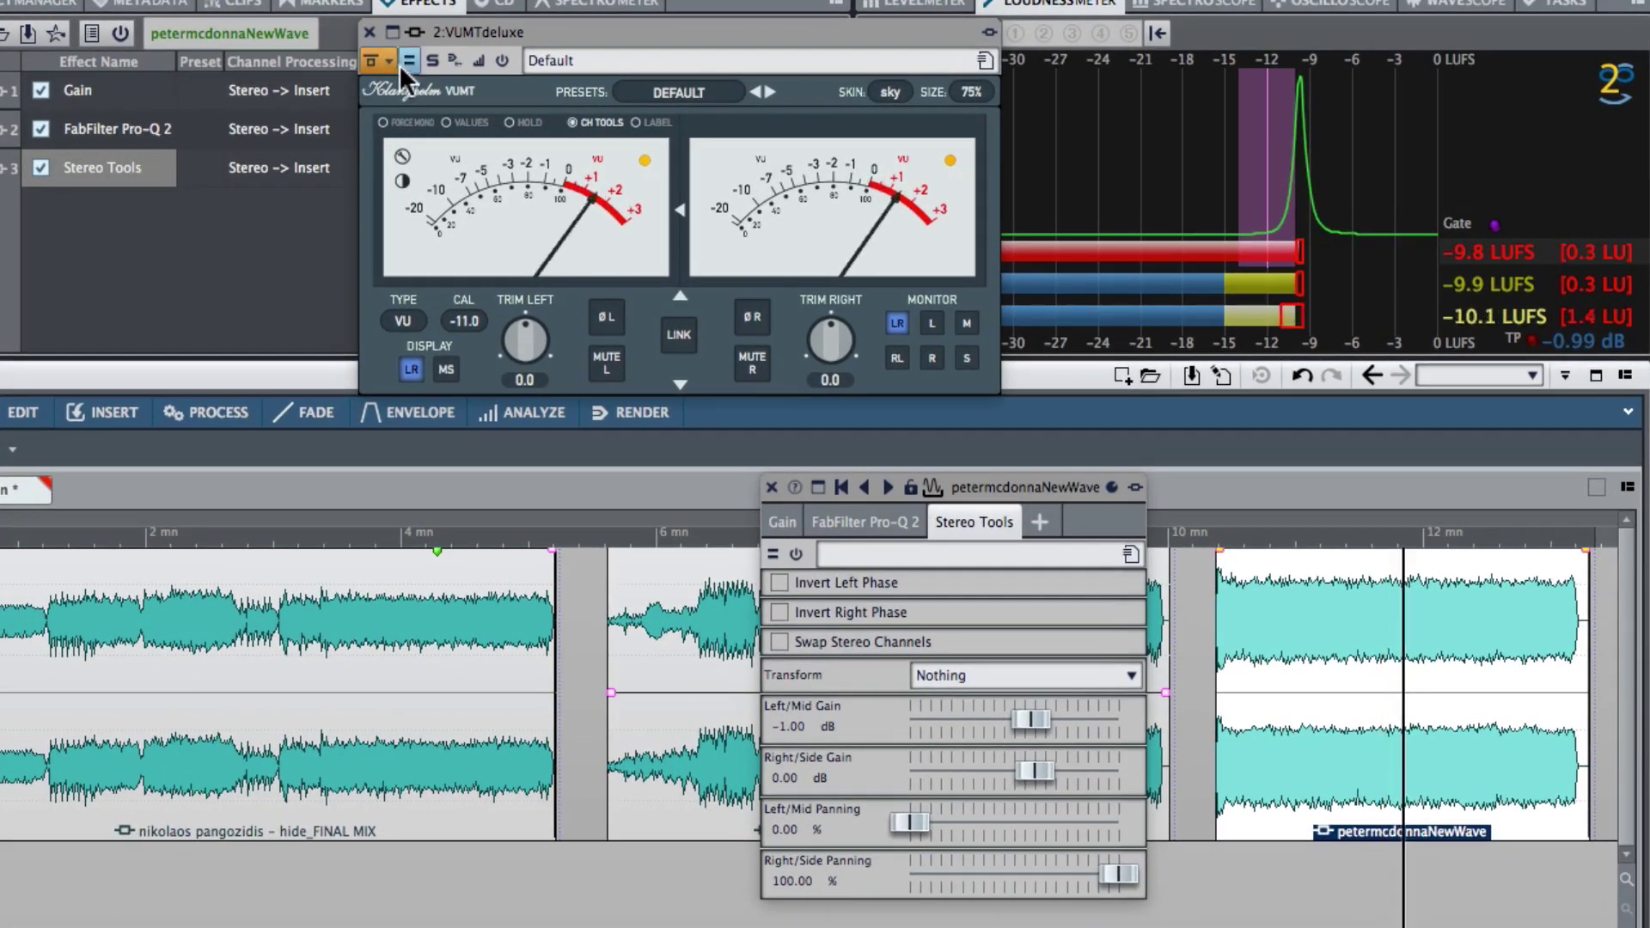
click(966, 324)
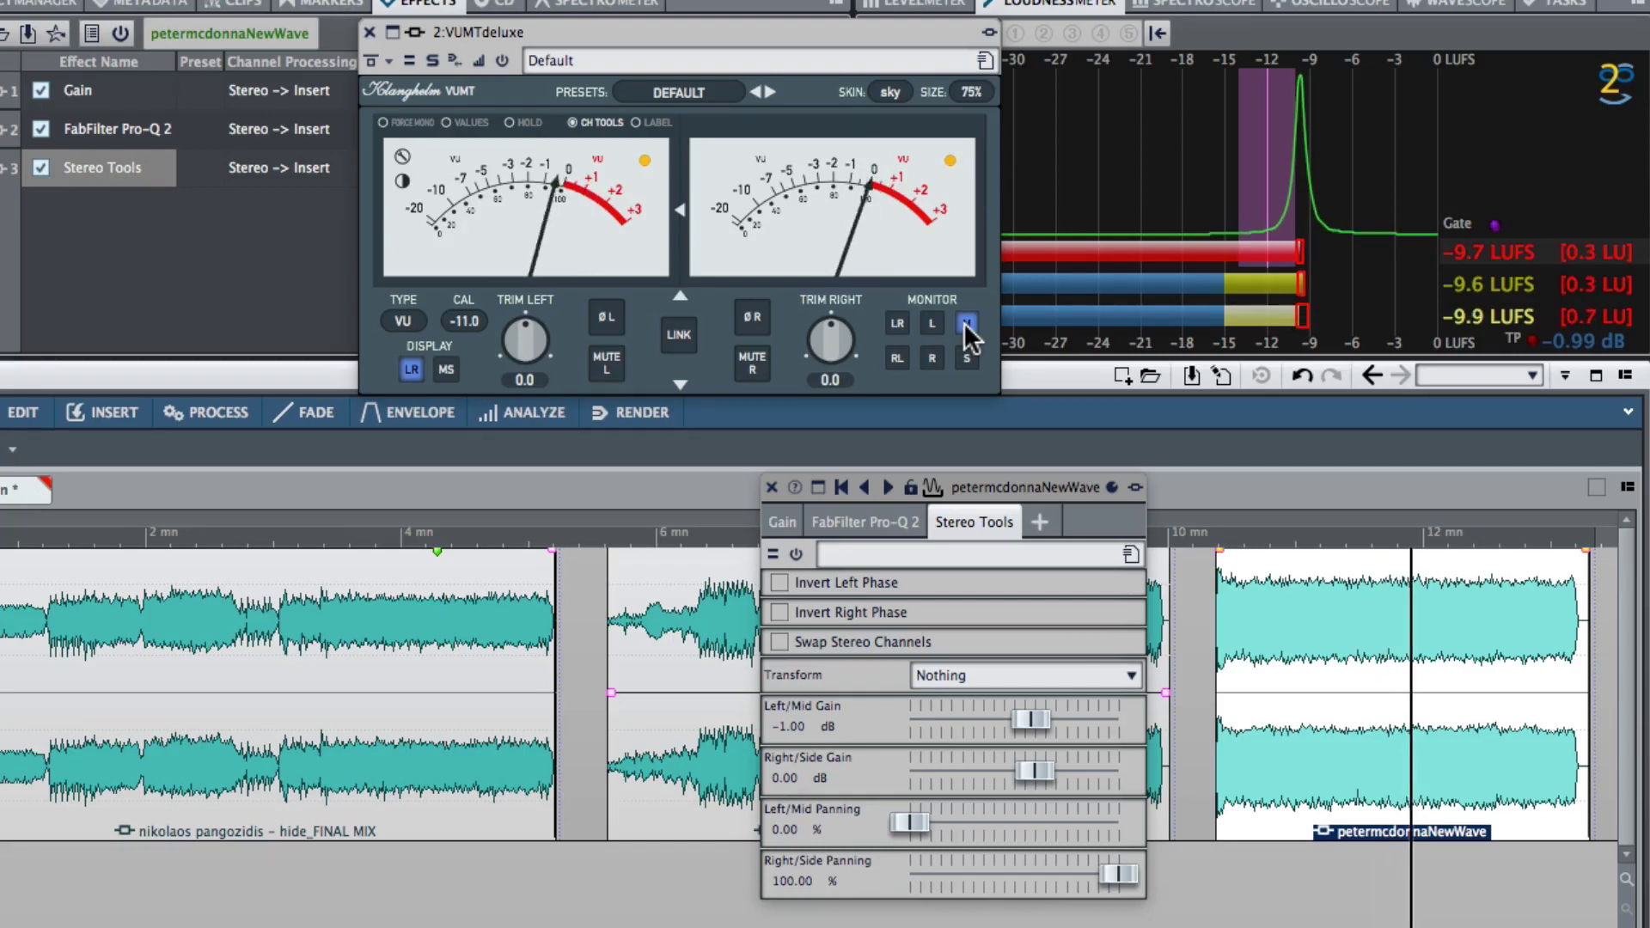
click(966, 323)
click(896, 358)
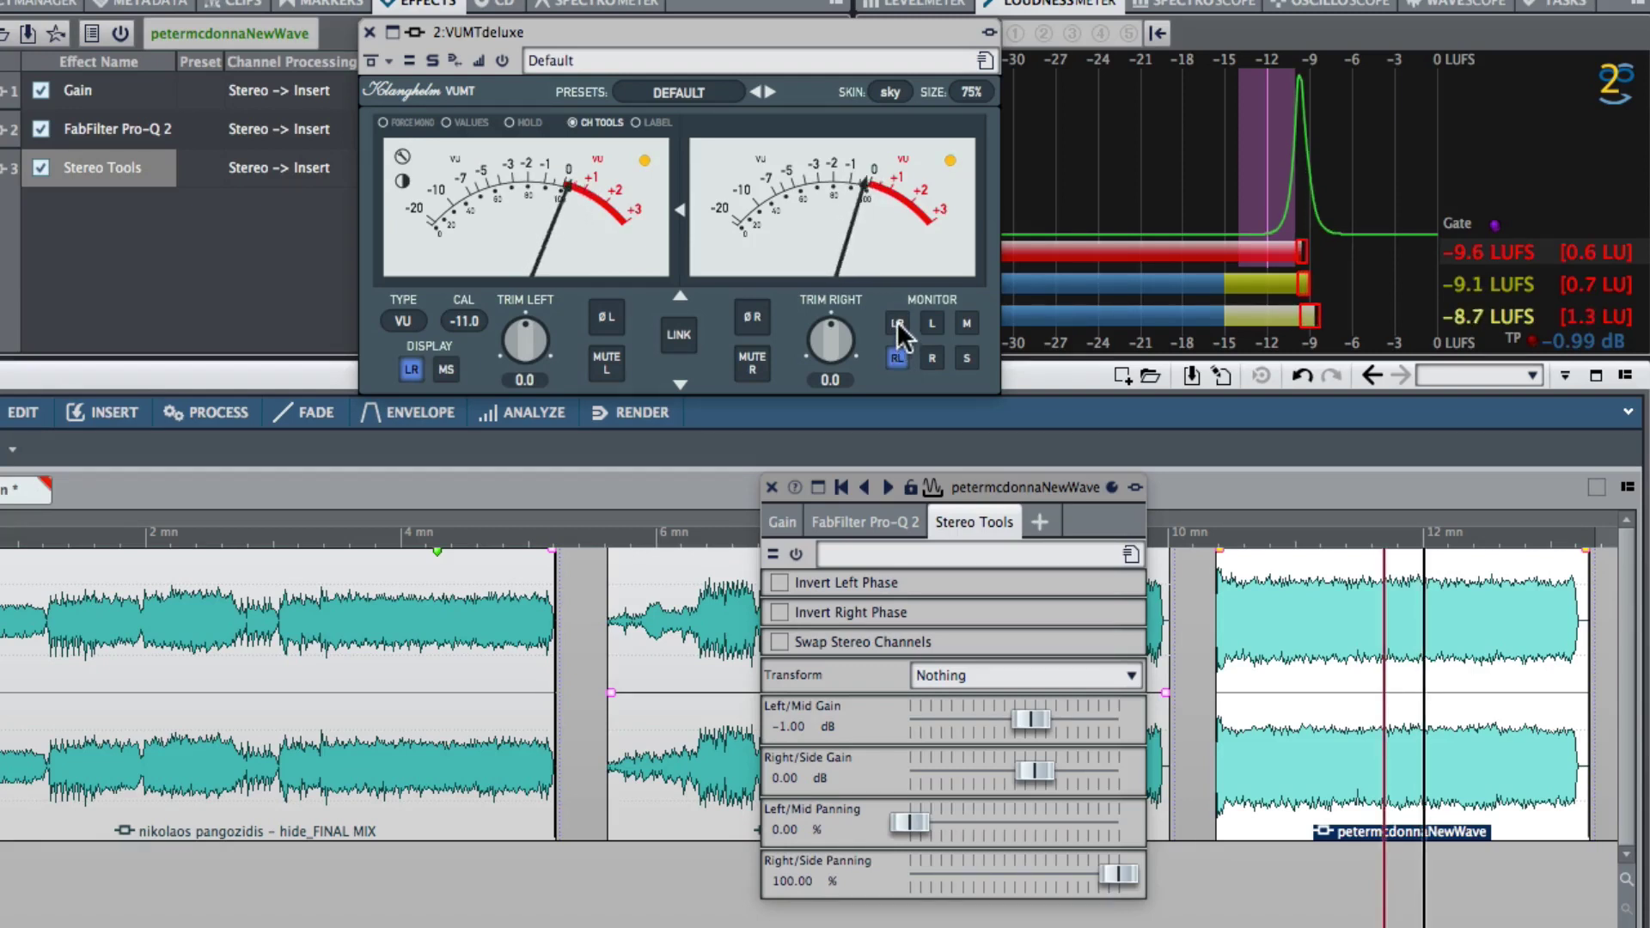
click(897, 326)
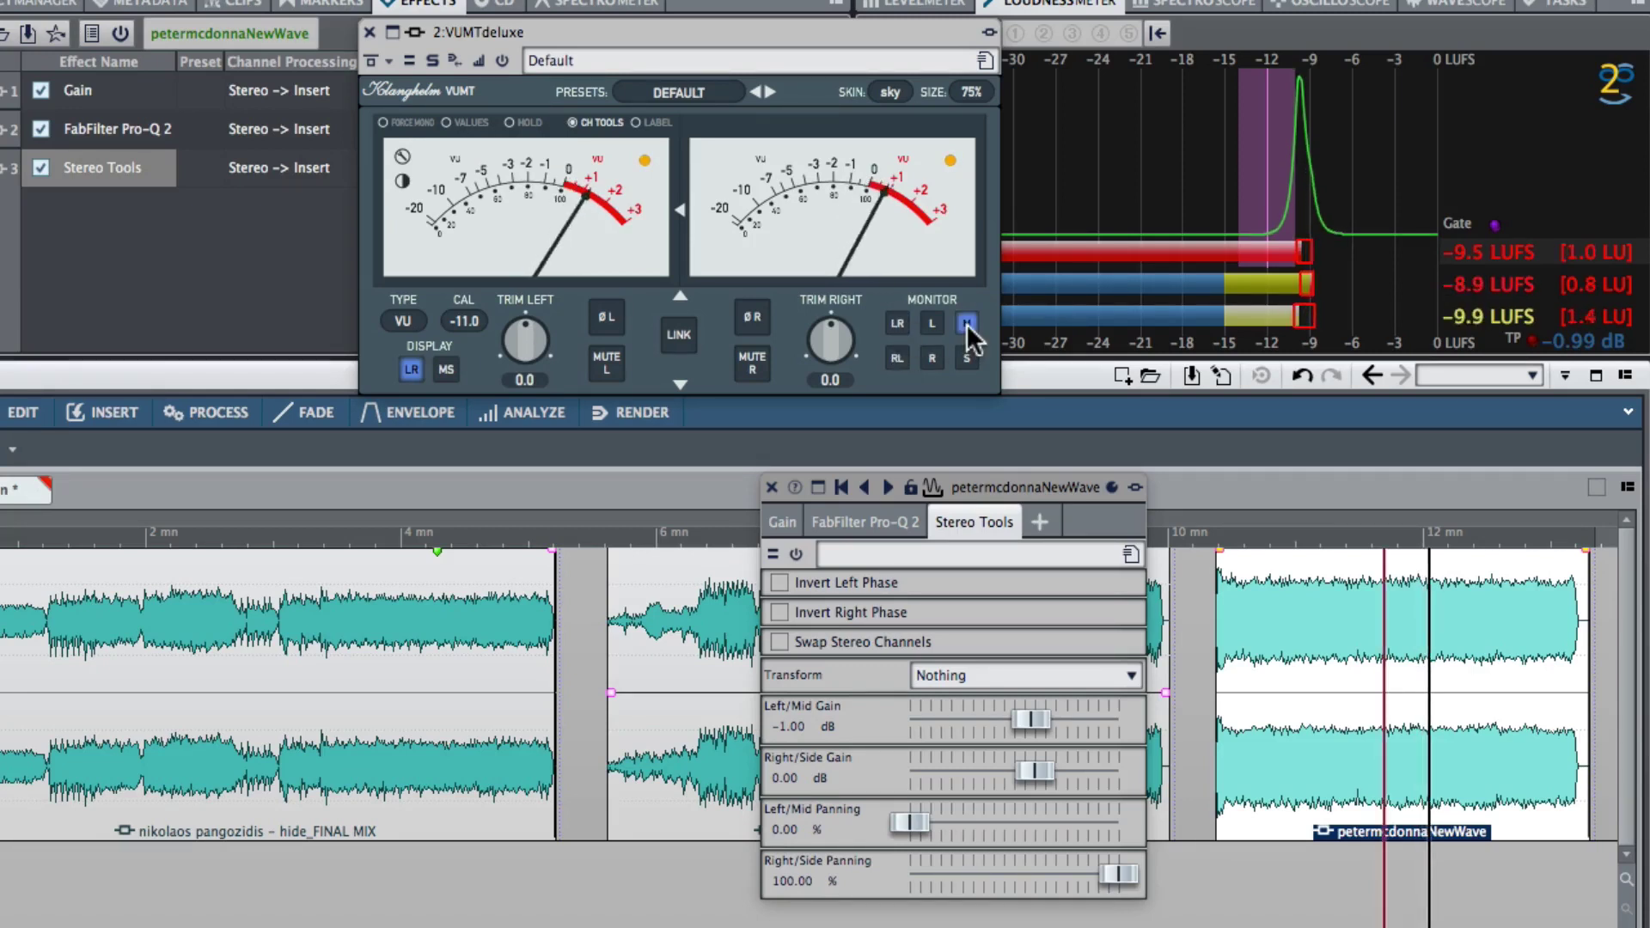
- Set the third clip's Left/Mid Gain in Stereo Tools to -1.5 dB and compare VUMTdeluxe's M monitoring with LR
double_click(796, 722)
text(-1)
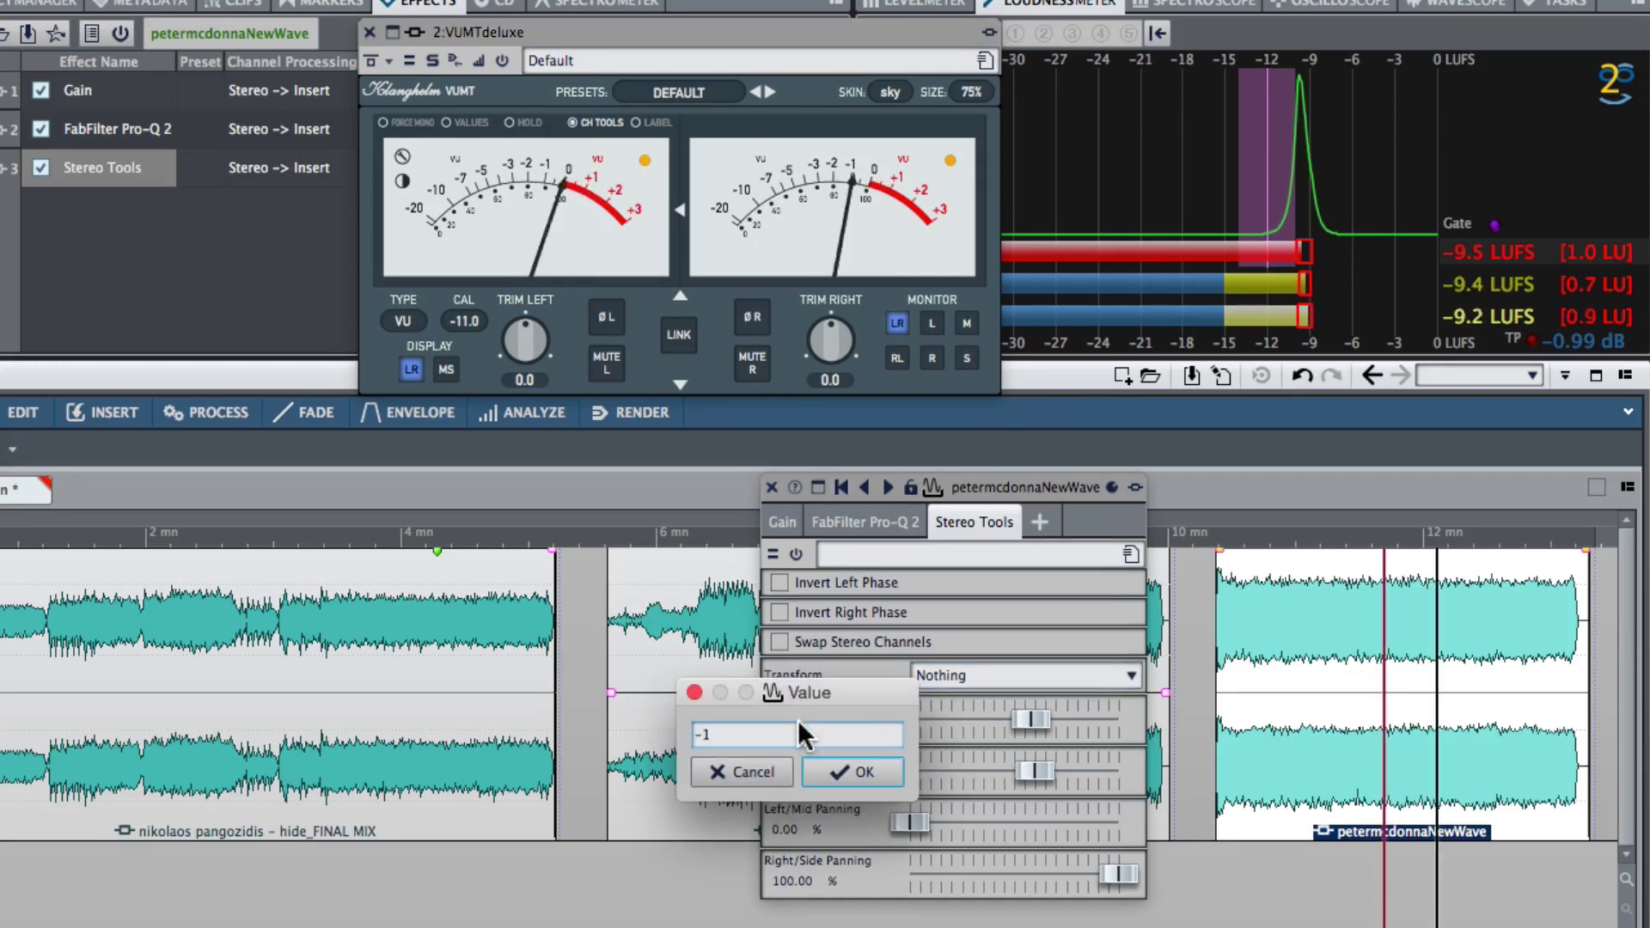
text(.5)
key(Return)
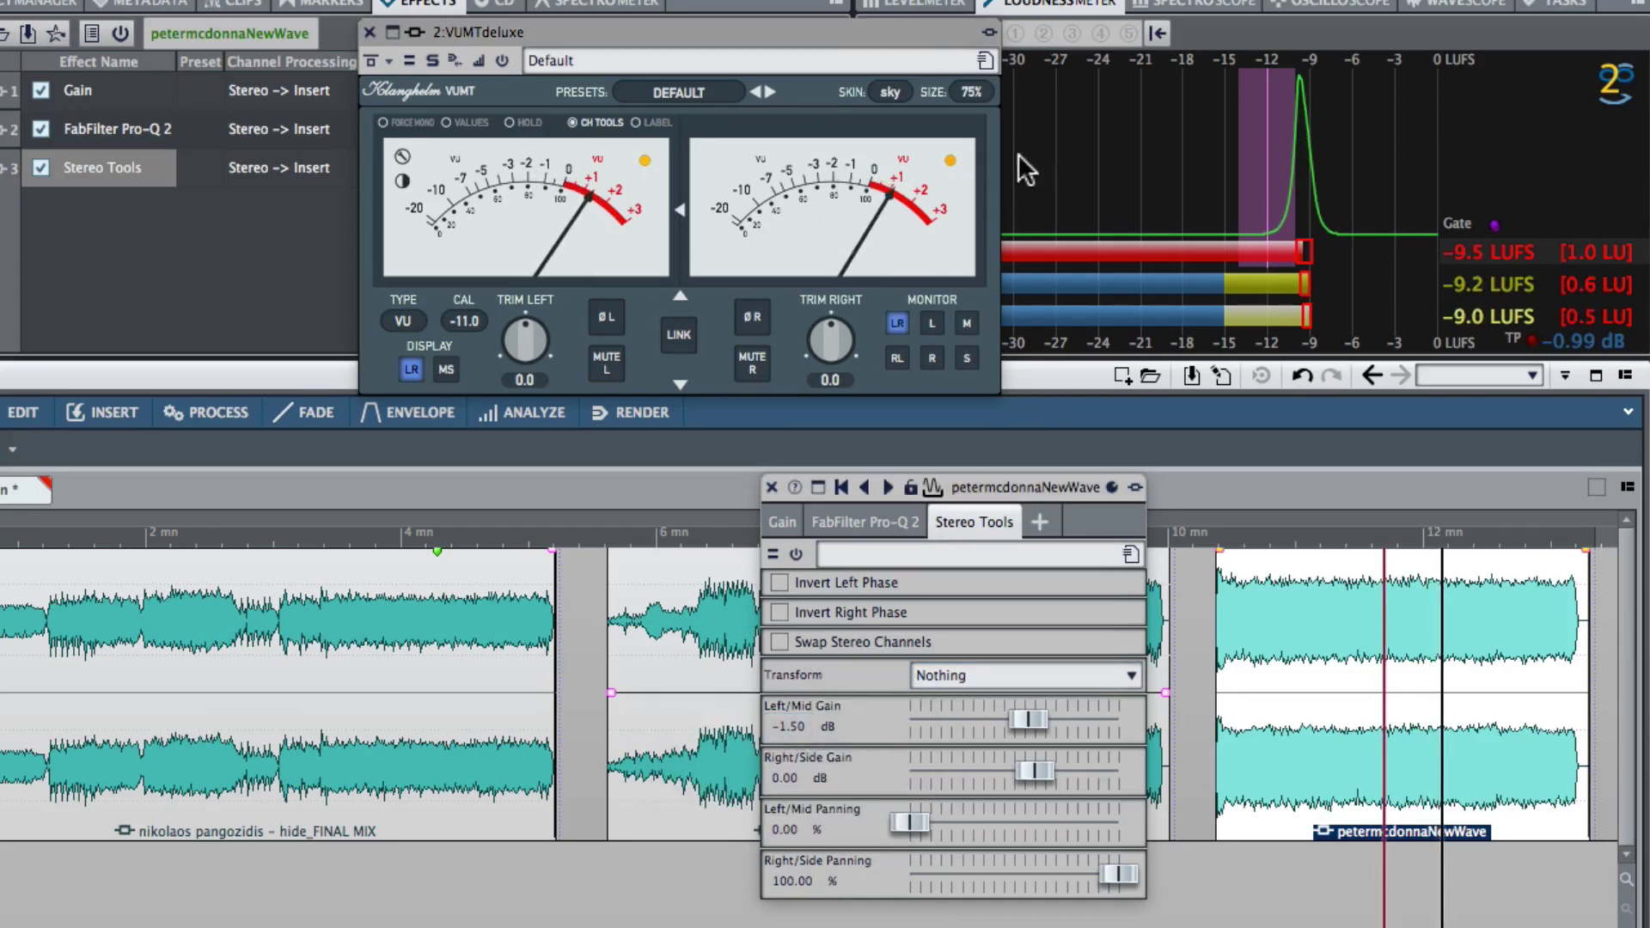
click(969, 323)
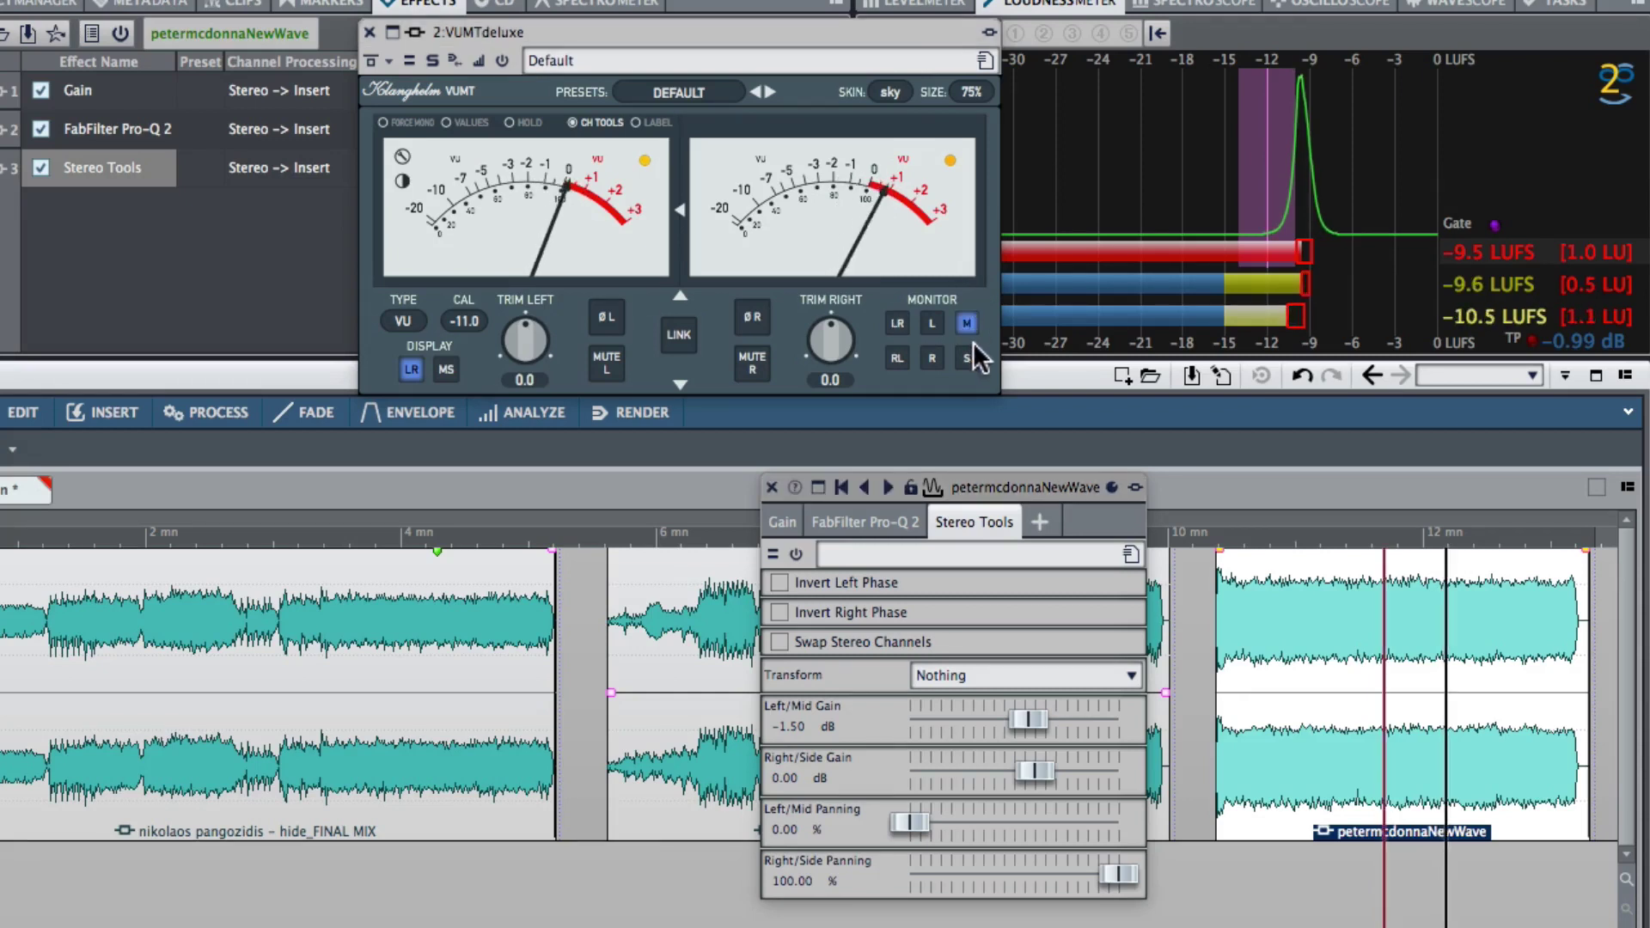
click(967, 325)
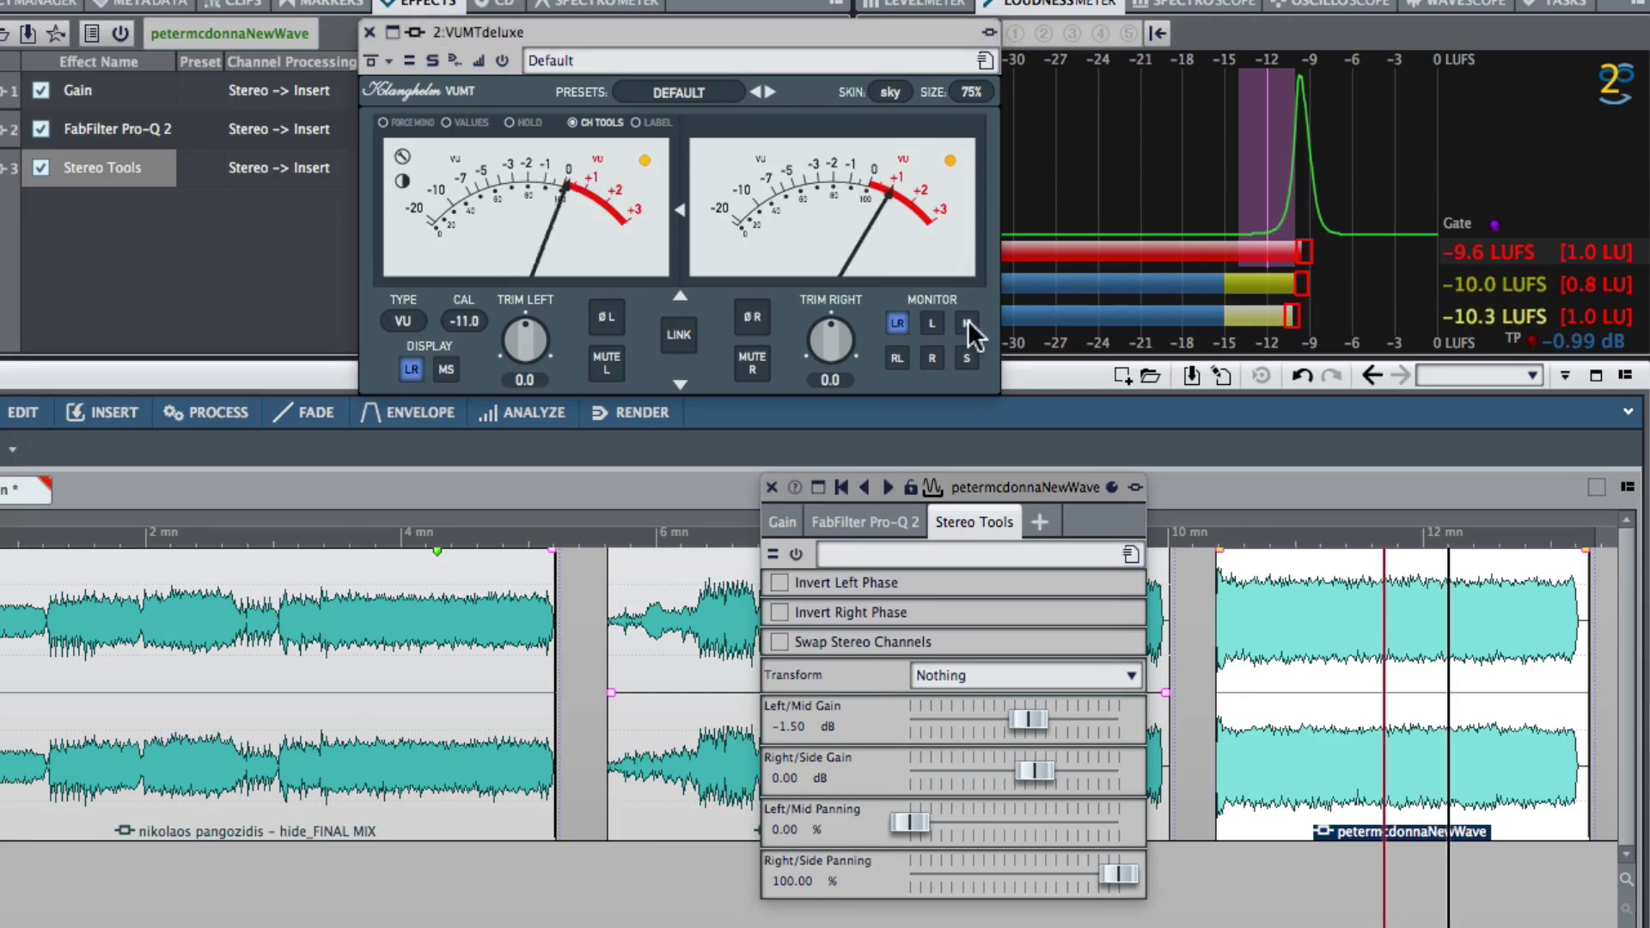
- Compare the third clip in VUMTdeluxe's RL and LR monitor modes, and set its Left/Mid Gain in Stereo Tools to -1.25 dB
click(896, 357)
click(896, 326)
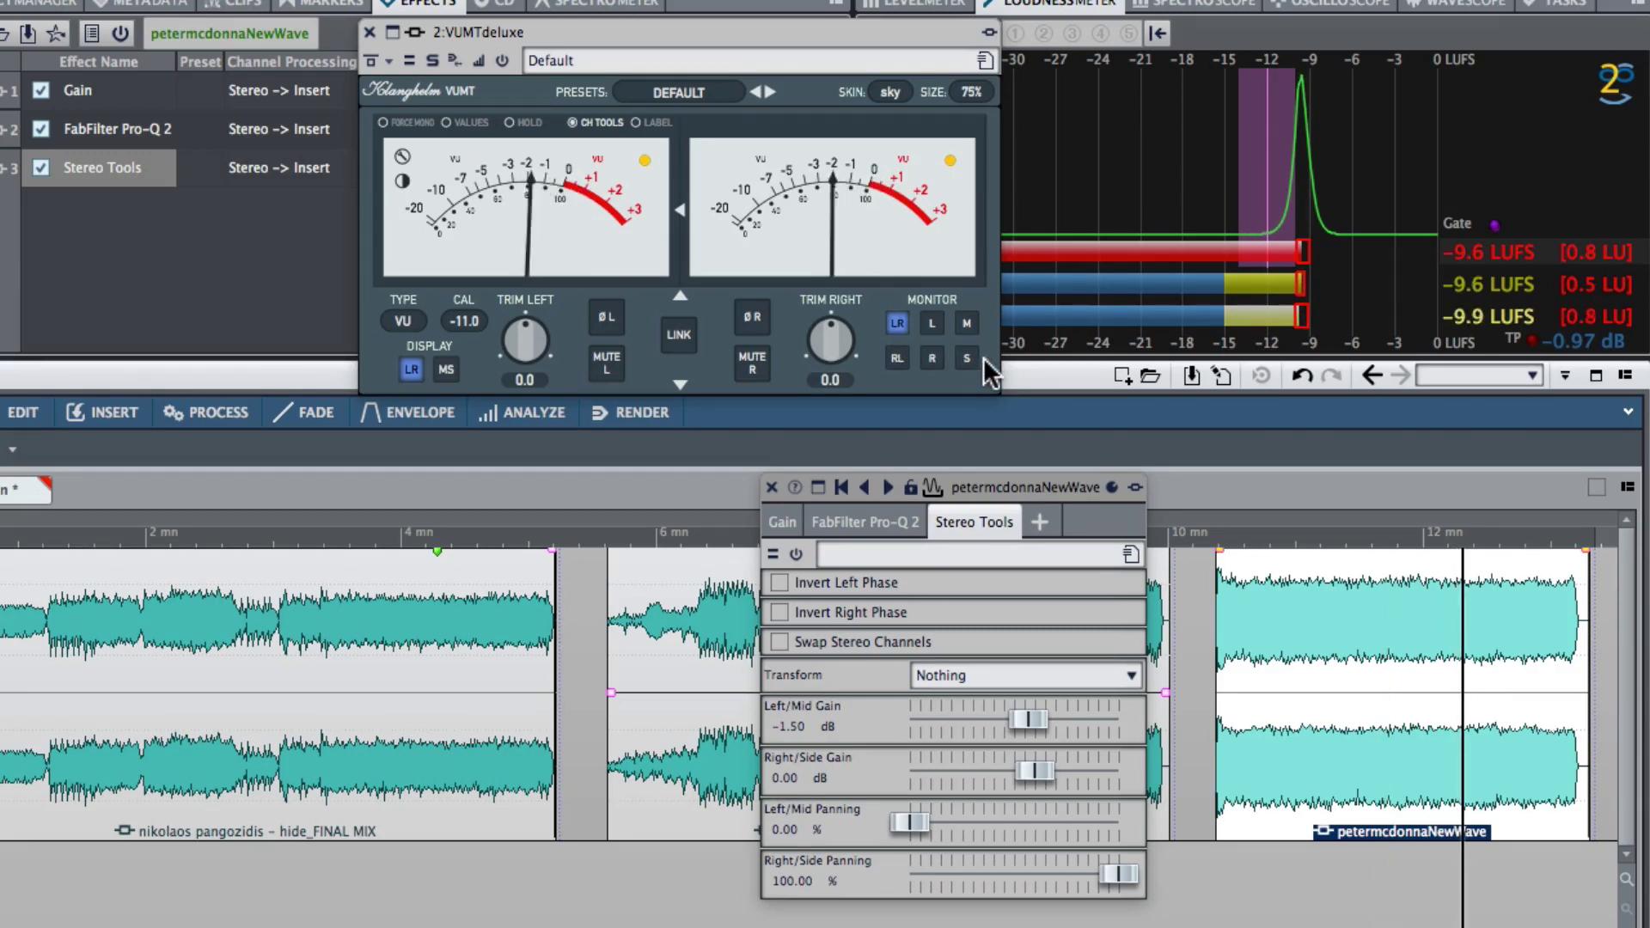
double_click(795, 721)
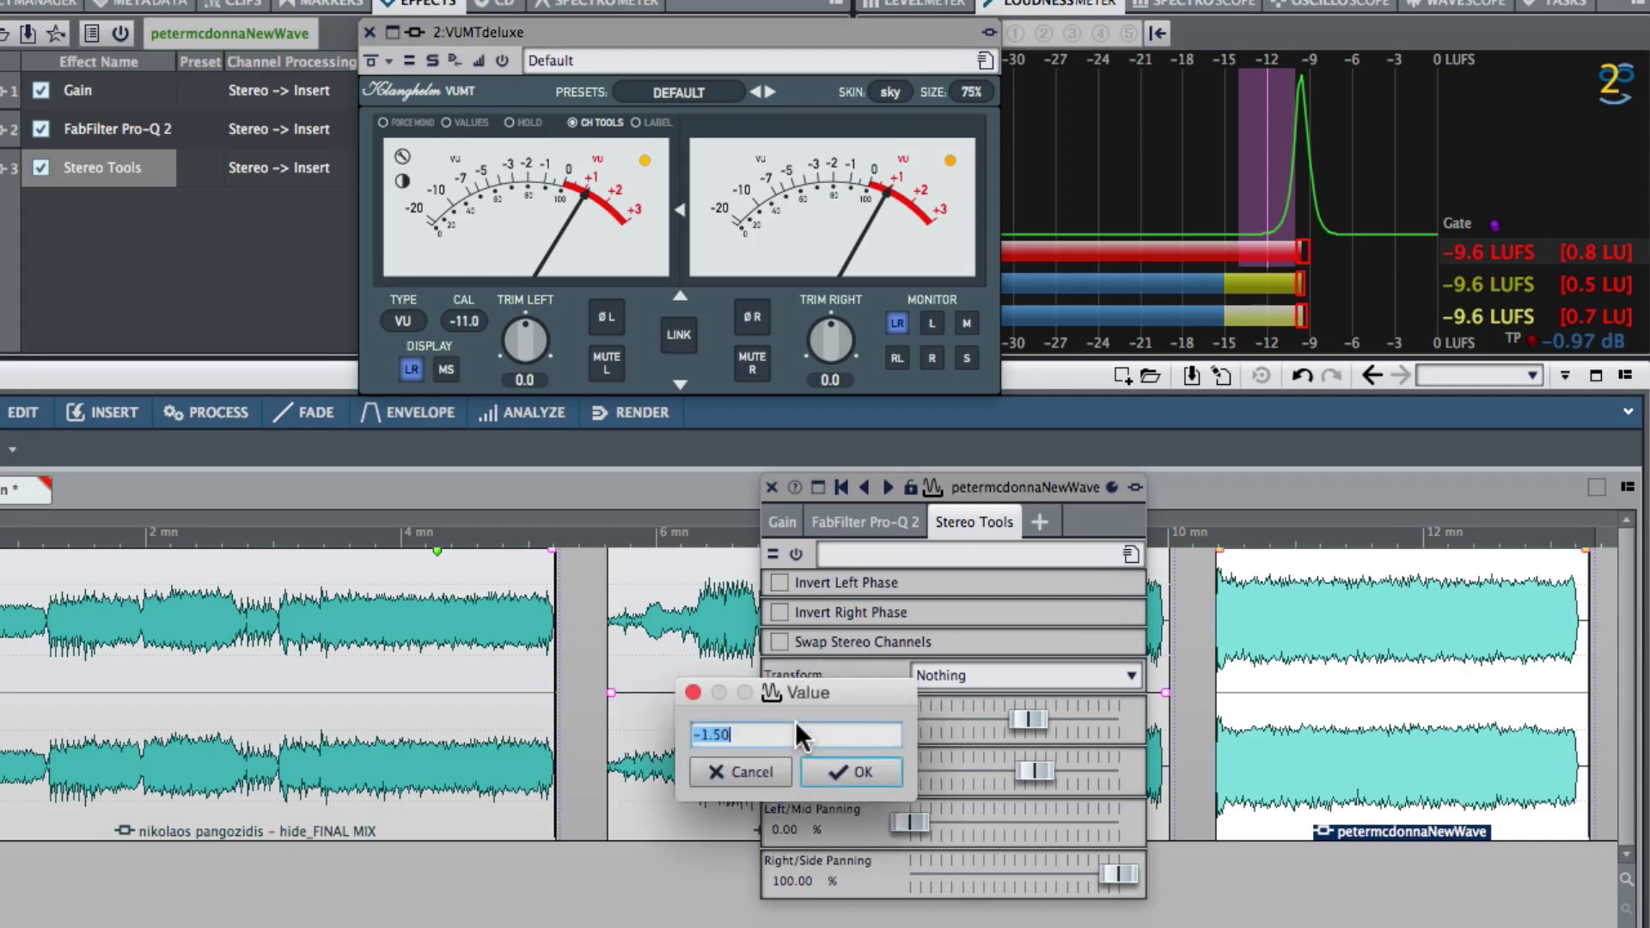
text(-1.2)
key(Return)
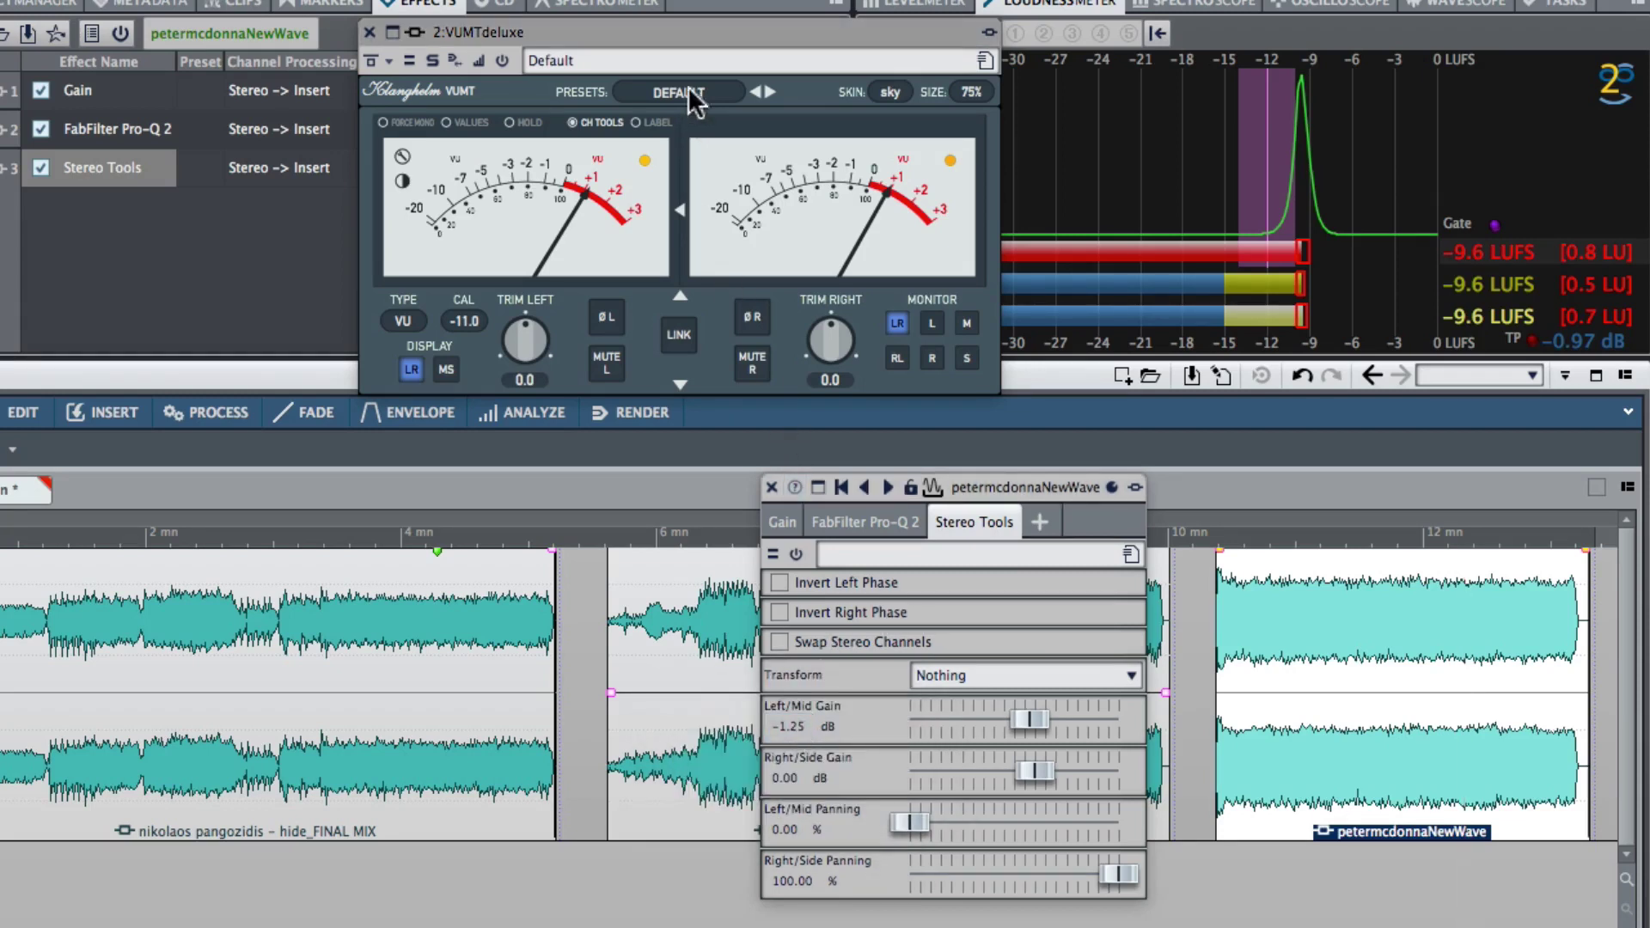
- Switch VUMTdeluxe's monitoring to M and back to LR, and close the third clip's effect window
click(627, 29)
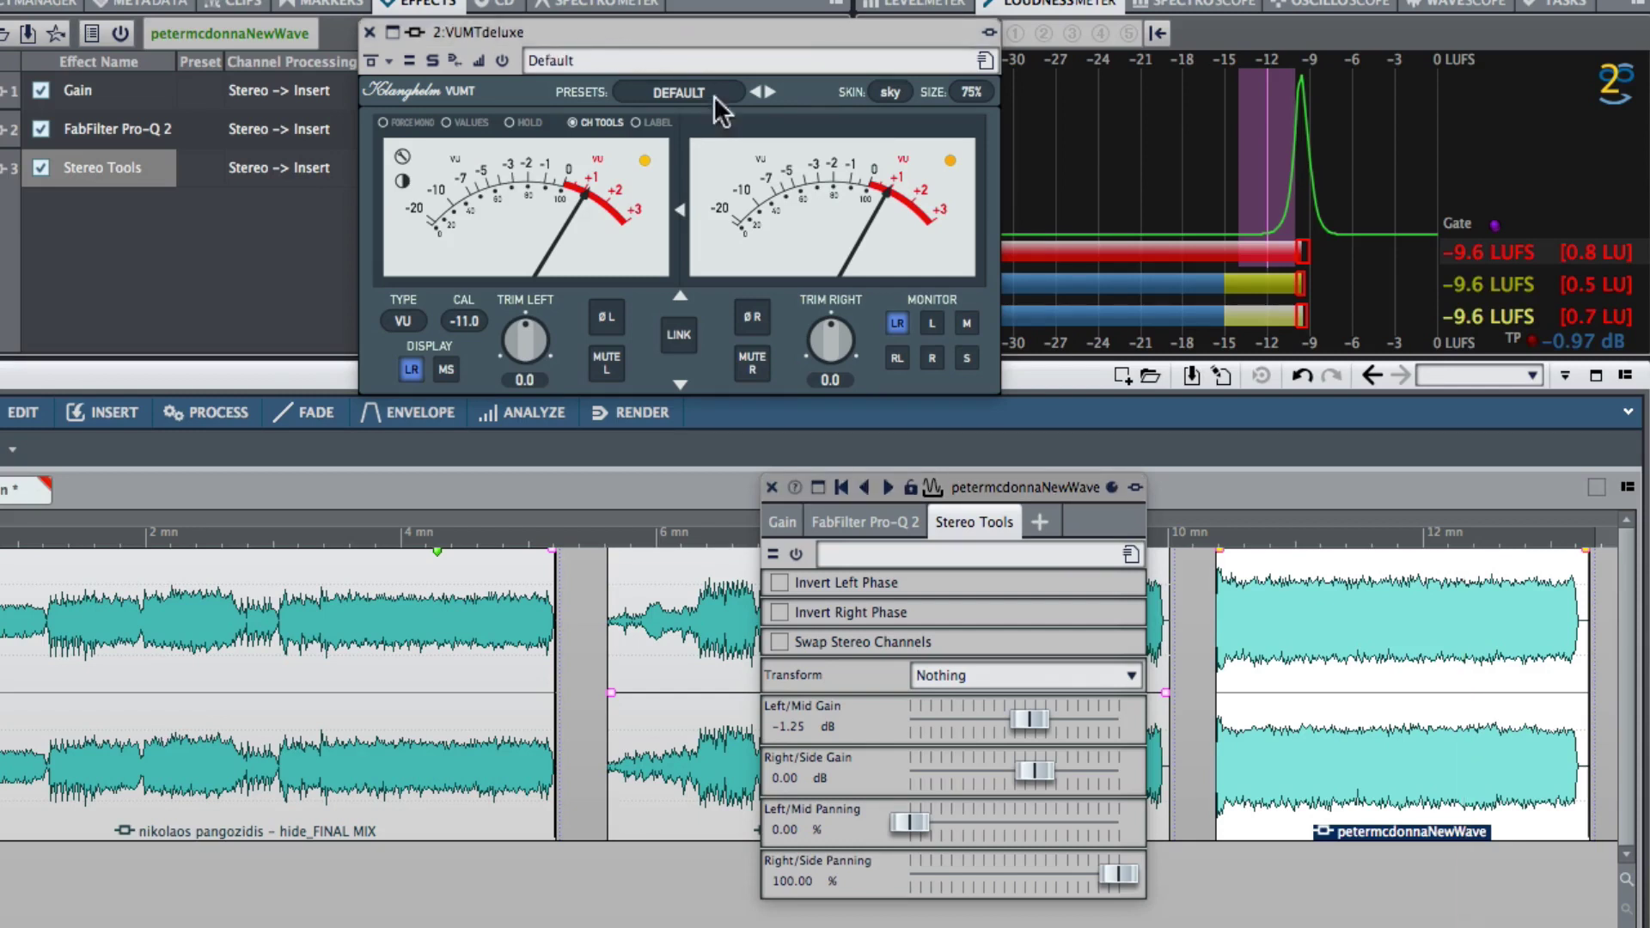
click(967, 325)
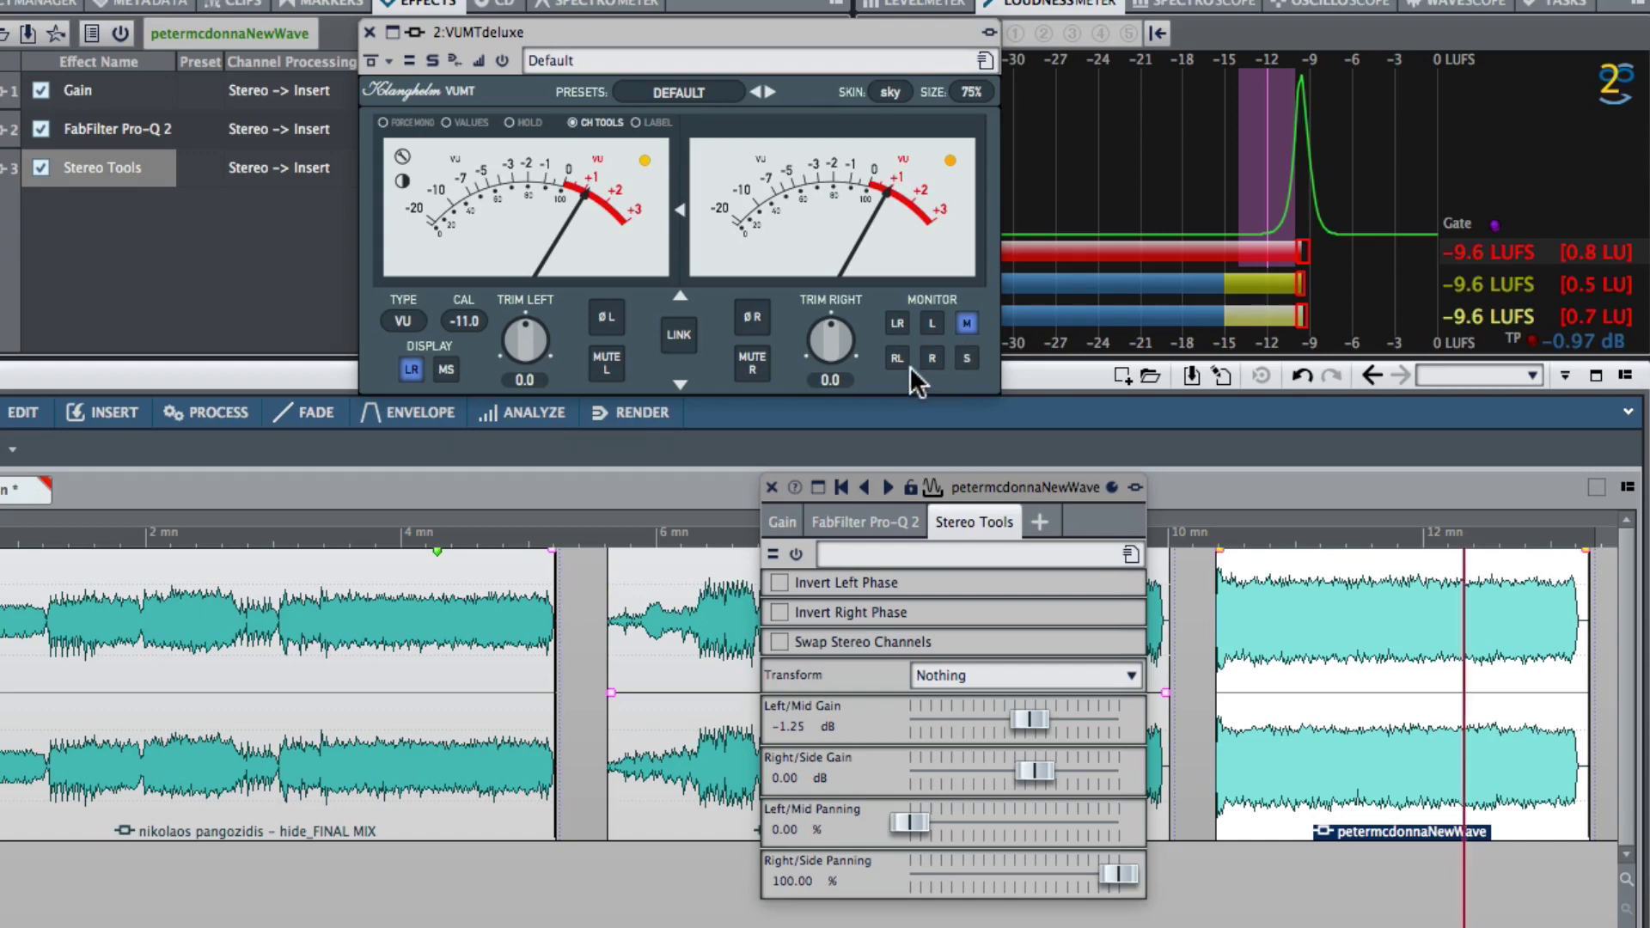
click(931, 323)
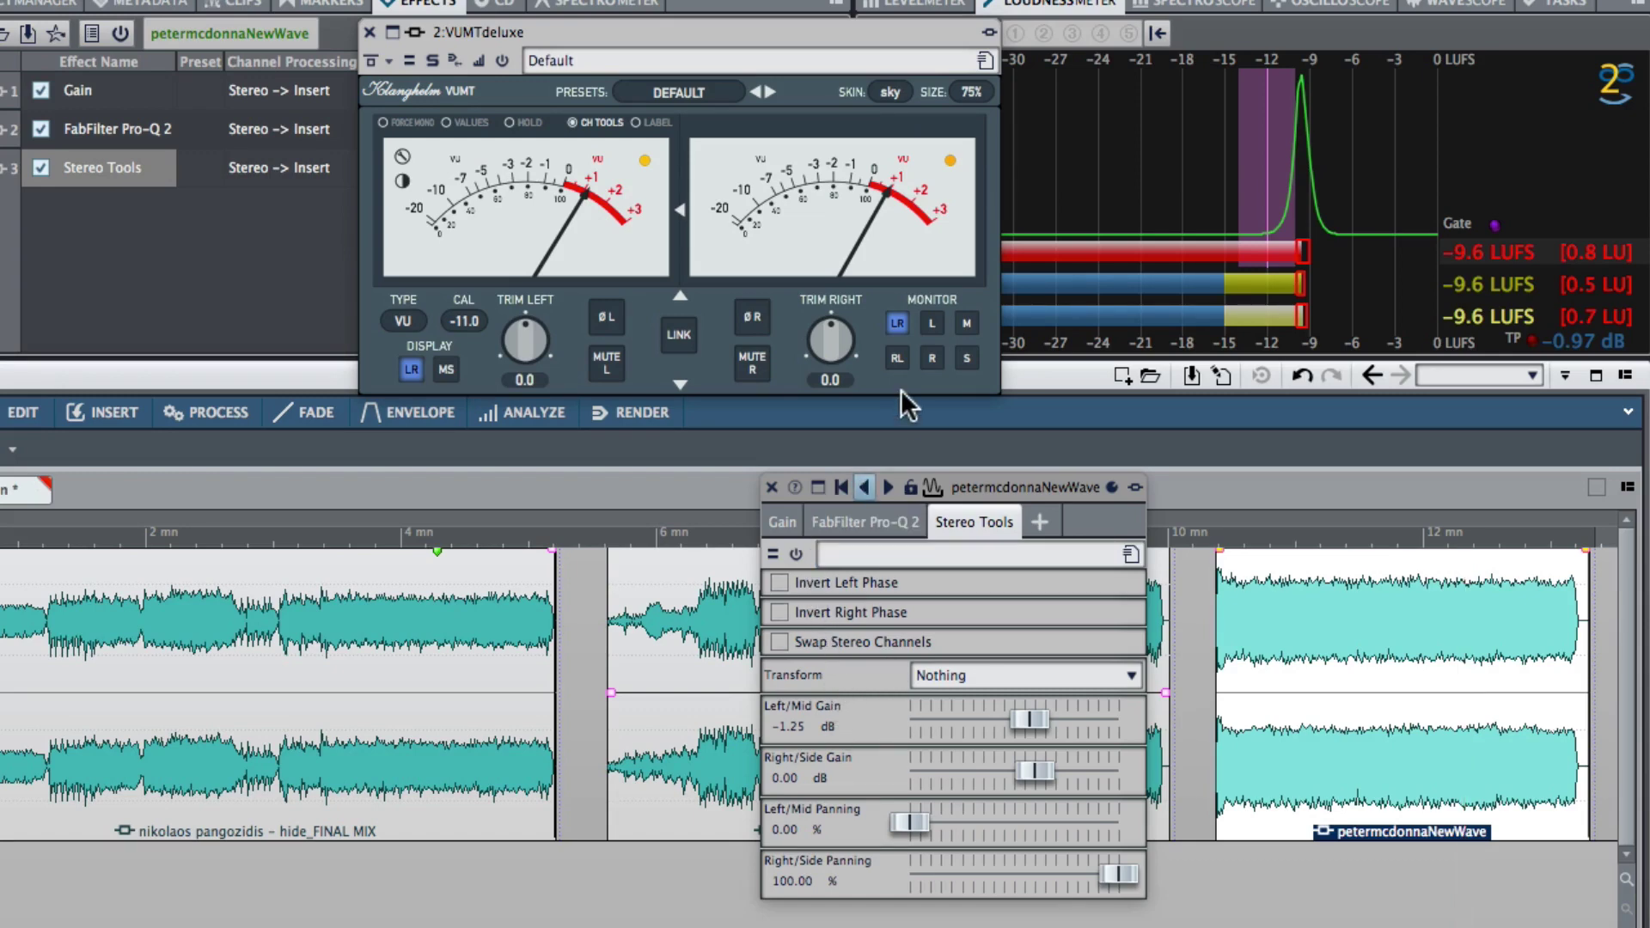
click(364, 62)
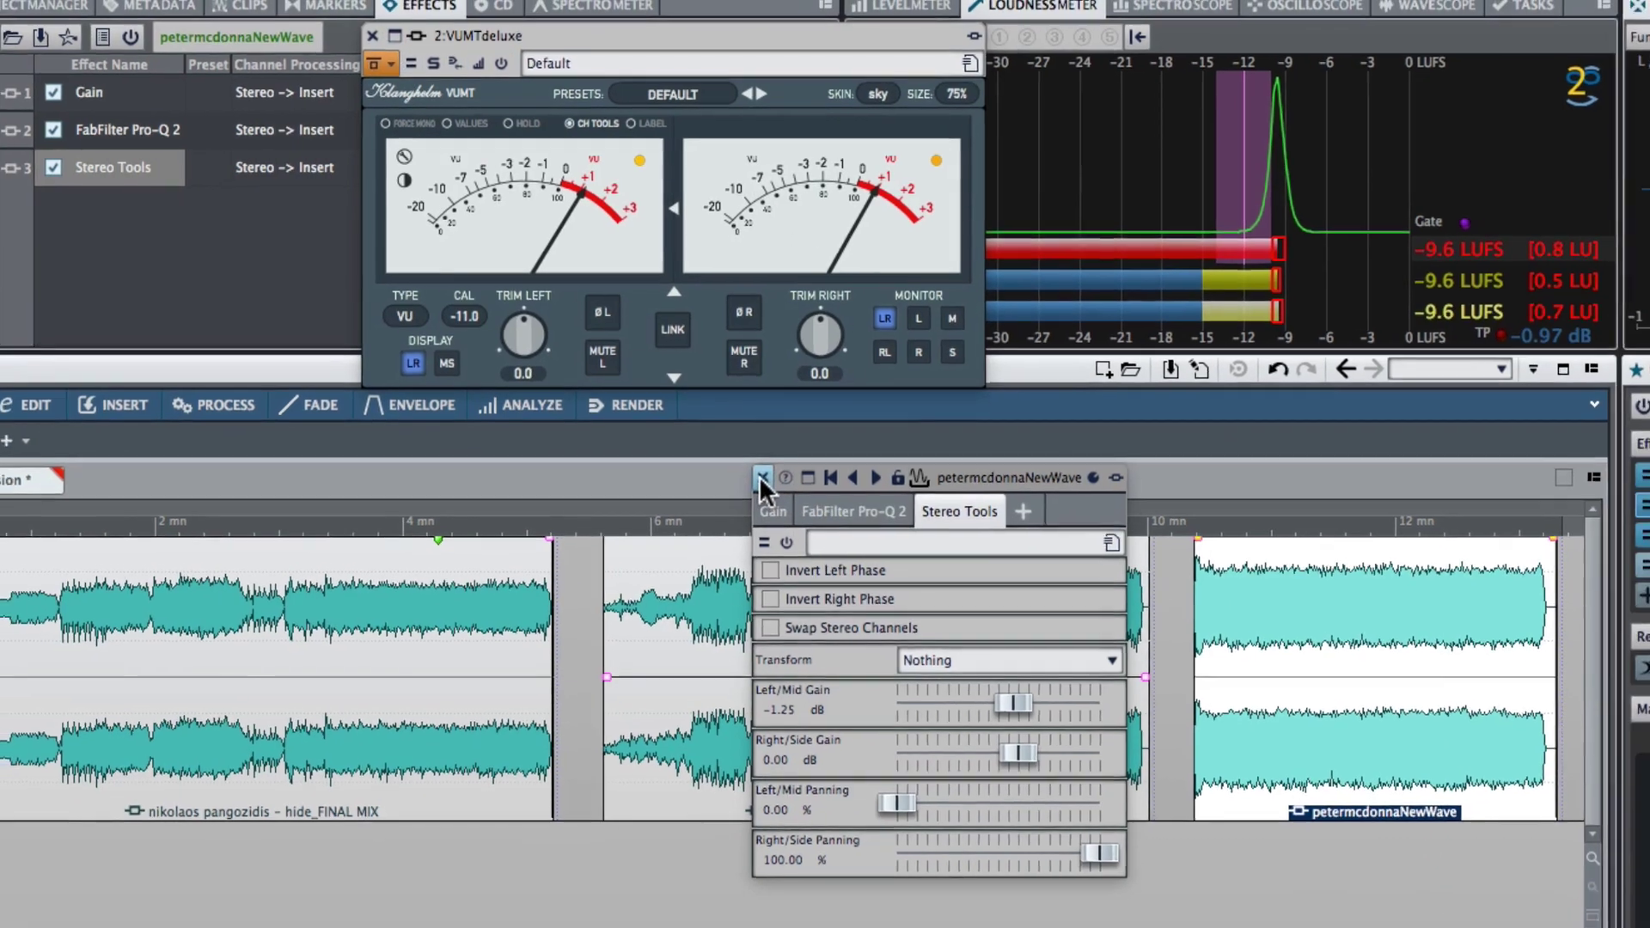
click(772, 487)
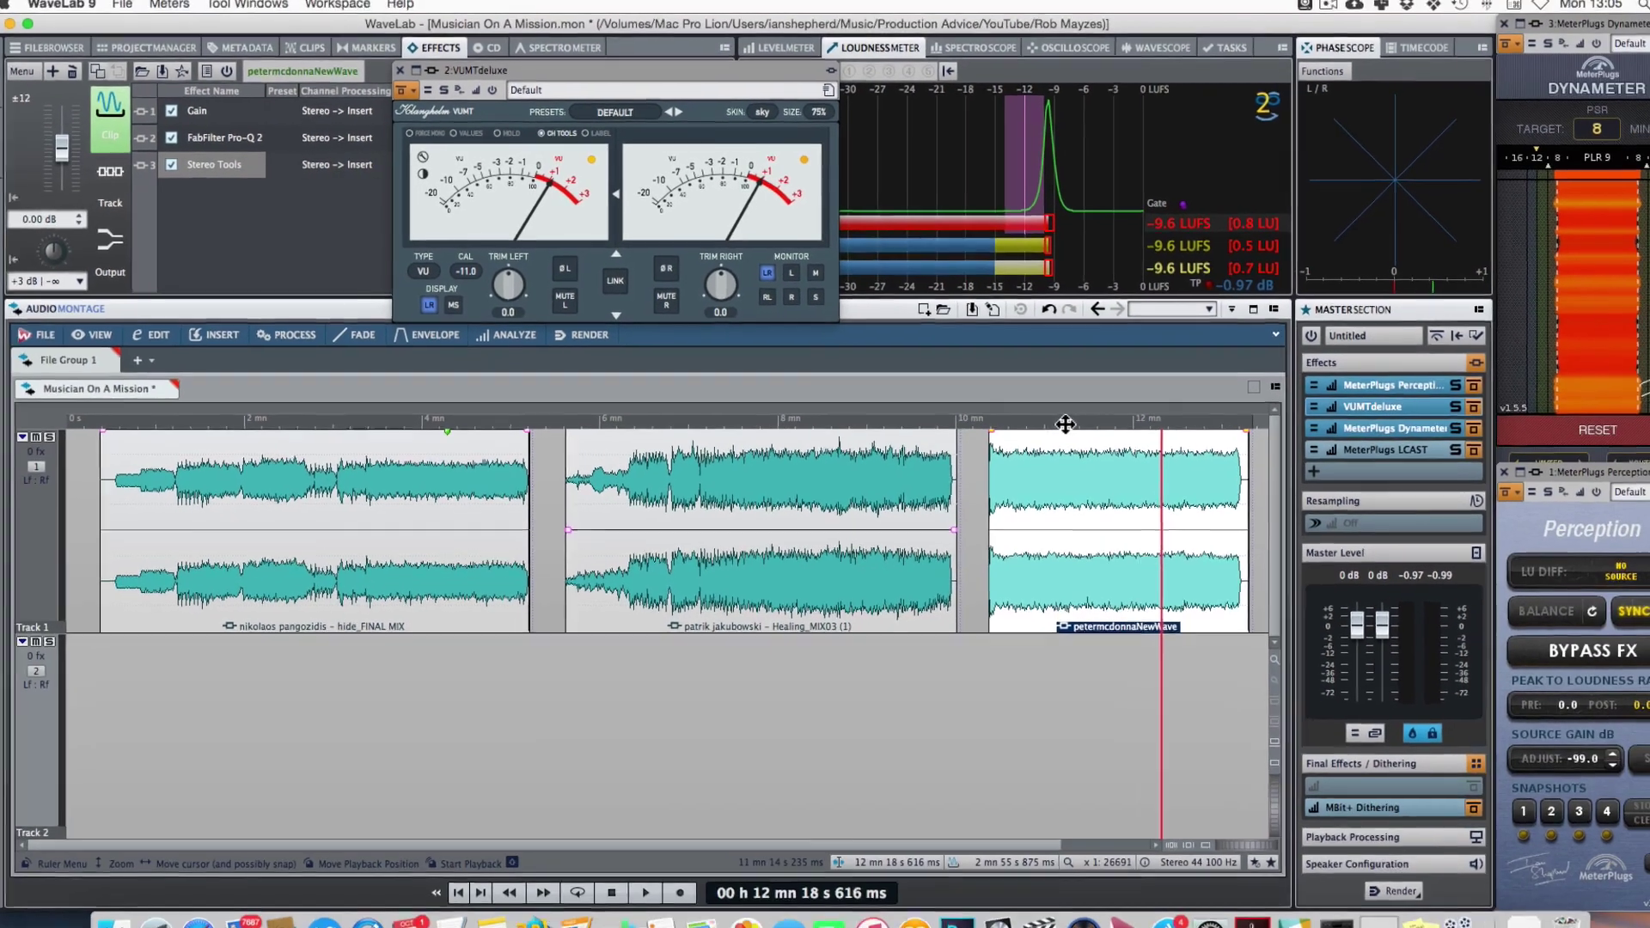
- Play sections of the third, second and first songs in turn to compare how they sound together, and stop playback
click(1069, 425)
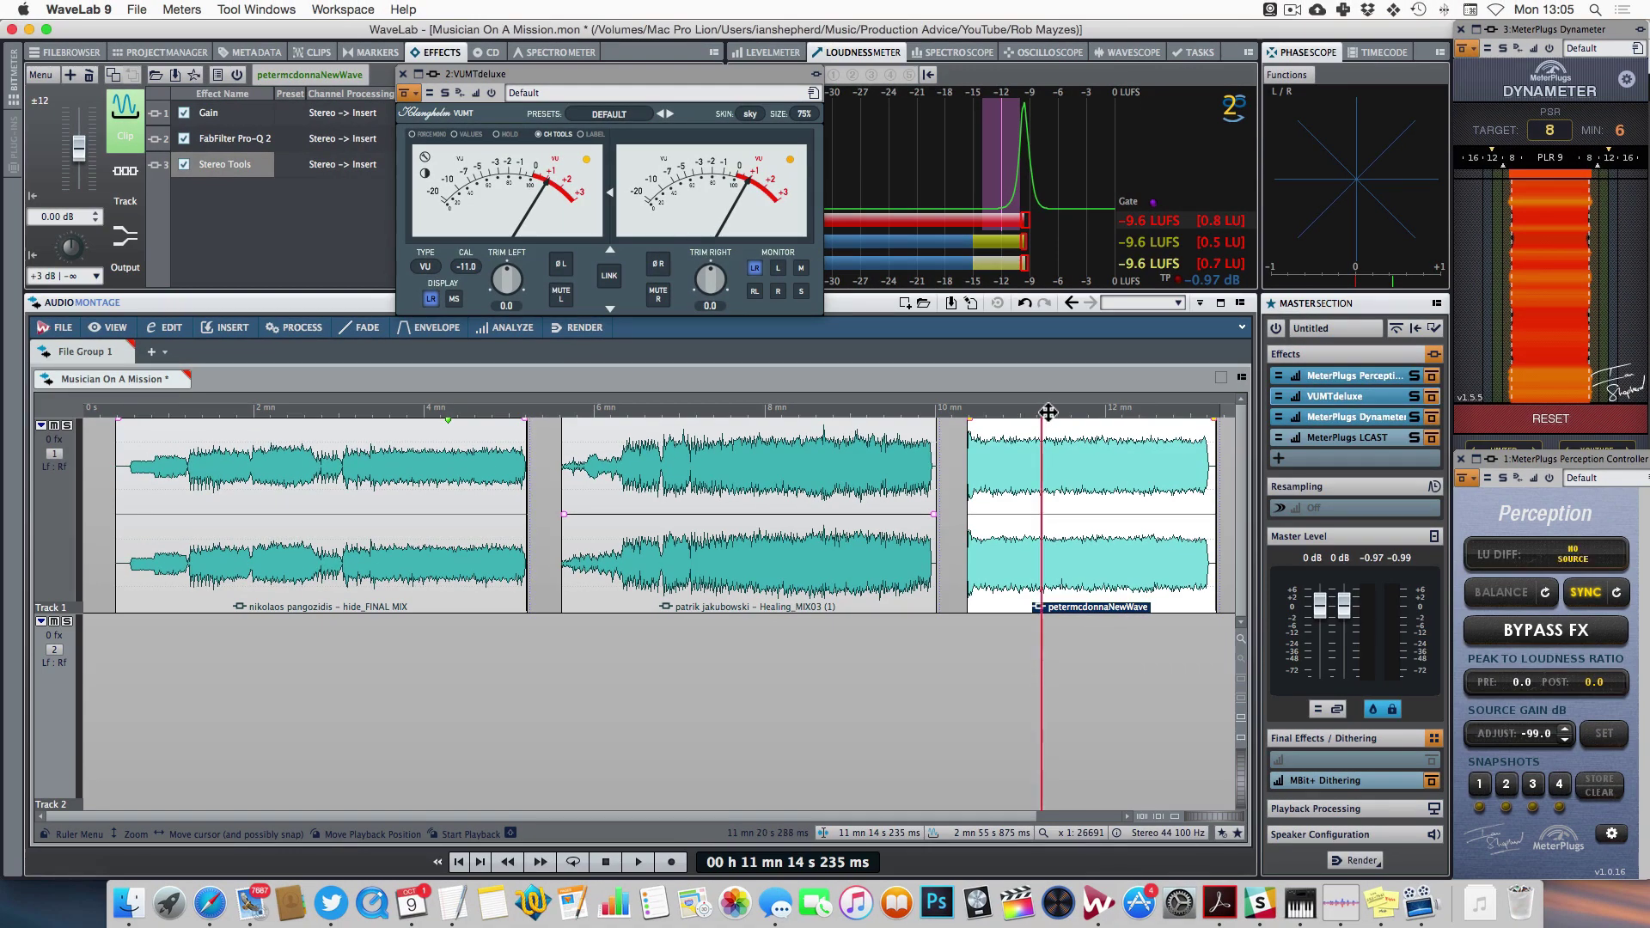
double_click(1111, 417)
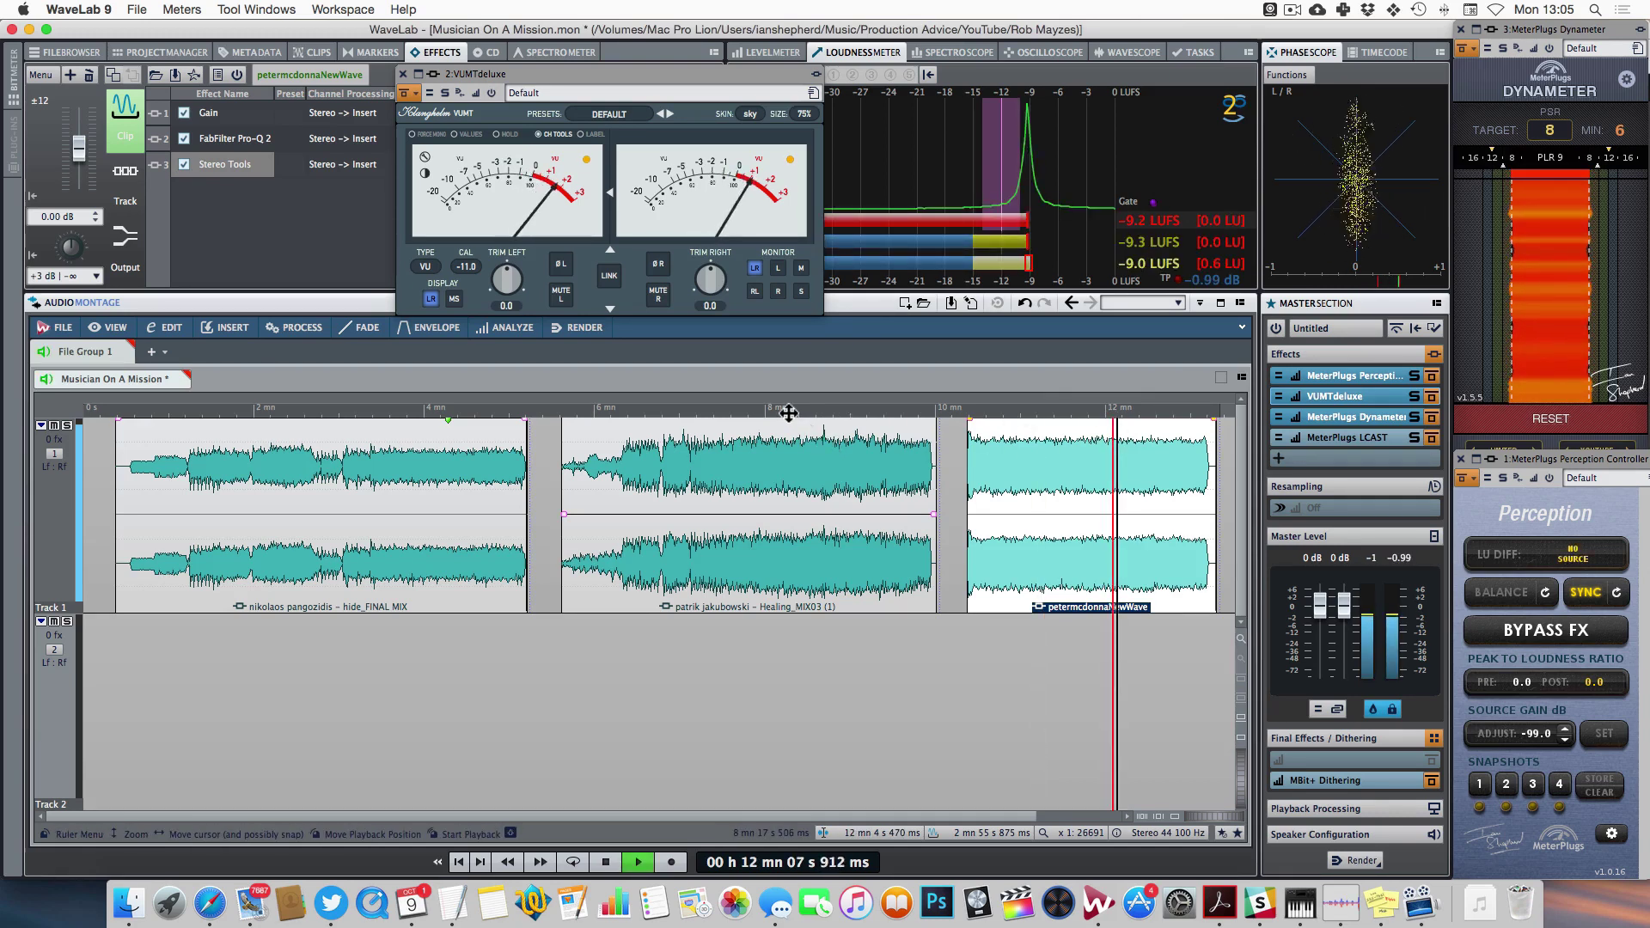
double_click(788, 413)
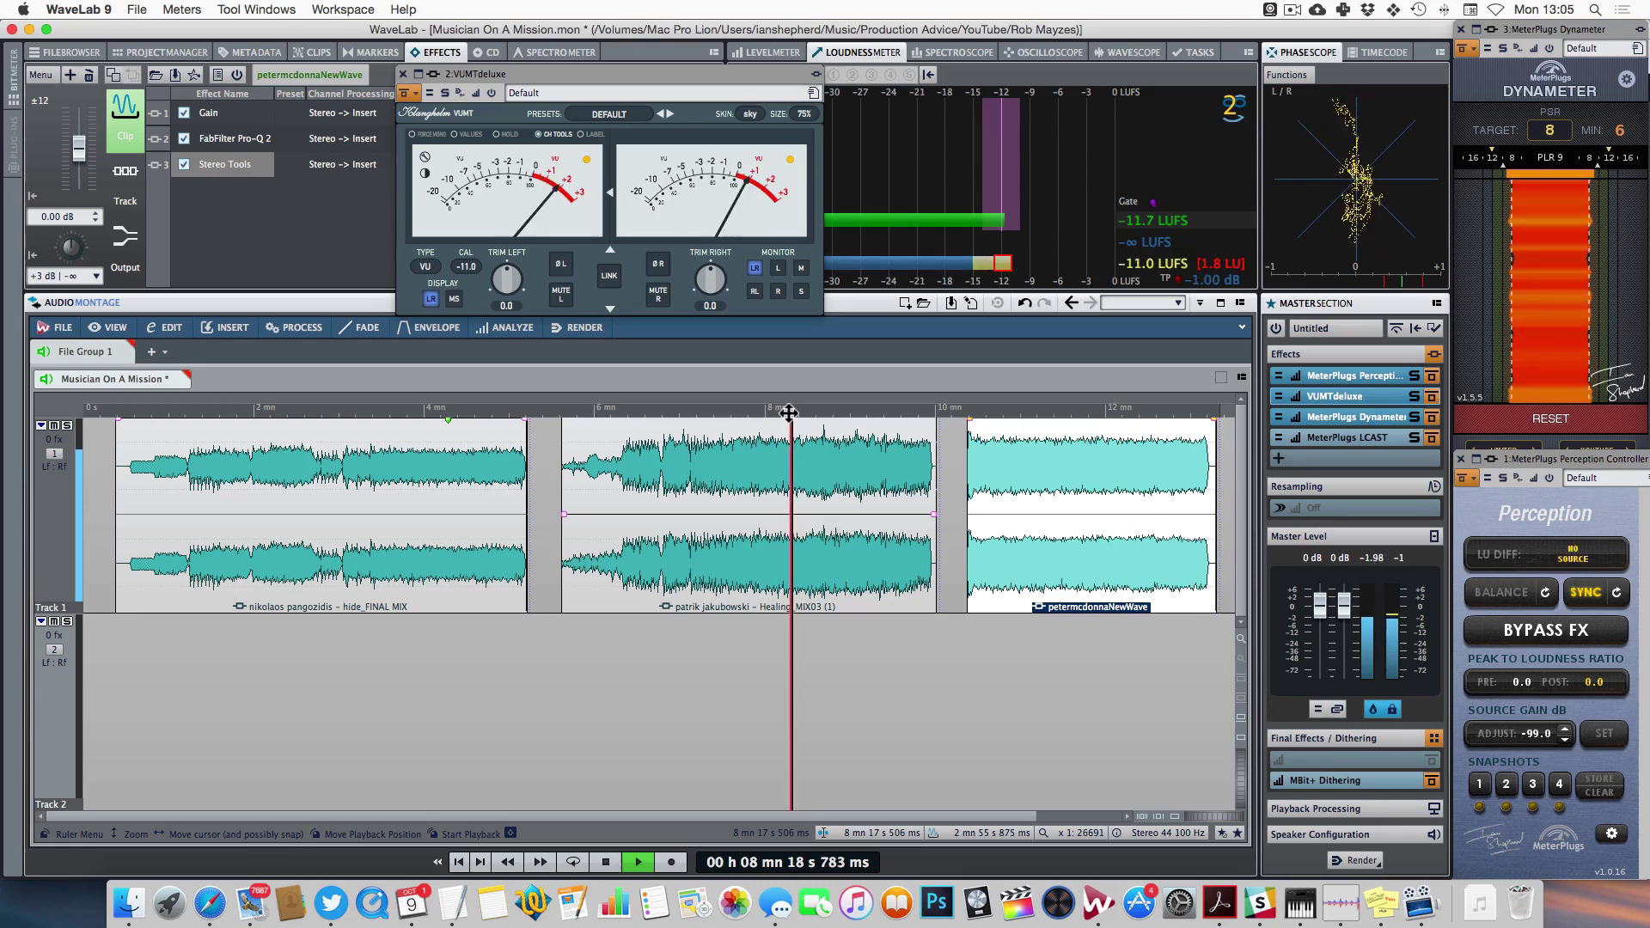
double_click(467, 413)
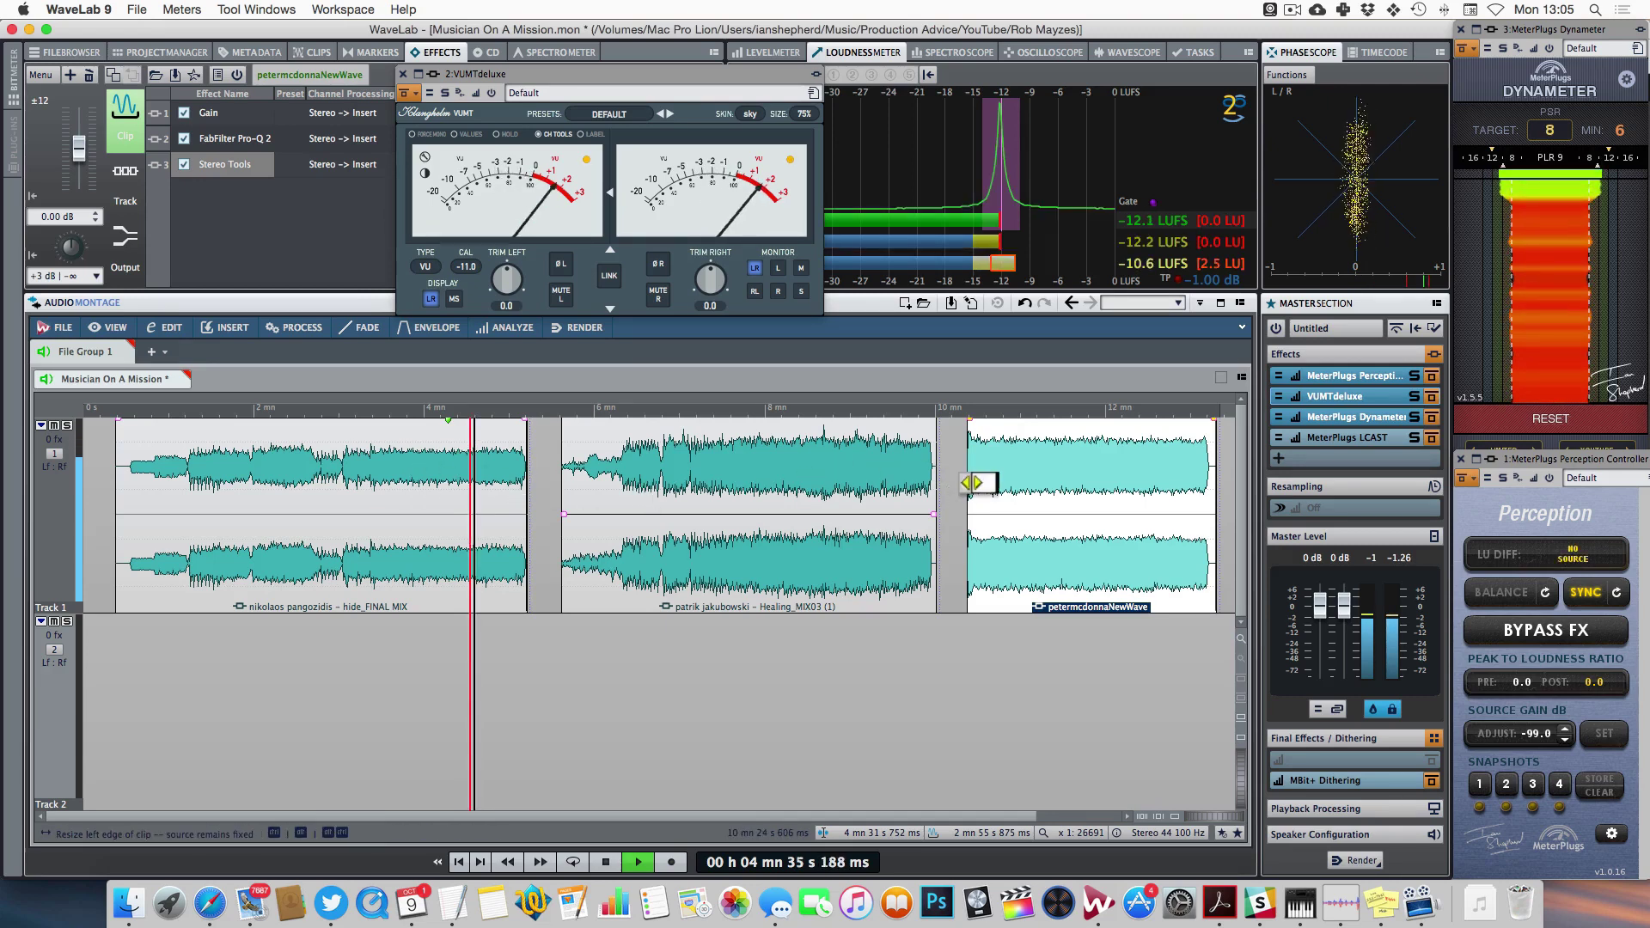
key(space)
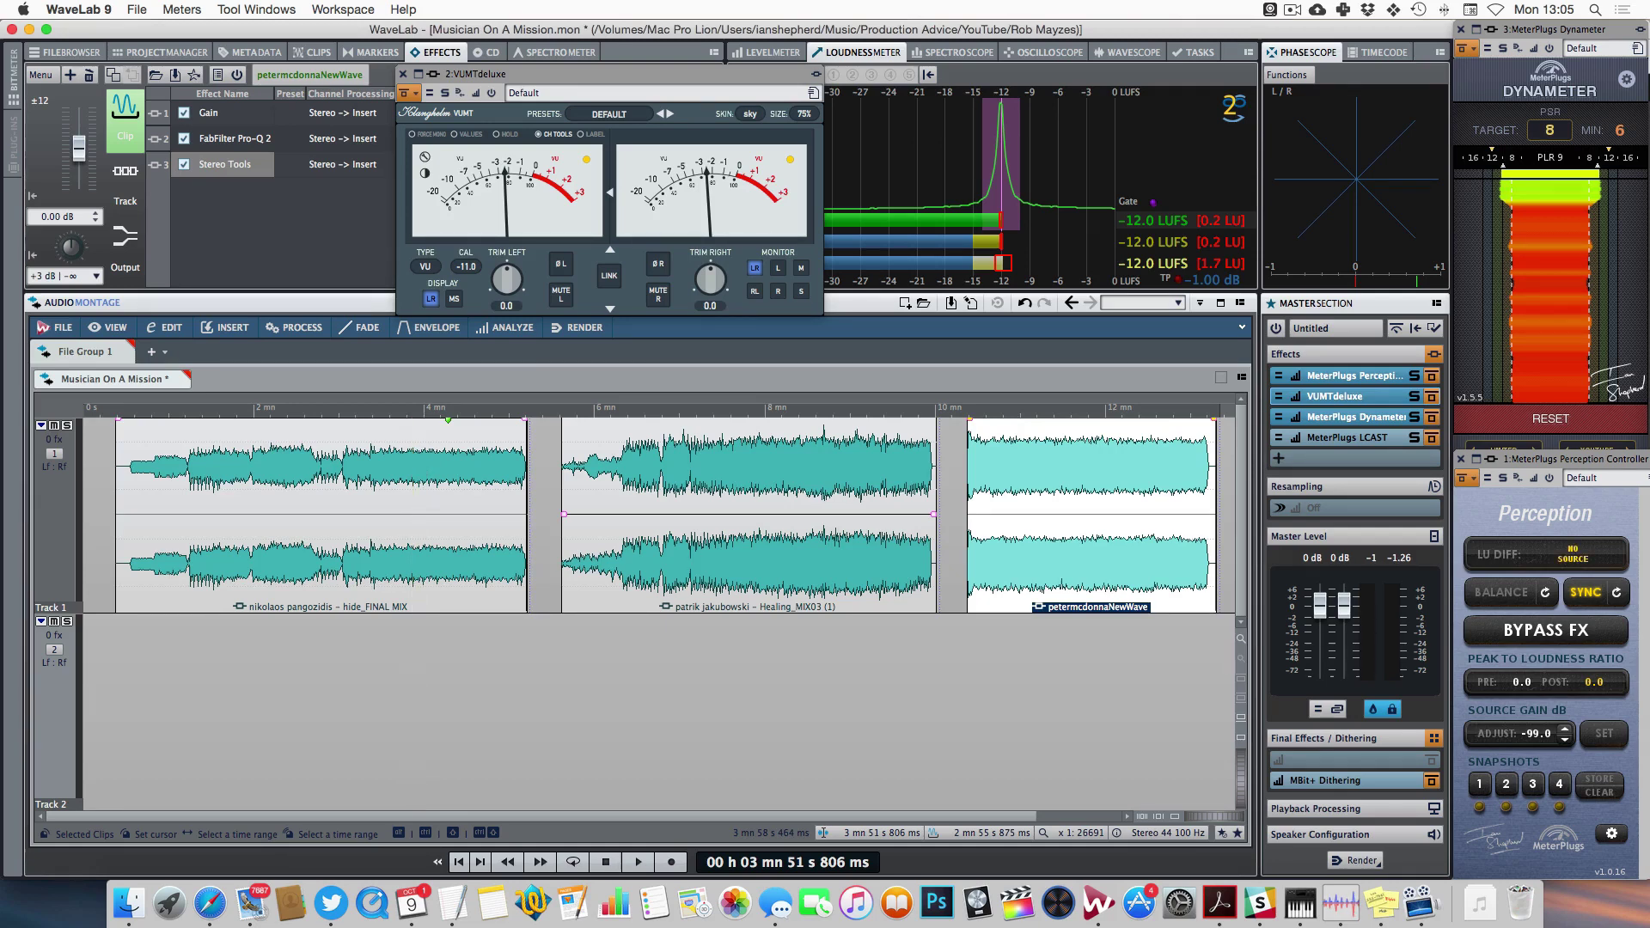
- Insert the FabFilter Pro-Q 2 EQ on the first clip and close its window
click(399, 572)
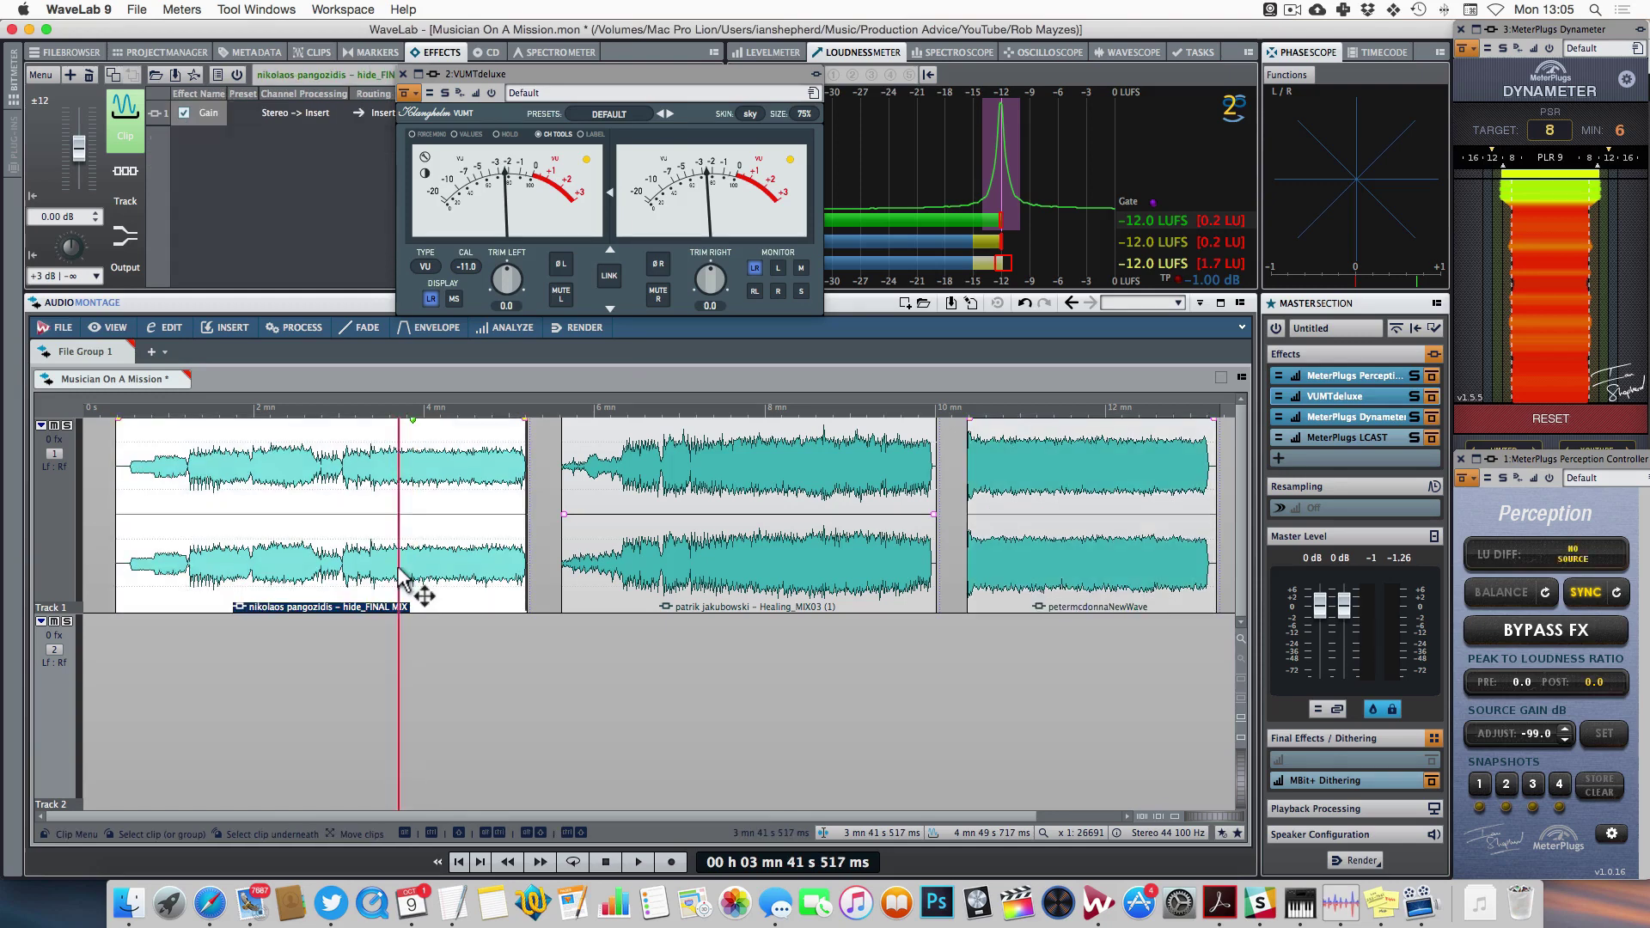
click(212, 188)
mouse_move(361, 389)
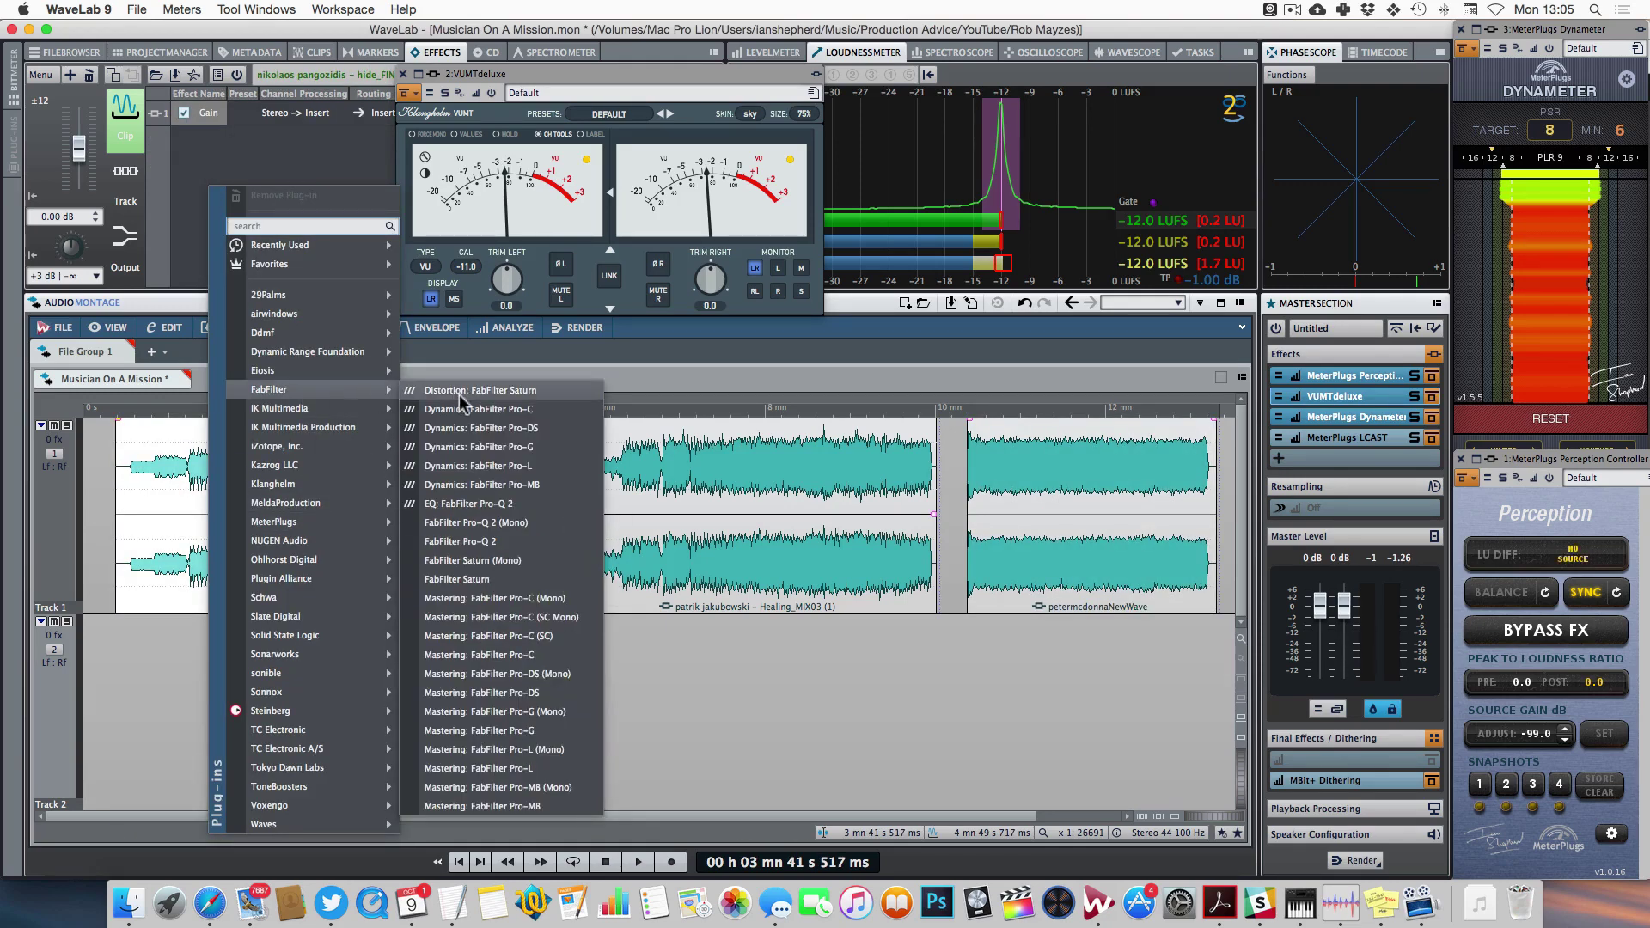
click(508, 499)
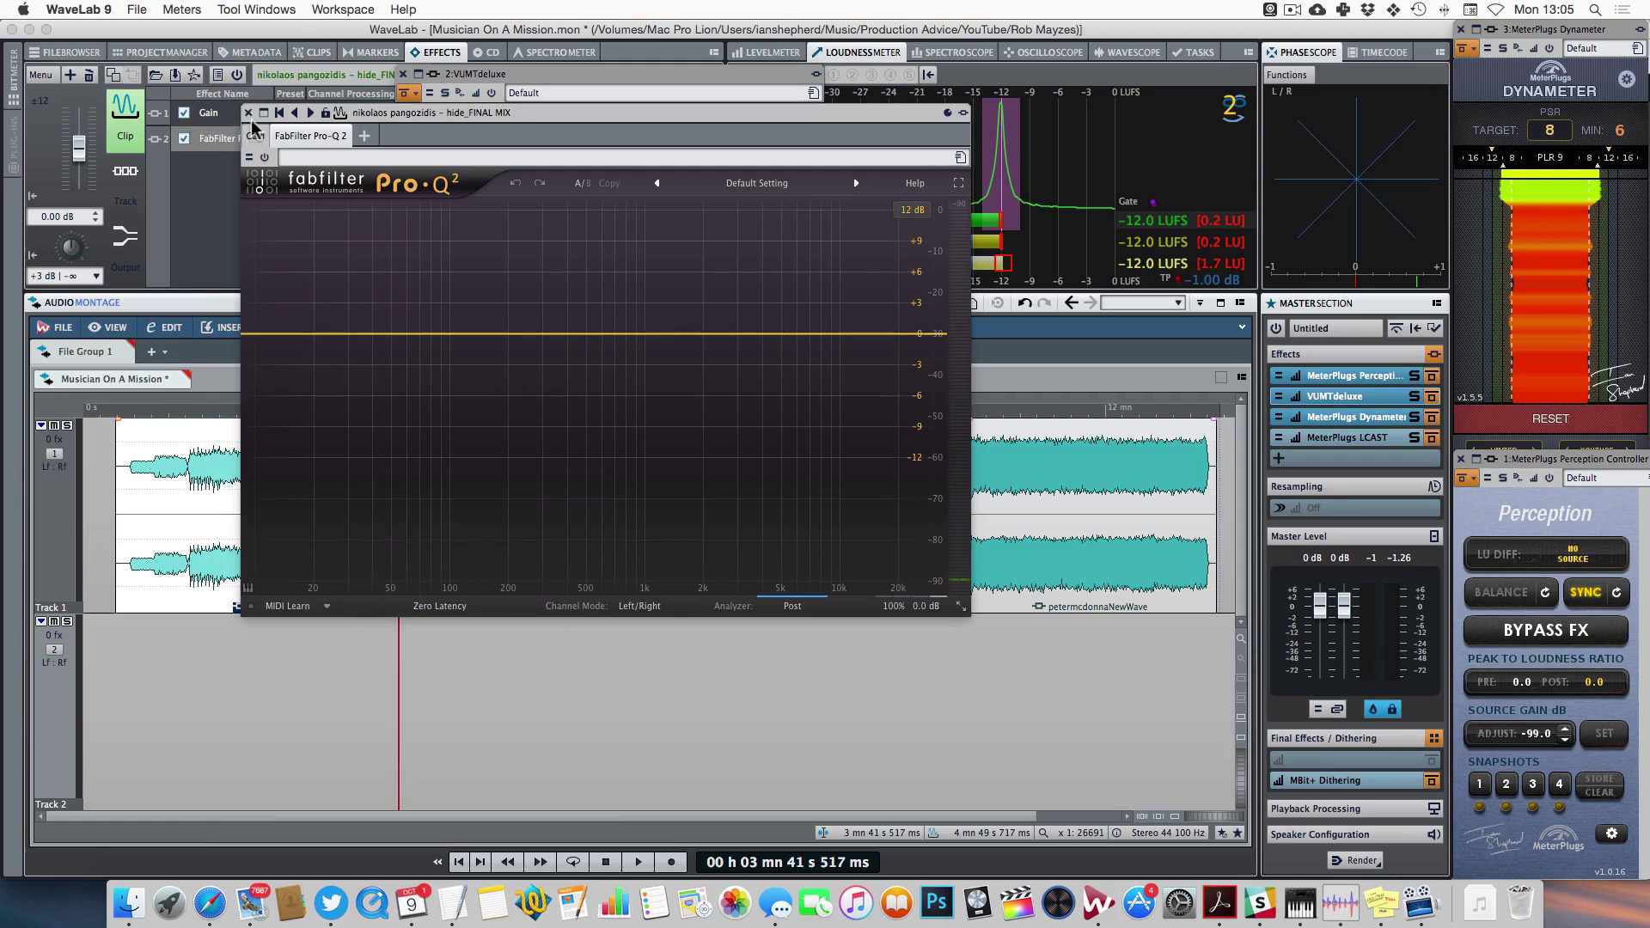
drag(251, 127, 487, 258)
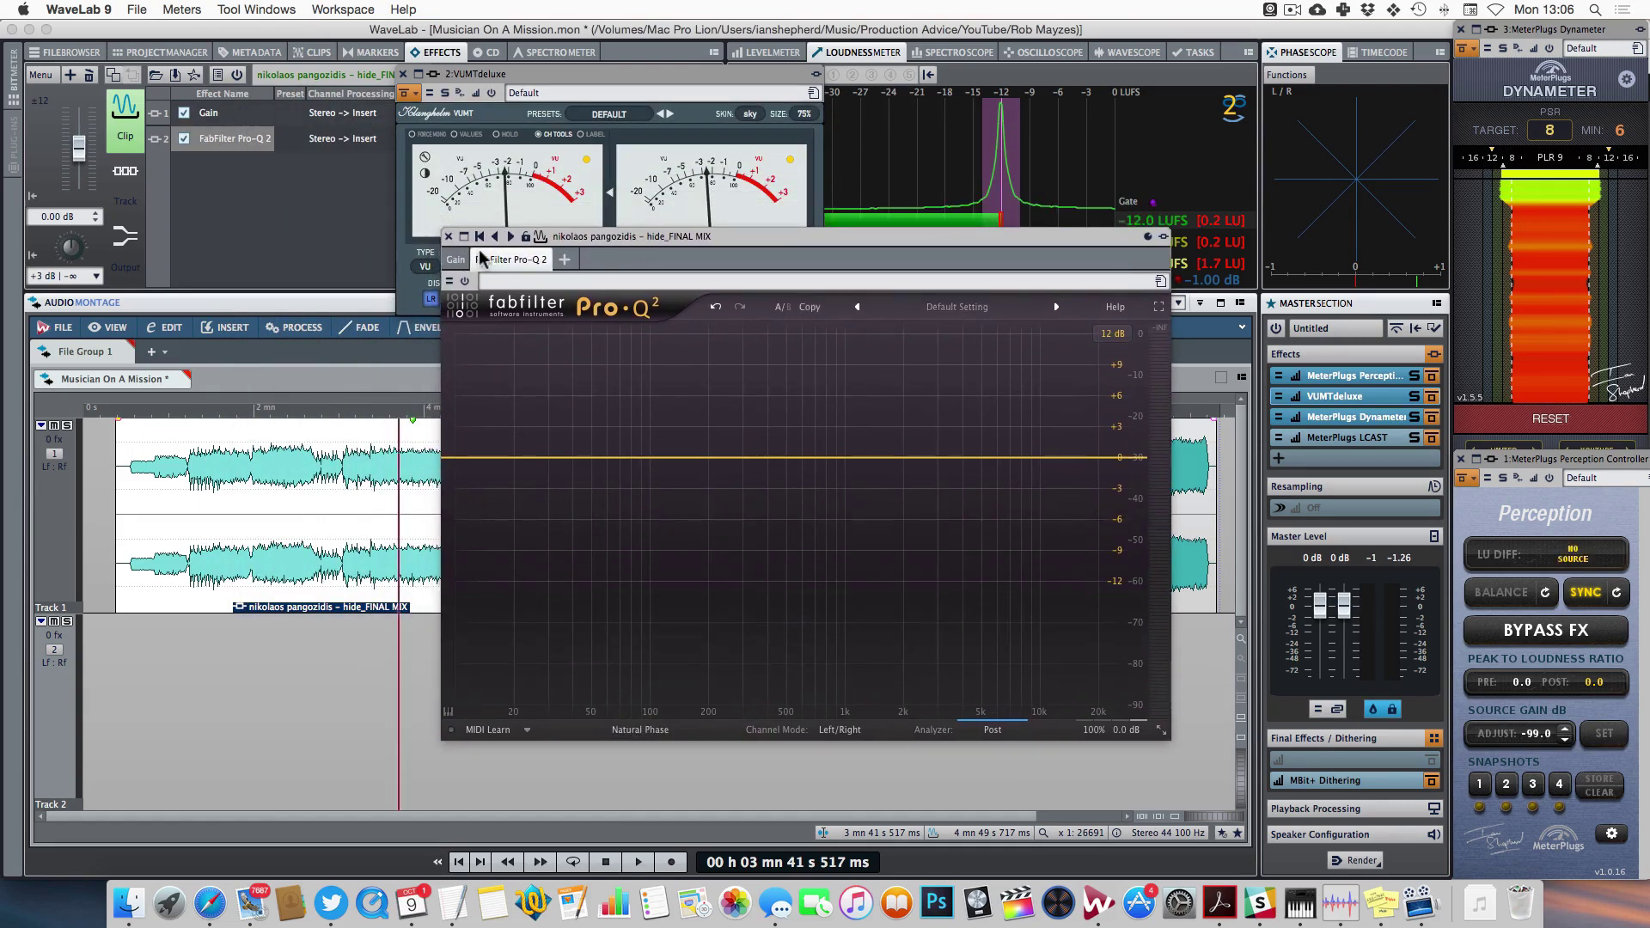
click(447, 237)
- Play the first clip from about 3 min 57 s and examine its frequency spectrum in Pro-Q 2
click(421, 409)
key(space)
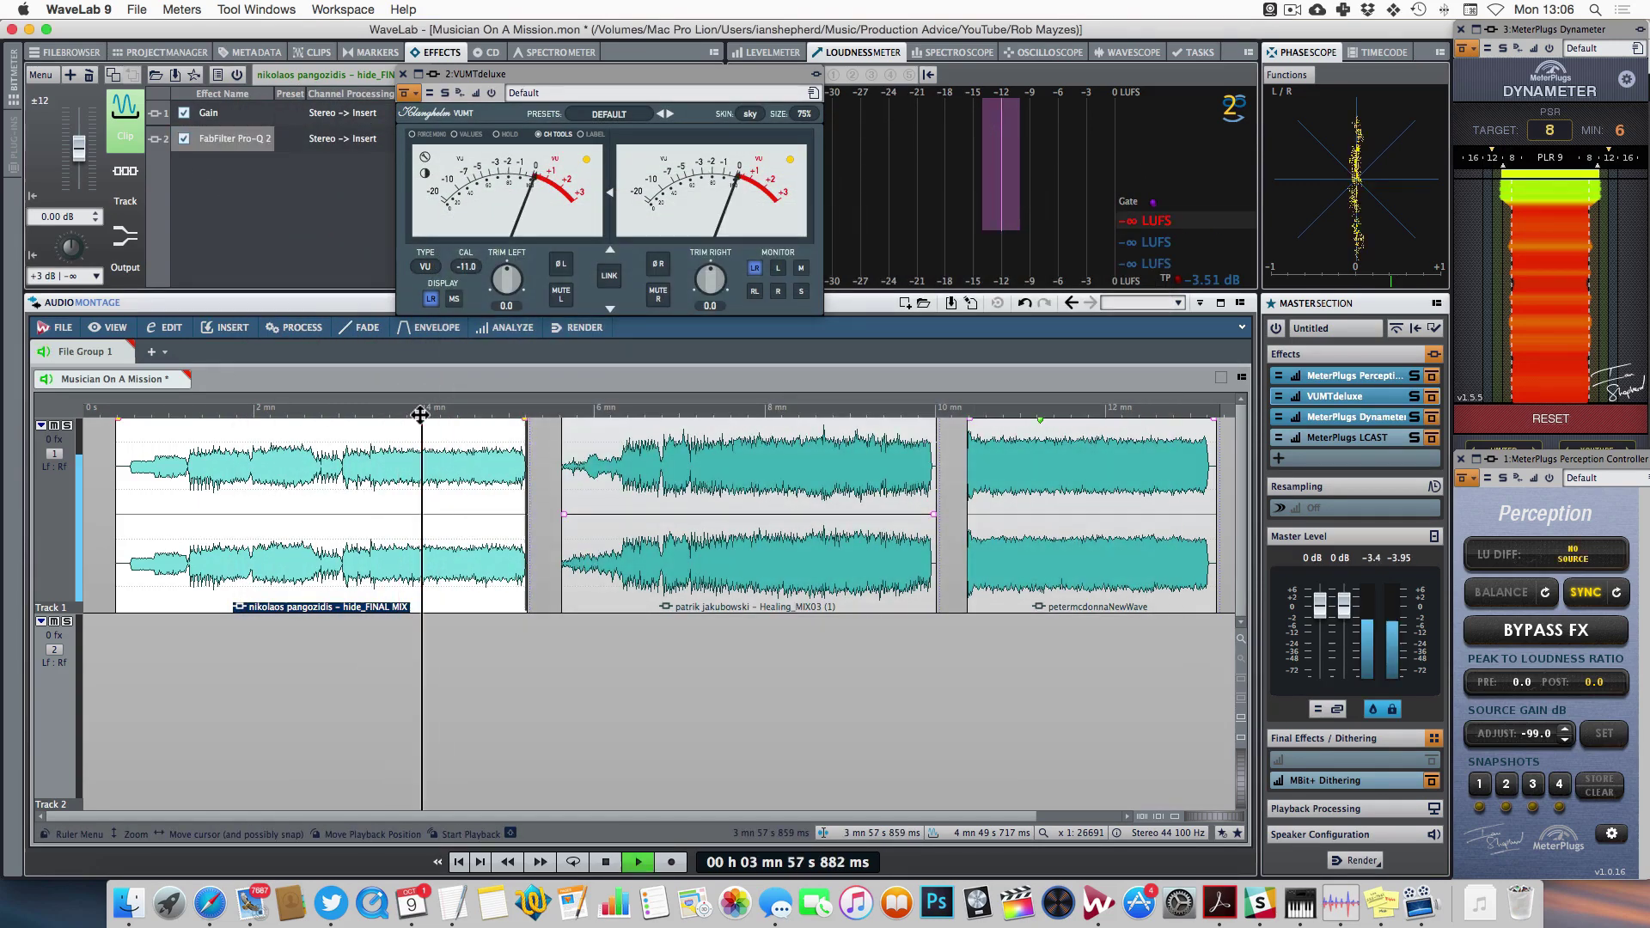
click(240, 141)
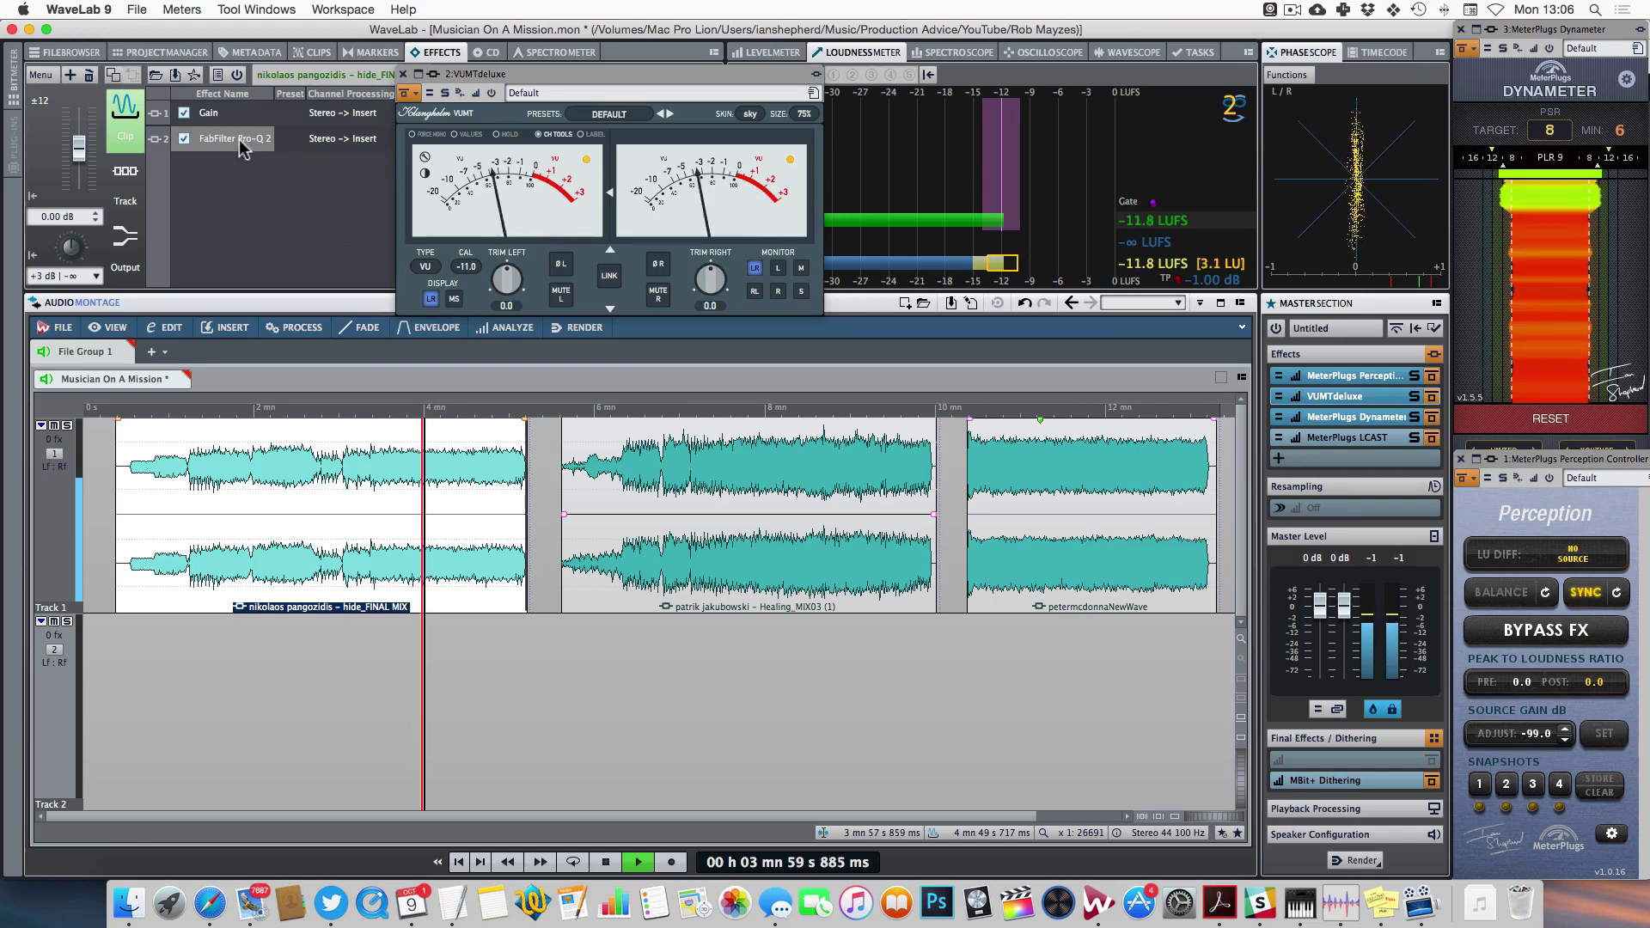
click(239, 140)
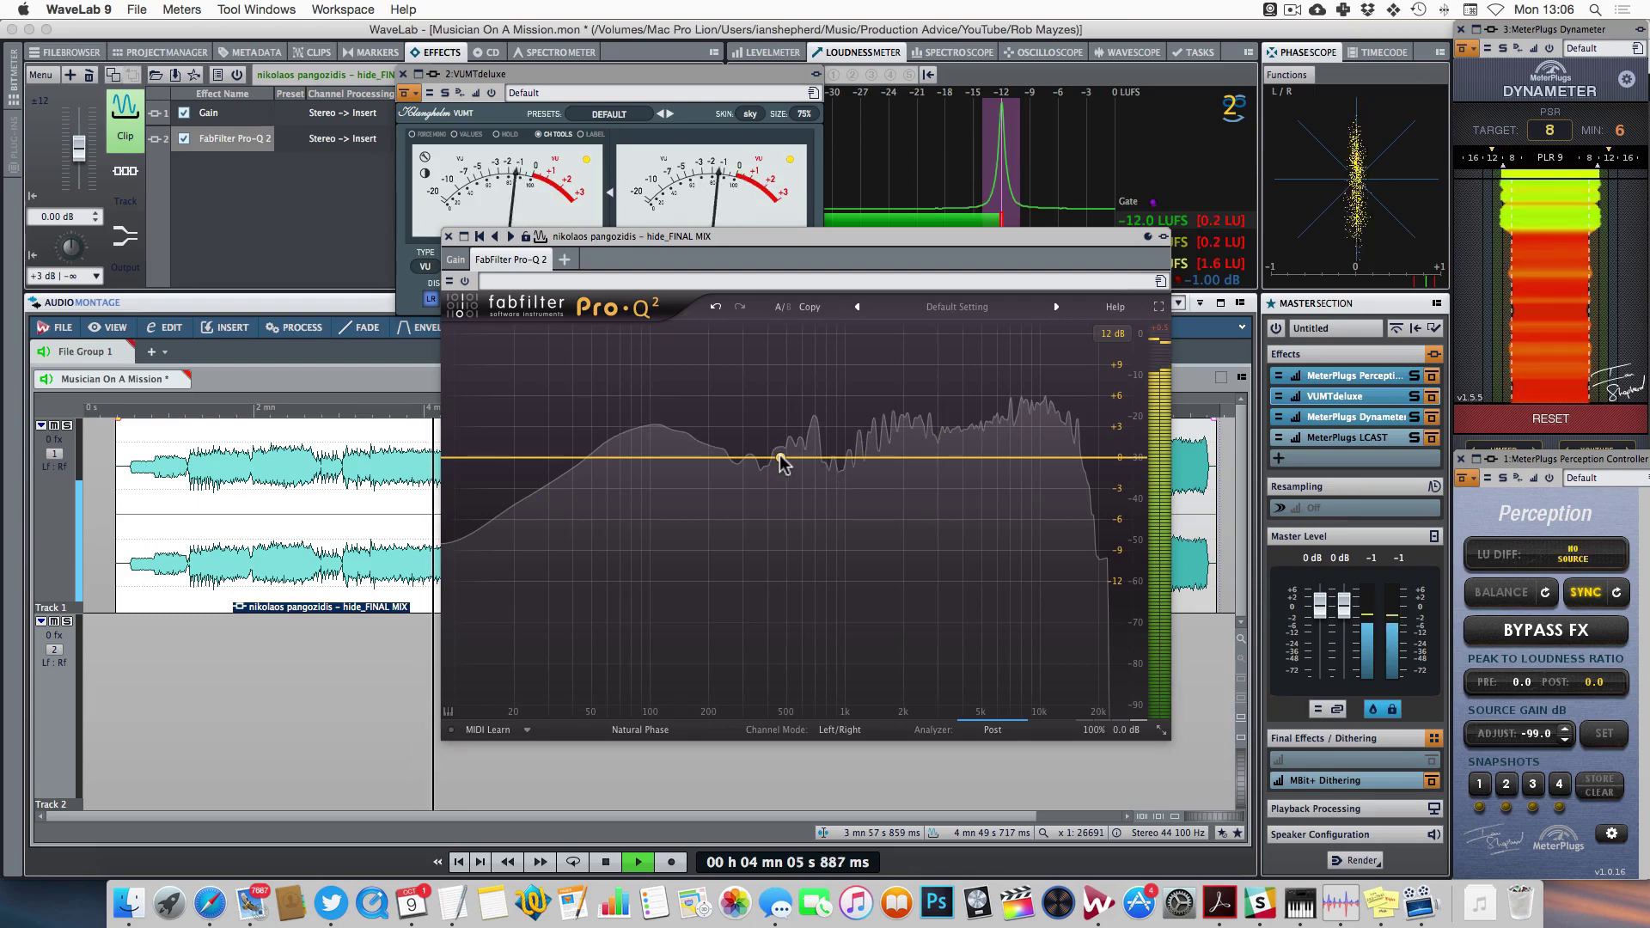
key(space)
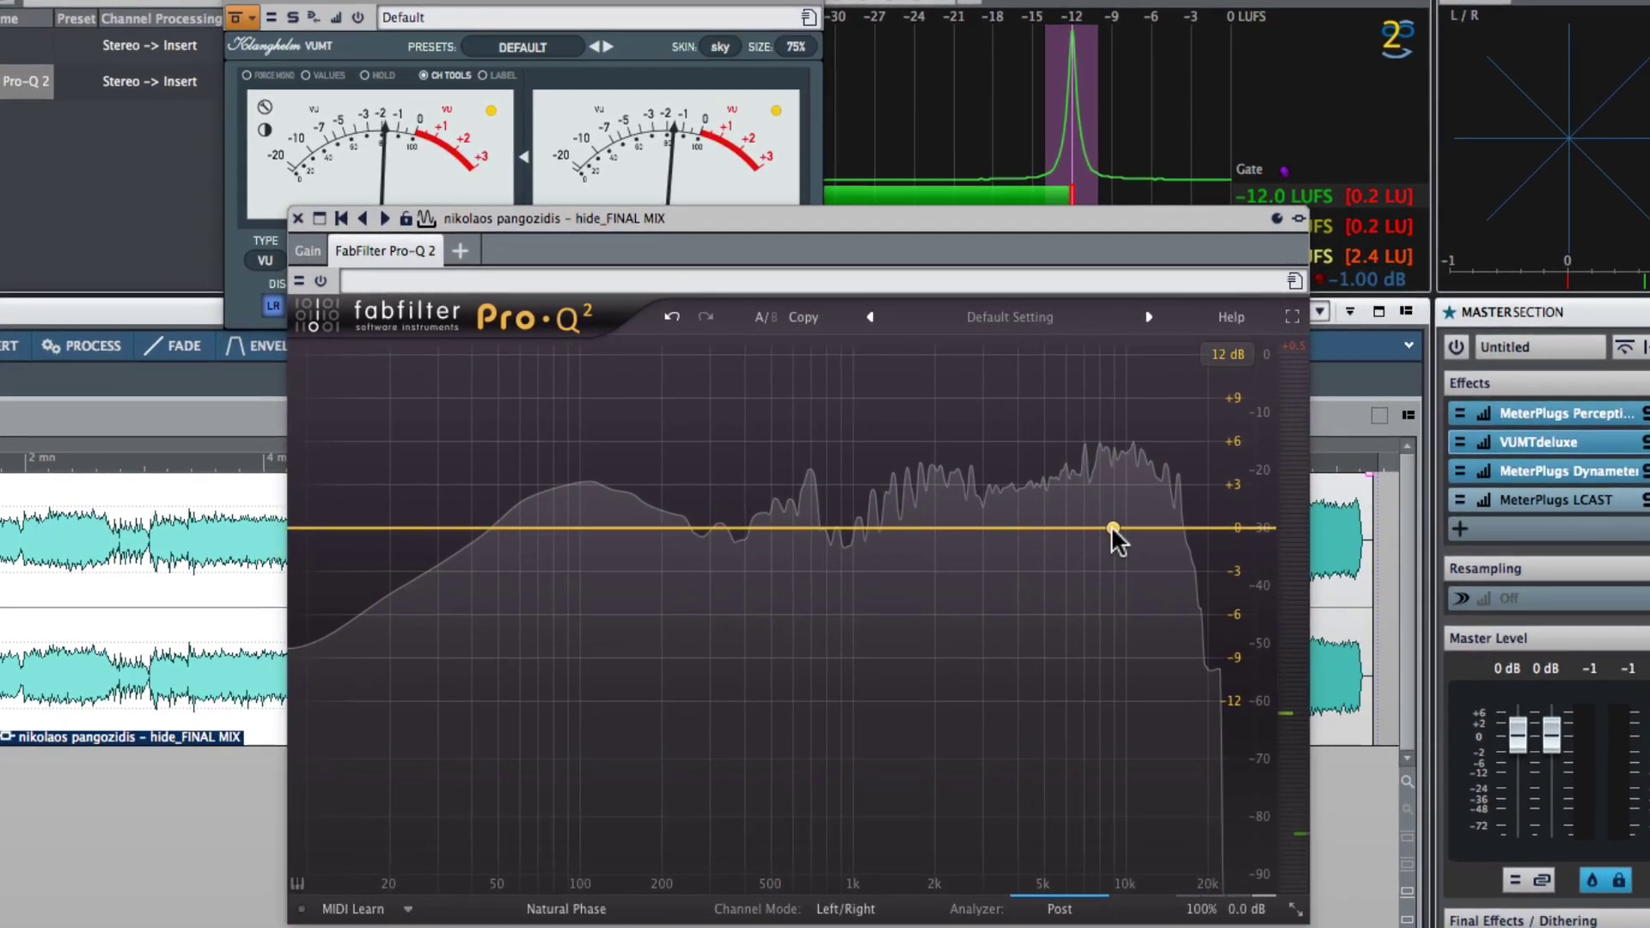
- Add a high-shelf cut of about -1.61 dB at 8923.5 Hz to the first clip's Pro-Q 2 and start playback
drag(1096, 517, 1096, 535)
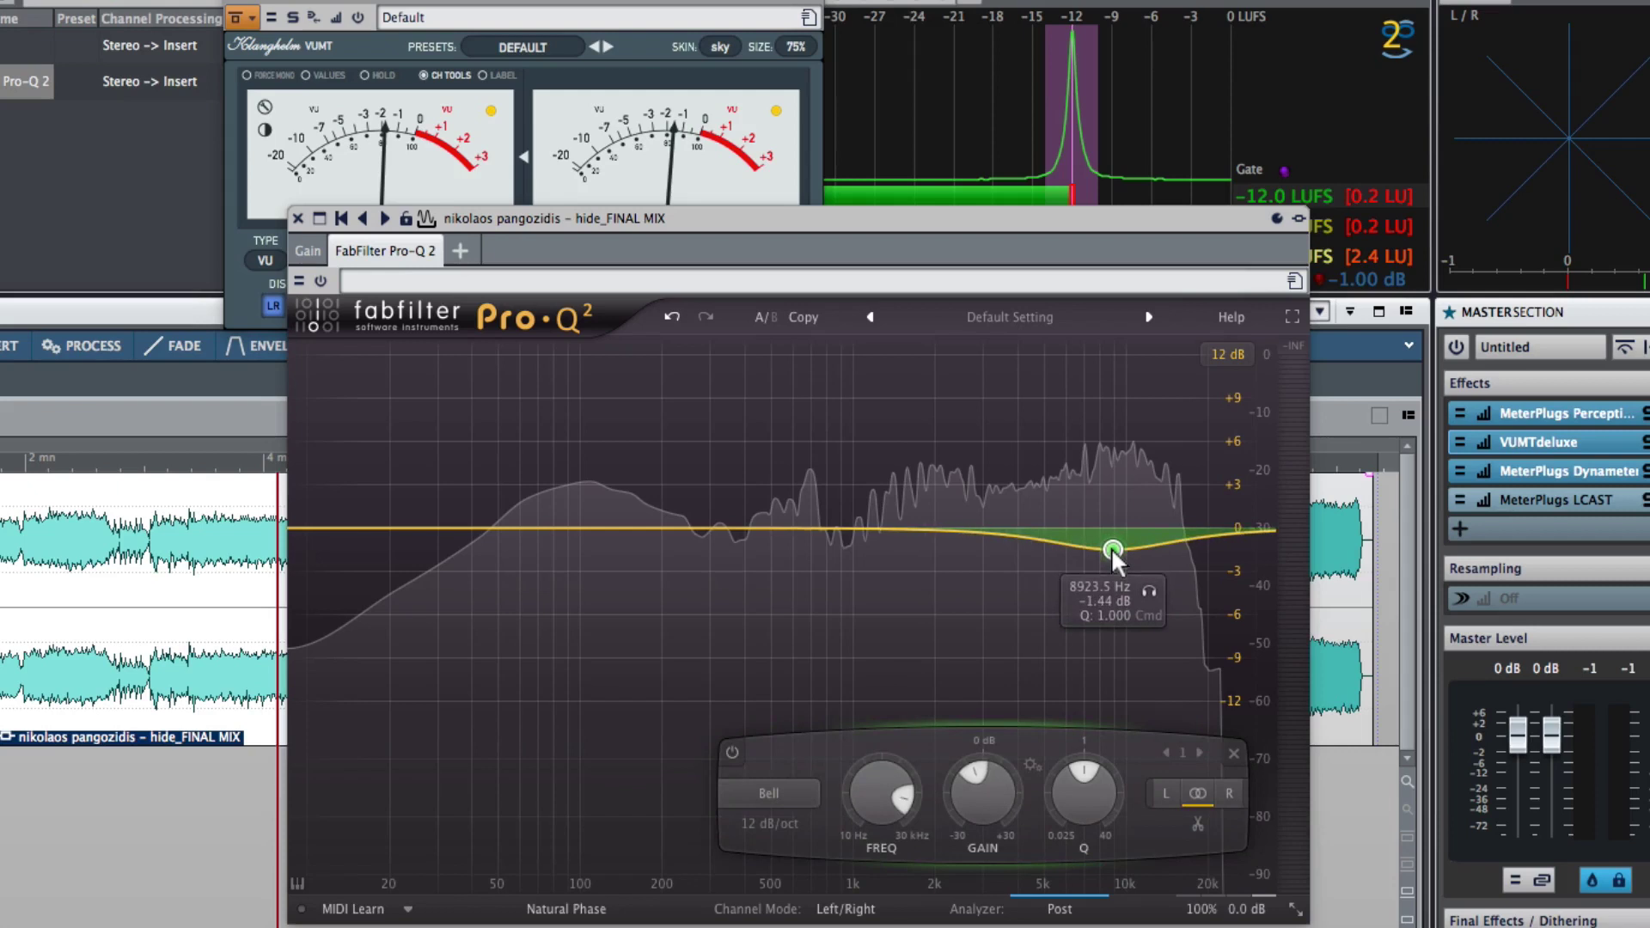
click(769, 793)
click(783, 893)
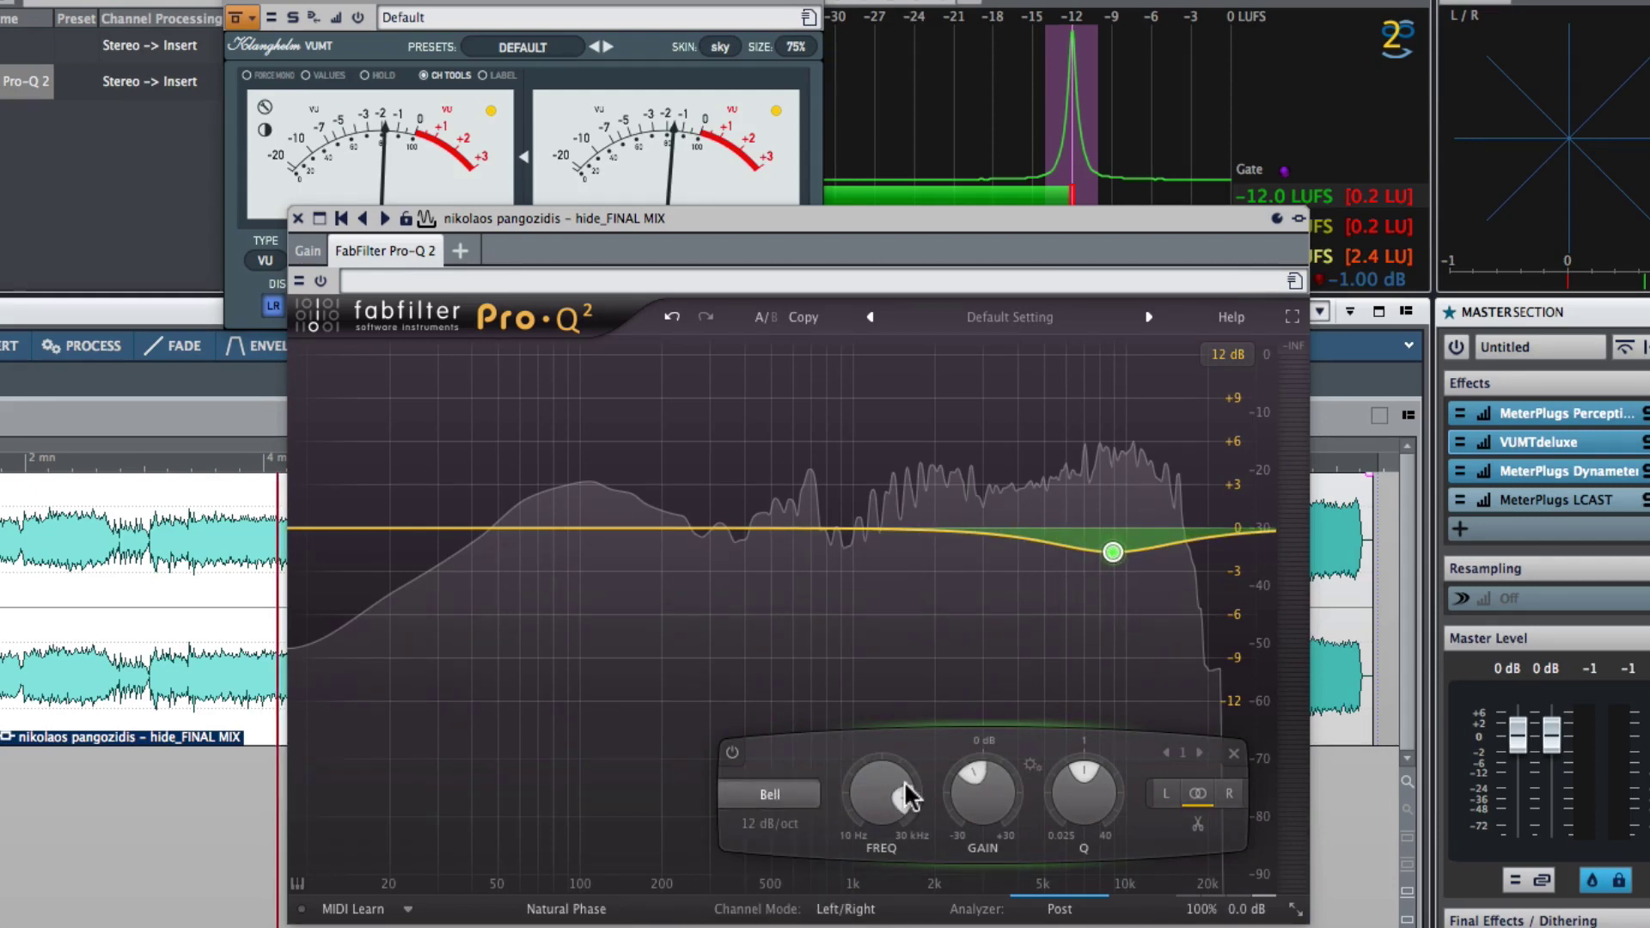
key(space)
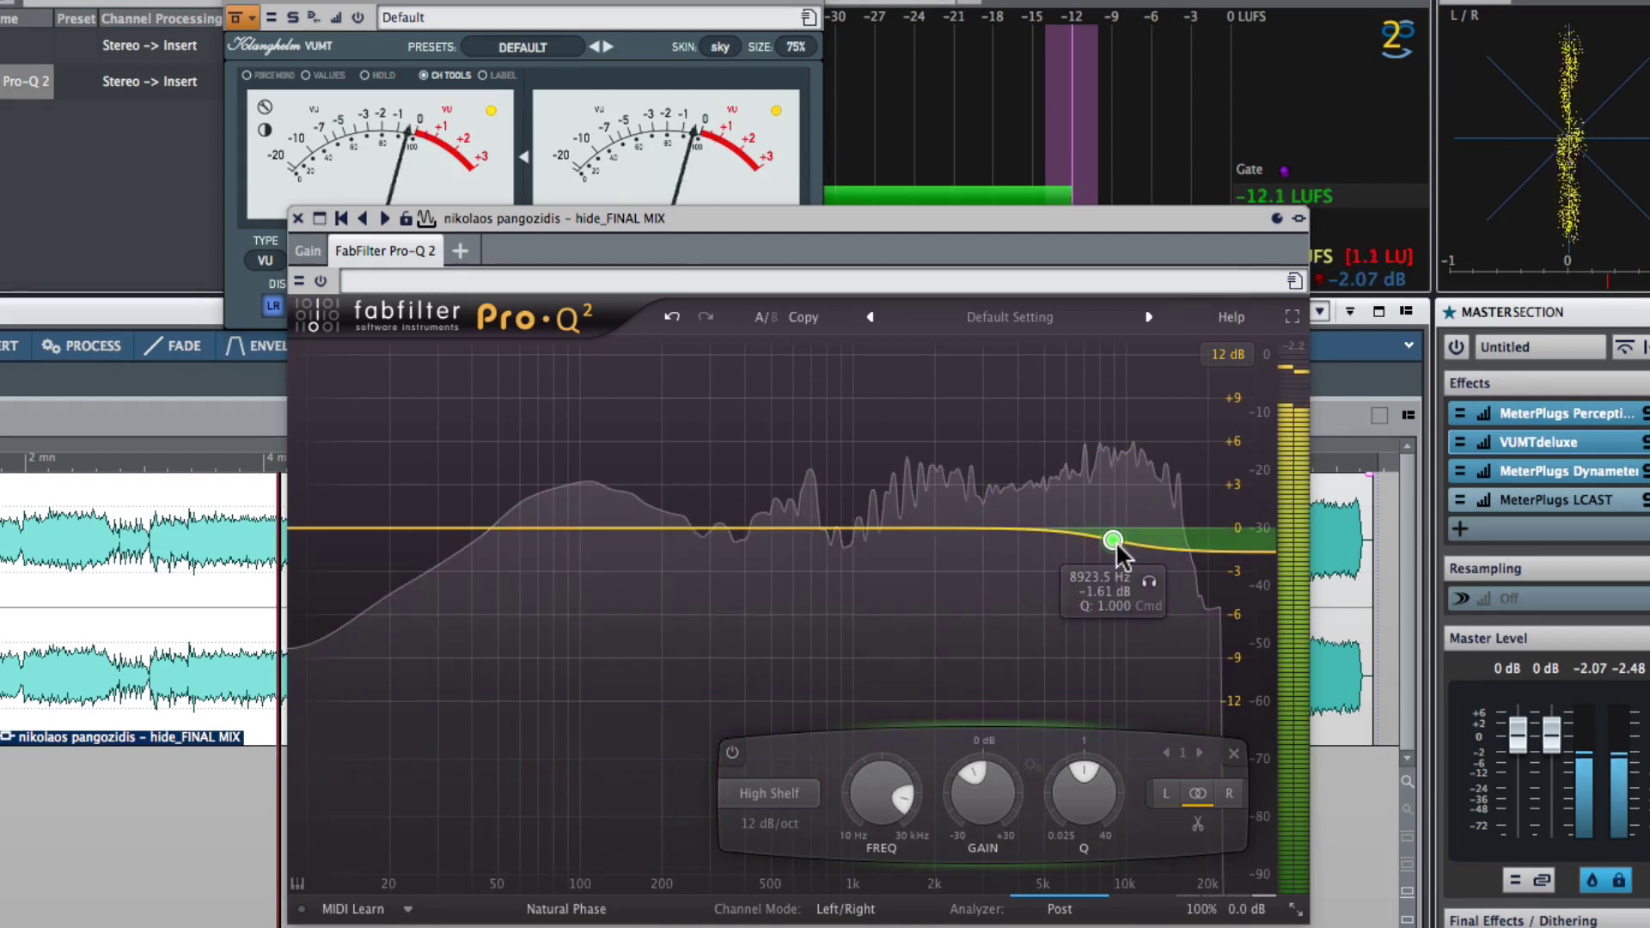
- Audition the high-shelf band in solo and retune it to about 6585 Hz with a gain of -1.88 dB
click(1149, 582)
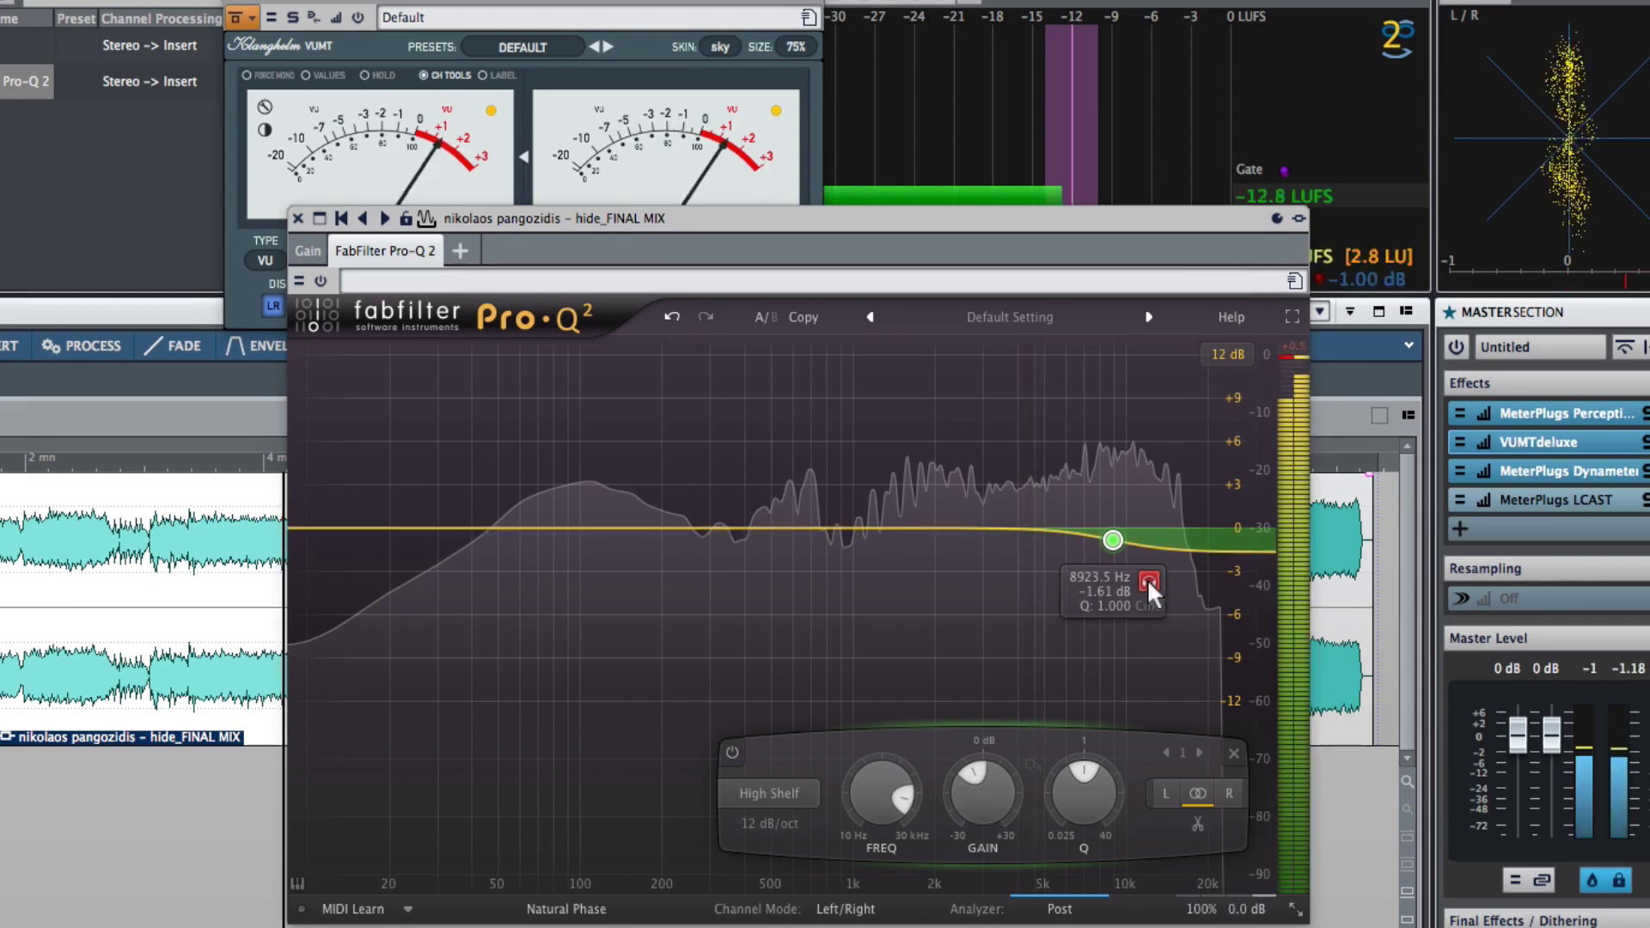
drag(1147, 582, 1106, 604)
drag(992, 791, 984, 753)
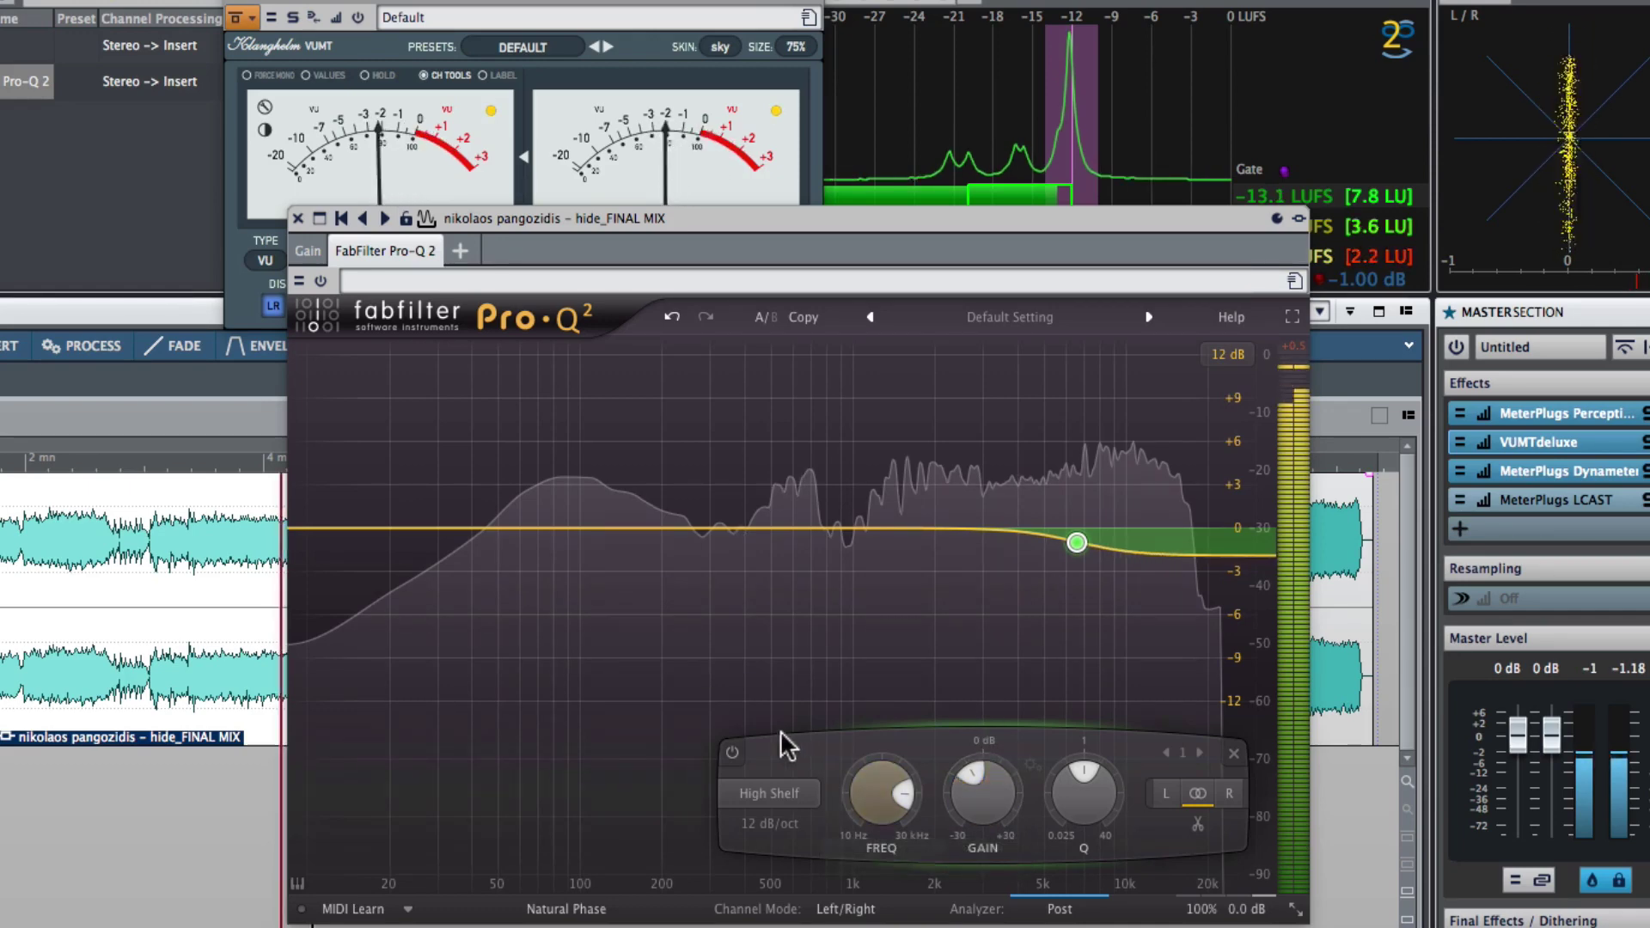
- Bypass and re-enable the high-shelf band to compare the first clip with and without the cut
click(731, 754)
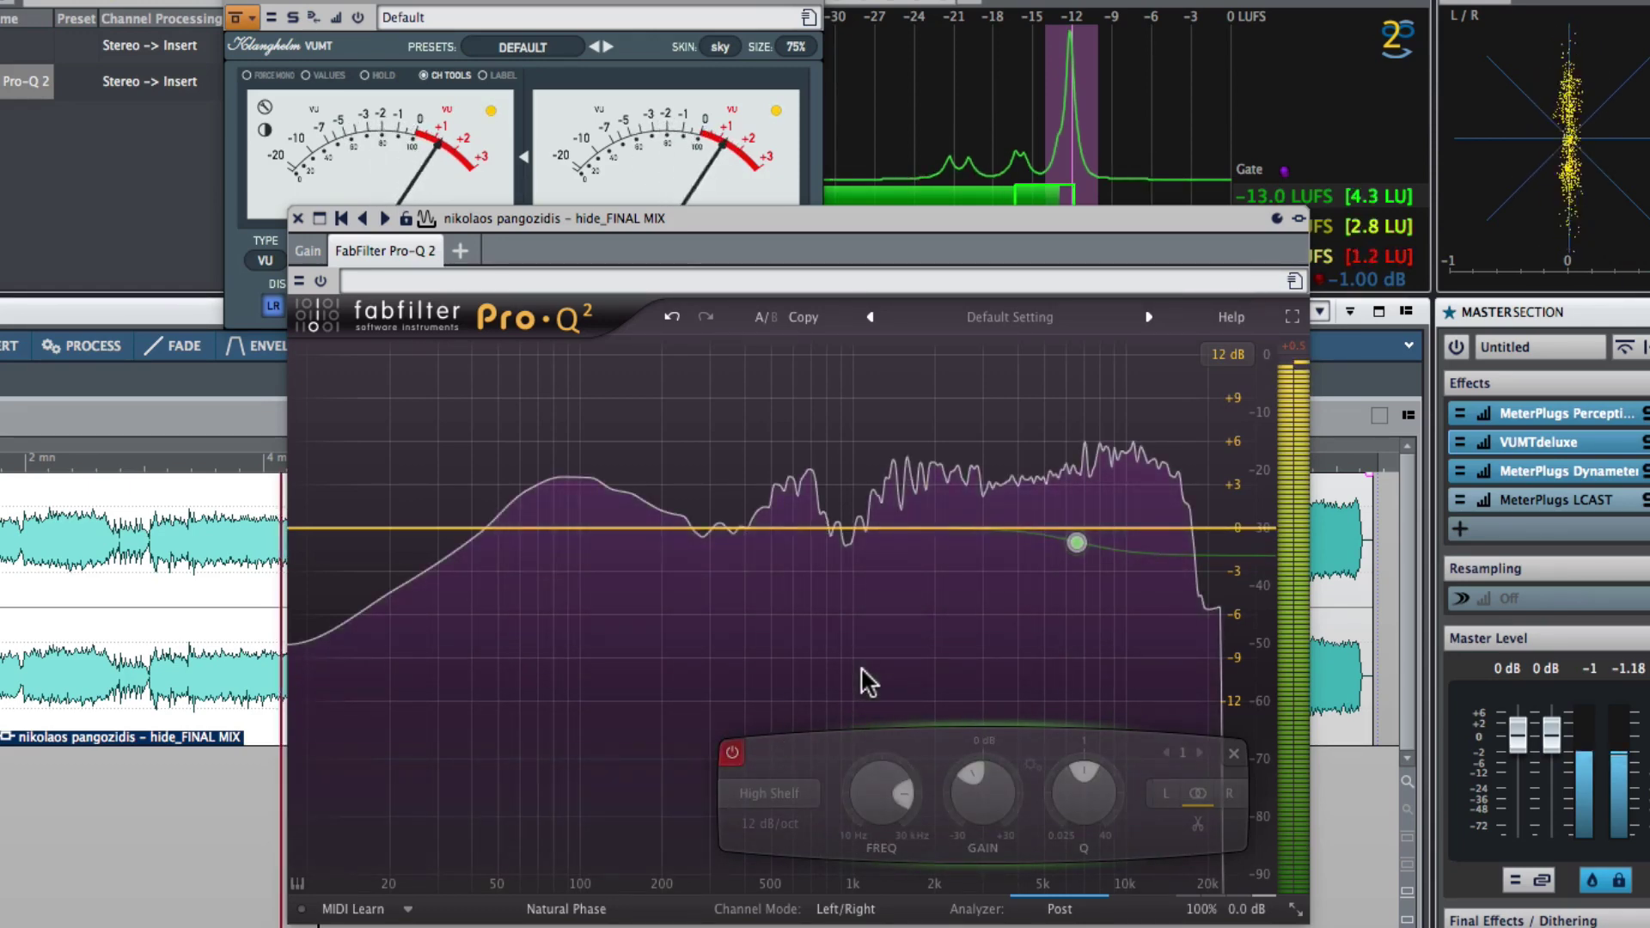
click(873, 703)
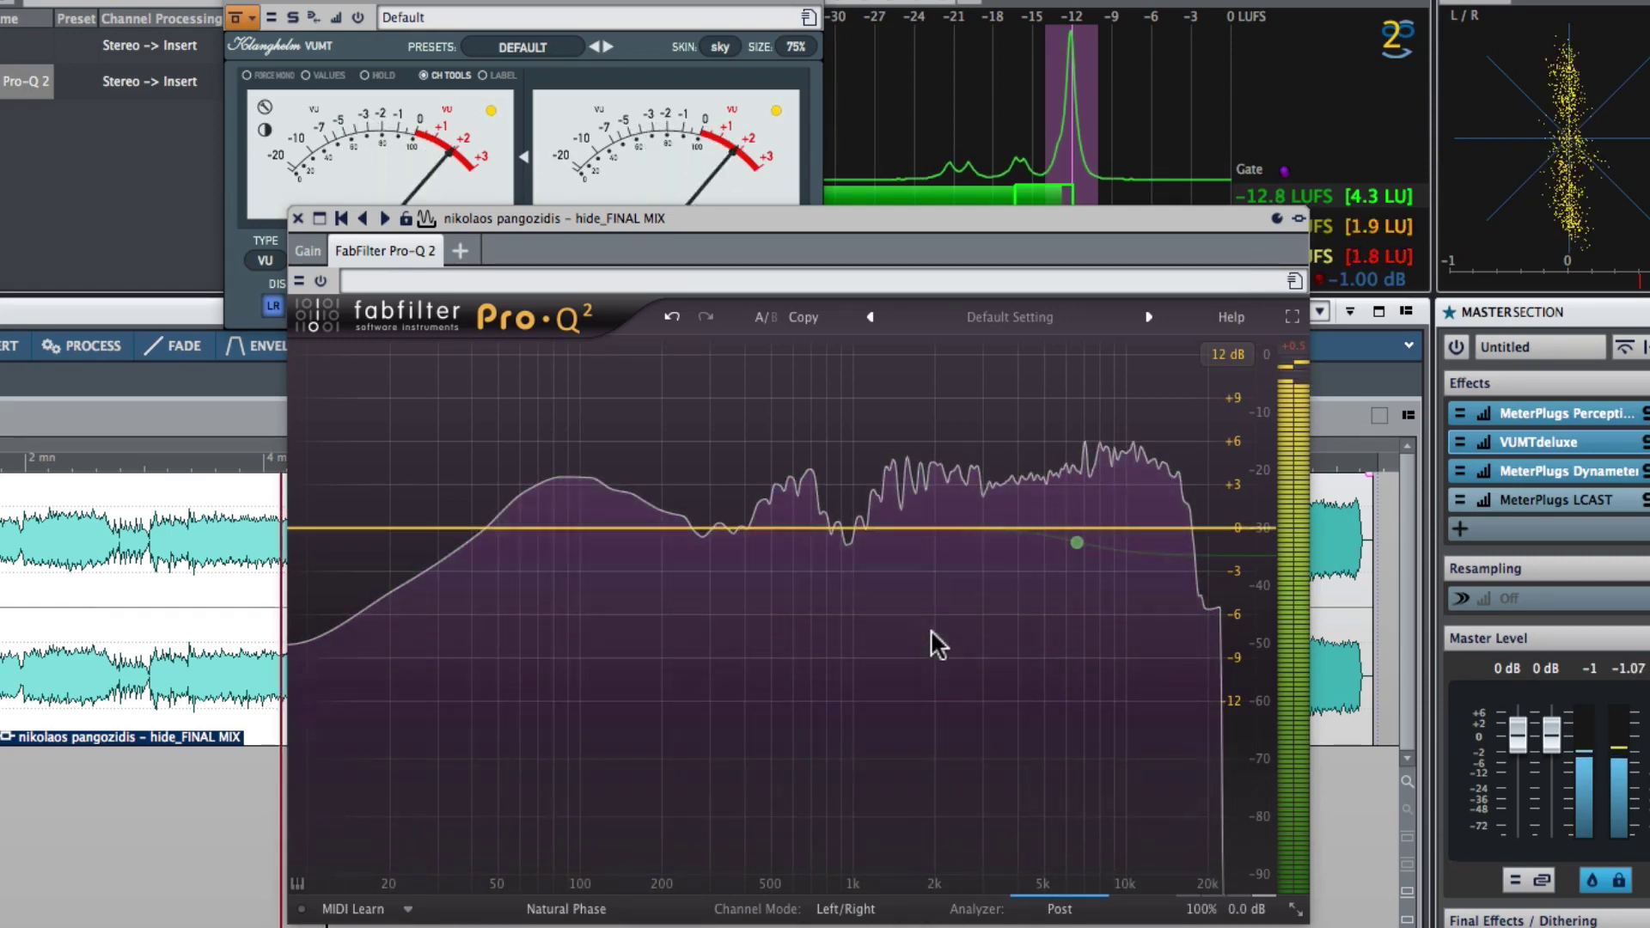
mouse_move(1076, 542)
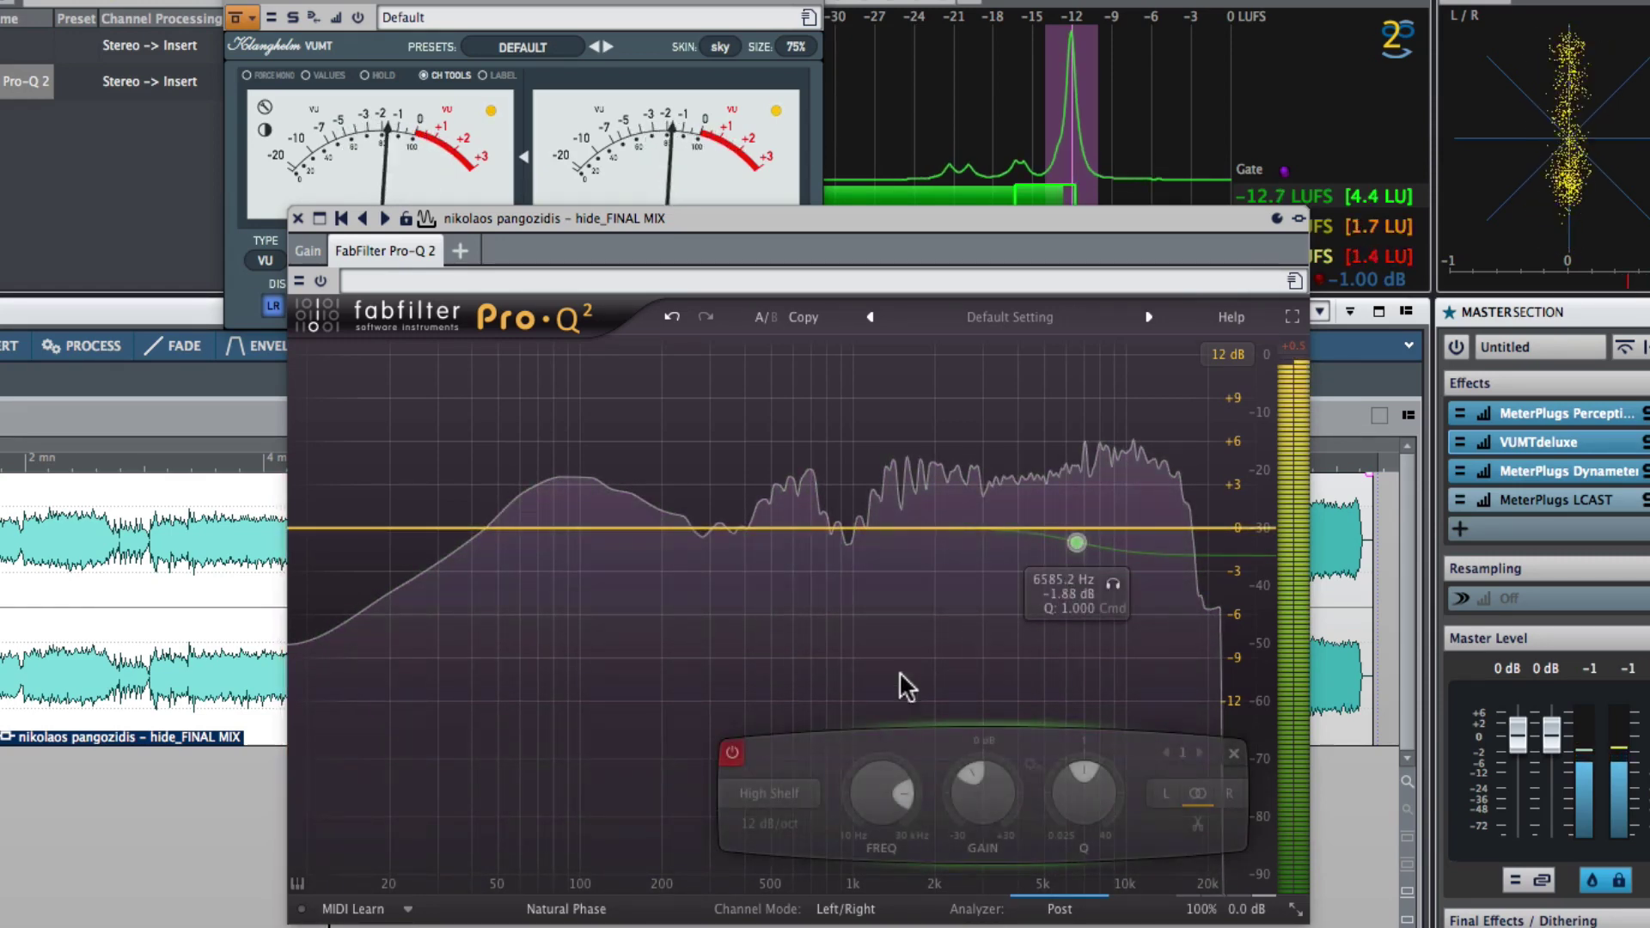
click(731, 754)
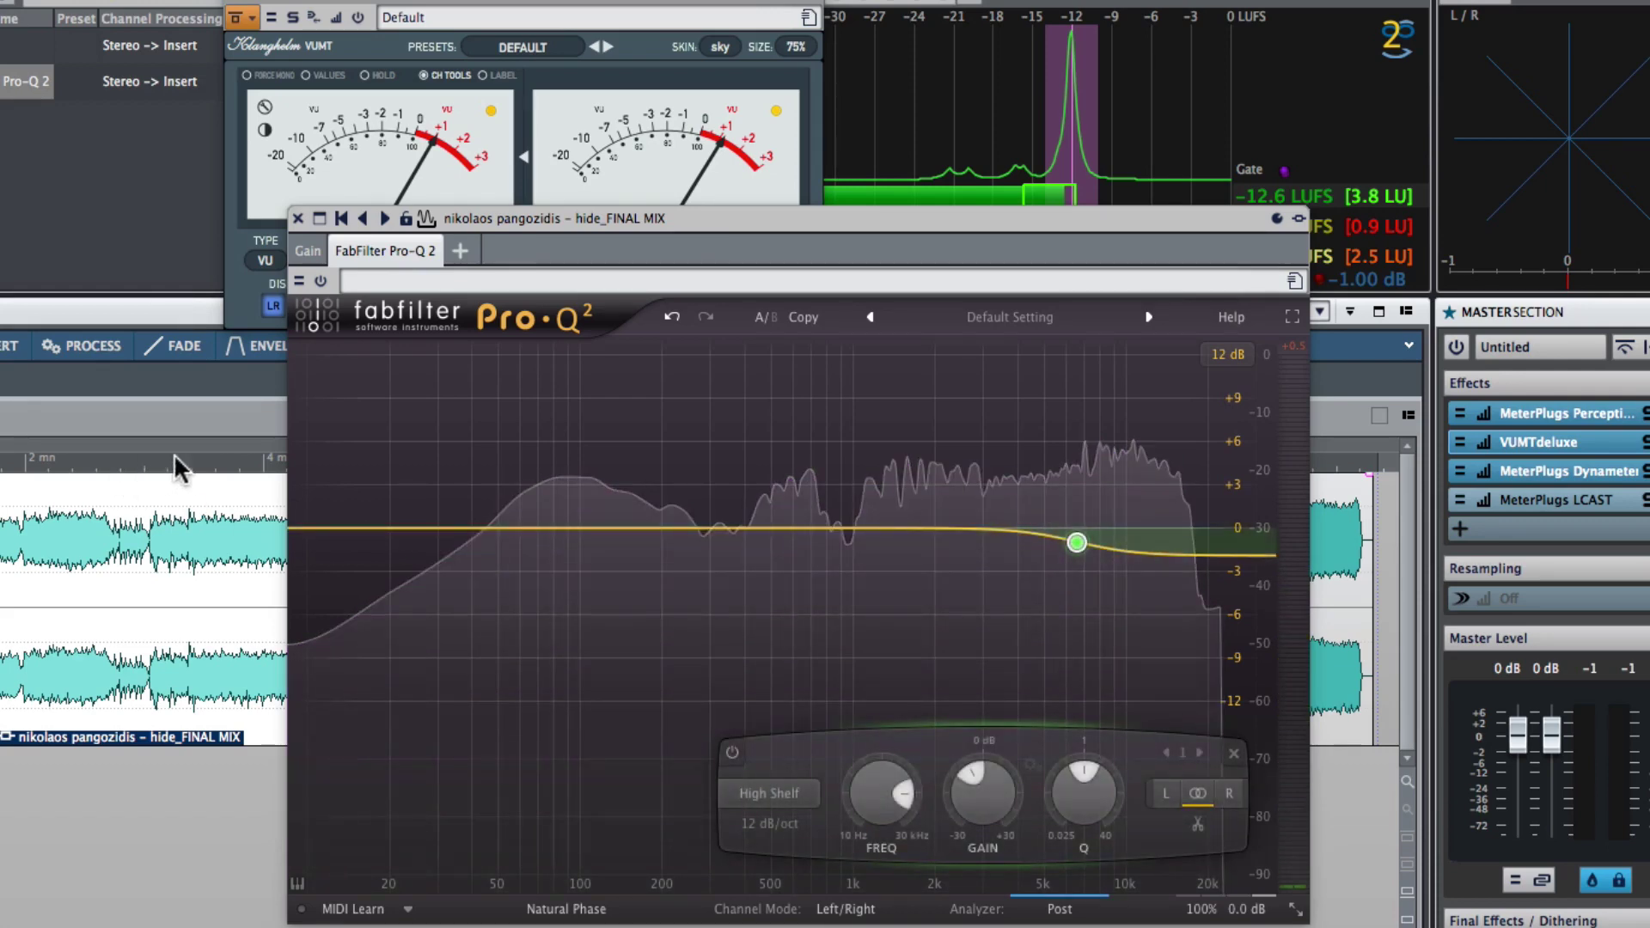
- Add a bell boost of about +7.37 dB at 43.7 Hz with a Q of 1.159 in Pro-Q 2 and audition it in solo
click(213, 473)
drag(474, 528, 482, 416)
scroll(484, 422, up, 2)
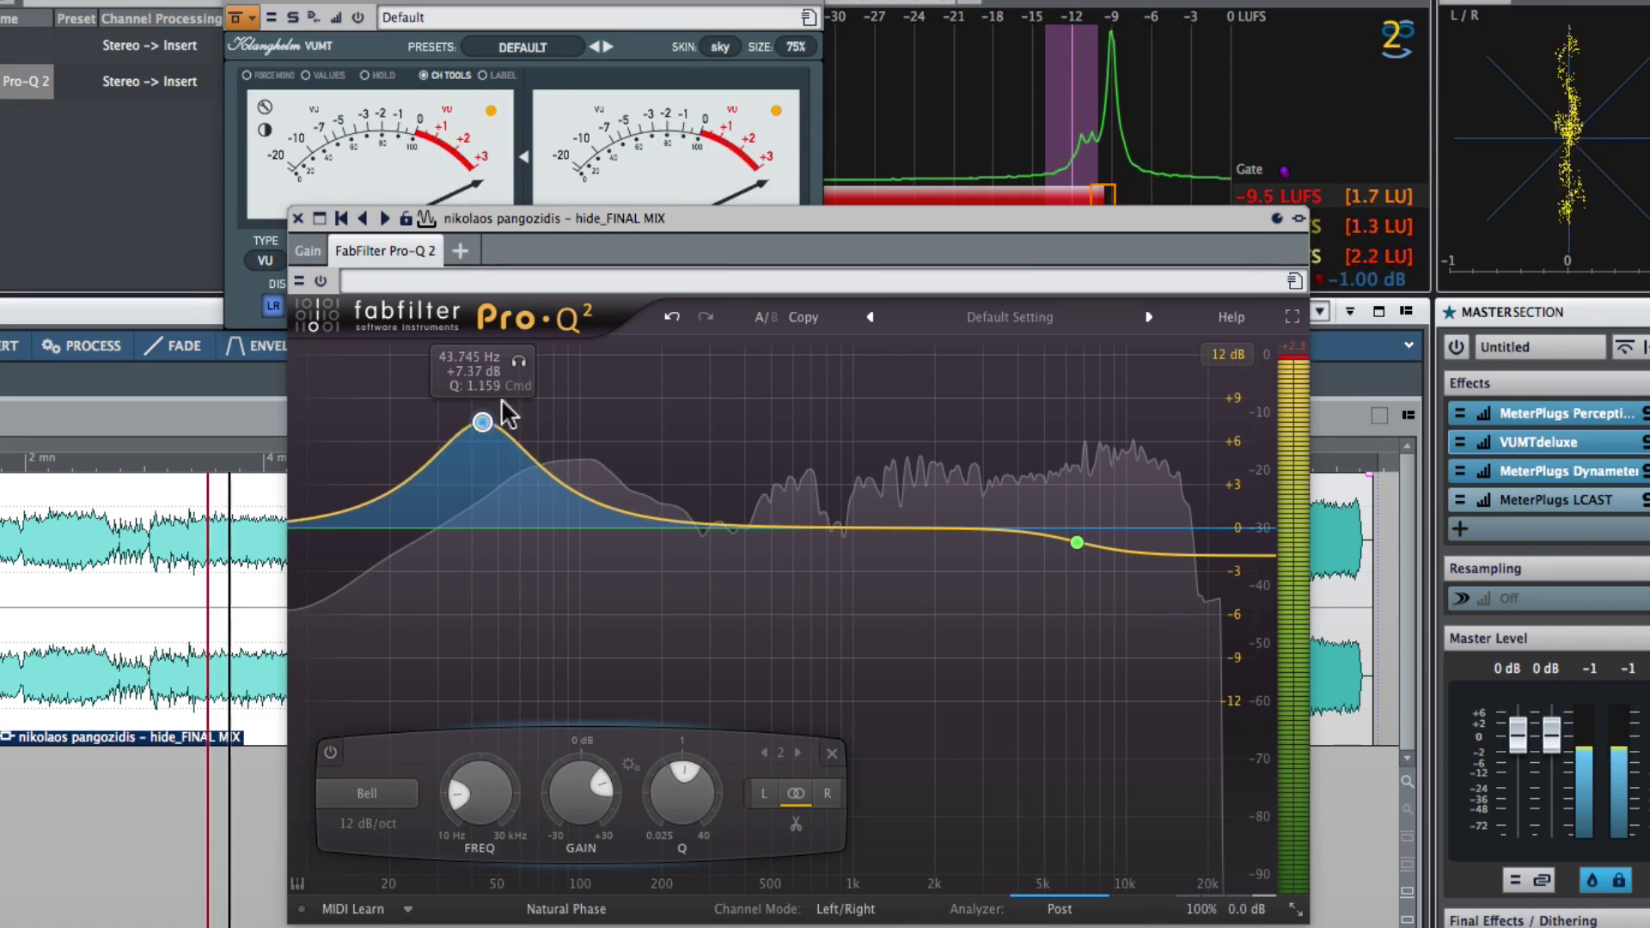
drag(519, 361, 541, 542)
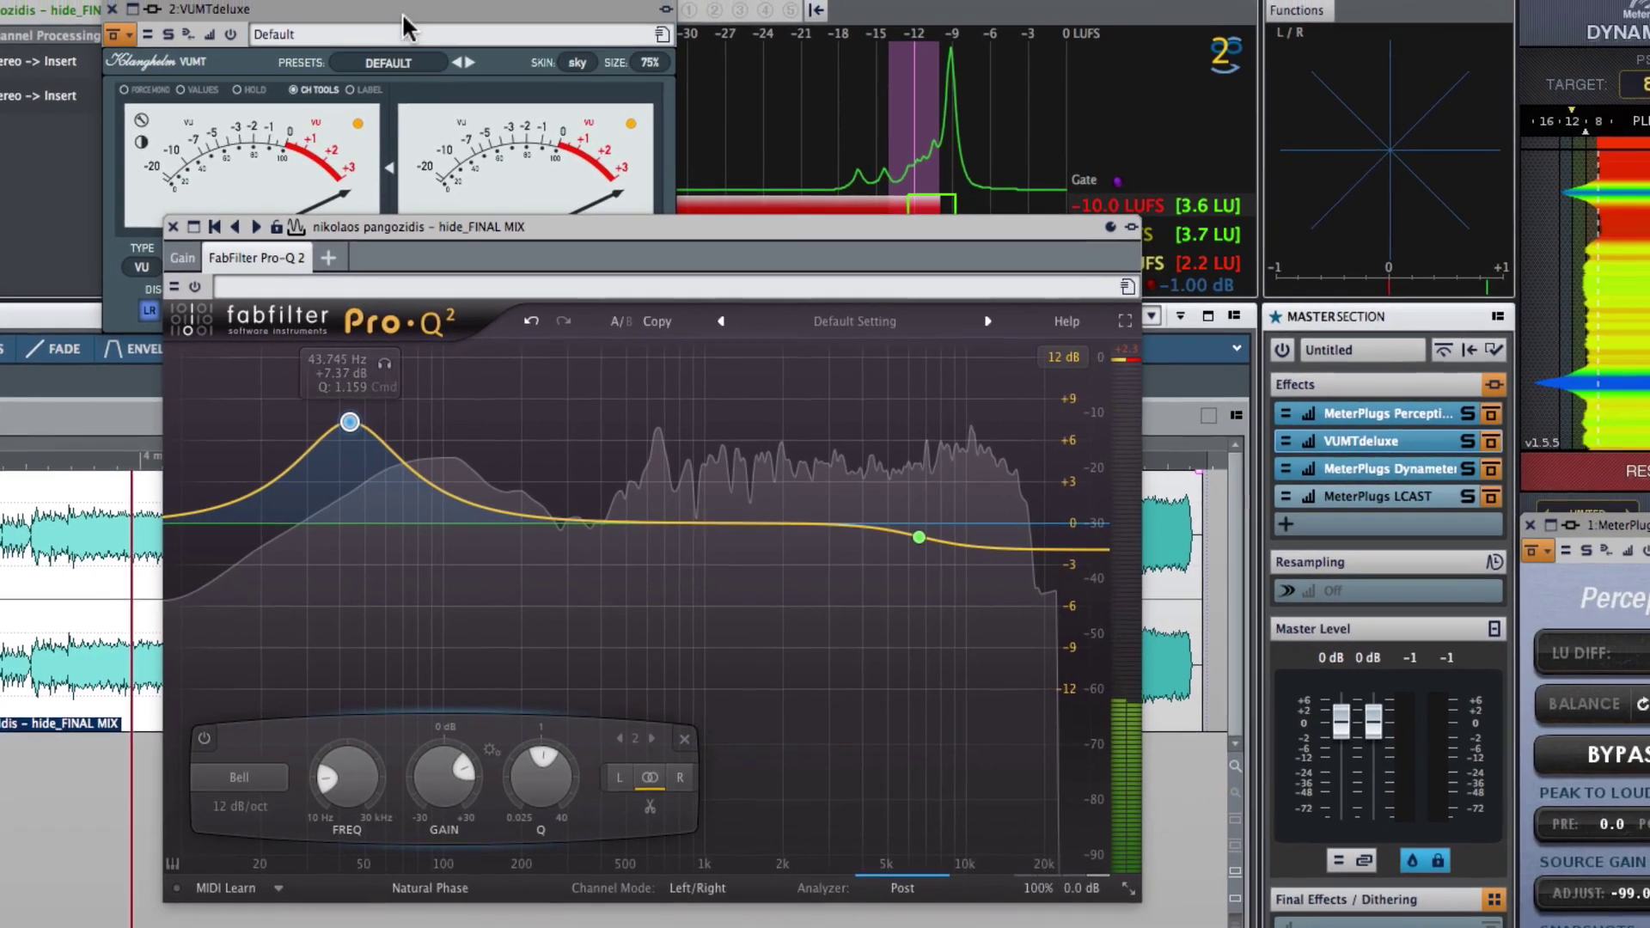
- Bring VUMTdeluxe and Dynameter to the front and examine Dynameter's dynamics history for the bass-boosted first clip
click(451, 95)
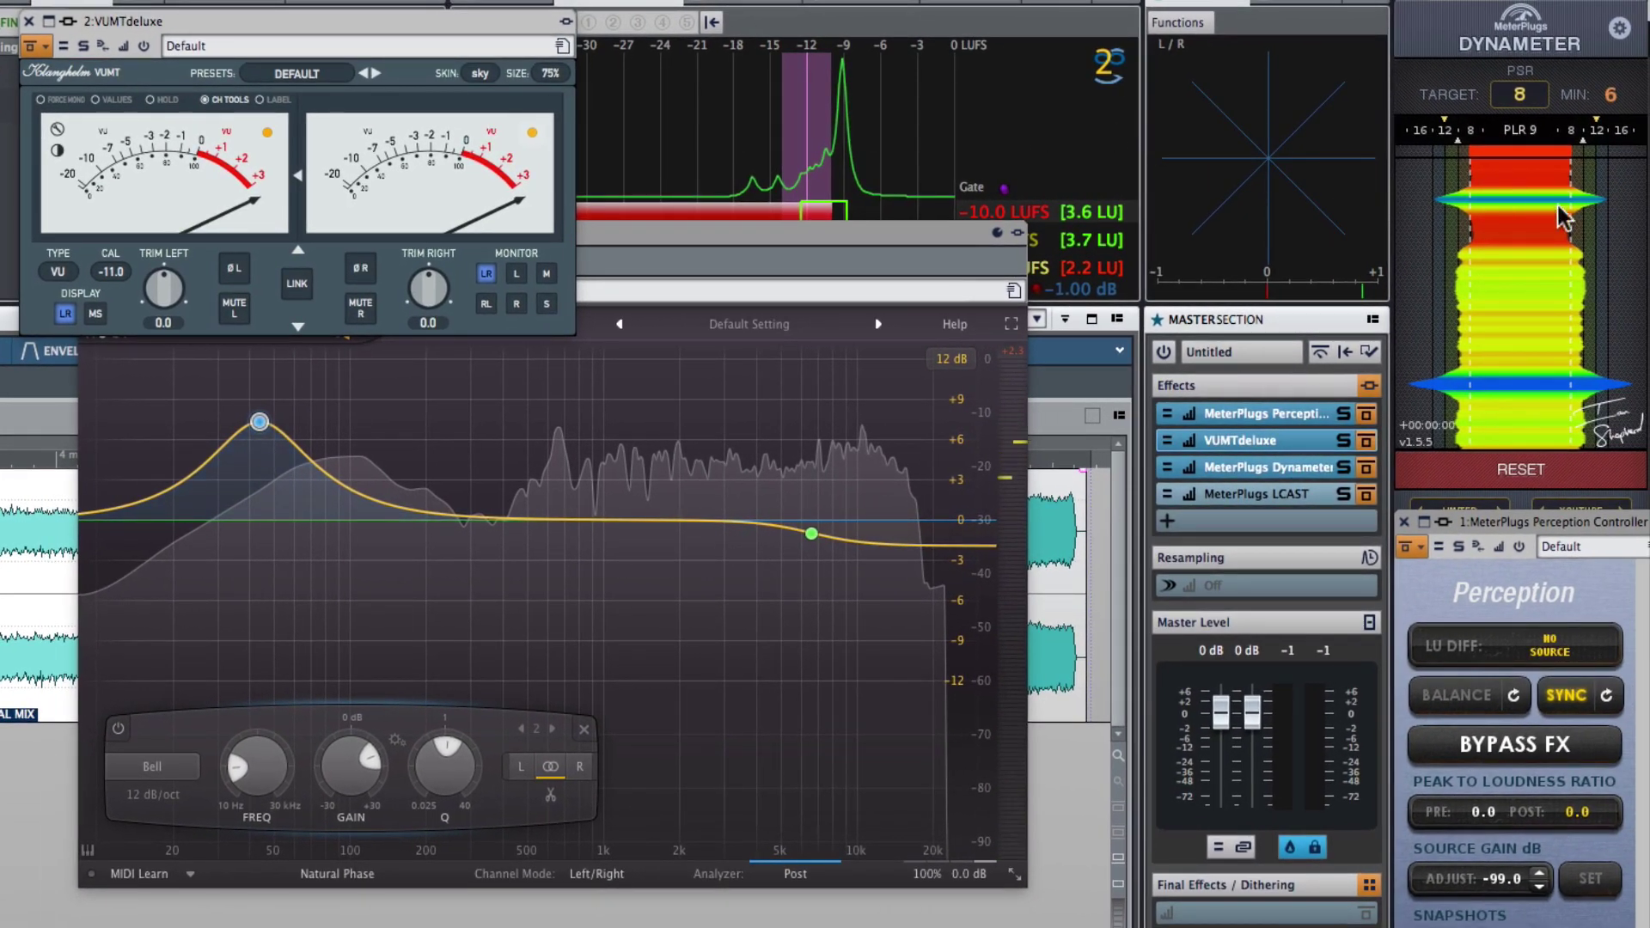
click(1517, 397)
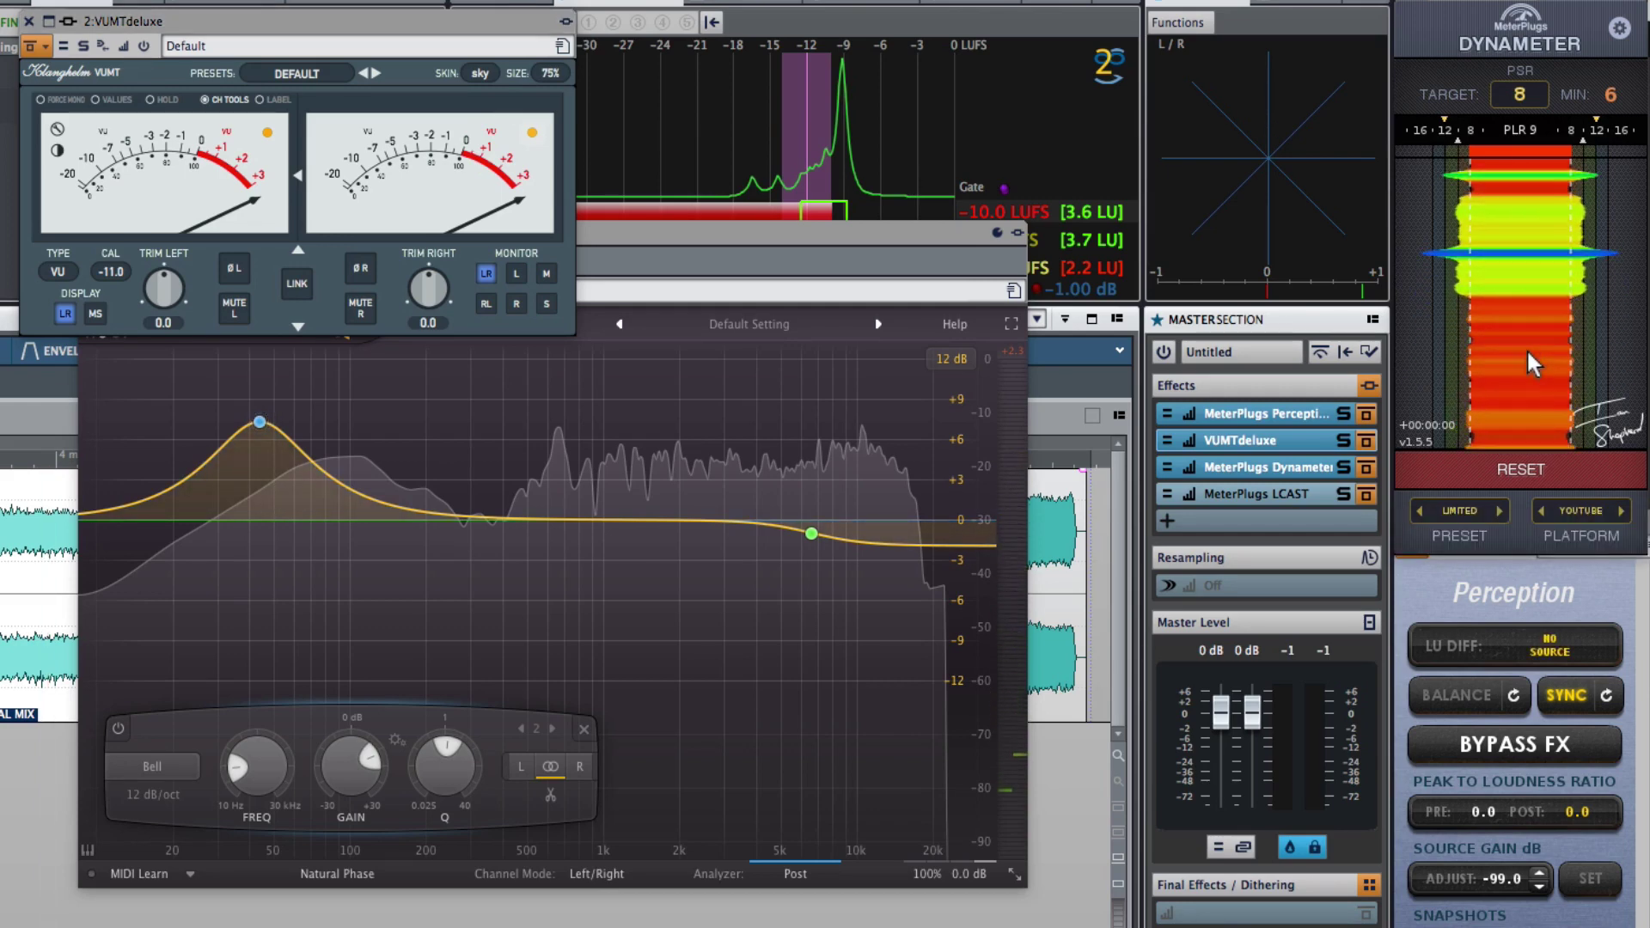
key(space)
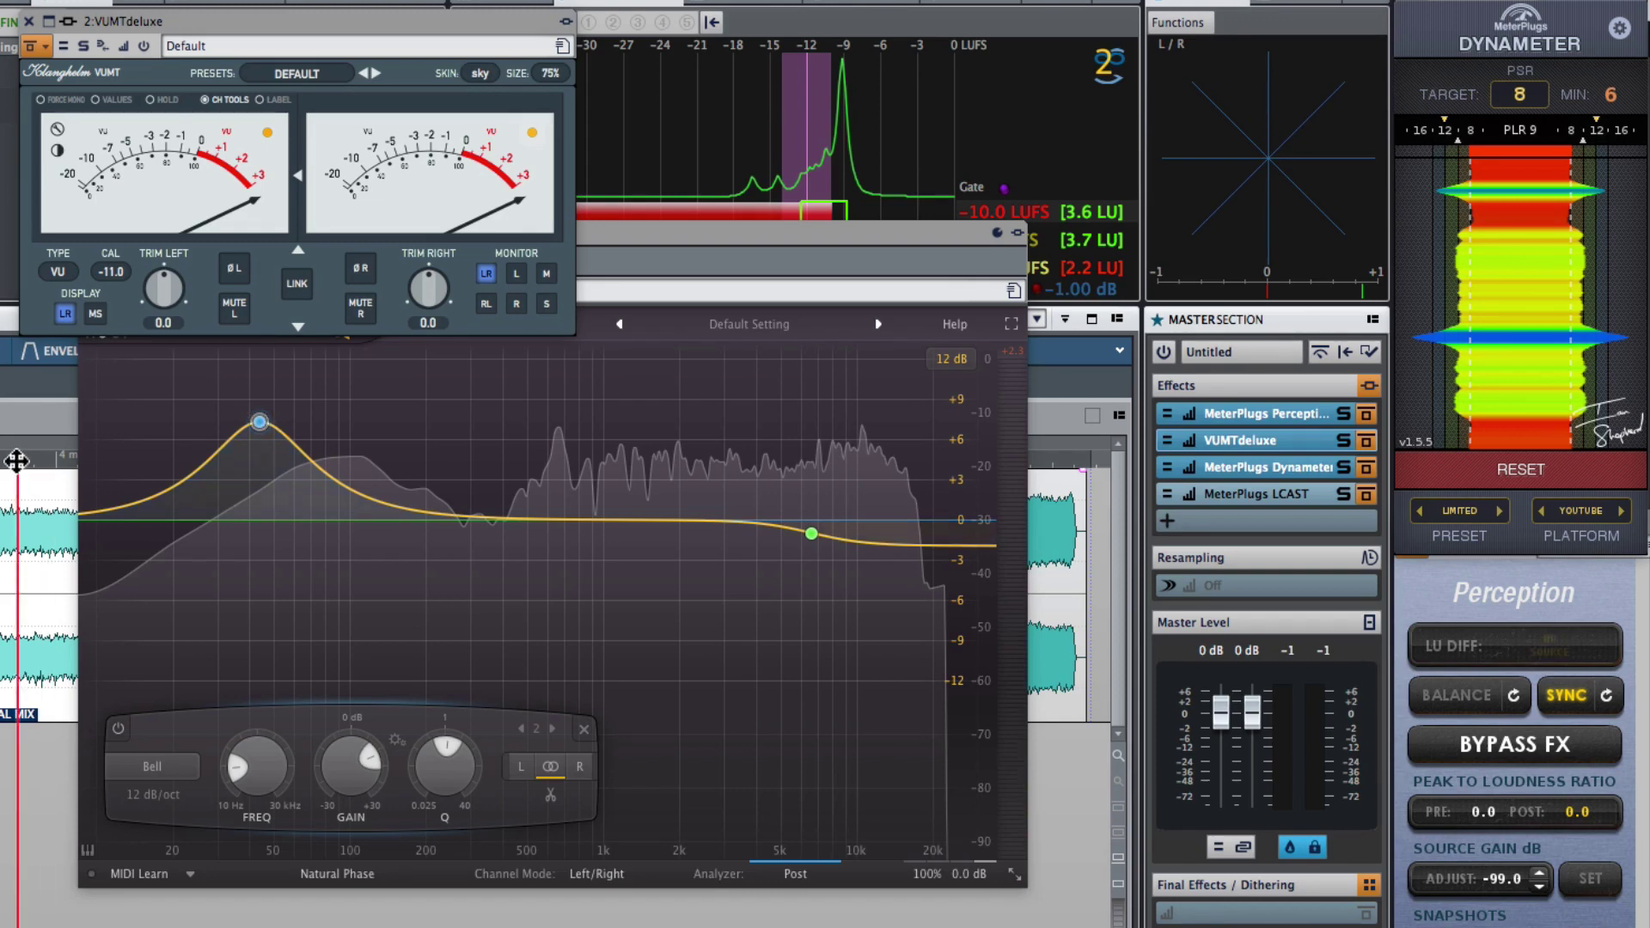
- Add two bell boosts to the first clip: about +2.08 dB at 458 Hz, and about +1 dB between 2k and 5k
click(490, 519)
mouse_move(490, 519)
mouse_down()
mouse_move(526, 480)
mouse_move(472, 477)
mouse_move(522, 472)
mouse_move(510, 495)
mouse_up()
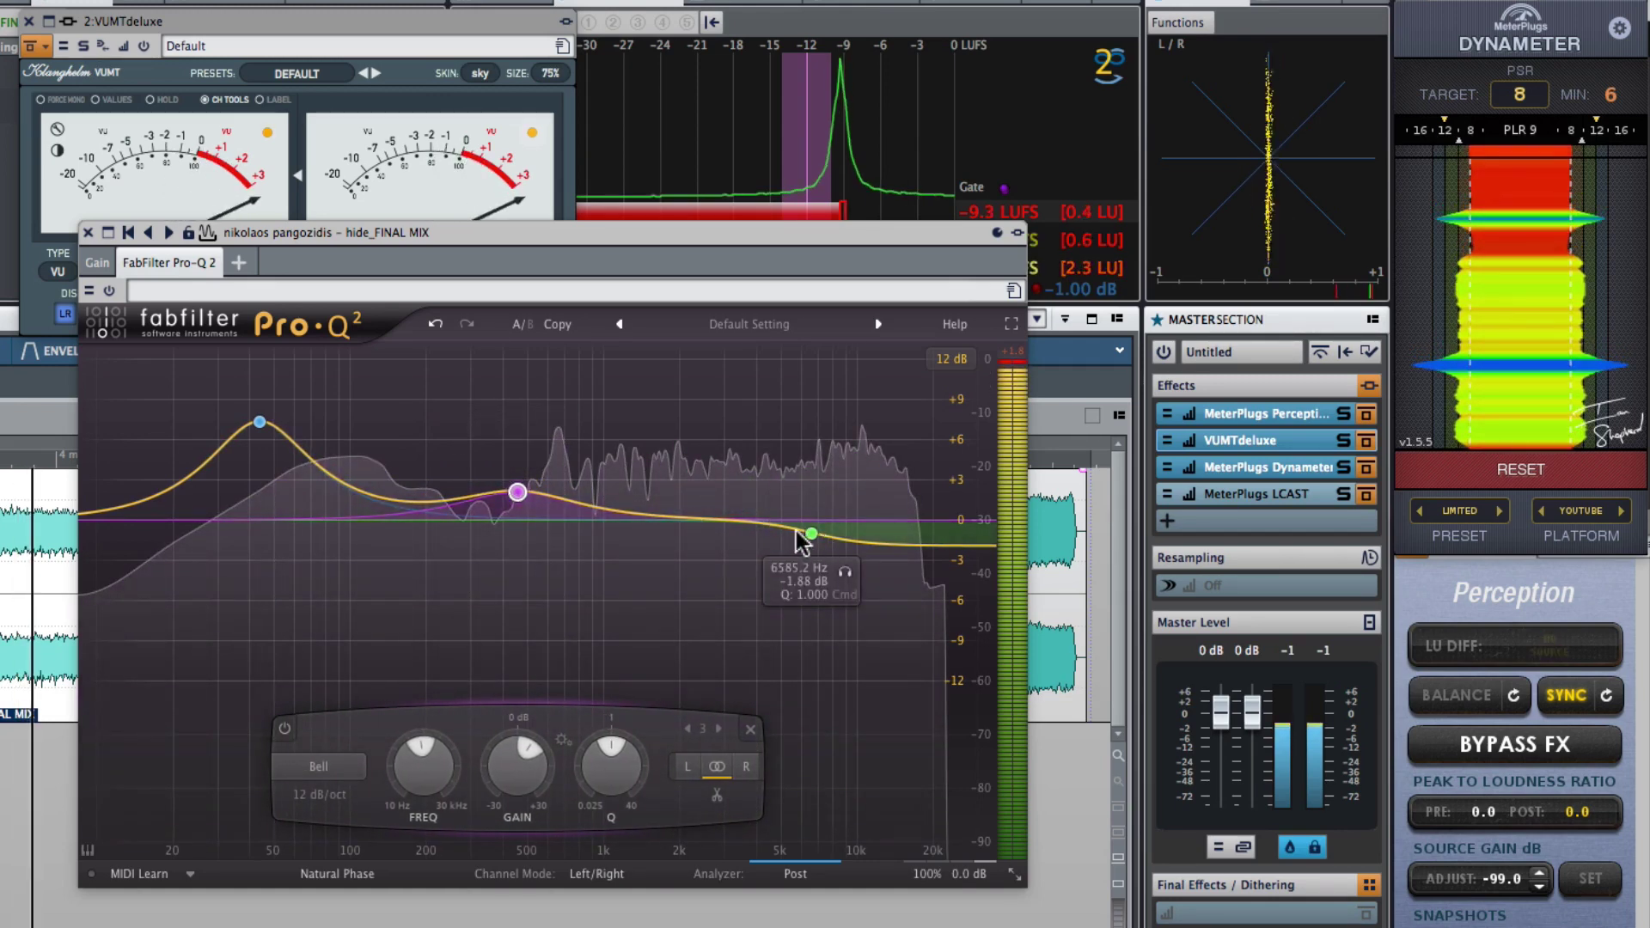
drag(700, 520, 743, 508)
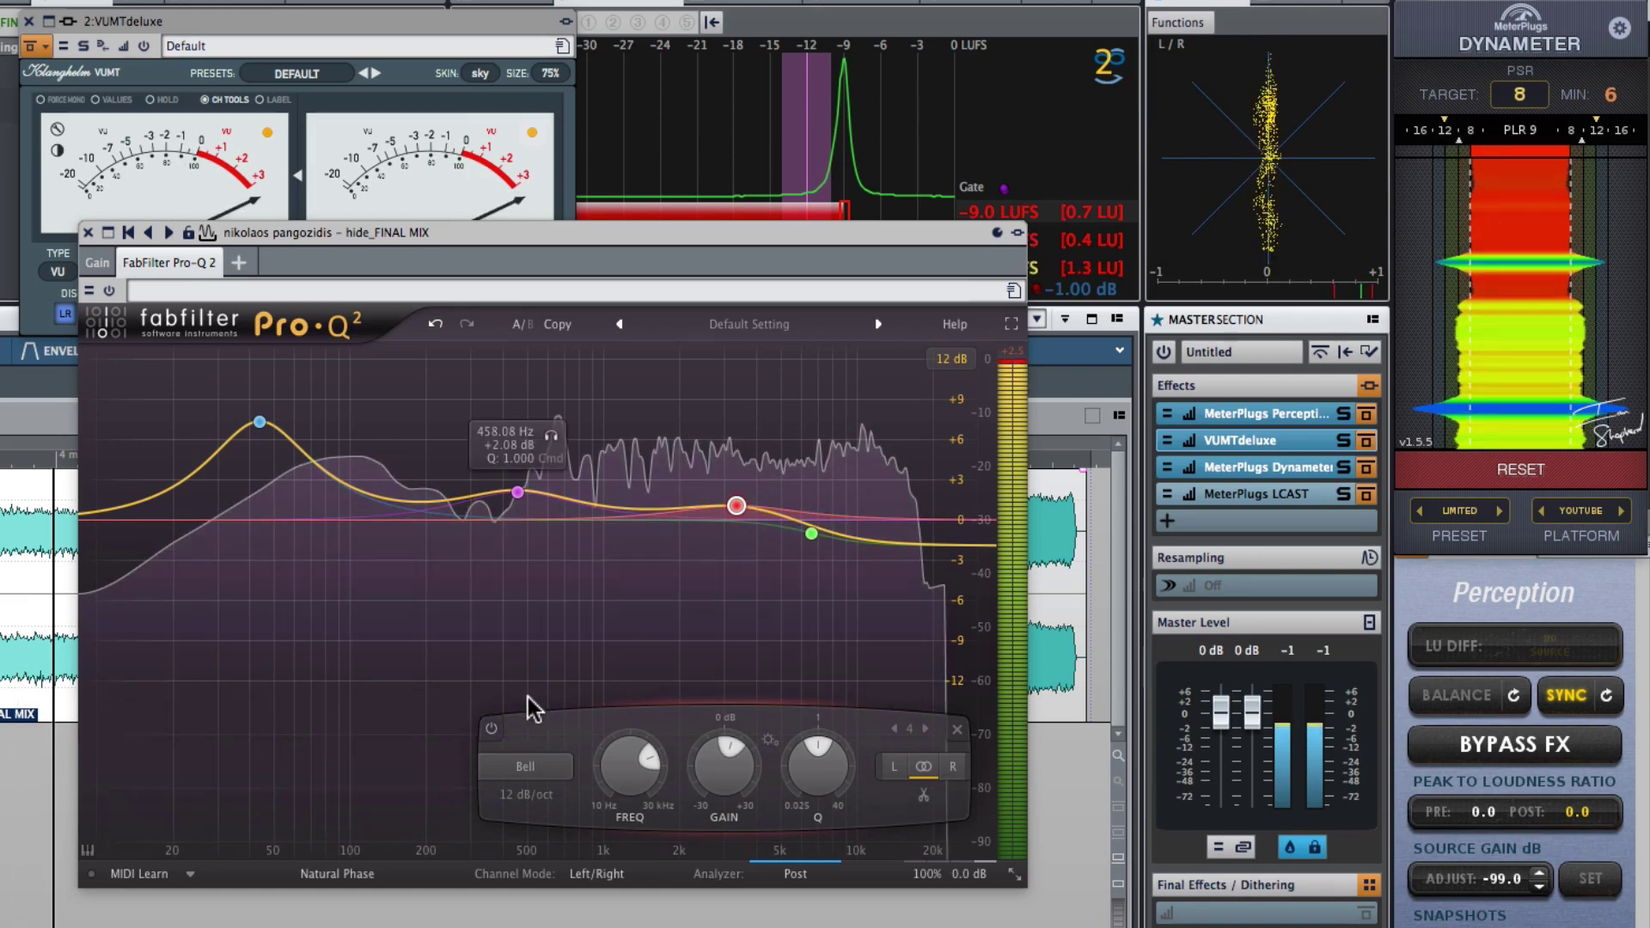
- Bypass and re-enable the new upper-mid bell to compare the first clip with and without it
click(490, 729)
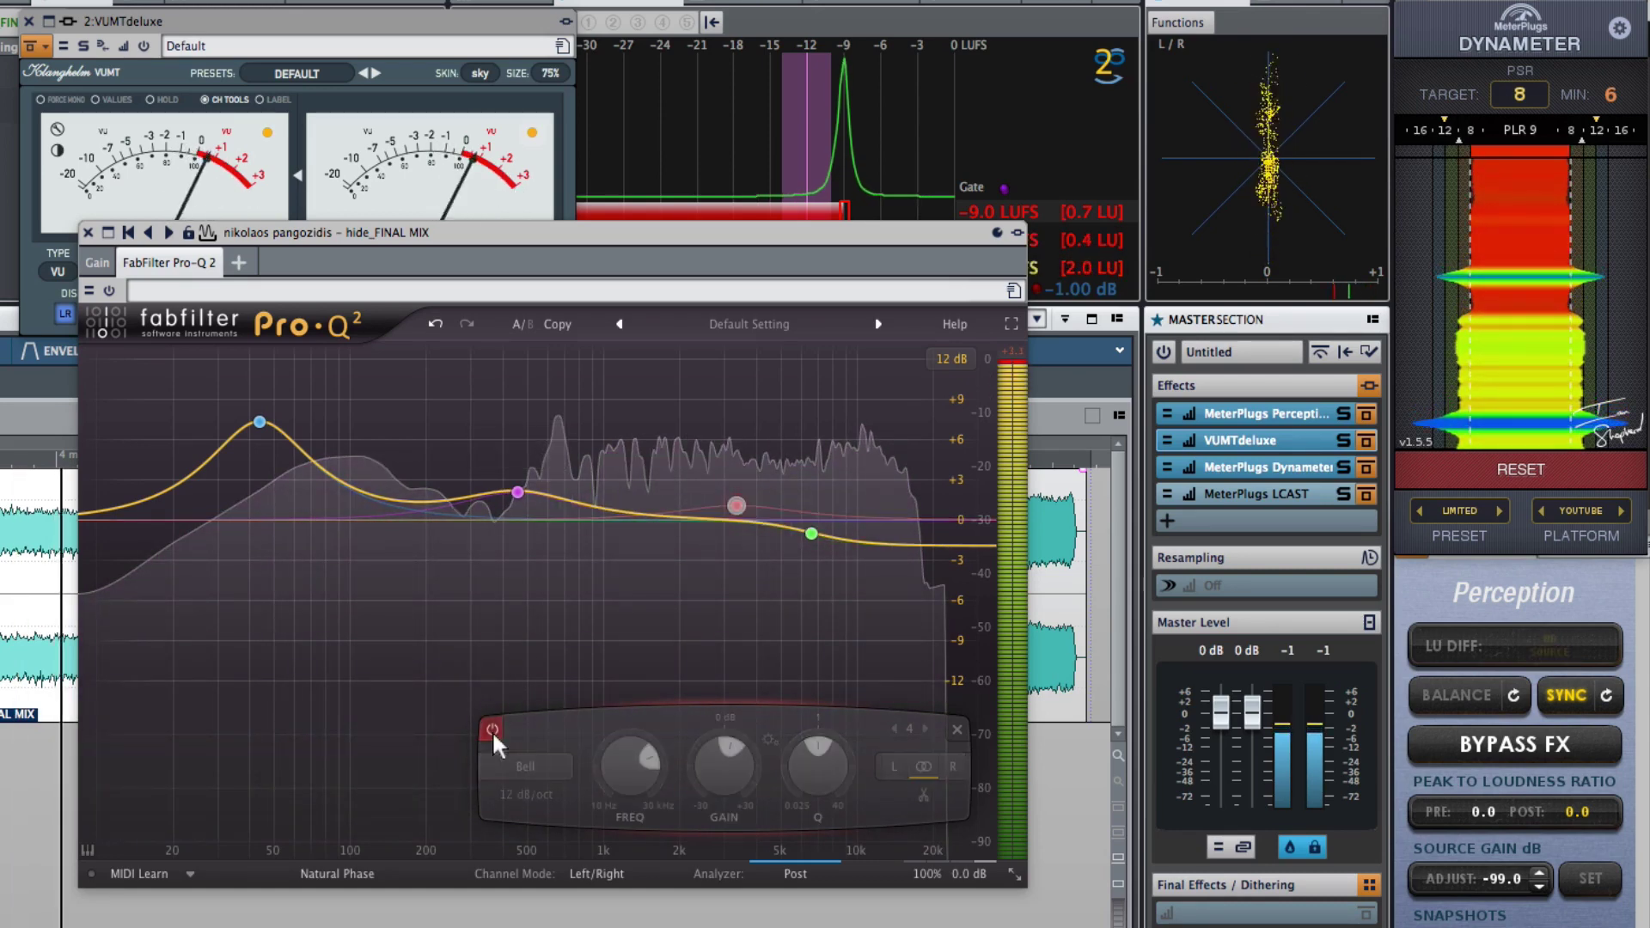
click(493, 737)
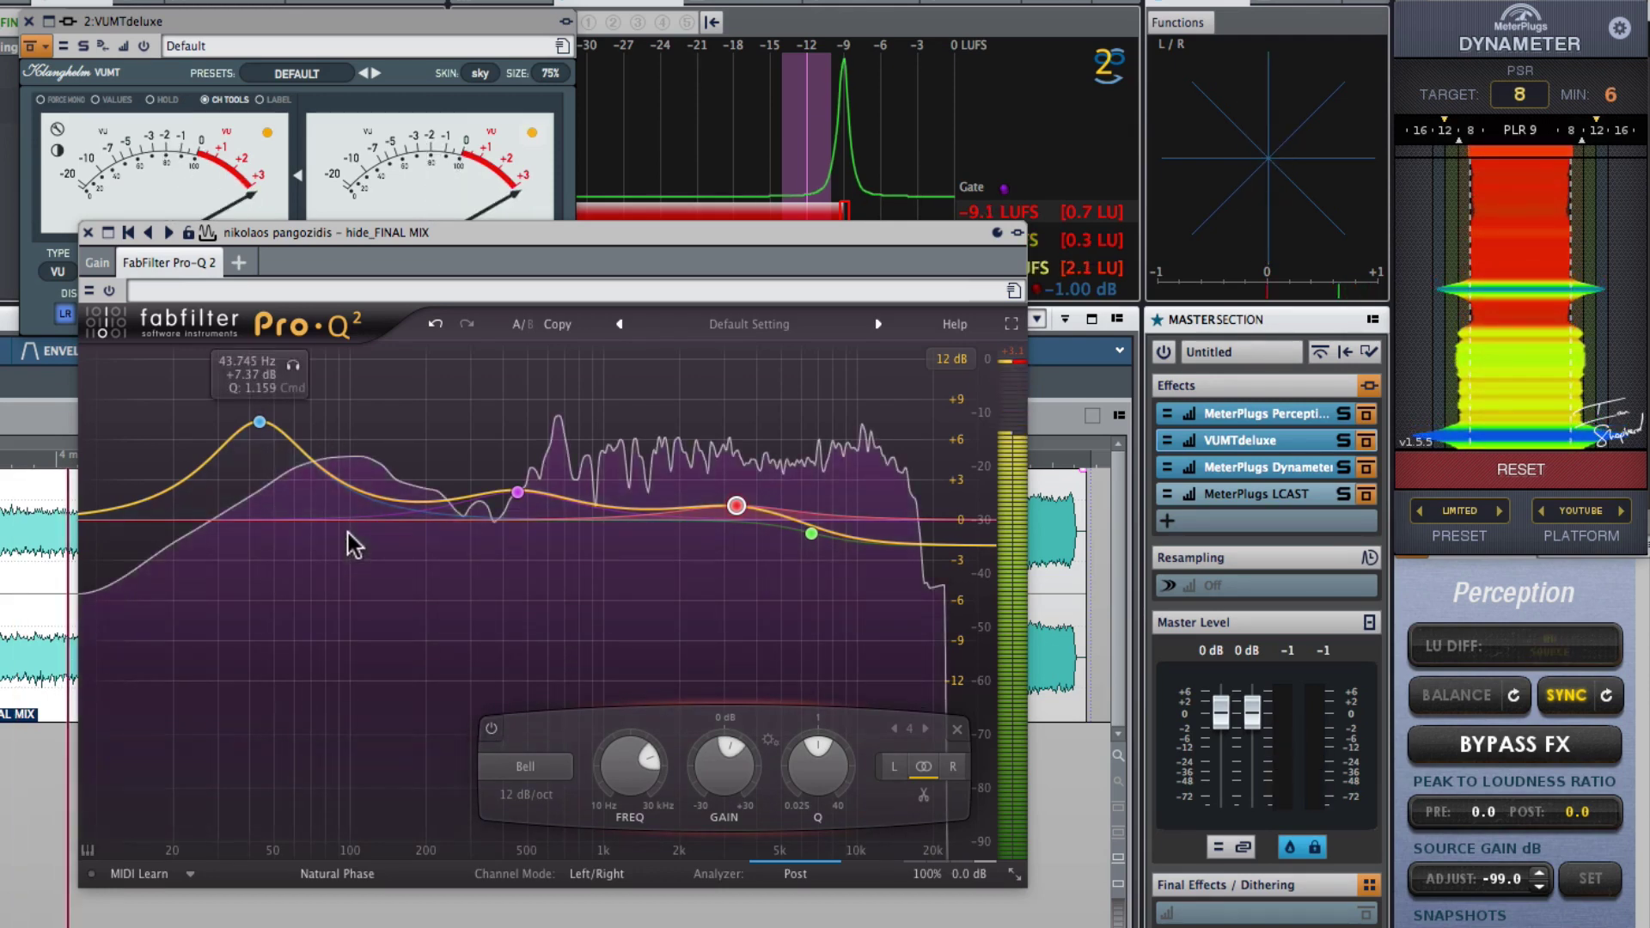
drag(349, 533, 988, 624)
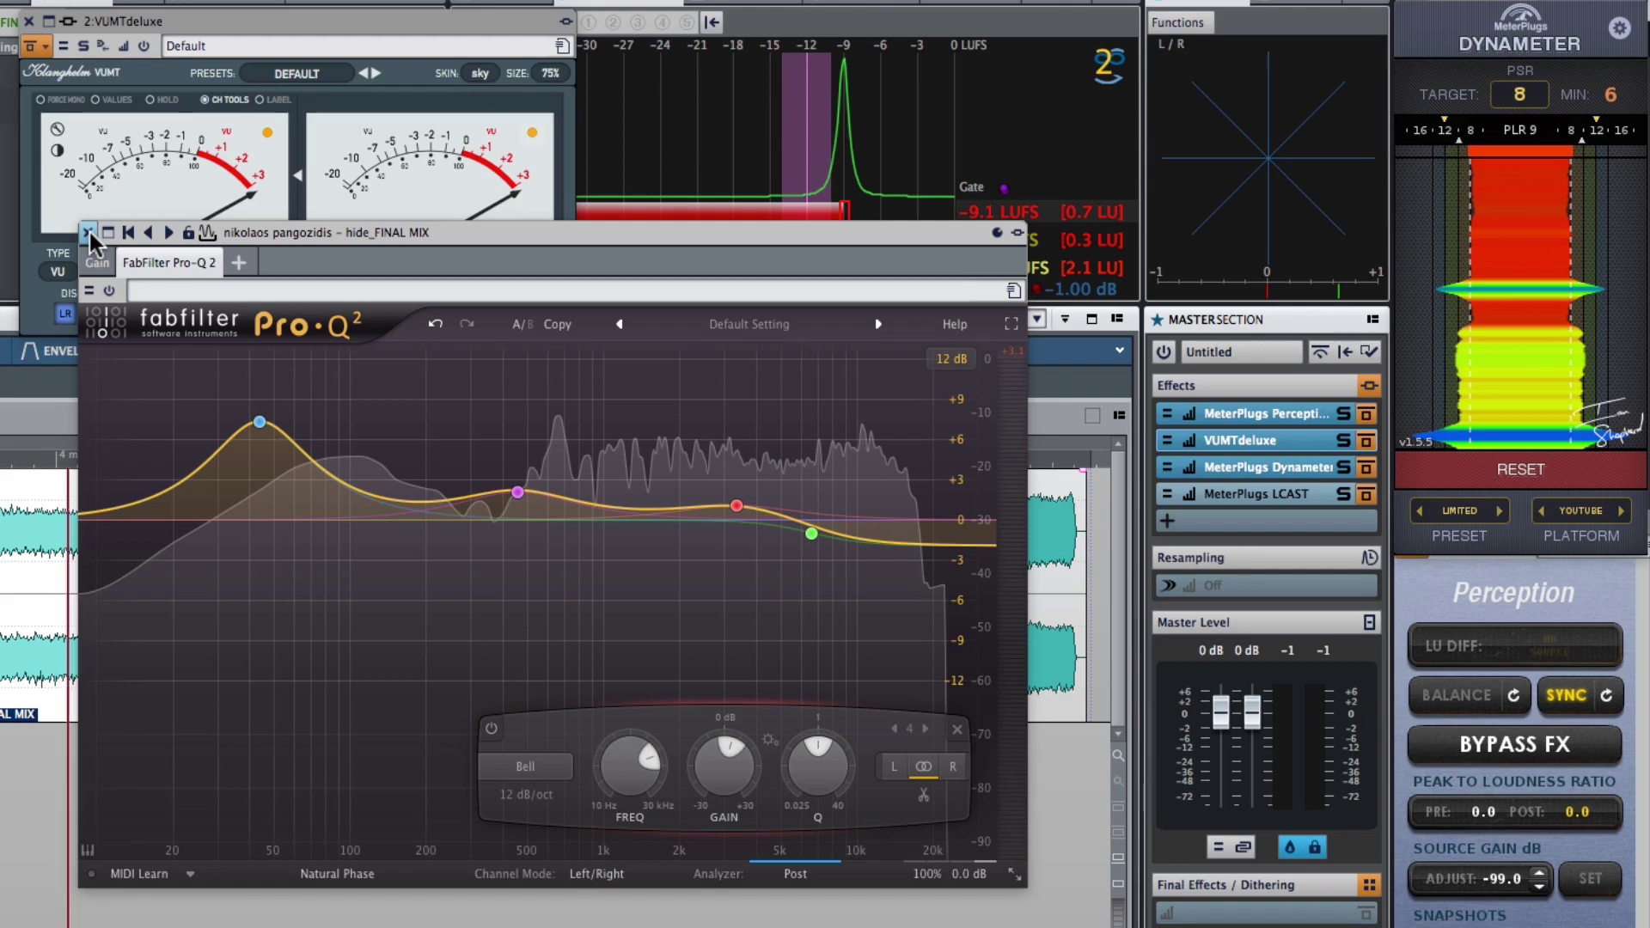
- Play the first clip and adjust its Gain effect by ear, settling on exactly 5.00 dB
click(19, 471)
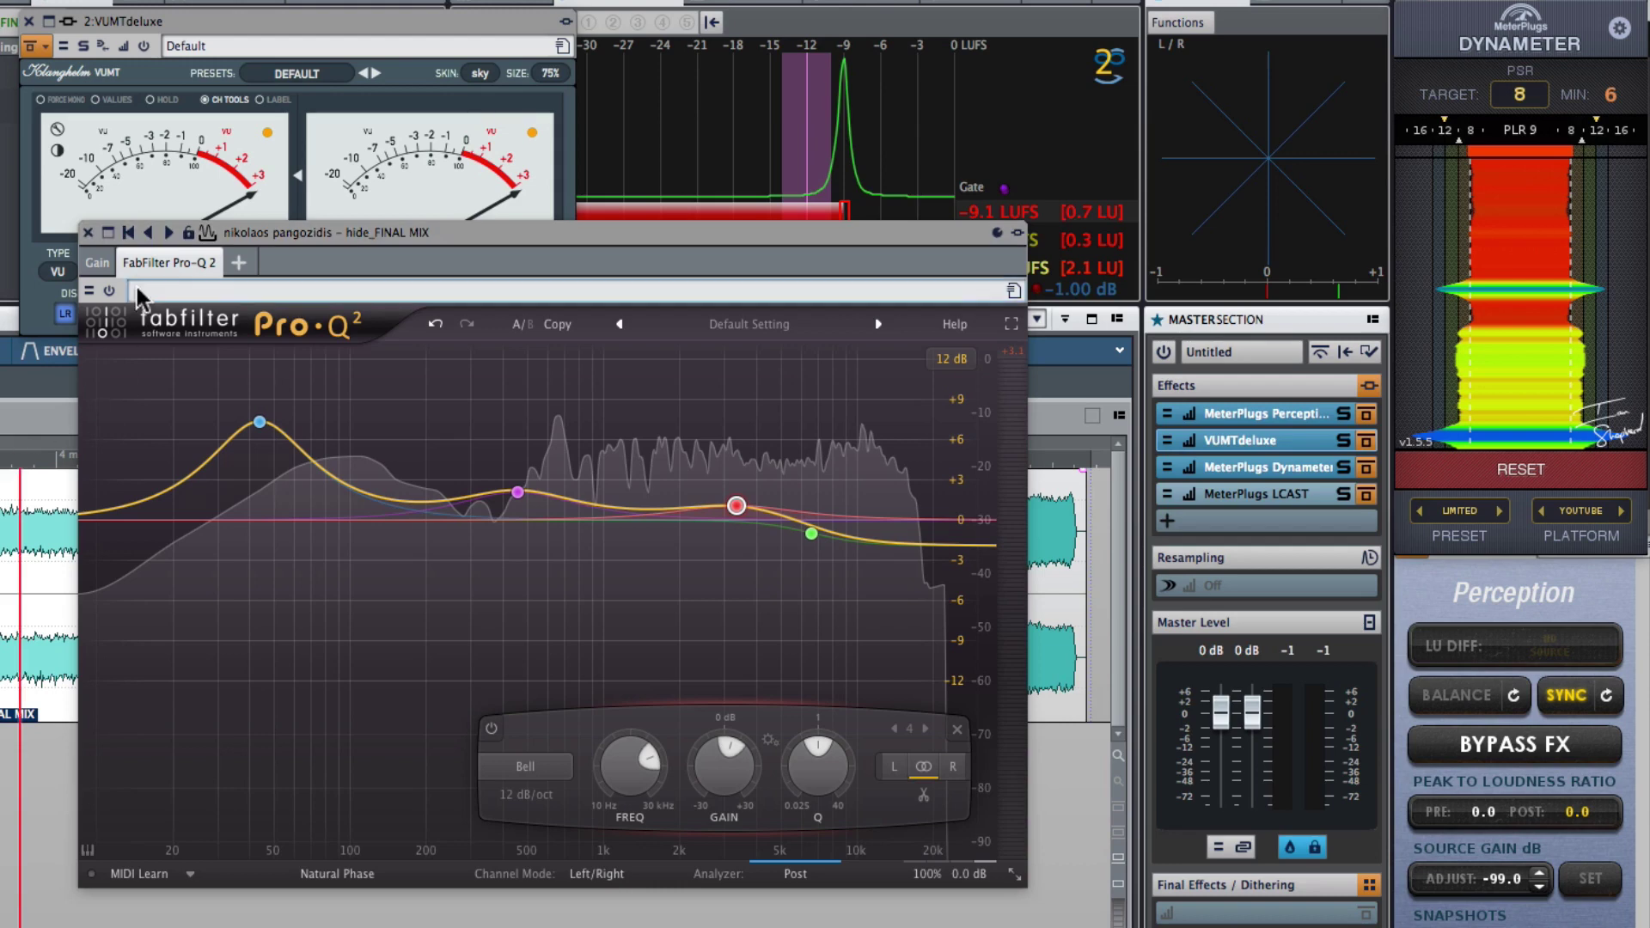
key(space)
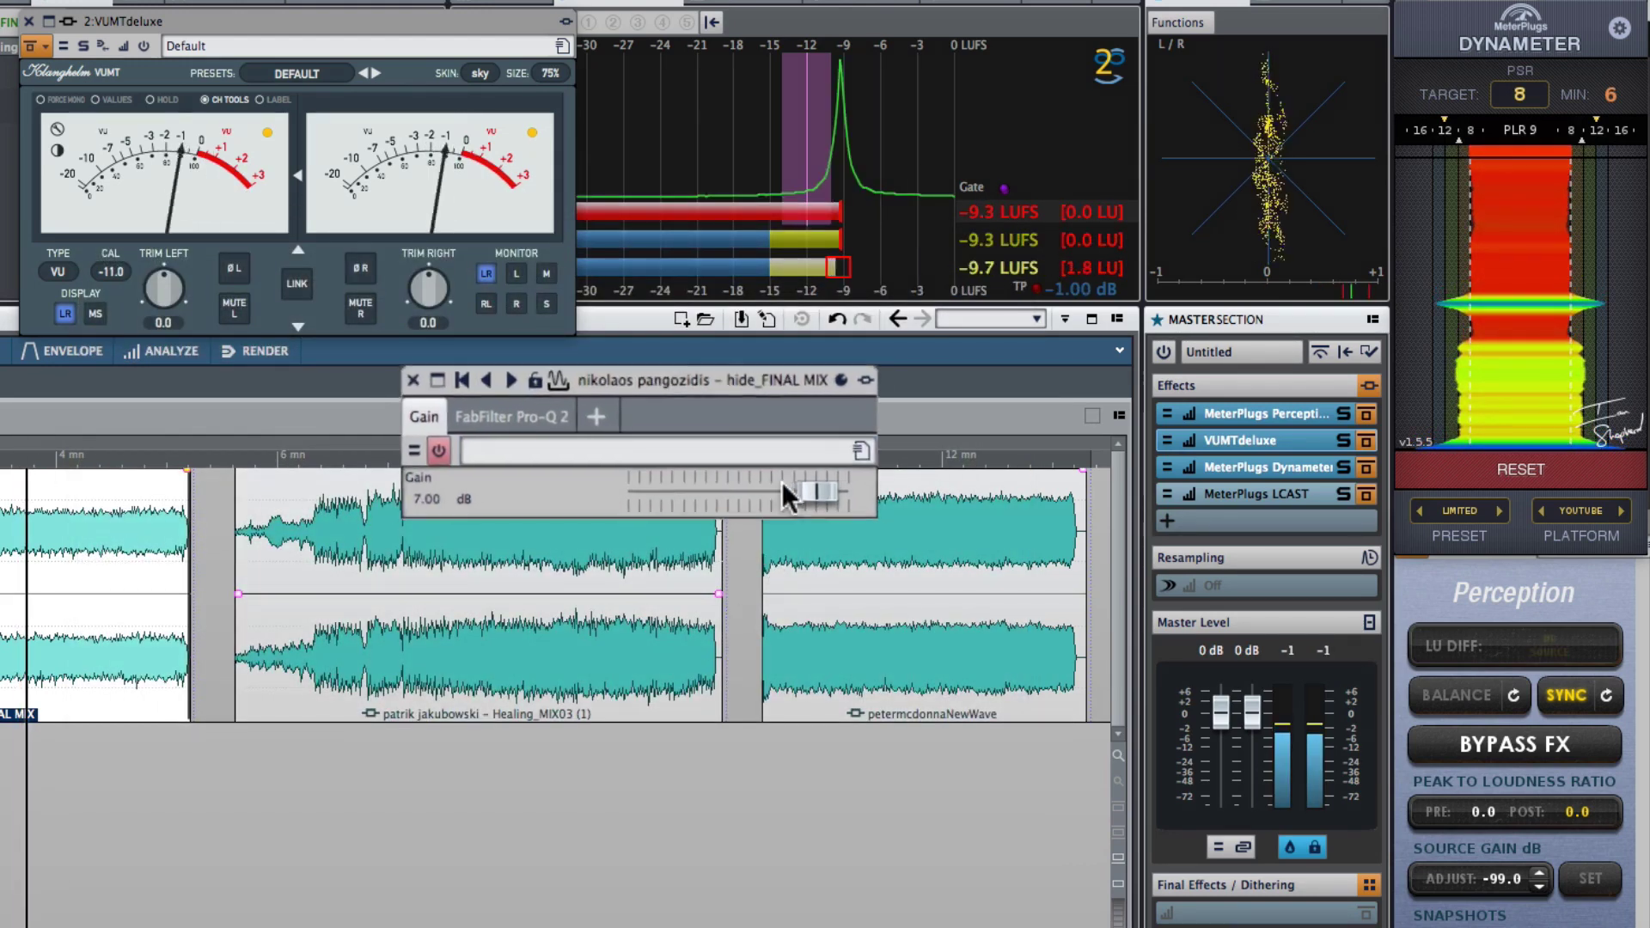
drag(847, 498, 820, 504)
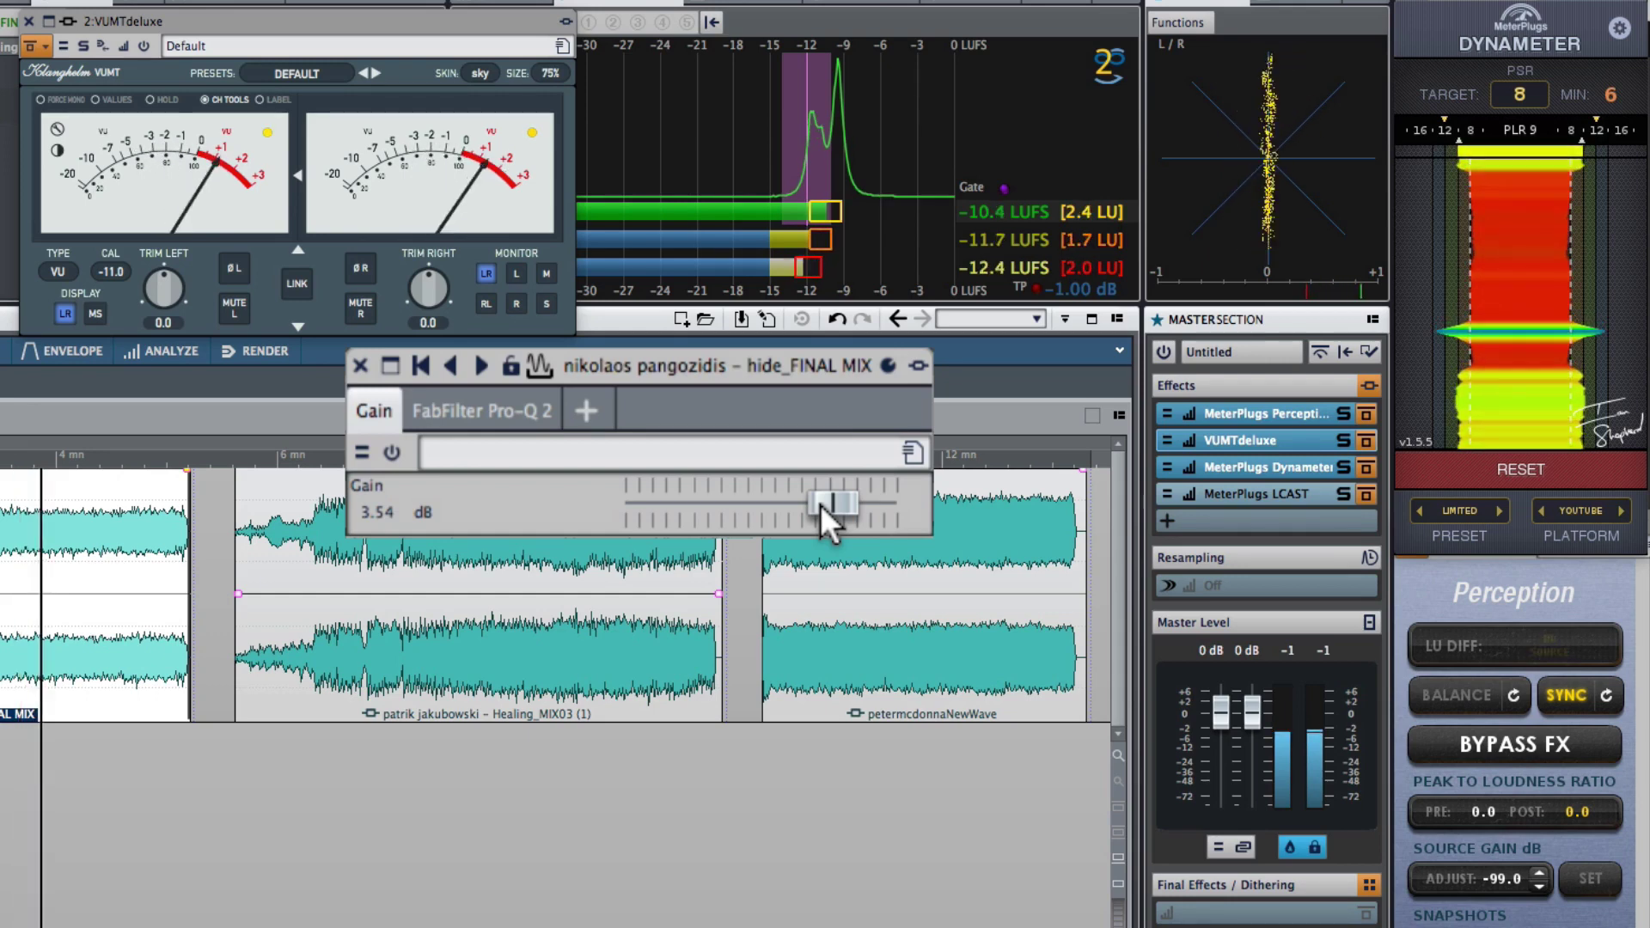
drag(820, 504, 832, 503)
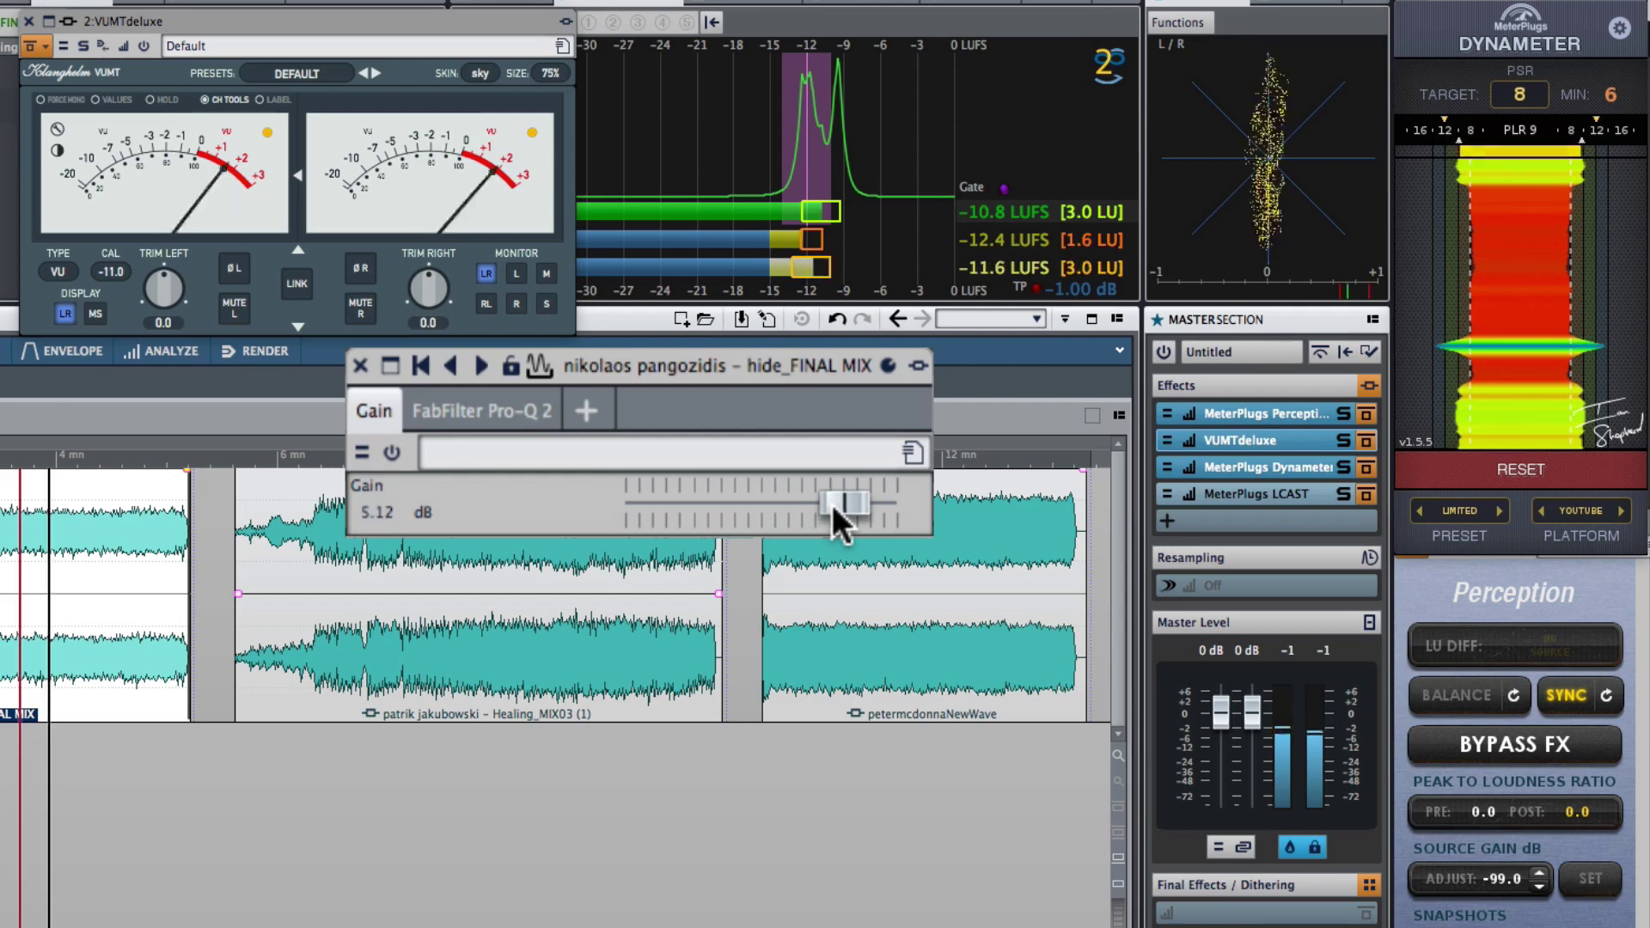
click(374, 511)
text(5)
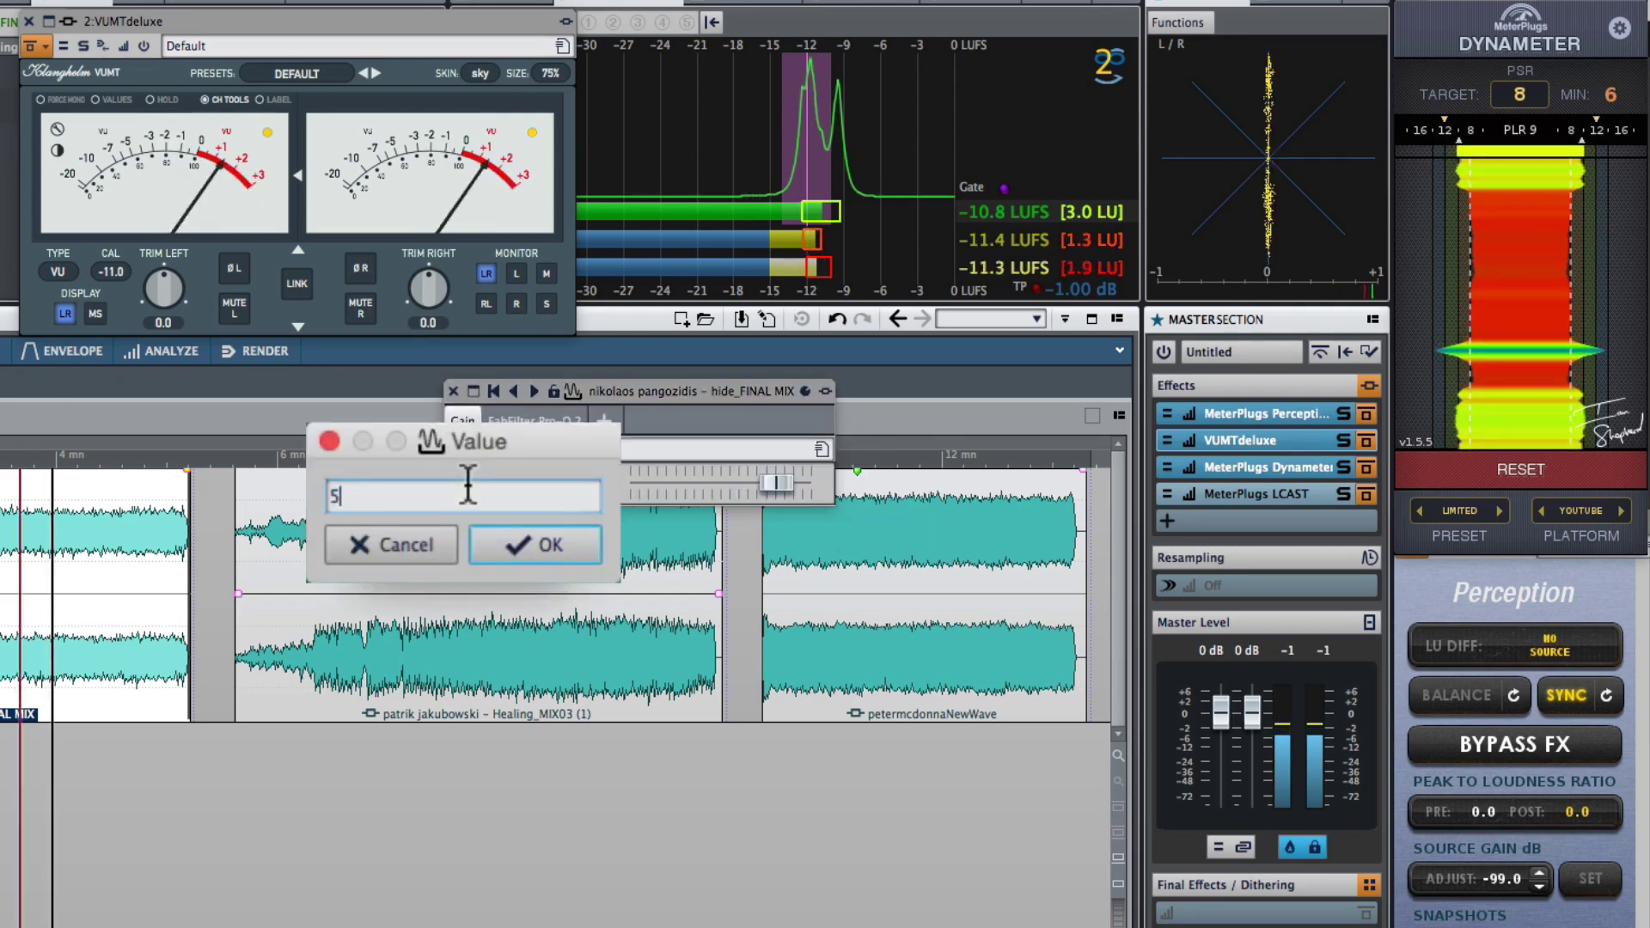
key(Return)
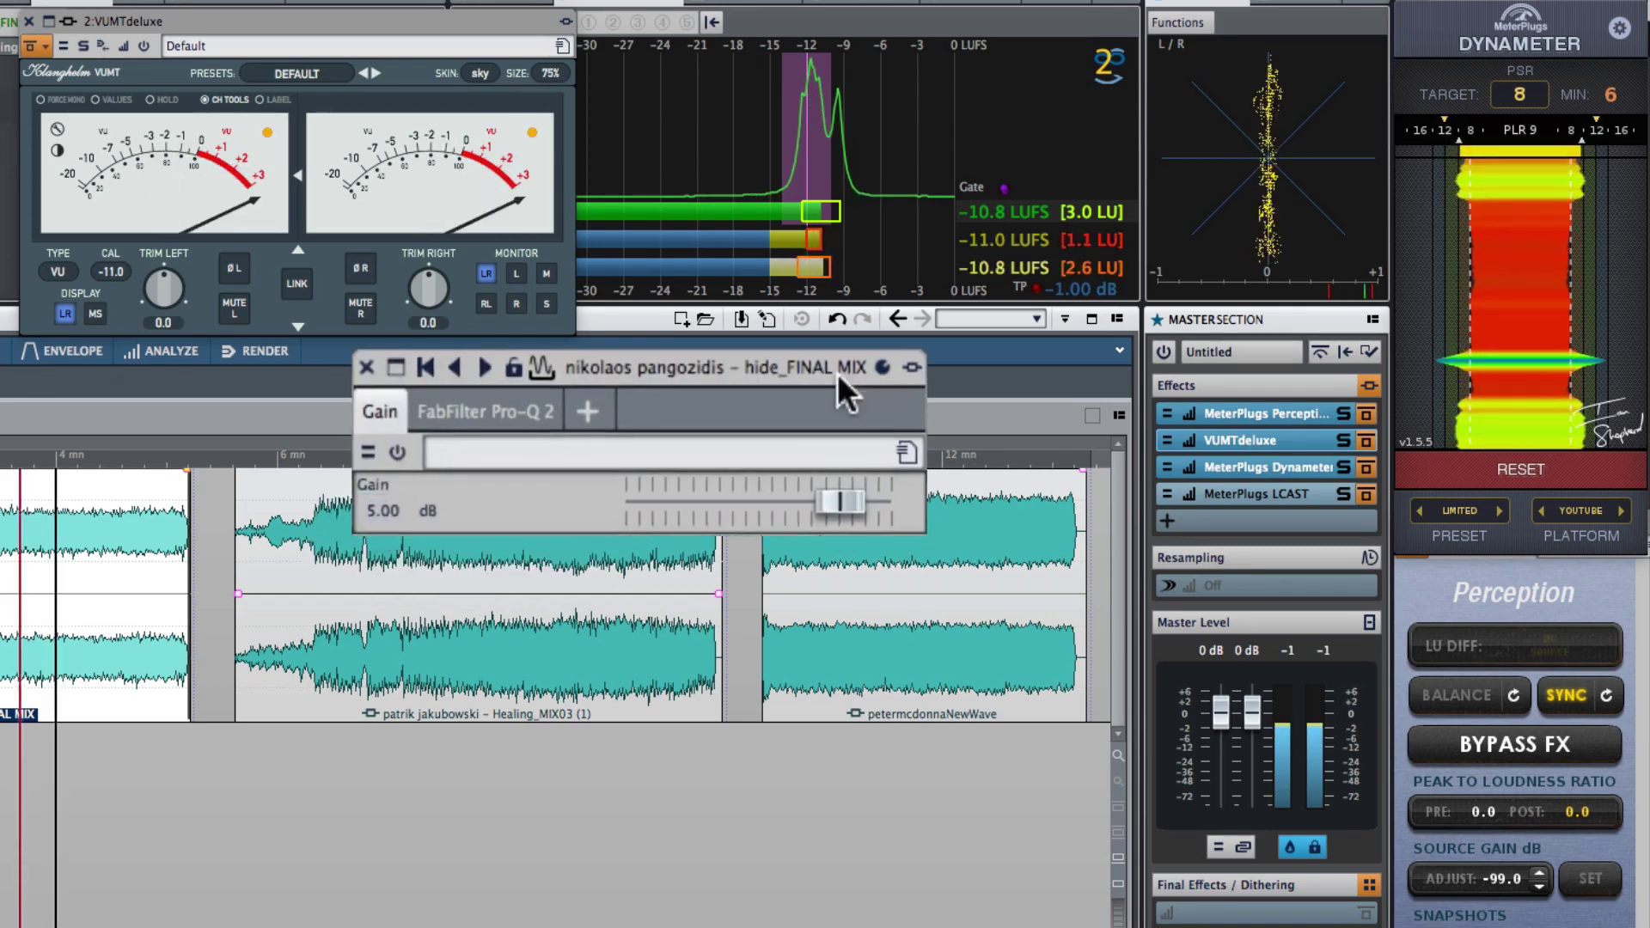
- Reset Dynameter's history during playback and check the first clip's dynamics at the new gain before stopping
scroll(1600, 104, up, 2)
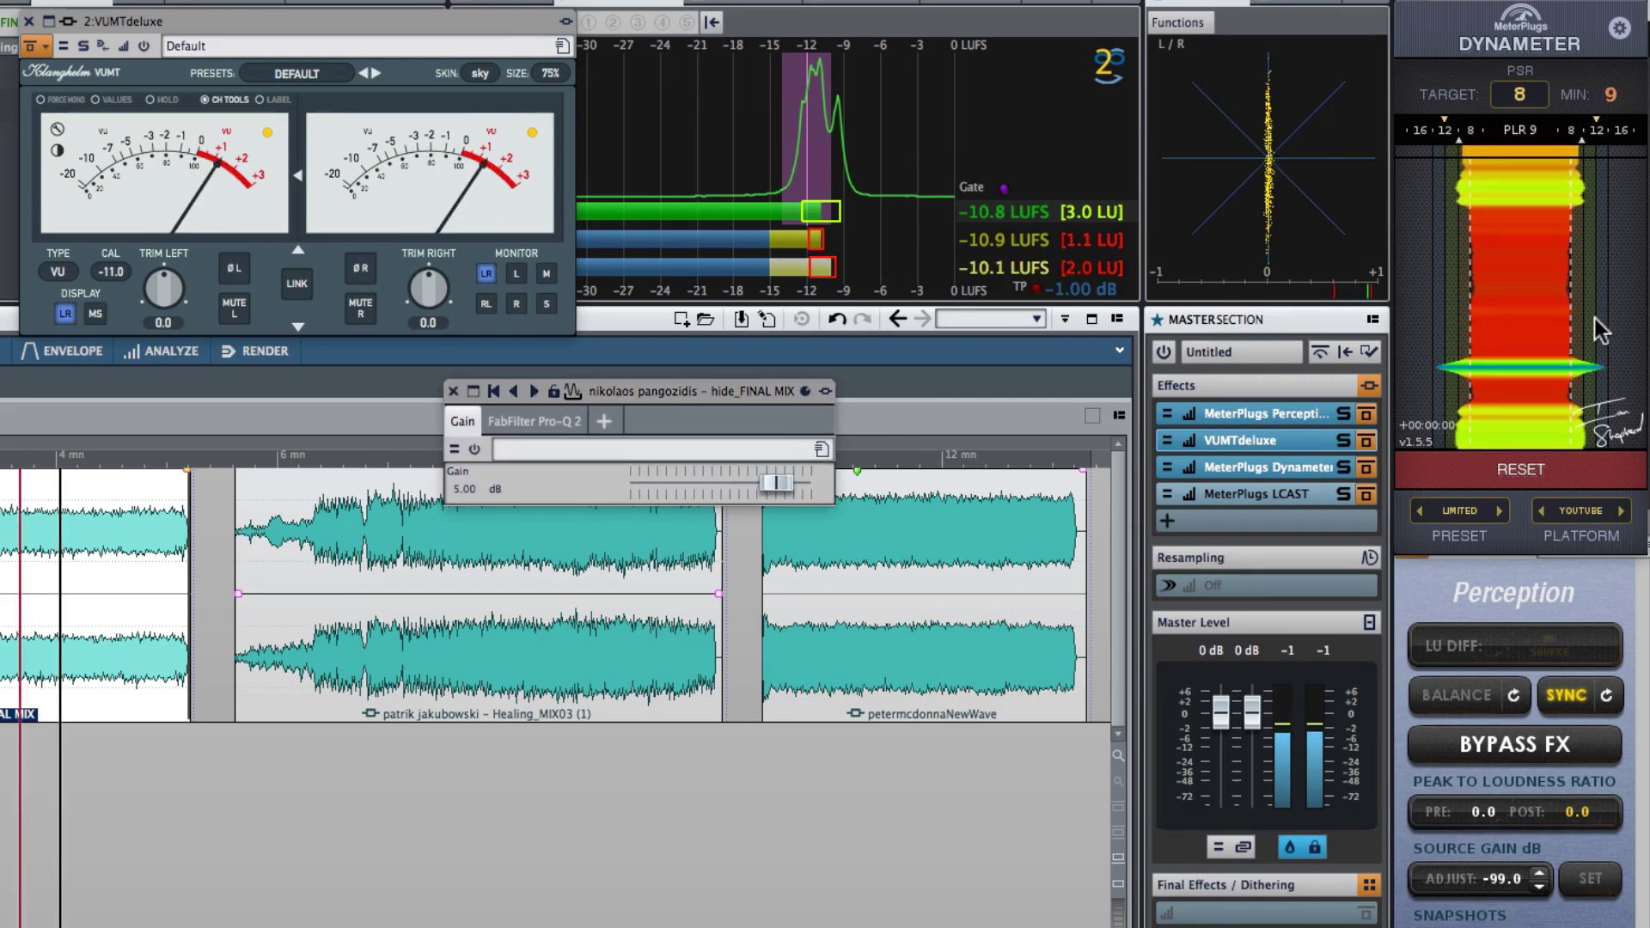
click(1548, 464)
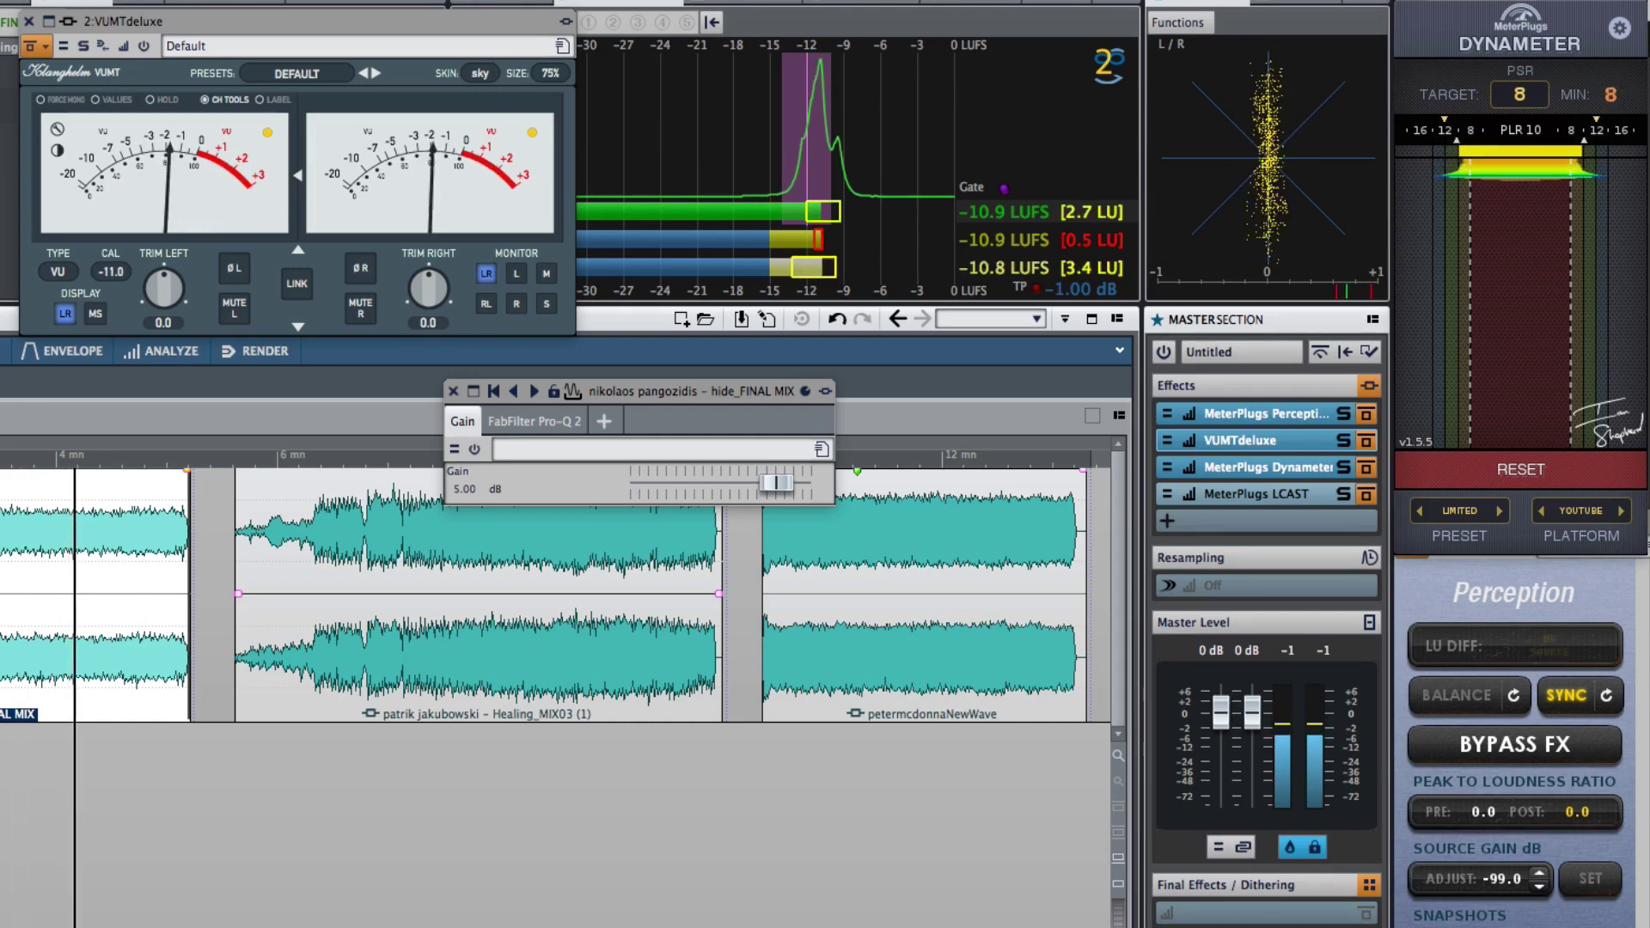
key(space)
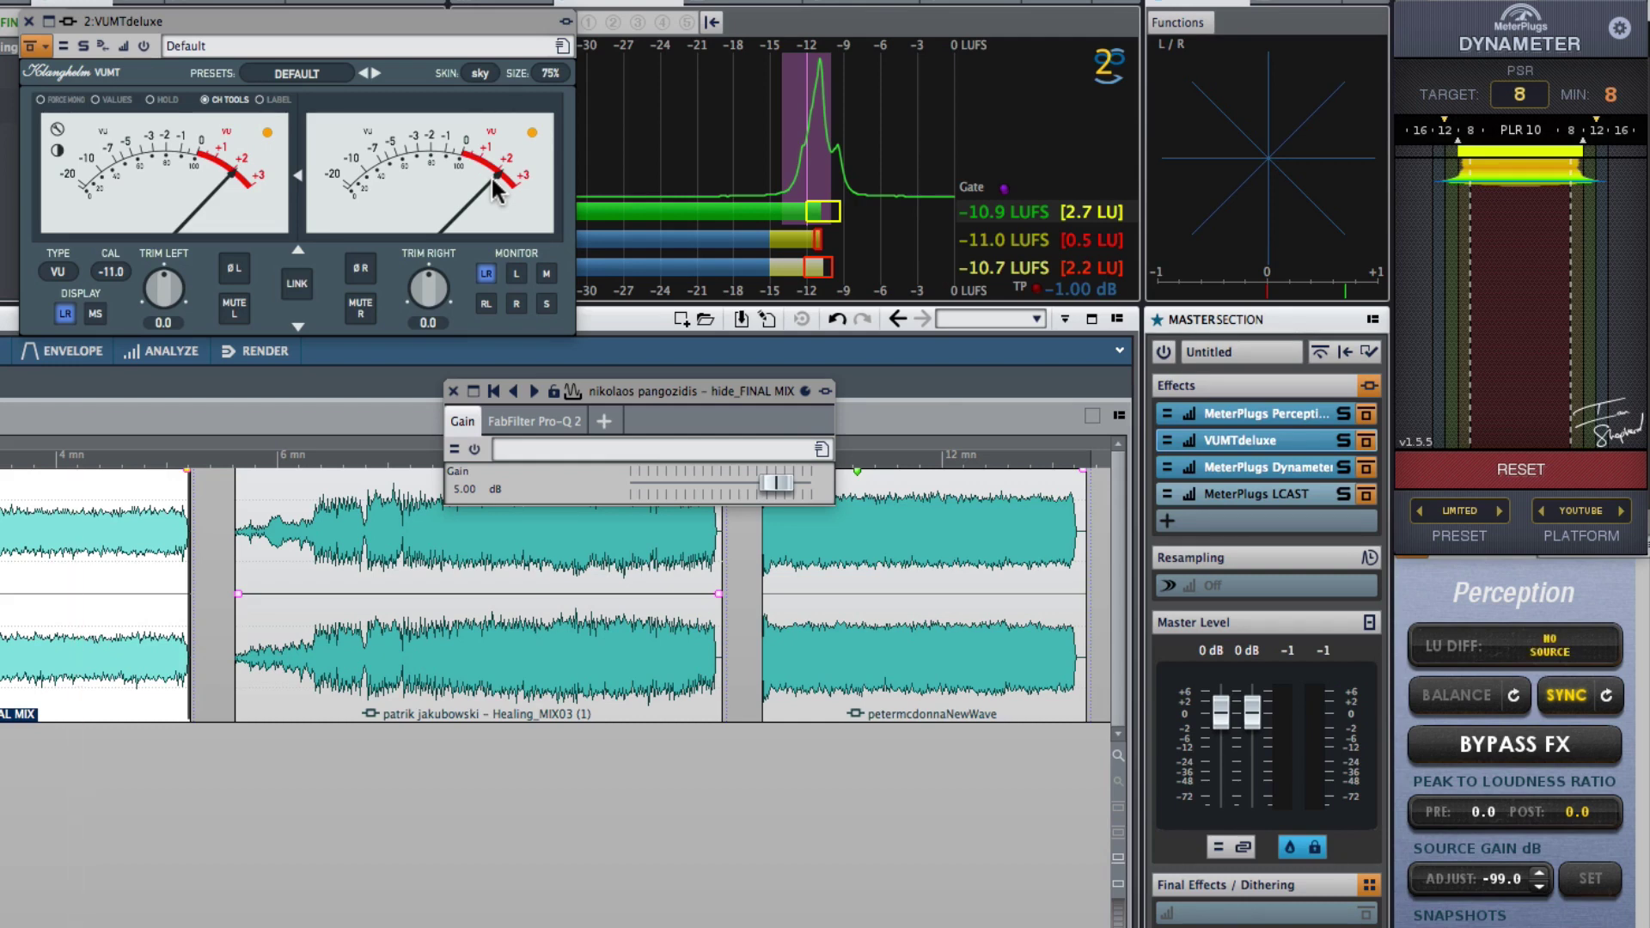
- View the third clip's Pro-Q 2 curve, close its effect window and select the clip
click(913, 684)
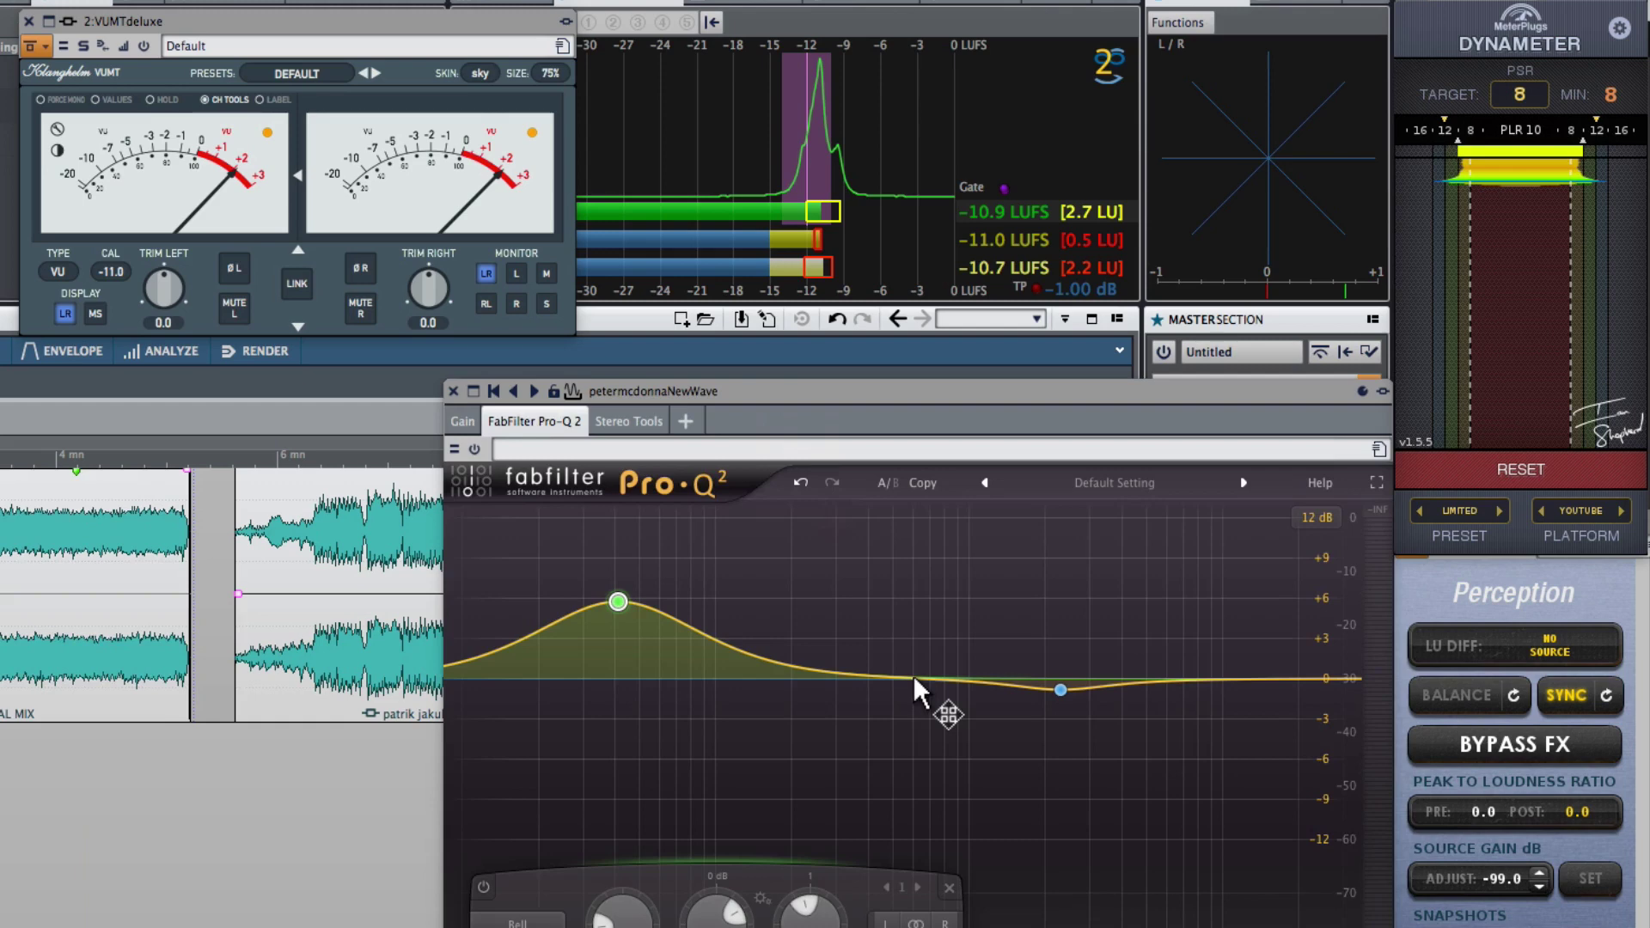
click(456, 391)
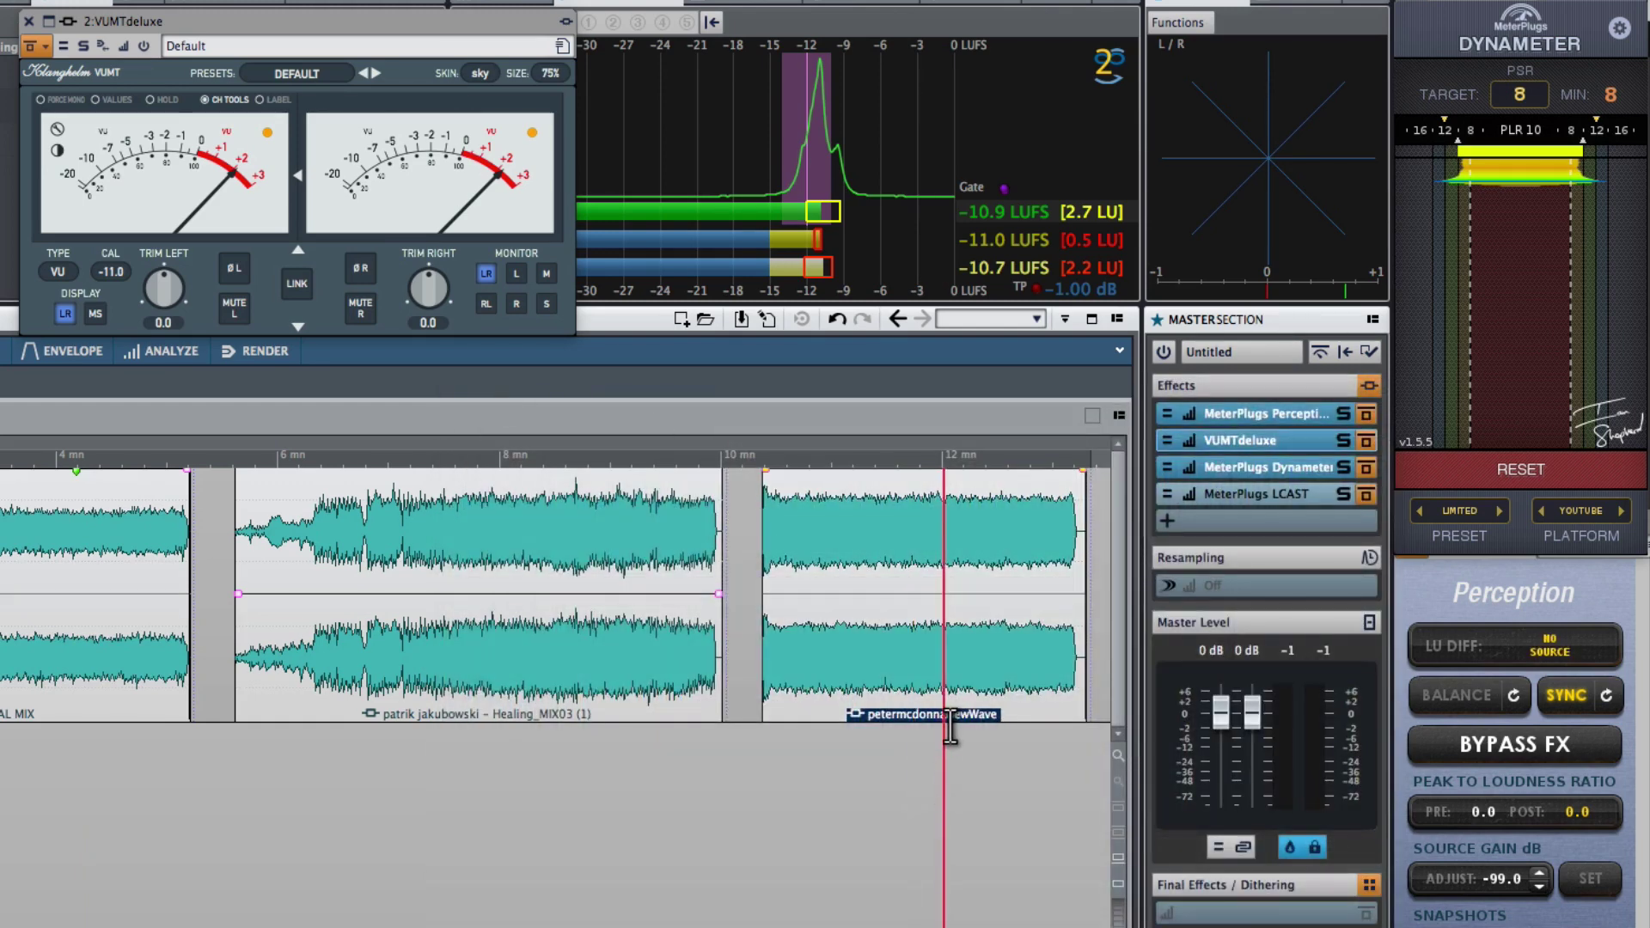
click(962, 687)
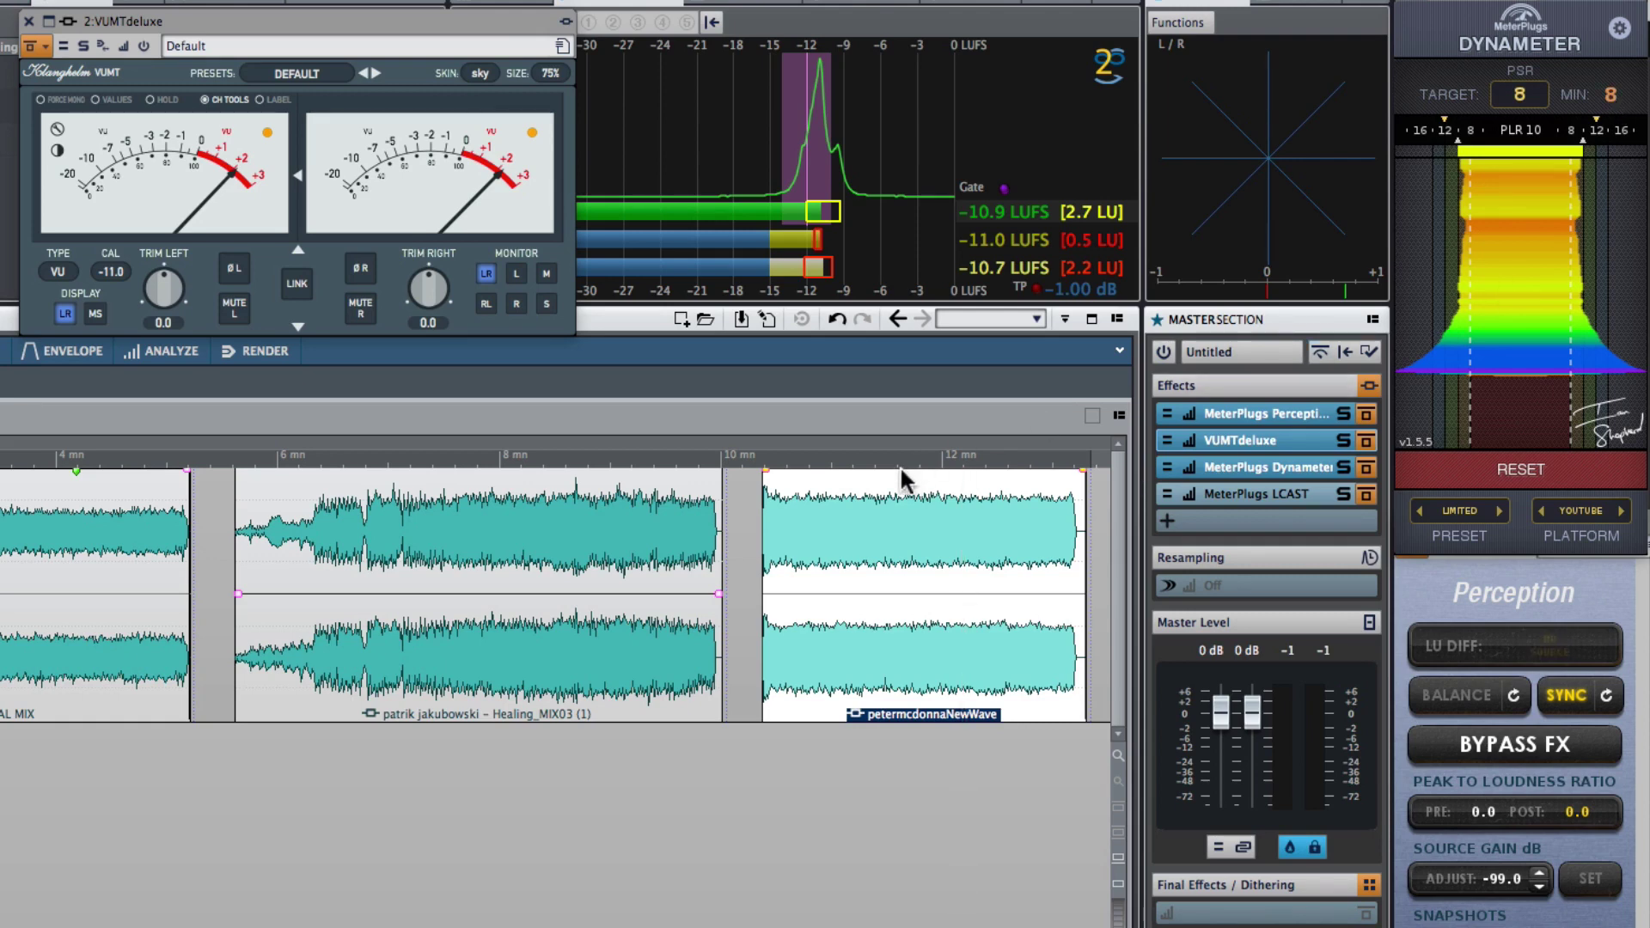
- Play a section of the first, second and third clips in turn to compare their loudness and dynamics
click(77, 460)
key(space)
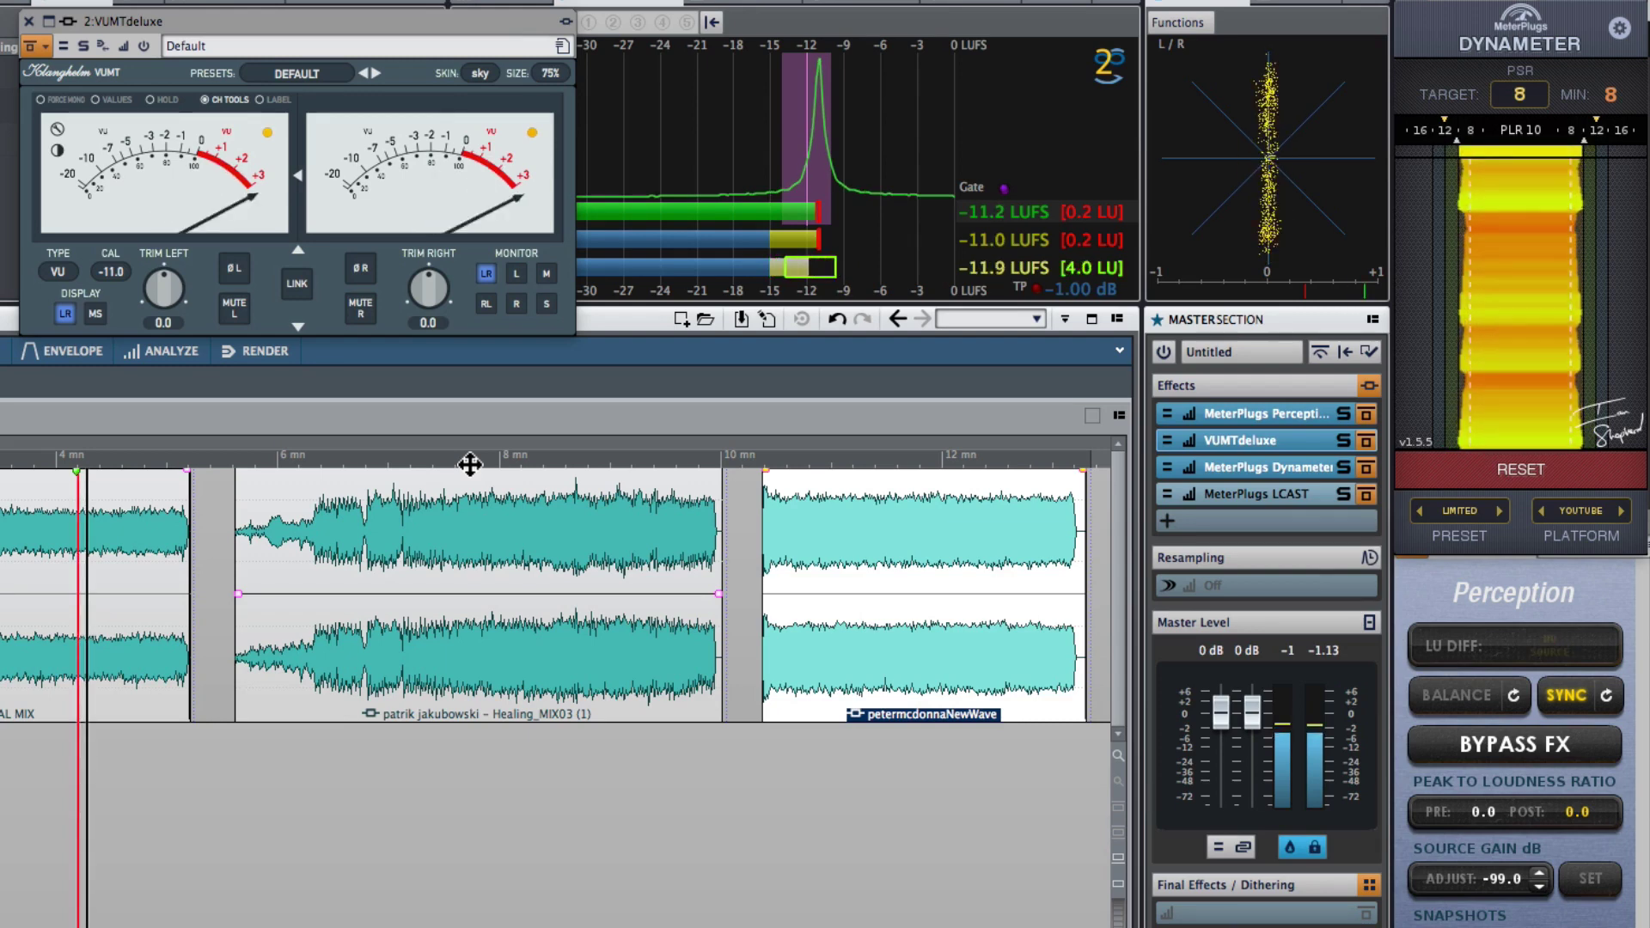
click(469, 464)
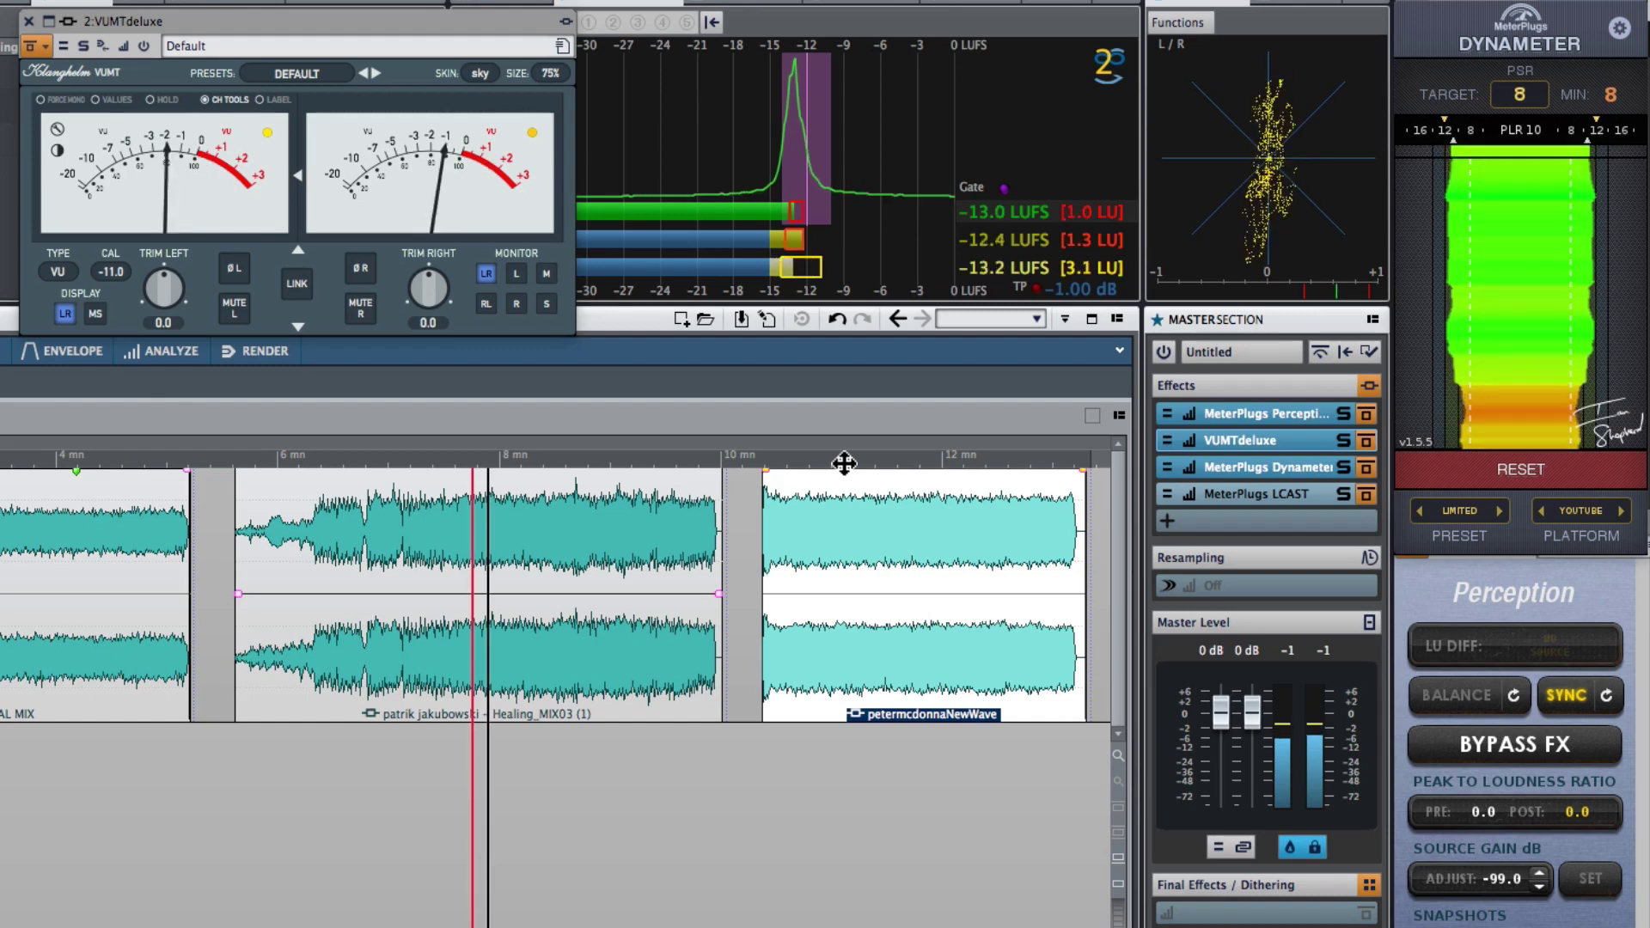
click(844, 462)
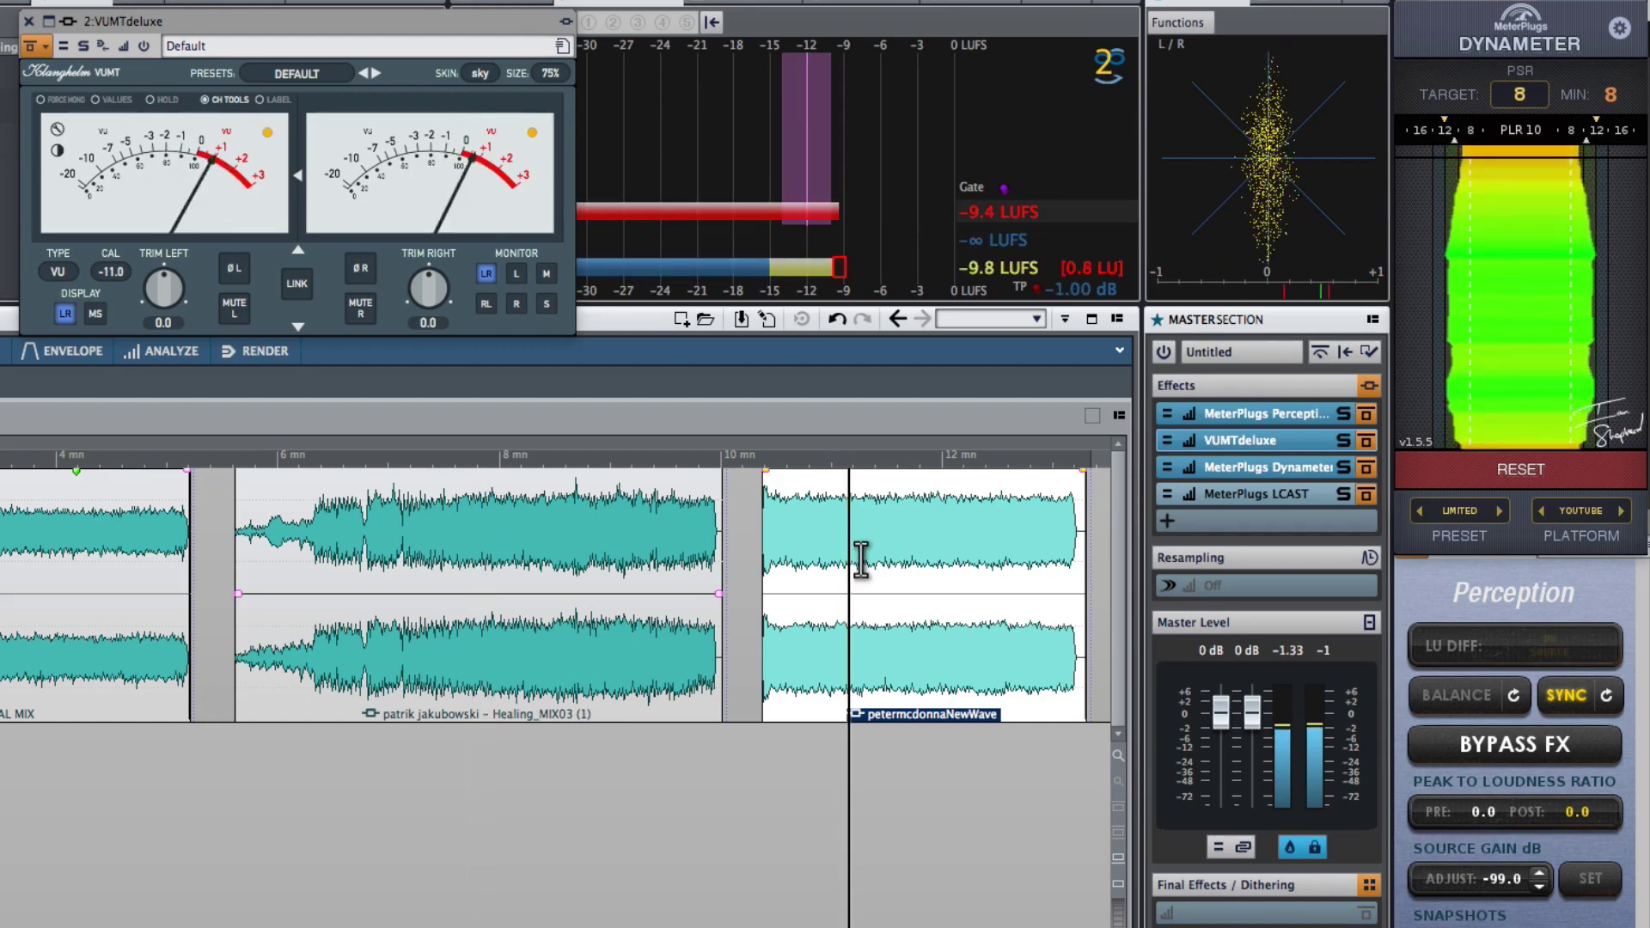
key(space)
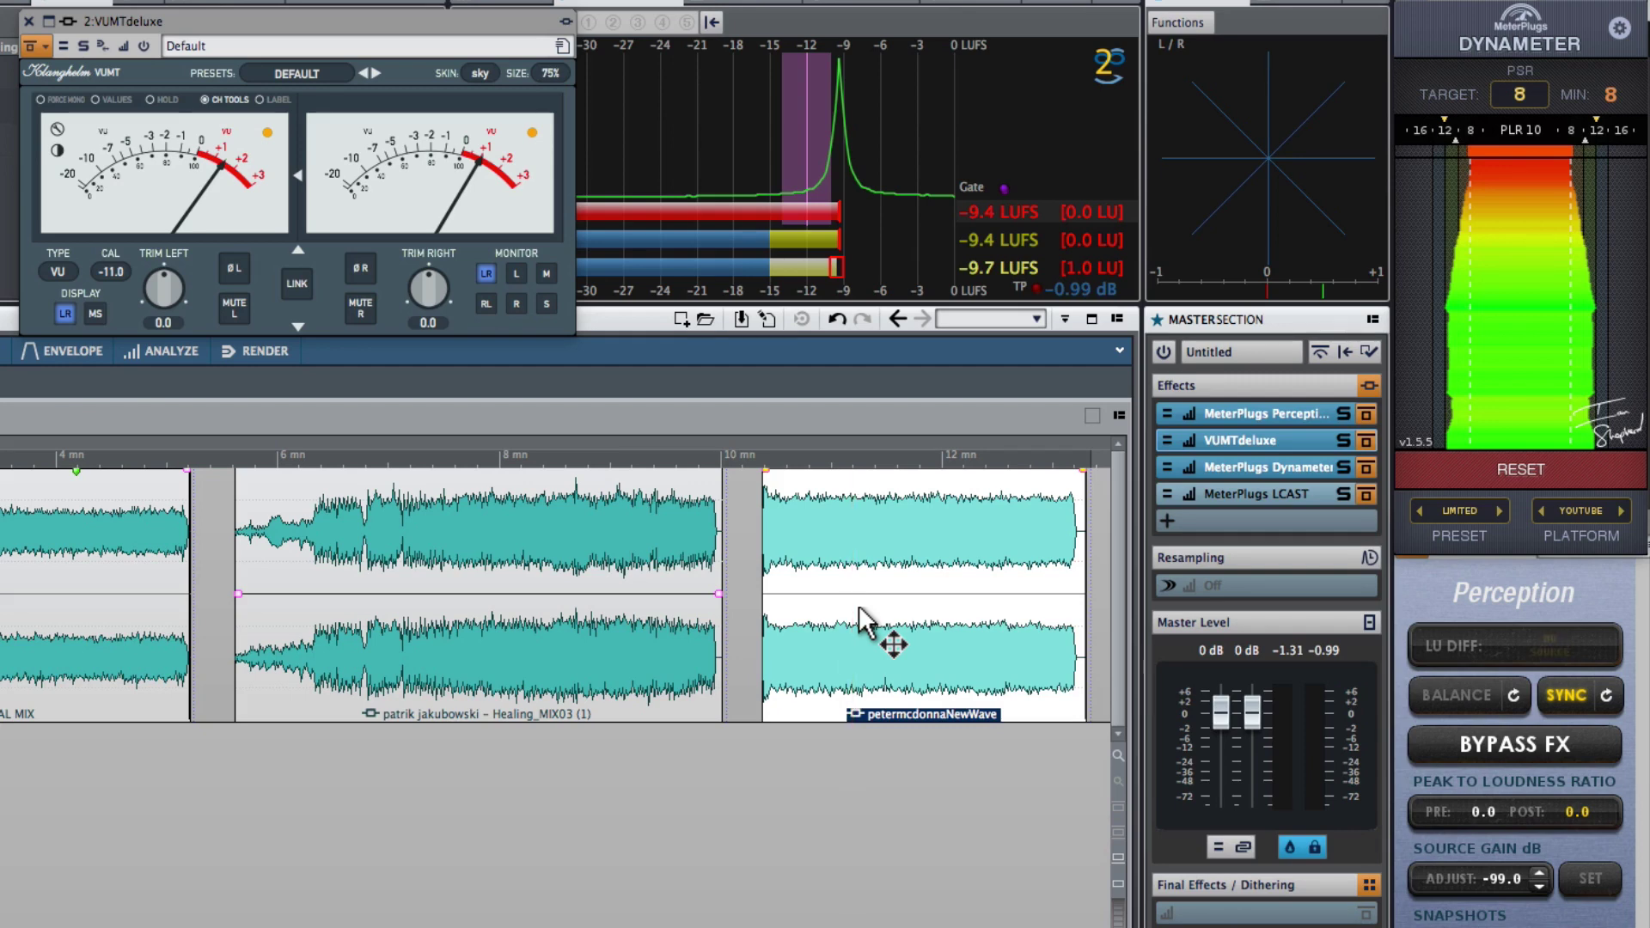
key(space)
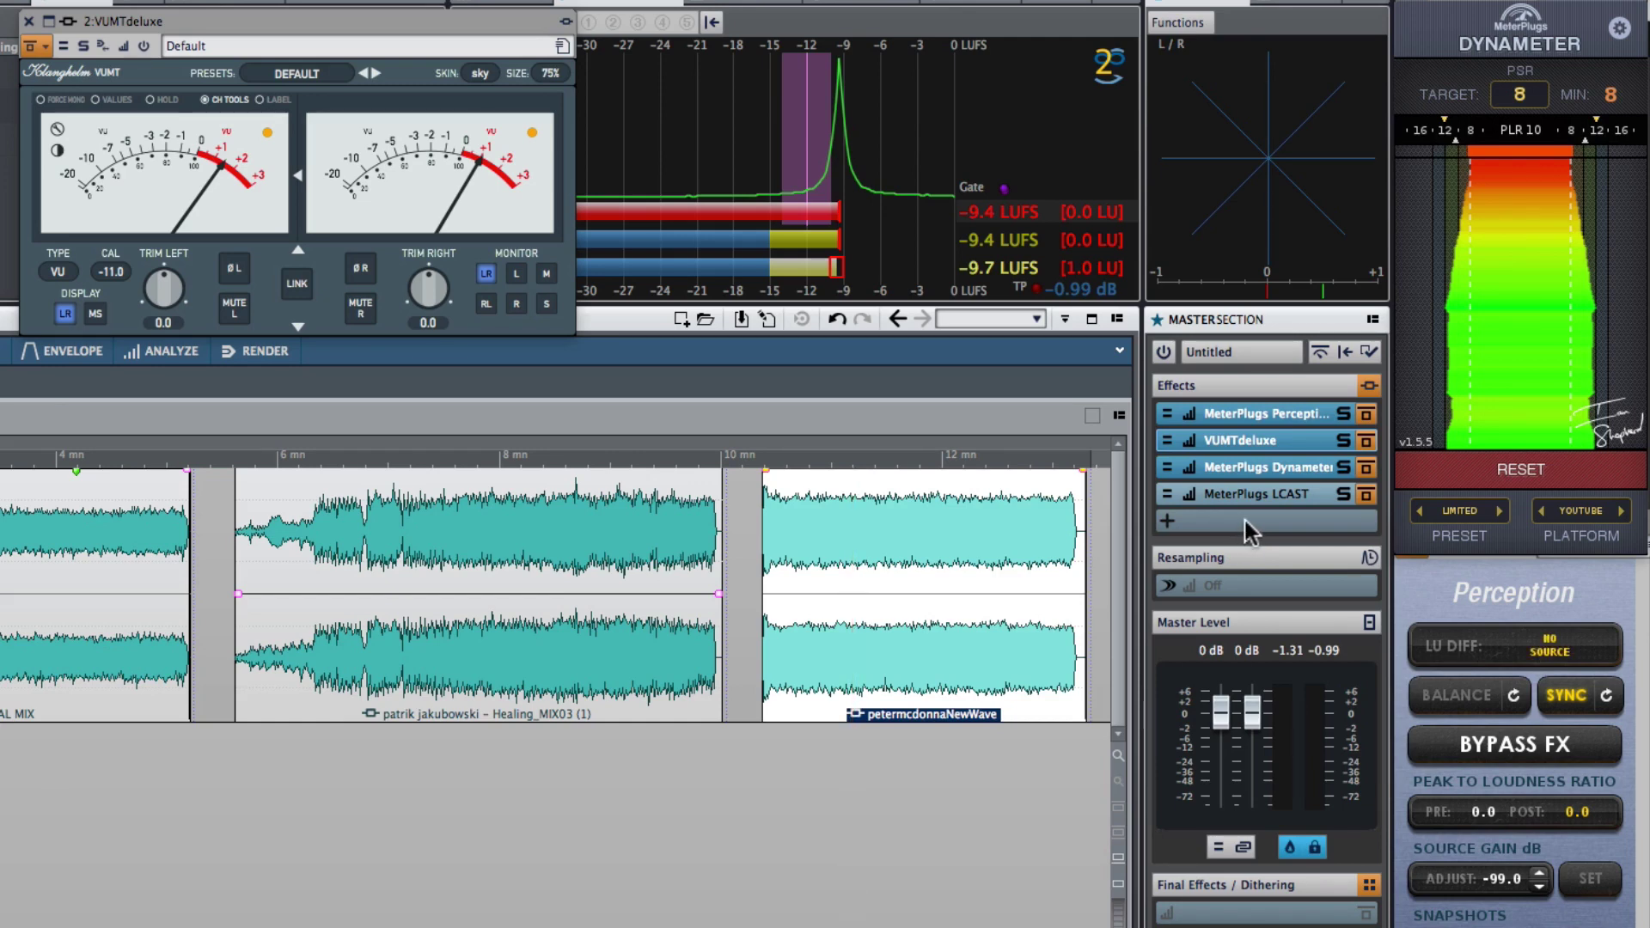
- Add a Steinberg Gain plug-in at the end of the master section chain and set it to -12 dB
click(1245, 521)
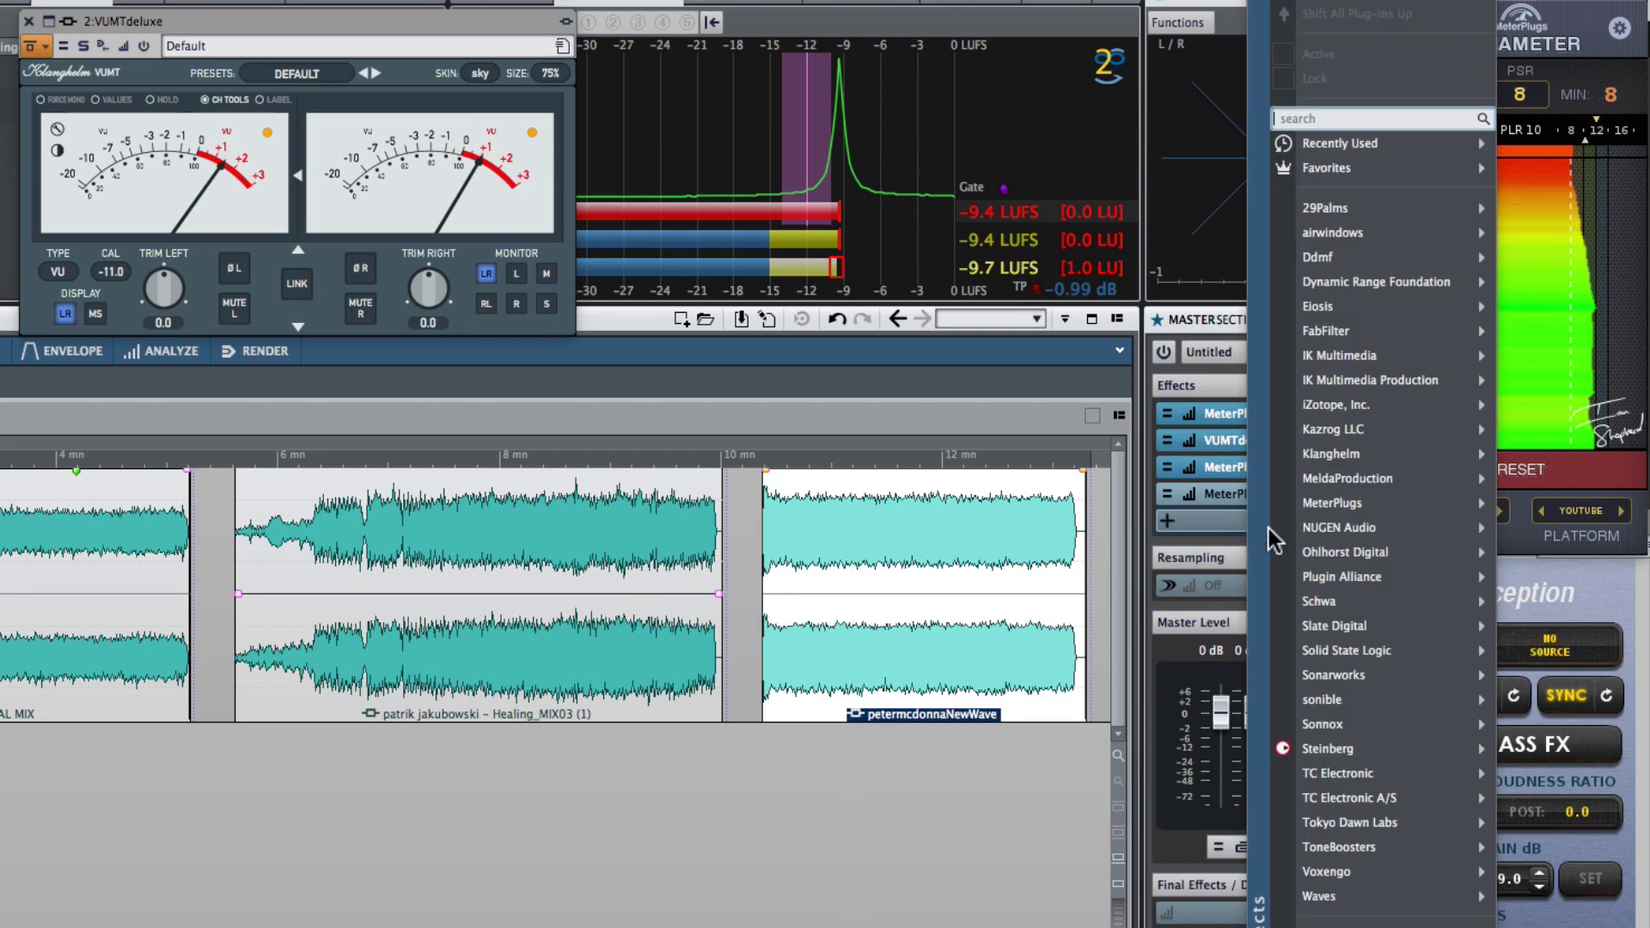
mouse_move(1330, 751)
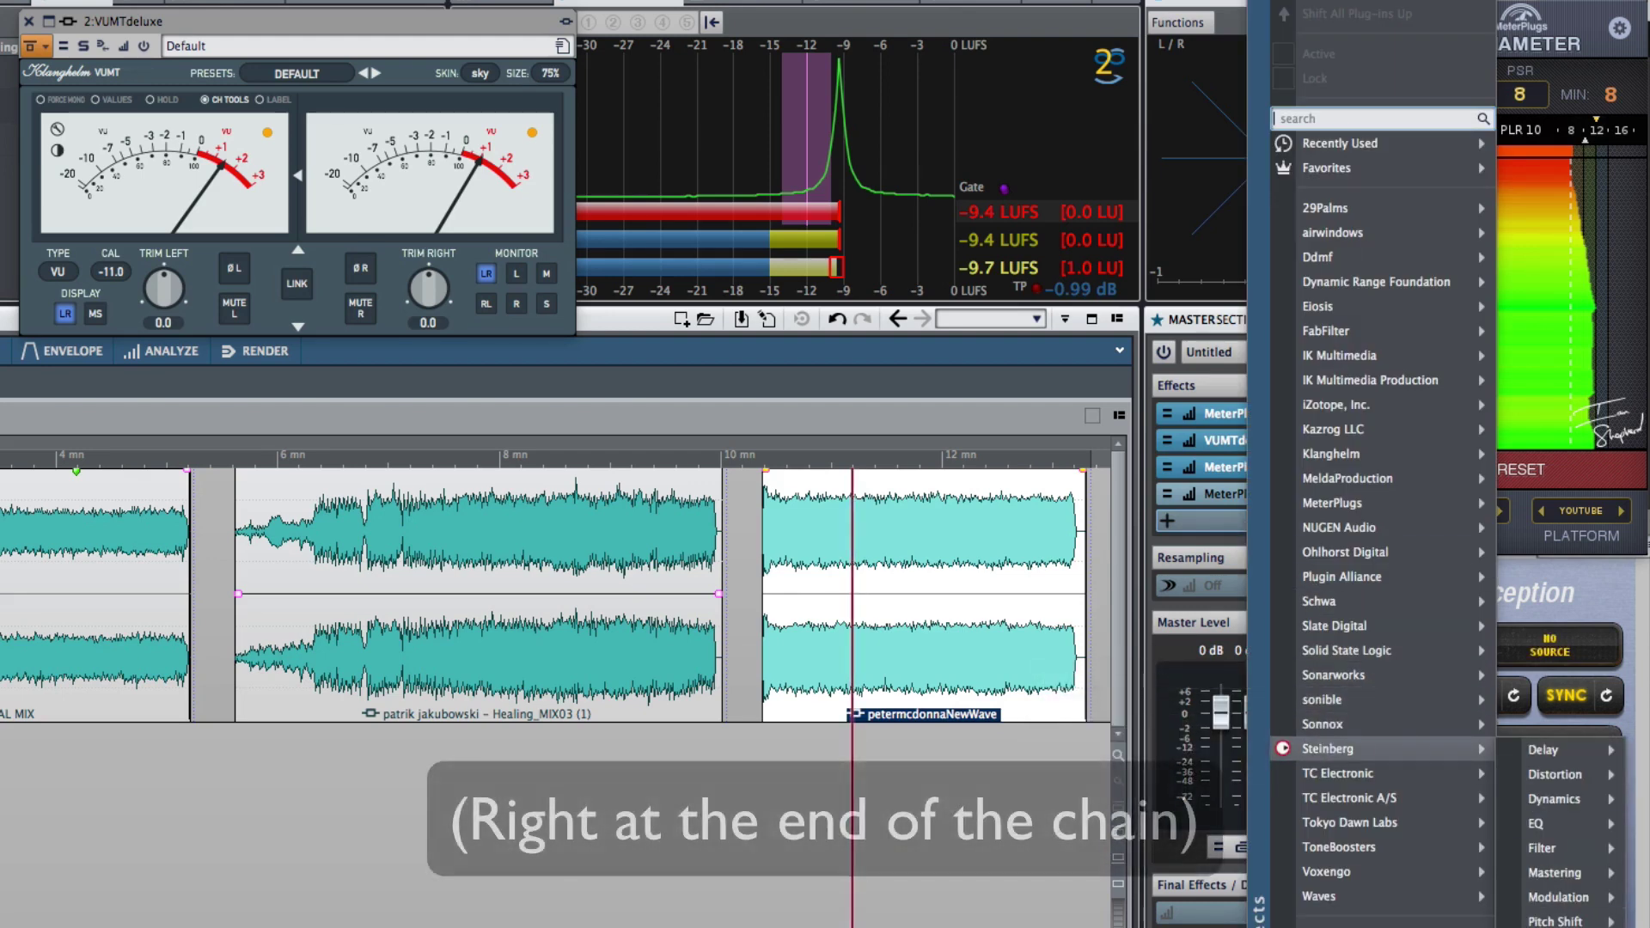
click(1546, 921)
double_click(1045, 636)
text(-12)
key(Return)
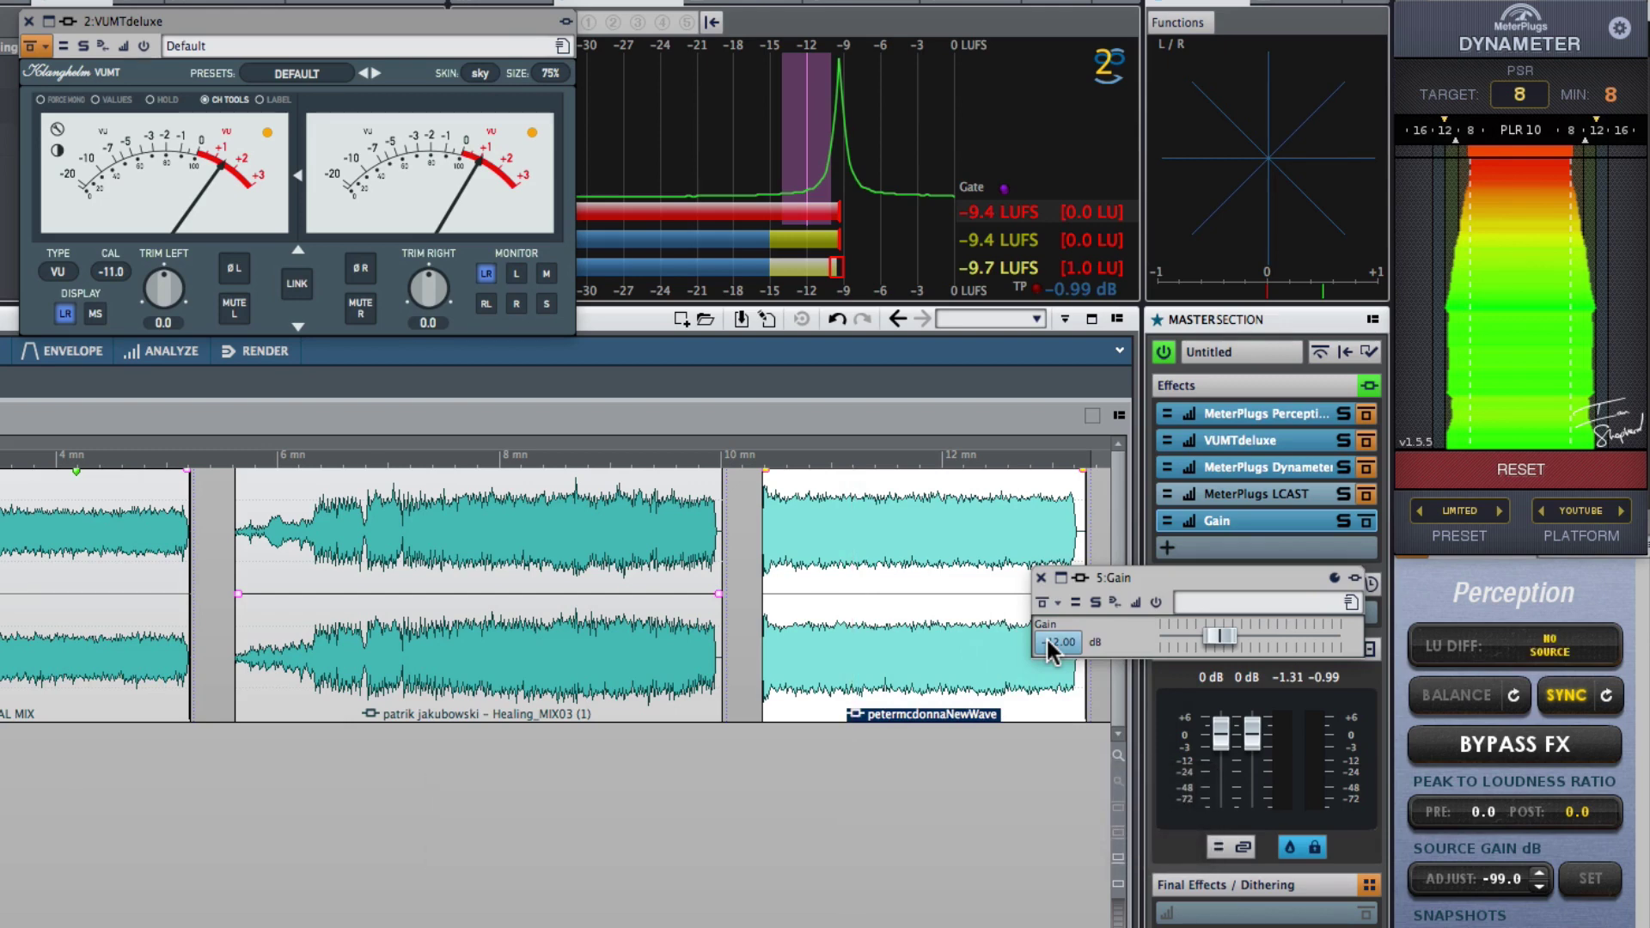
click(1040, 578)
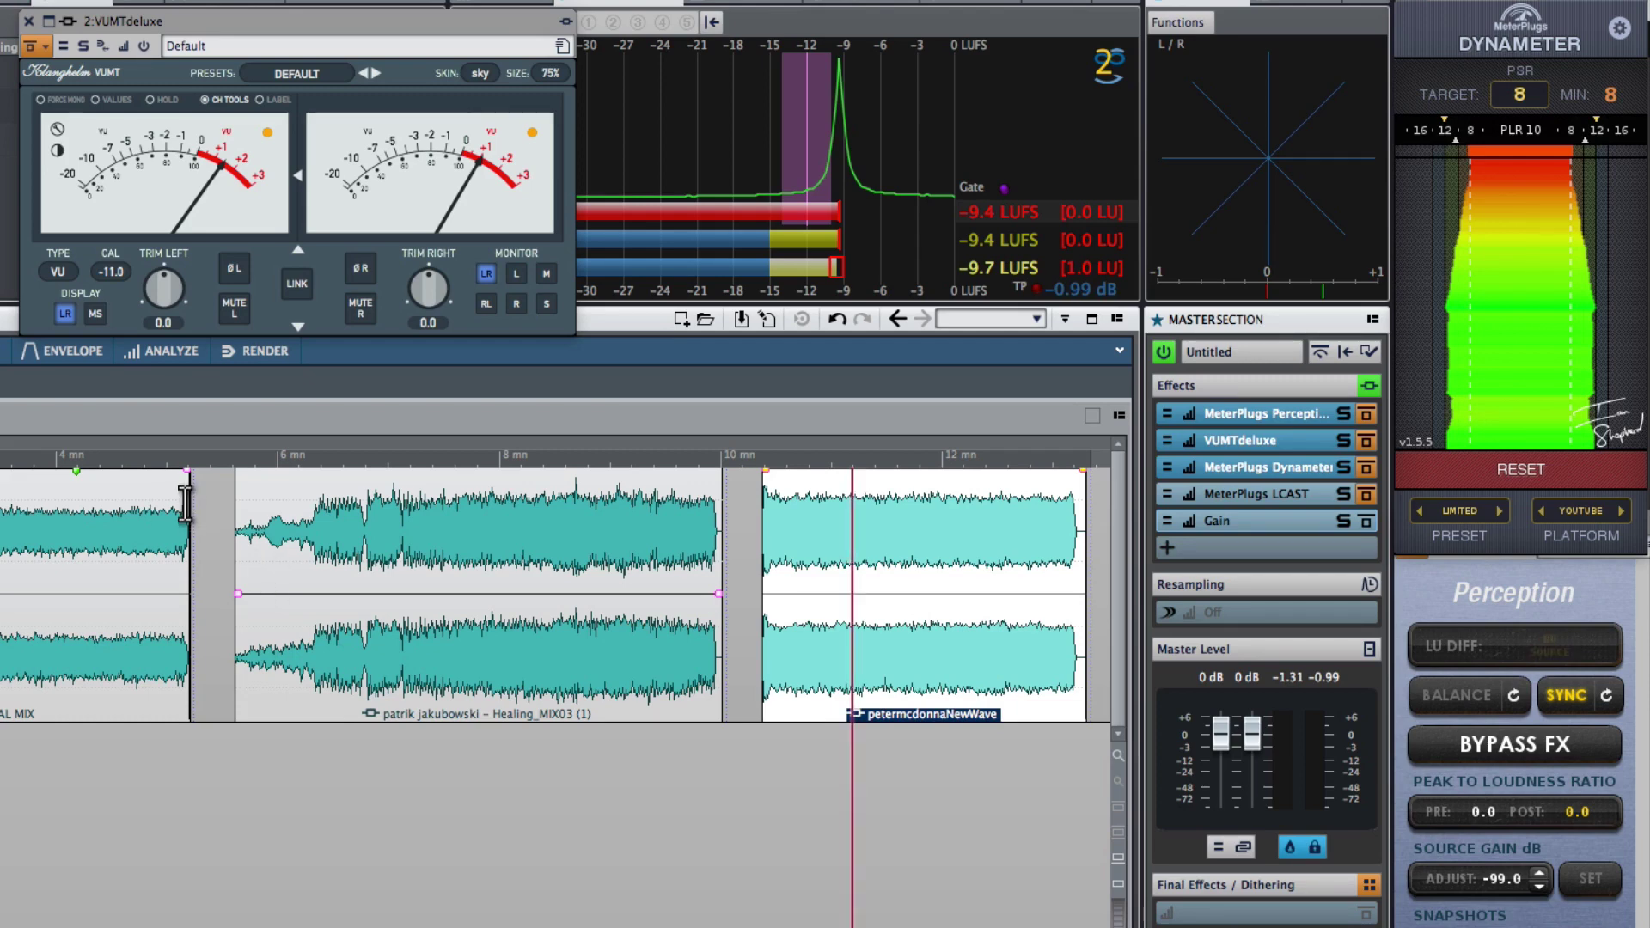
- Audition all three clips in turn at the reduced monitoring level
click(86, 464)
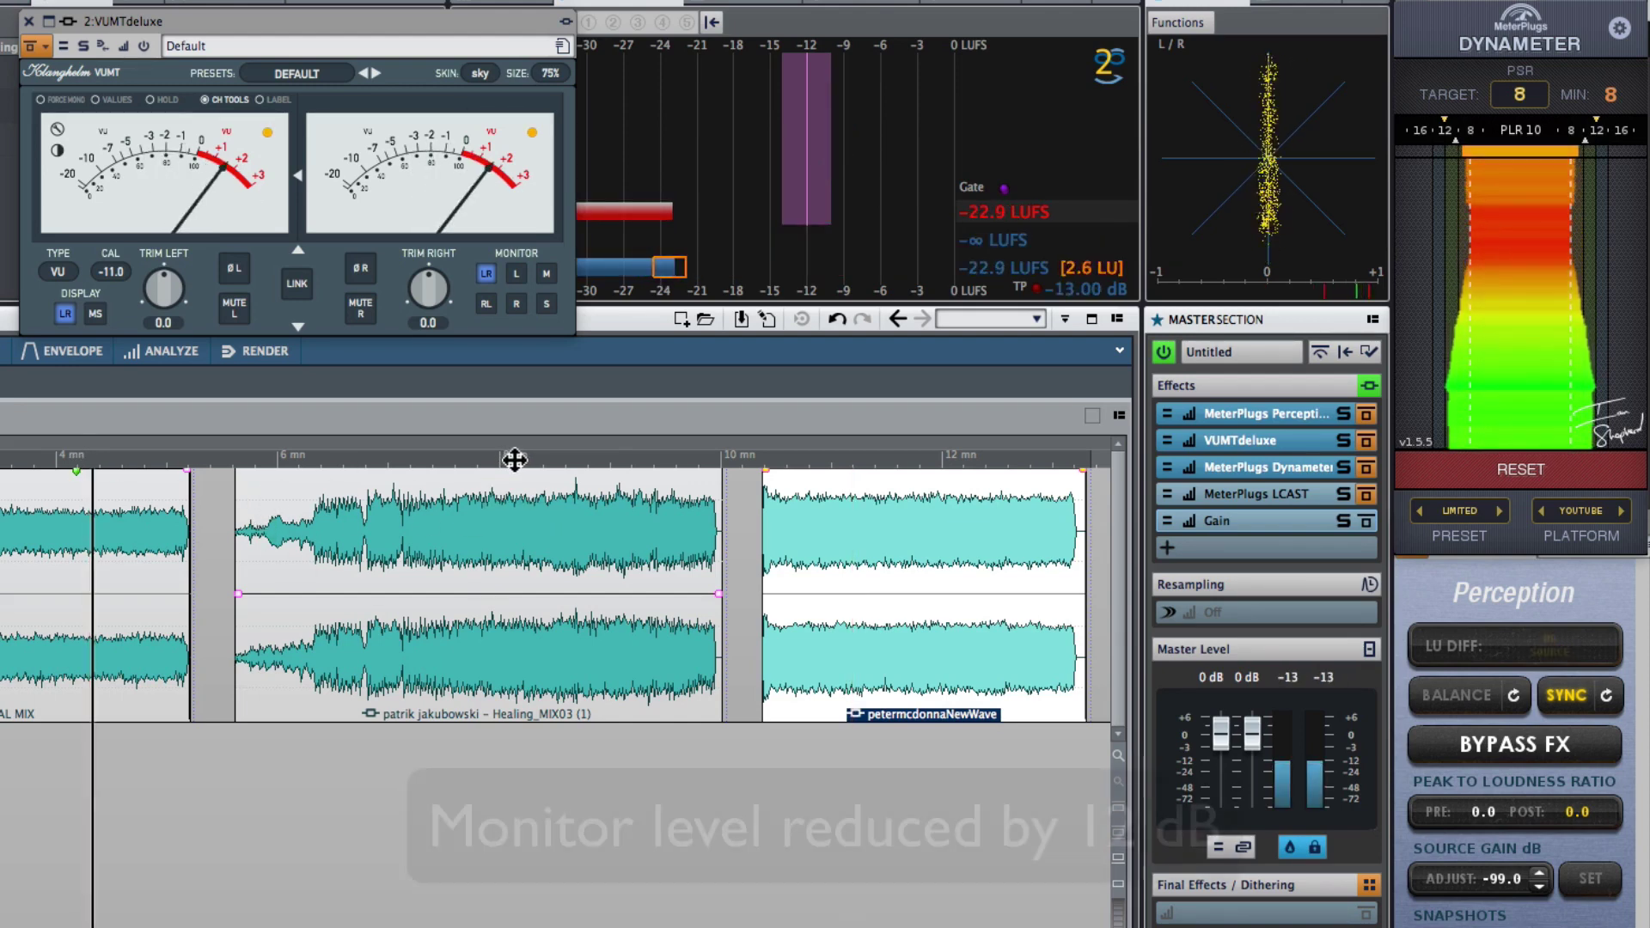
click(563, 465)
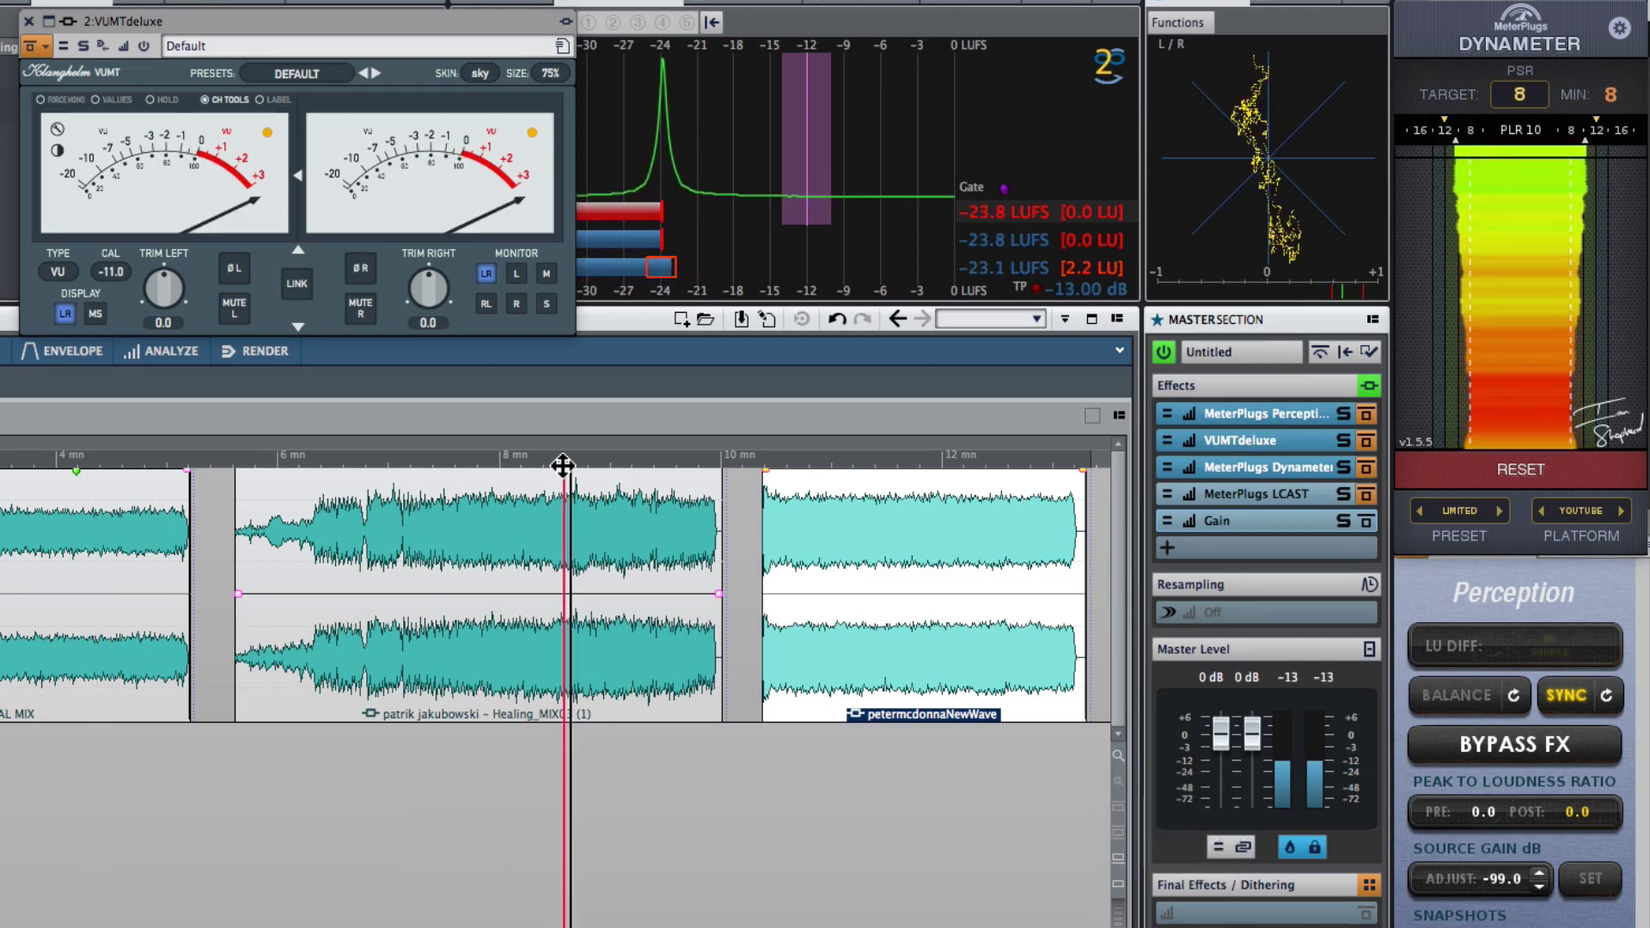
click(916, 462)
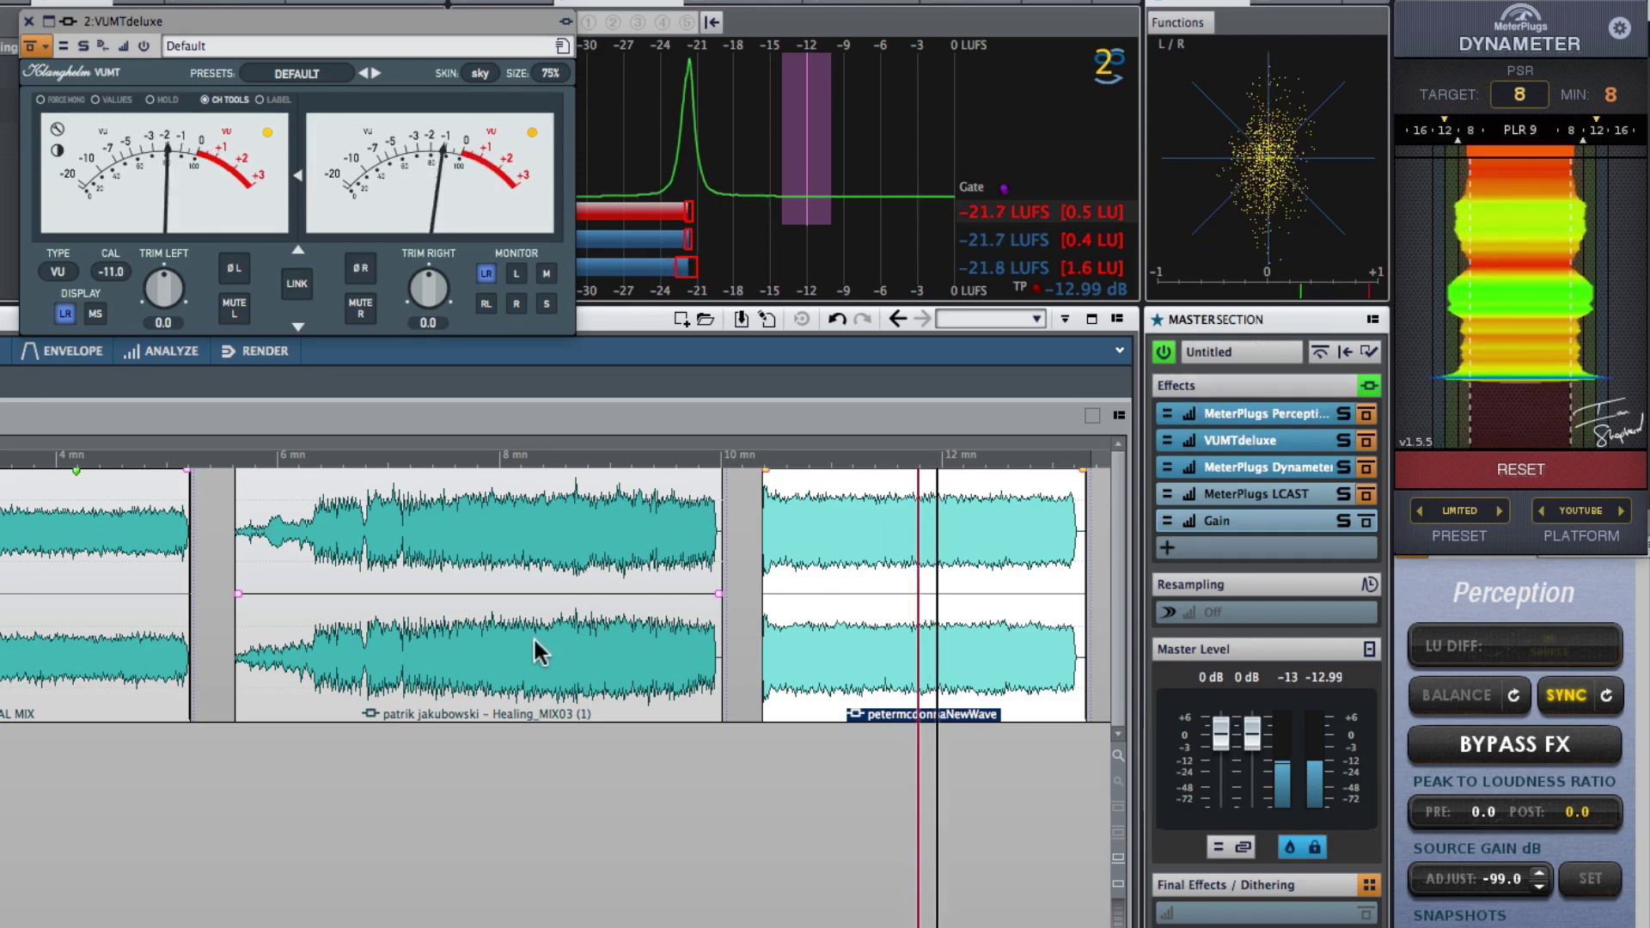
key(space)
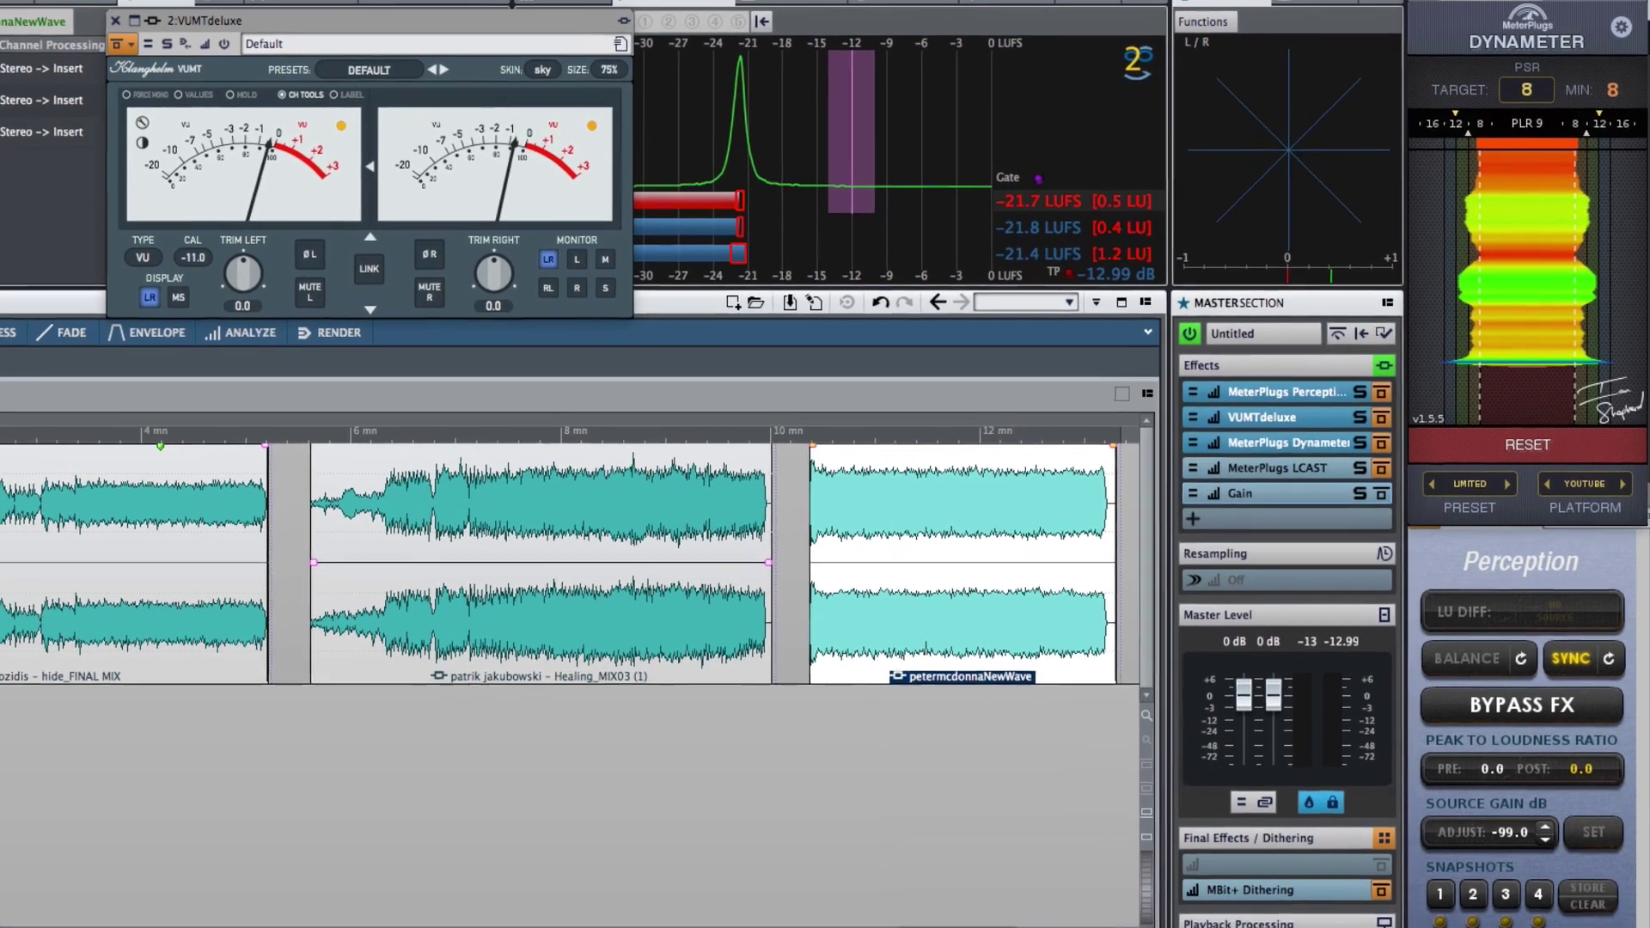
- Resume playback and add a bell boost of about +5.78 dB at 443 Hz with a Q of 0.863 in the third clip's Pro-Q 2
key(space)
click(913, 660)
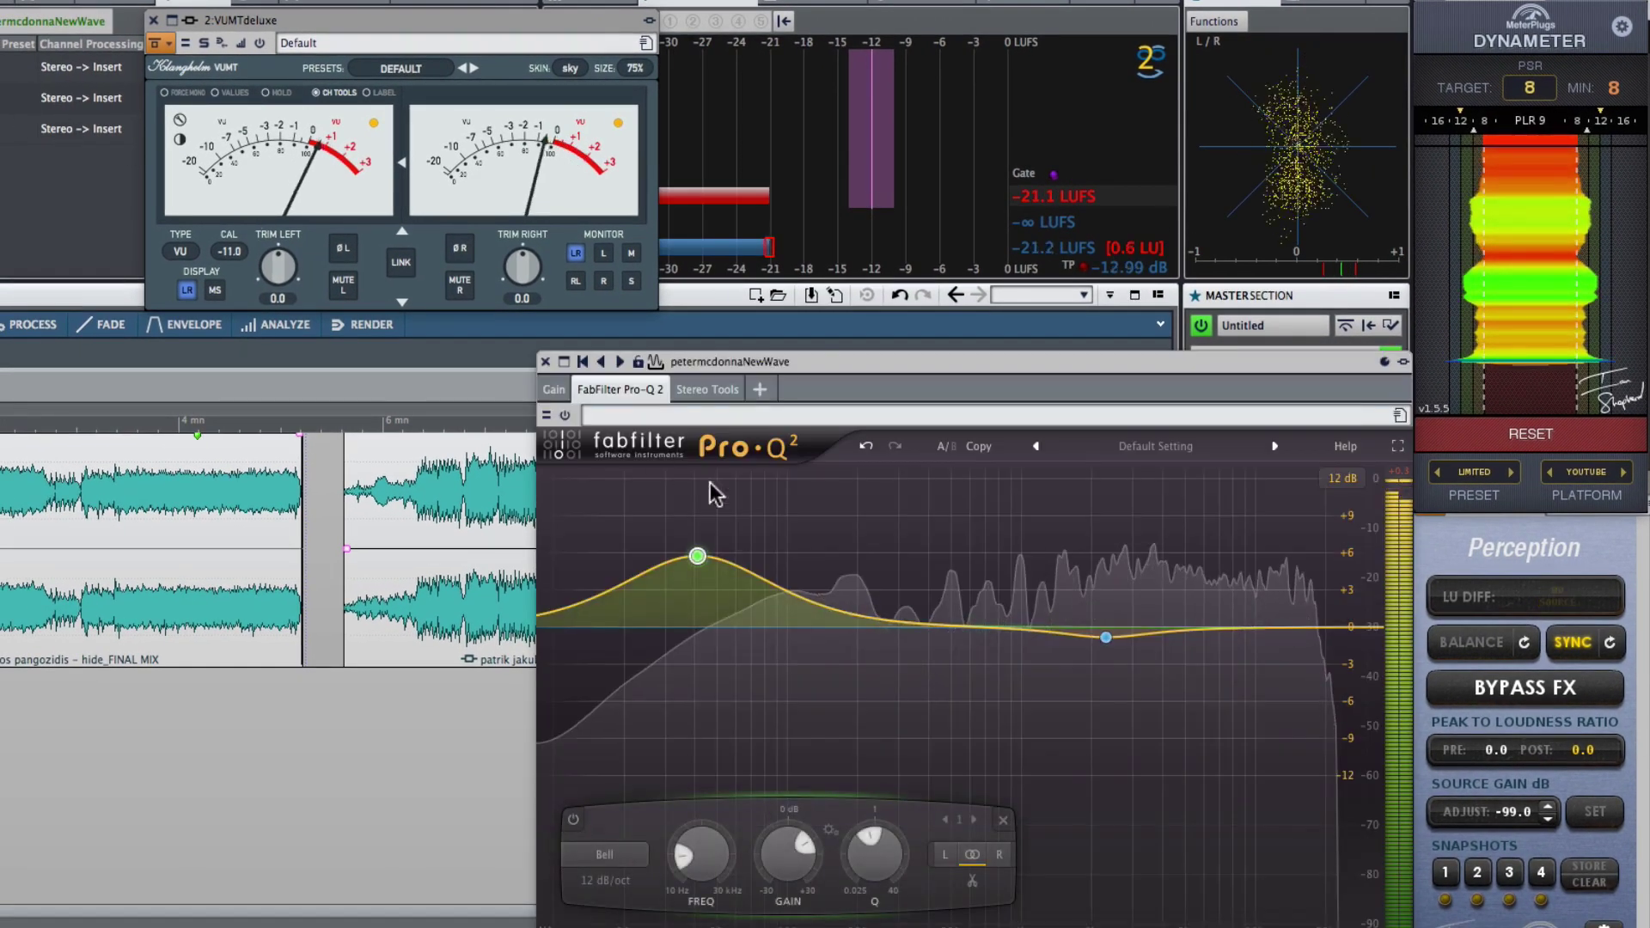
drag(956, 631, 939, 559)
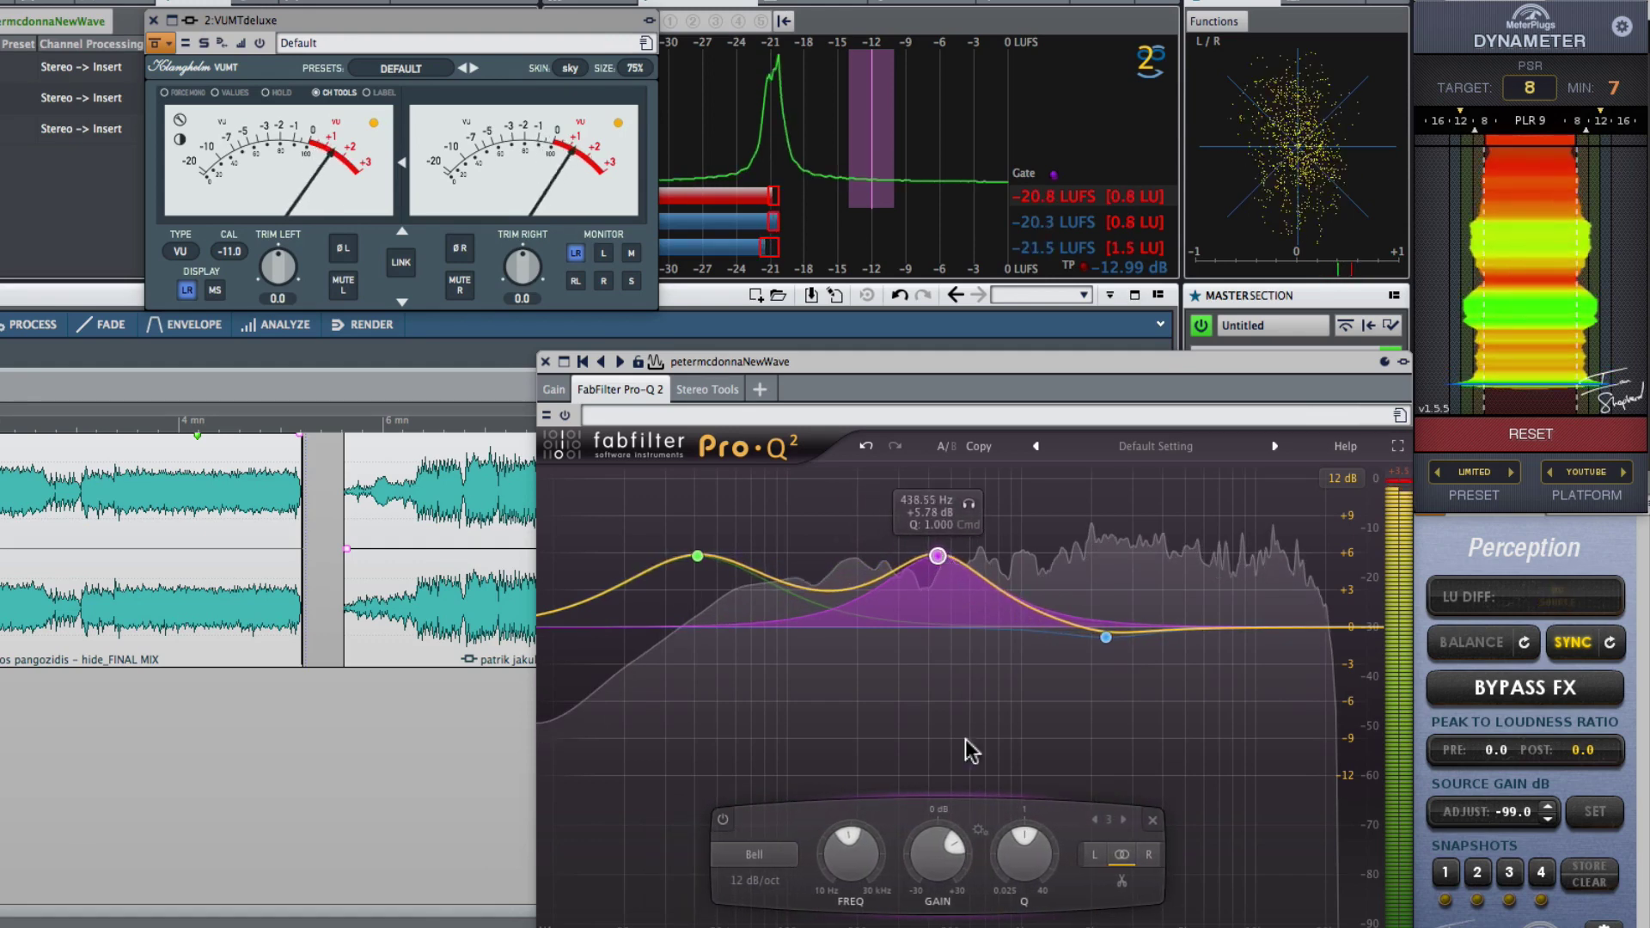
scroll(938, 558, down, 3)
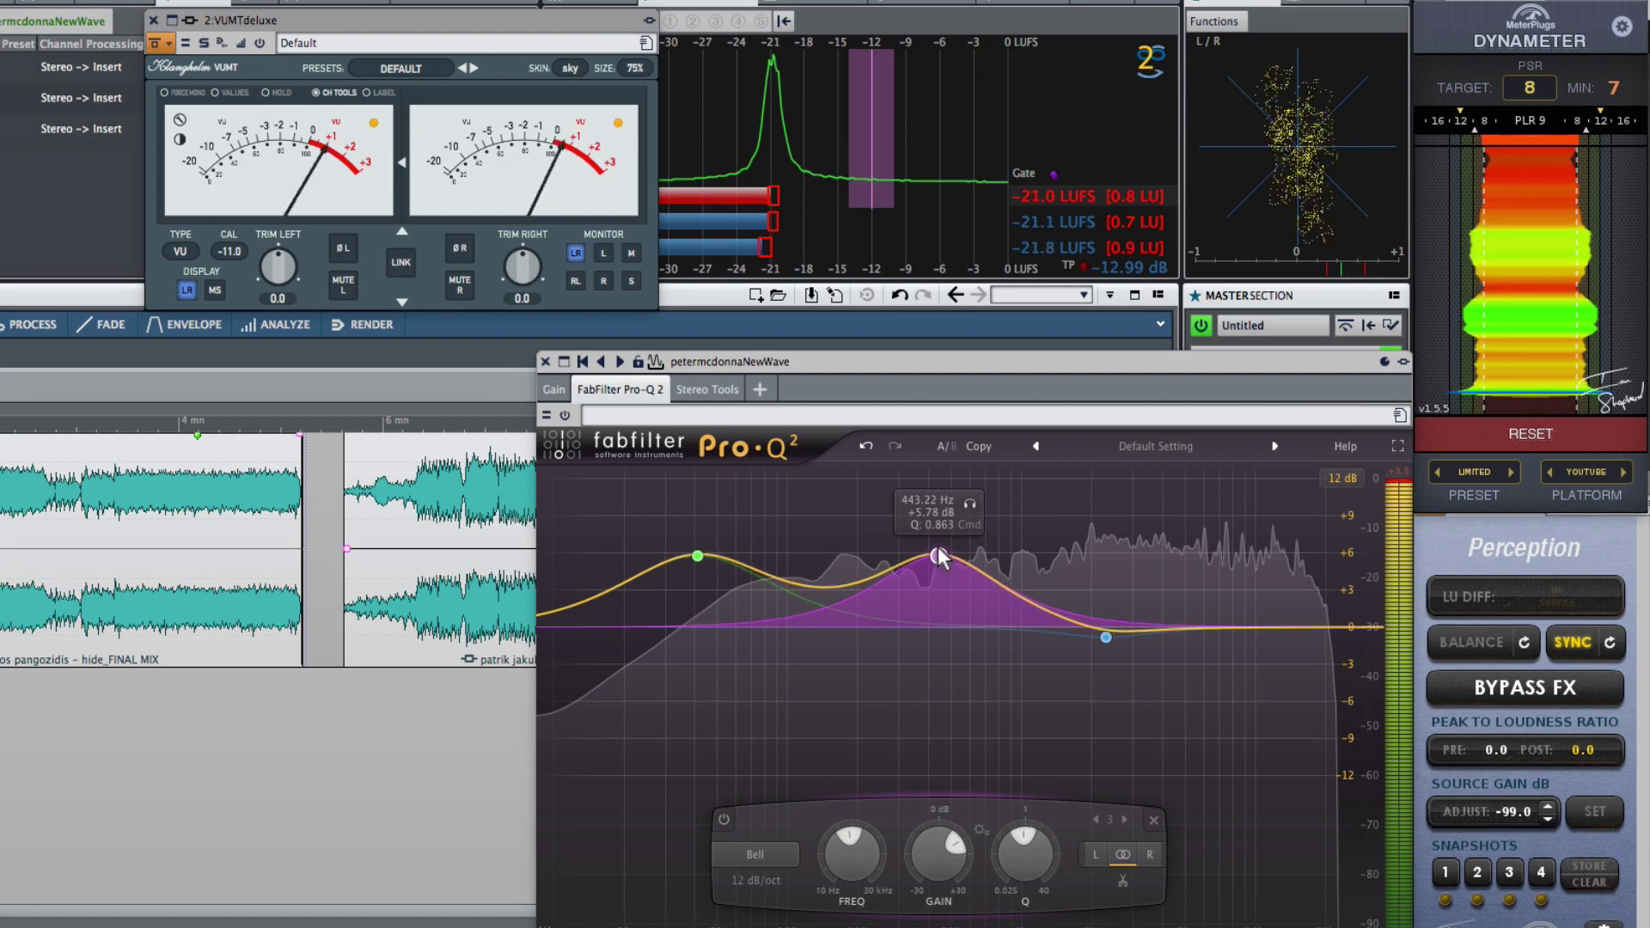
- Lower the gain of the third clip's new midrange bell to about +3.28 dB
scroll(938, 872, down, 3)
scroll(939, 874, down, 4)
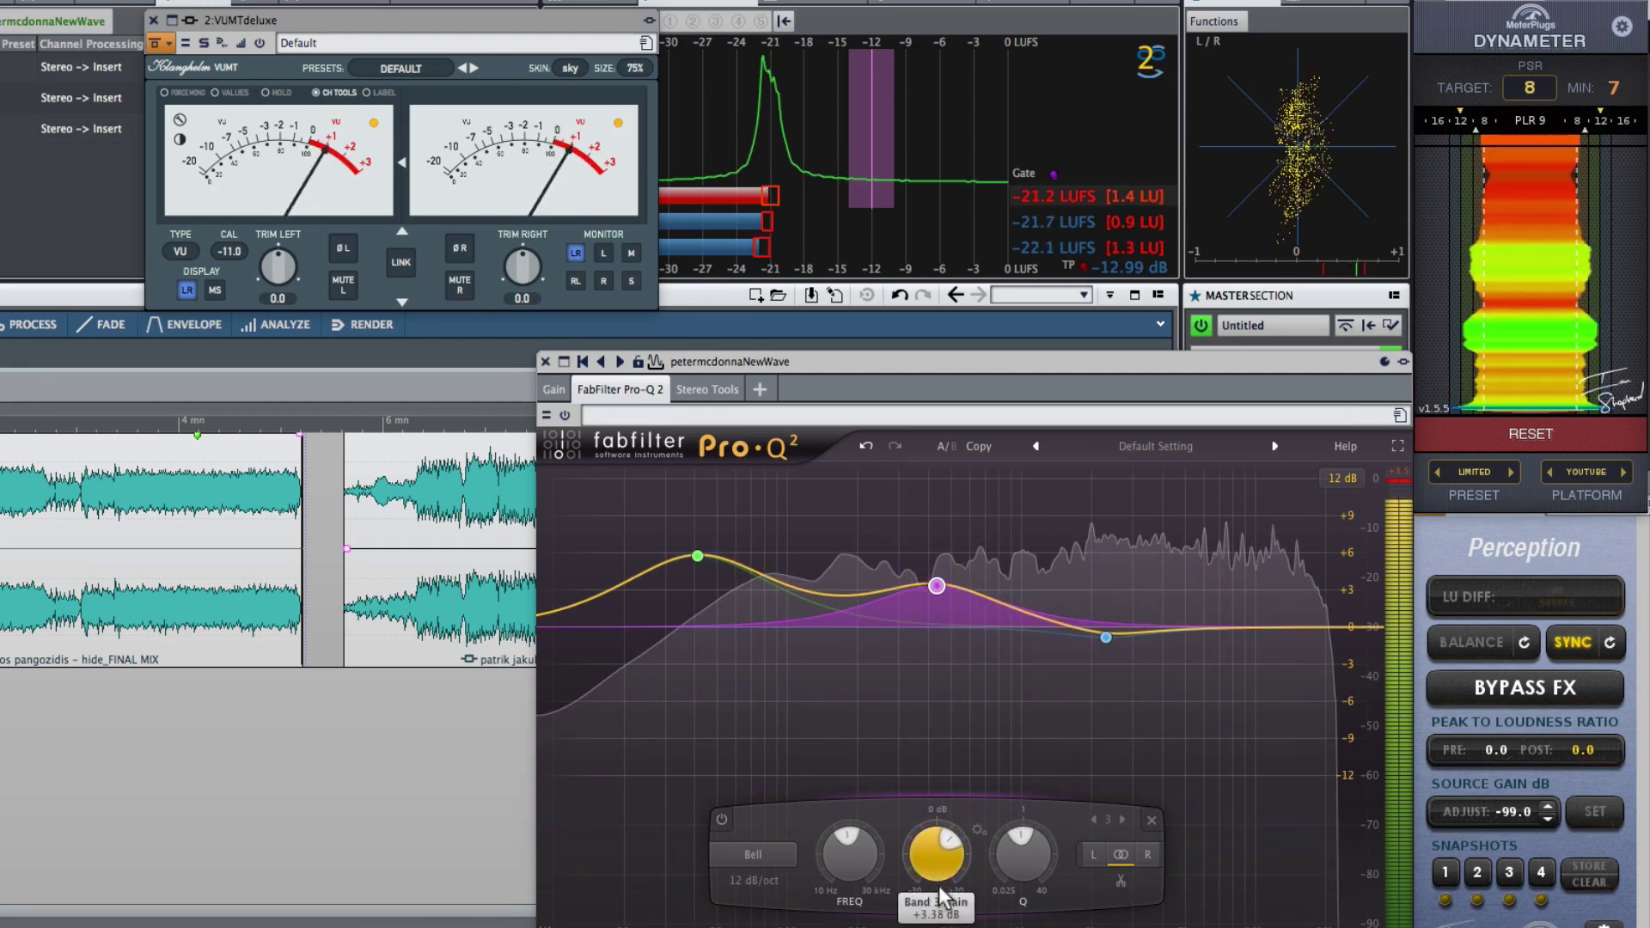
scroll(943, 898, up, 1)
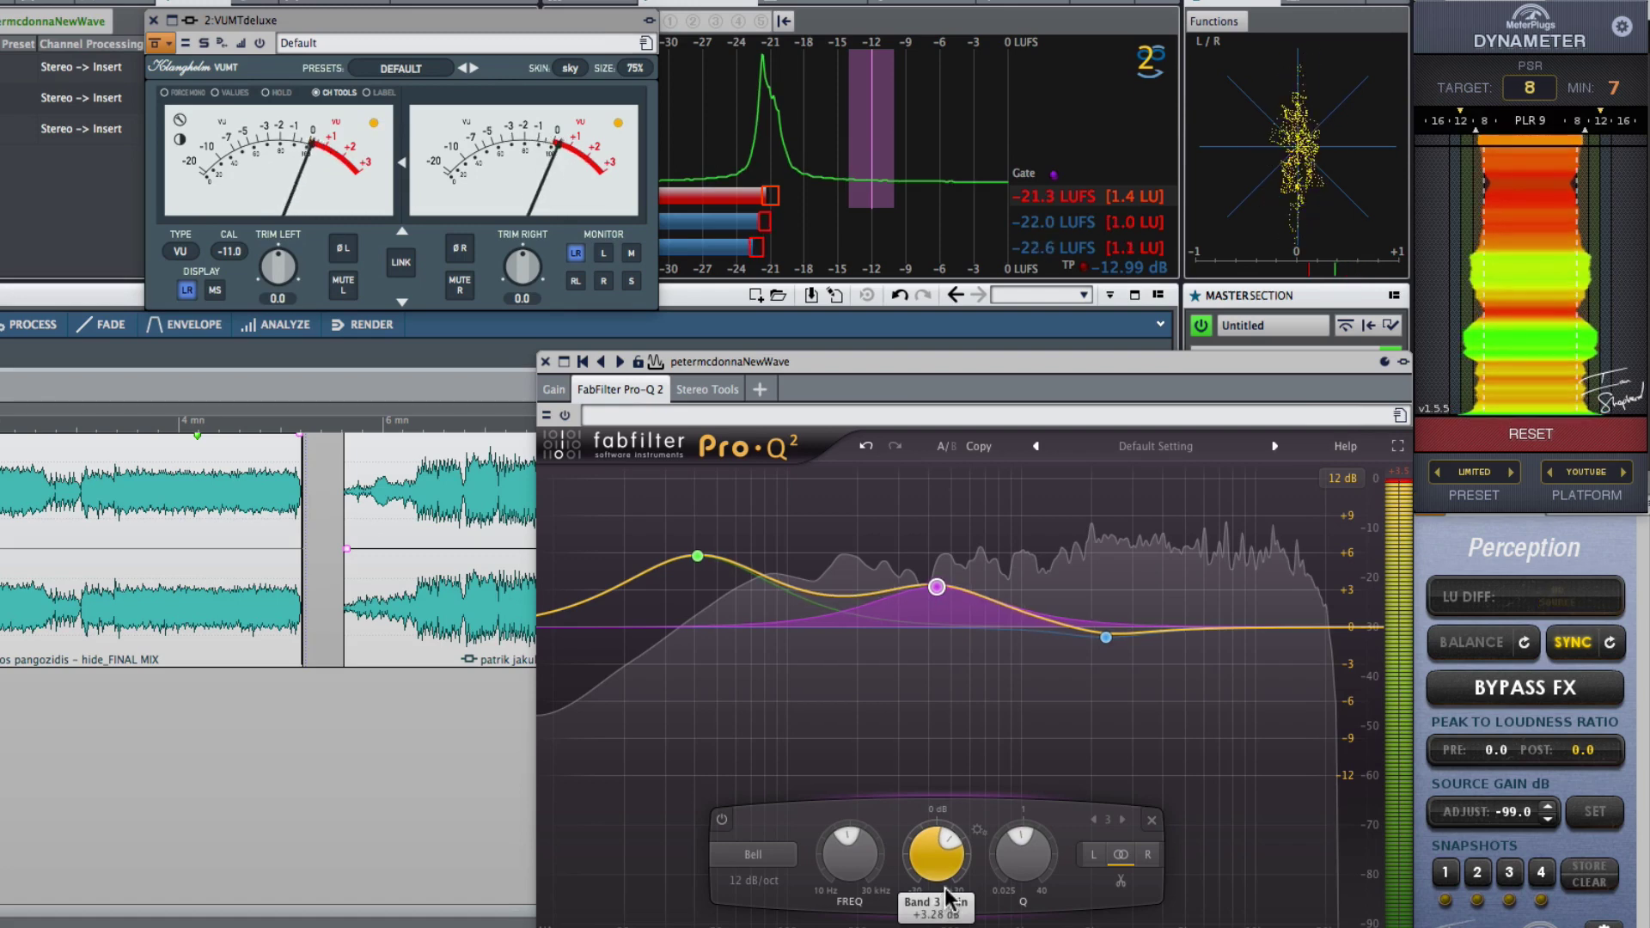
- Close the third clip's EQ window, bypass the -12 dB monitoring Gain in the master section, and audition the third clip at full level
drag(1022, 368, 763, 251)
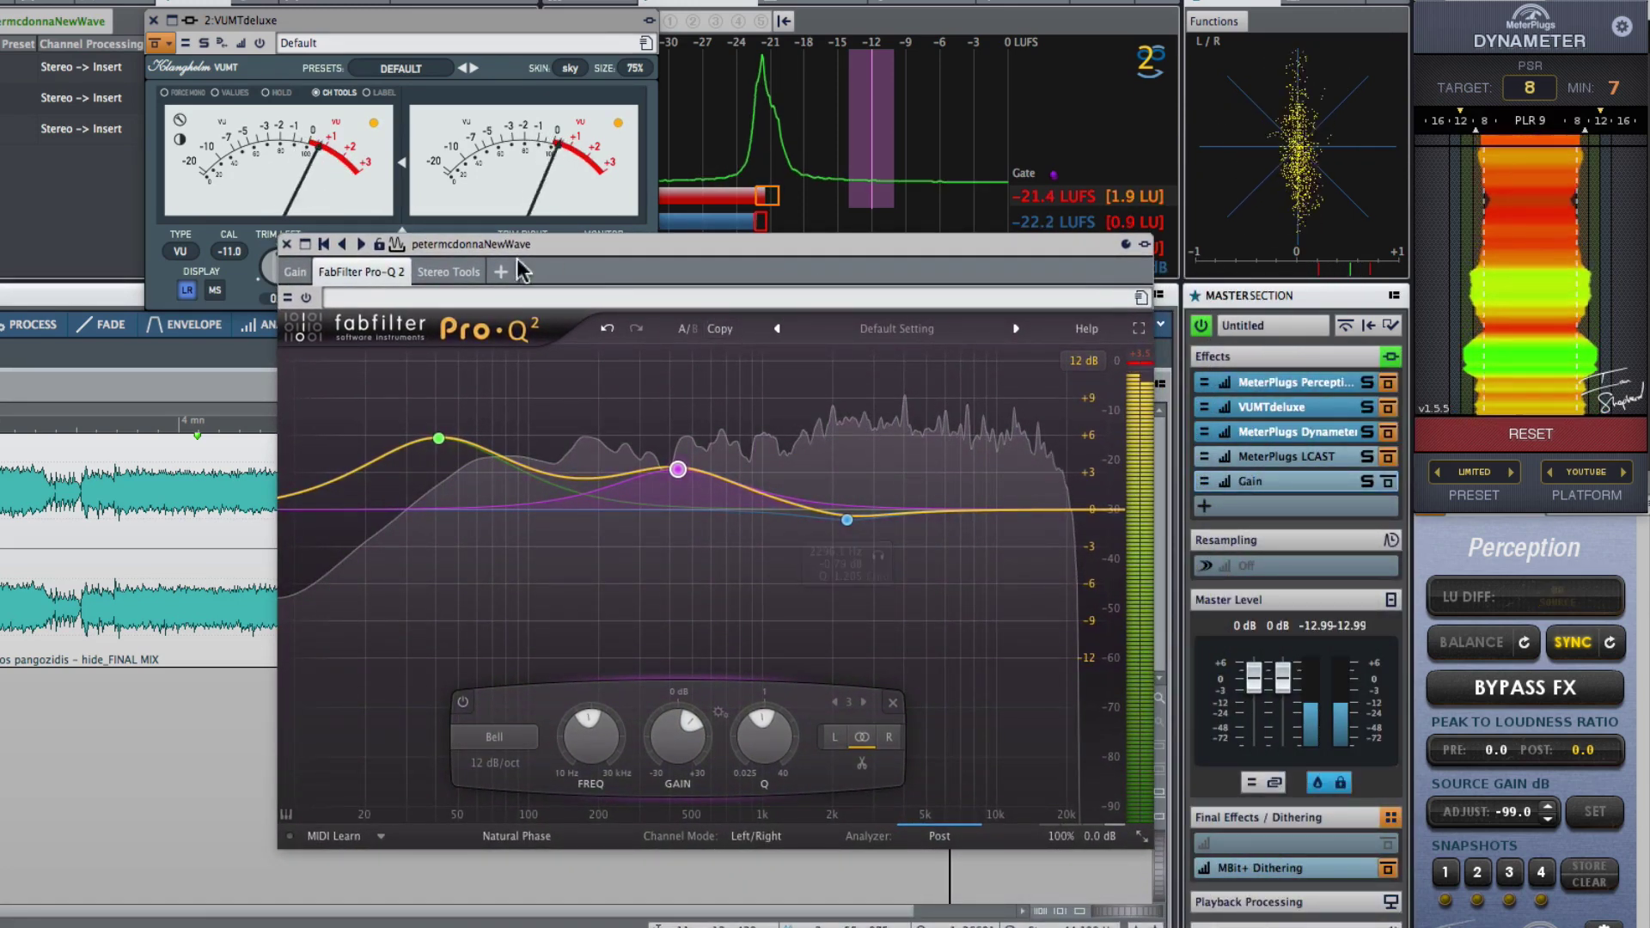
click(286, 245)
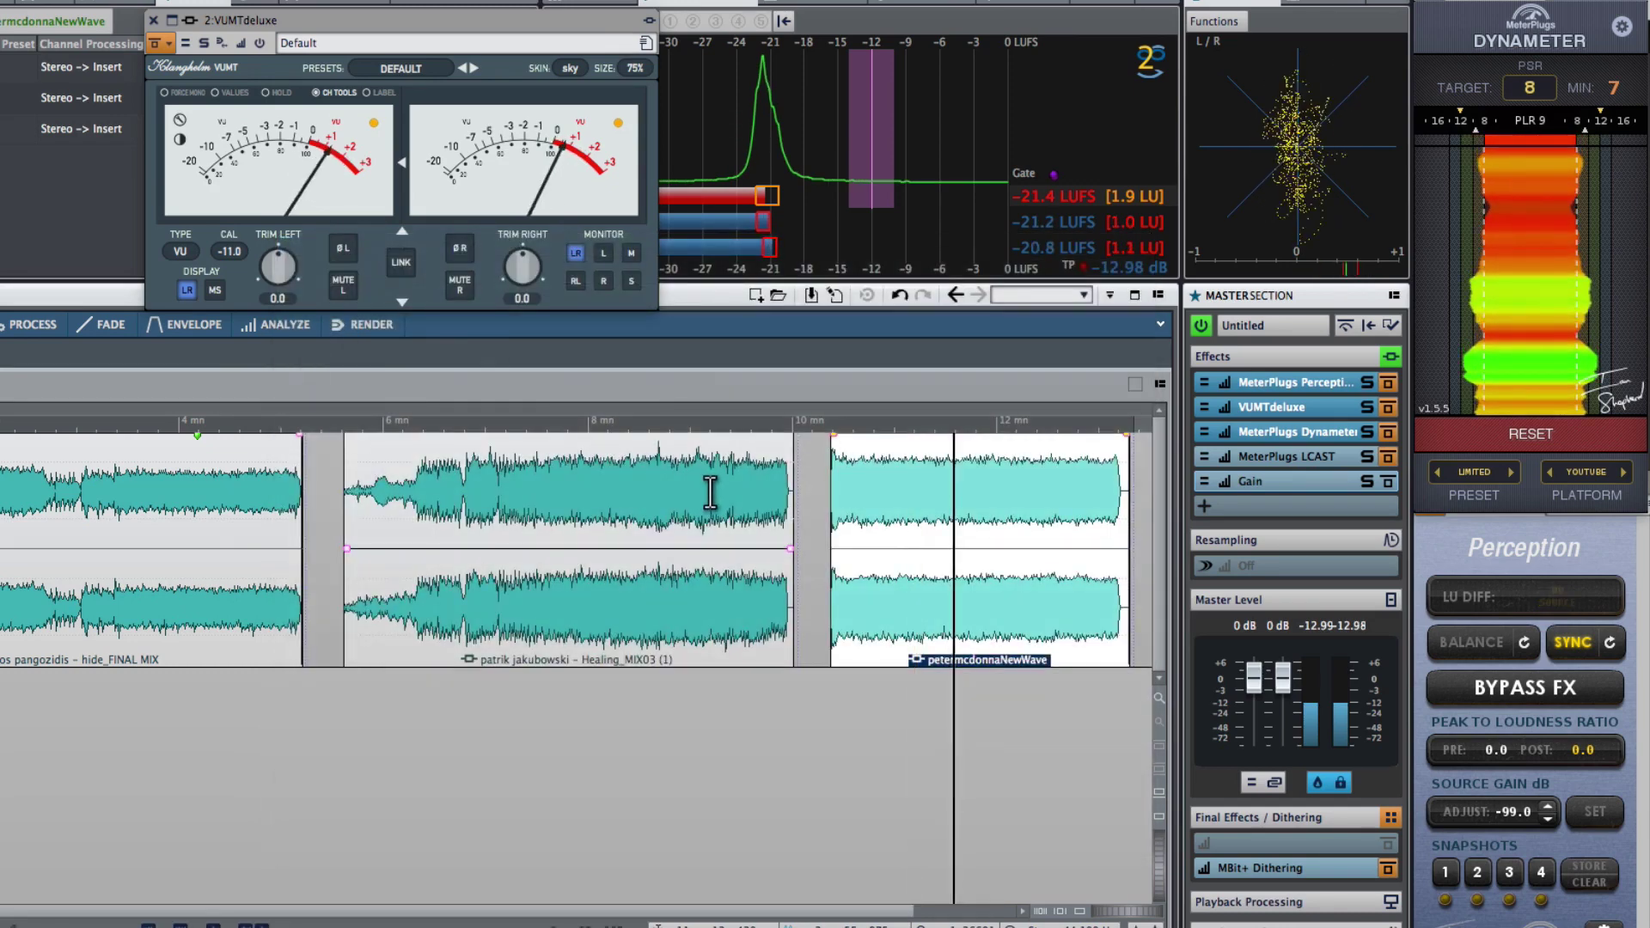
click(1389, 479)
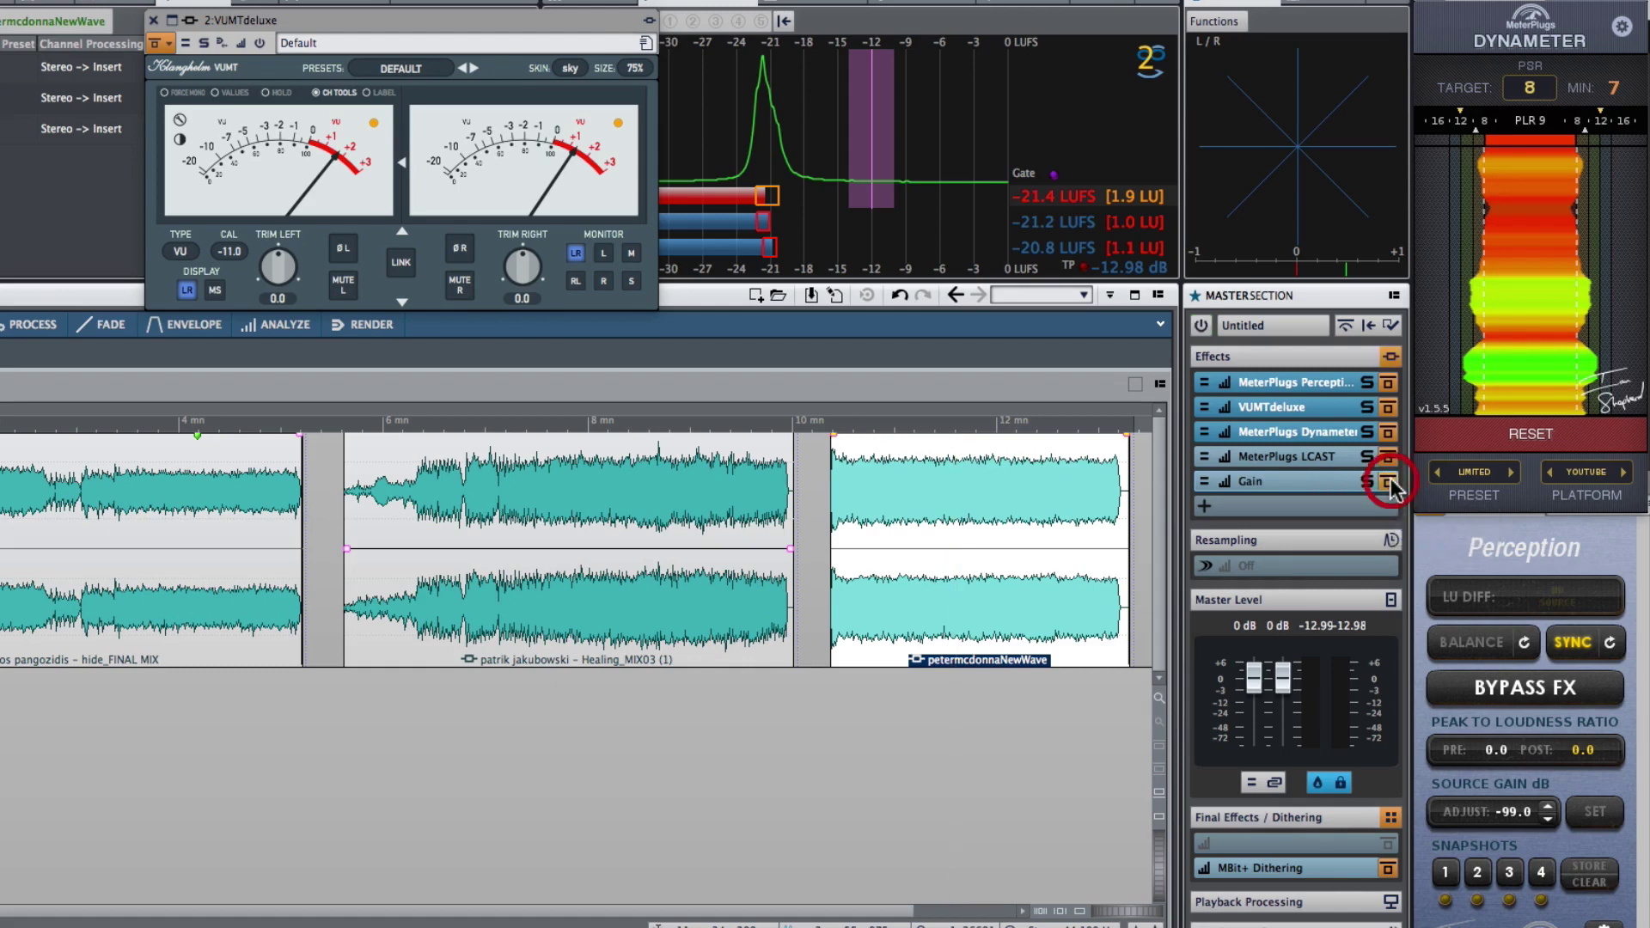
click(931, 427)
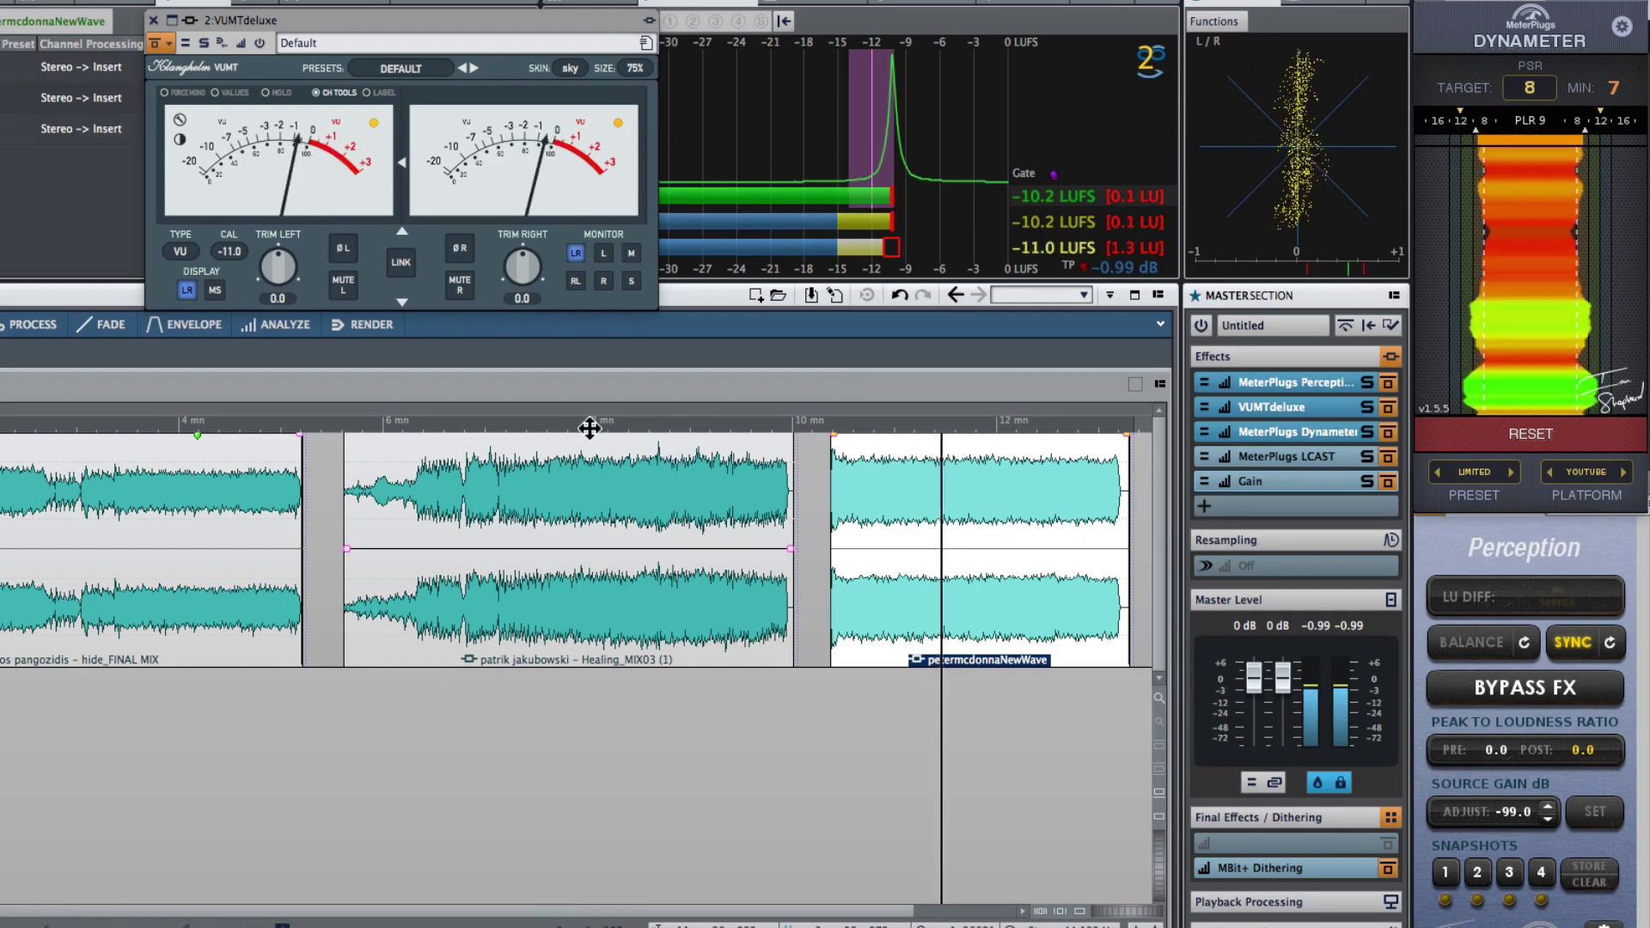
click(976, 446)
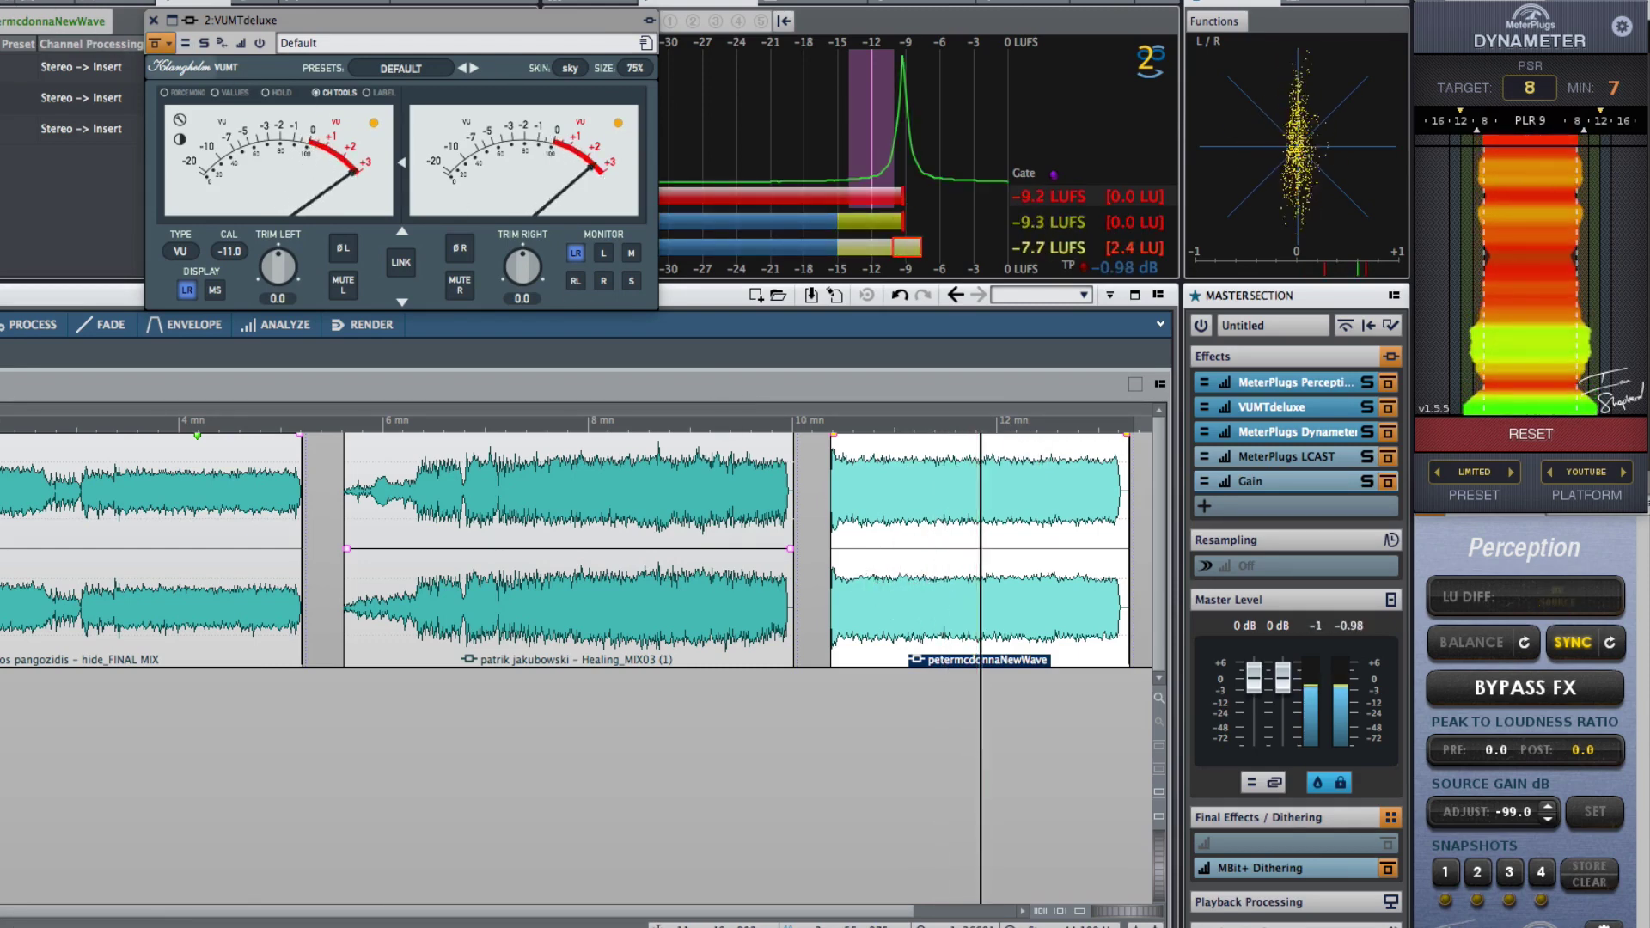
- Compare the third clip with its Pro-Q 2 off and on, and lower the 434 Hz bell's gain to about +2.34 dB
click(915, 659)
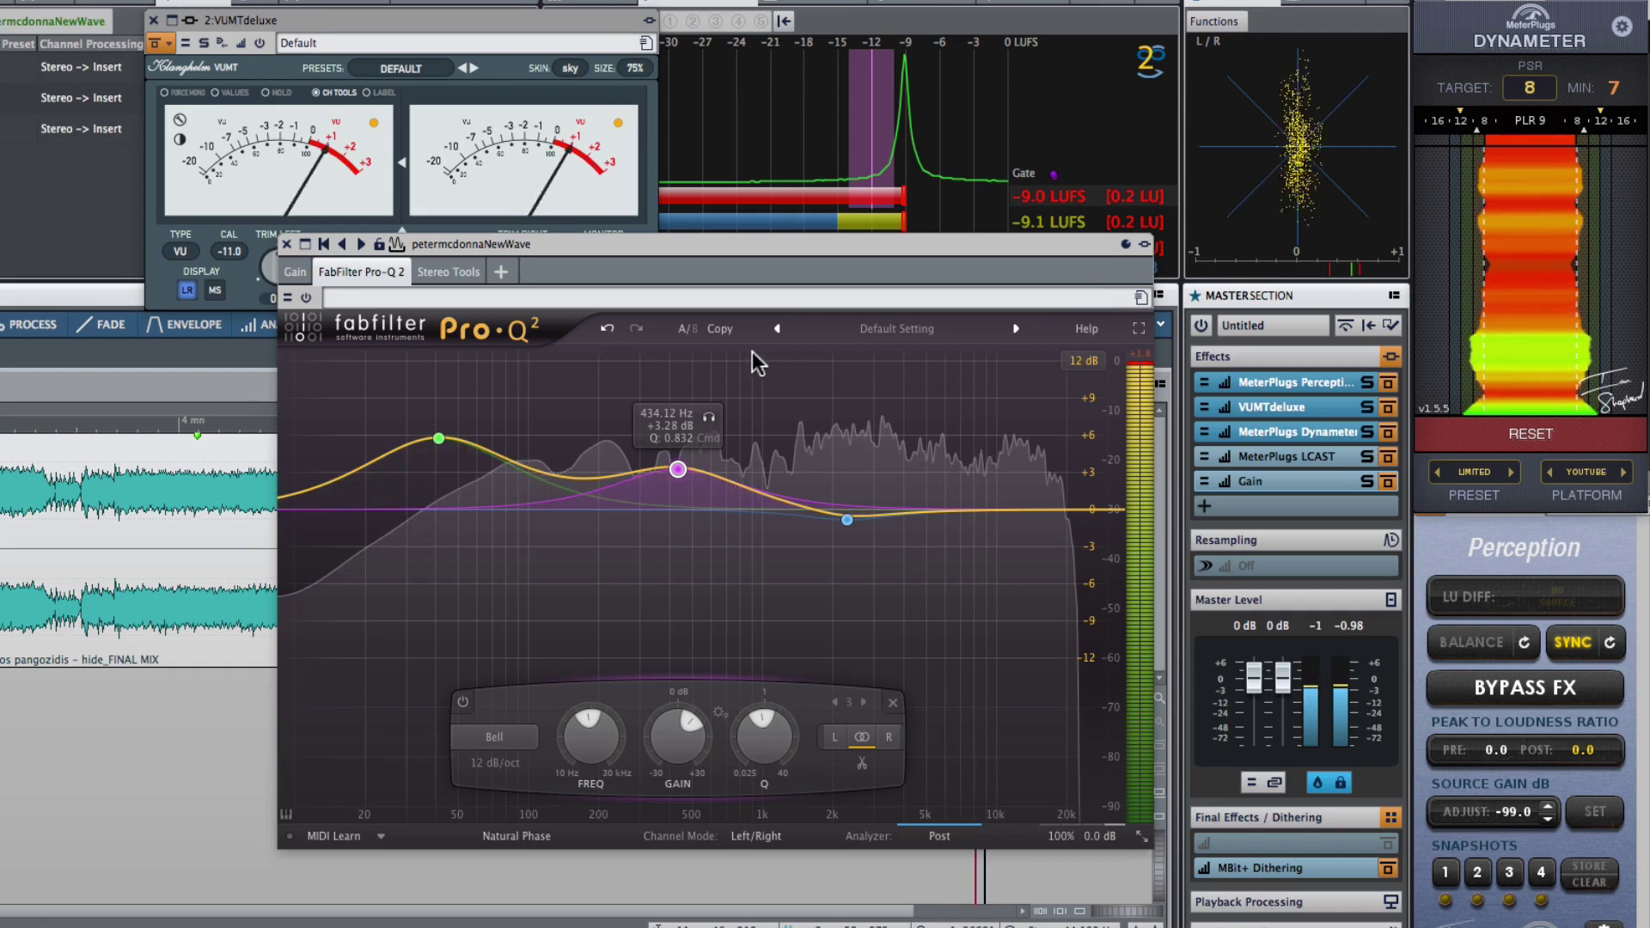
click(306, 298)
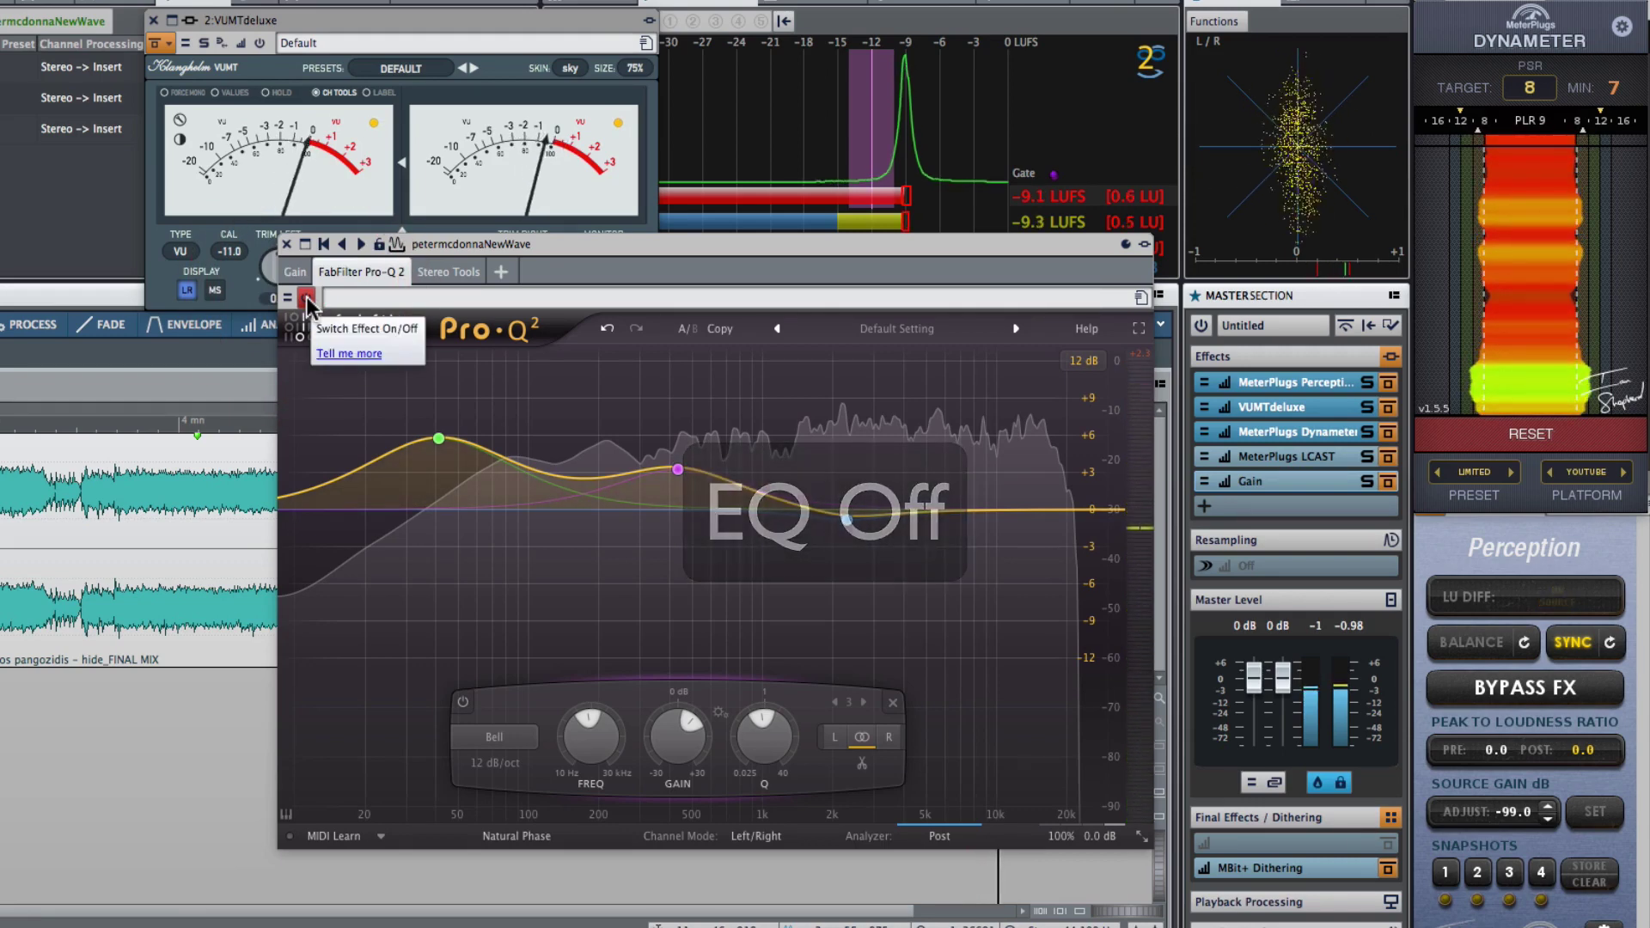
click(307, 298)
mouse_move(679, 737)
mouse_down()
mouse_move(688, 756)
mouse_move(688, 737)
mouse_up()
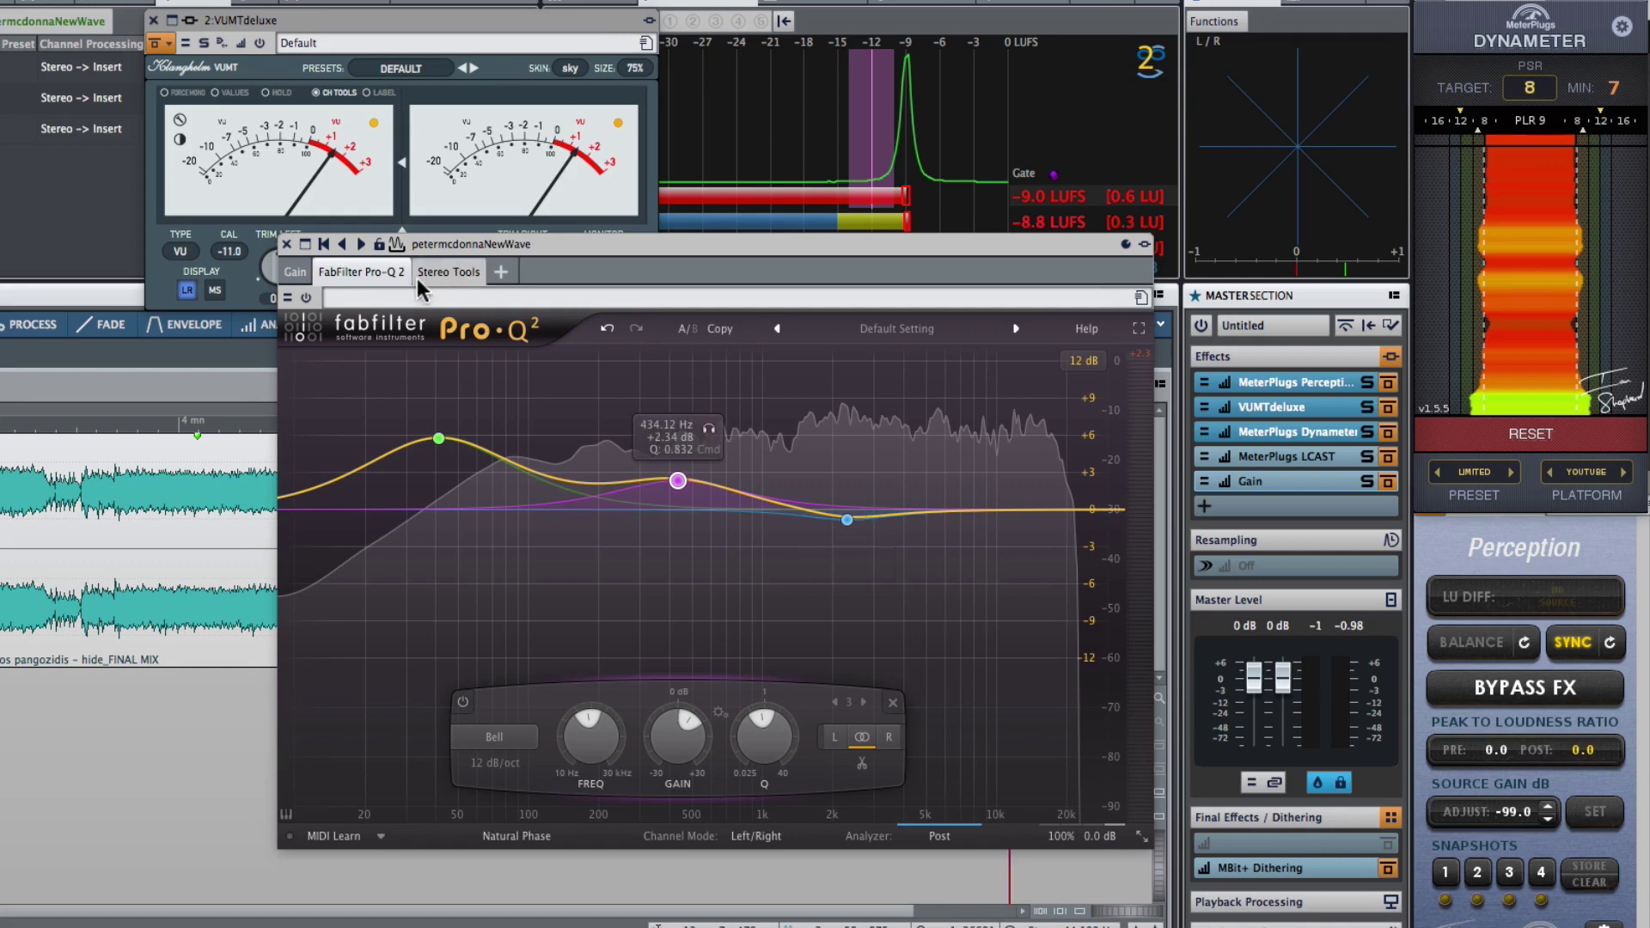
click(304, 244)
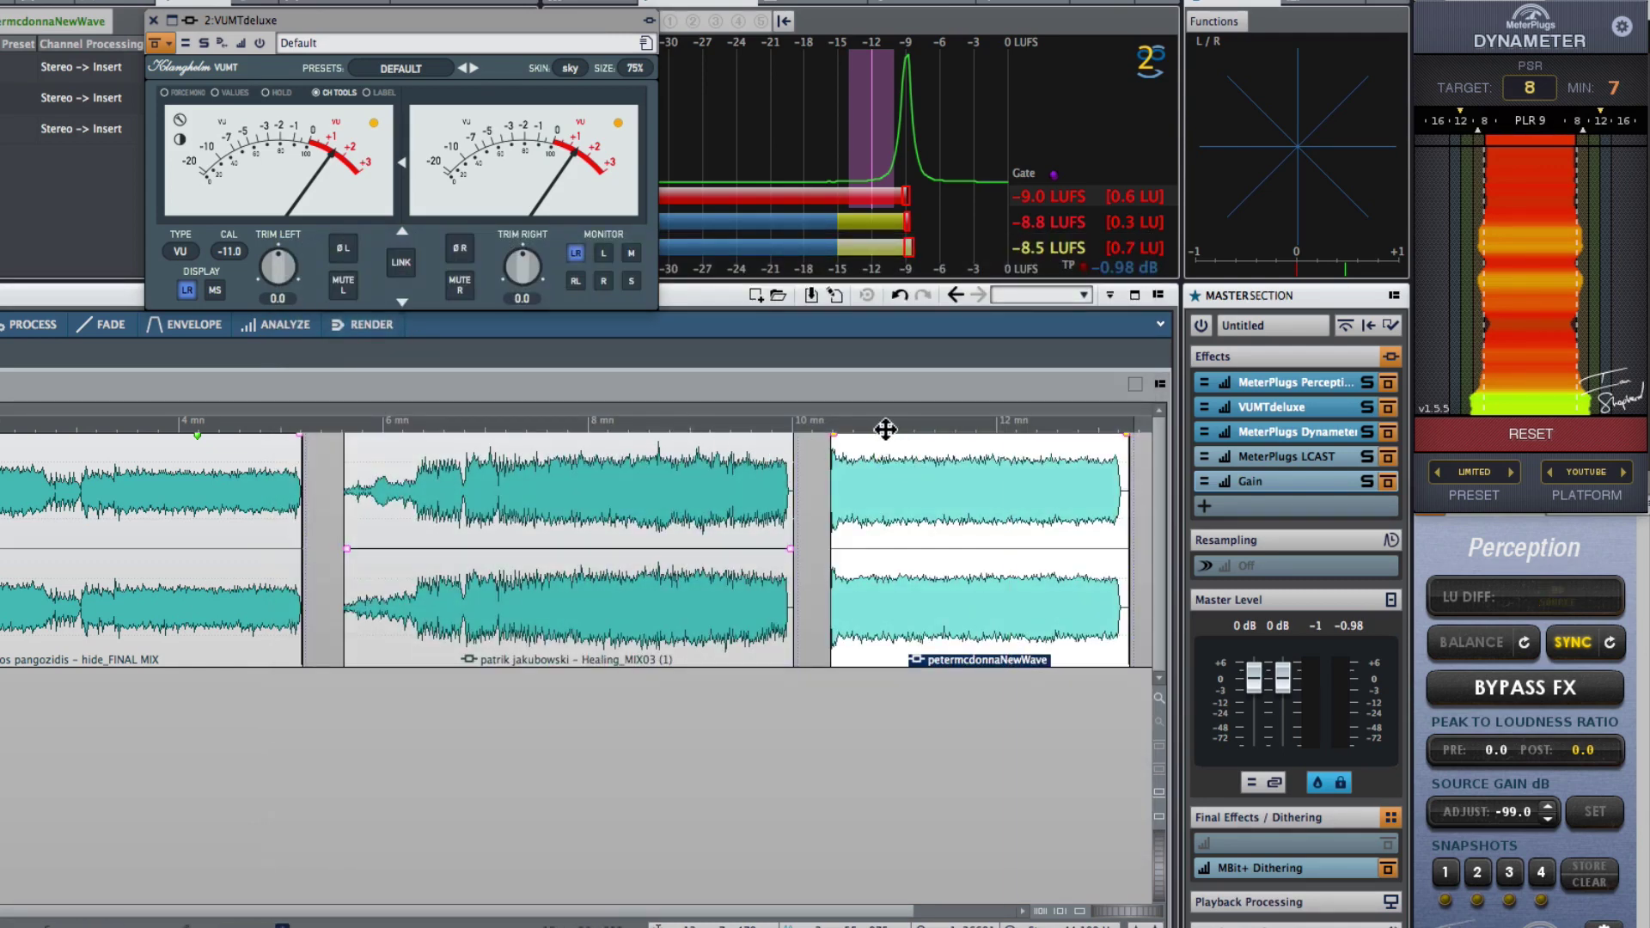
- Audition the third, second and first clips in turn at full level, returning to the third for comparison
click(885, 428)
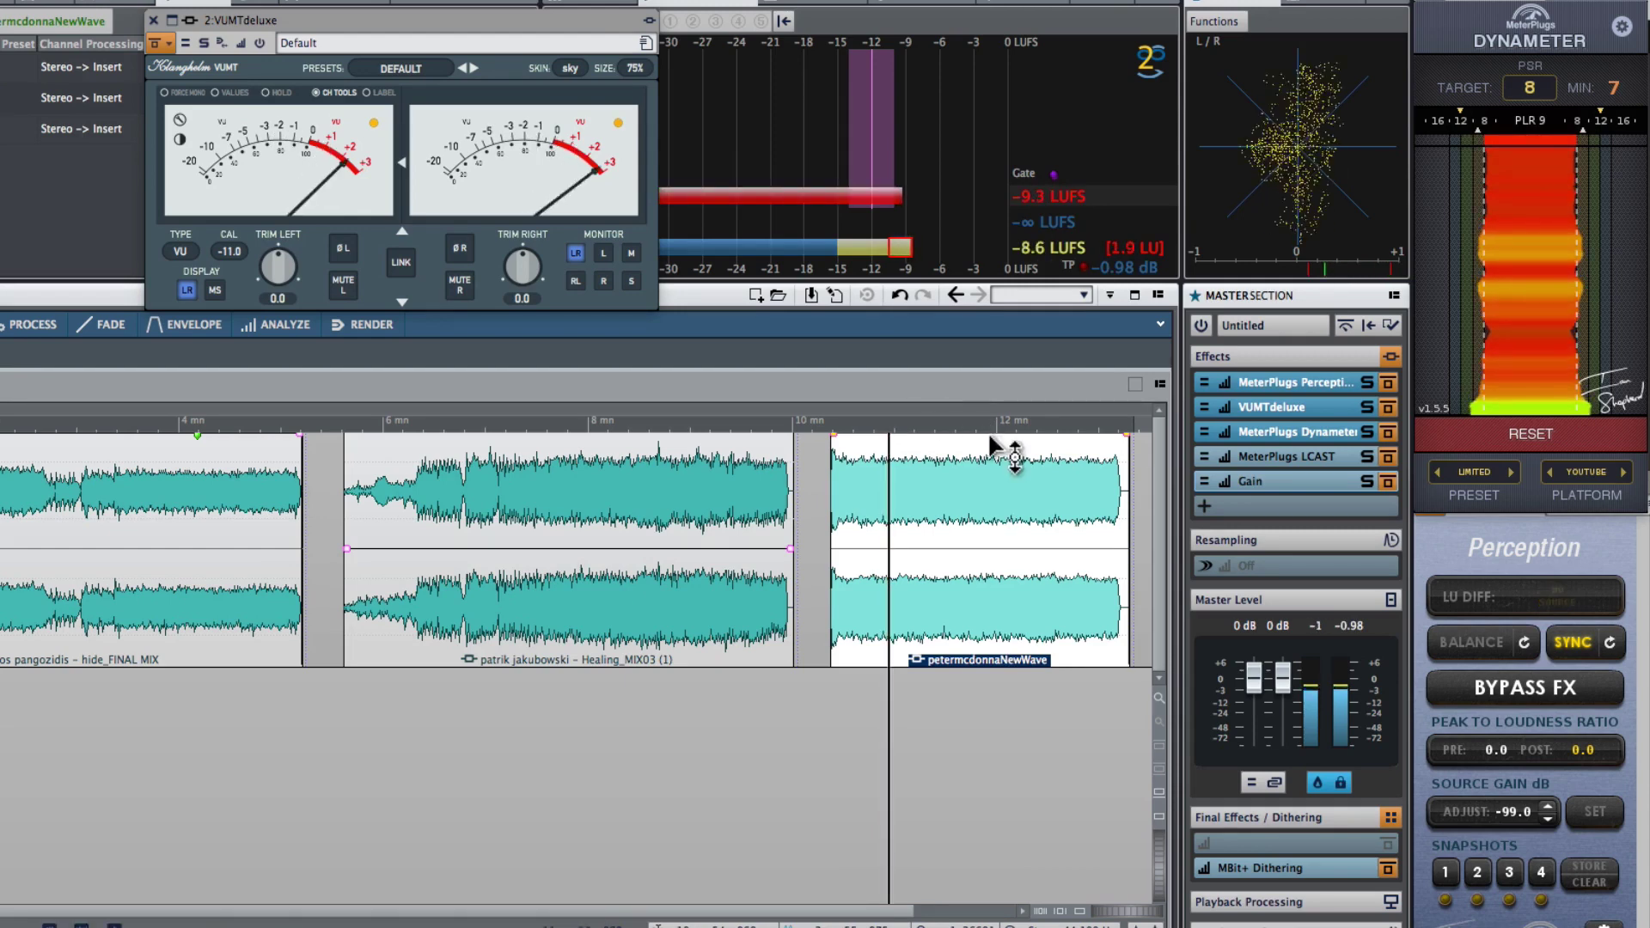
click(651, 427)
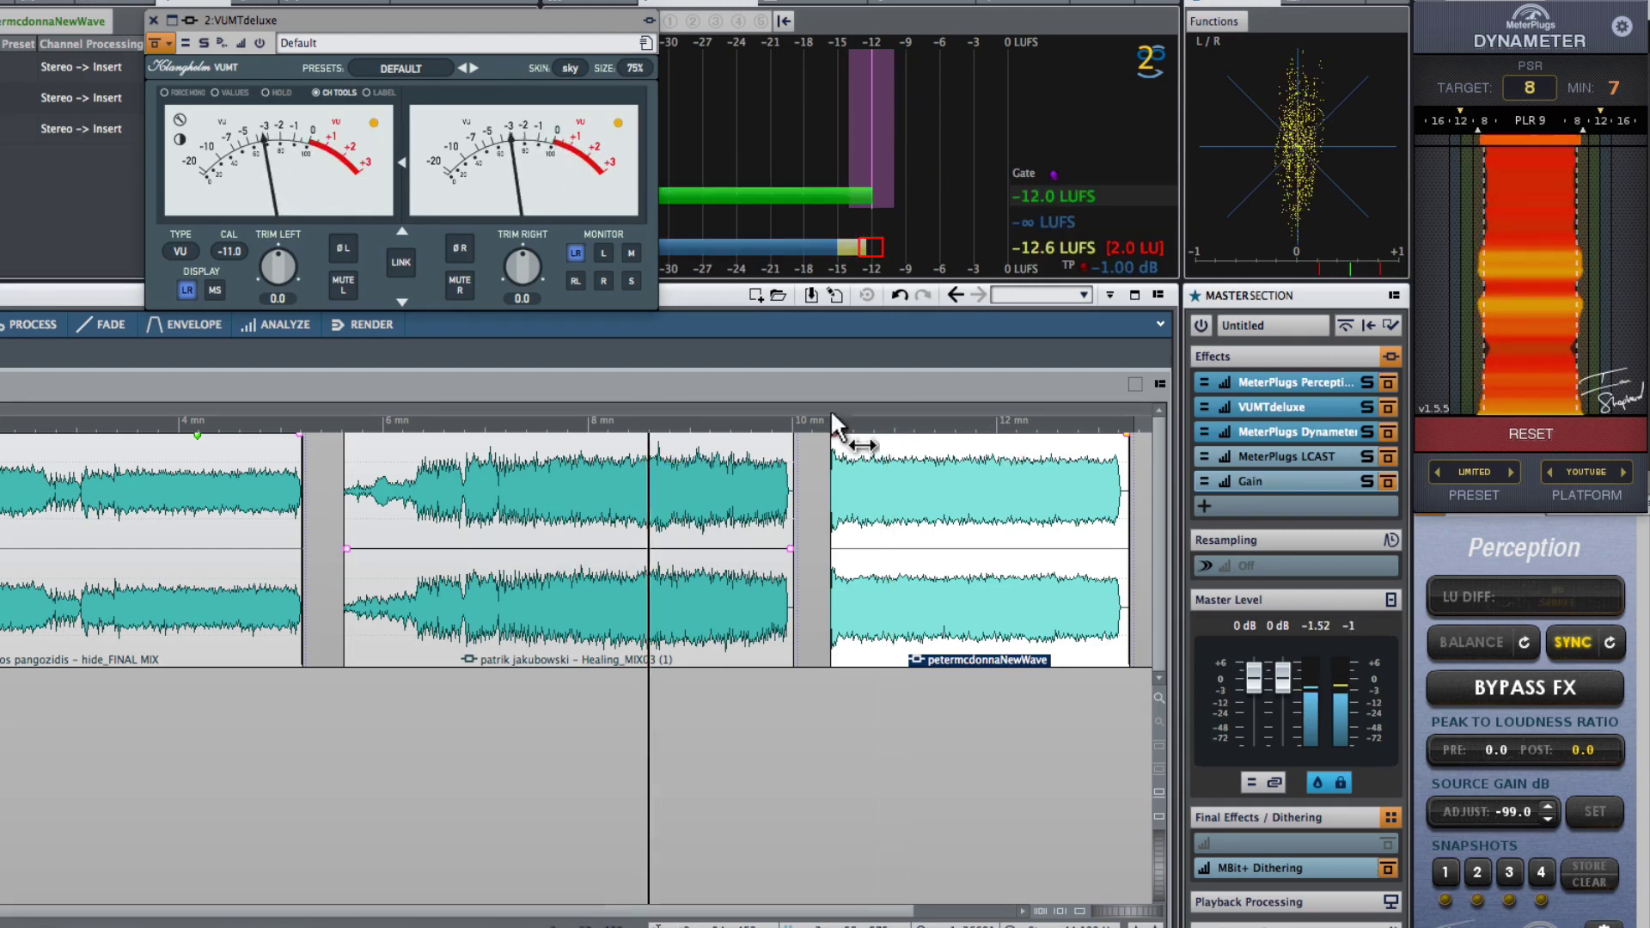
click(249, 424)
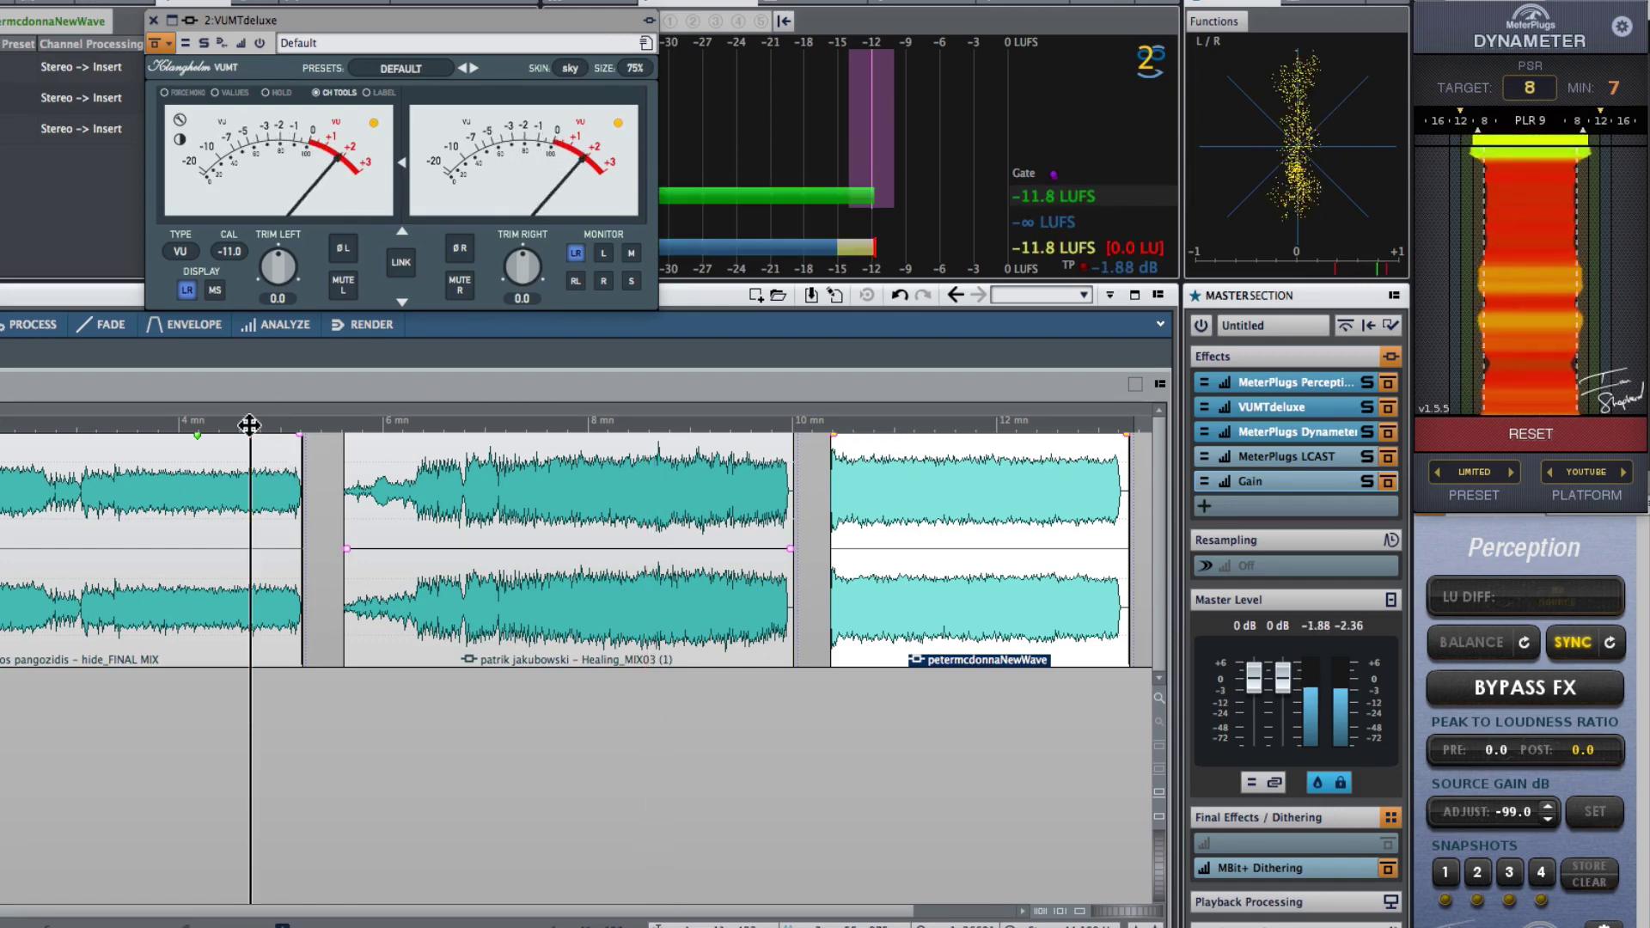
click(894, 425)
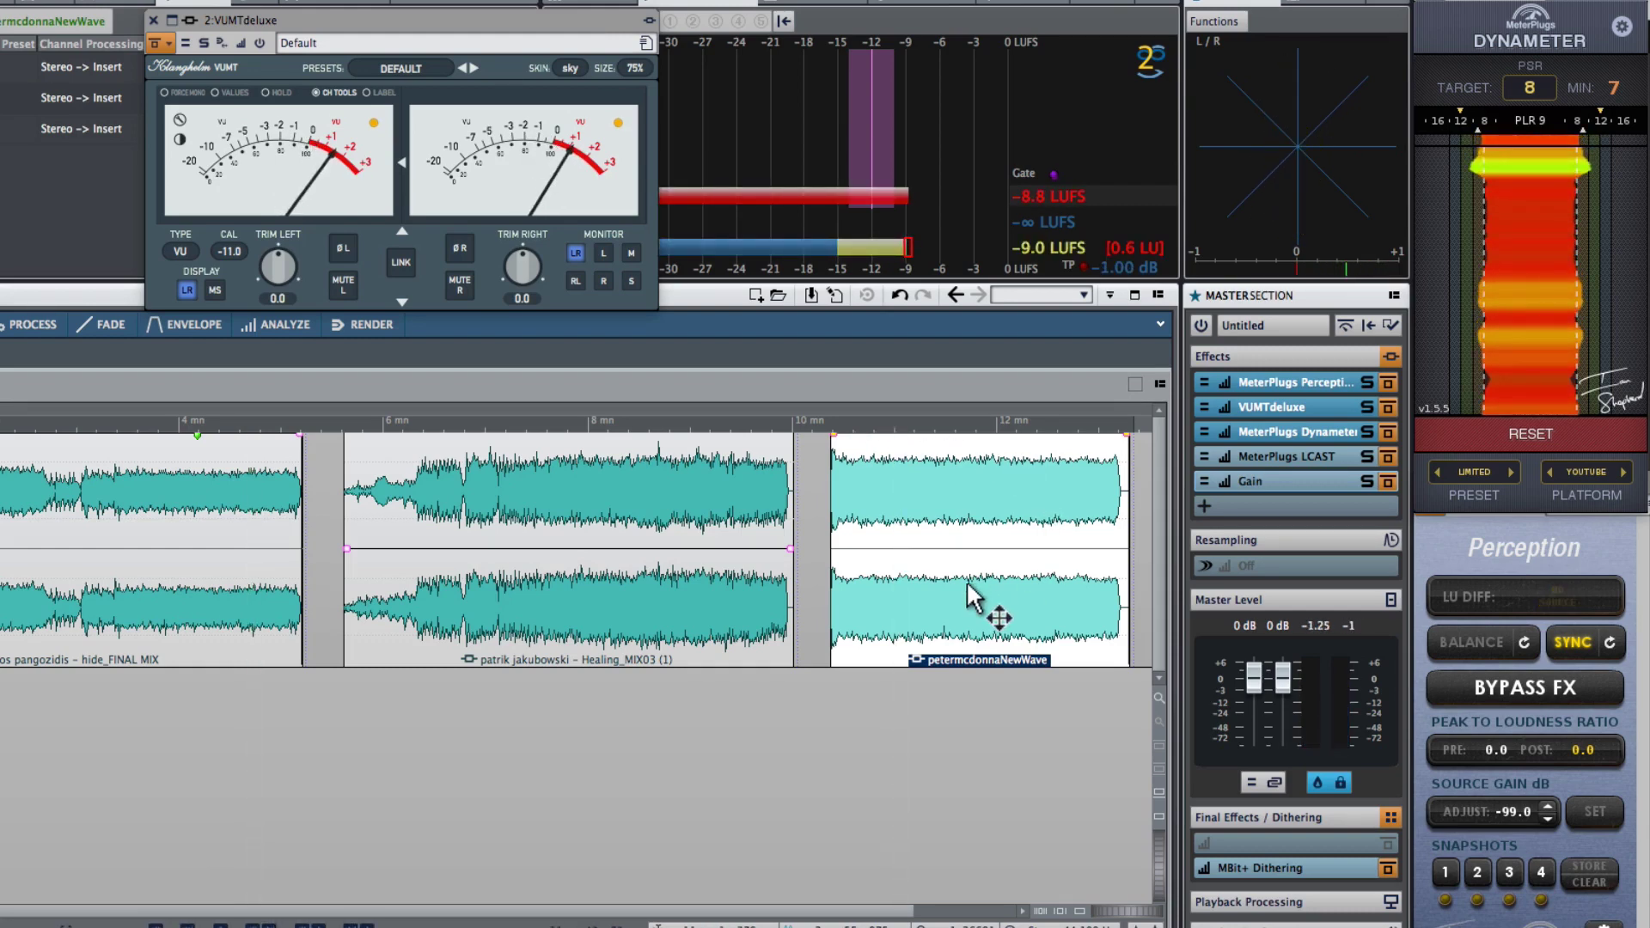
- Set the third clip's Gain plug-in to 3 dB and resume playback
click(82, 66)
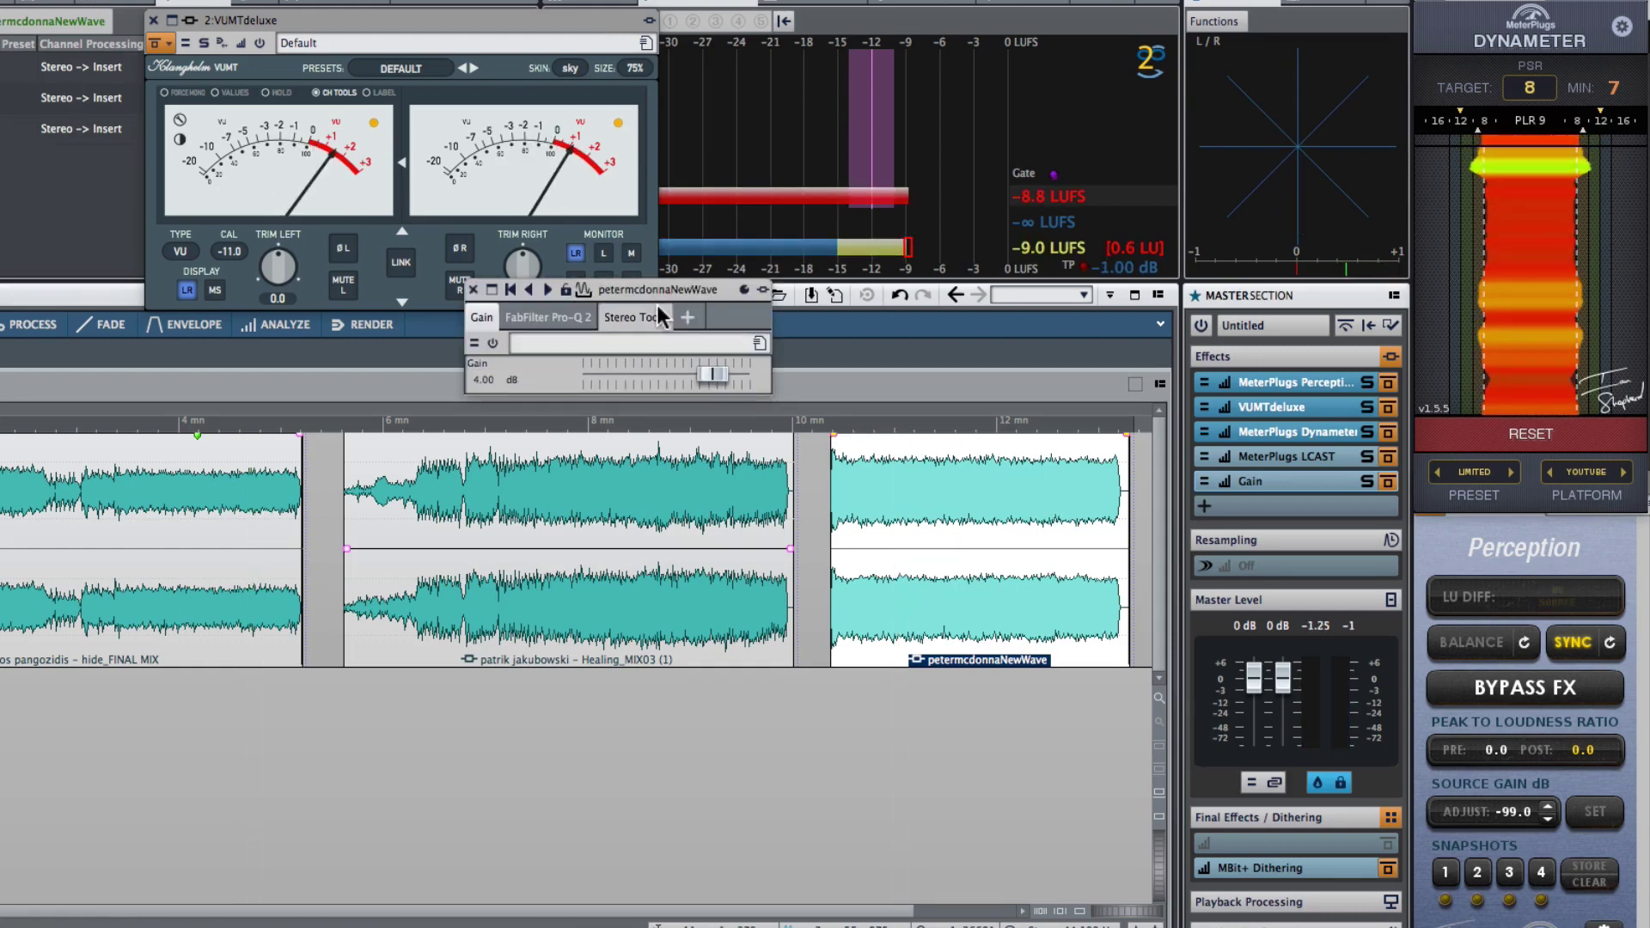
click(474, 378)
text(3)
key(Return)
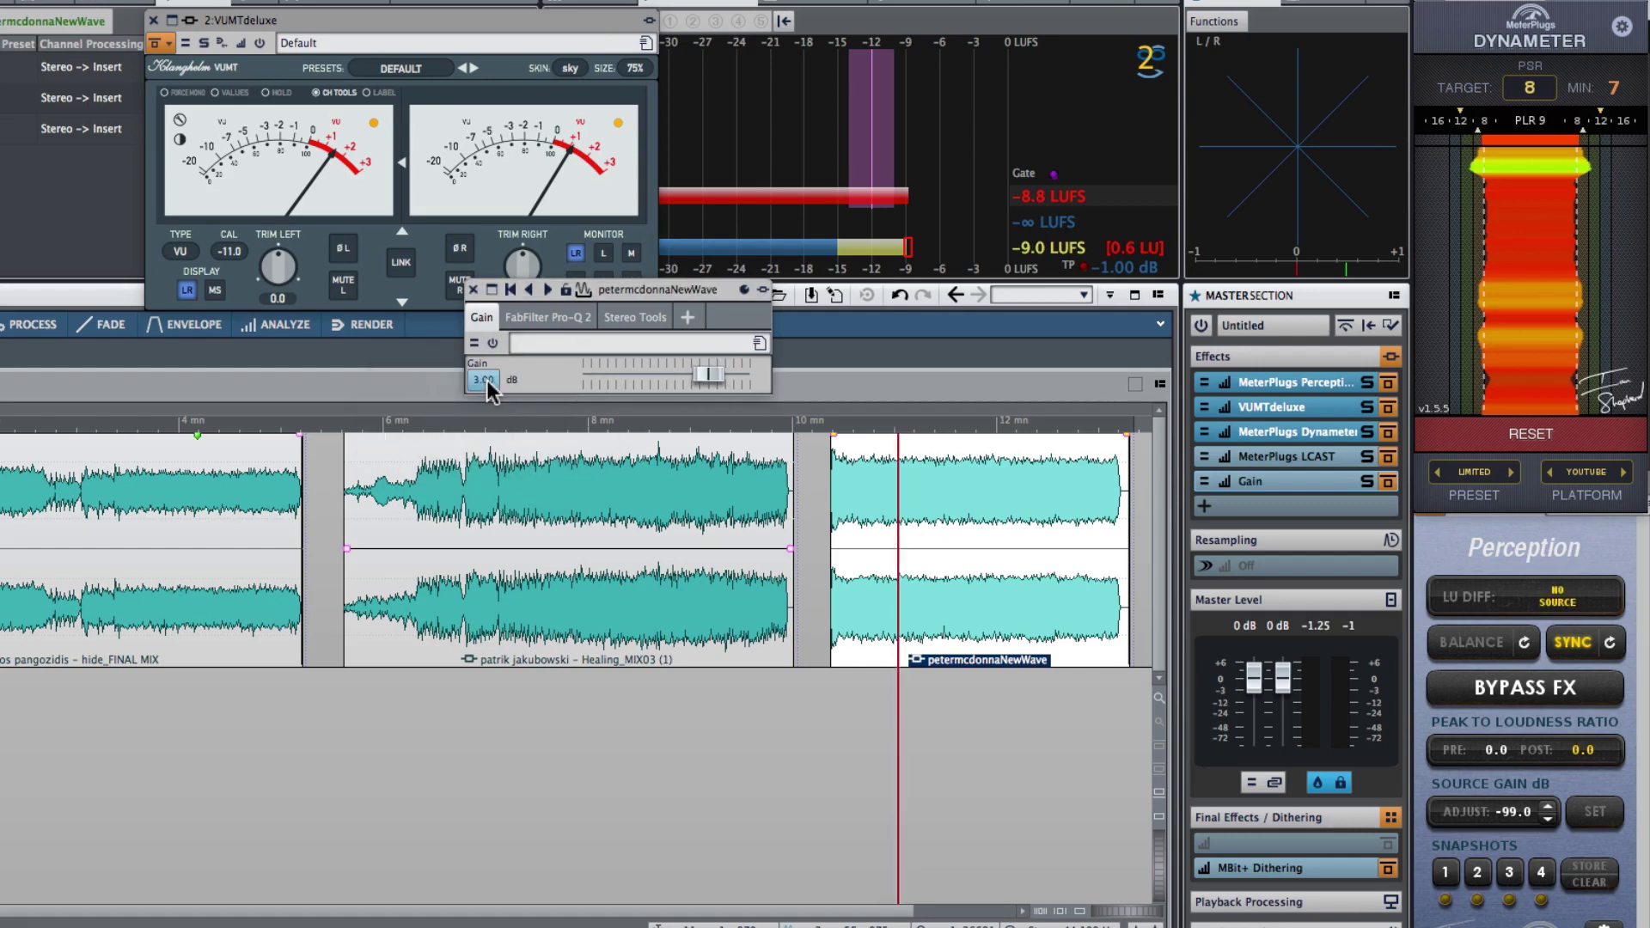
key(space)
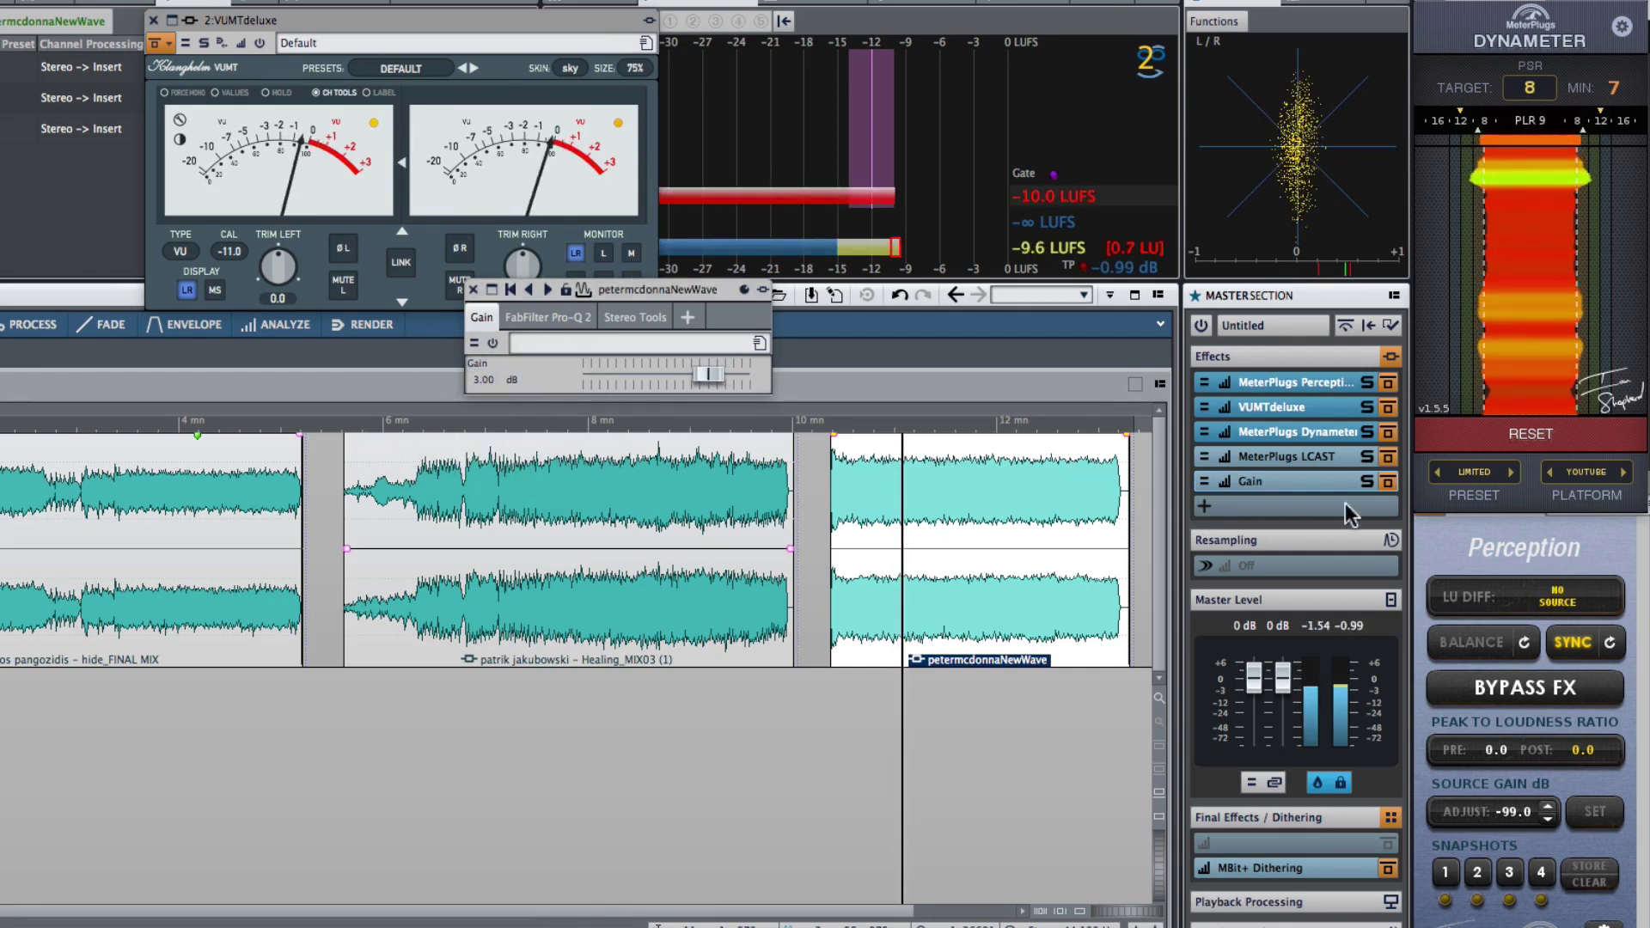
- Re-enable the master section's monitoring Gain, compare all three clips at the reduced level, and close the third clip's Gain window
click(1375, 482)
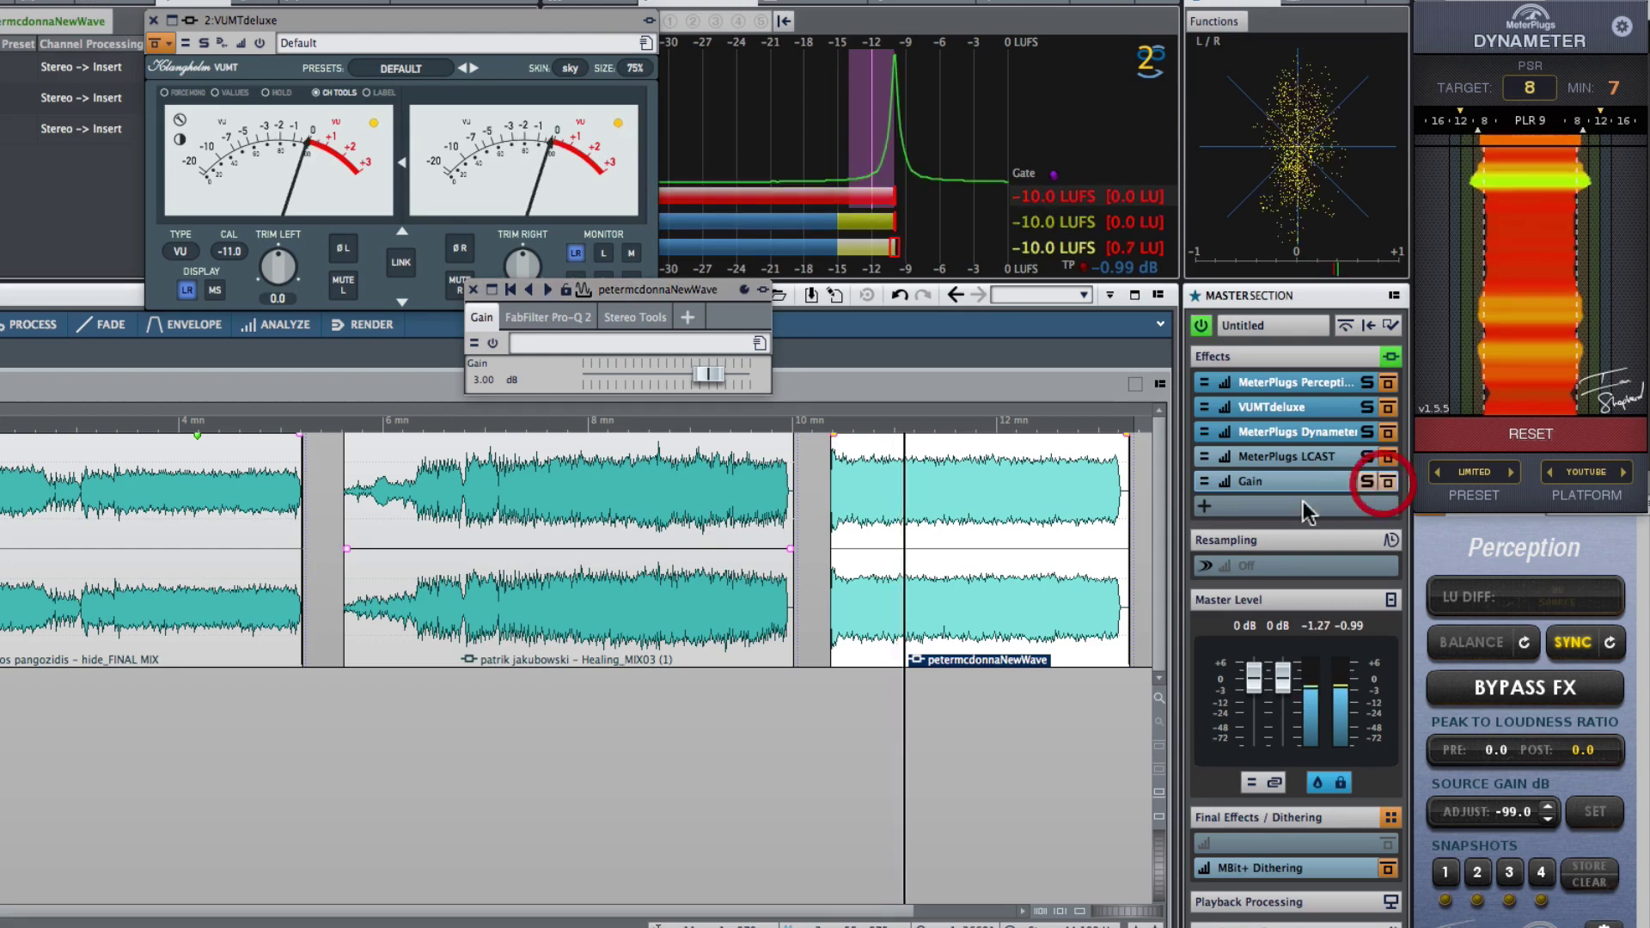
click(613, 421)
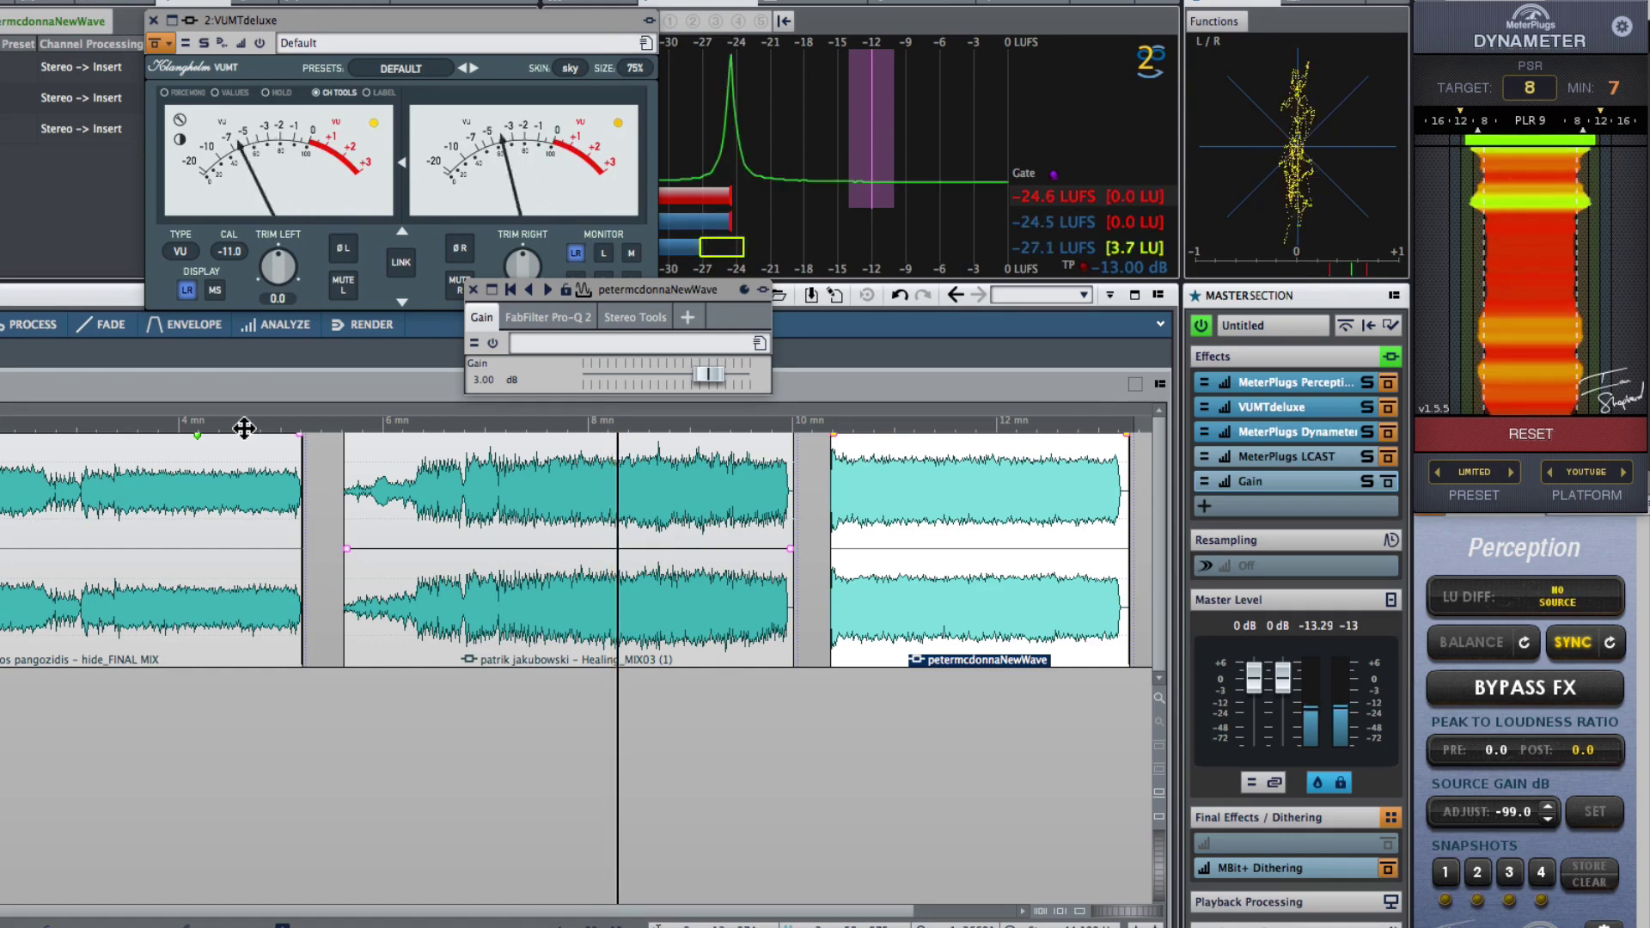
click(244, 425)
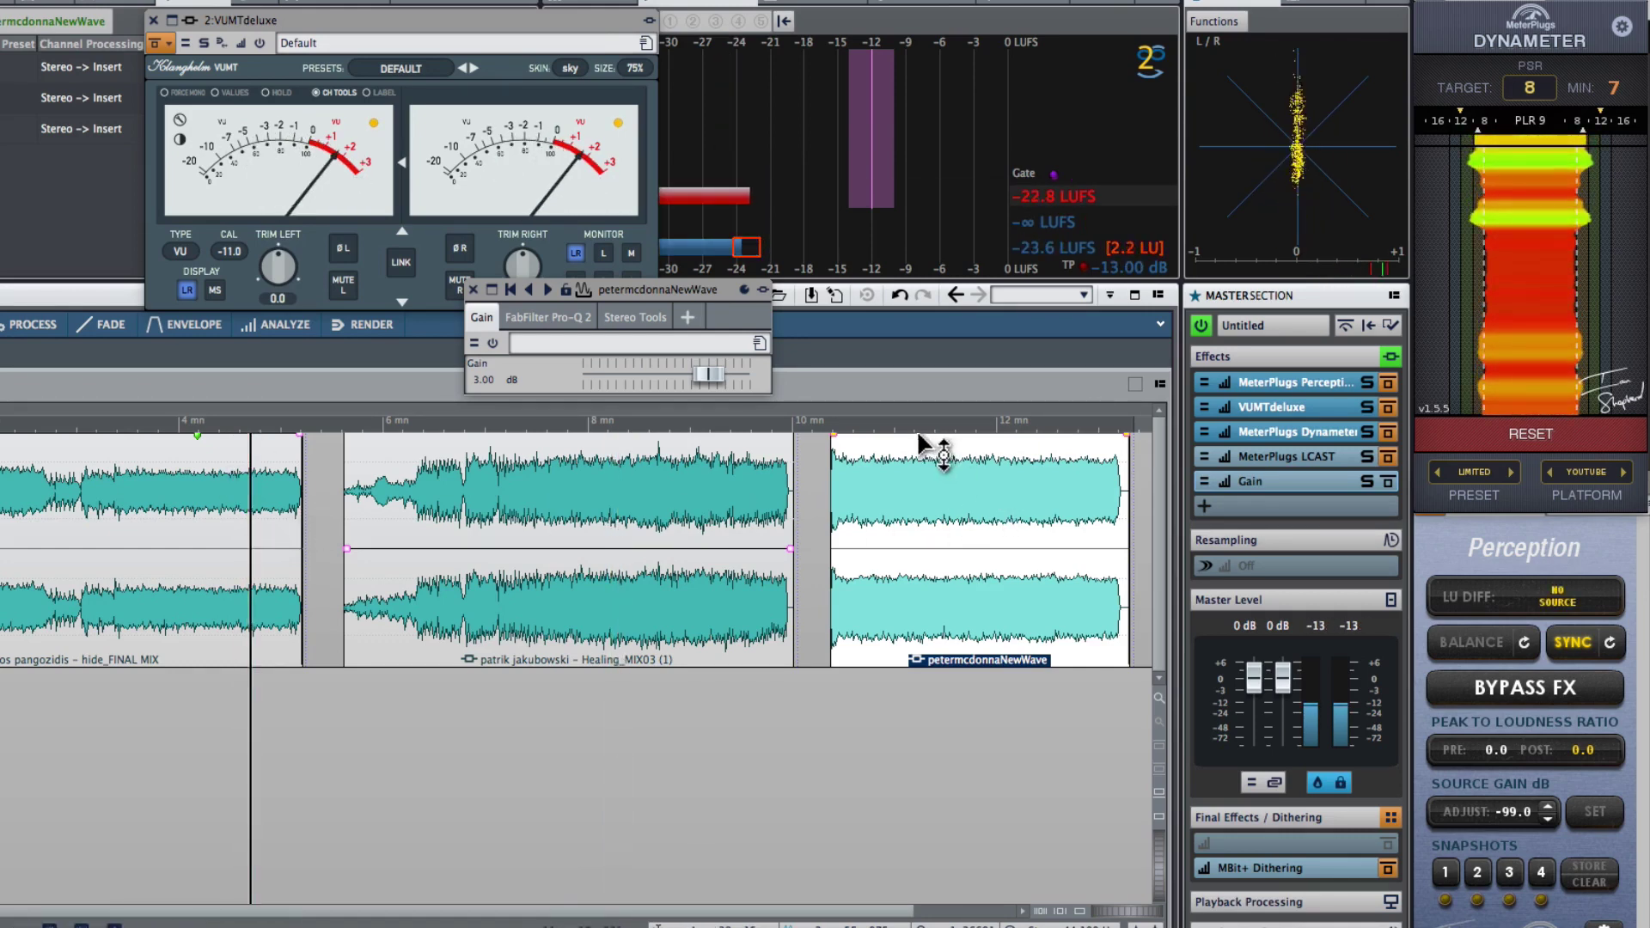
click(622, 427)
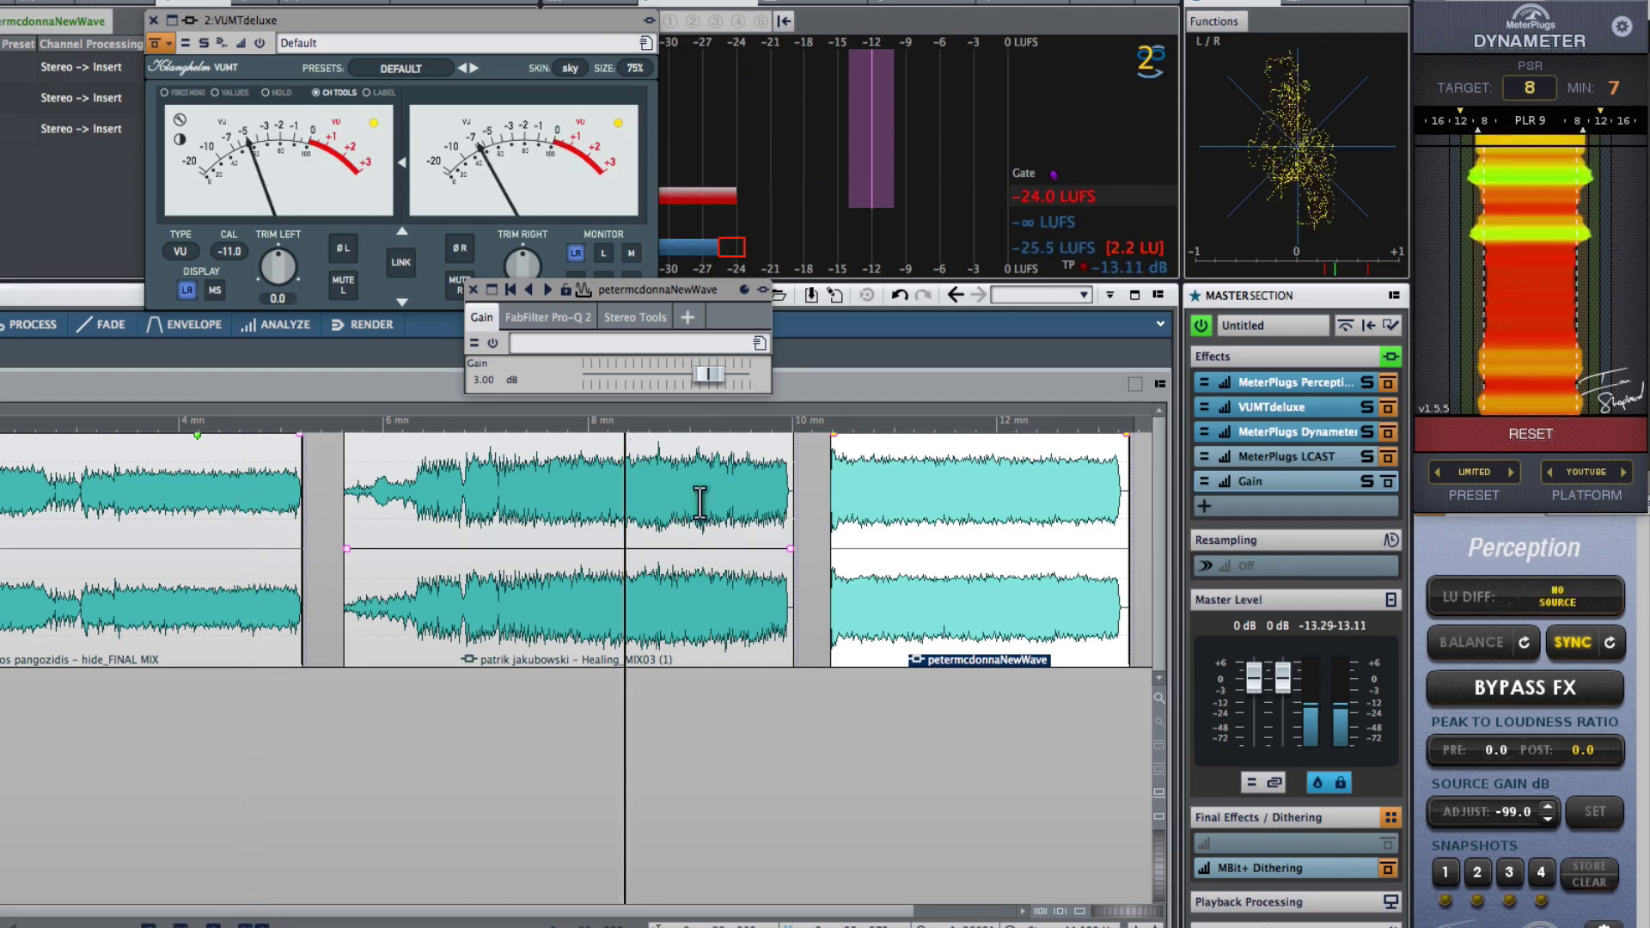
click(1020, 428)
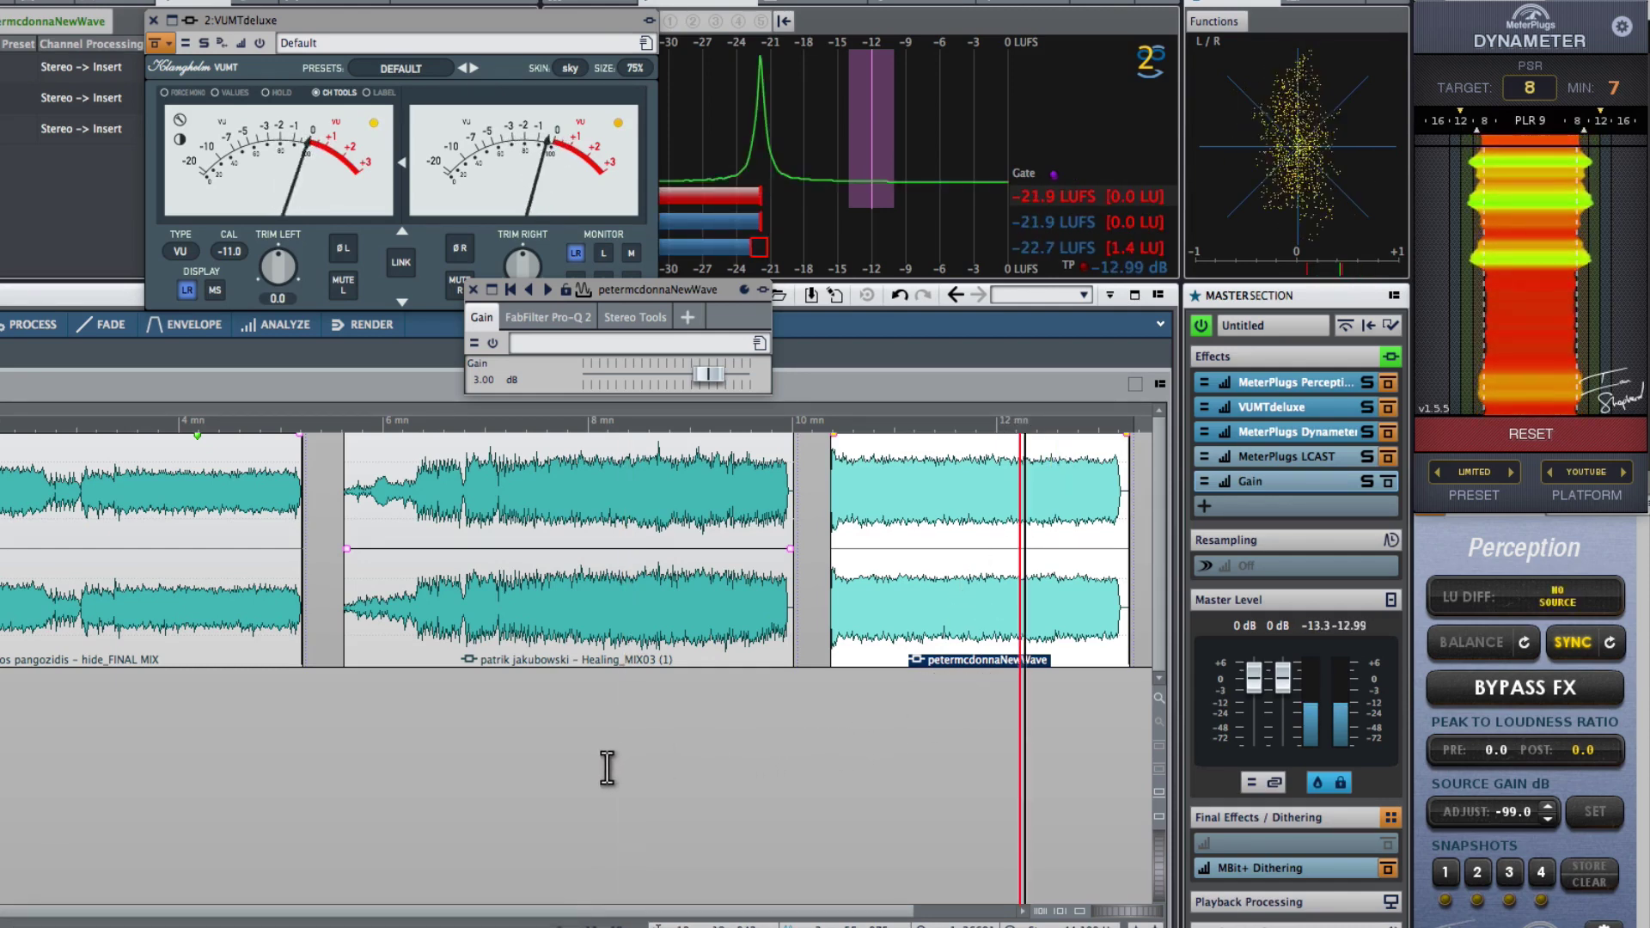
key(space)
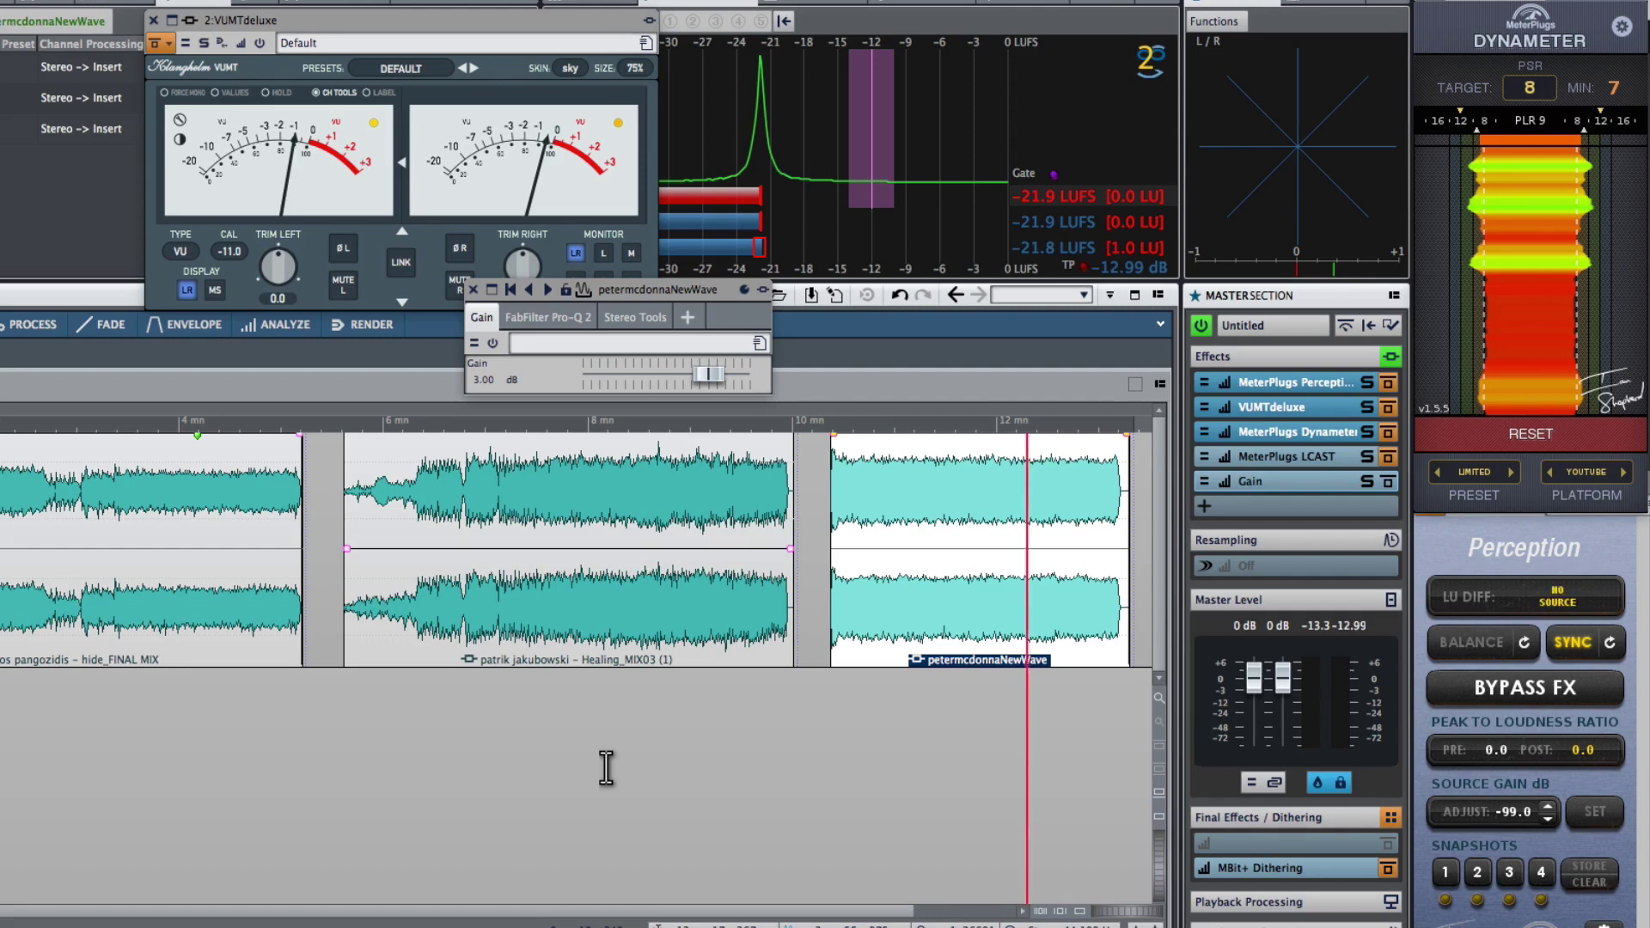
click(473, 289)
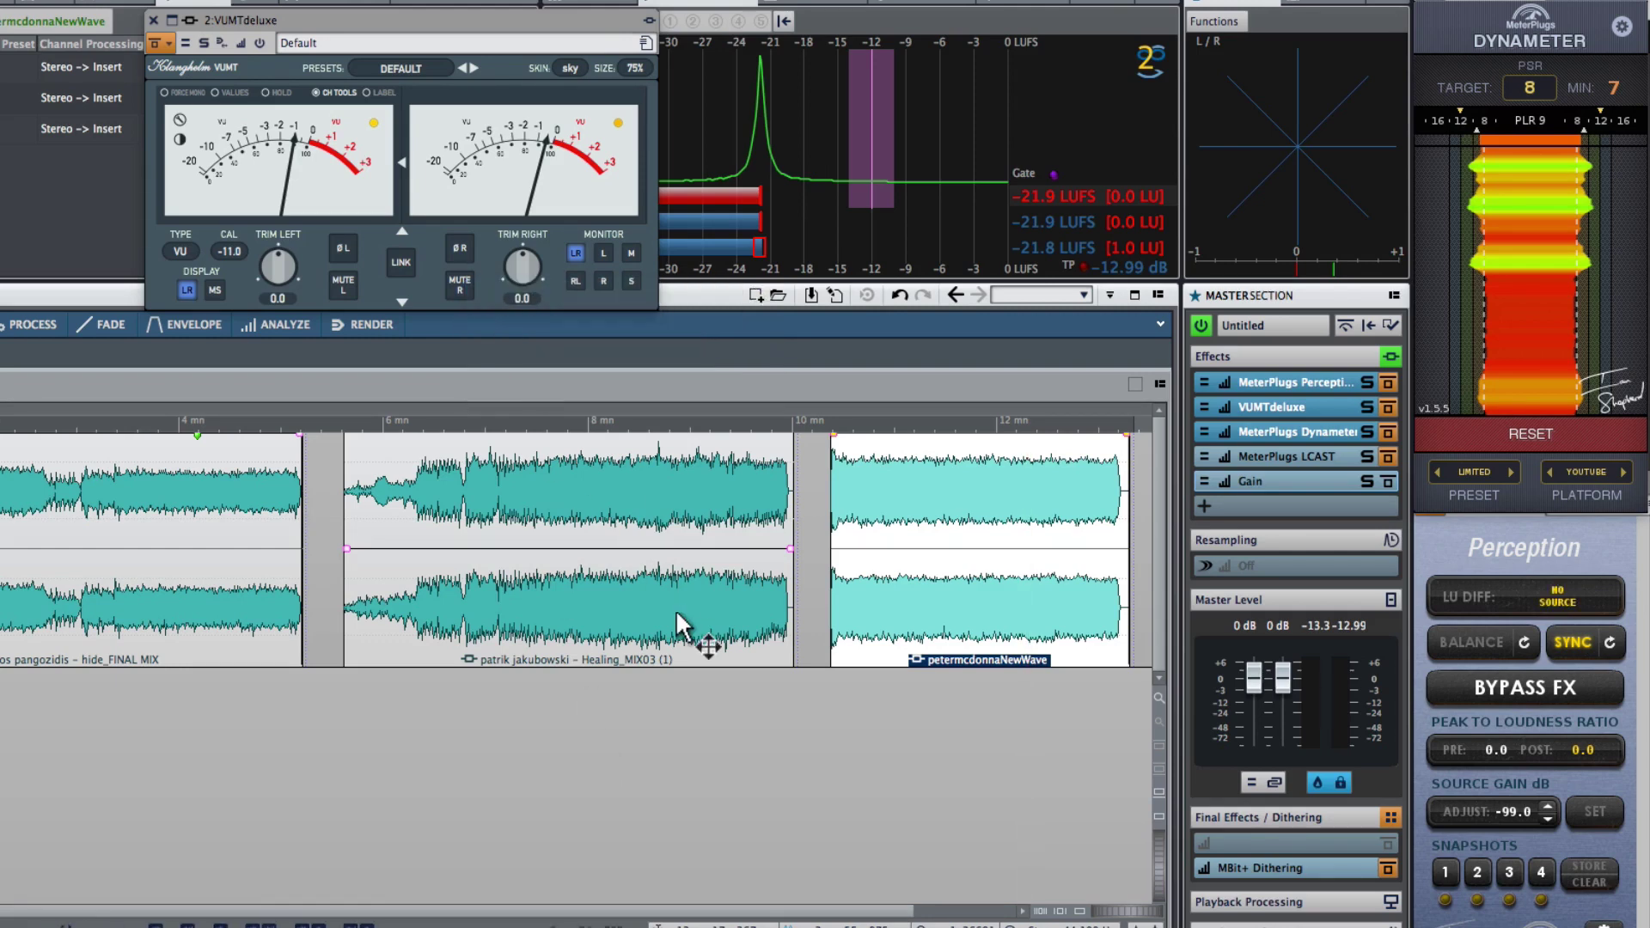
click(680, 625)
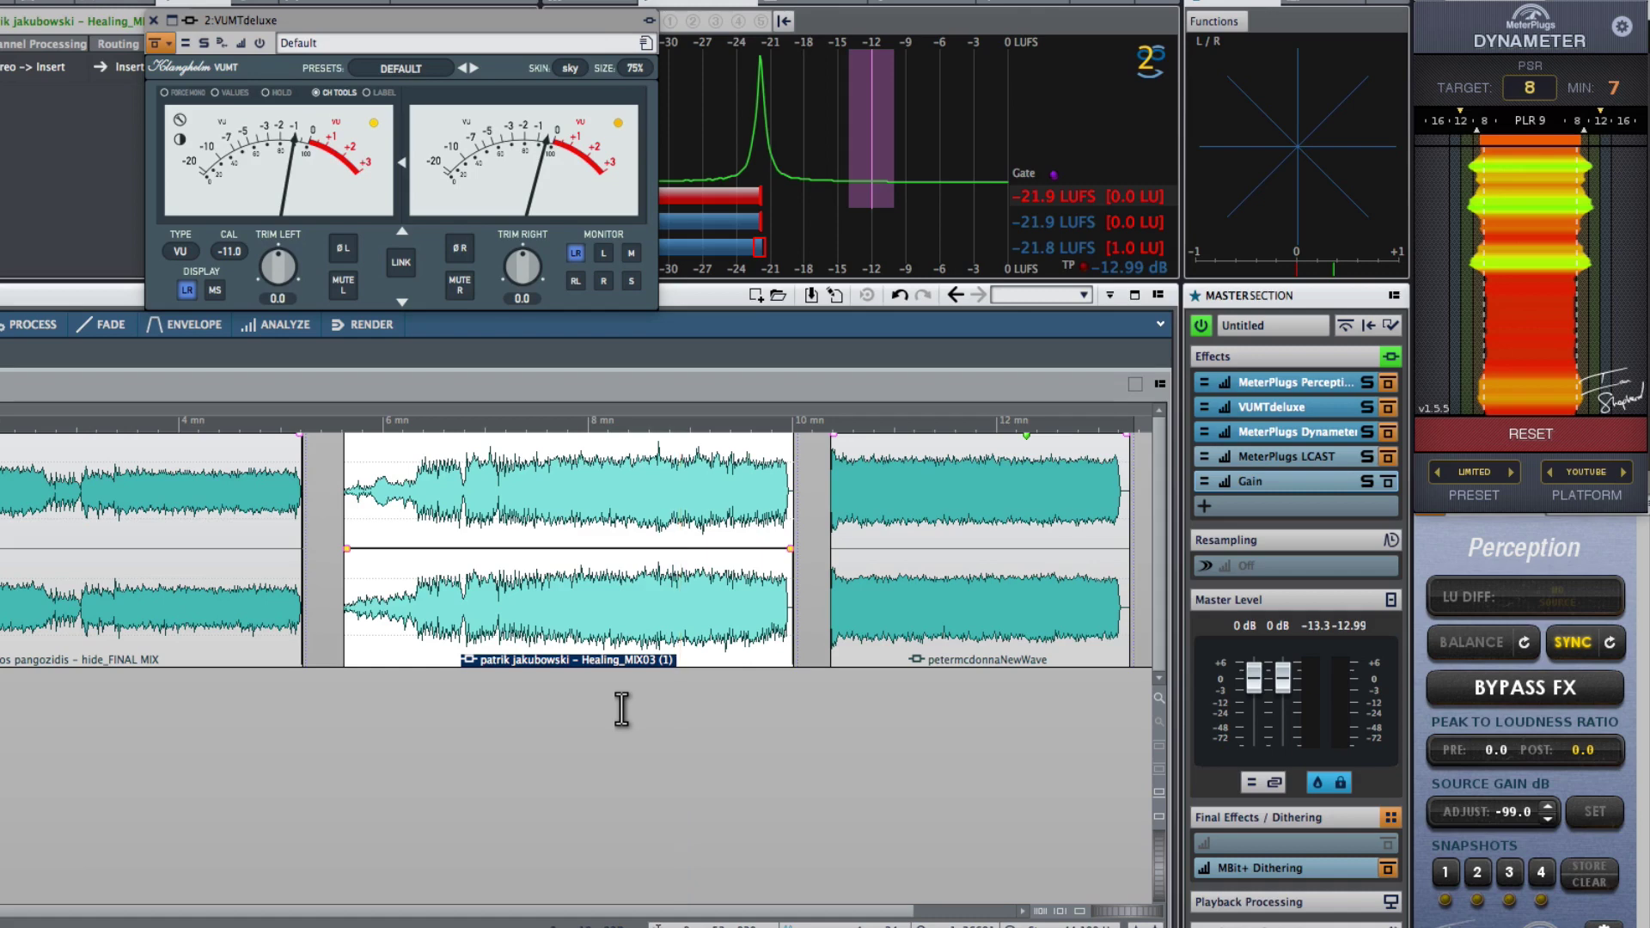
click(198, 615)
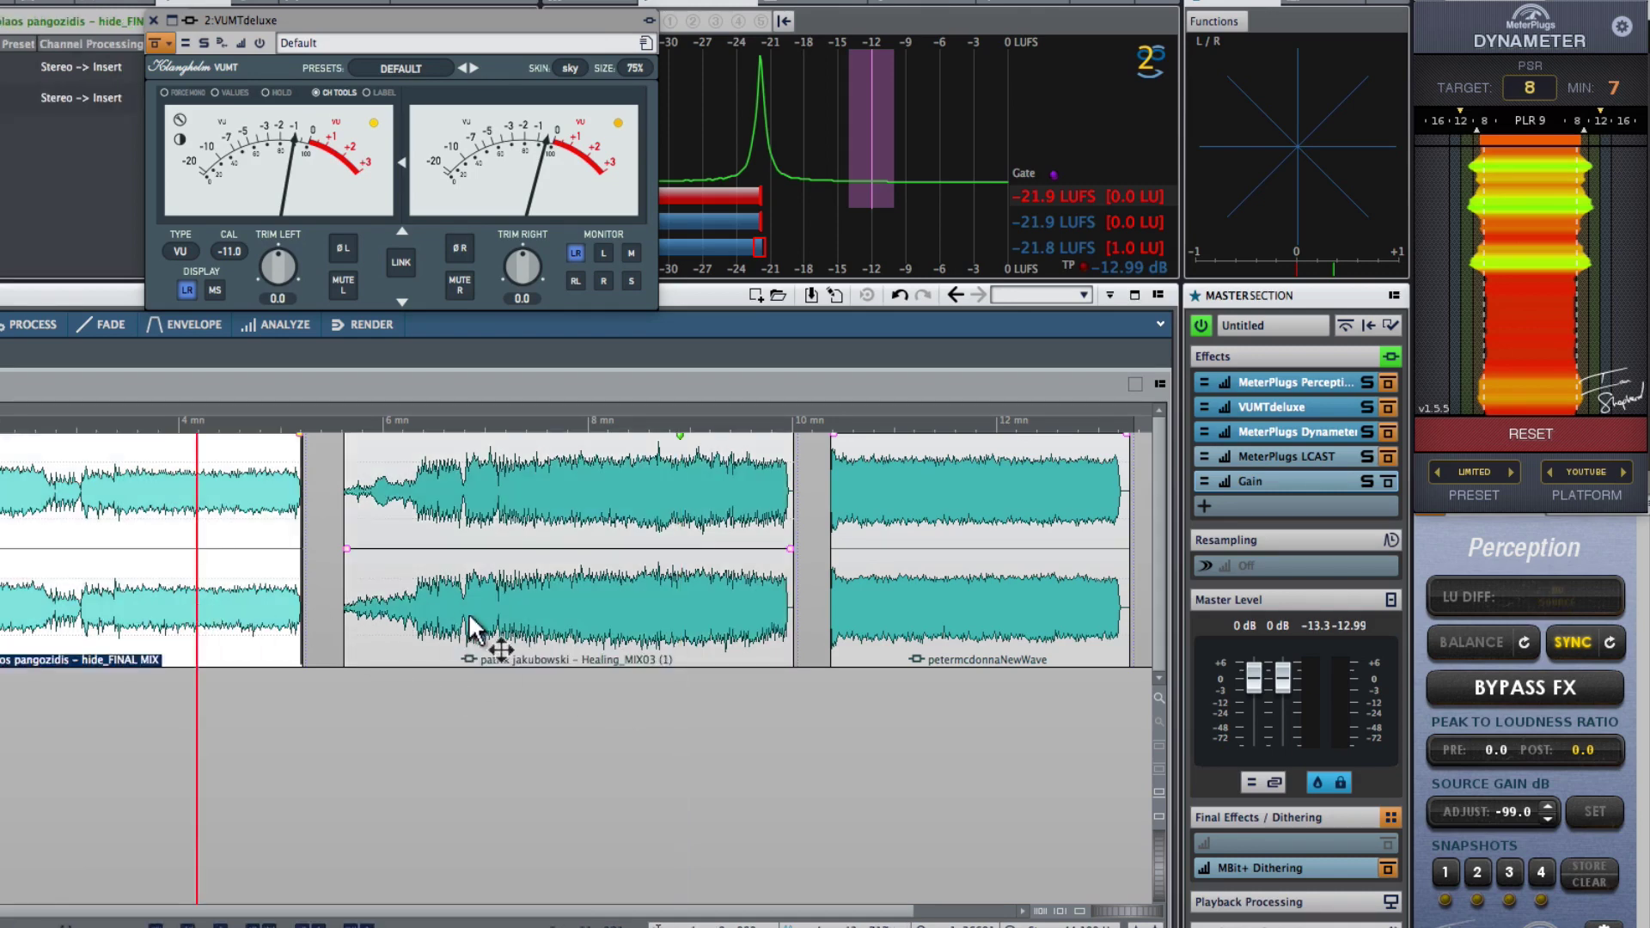
click(710, 629)
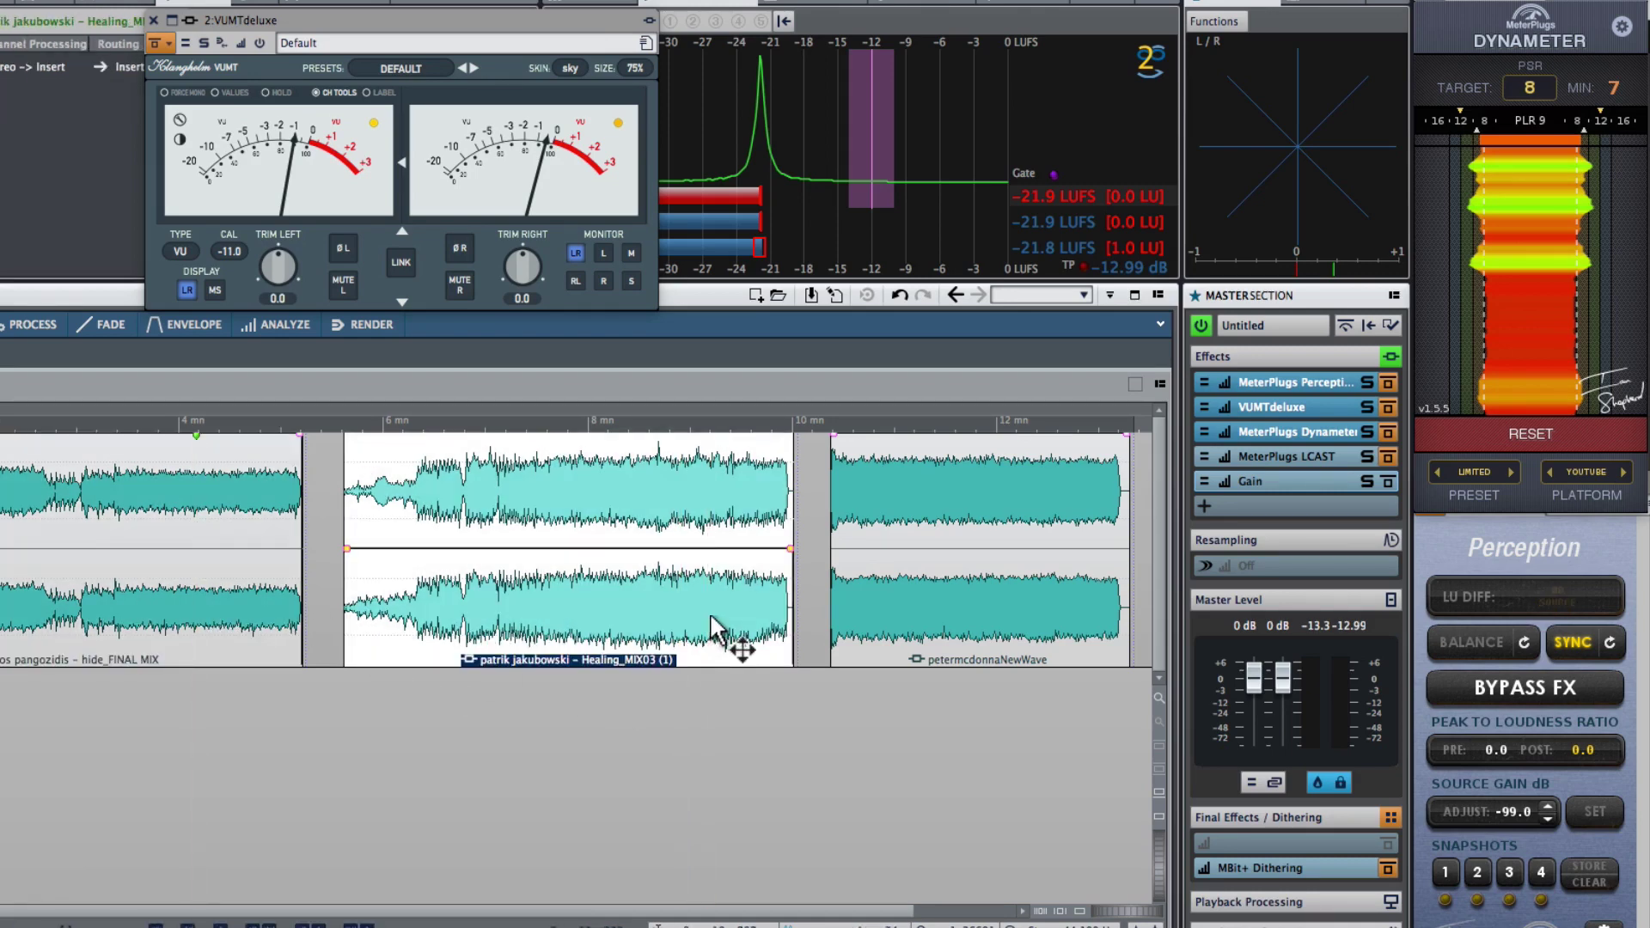
click(958, 605)
click(701, 602)
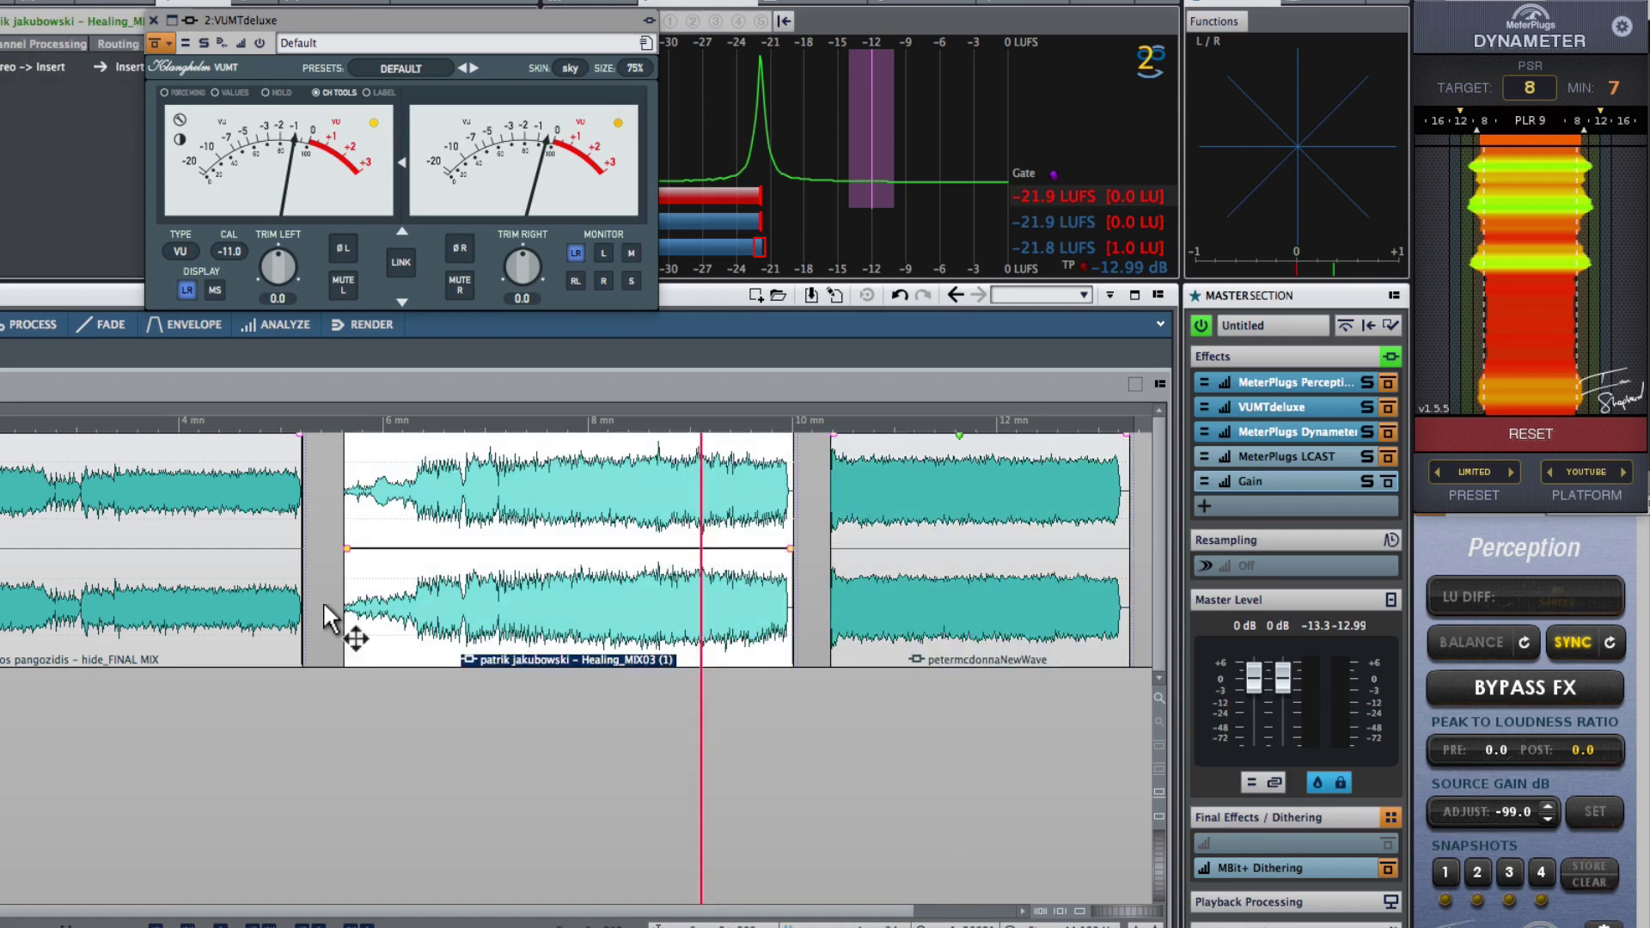
click(229, 608)
click(434, 726)
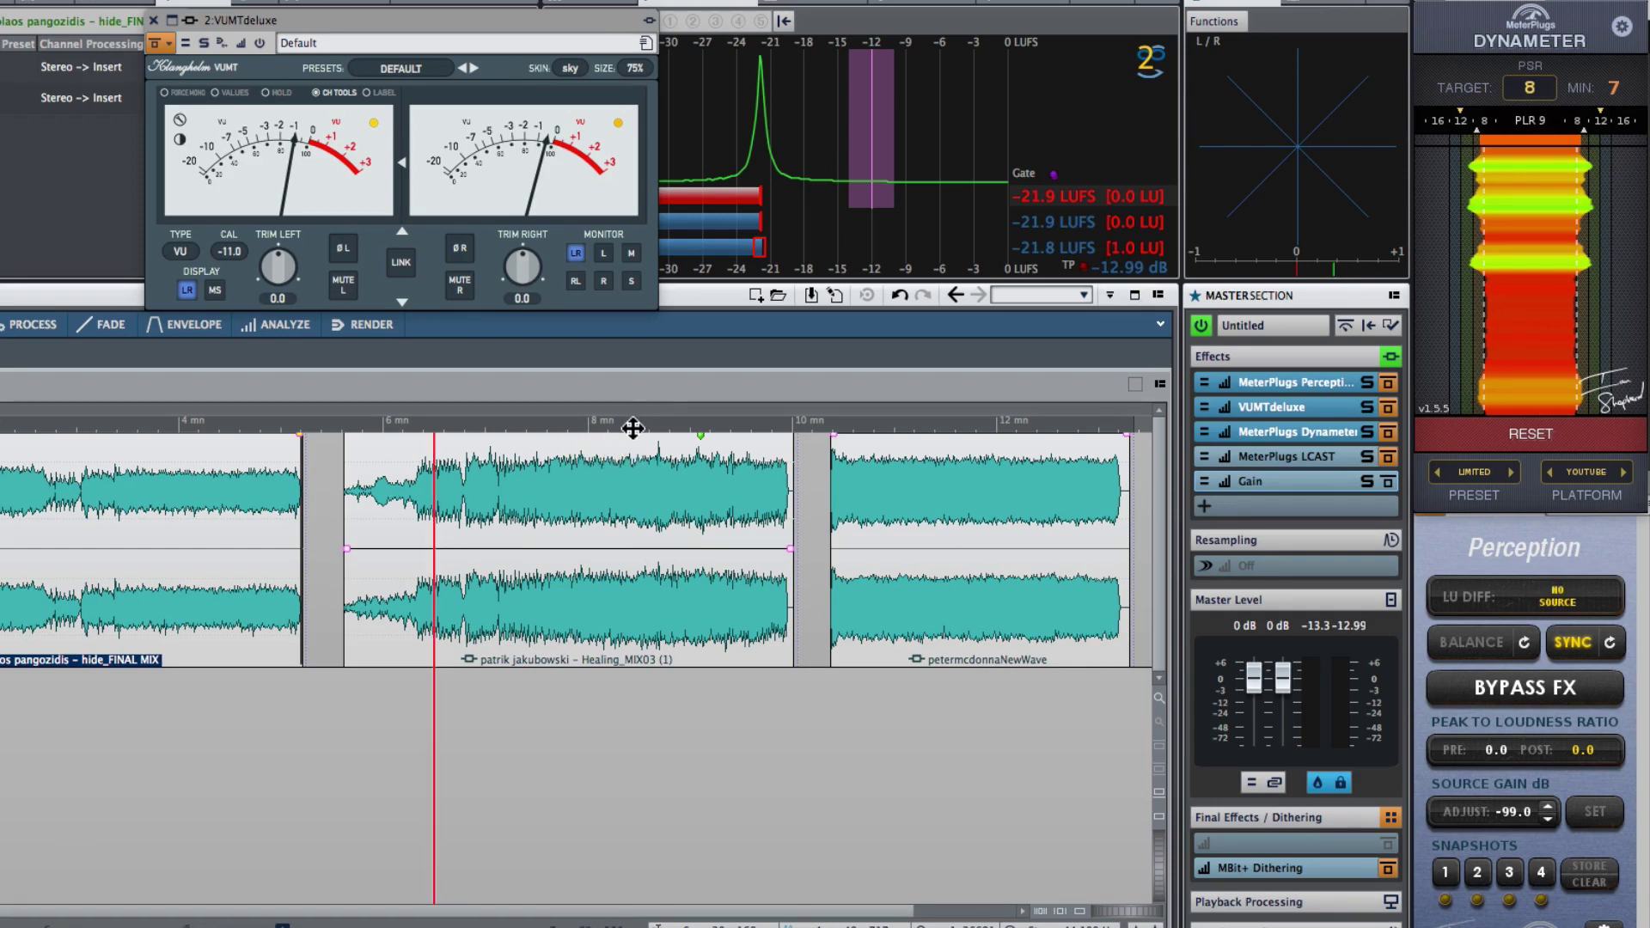
- Bypass the master section's monitoring Gain and compare the first, third and second clips at full level
click(1384, 481)
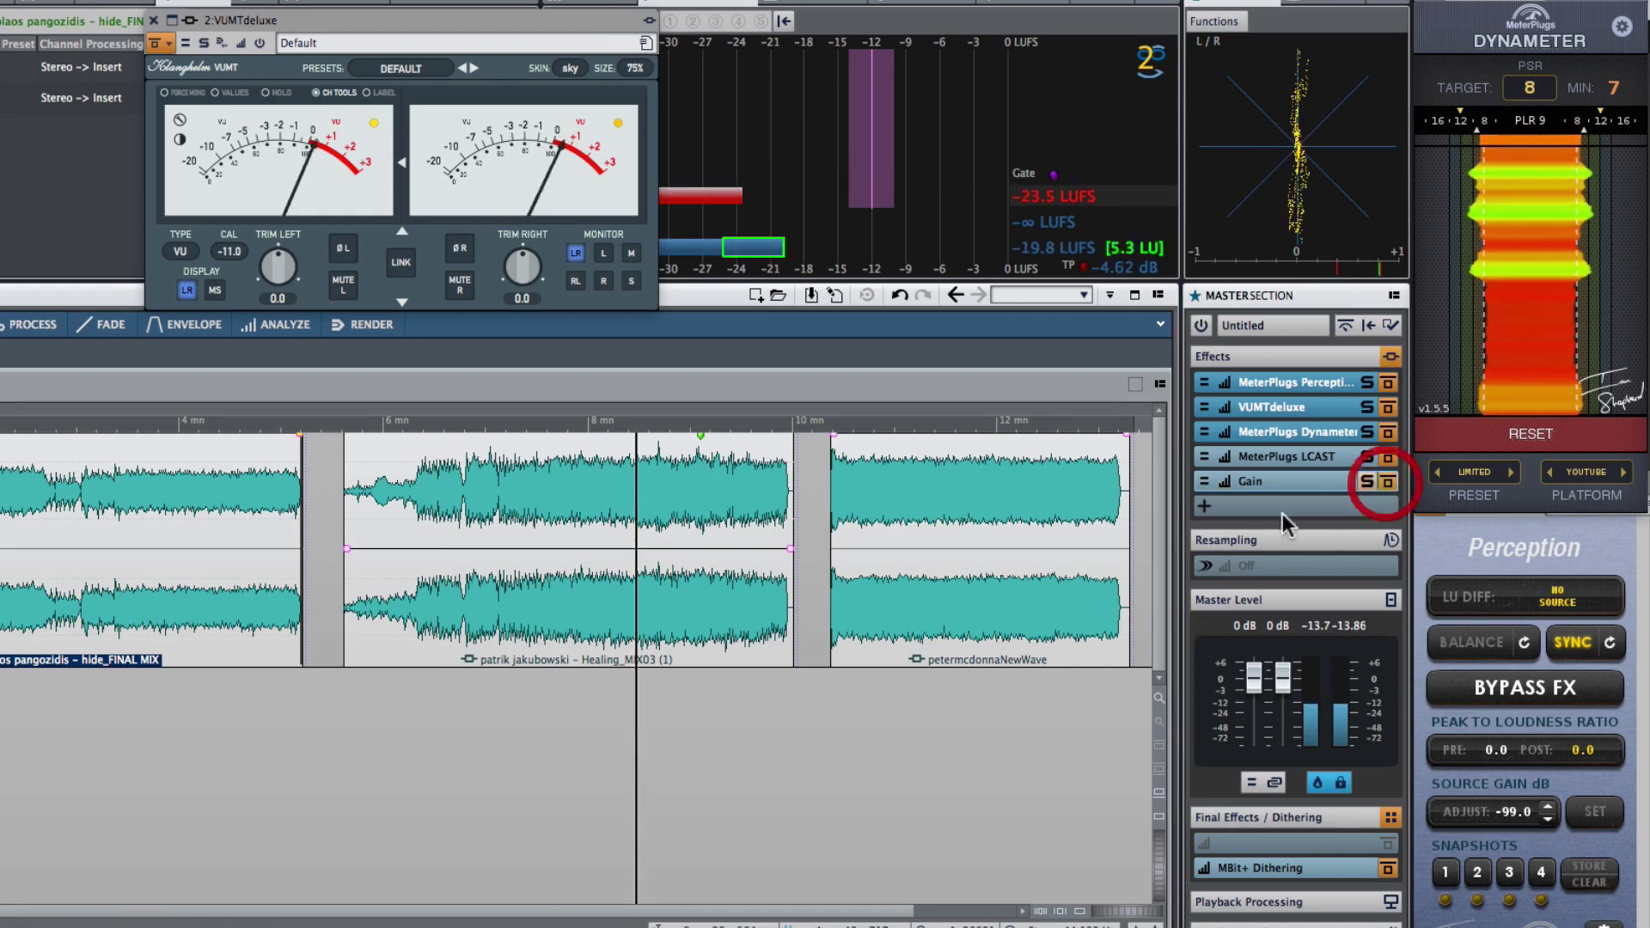
click(213, 428)
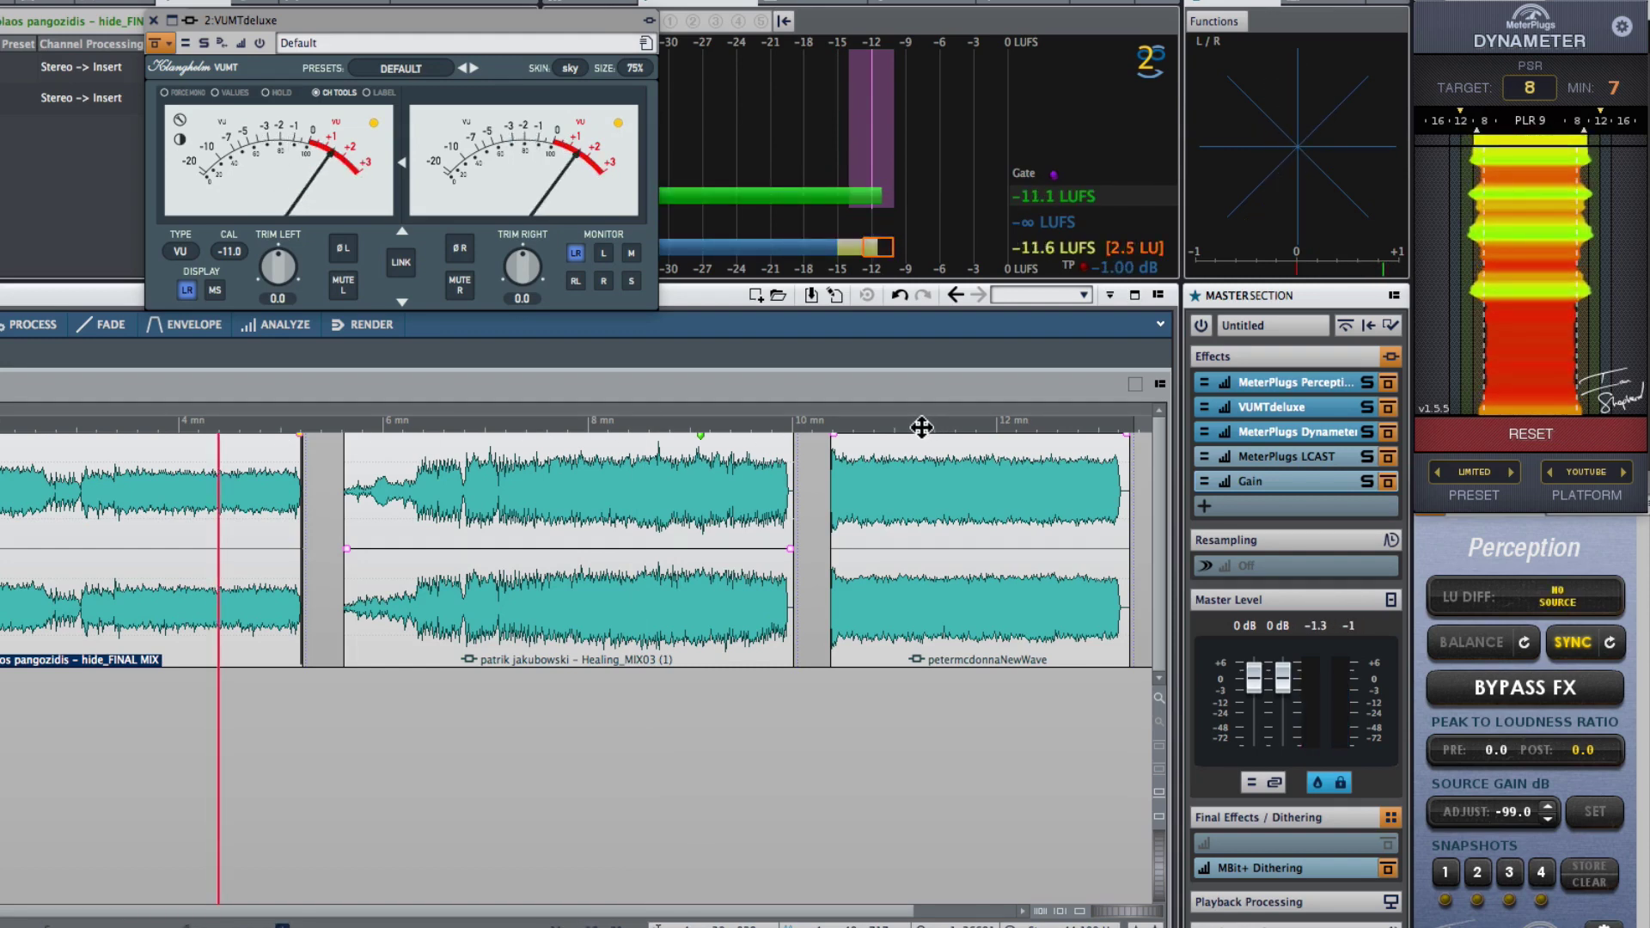
click(921, 427)
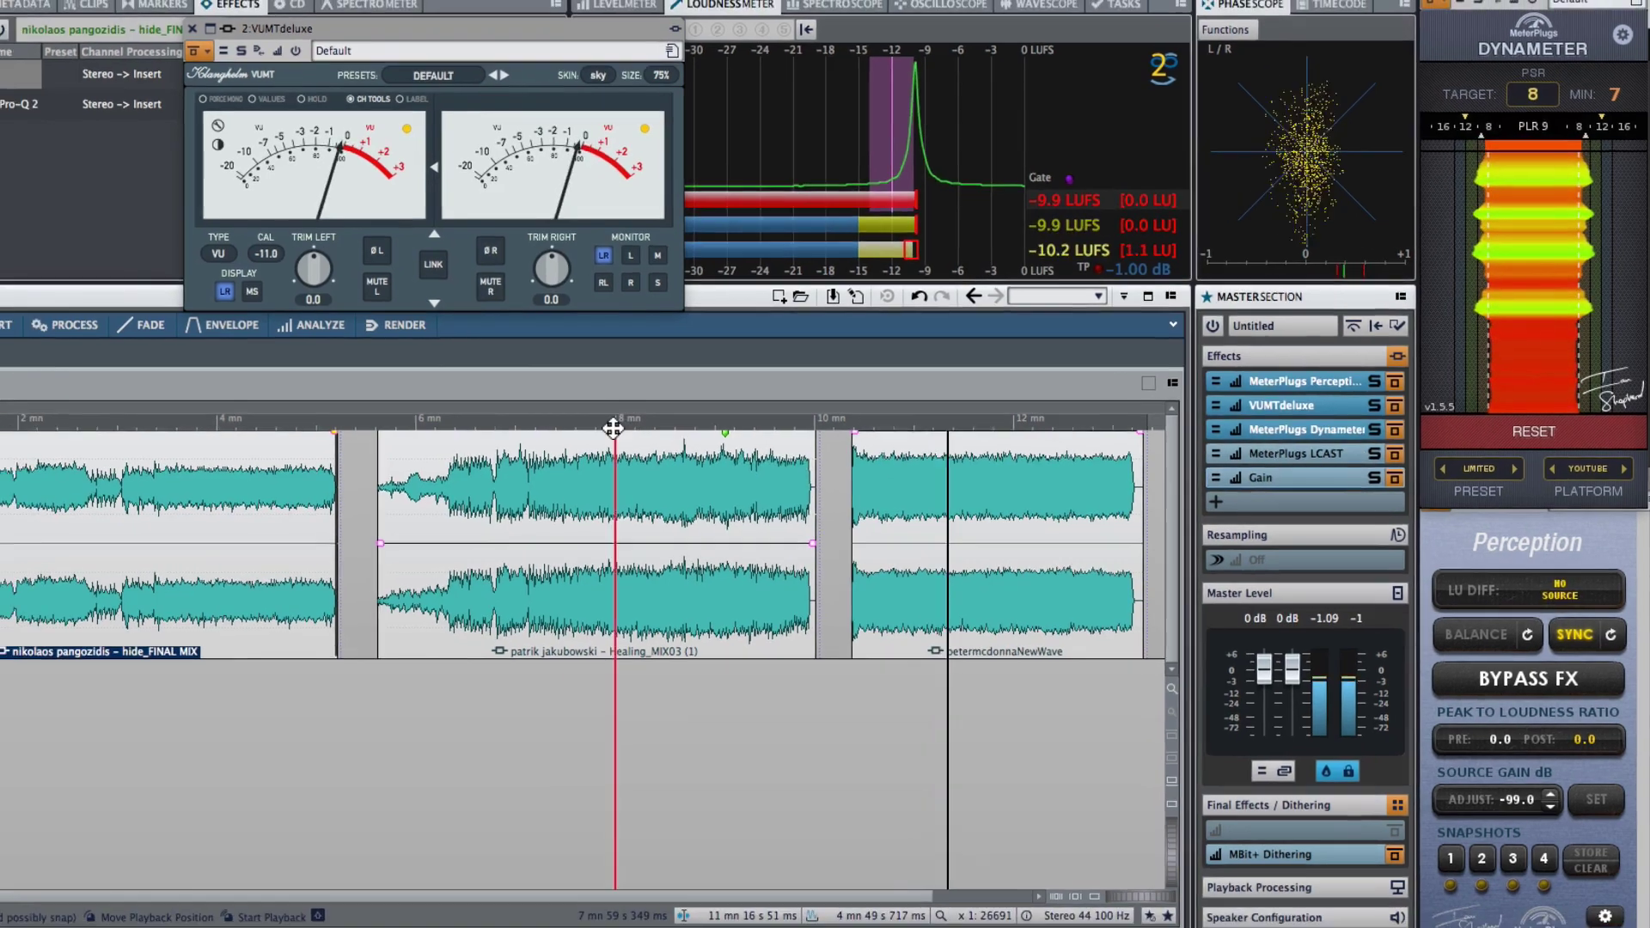
click(592, 427)
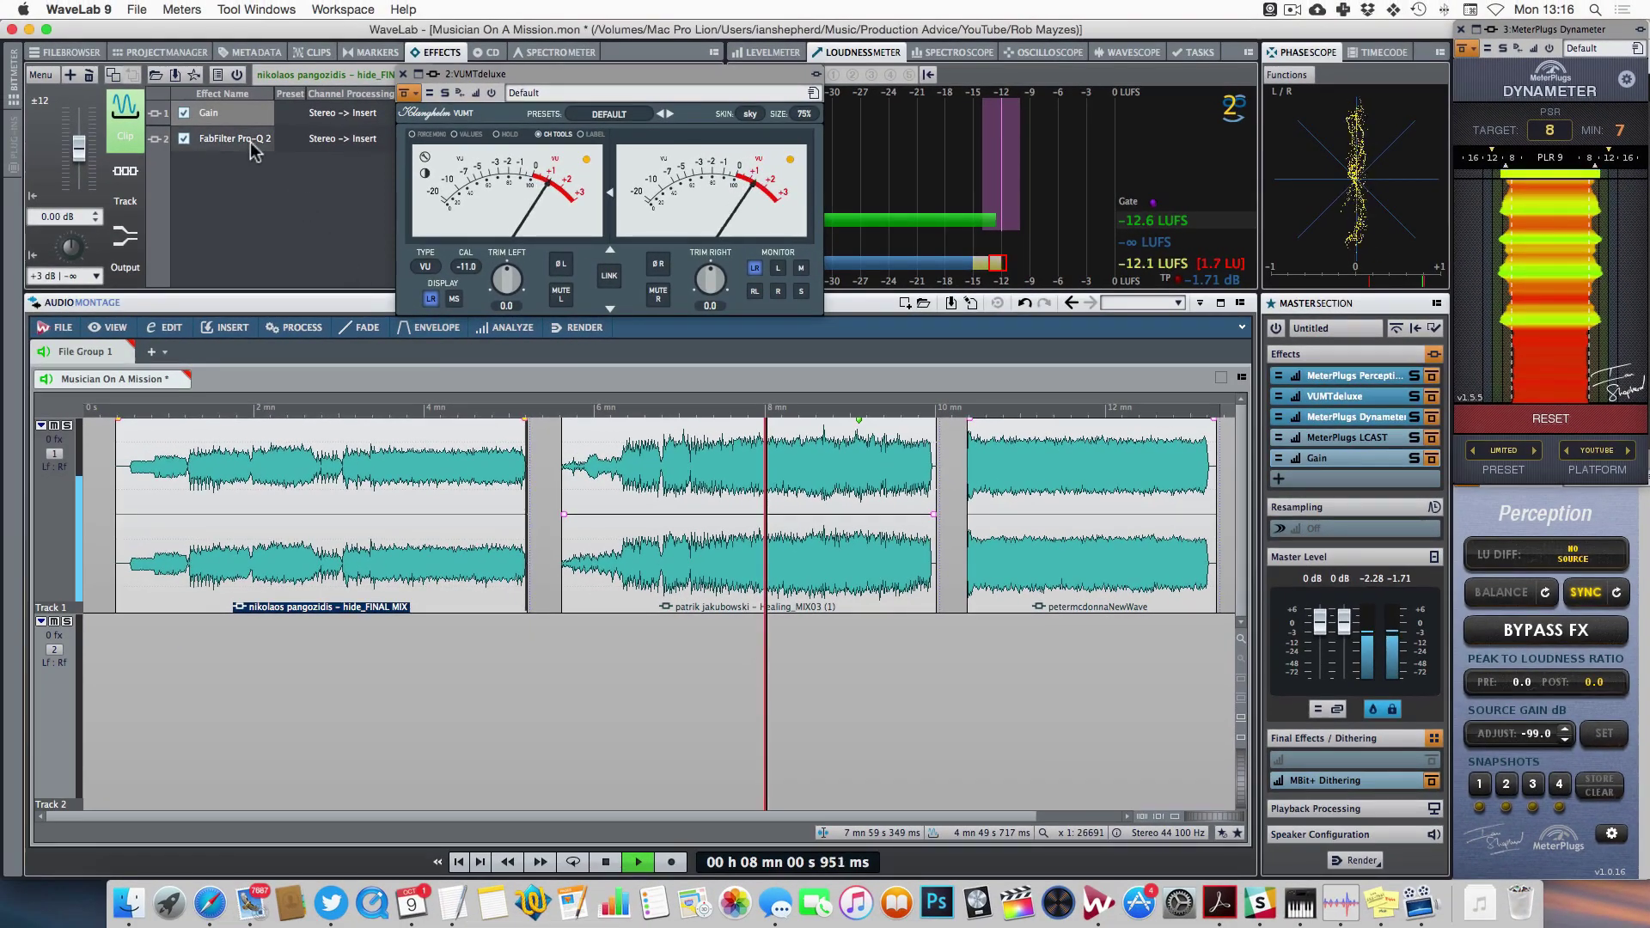
- Add FabFilter Pro-Q 2 to the second clip with a bell boost of about +3.95 dB at 2671 Hz and a Q of 0.832
click(686, 563)
click(179, 118)
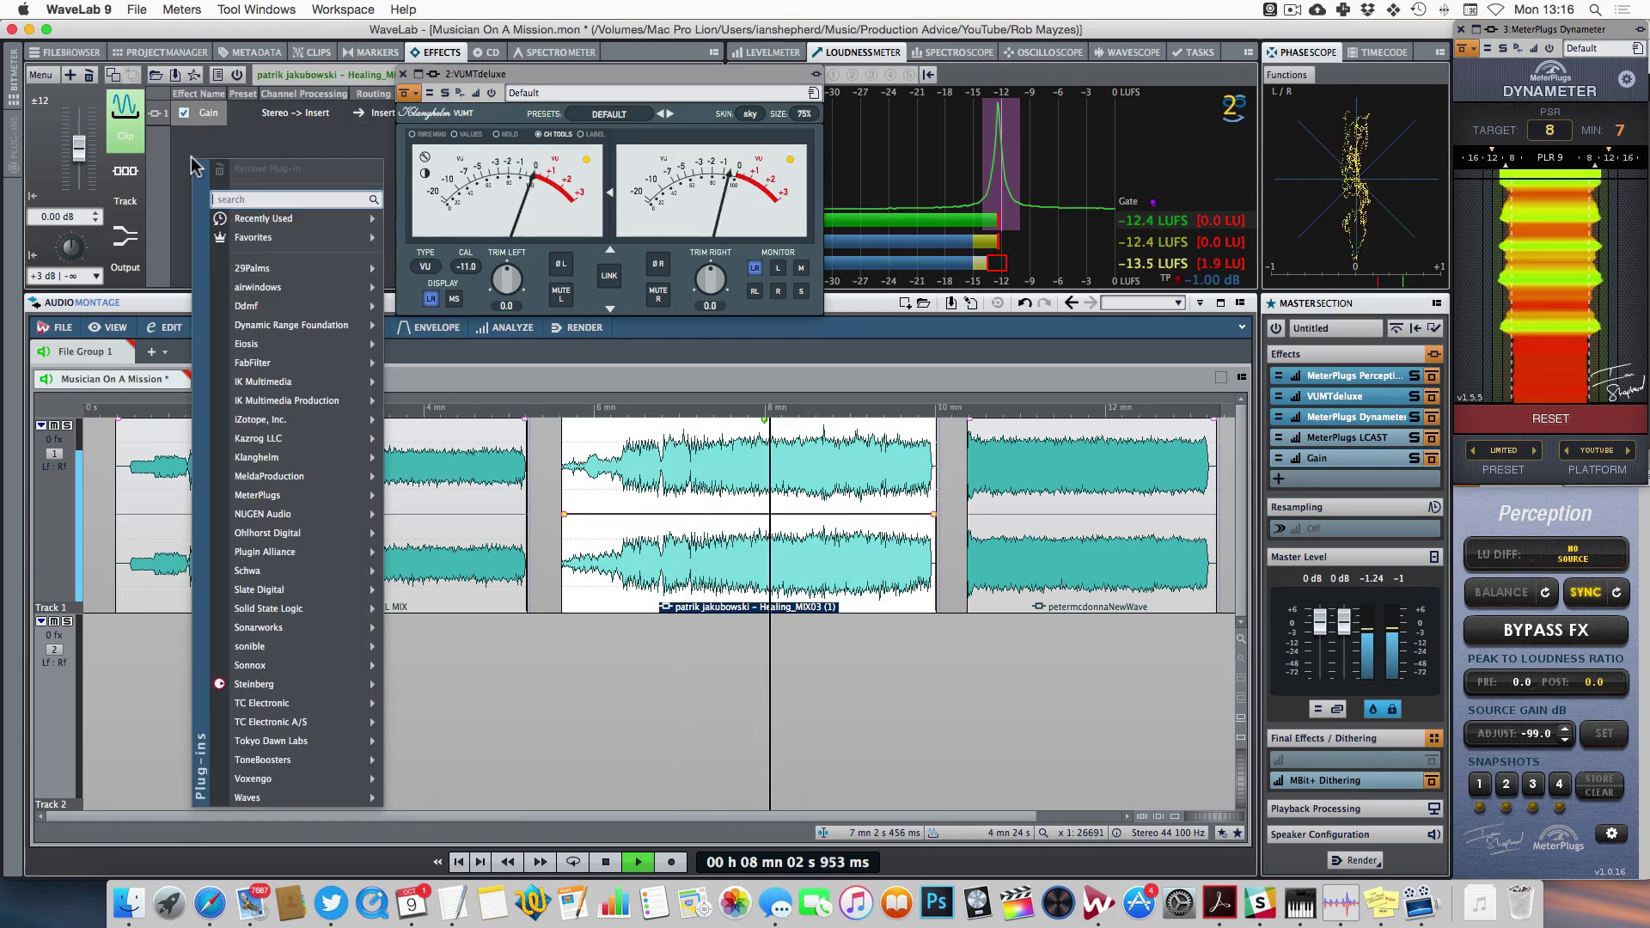
mouse_move(307, 382)
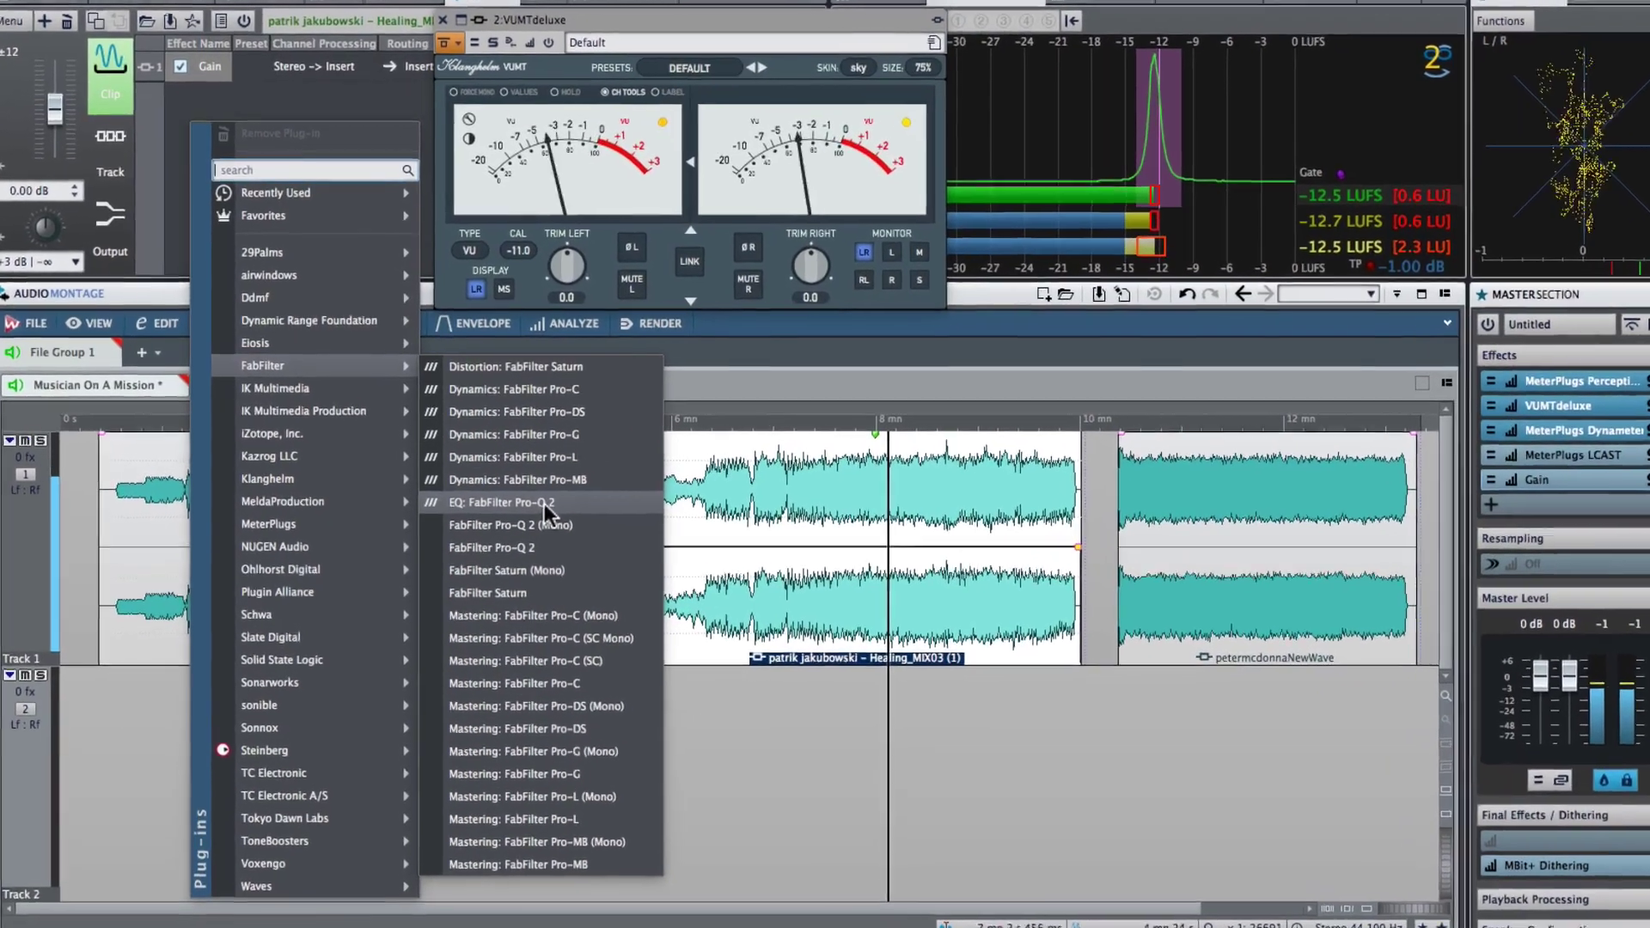
click(481, 486)
drag(709, 325, 803, 271)
scroll(715, 273, down, 2)
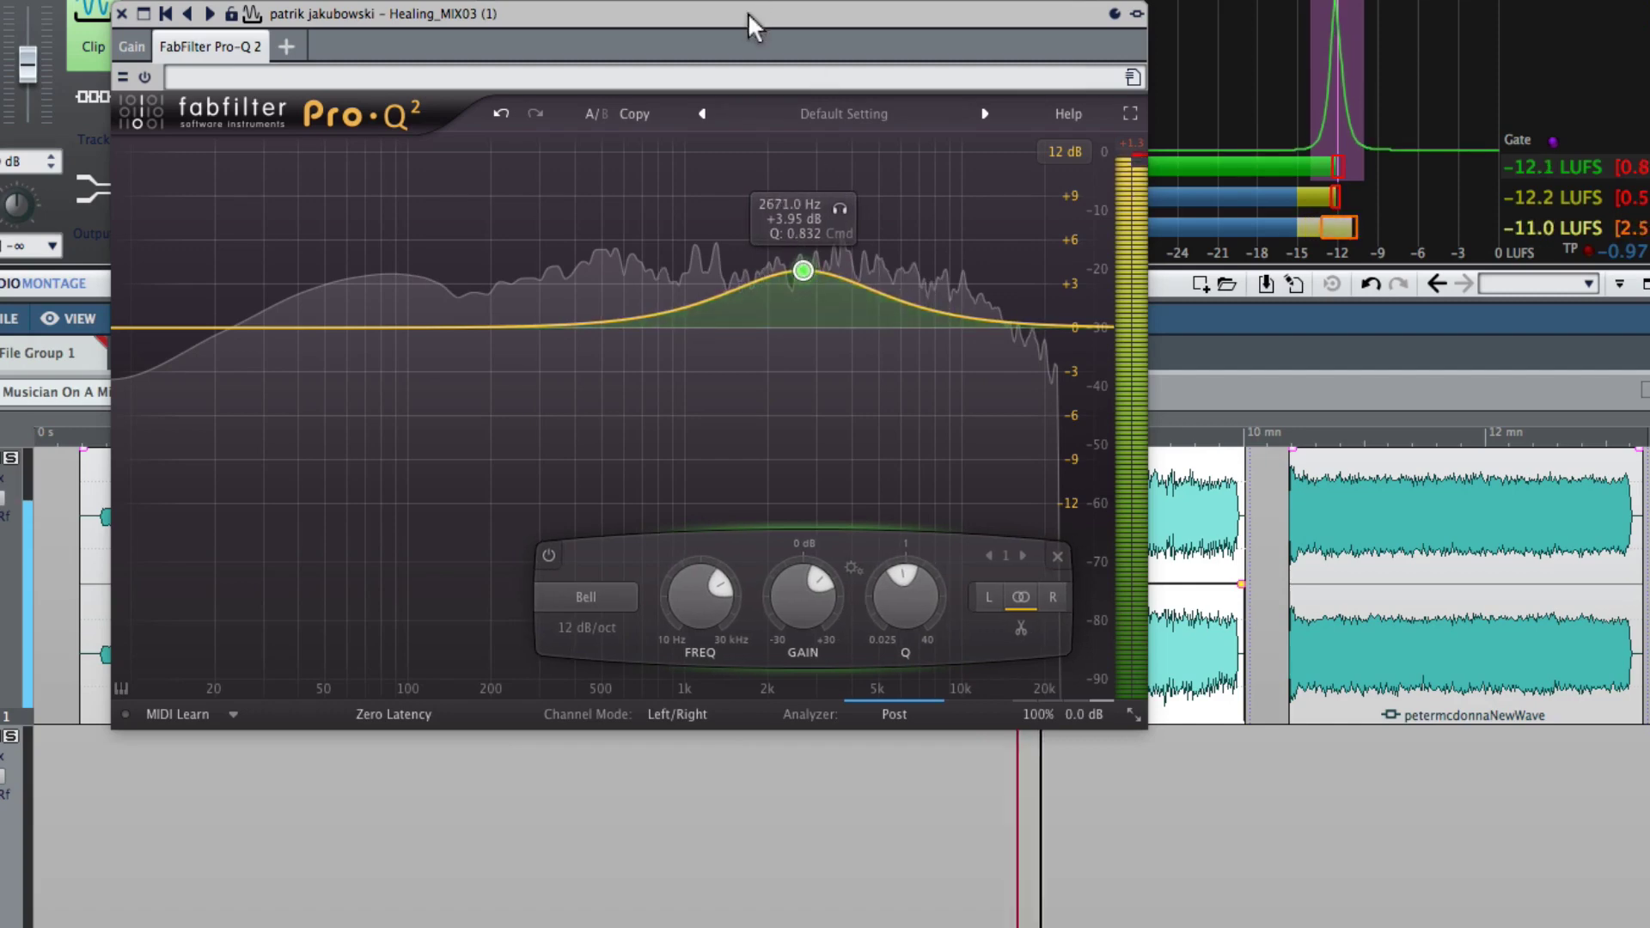
- Reduce the second clip's 2671 Hz bell boost in Pro-Q 2 to +2.01 dB and move the plug-in window off the timeline
drag(748, 25, 1109, 216)
scroll(1162, 807, down, 2)
scroll(1161, 808, down, 5)
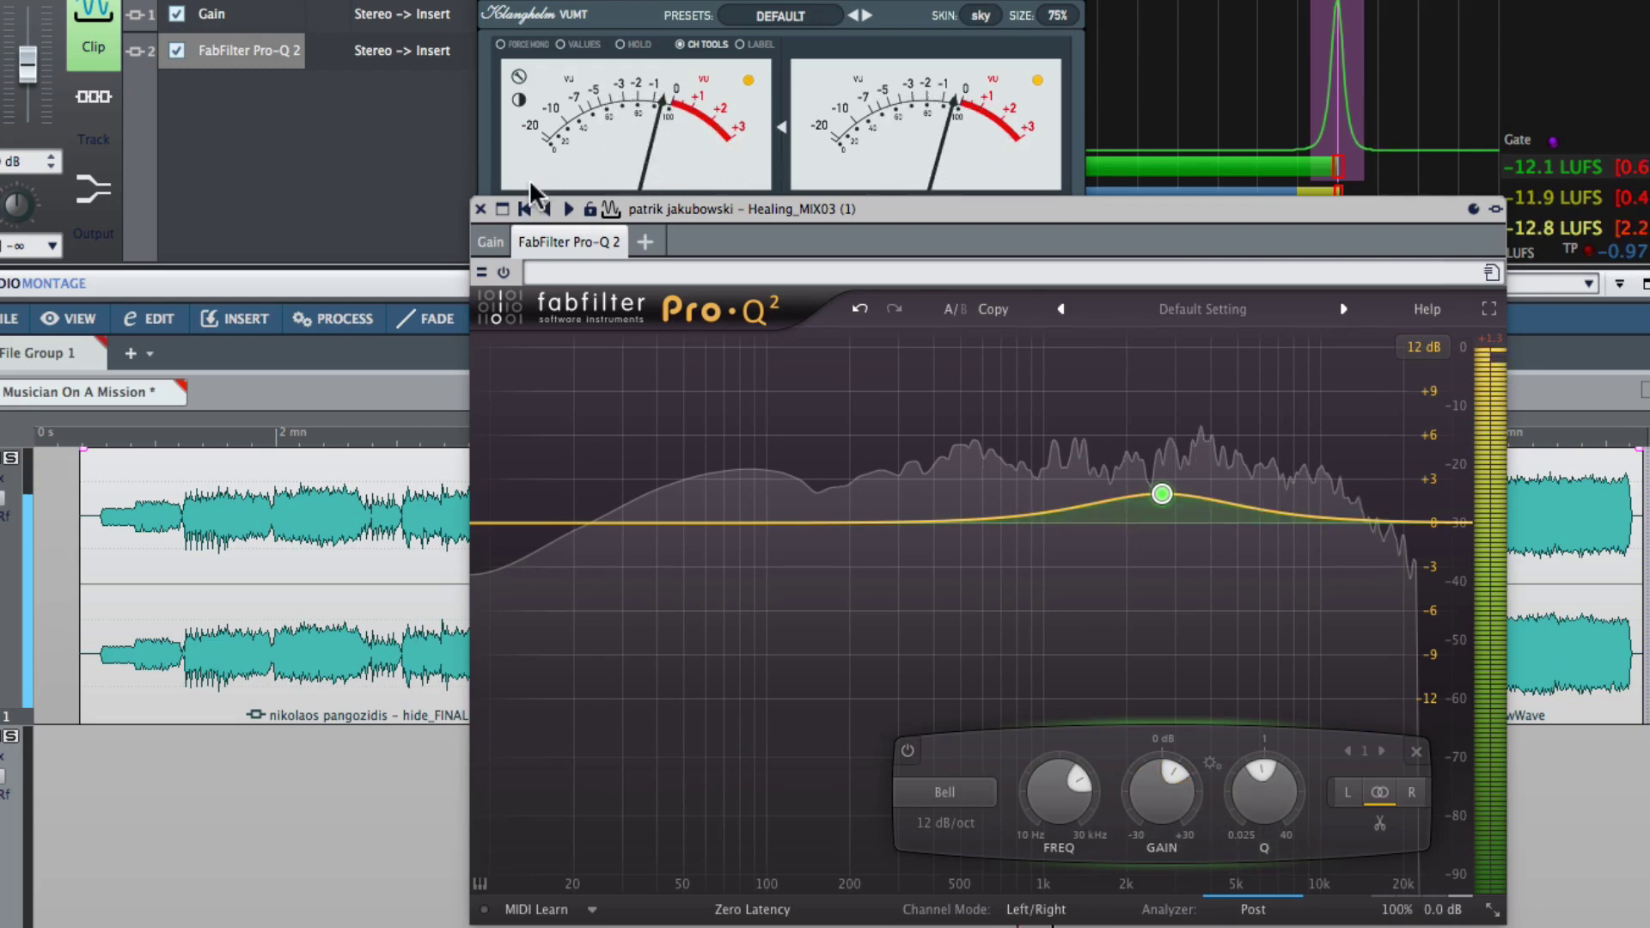
drag(745, 208, 744, 722)
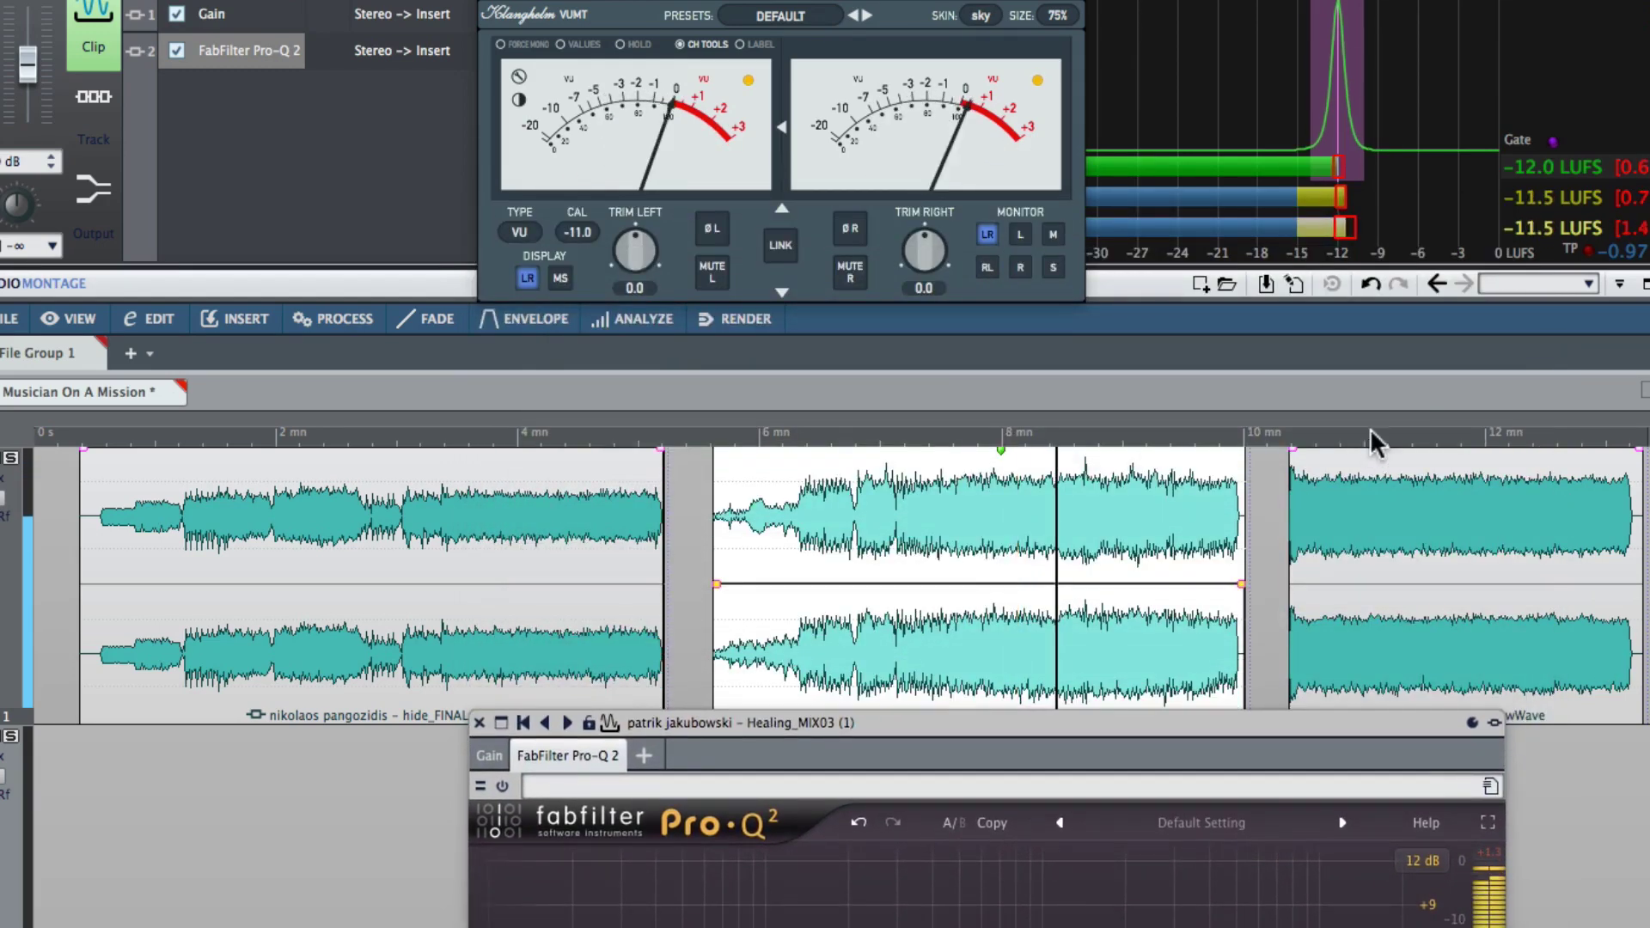
- Play the third, second and first clips in turn, and return to the second, to compare their tone at full level
click(1401, 457)
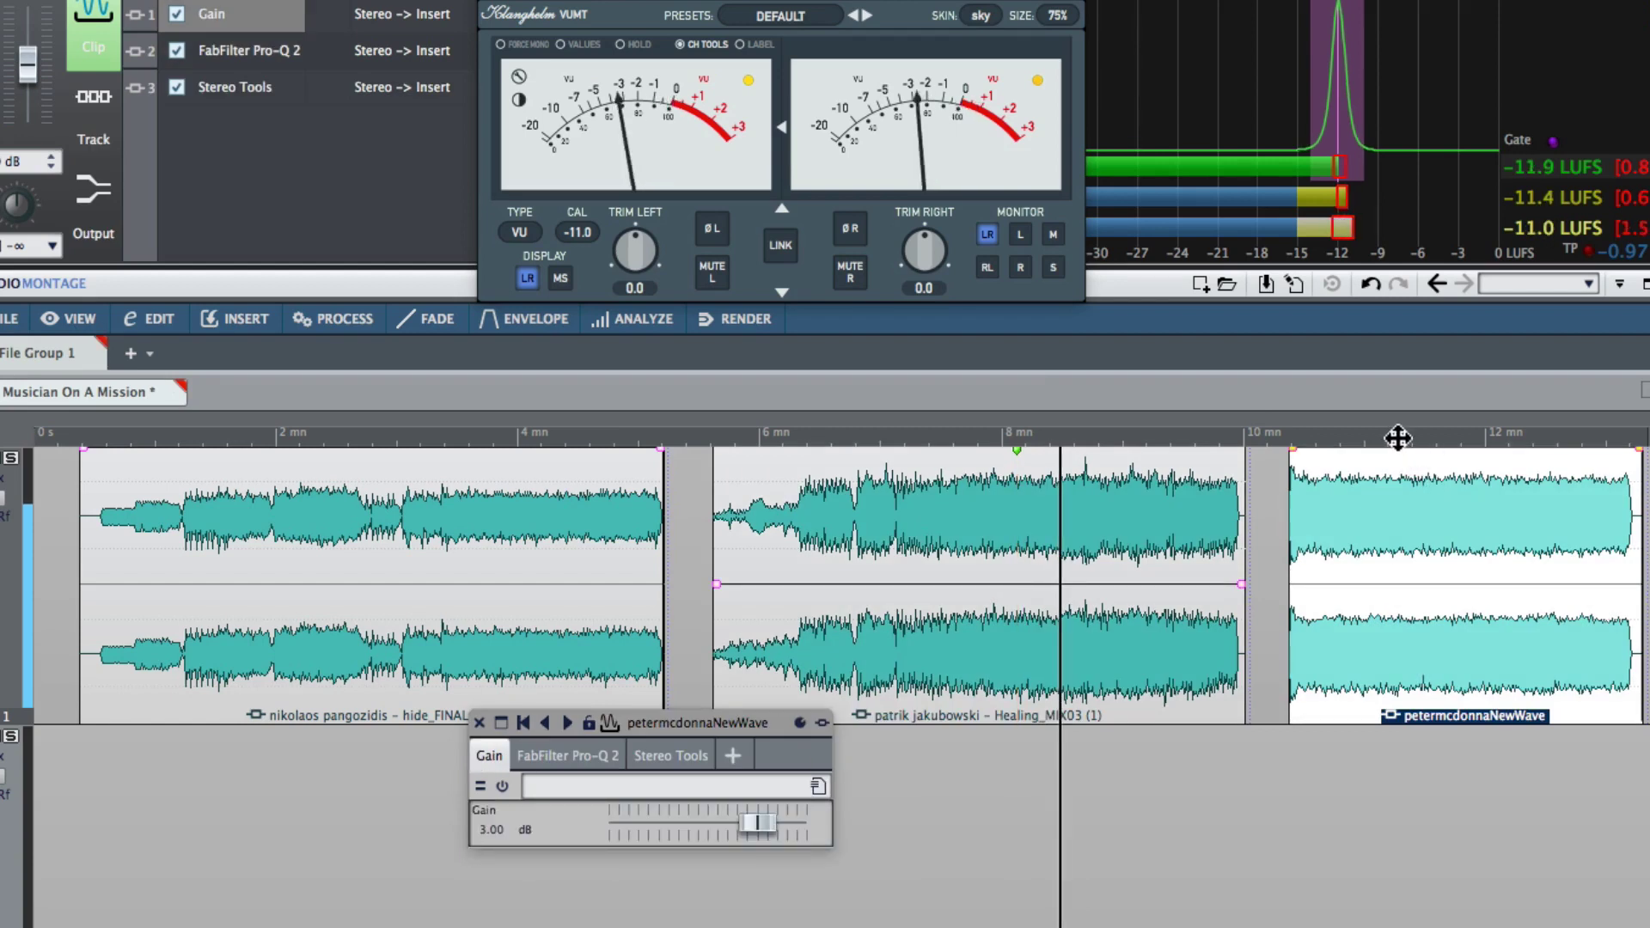
click(1396, 437)
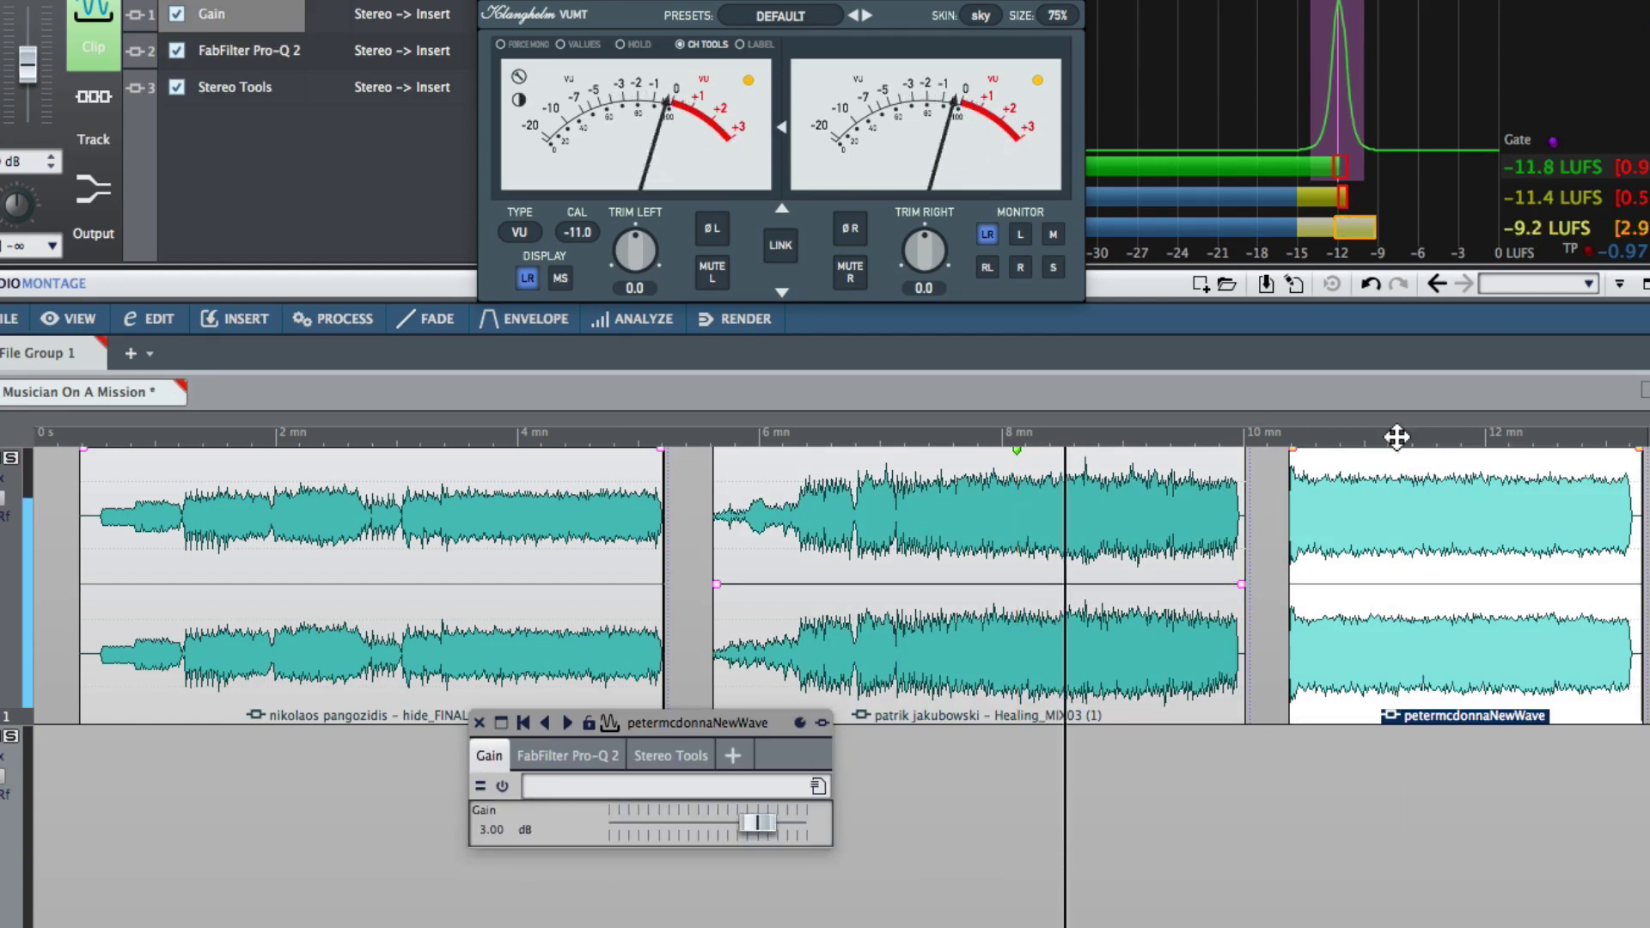
click(968, 441)
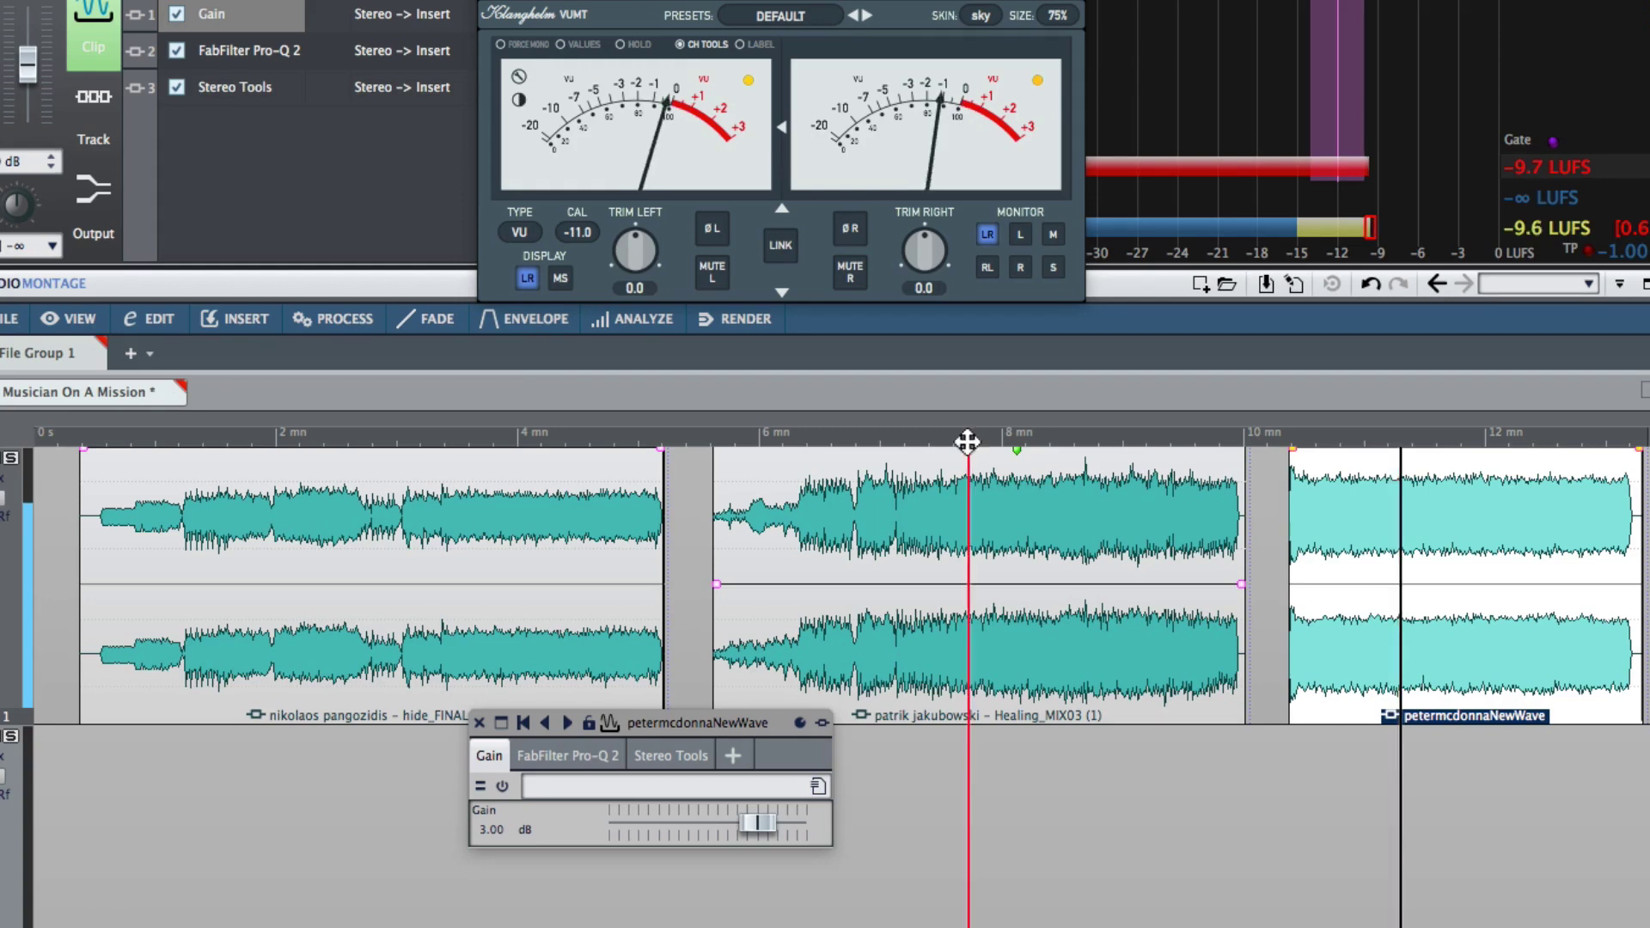
click(616, 442)
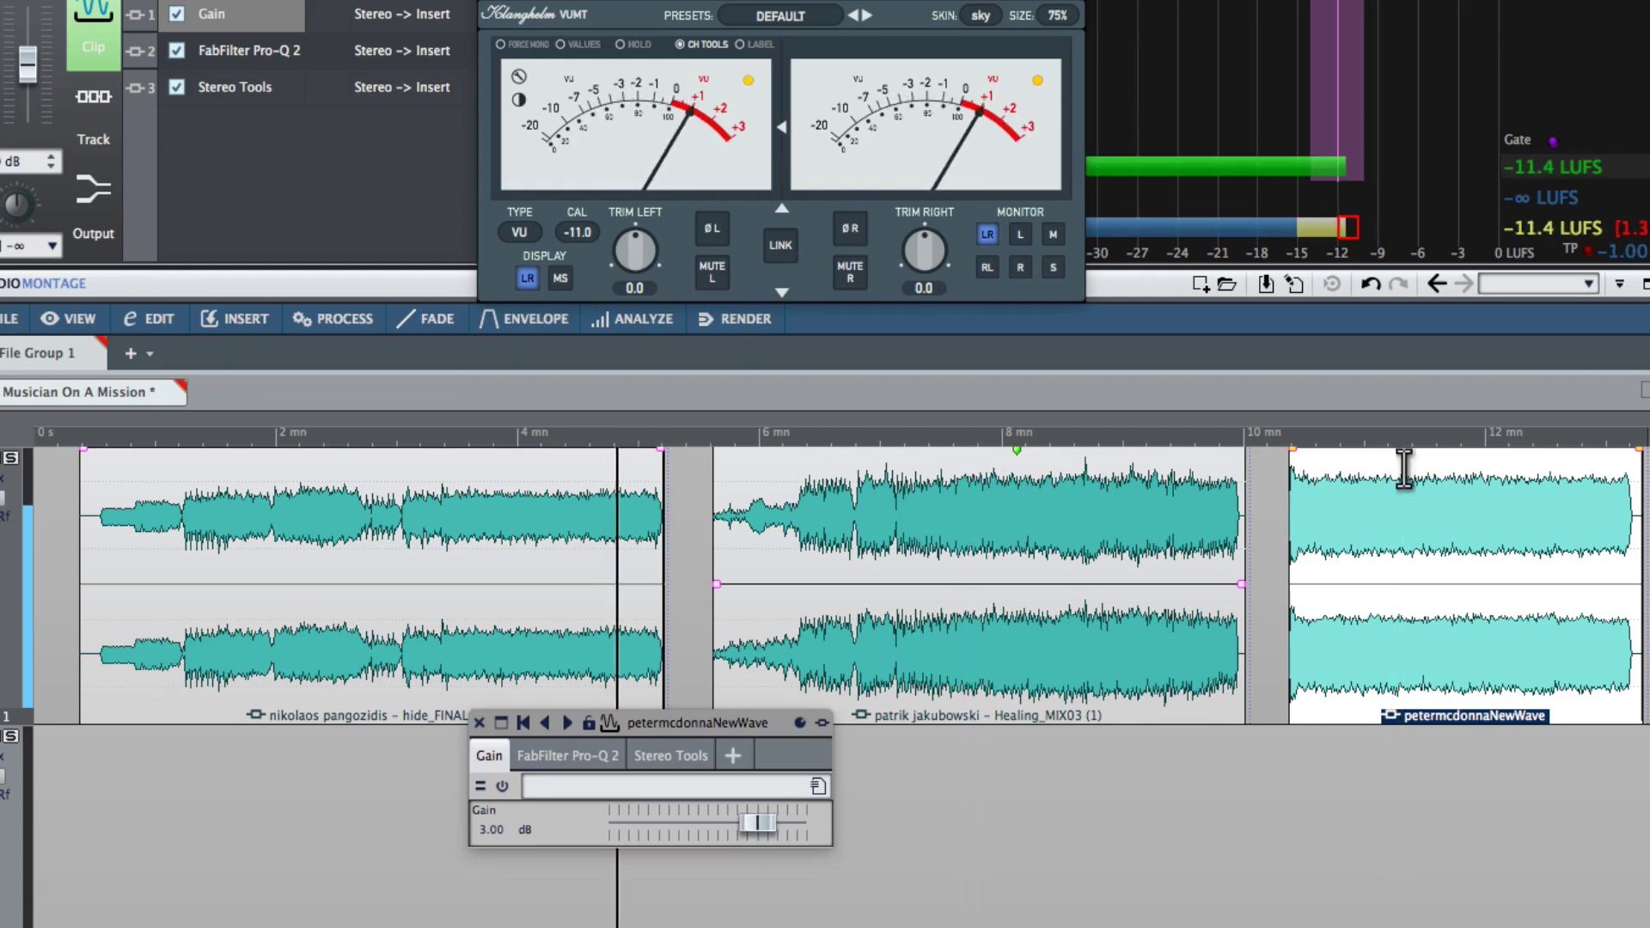
click(1519, 439)
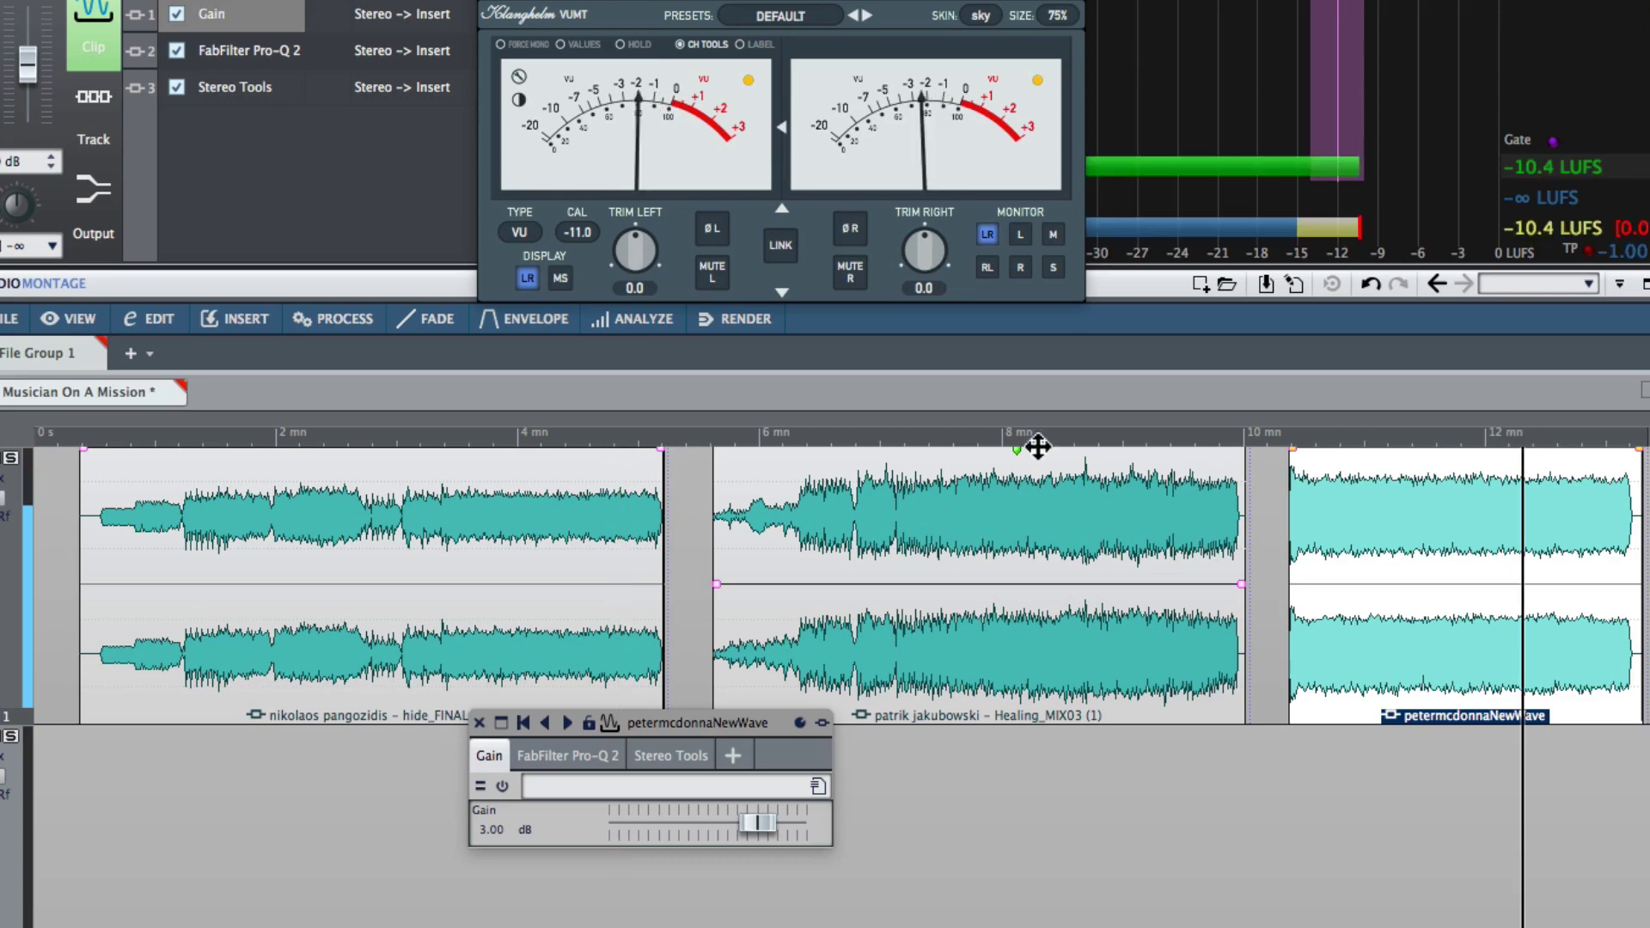
click(968, 443)
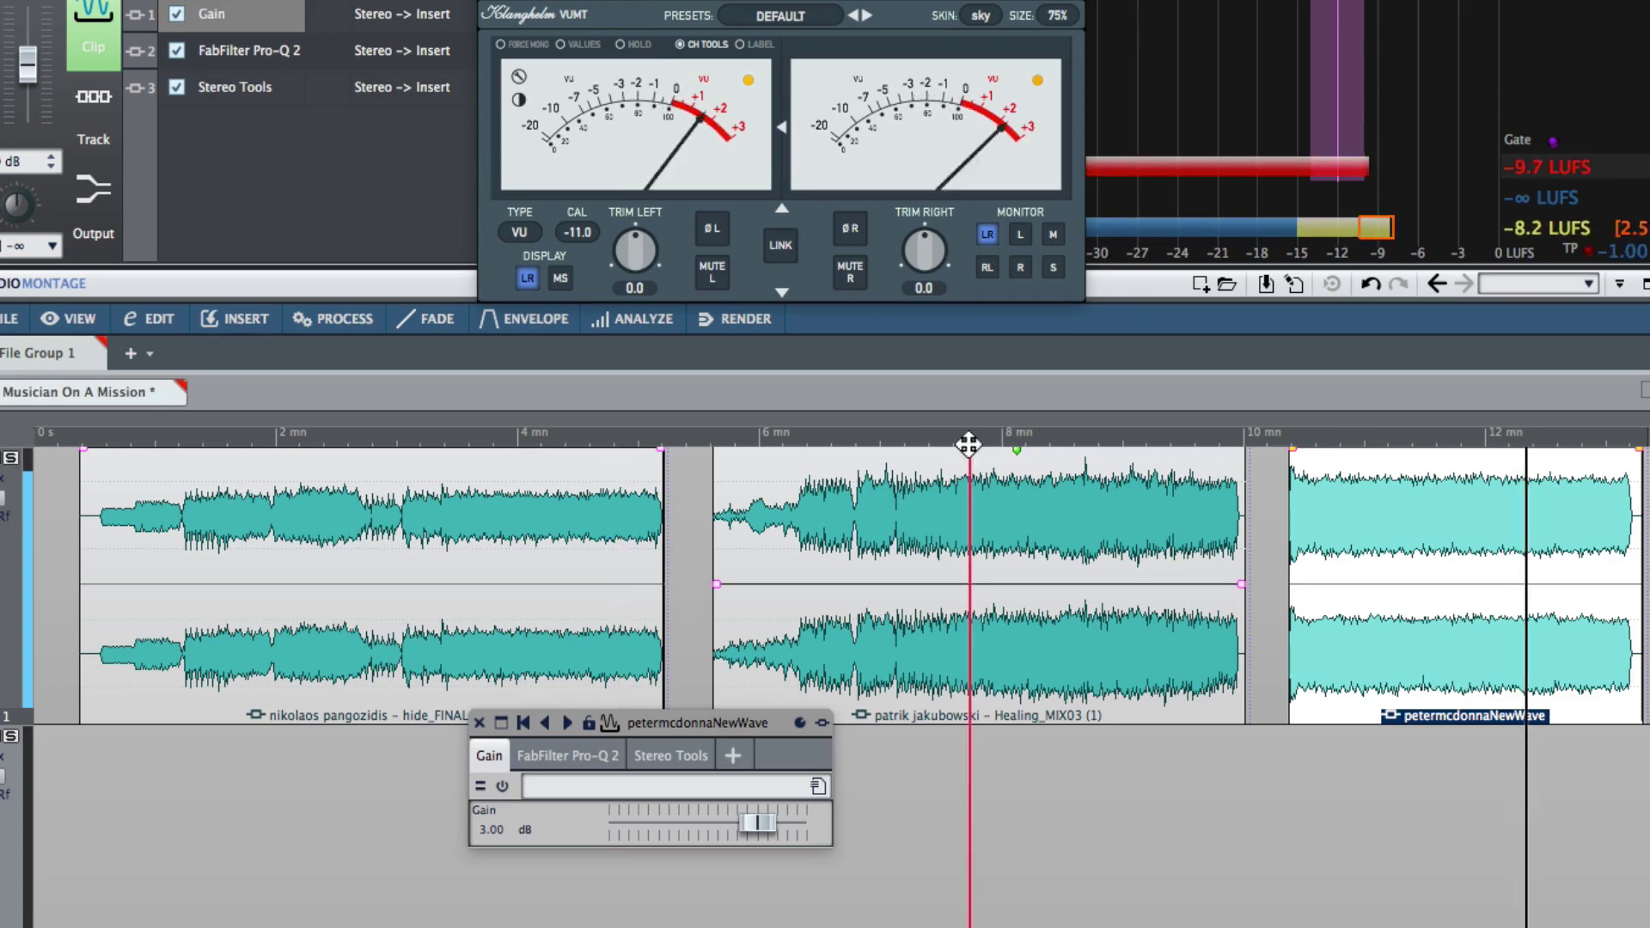
- Add a second bell to the second clip's Pro-Q 2 near 10 kHz with a boost of about 1.5 dB
click(1051, 646)
drag(1024, 719, 1035, 415)
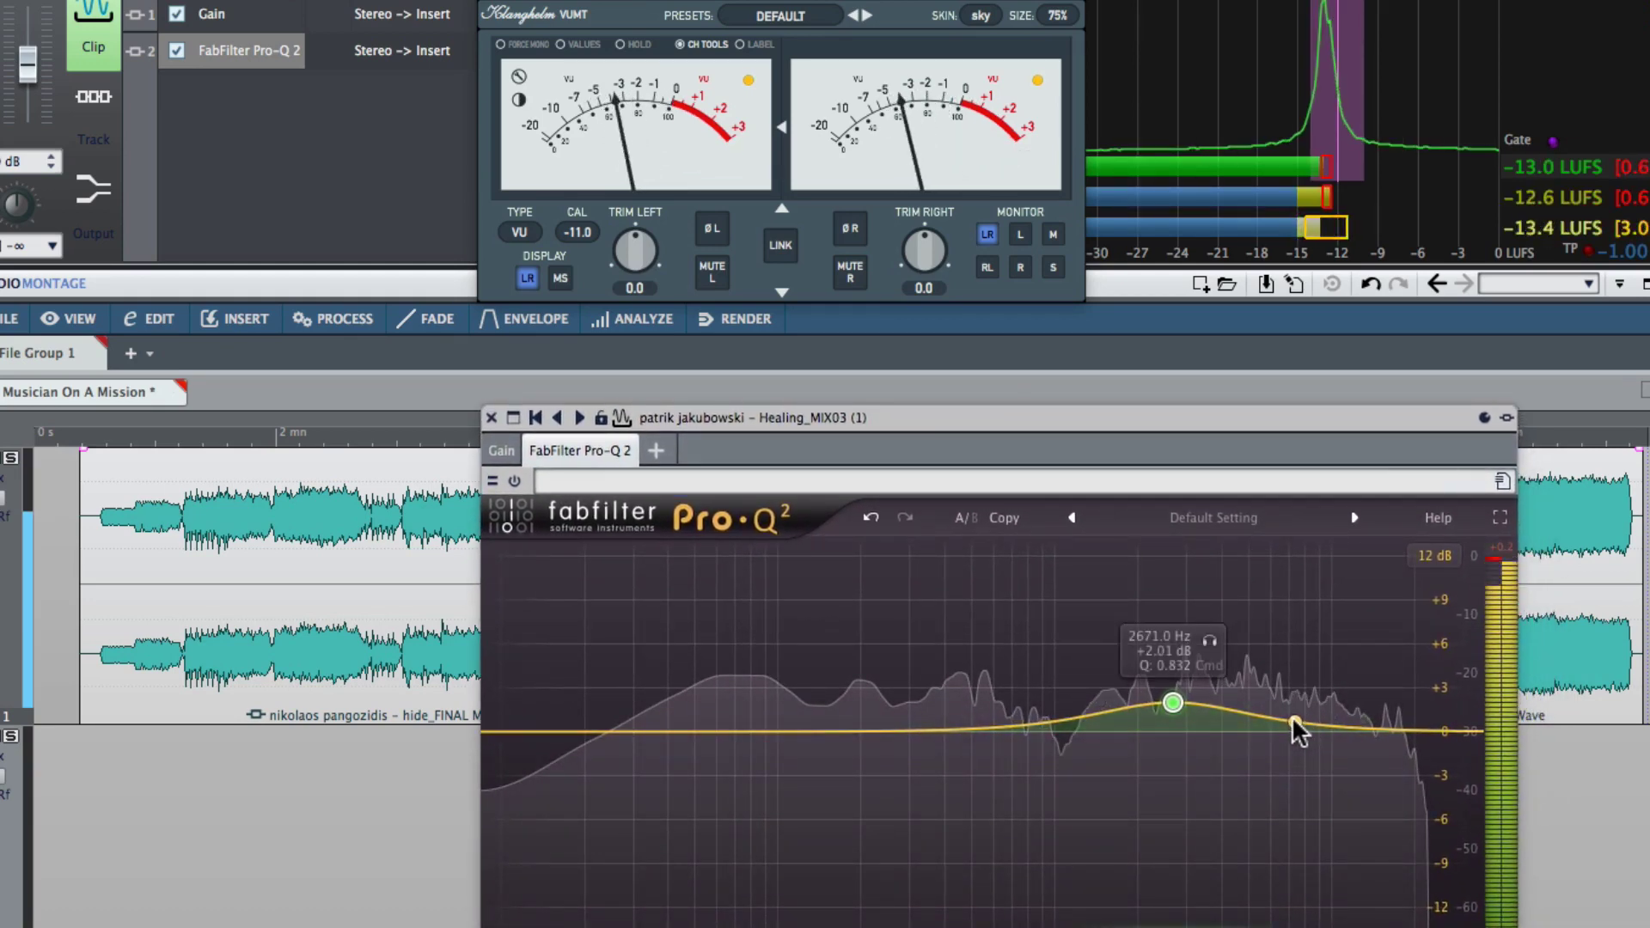
drag(1286, 721, 1335, 710)
scroll(1313, 677, down, 2)
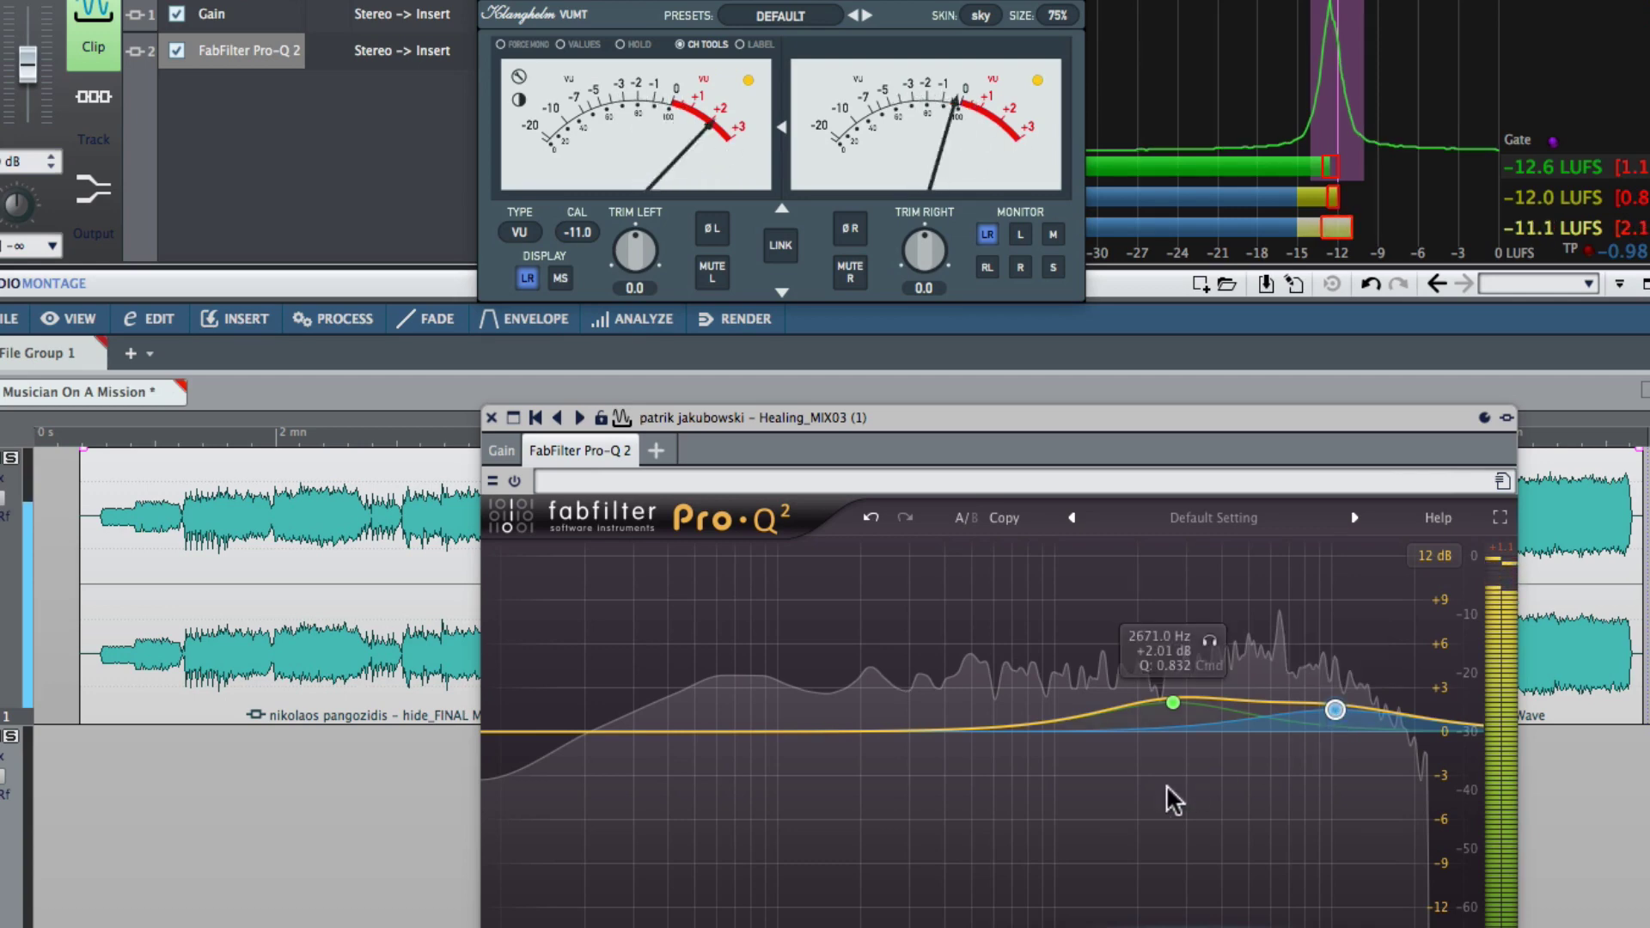
double_click(894, 730)
key(Delete)
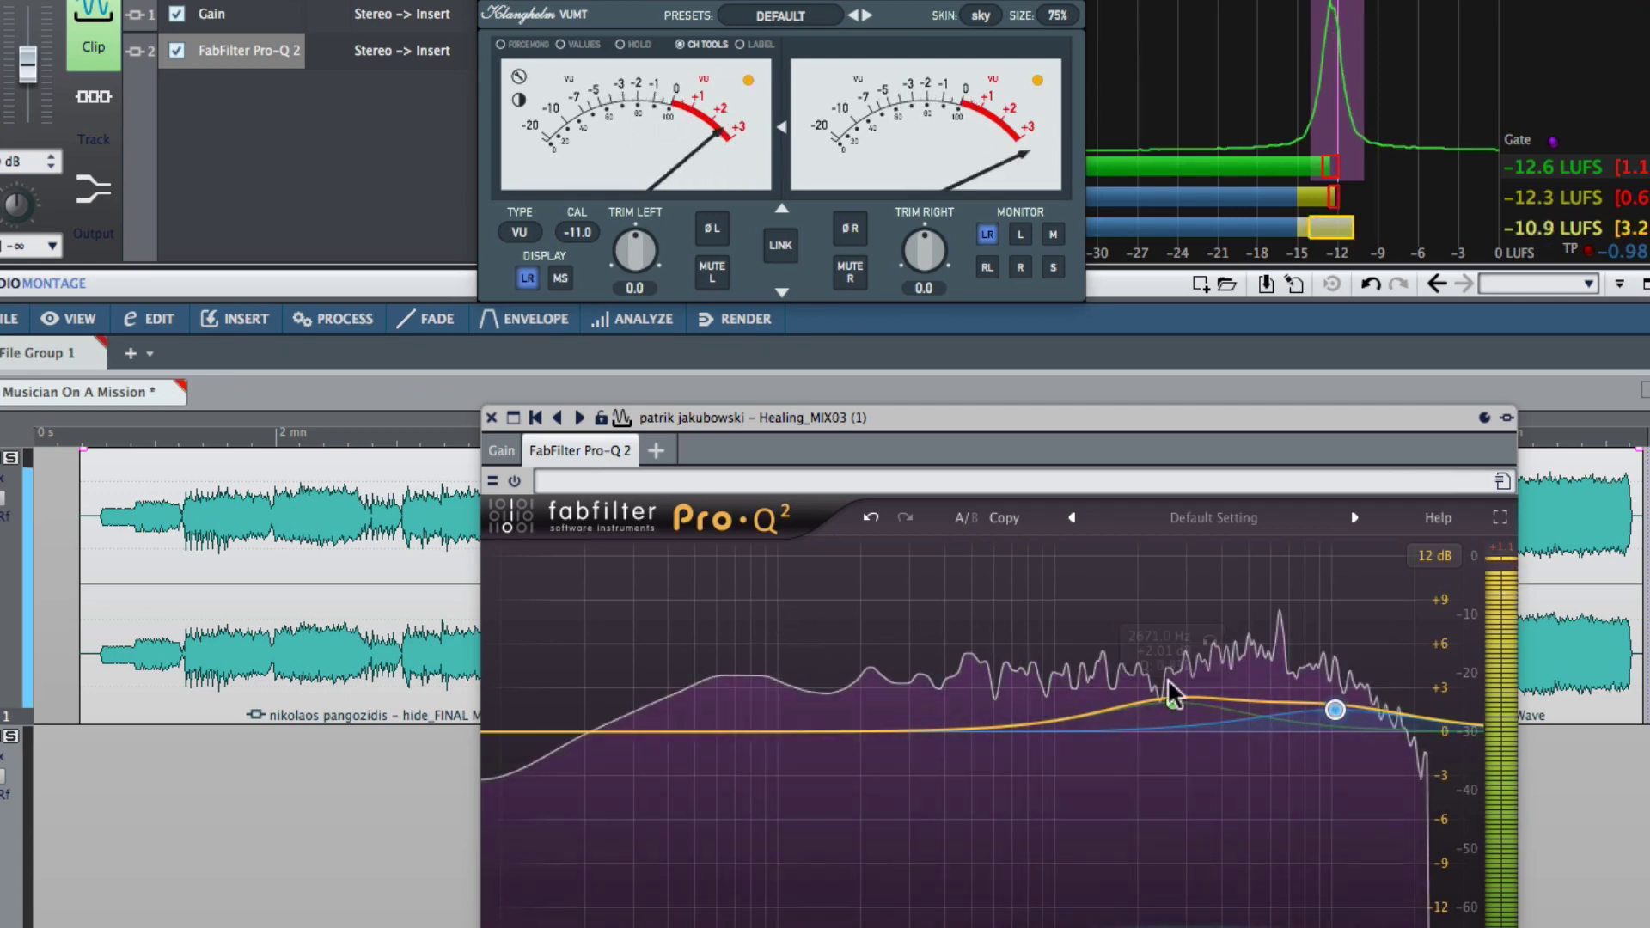
- Compare the second clip with the 10 kHz bell bypassed and active, leave it on, and close the Pro-Q 2 window
drag(1139, 421, 1121, 213)
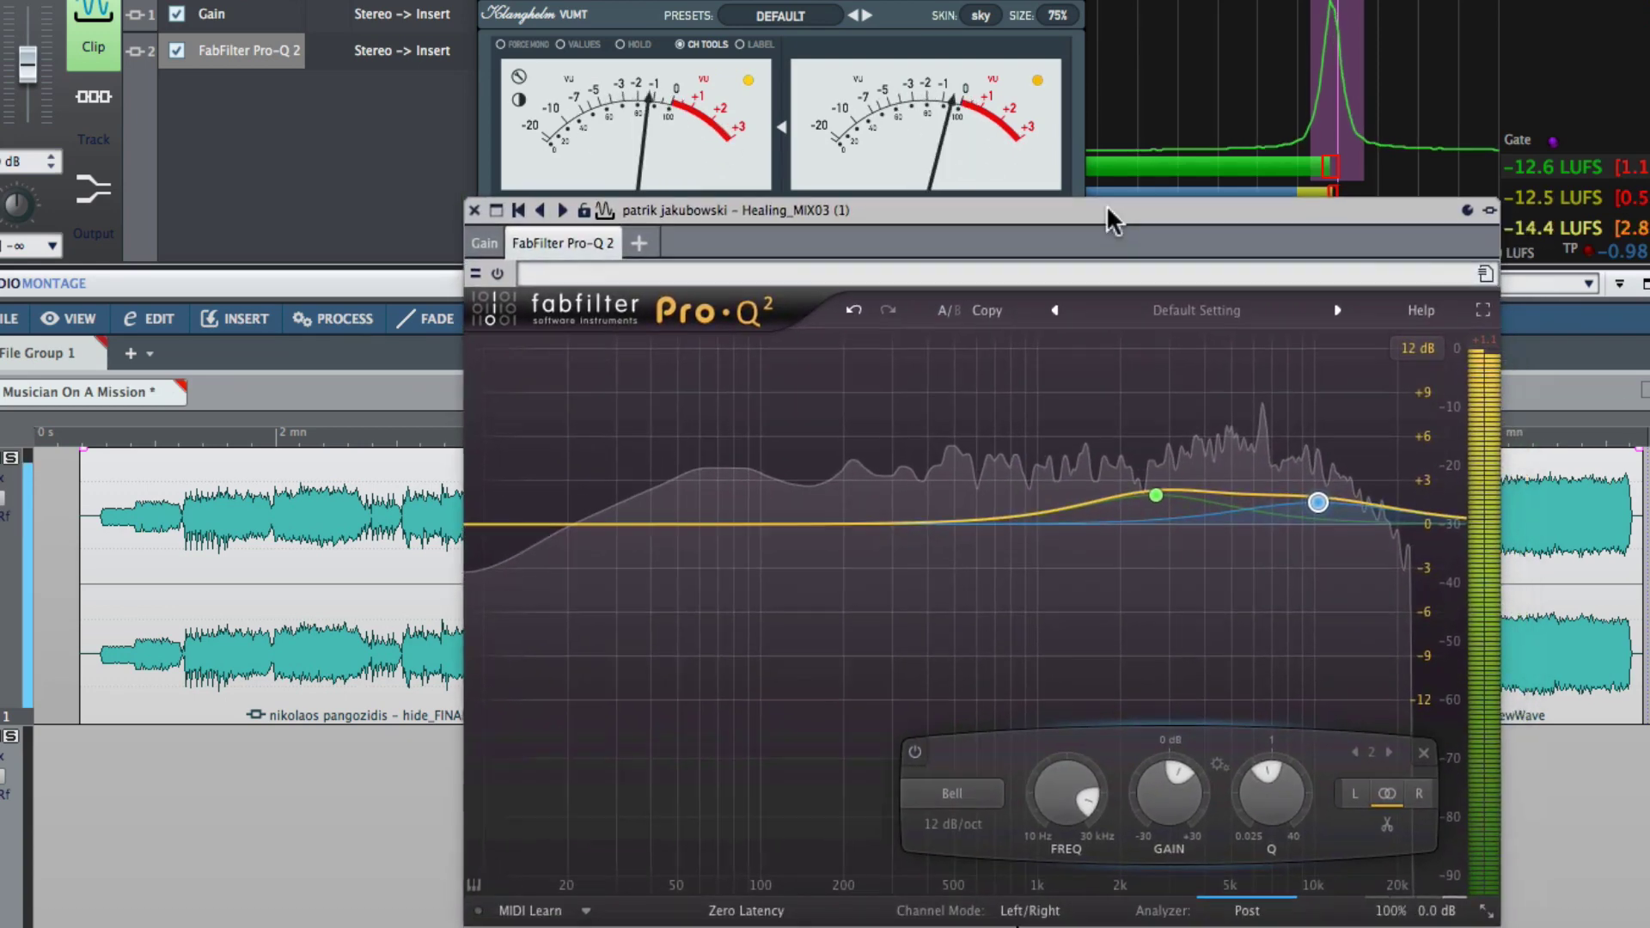
click(914, 752)
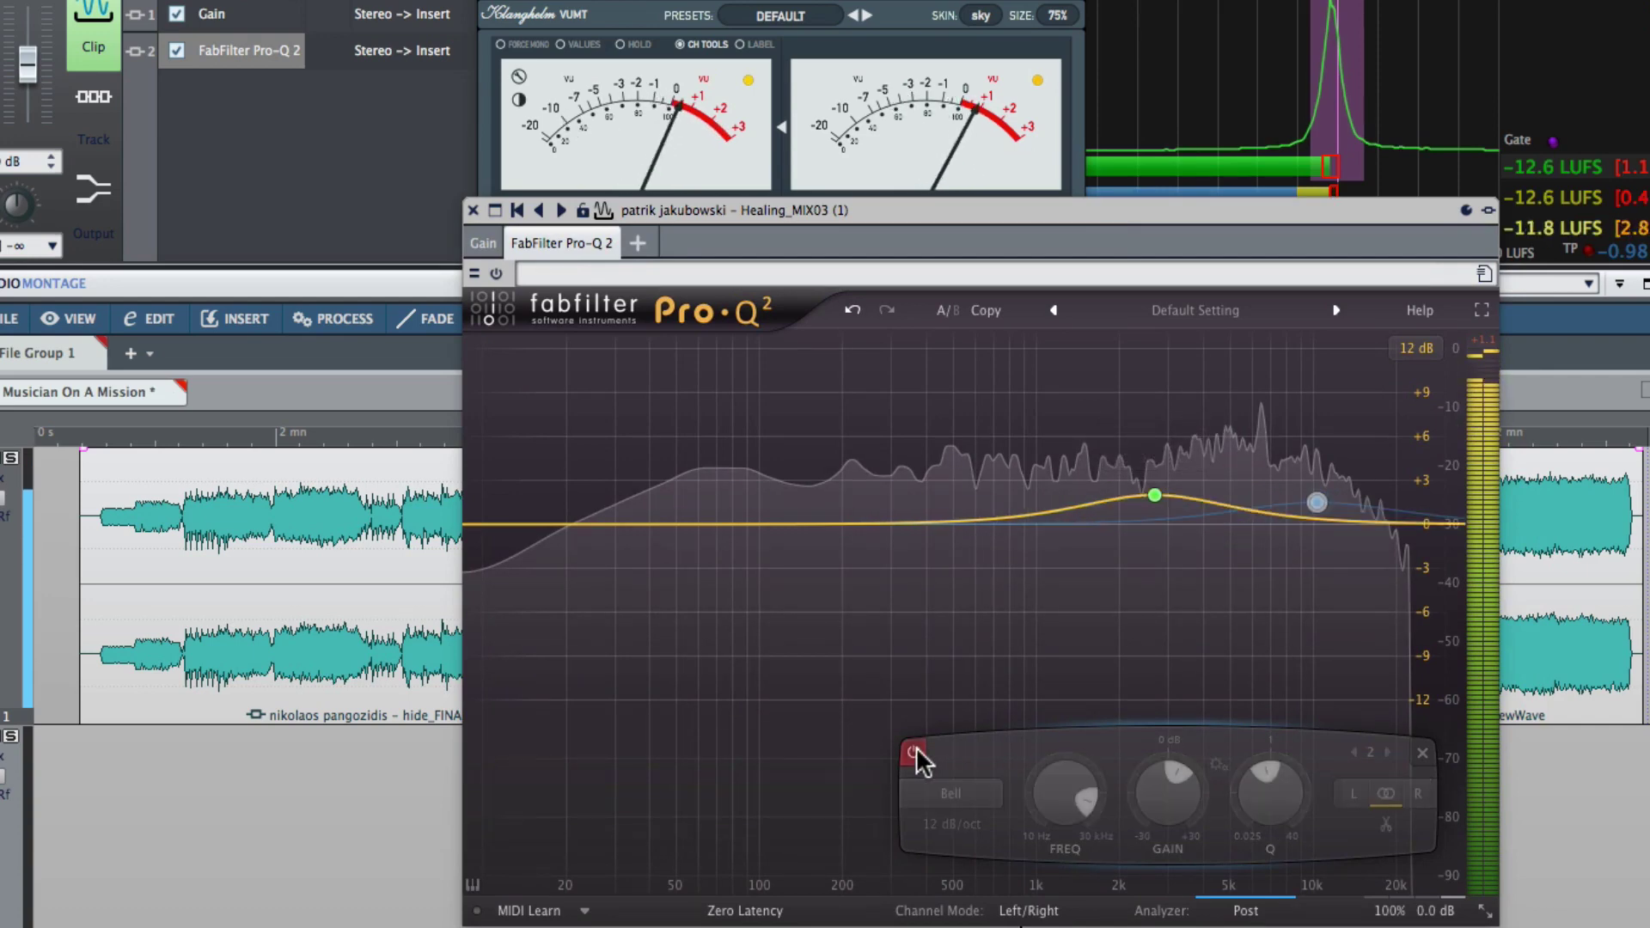
click(914, 751)
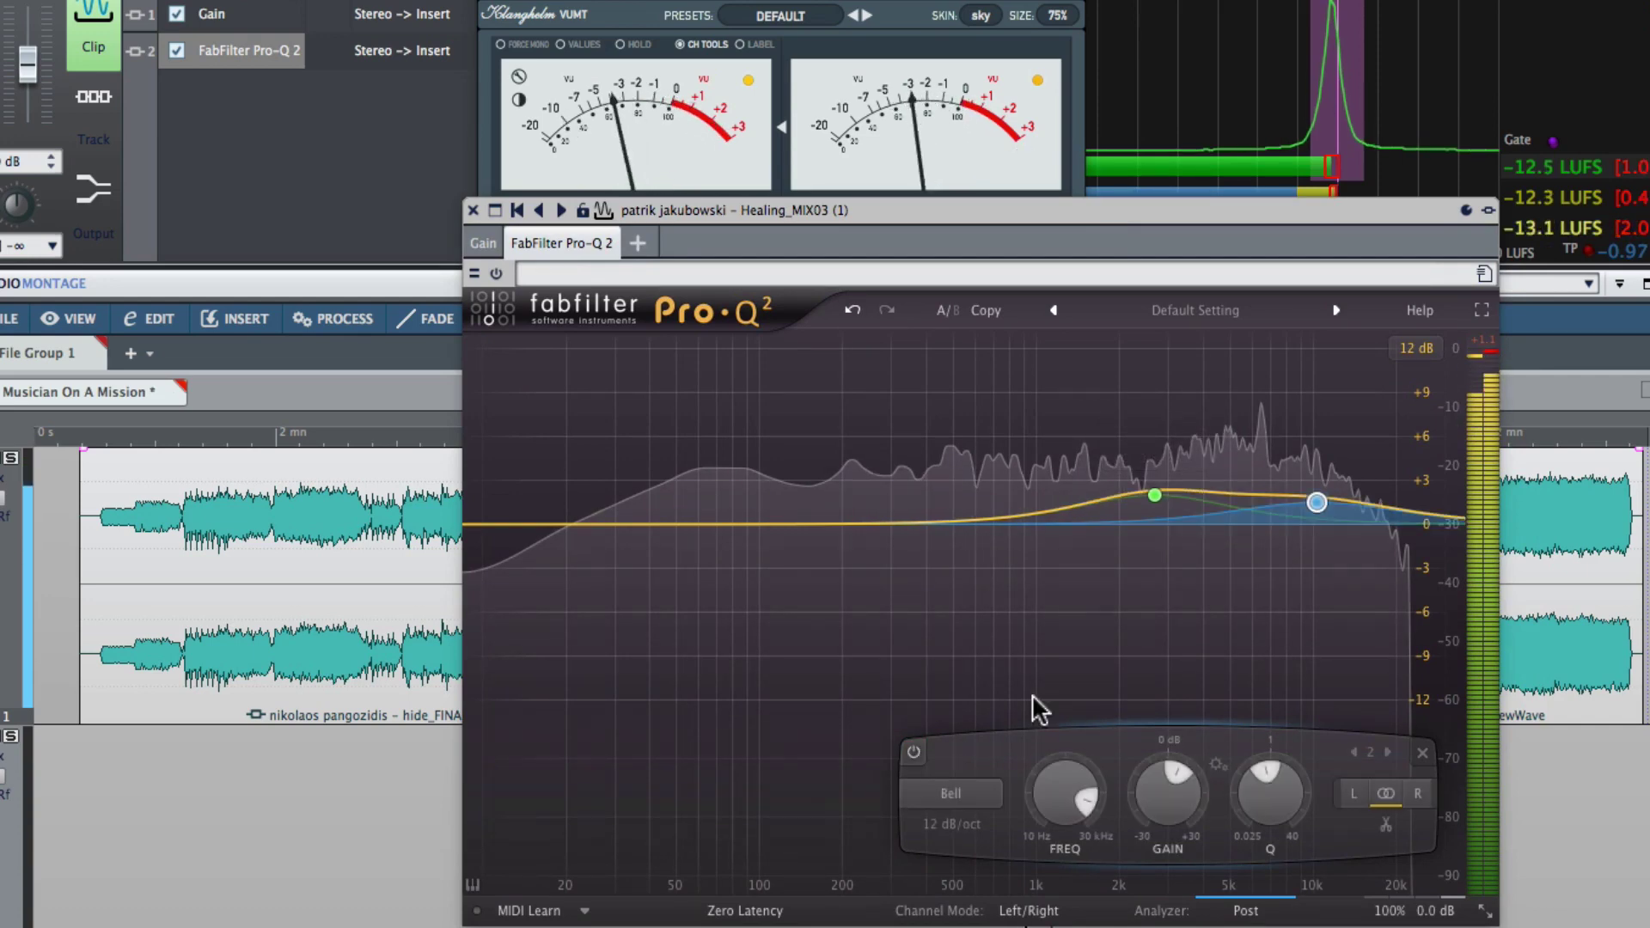
click(473, 210)
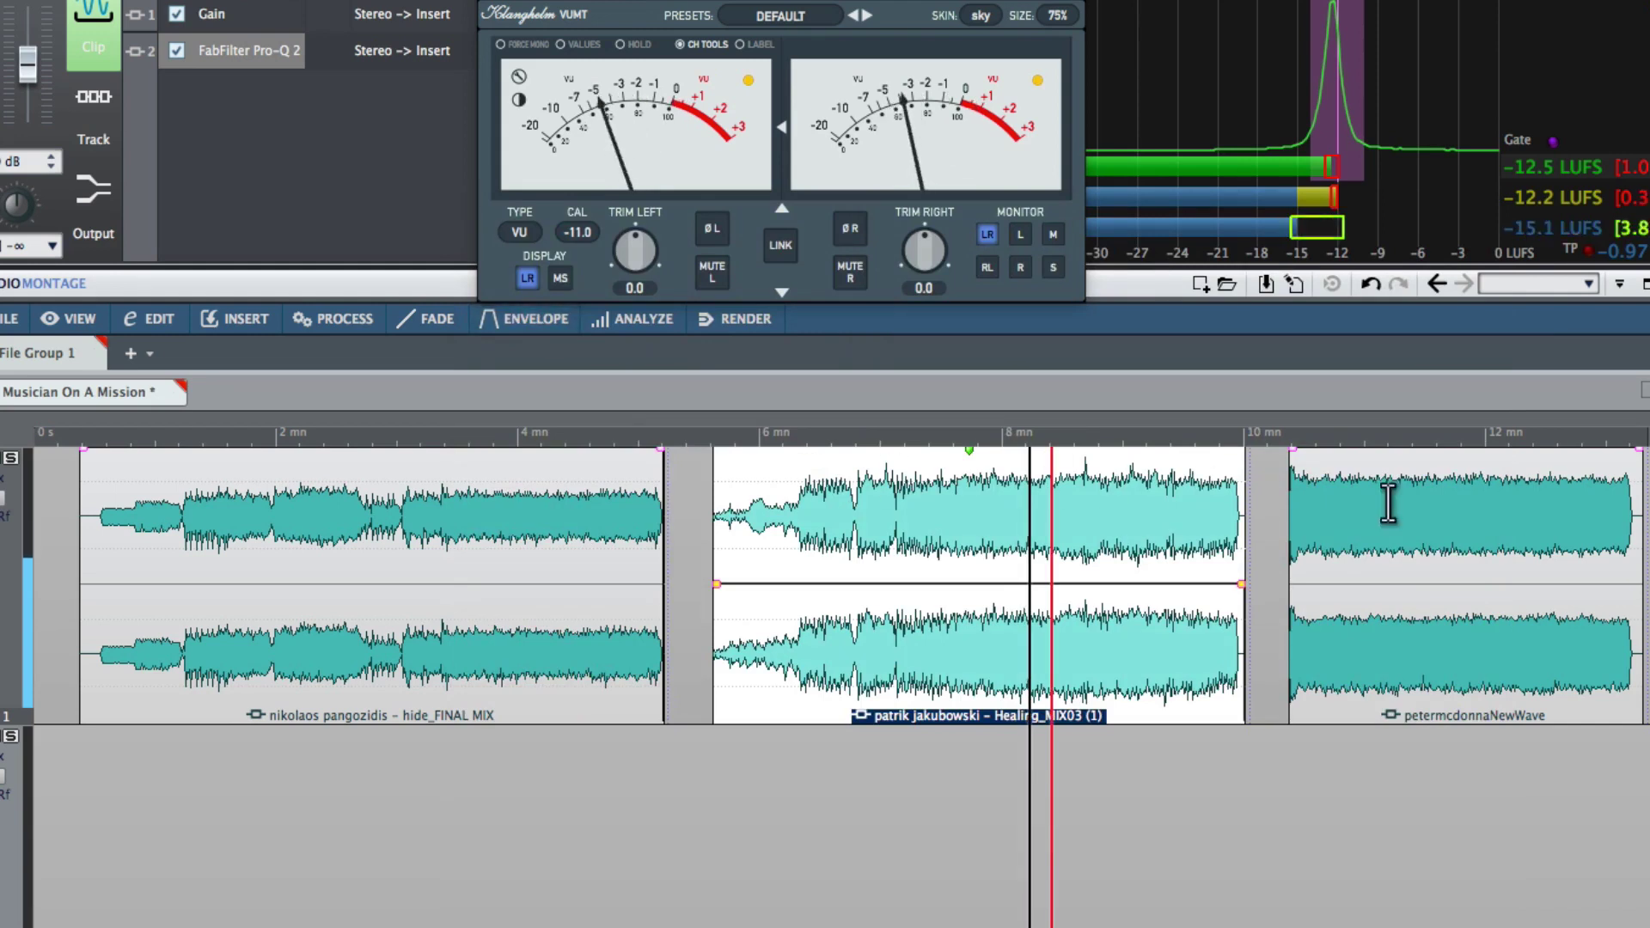
- Compare the third, first and second clips at full level with the revised EQ on the second clip
key(space)
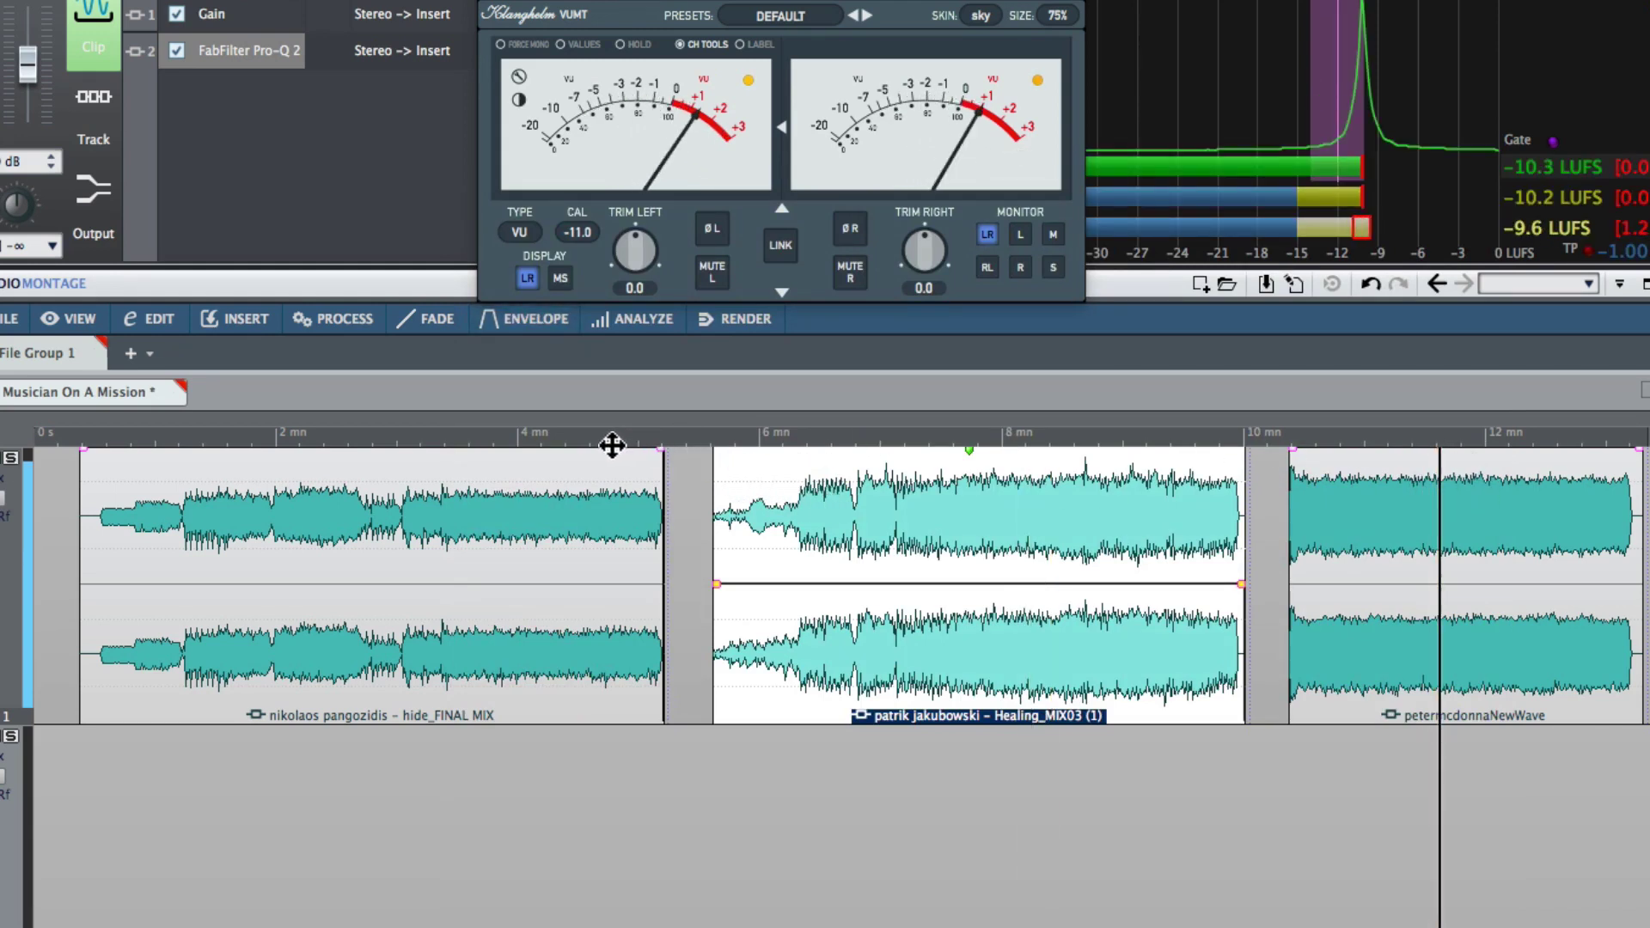
click(603, 440)
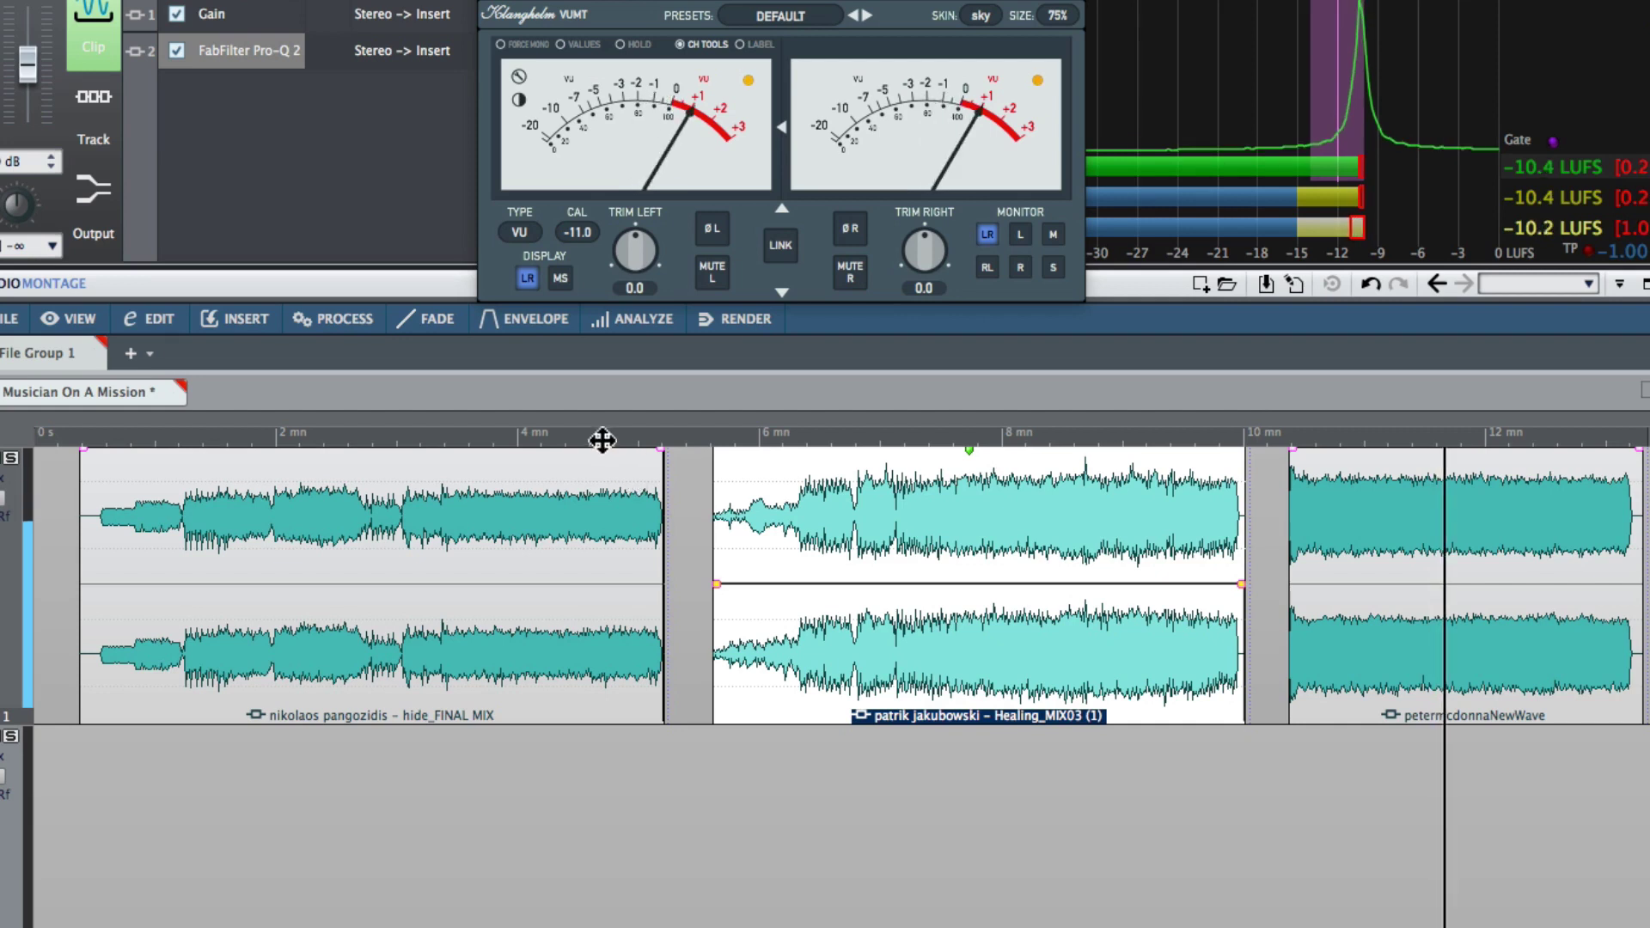
key(space)
click(1475, 441)
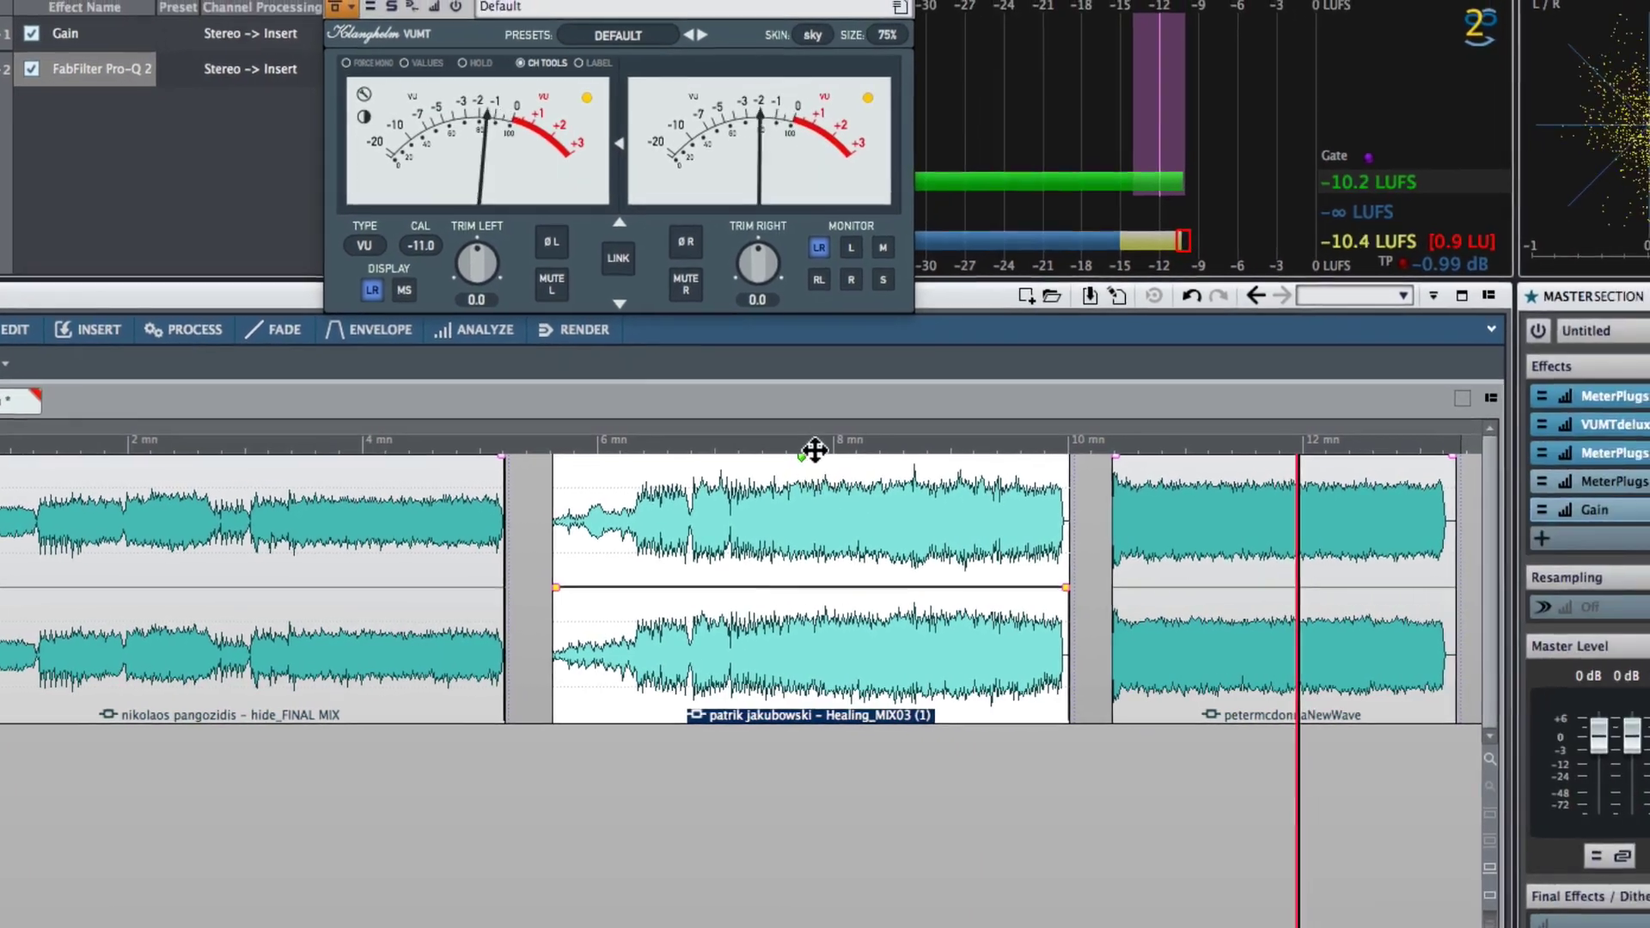
click(944, 455)
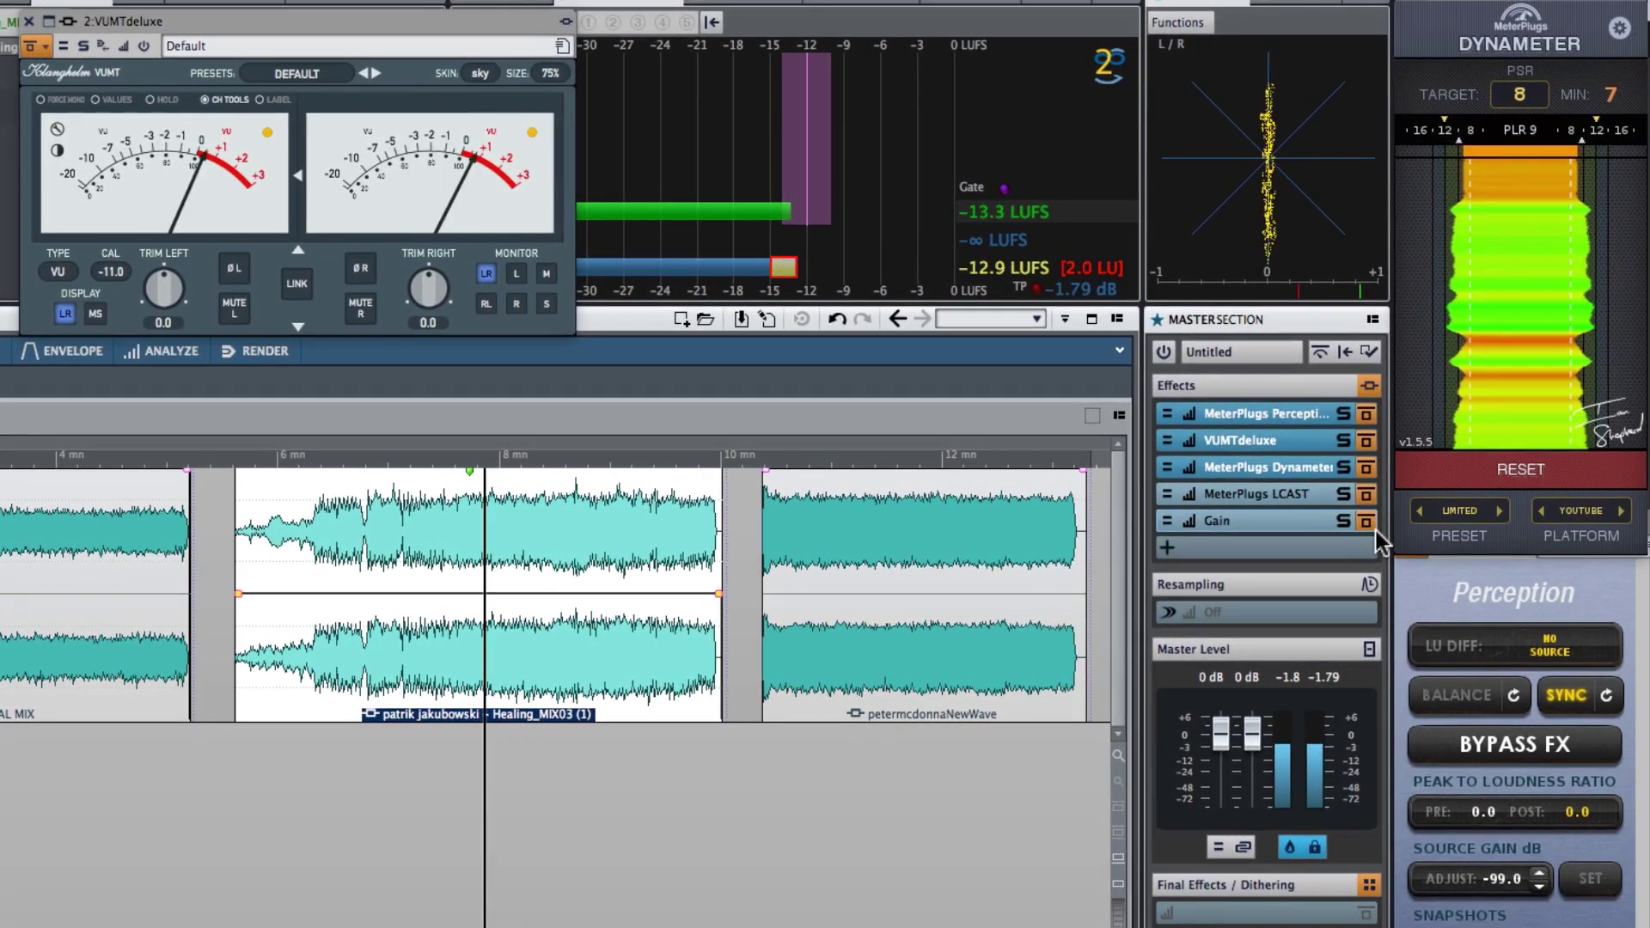
- Re-enable the master section's monitoring Gain, compare the third, second and first clips at the reduced level, and stop playback
click(1375, 528)
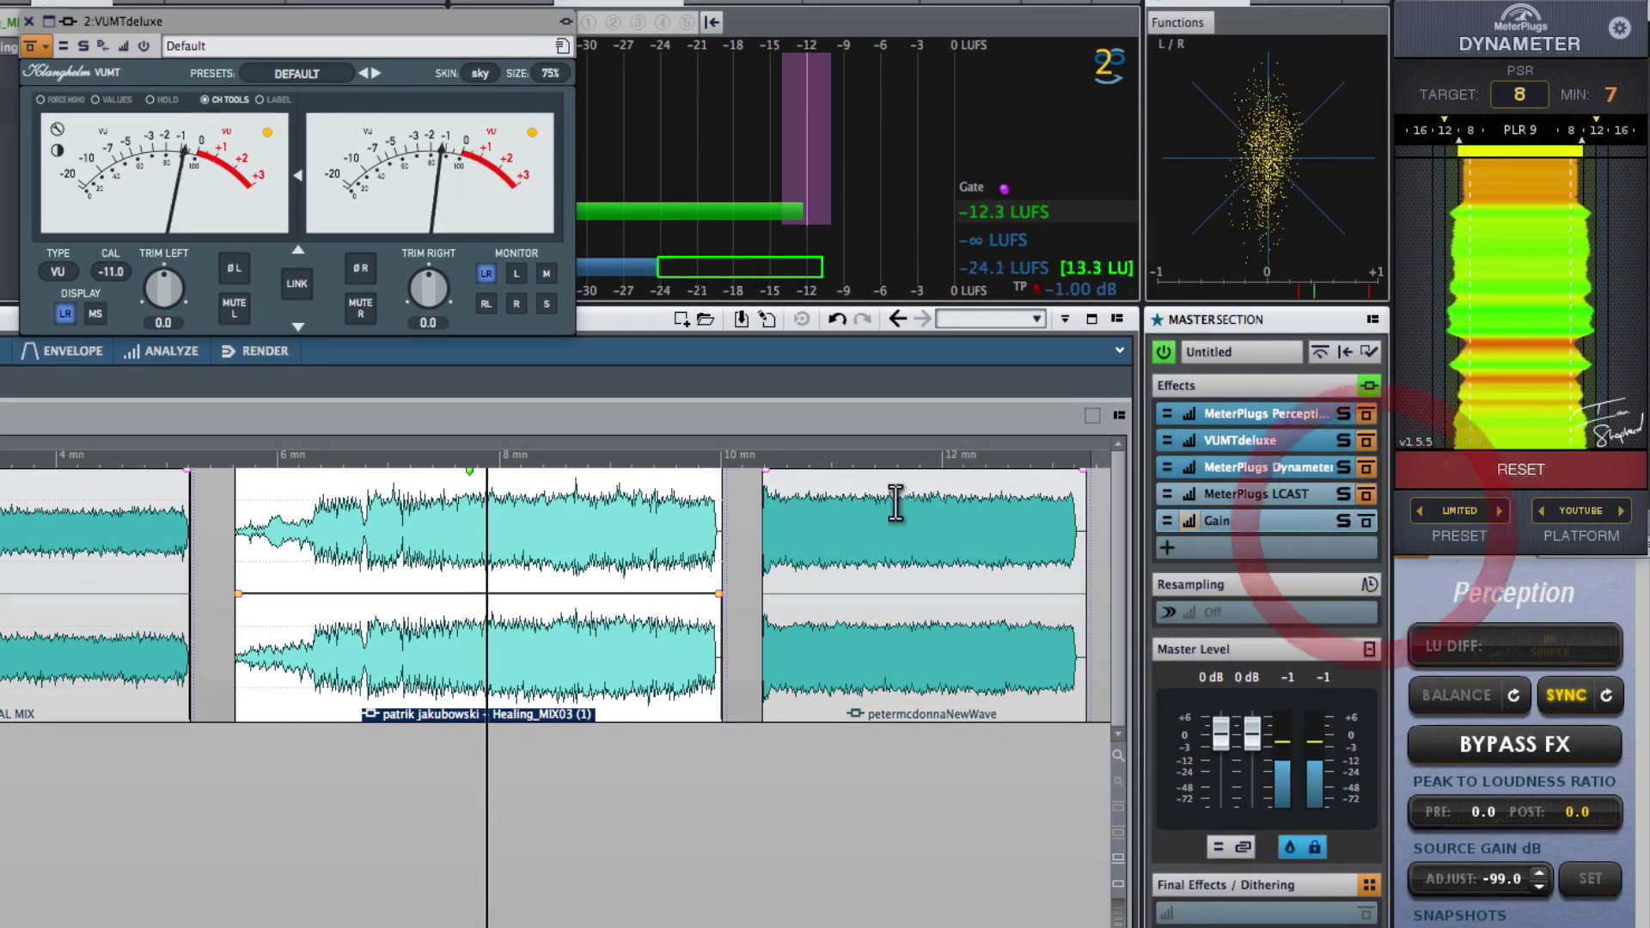
click(847, 462)
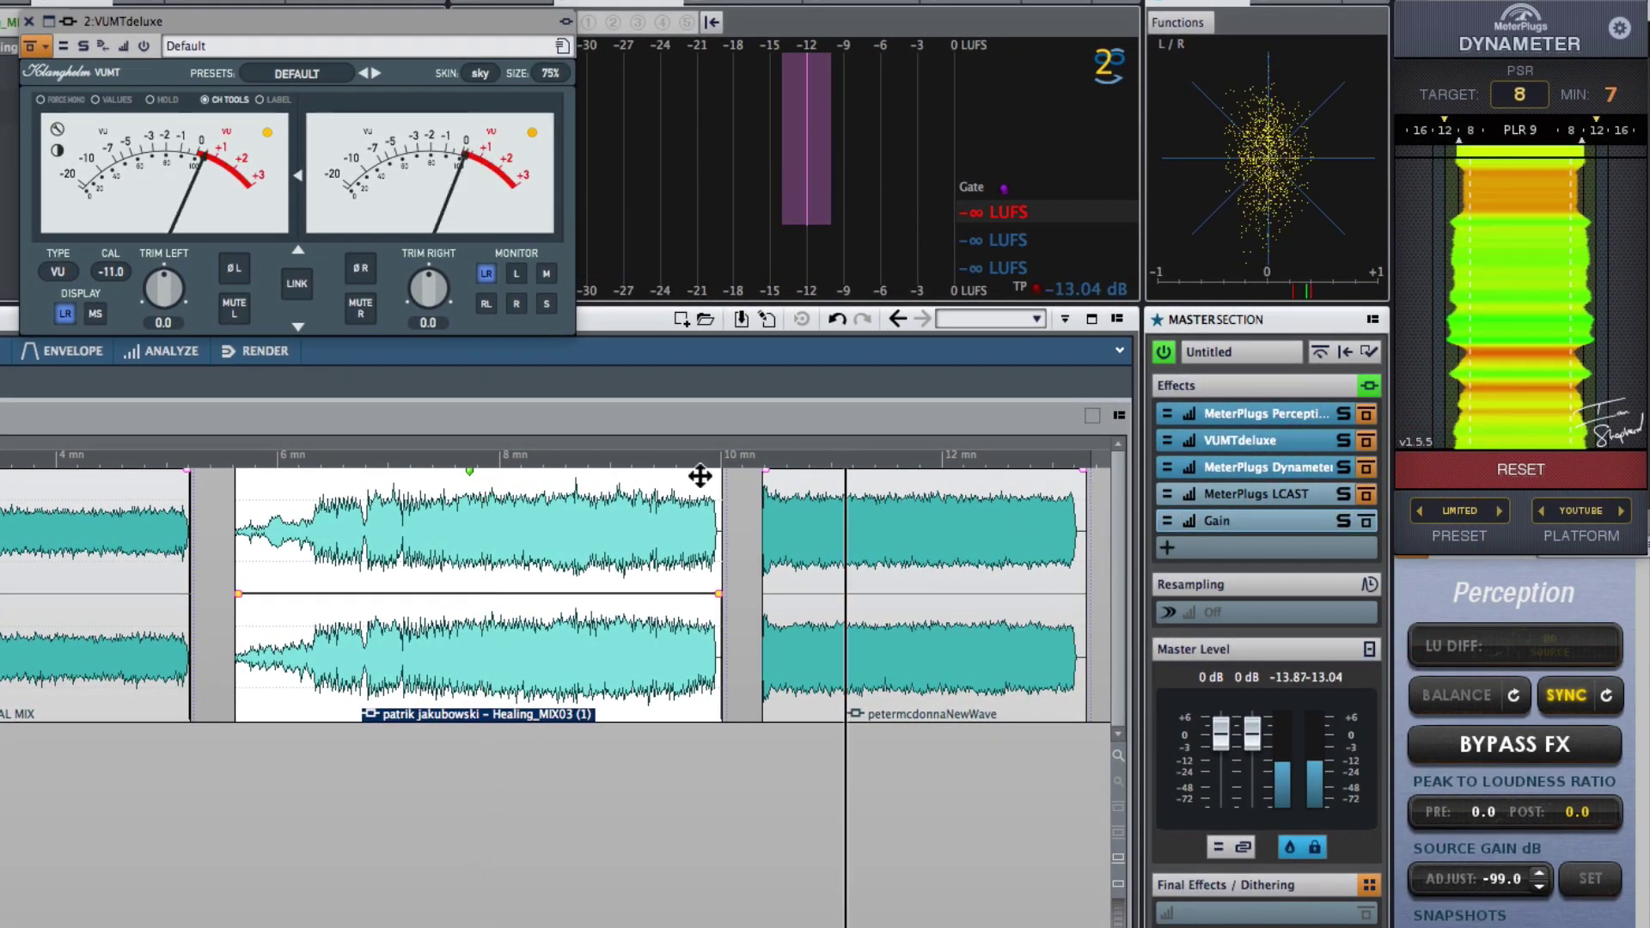
click(587, 462)
click(59, 462)
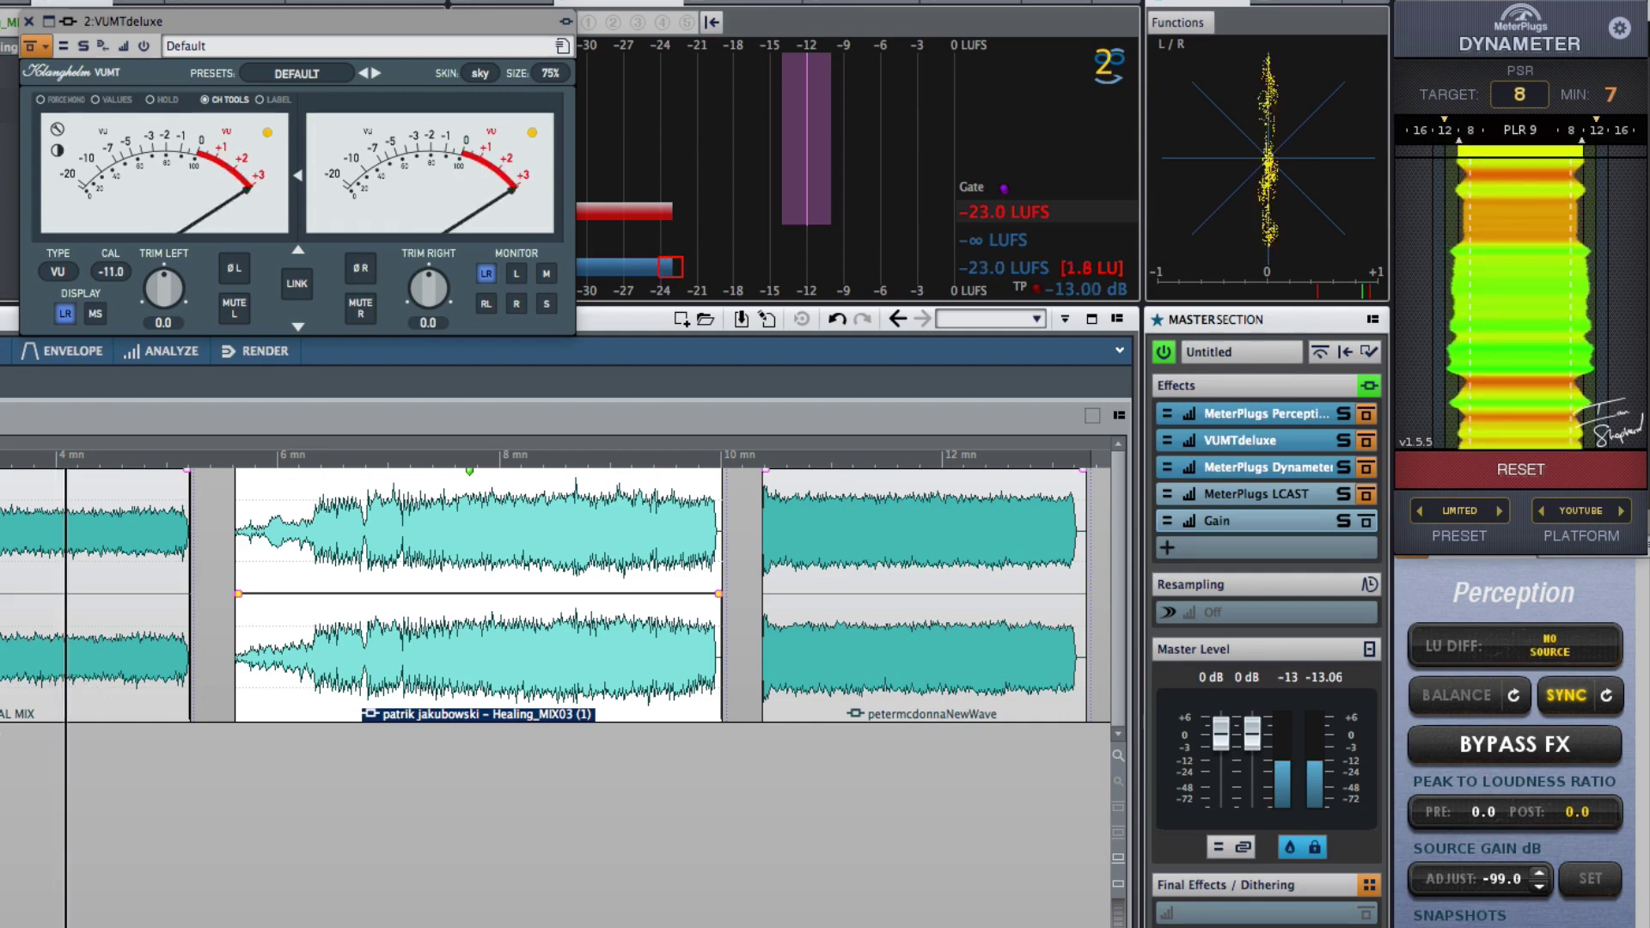
key(space)
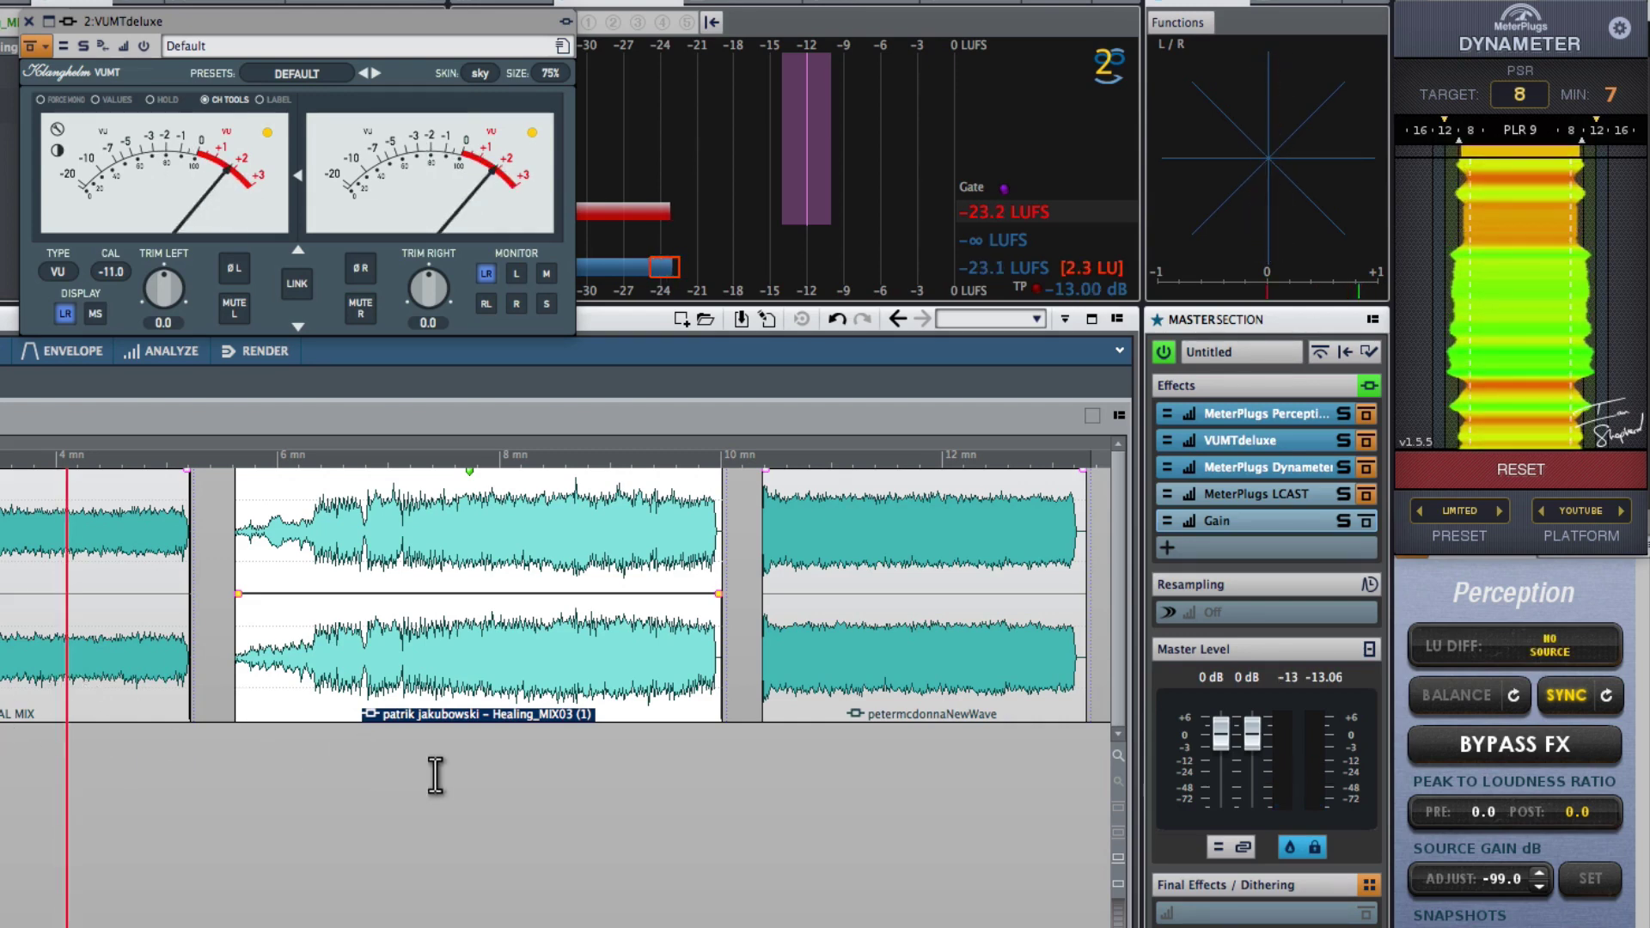
click(653, 780)
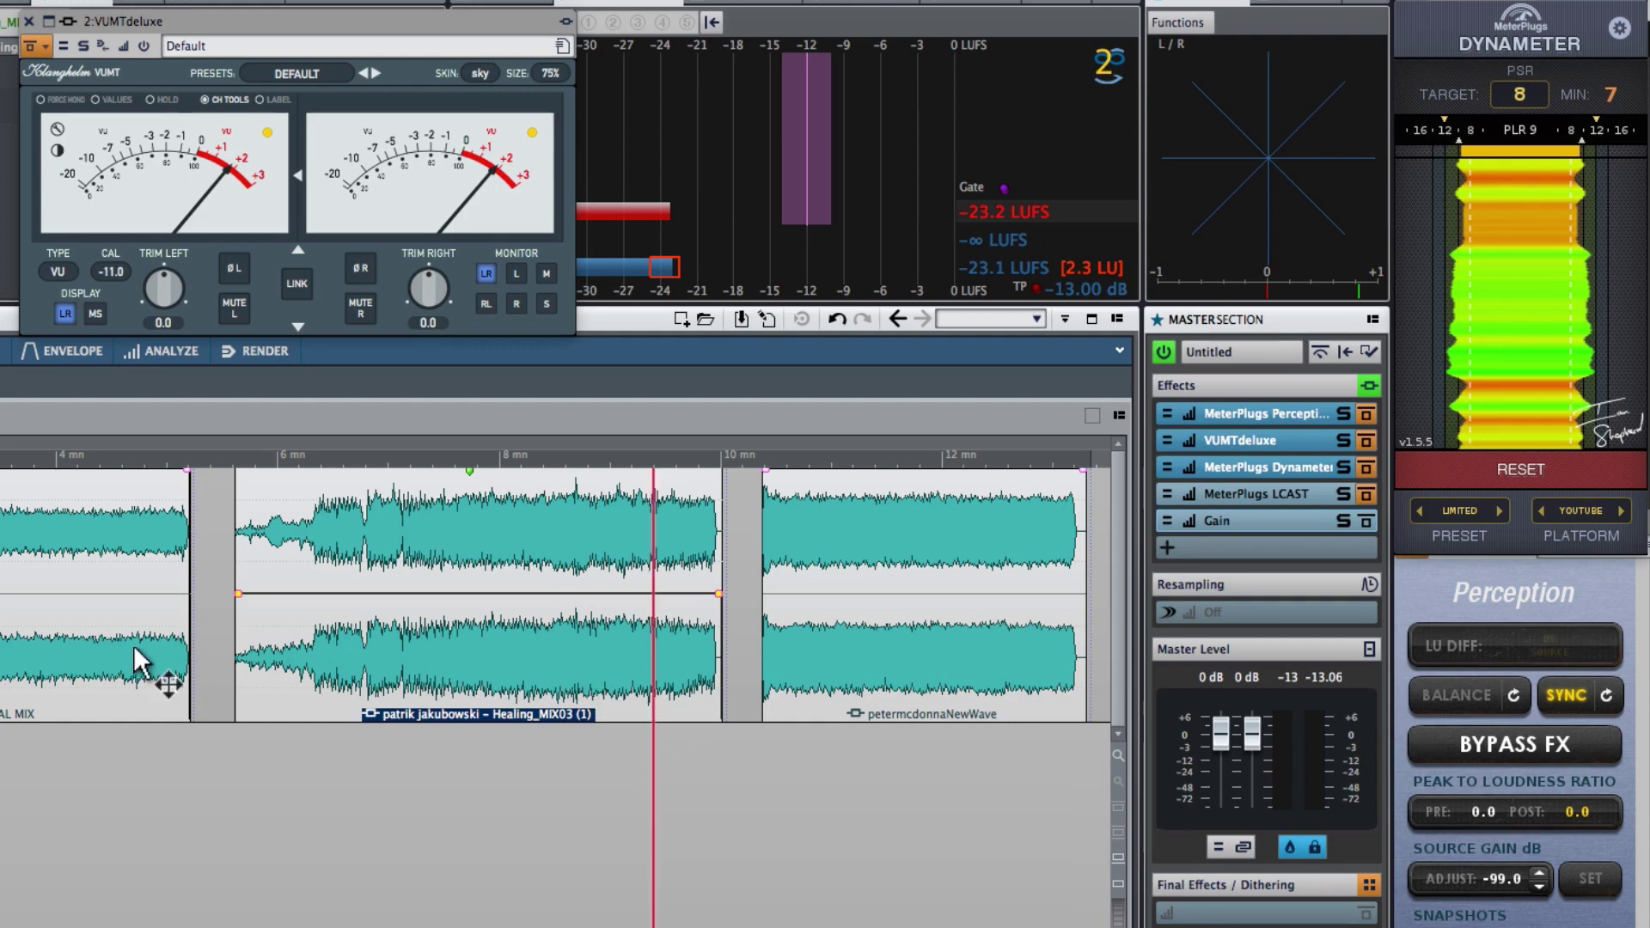
click(103, 657)
click(870, 674)
click(637, 675)
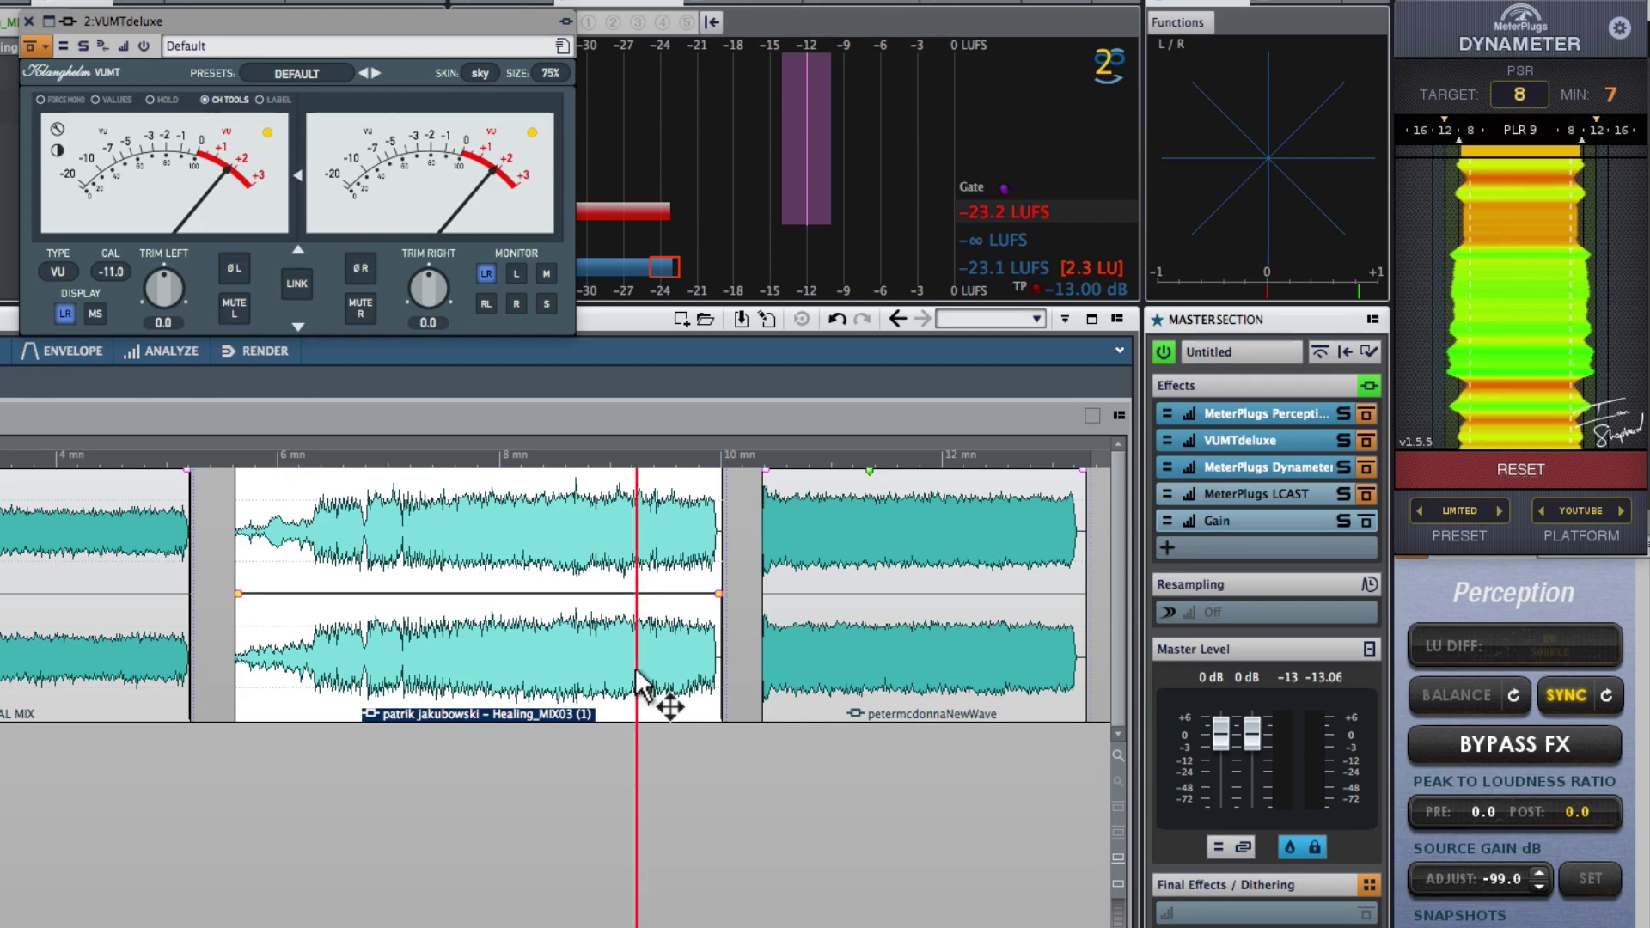
click(640, 532)
click(863, 593)
click(648, 667)
- Play the first clip with its Pro-Q 2 open and bypass the master section's monitoring Gain
click(106, 658)
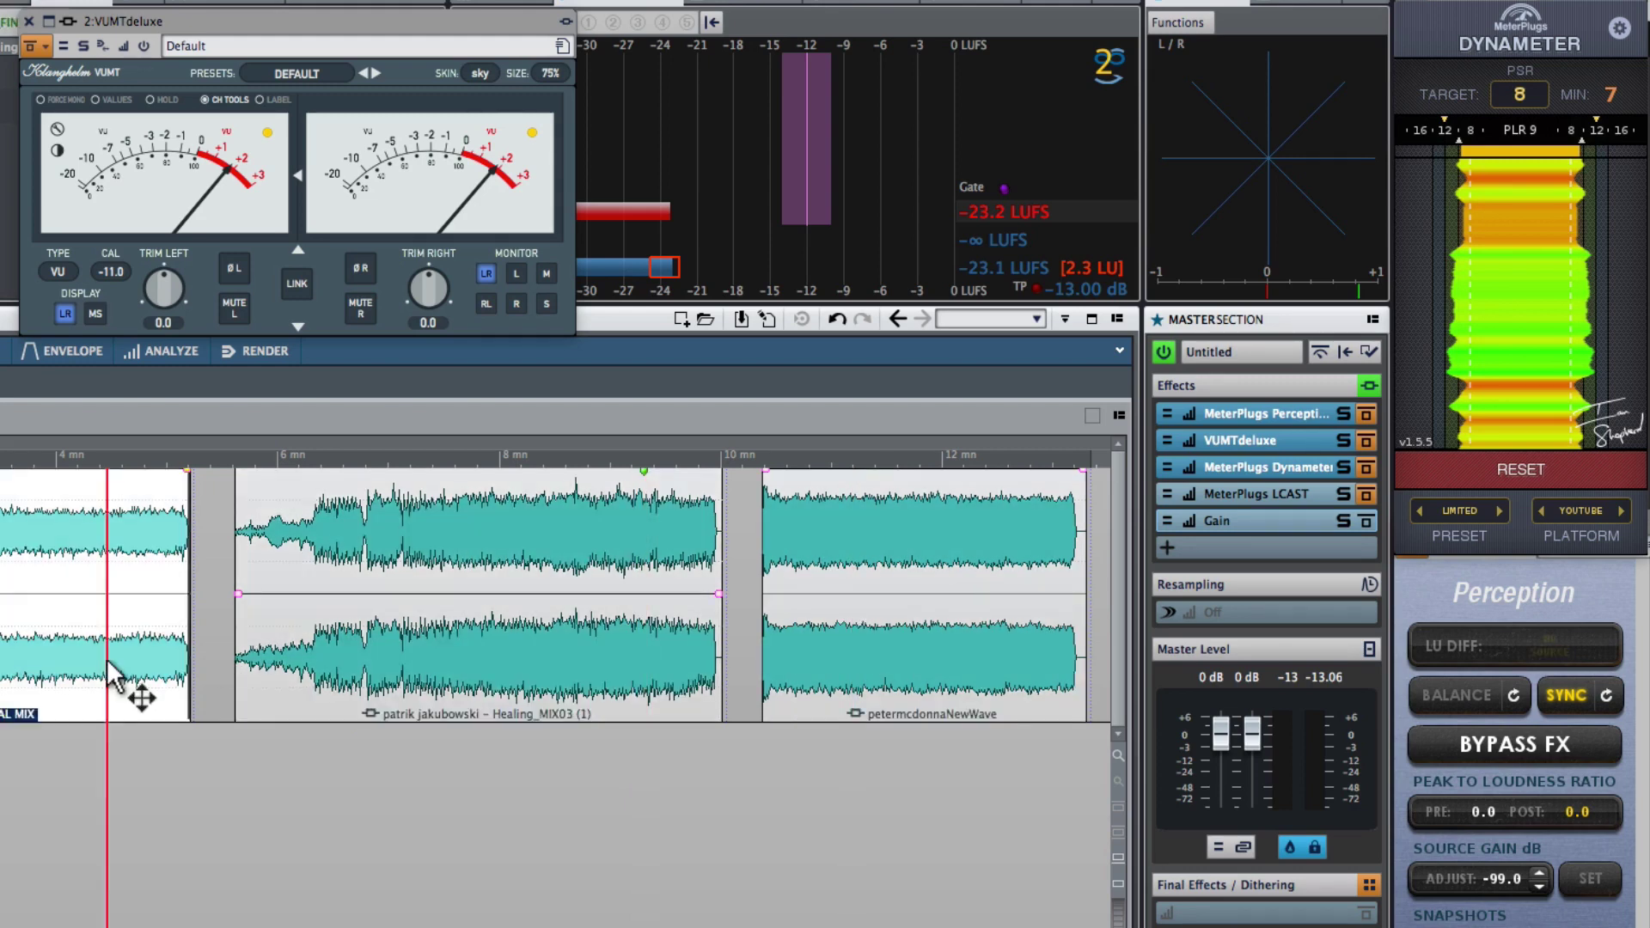
click(36, 456)
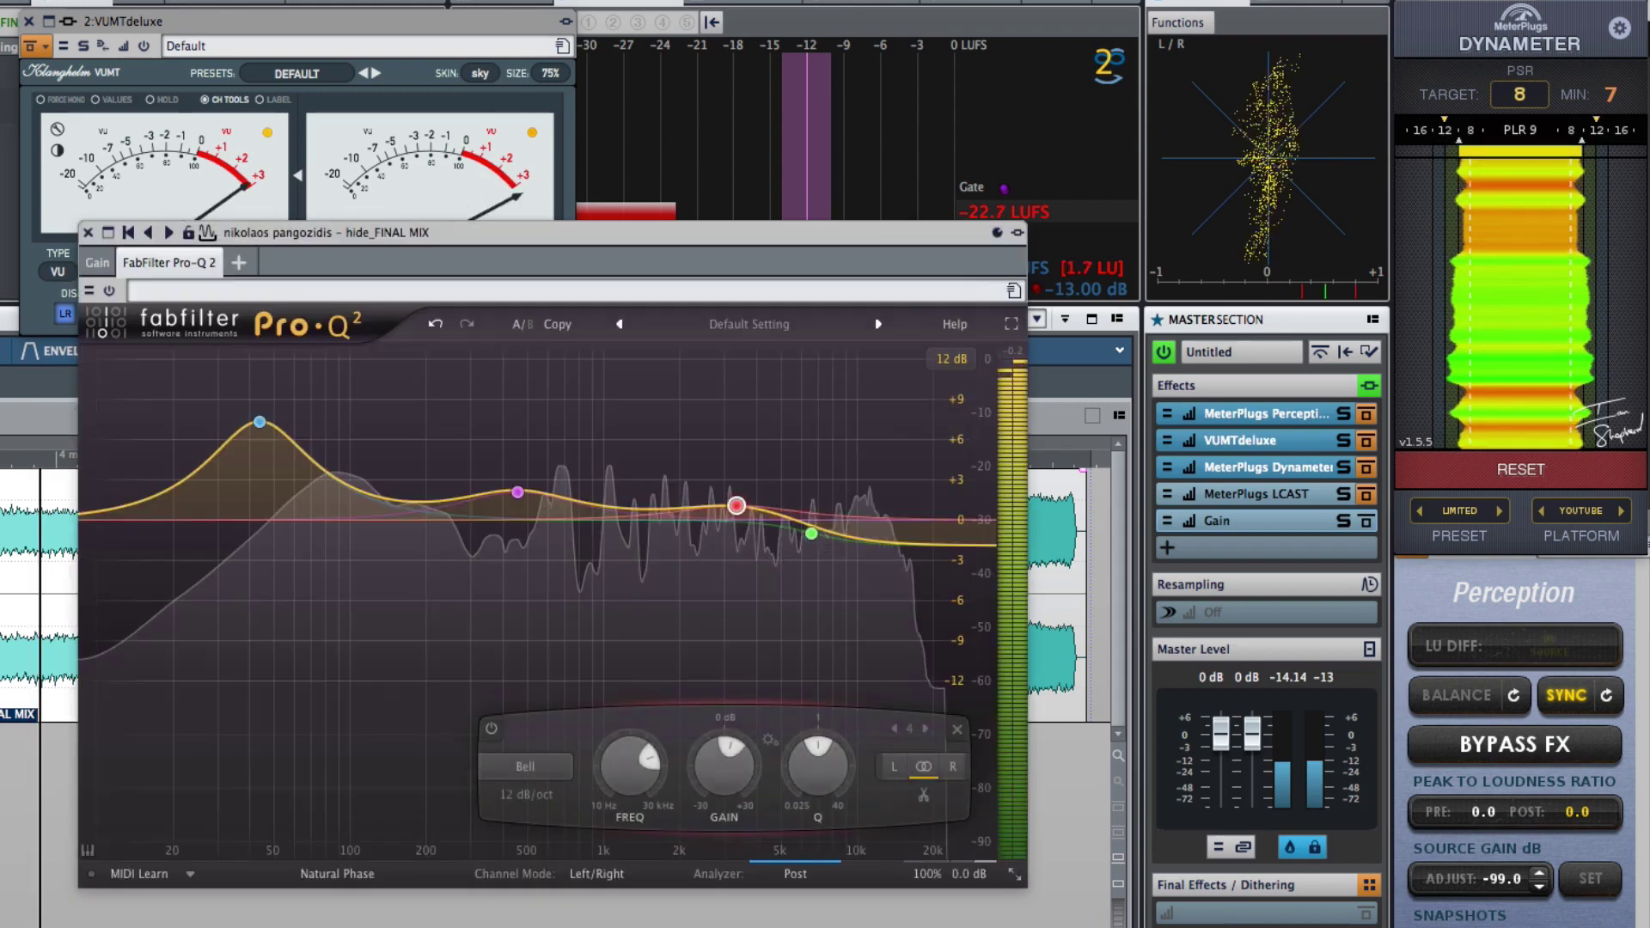
click(1365, 521)
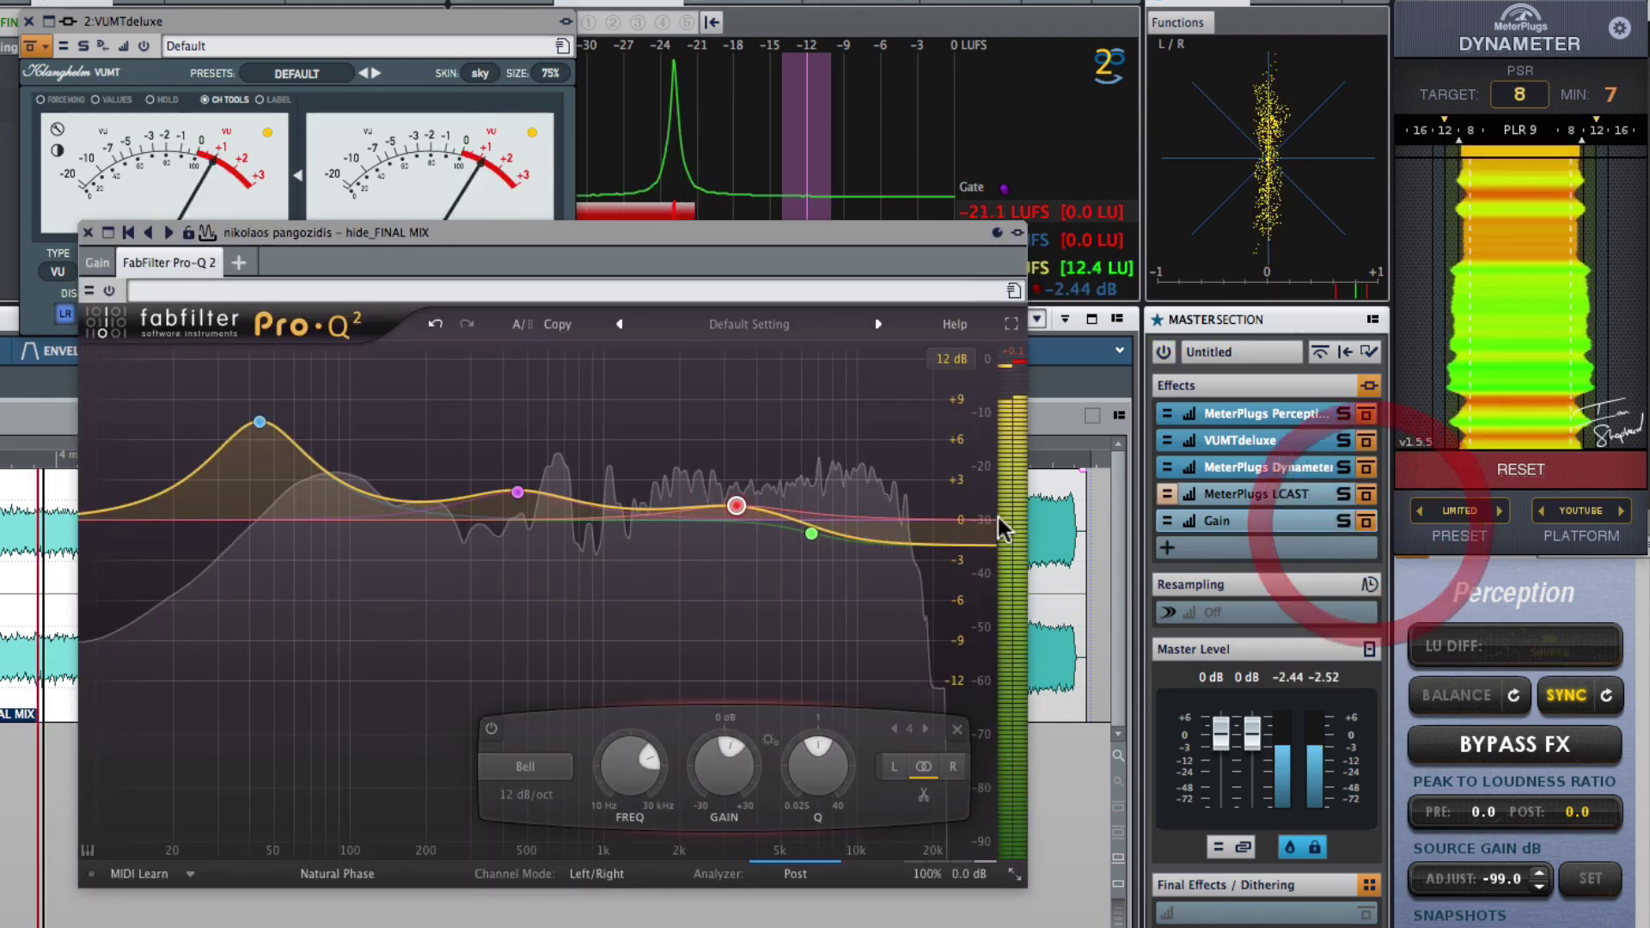
click(796, 876)
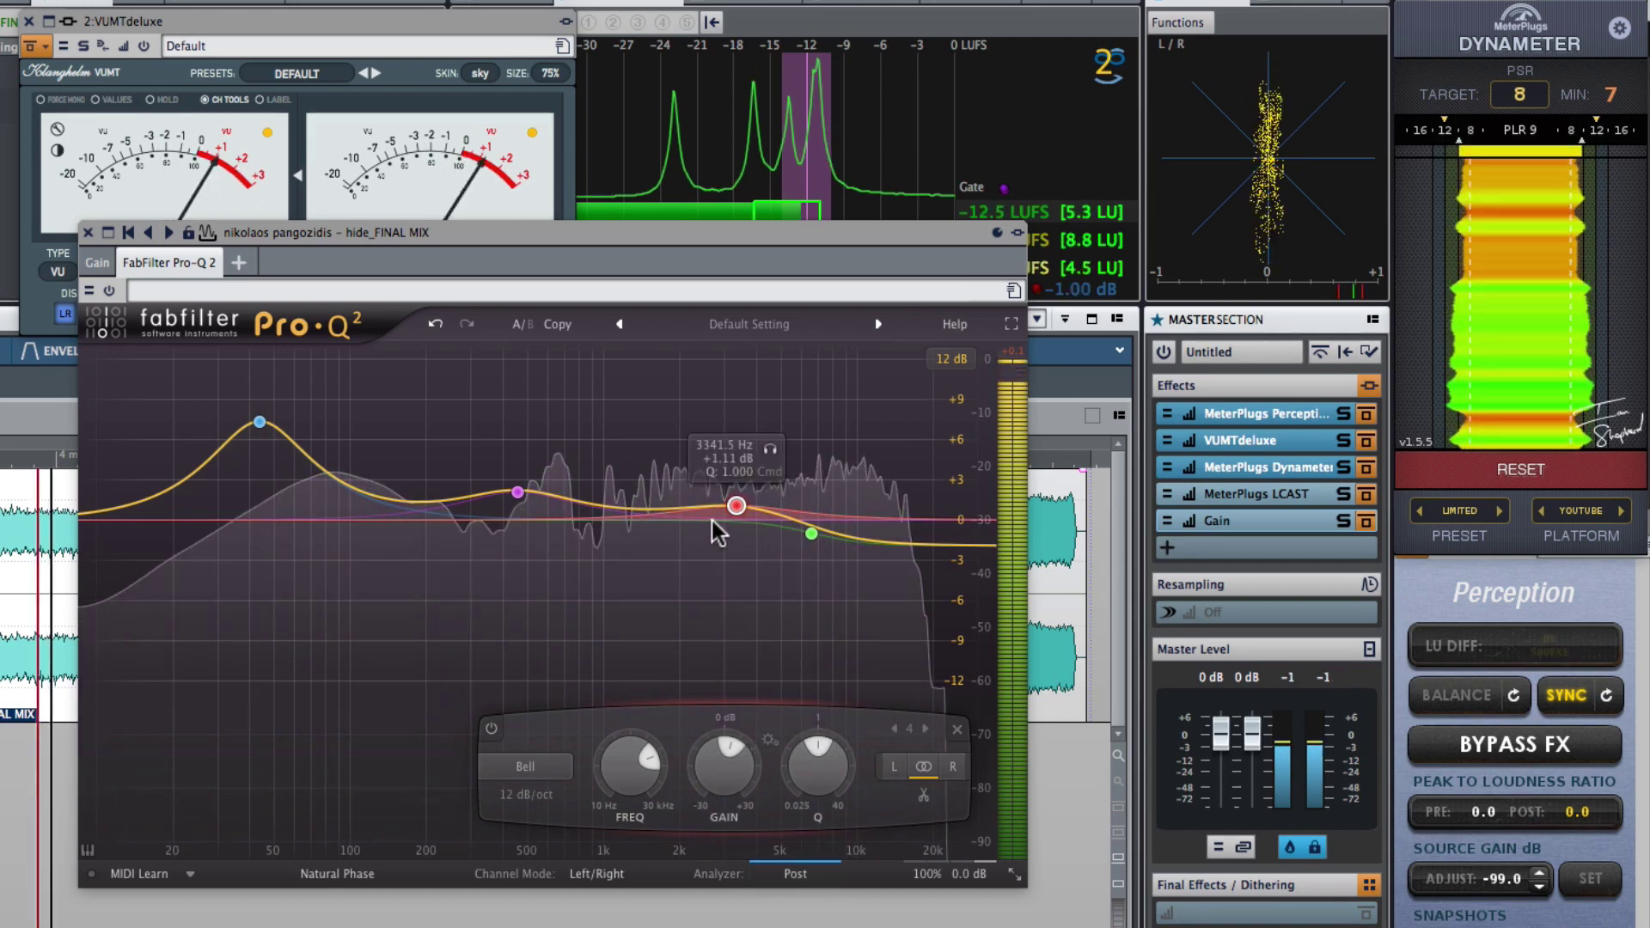
- Adjust the first clip's upper-mid bell near 3.3 kHz to 3375.5 Hz, +1.18 dB and a Q of 0.895
drag(611, 230, 582, 258)
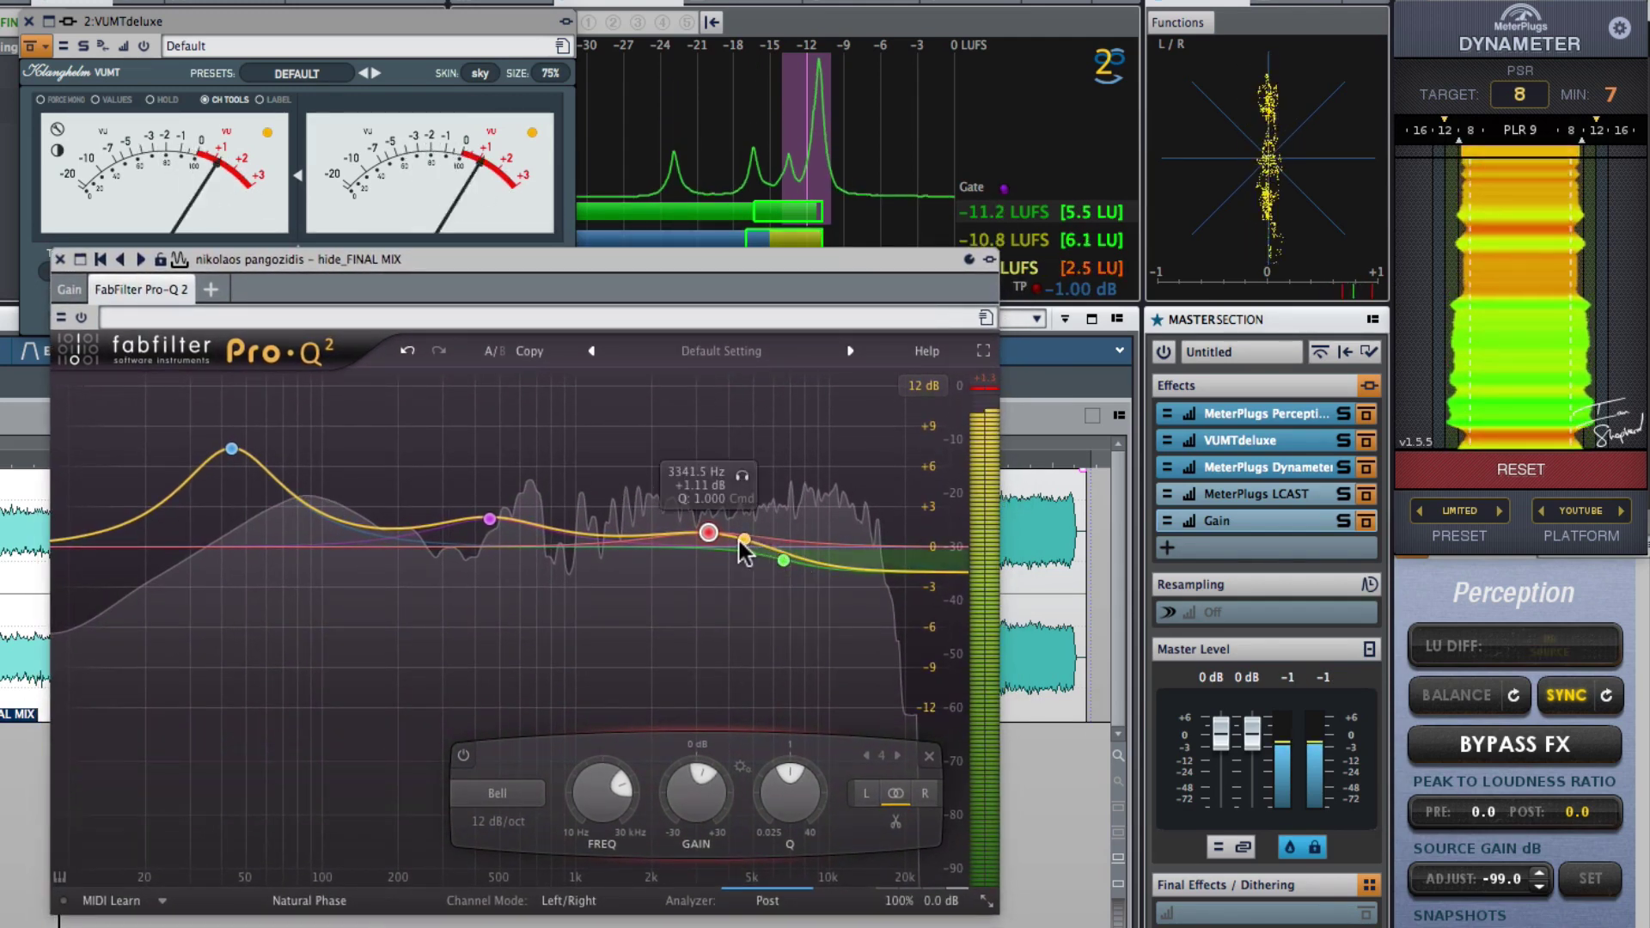
scroll(708, 526, down, 2)
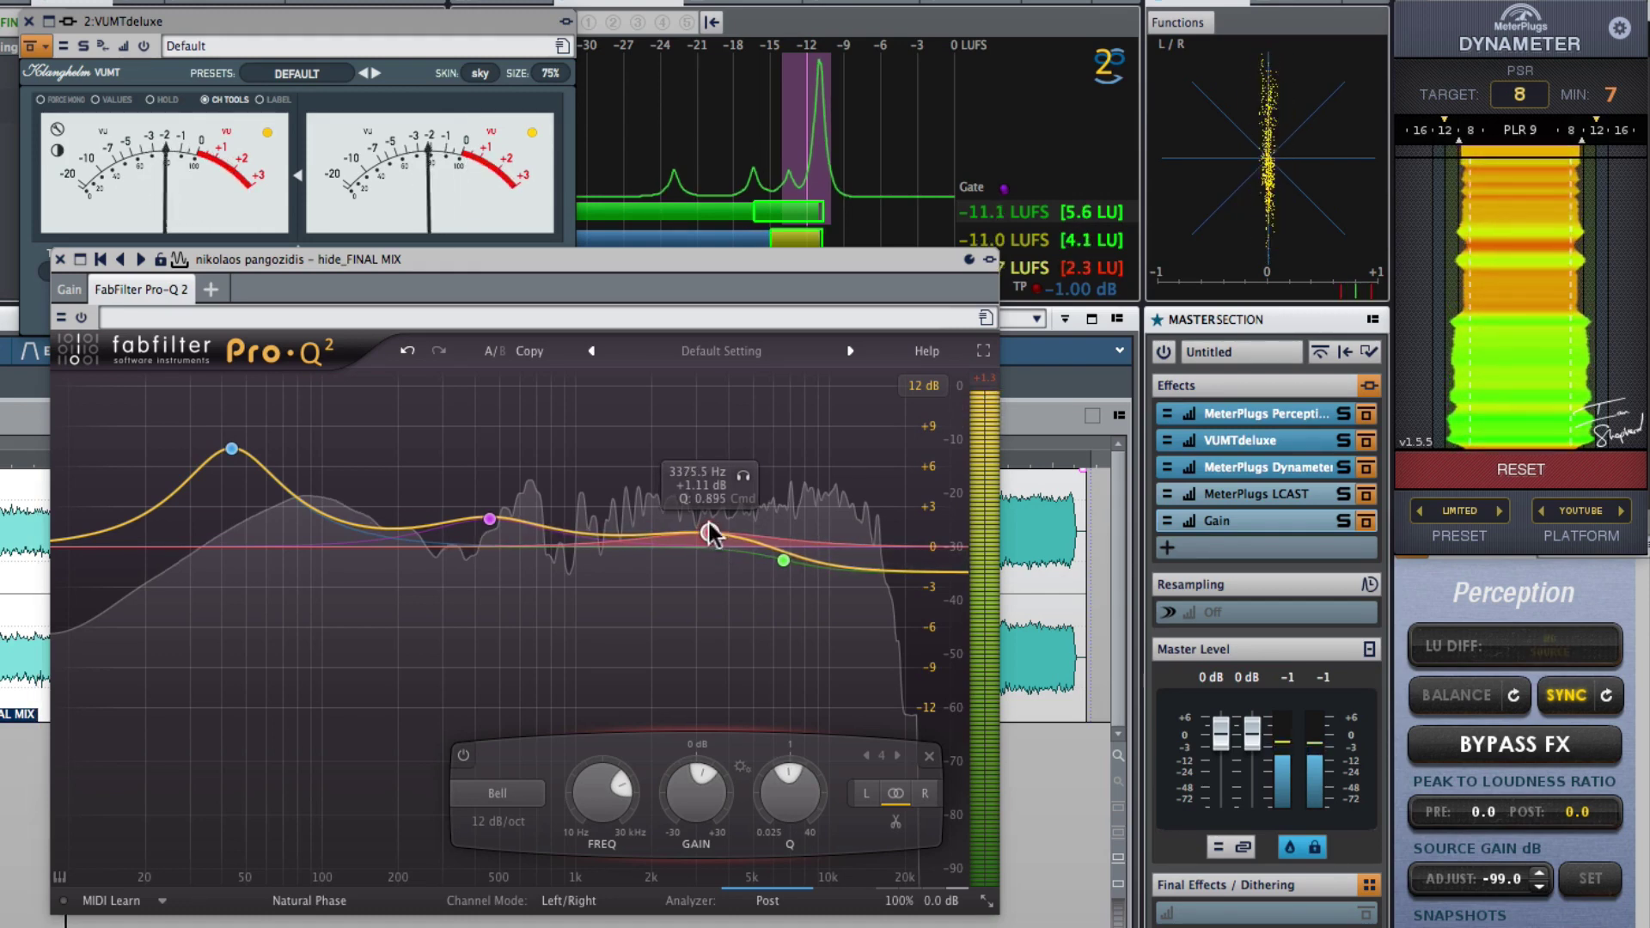
shift+click(782, 561)
drag(708, 787, 710, 794)
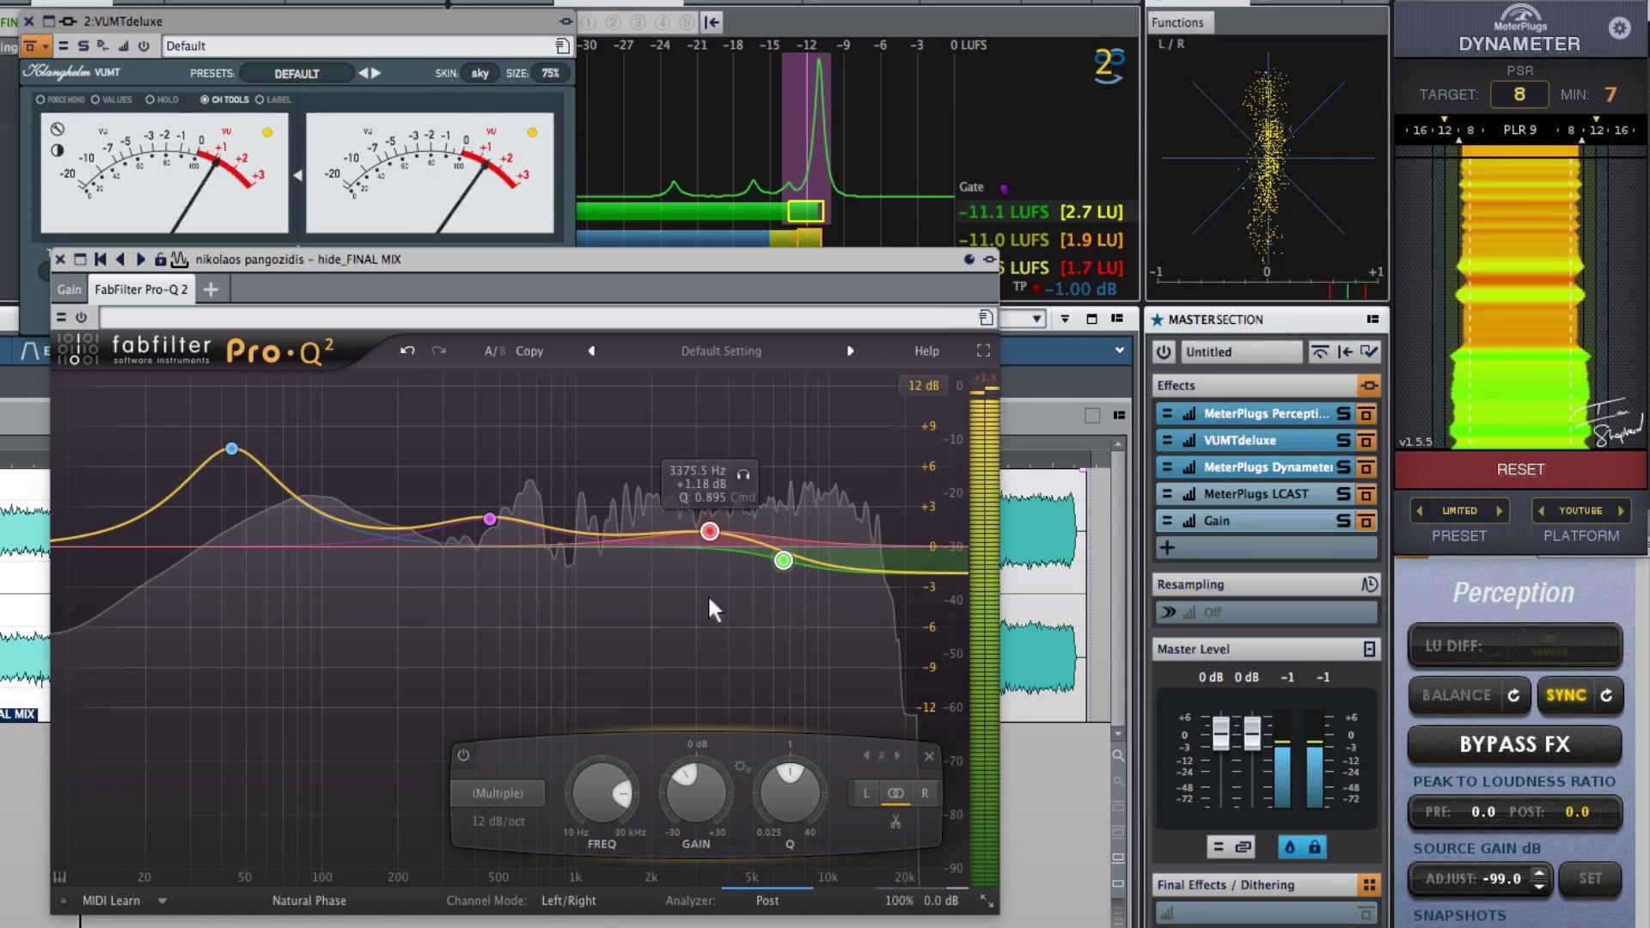
- Lower the gain of the first clip's 6585.2 Hz high shelf to -3.09 dB
click(638, 654)
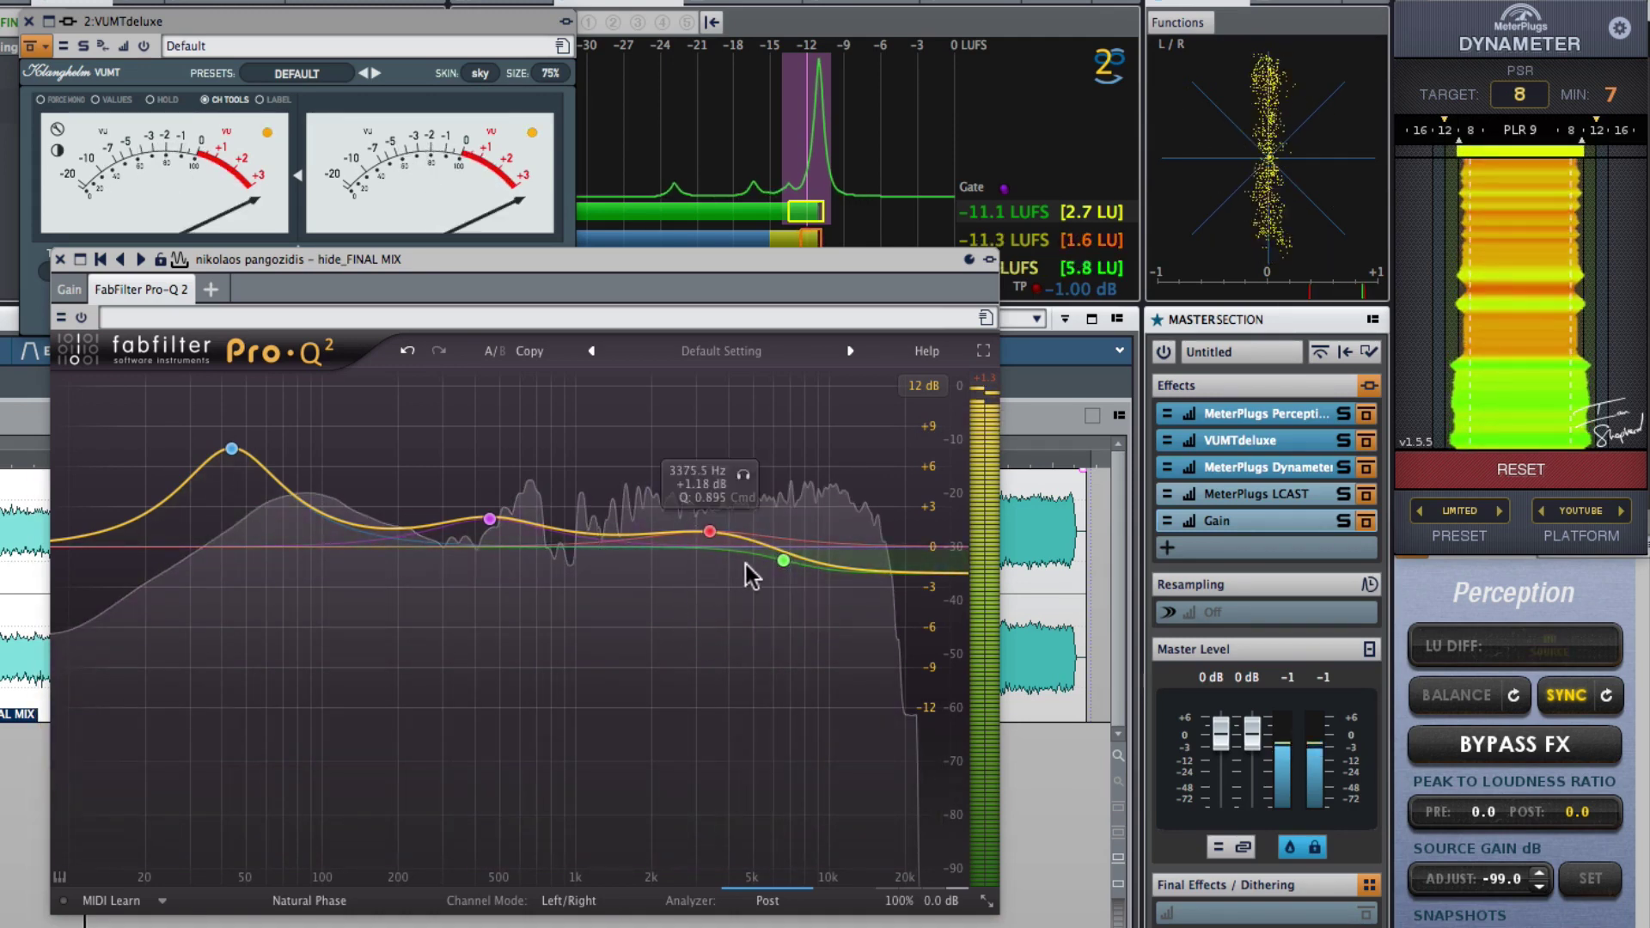
click(782, 560)
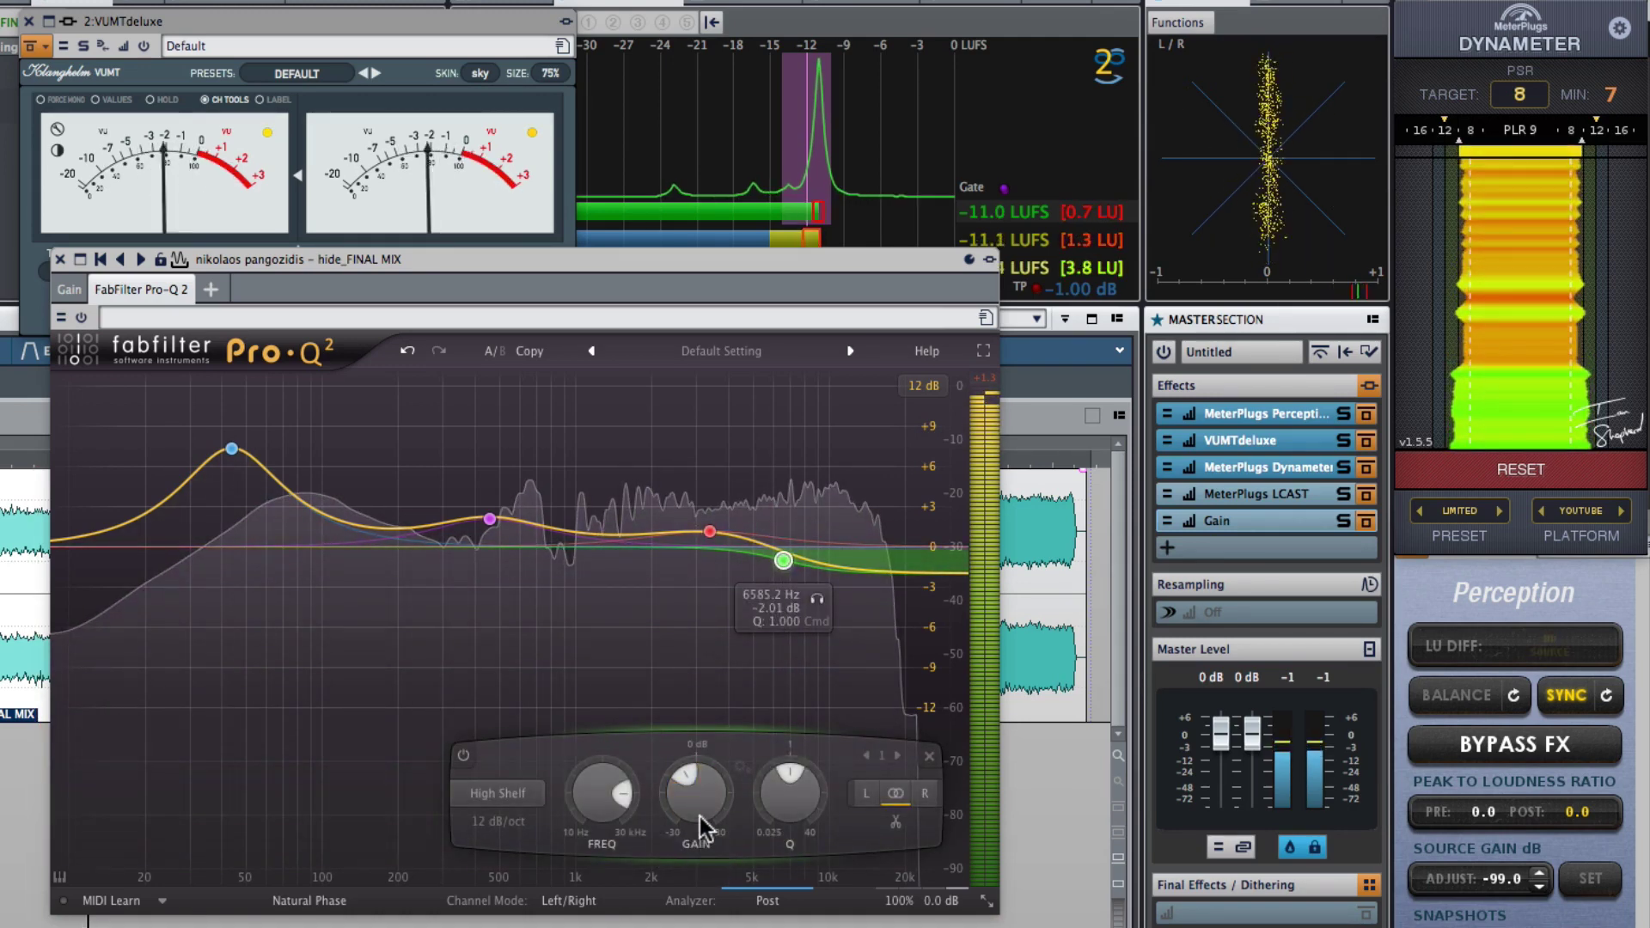
scroll(700, 807, down, 5)
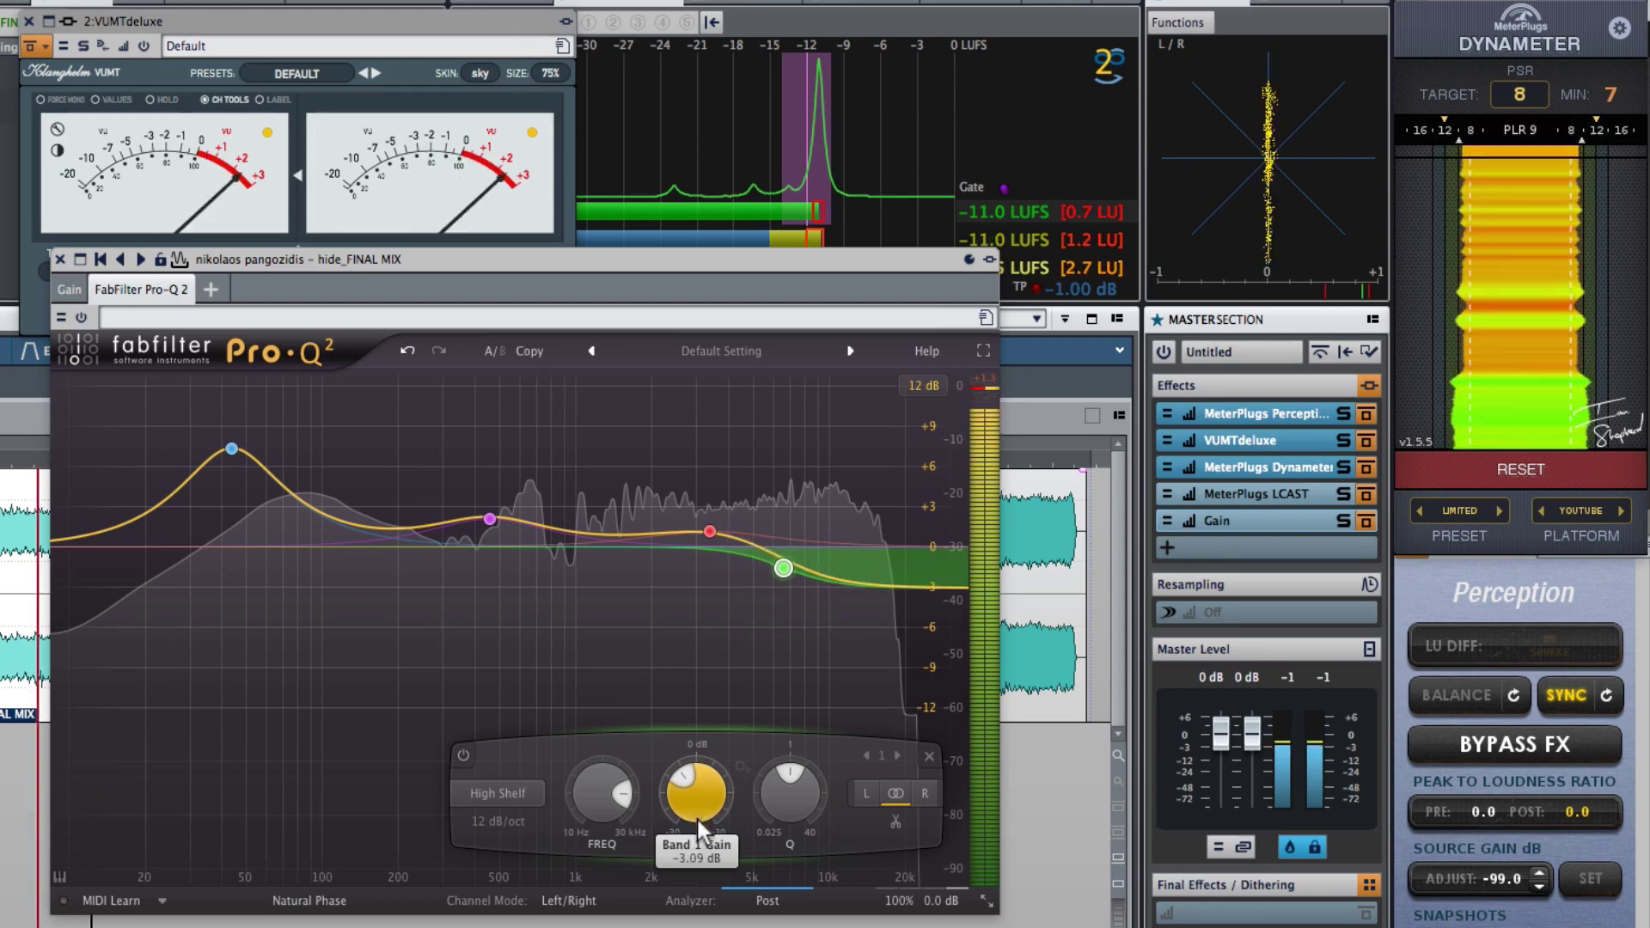
- Move the first clip's high shelf to 12551 Hz, audition the band alone, reduce its cut to about -2.4 dB and raise its Q
scroll(599, 795, up, 2)
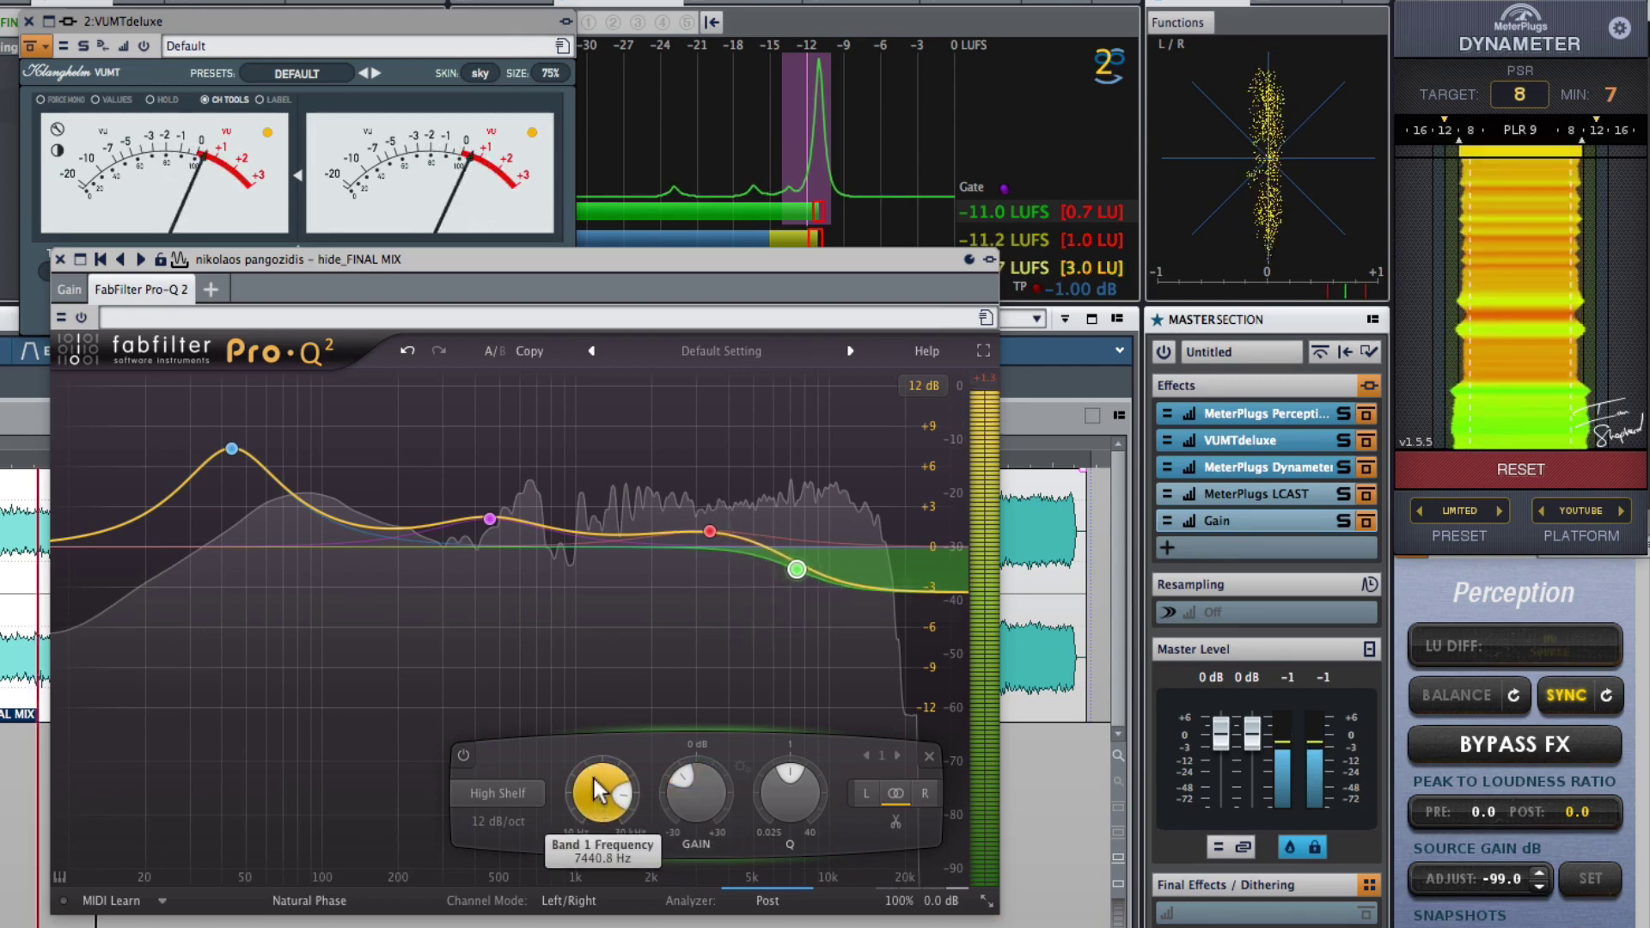
scroll(599, 784, up, 1)
drag(599, 771, 588, 719)
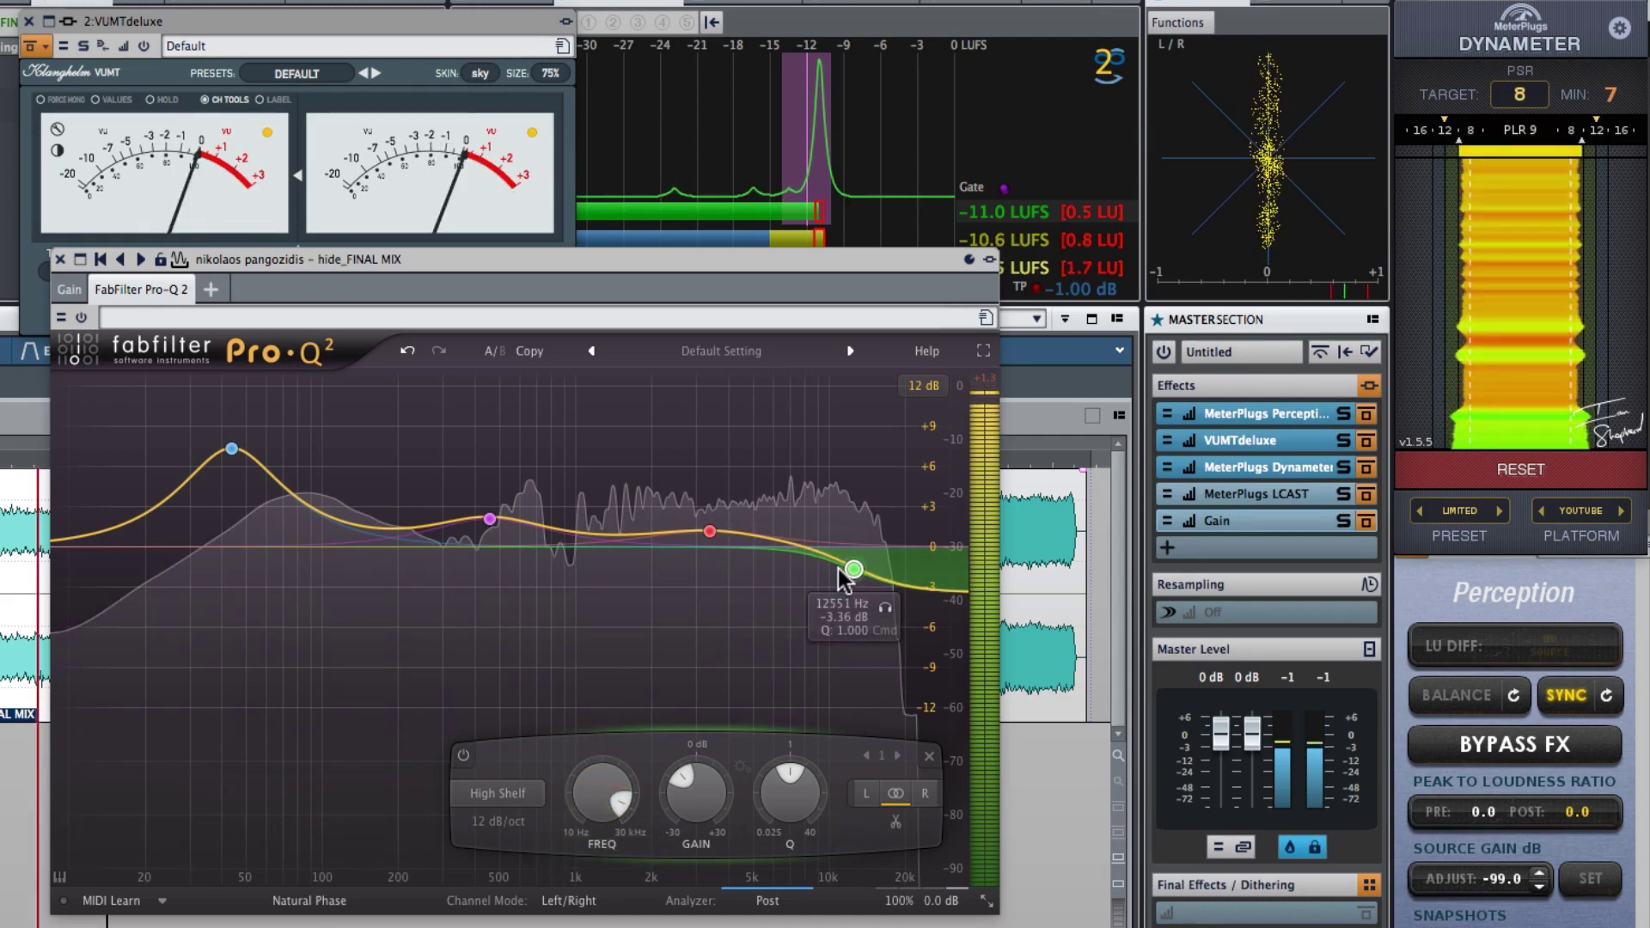
click(884, 606)
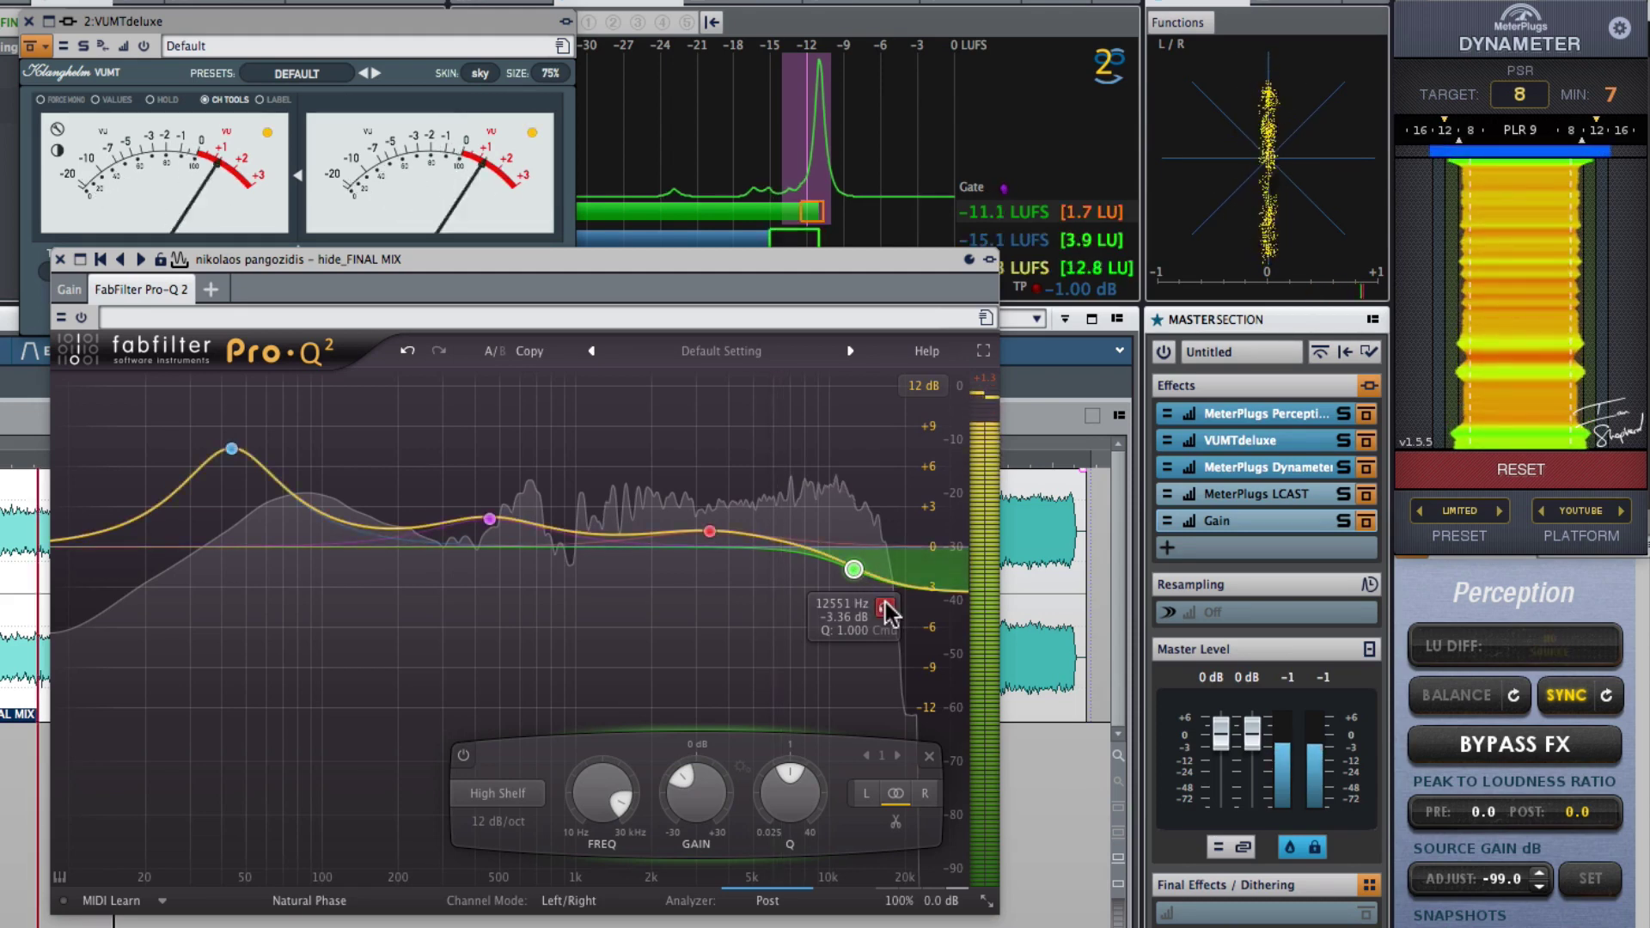
drag(695, 799, 695, 778)
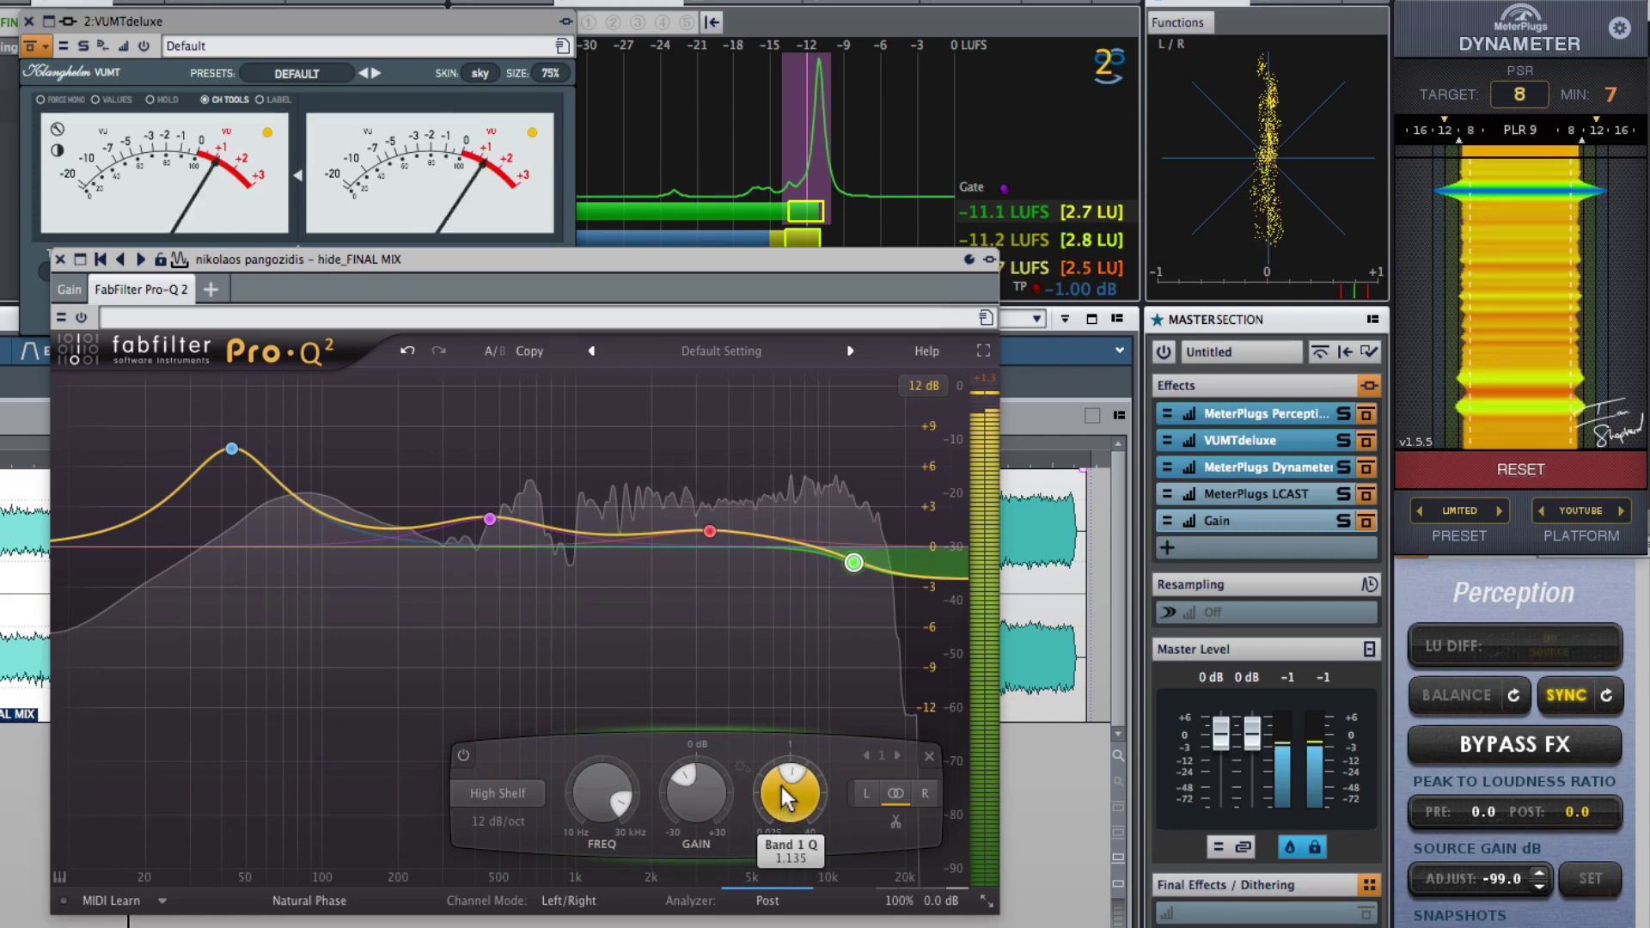
drag(787, 786, 773, 751)
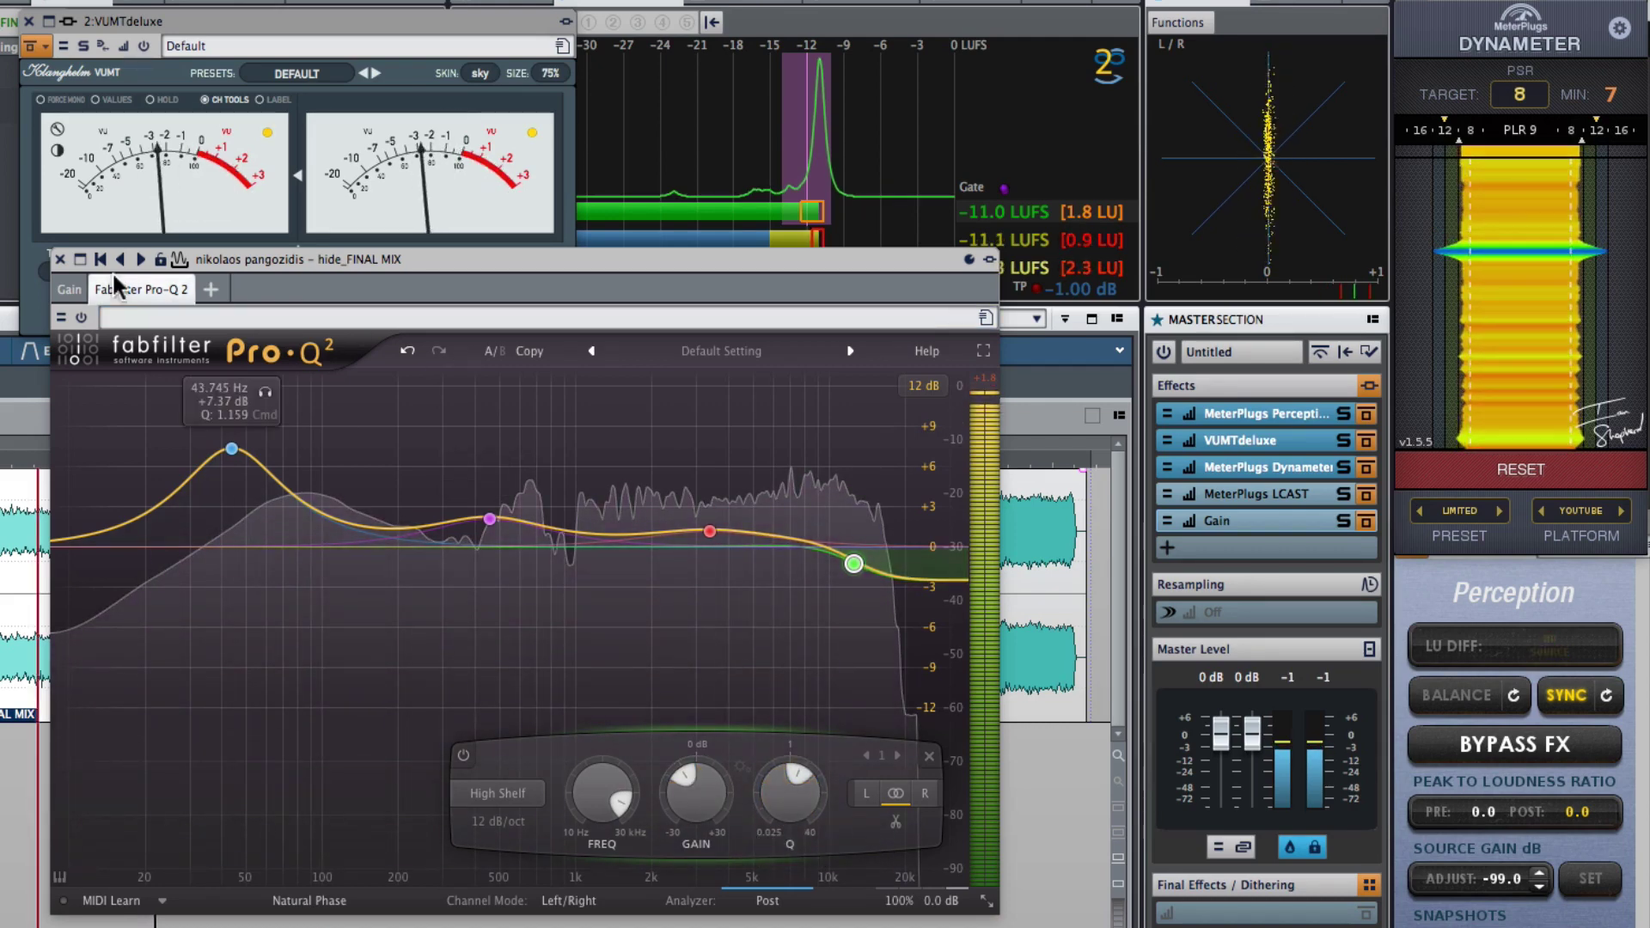
- Close the first clip's effects window and compare playback of the second, first and third clips at full level
click(58, 258)
click(516, 453)
click(157, 460)
click(885, 458)
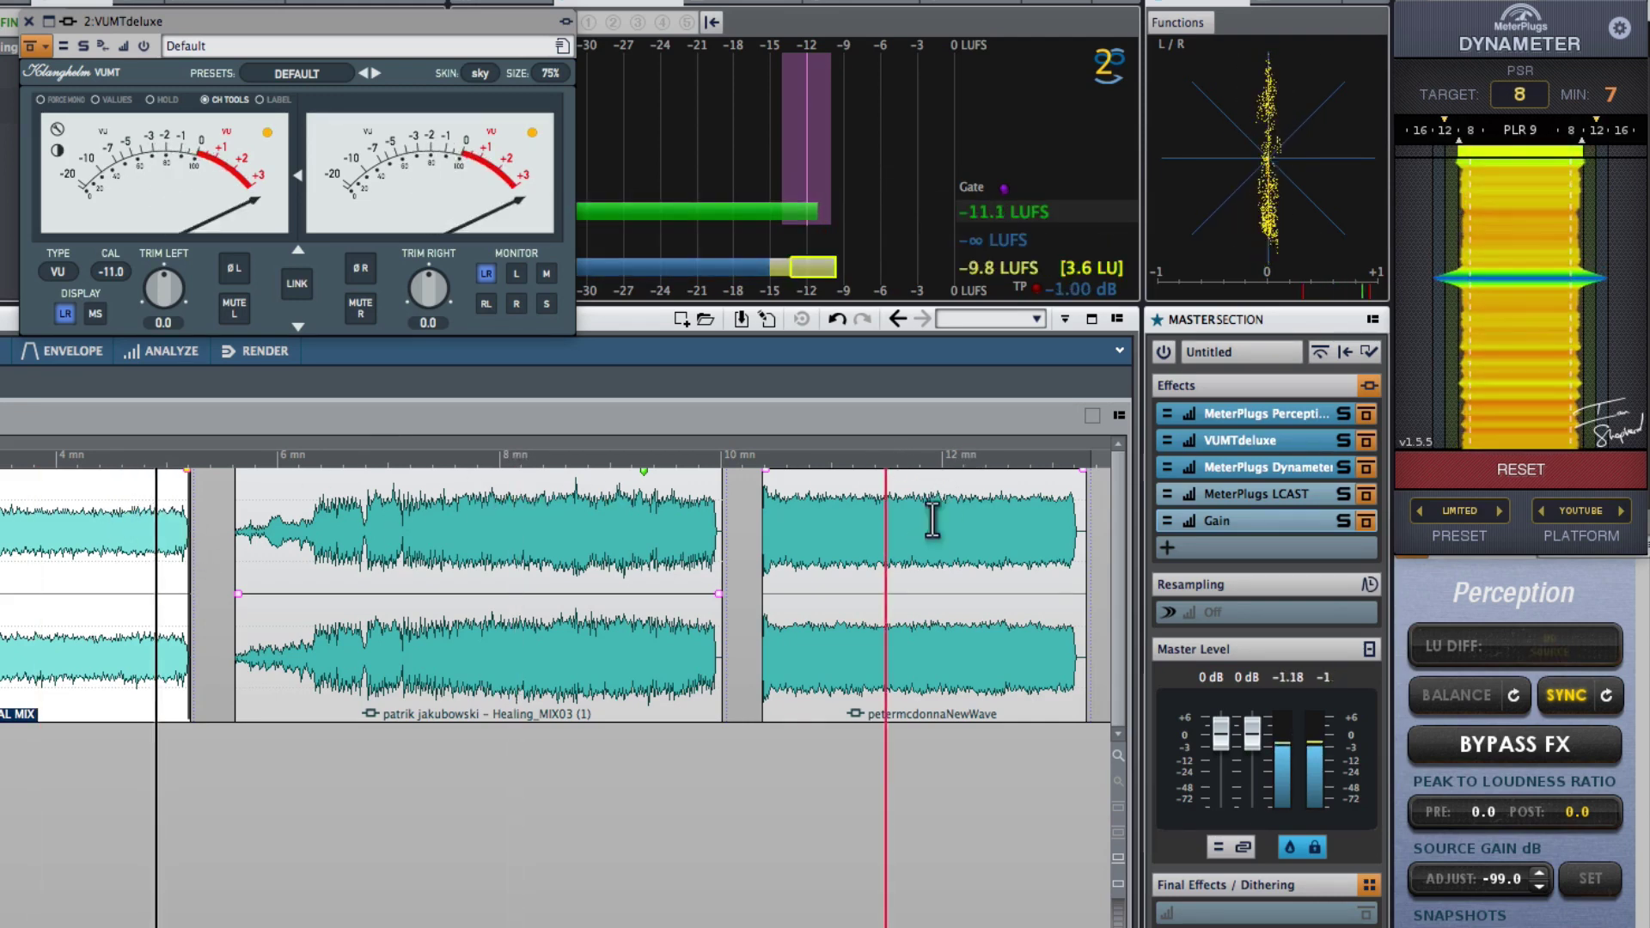
key(space)
key(space)
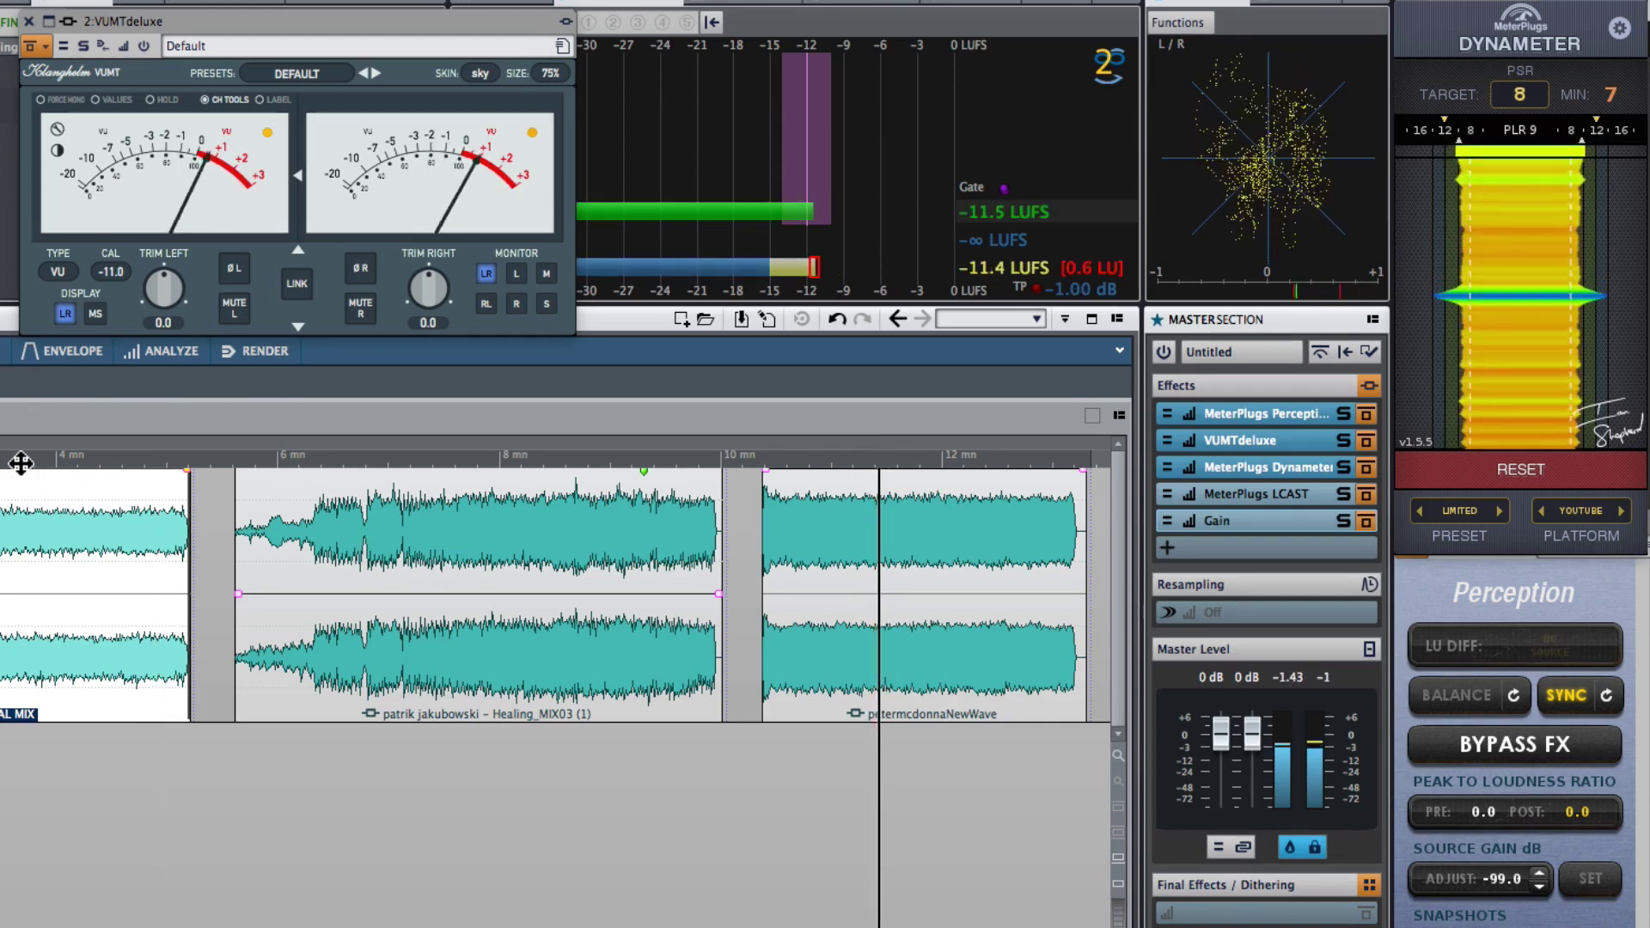
- Add a bell to the first clip's Pro-Q 2 at 1602 Hz, +0.70 dB and Q 0.796, and compare it bypassed and active
click(26, 644)
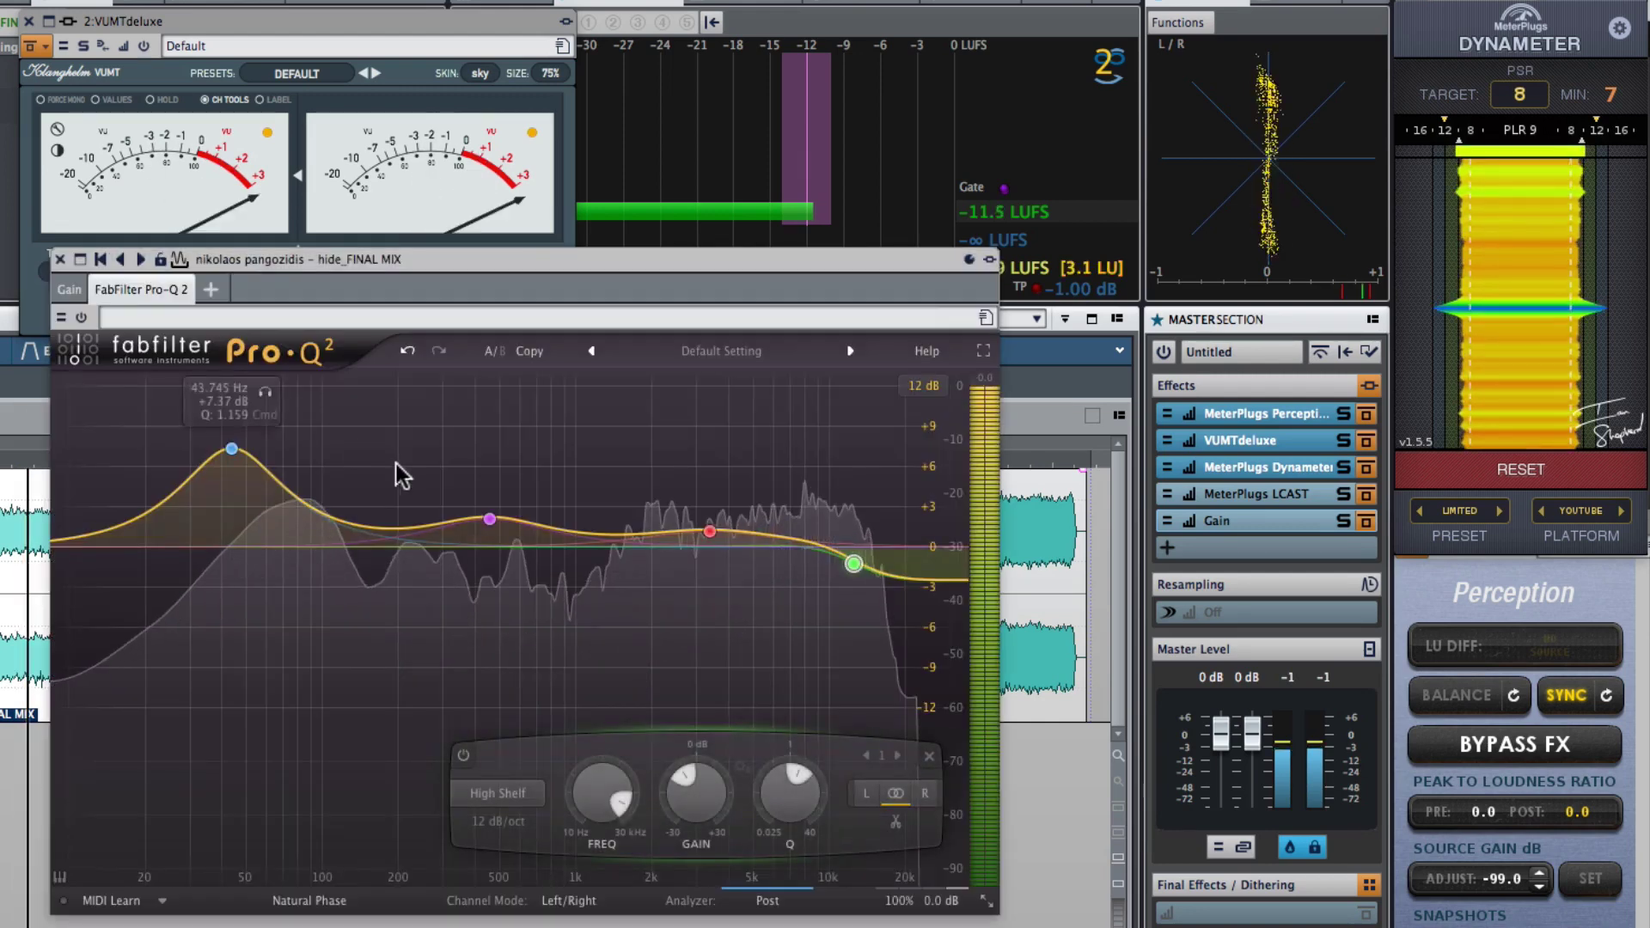
click(19, 714)
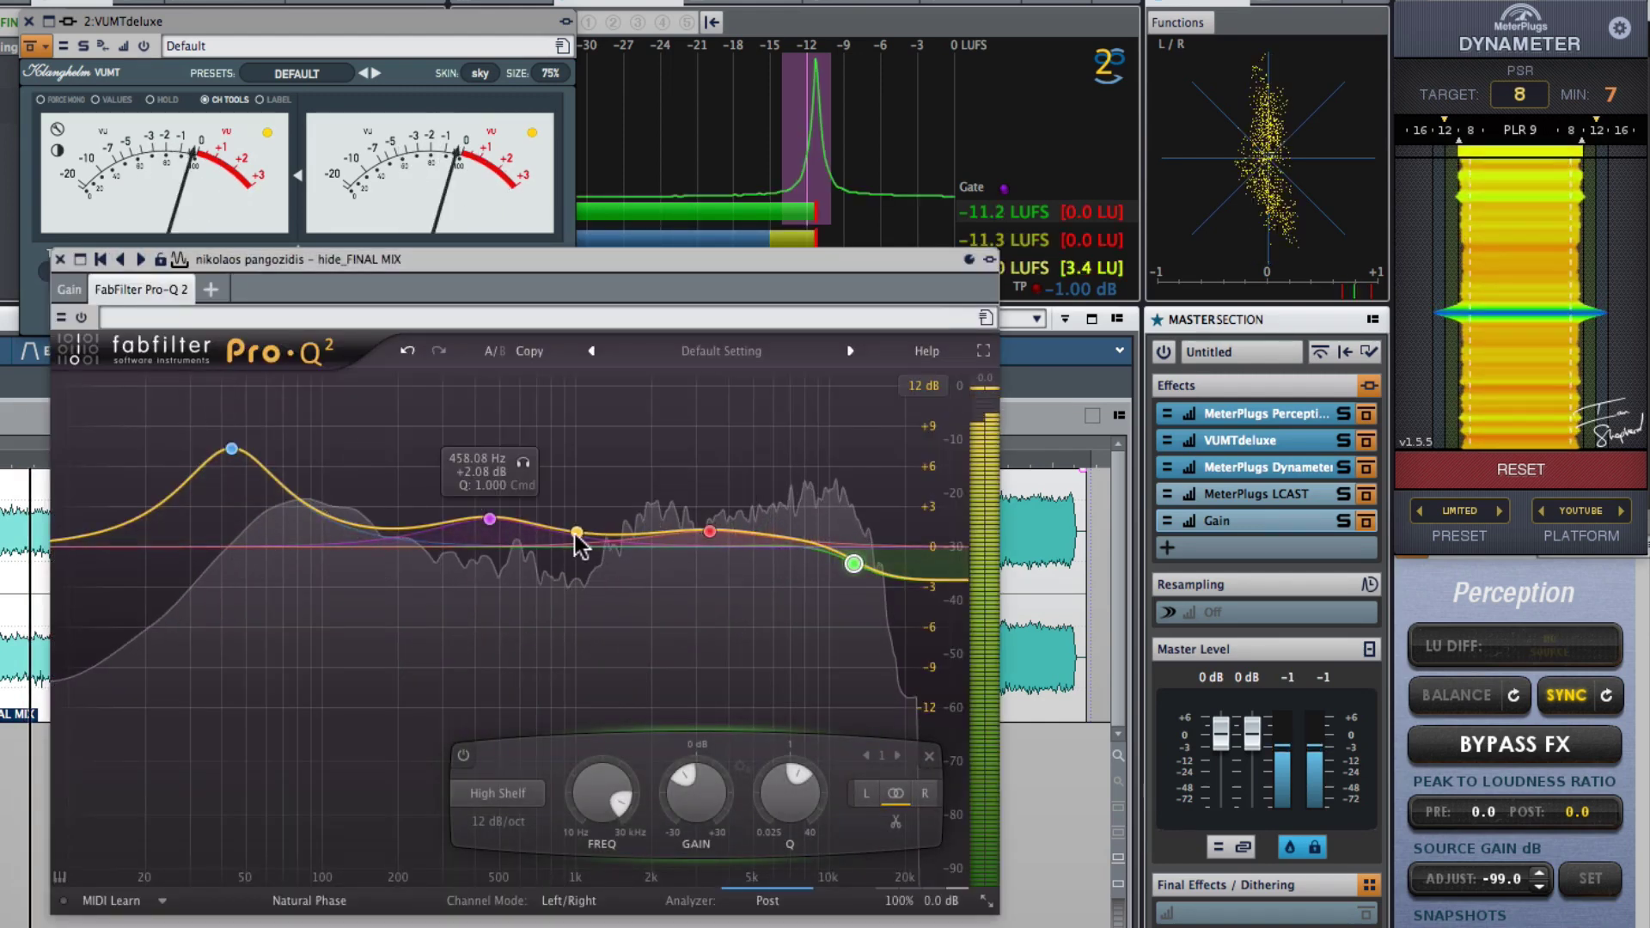
drag(581, 531, 628, 504)
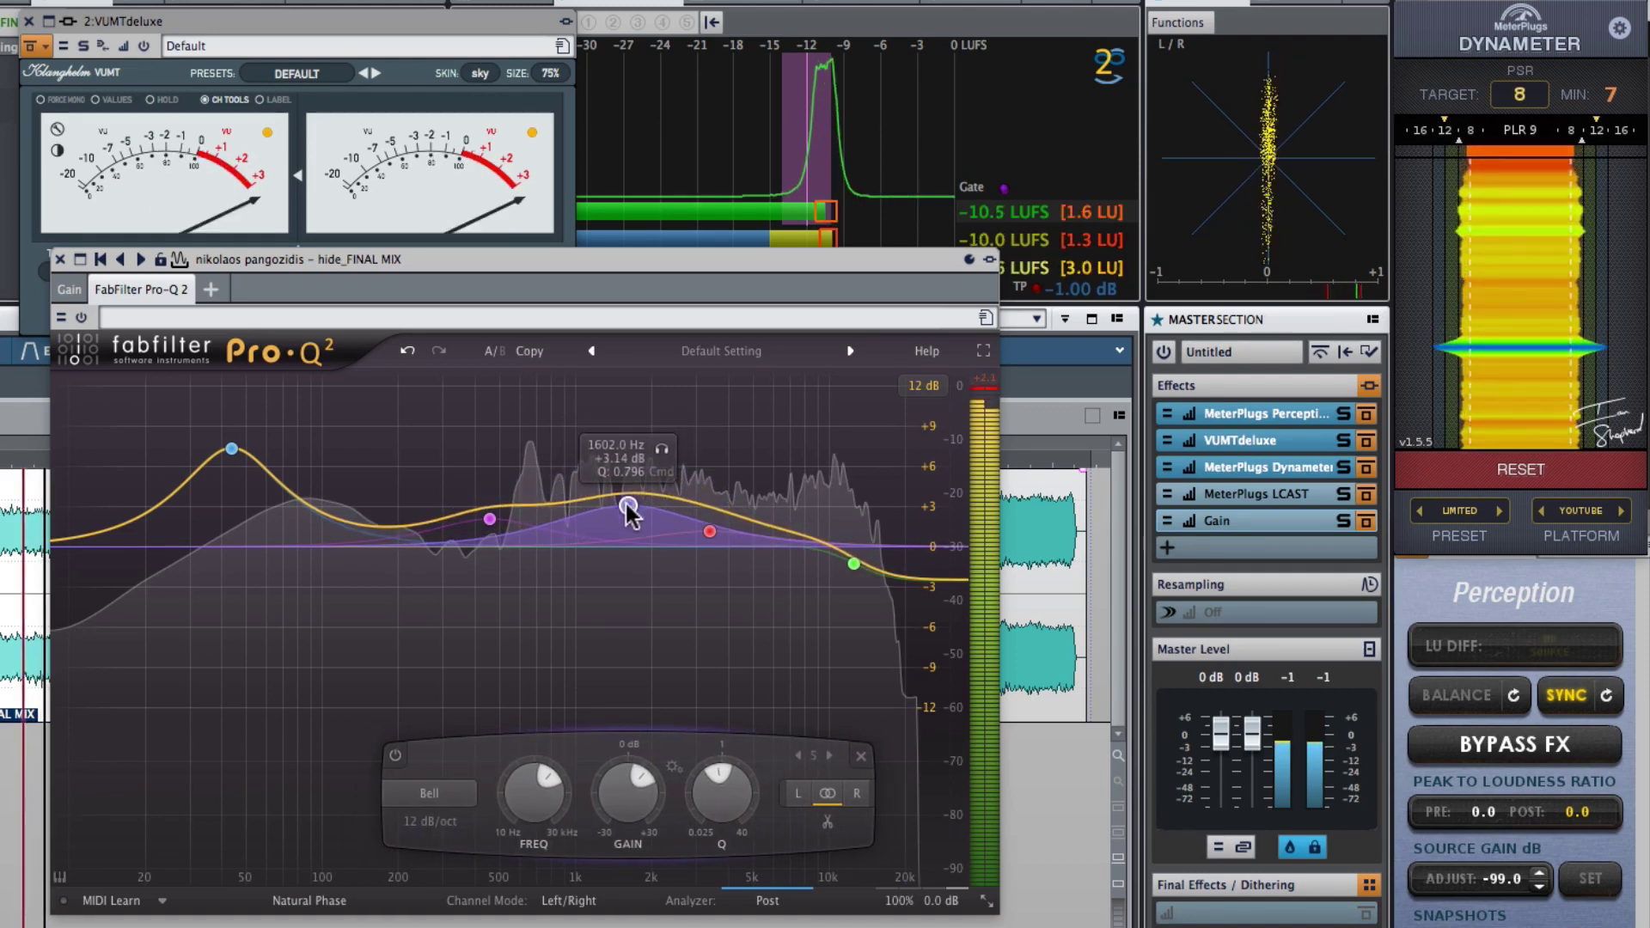
drag(627, 804, 637, 868)
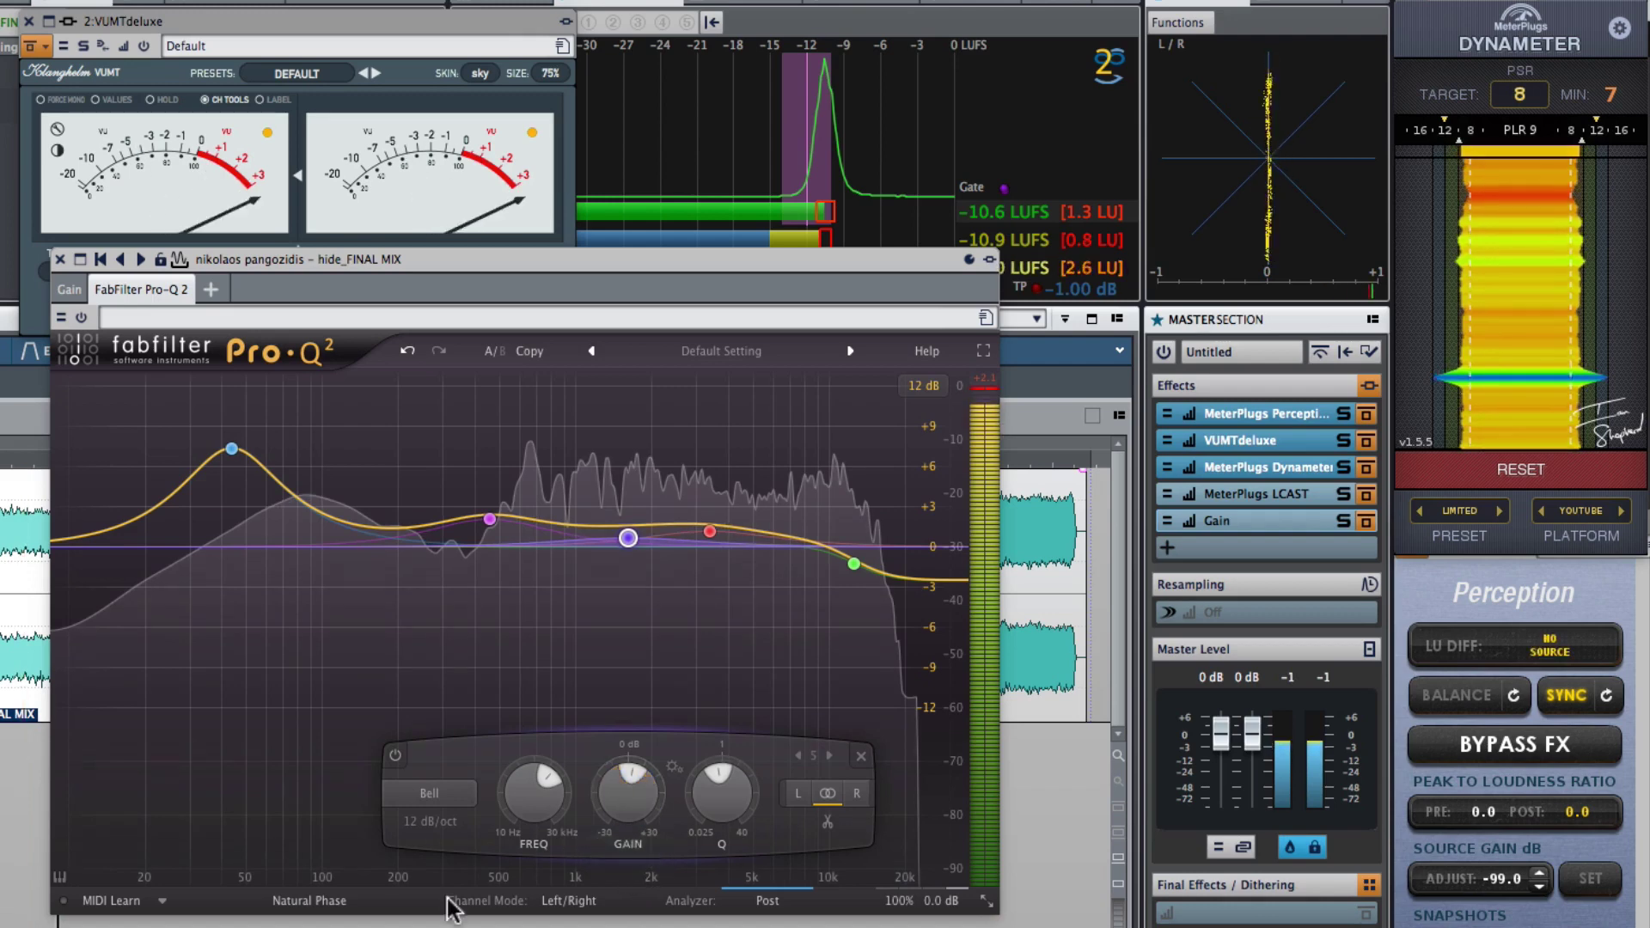
click(395, 756)
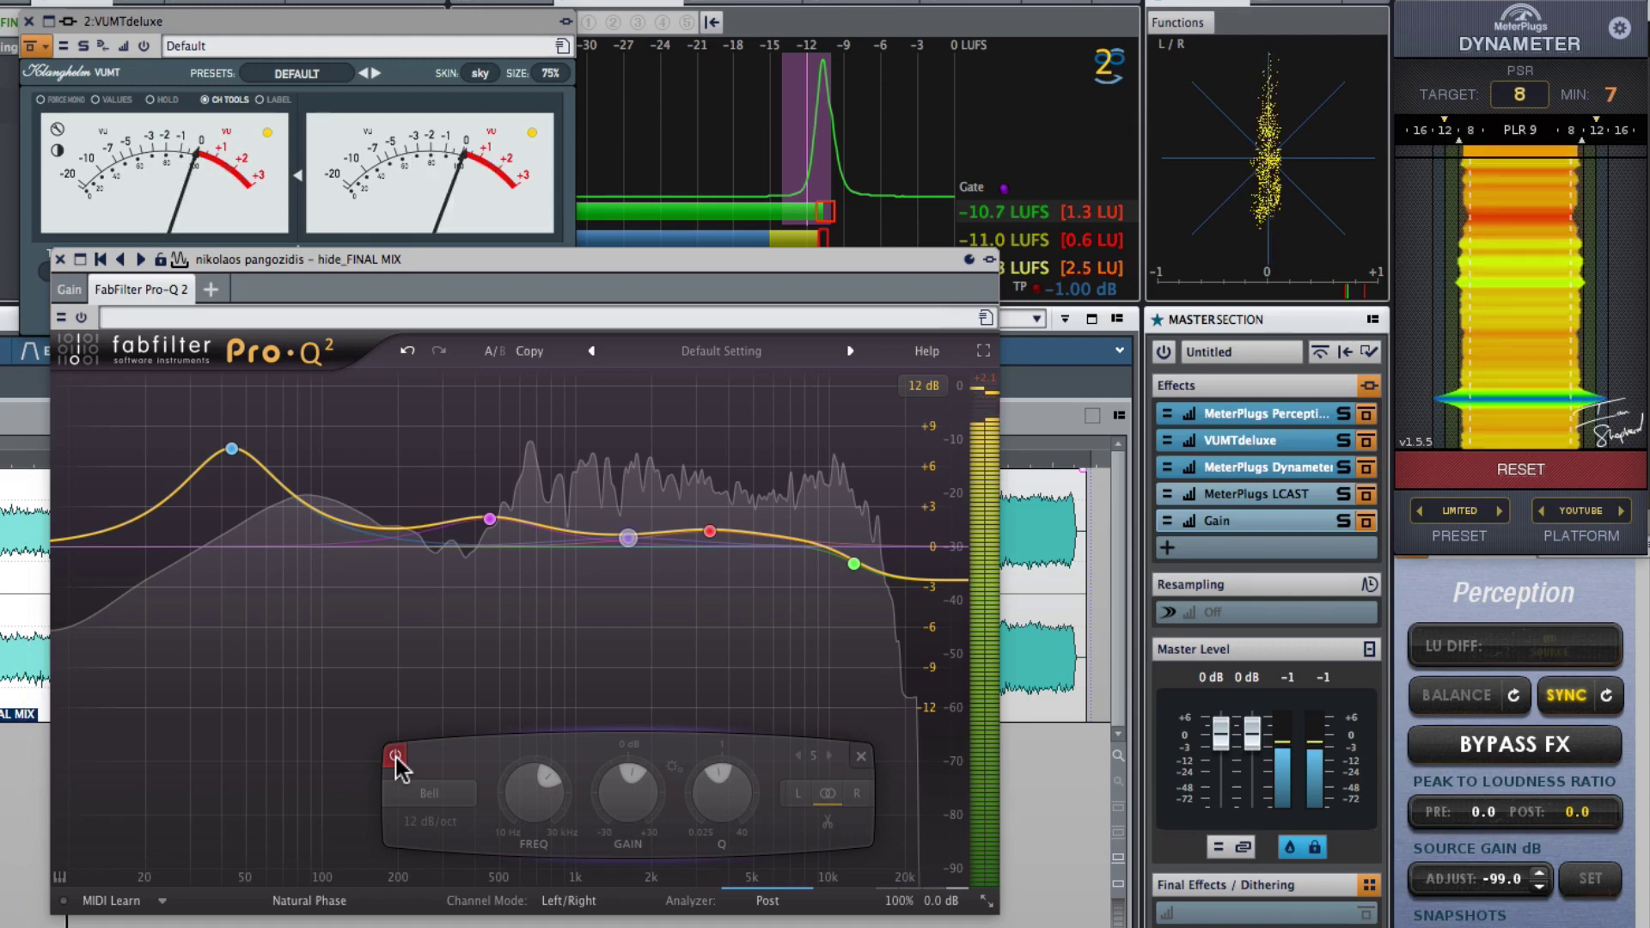
click(395, 756)
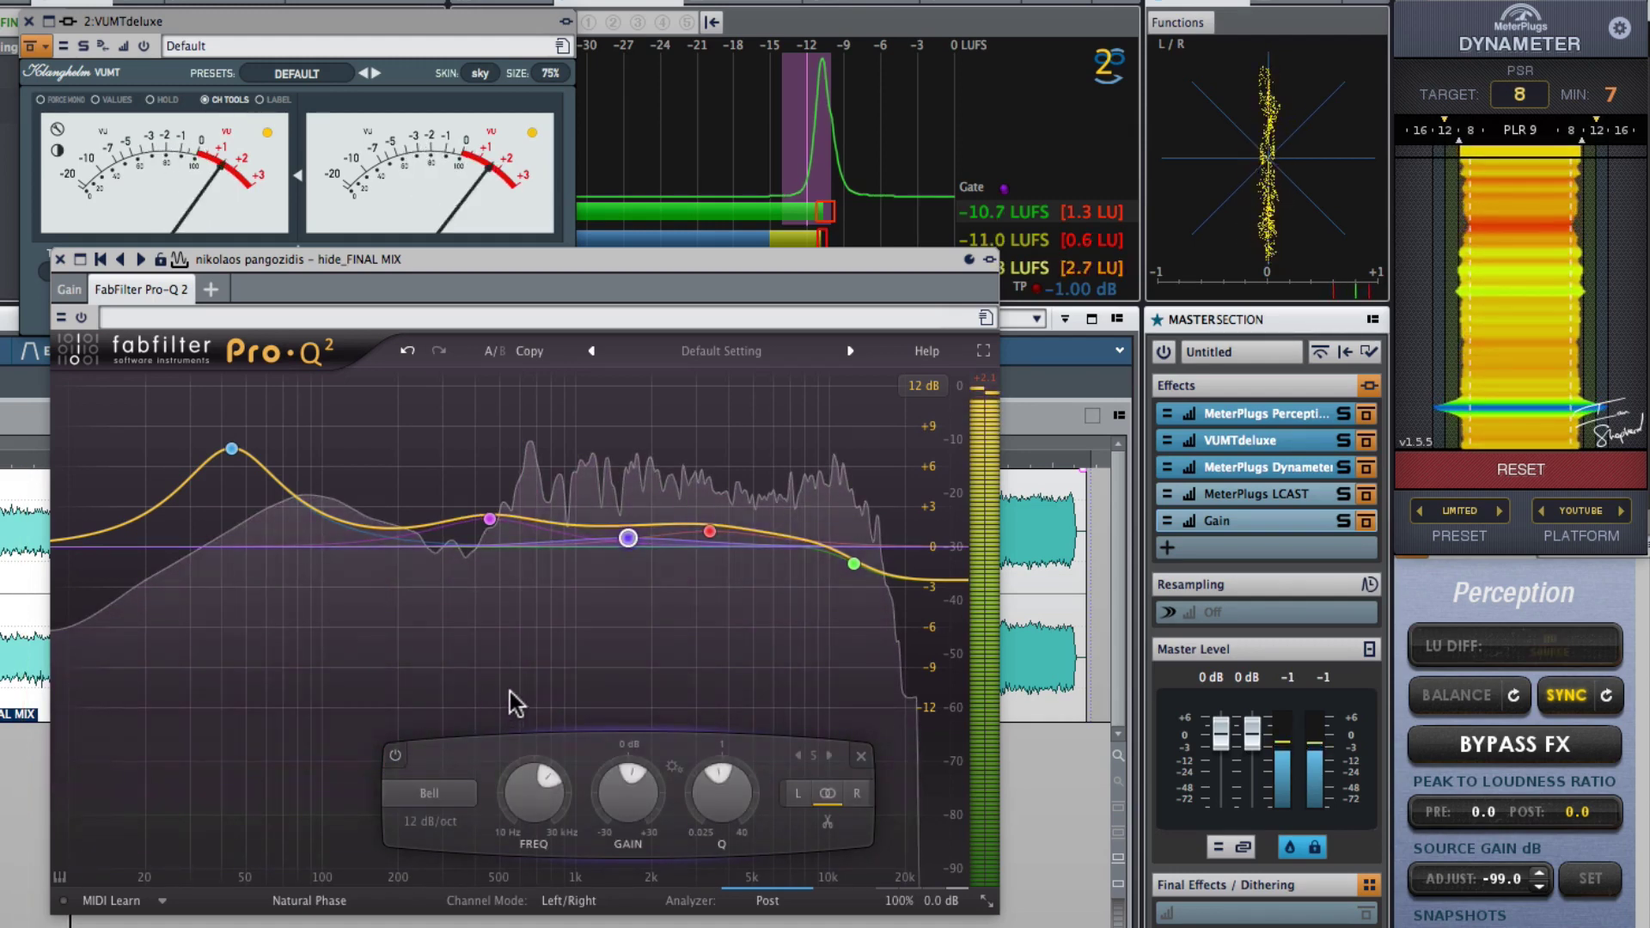
- Close the first clip's EQ and compare playback of the second clip with two passages of the third clip
click(59, 259)
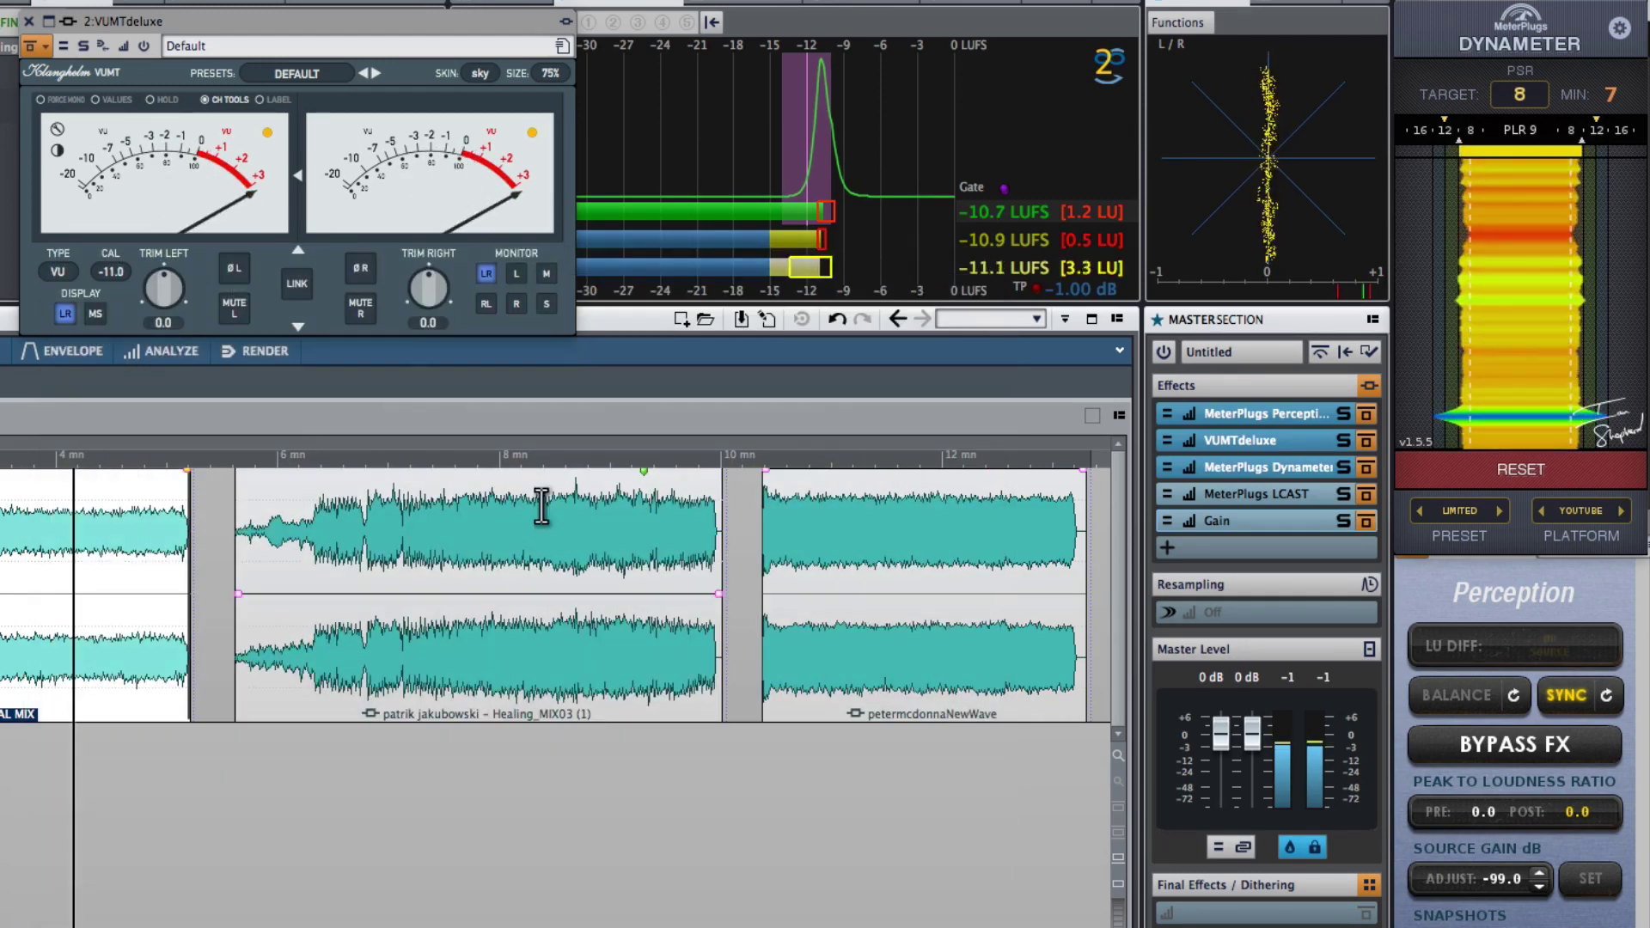
click(469, 461)
key(space)
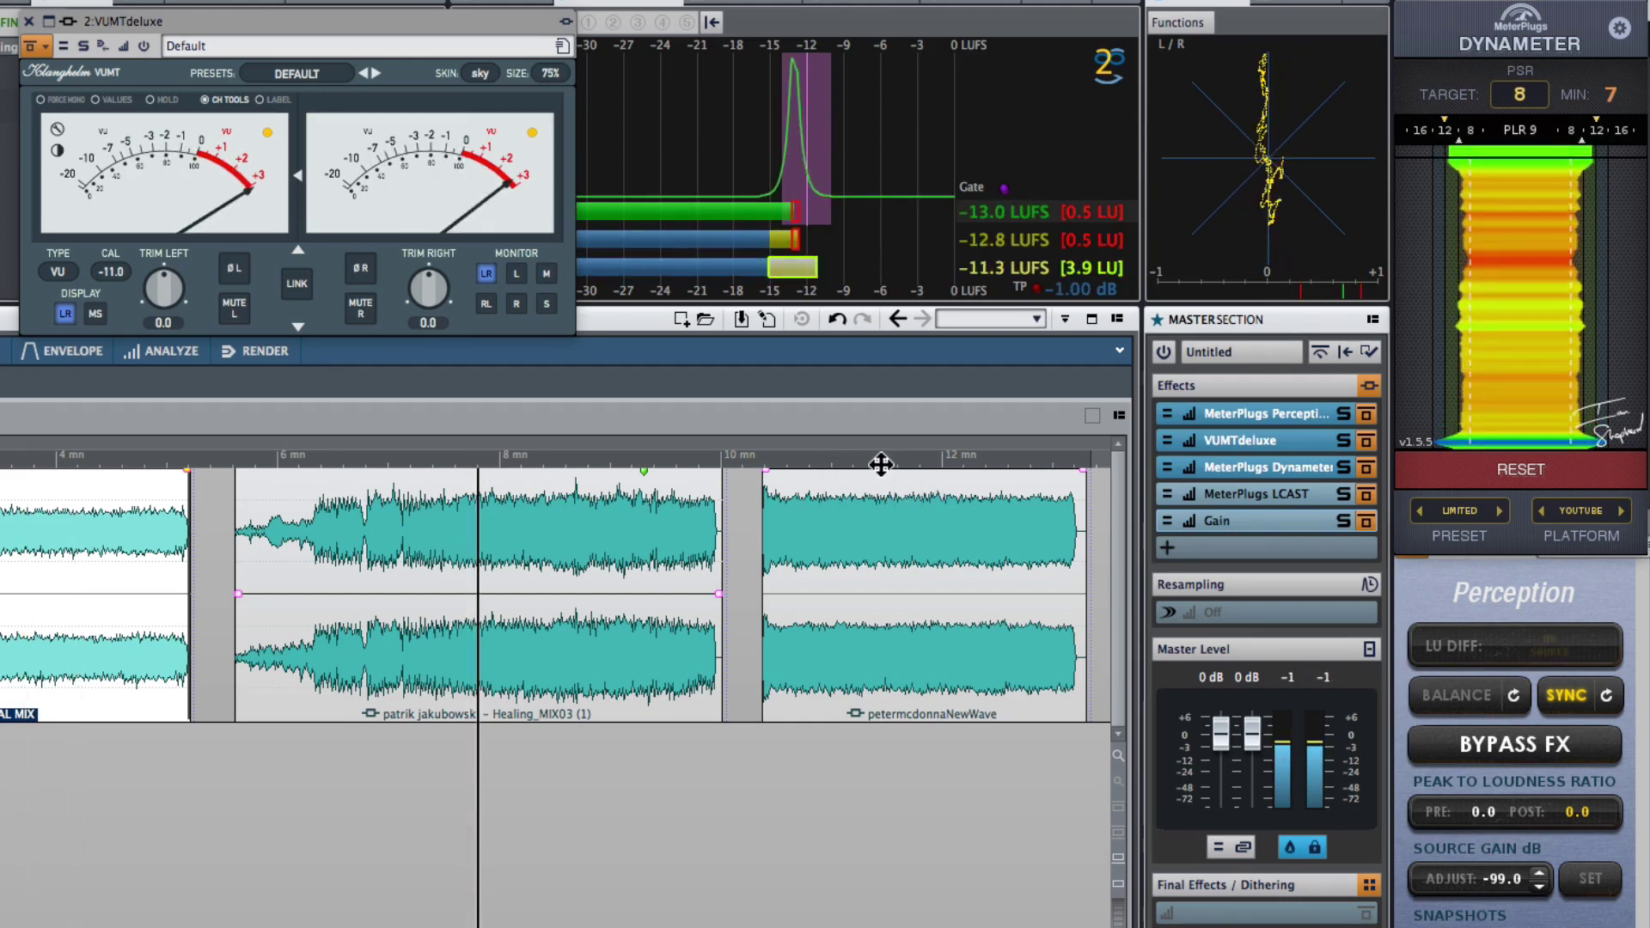
click(908, 461)
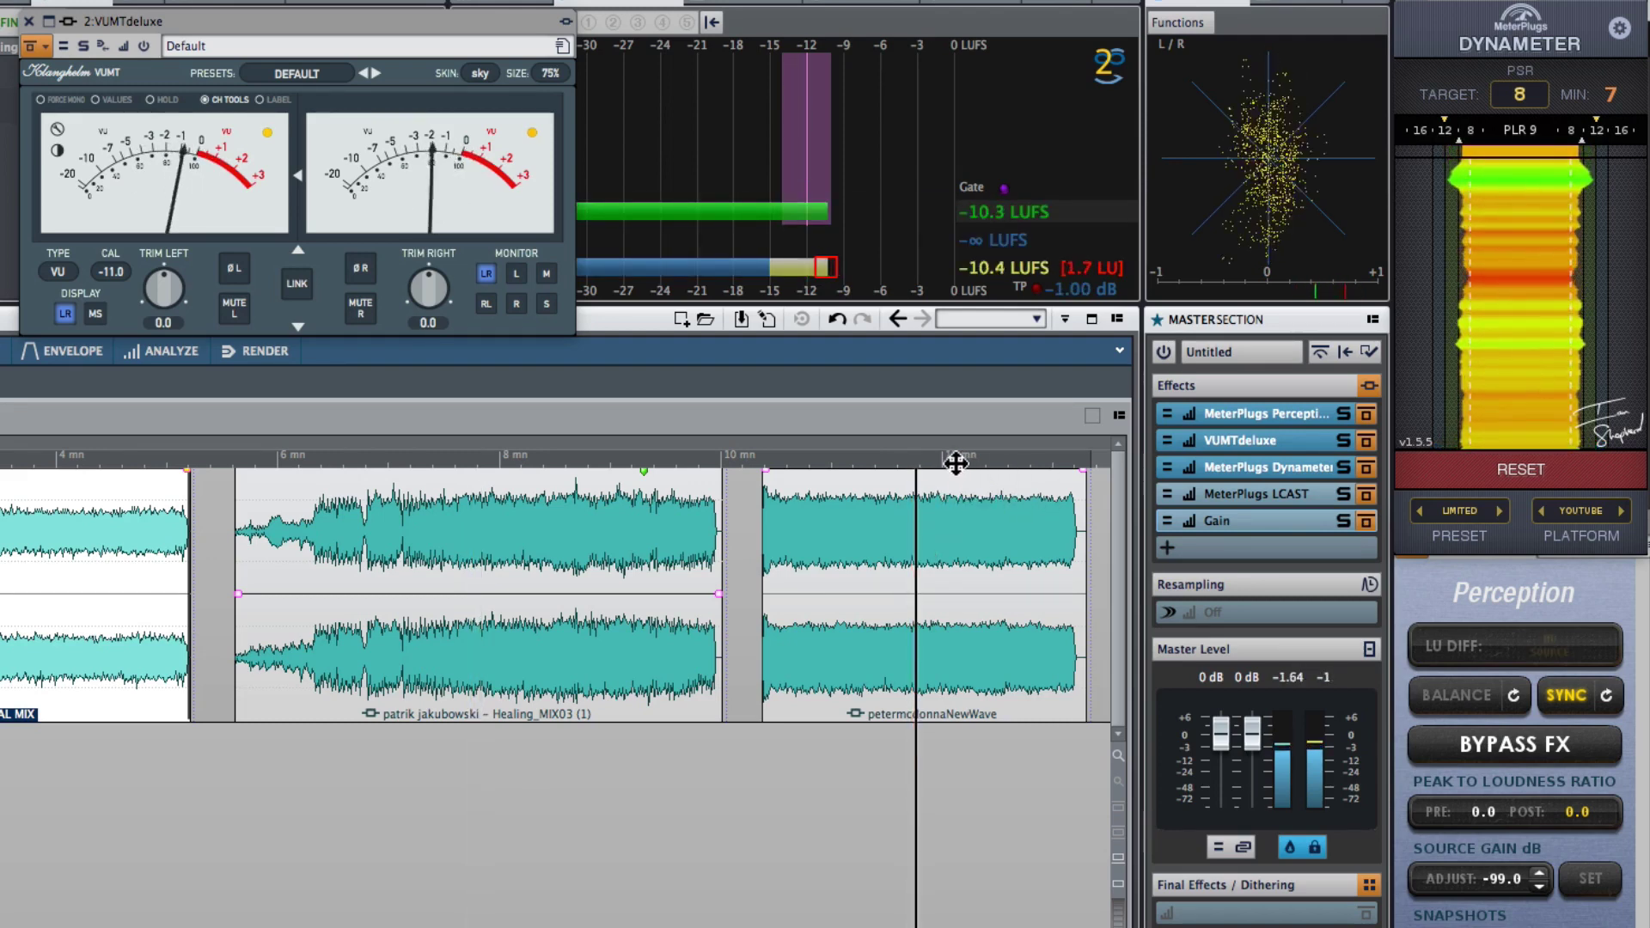
click(949, 464)
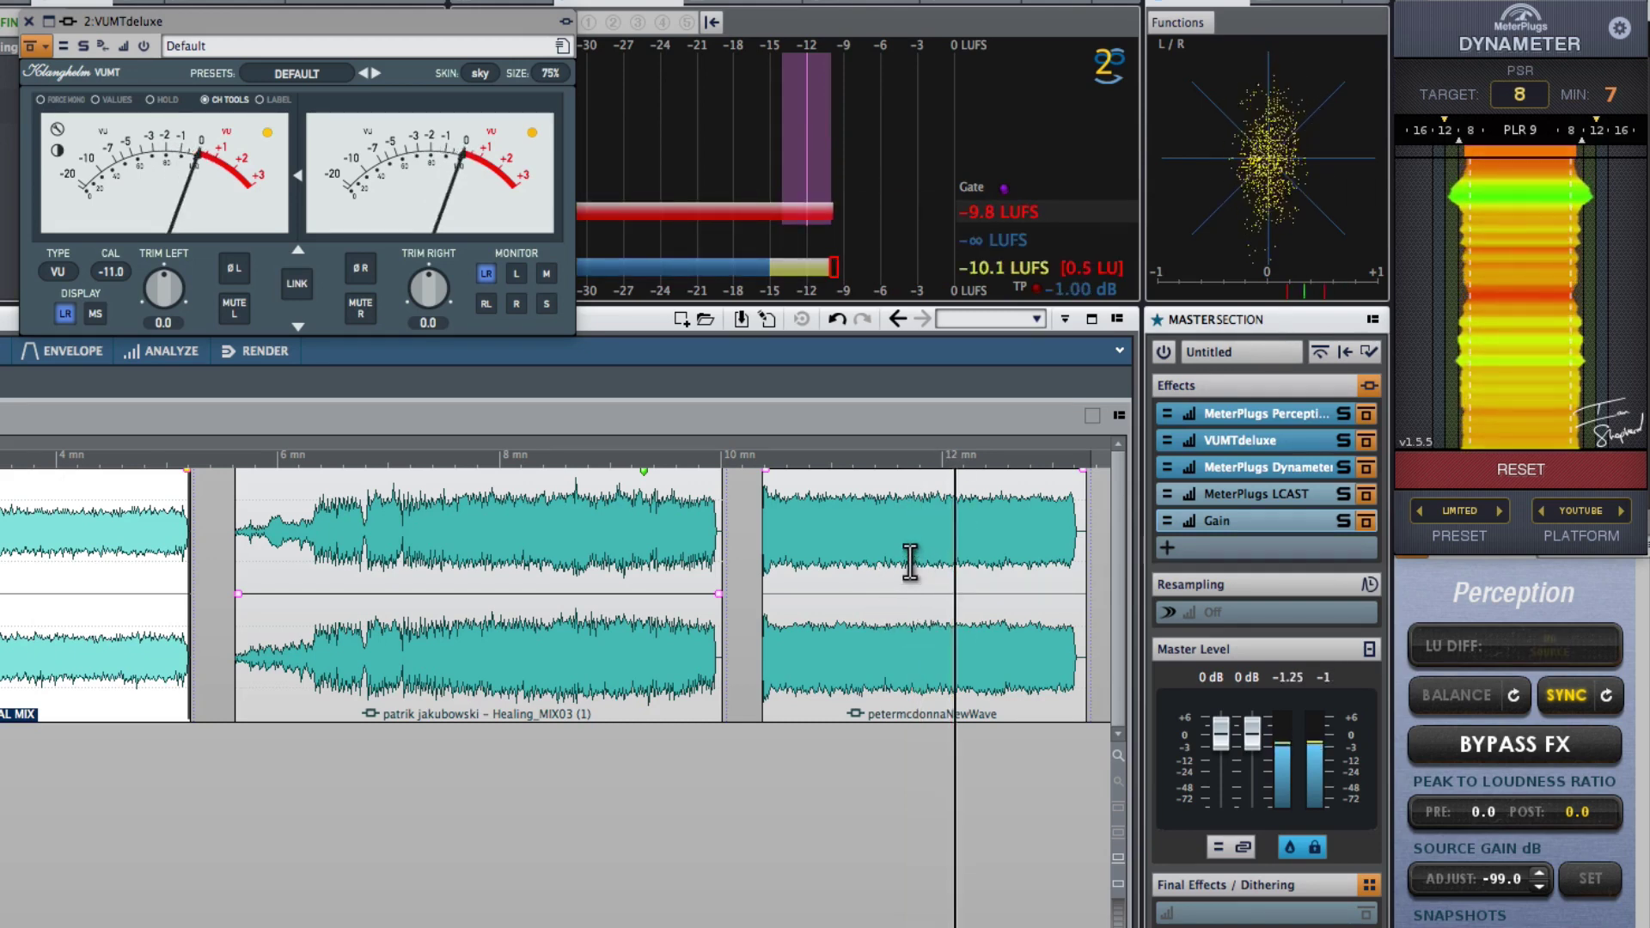
- Open the third clip's Pro-Q 2 and audition the mix with its 2296.1 Hz bell bypassed
click(863, 683)
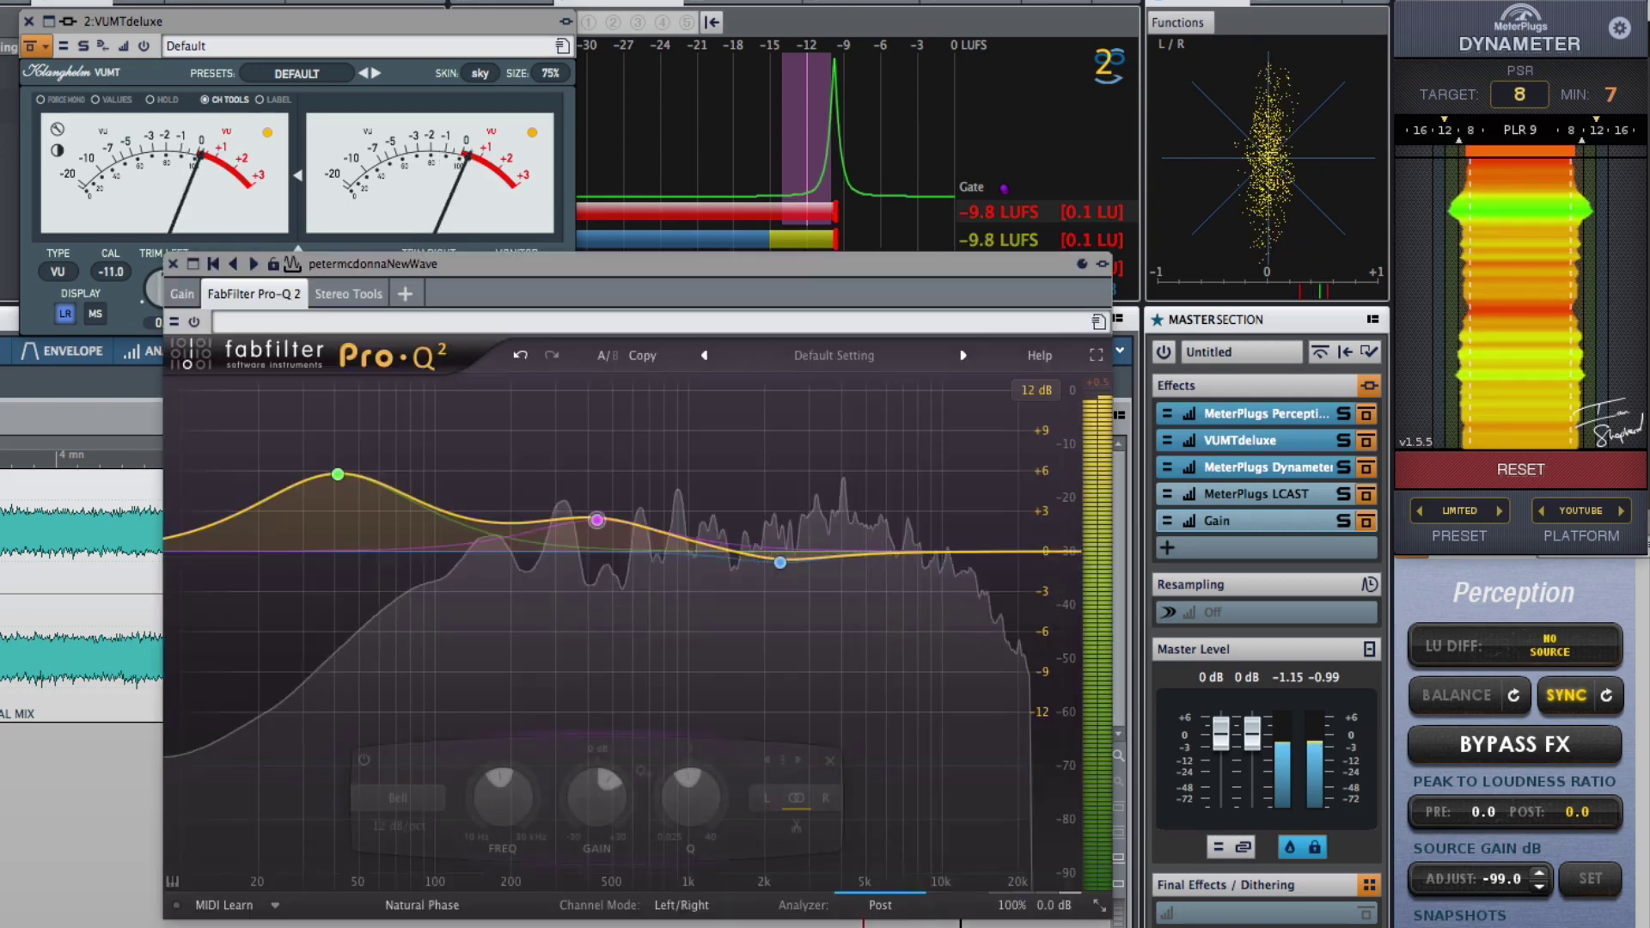
click(853, 714)
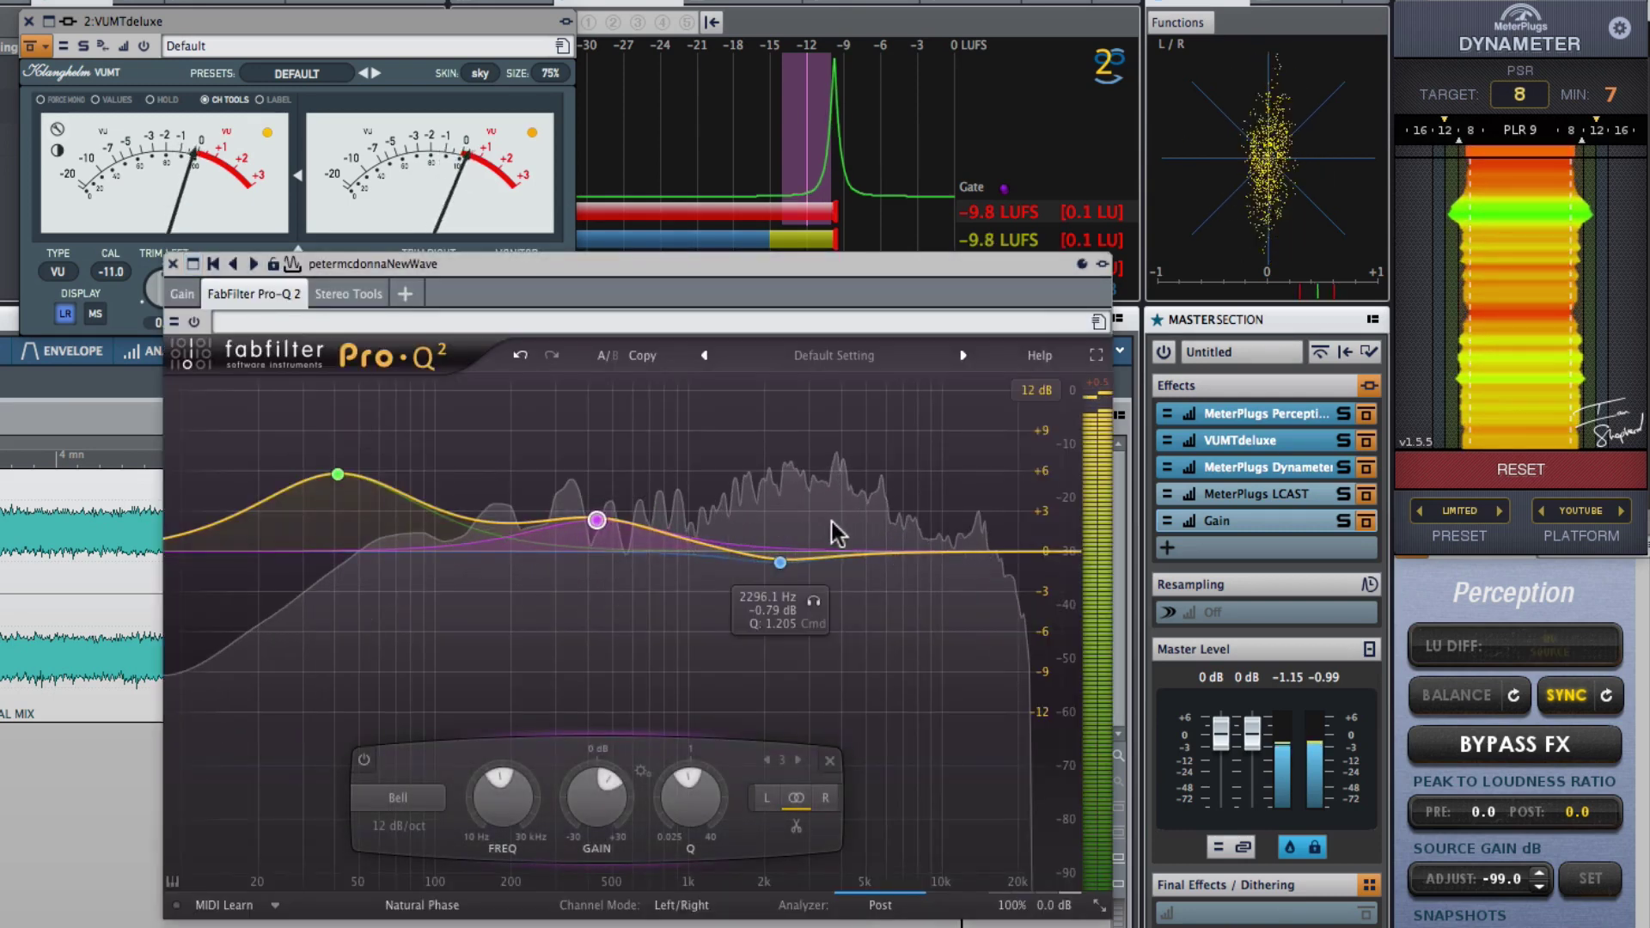
click(782, 561)
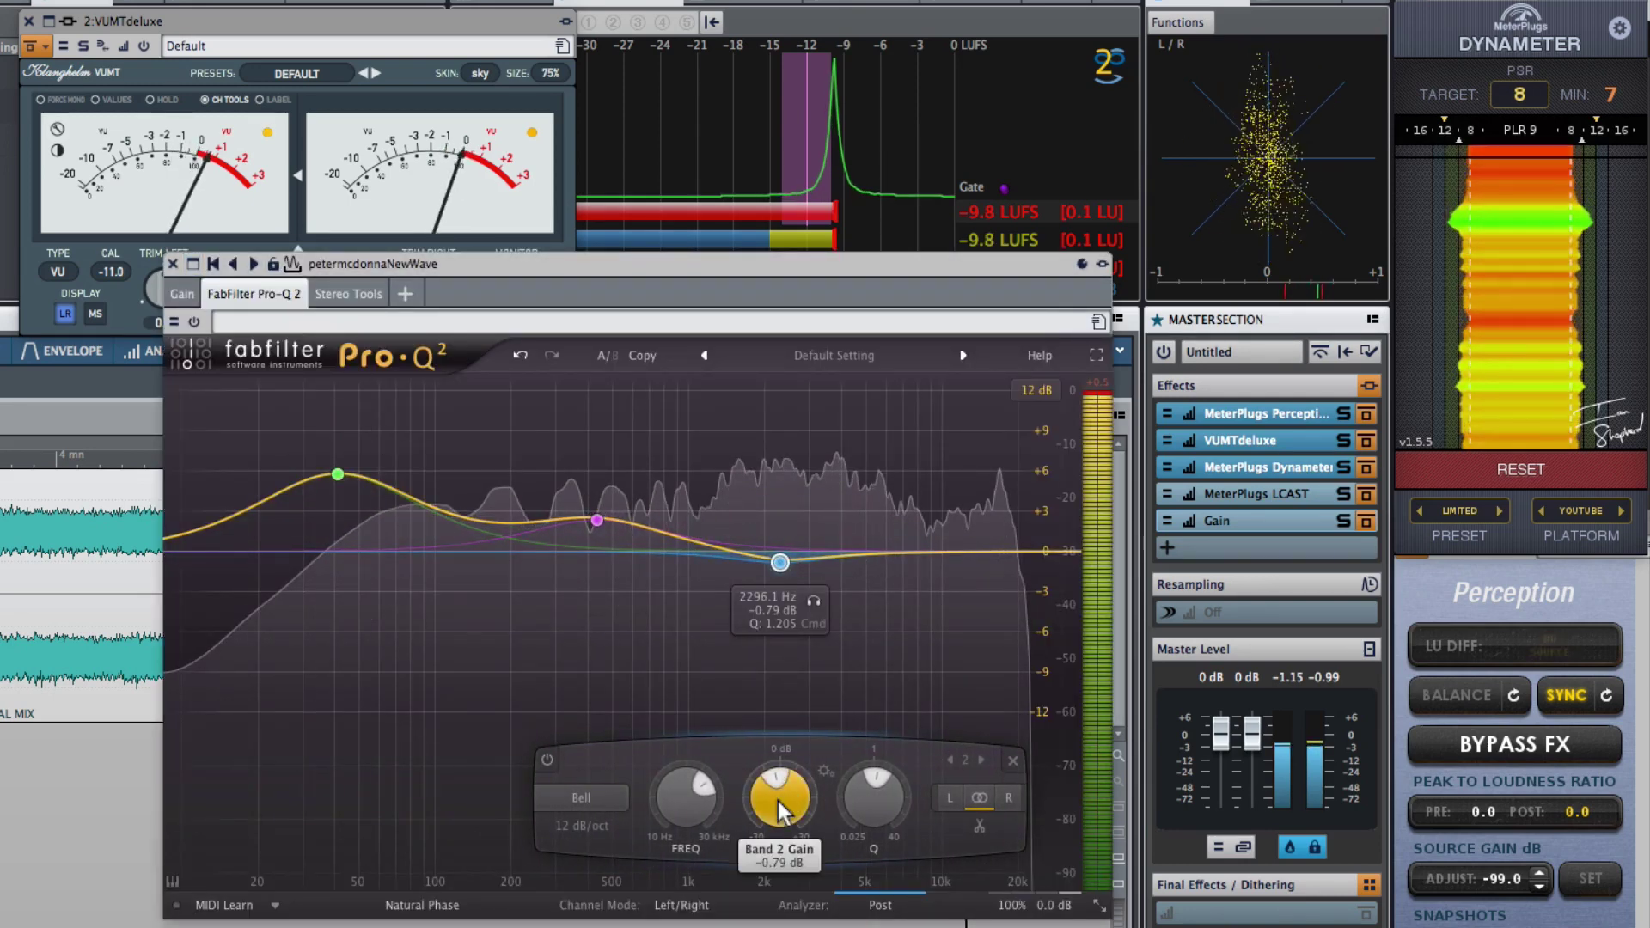
click(547, 761)
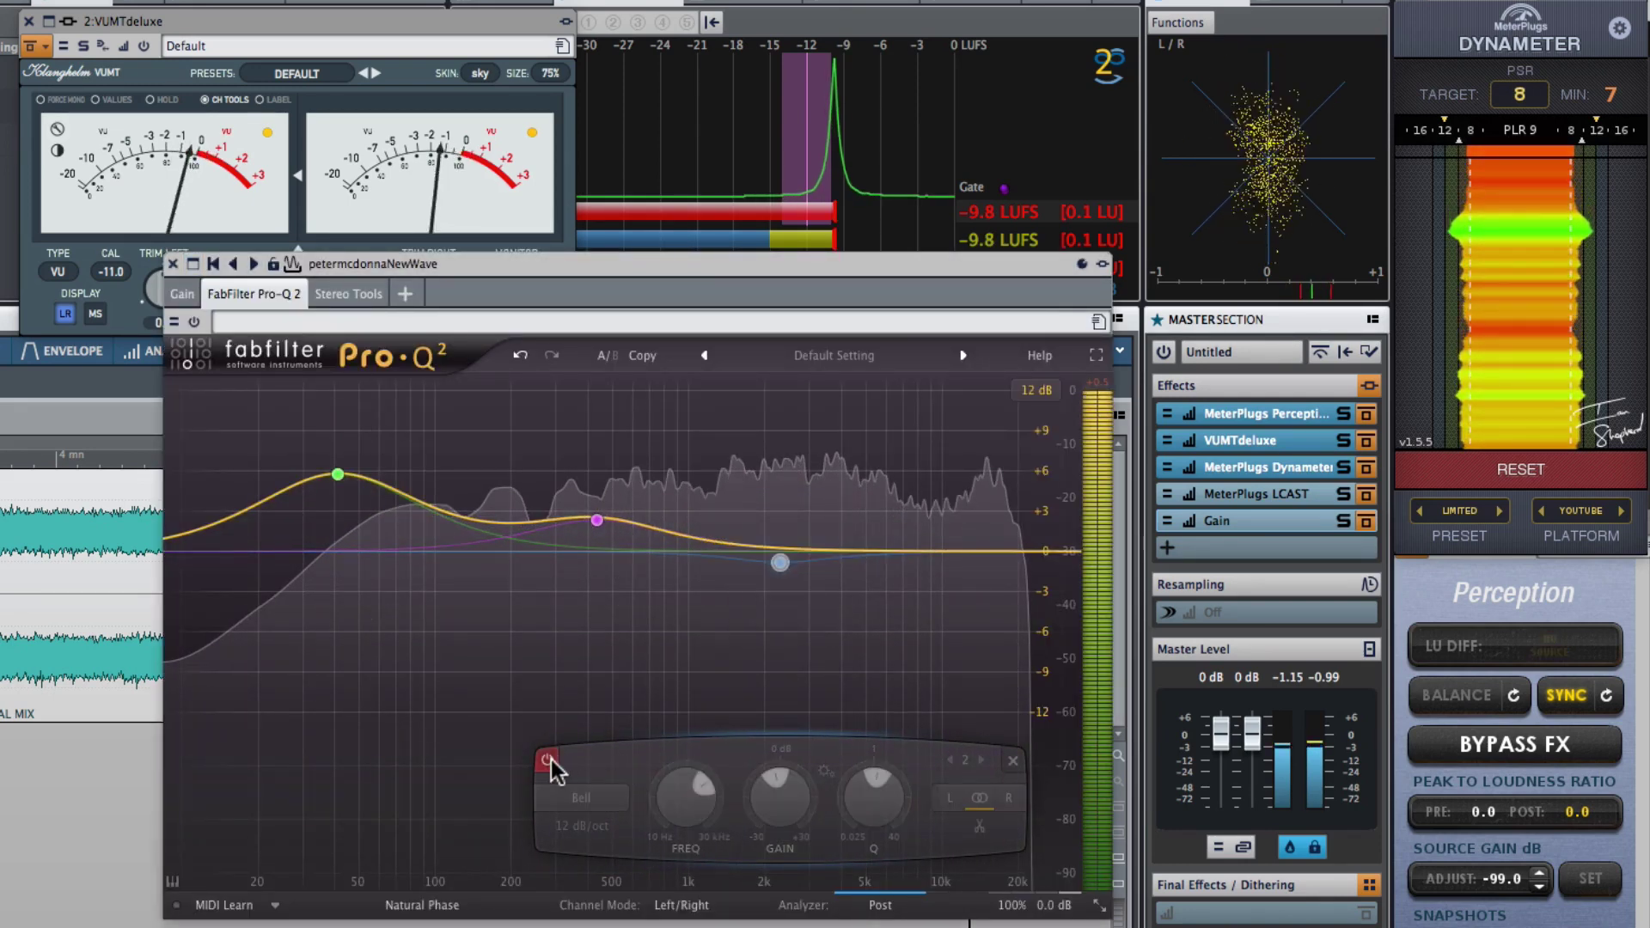
- Add a bell near 4.6 kHz to the third clip's EQ, trim its boost to about +0.7 dB, and close the effects window
drag(725, 551, 858, 526)
scroll(811, 484, down, 3)
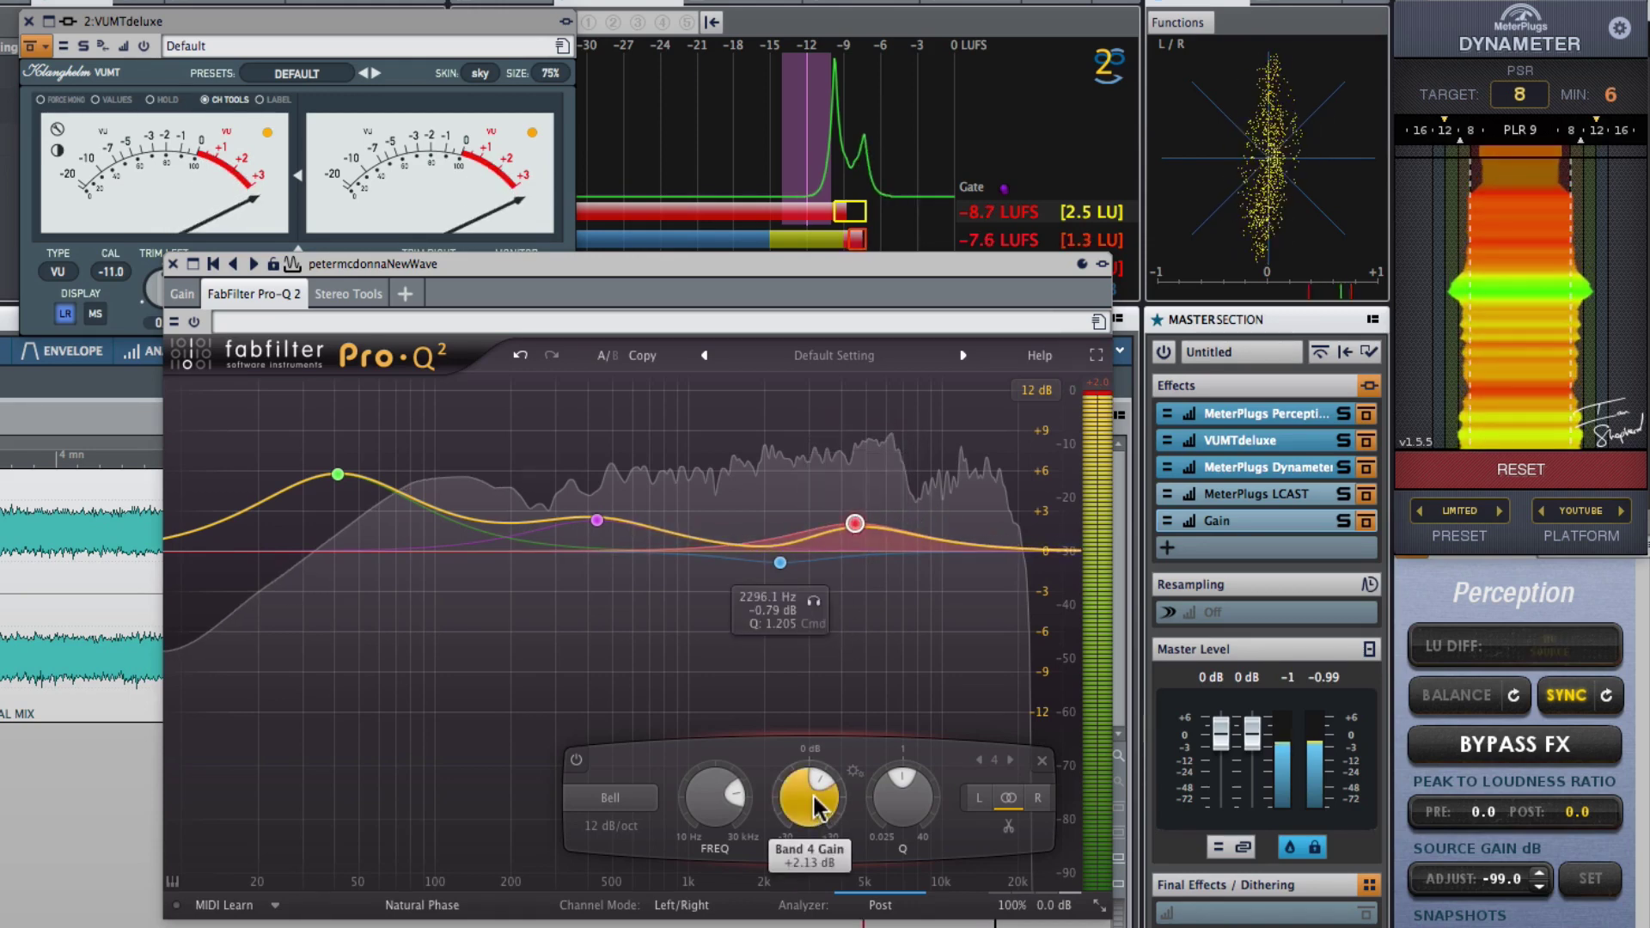
drag(804, 809, 811, 855)
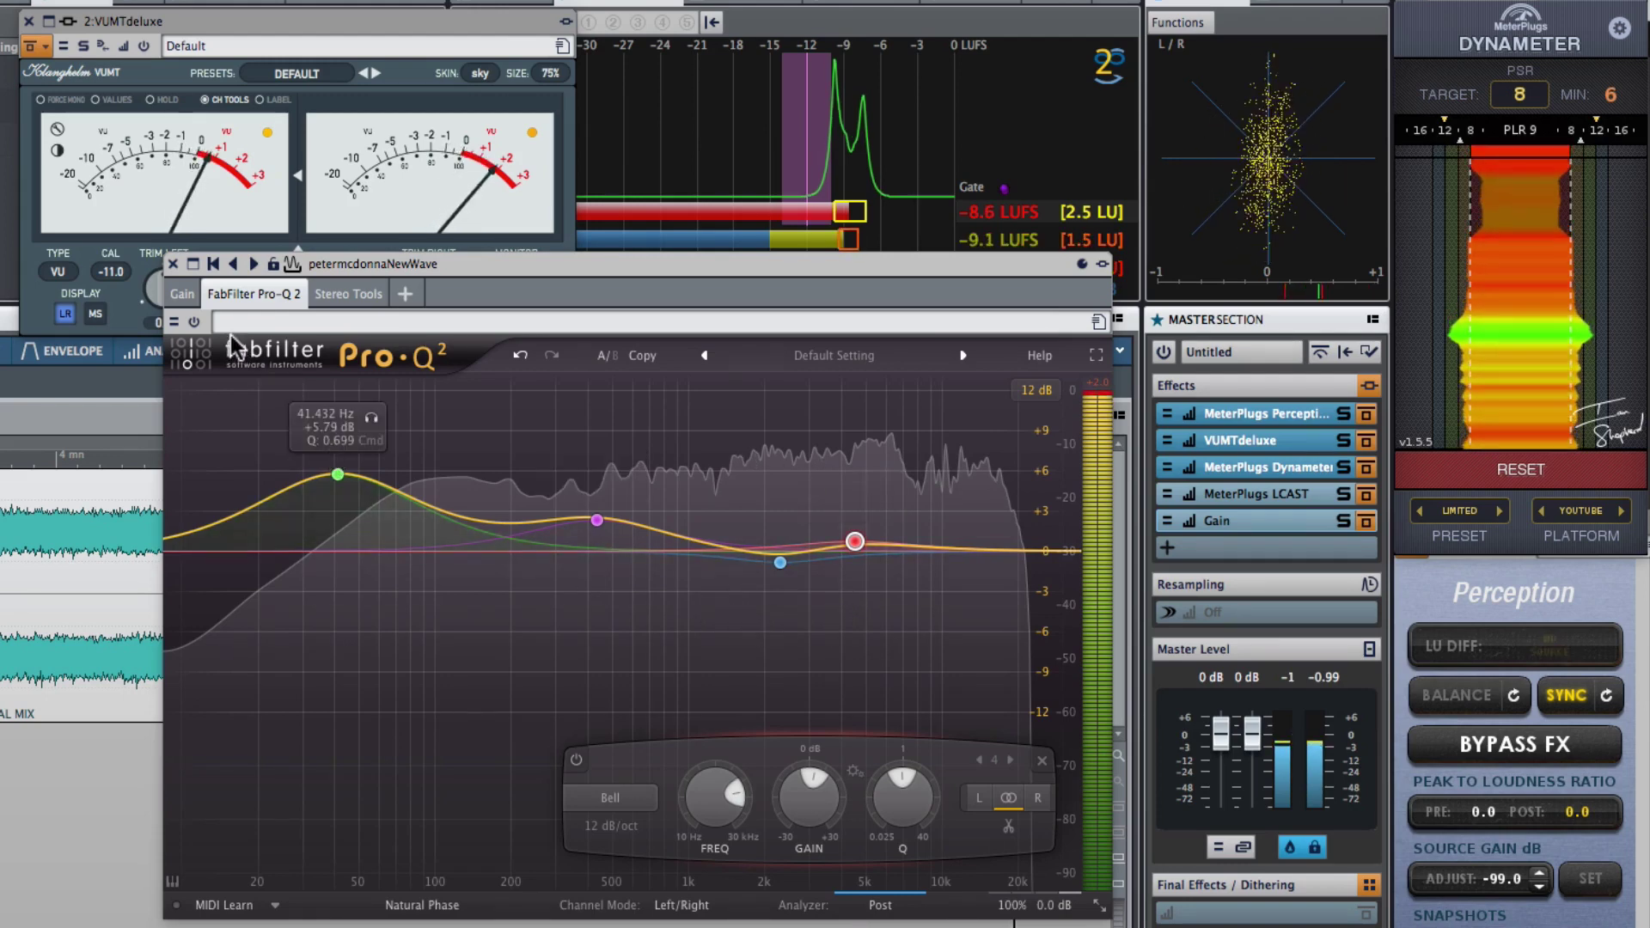
click(173, 263)
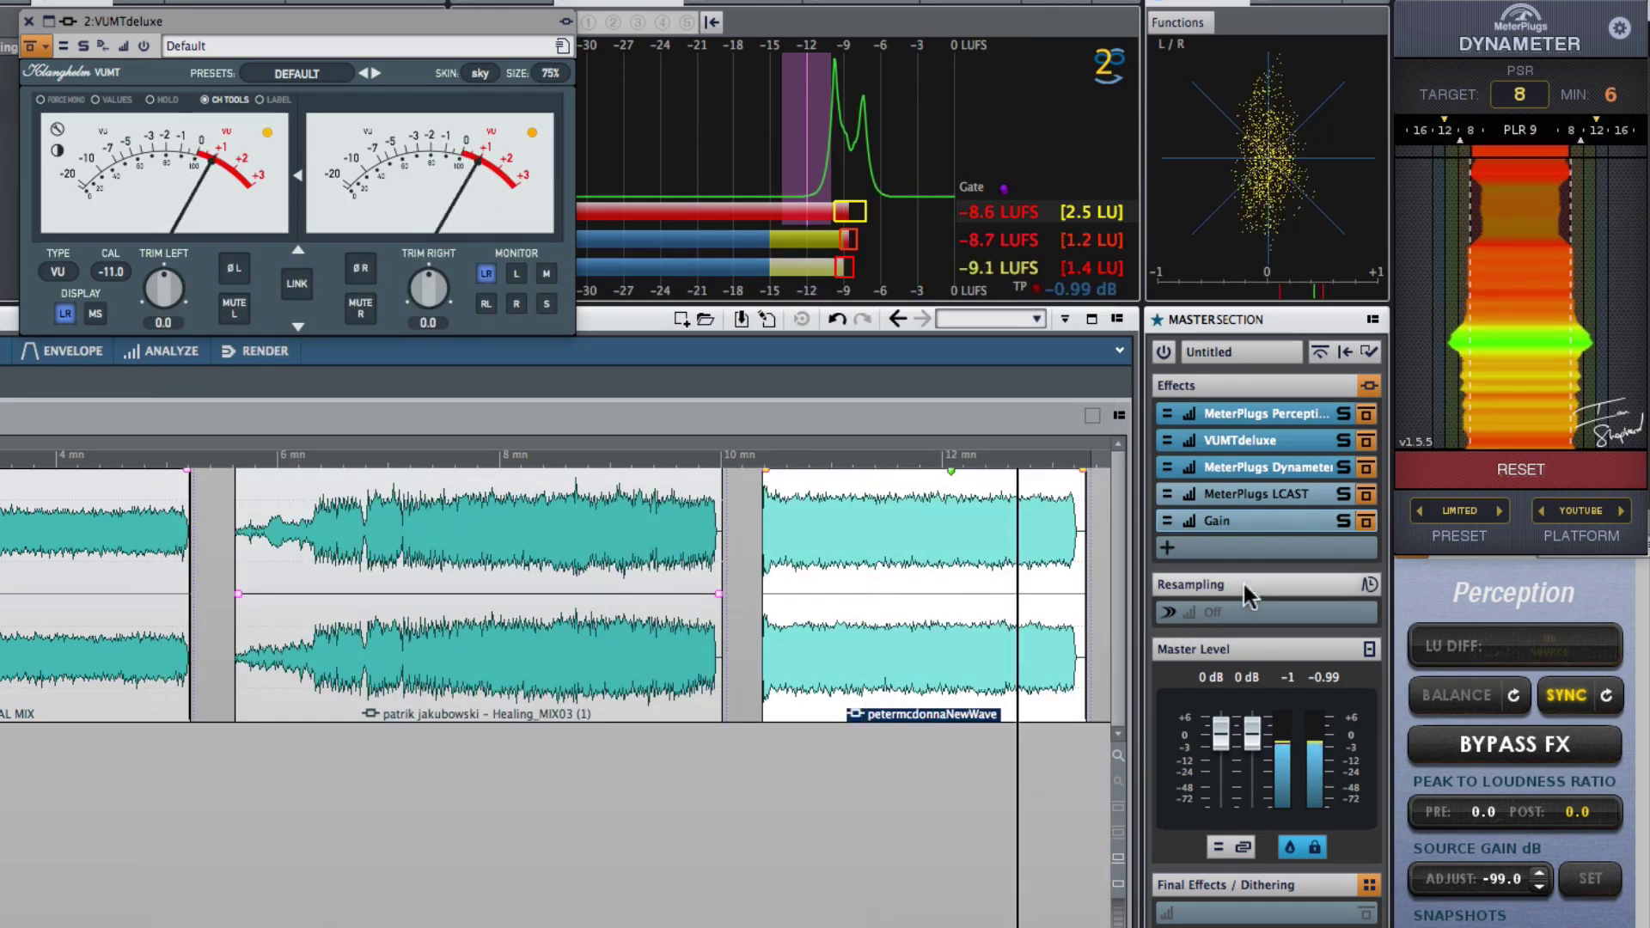
- Re-enable the master section's monitoring Gain and compare the third, second and first clips at the reduced level
click(1369, 523)
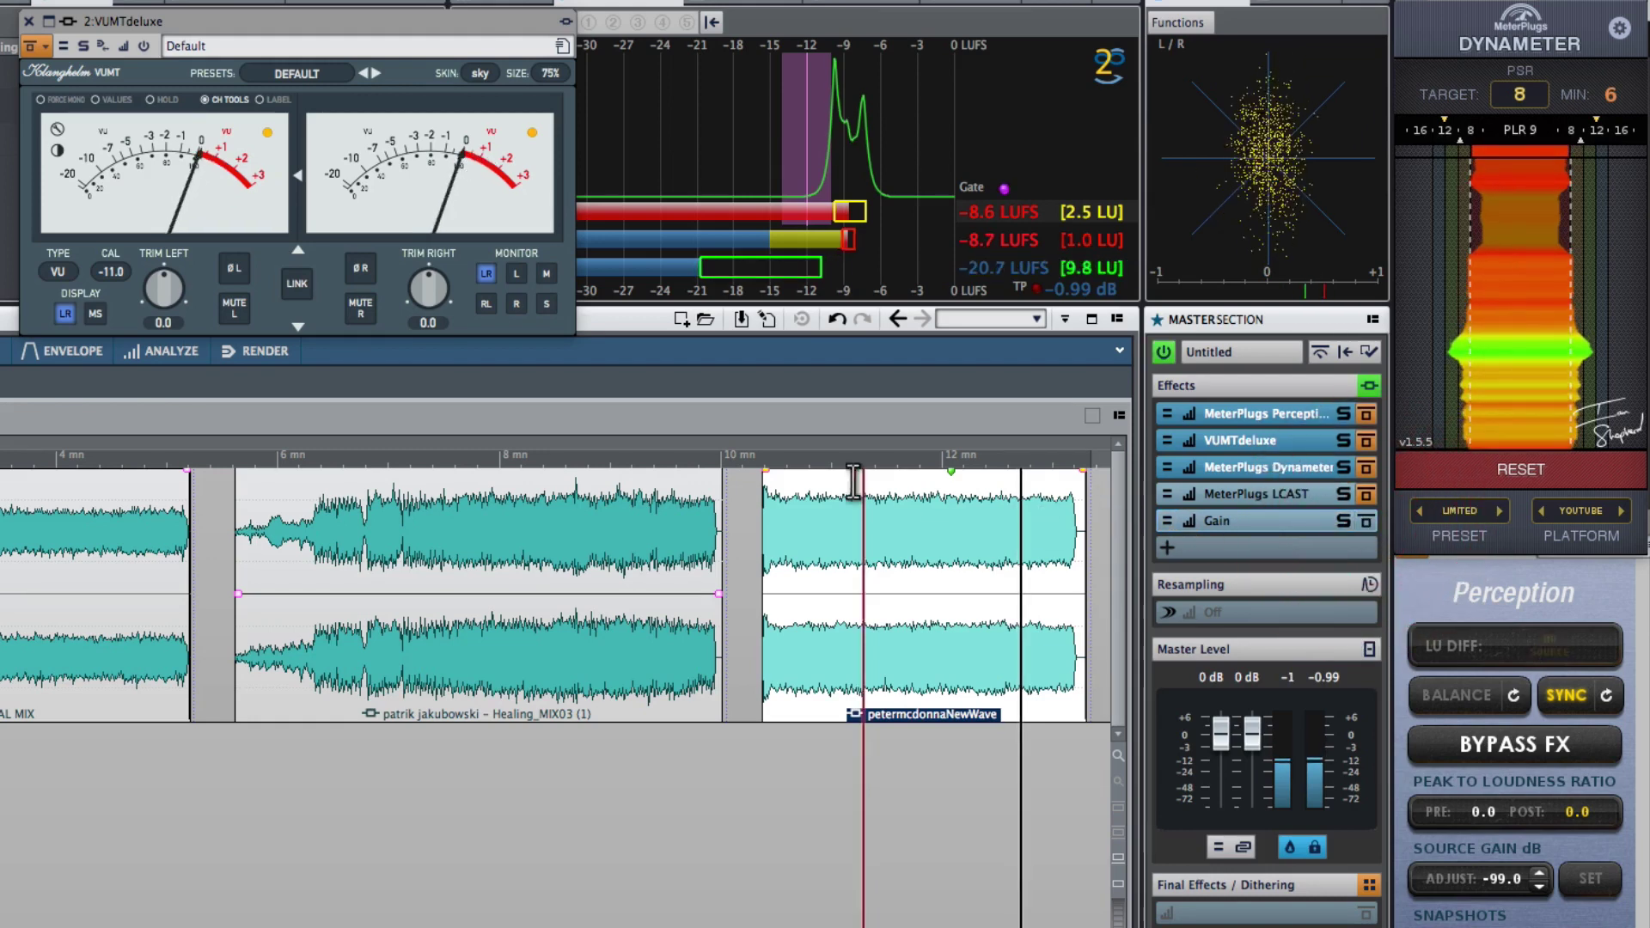
key(space)
click(524, 463)
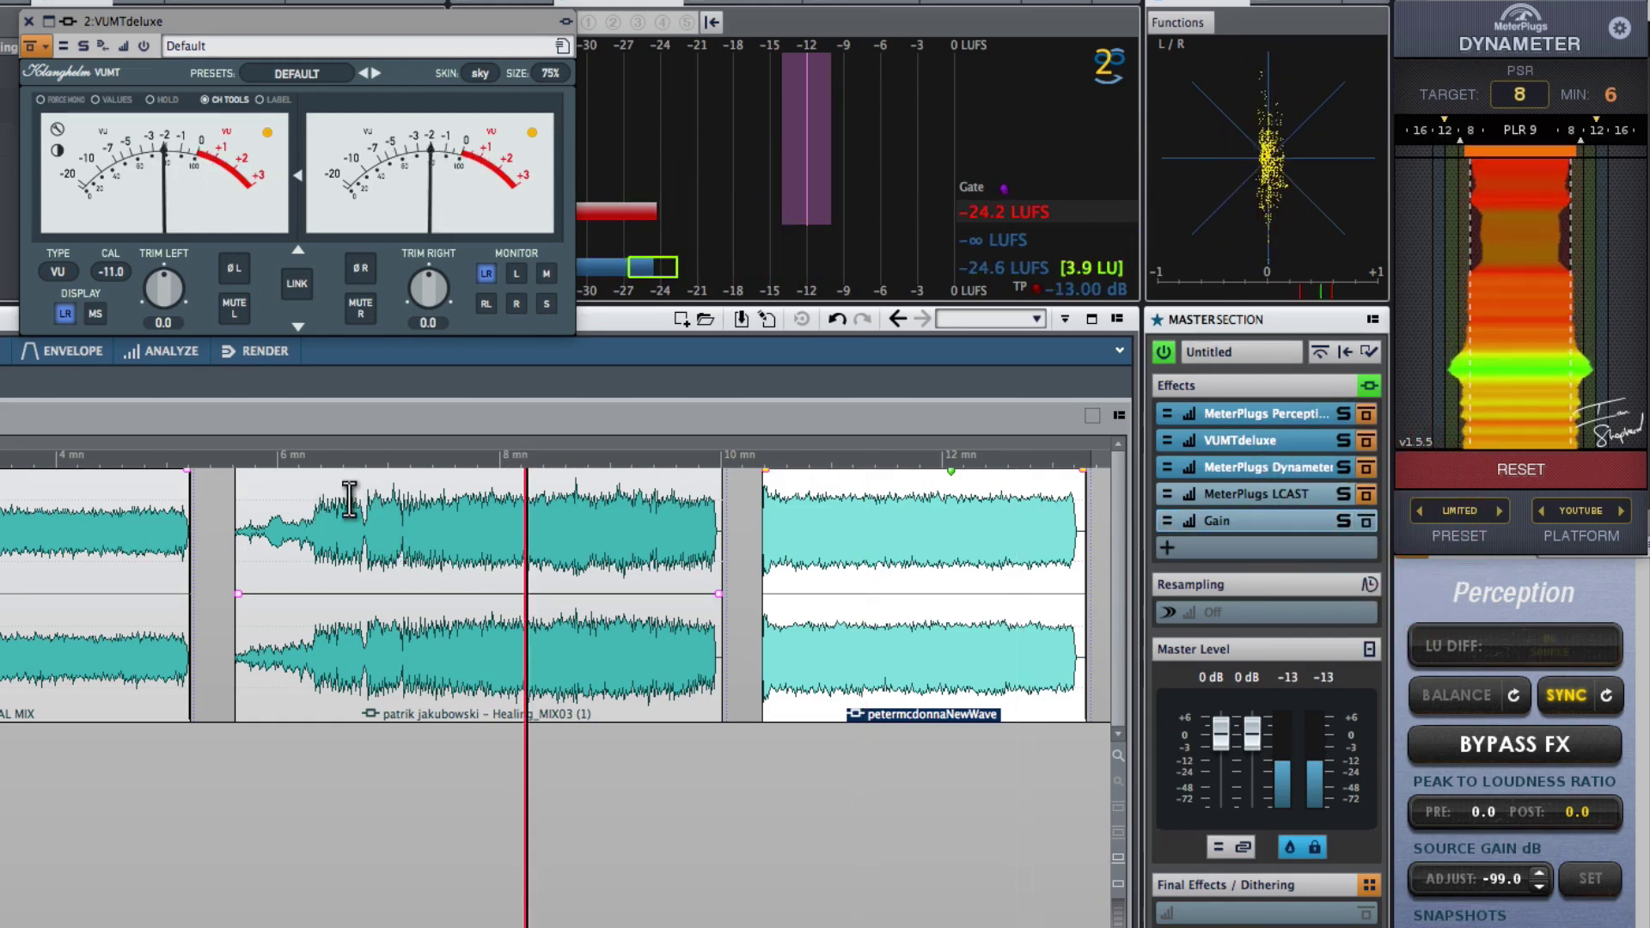
click(90, 464)
key(space)
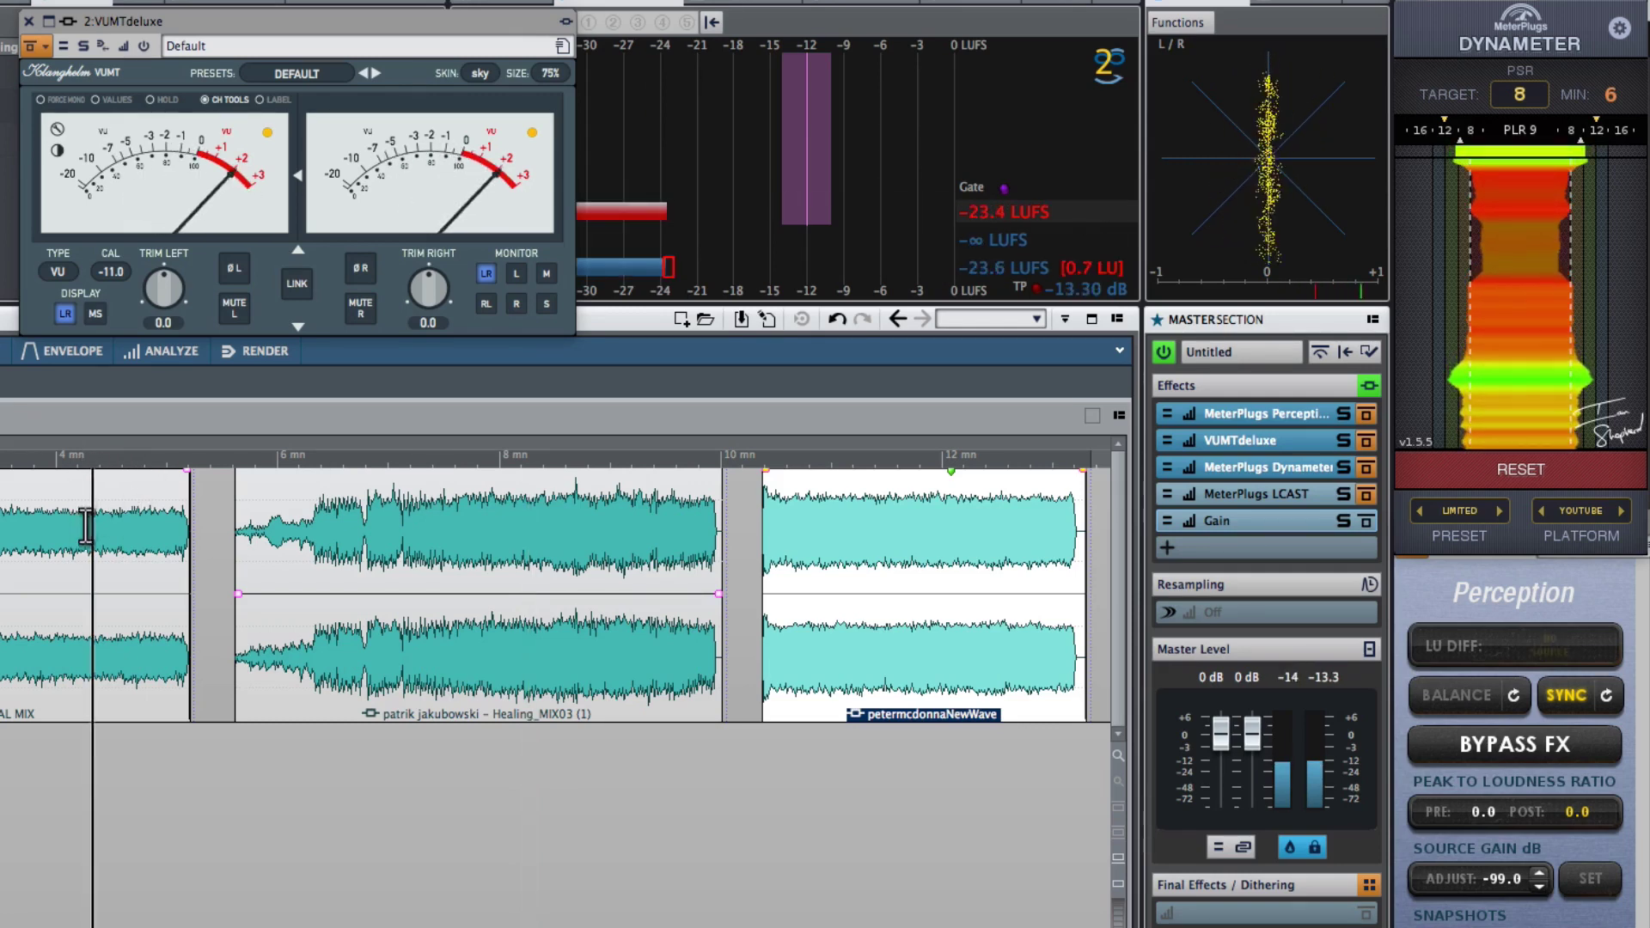
- Compare the third clip again with the second and first clips at the reduced monitoring level
click(821, 481)
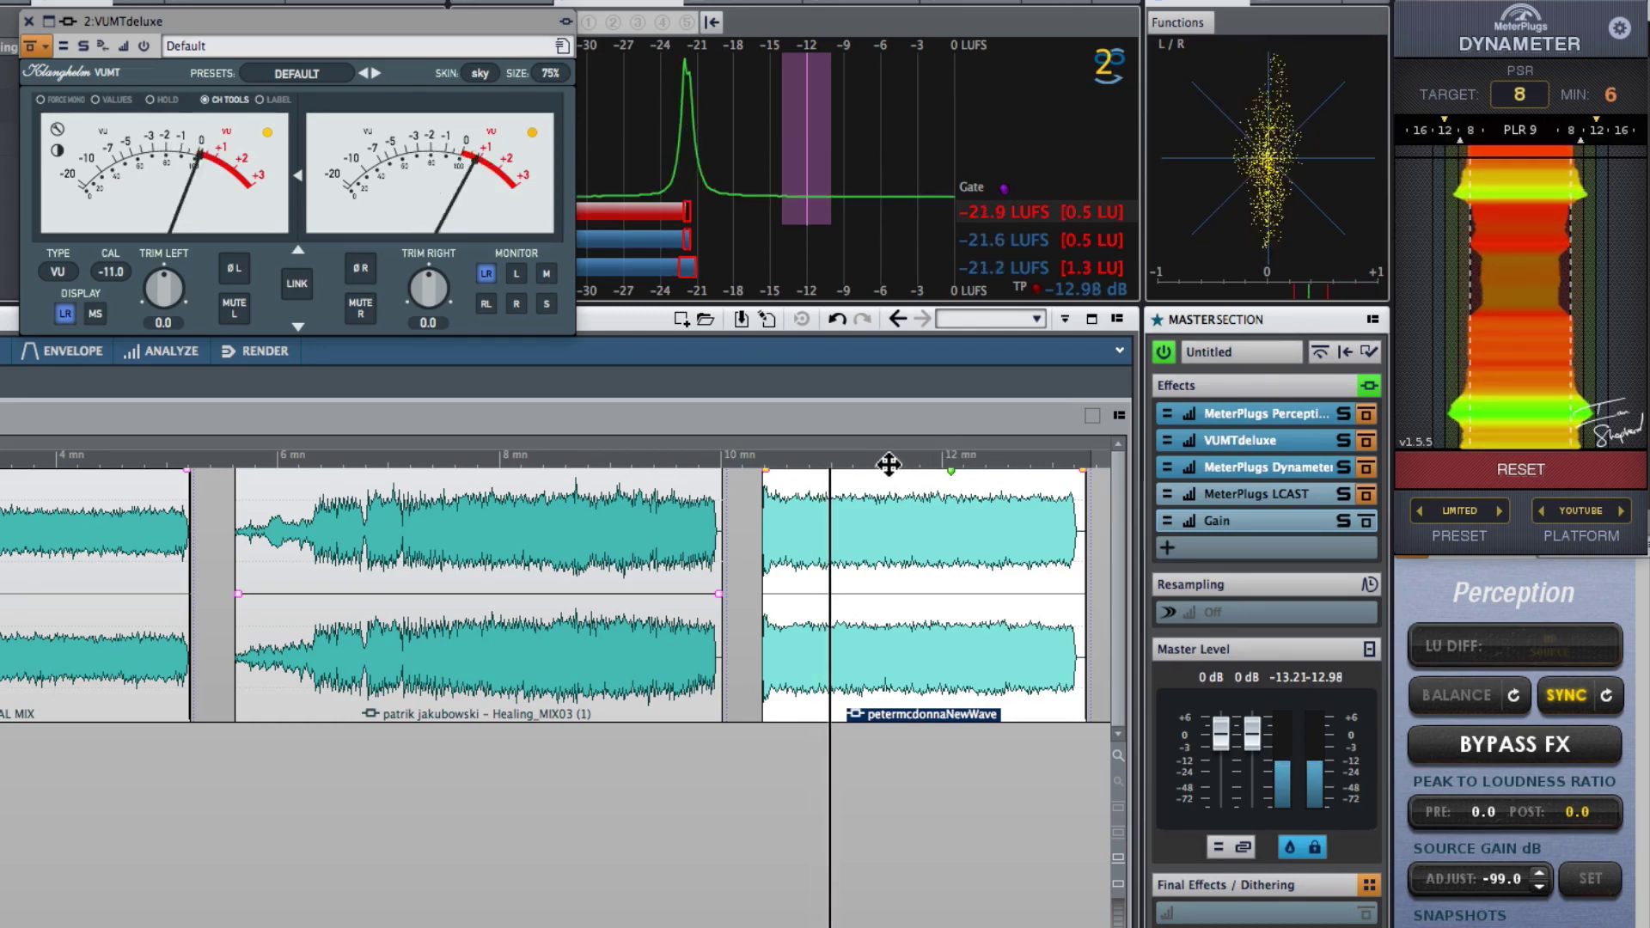
click(588, 455)
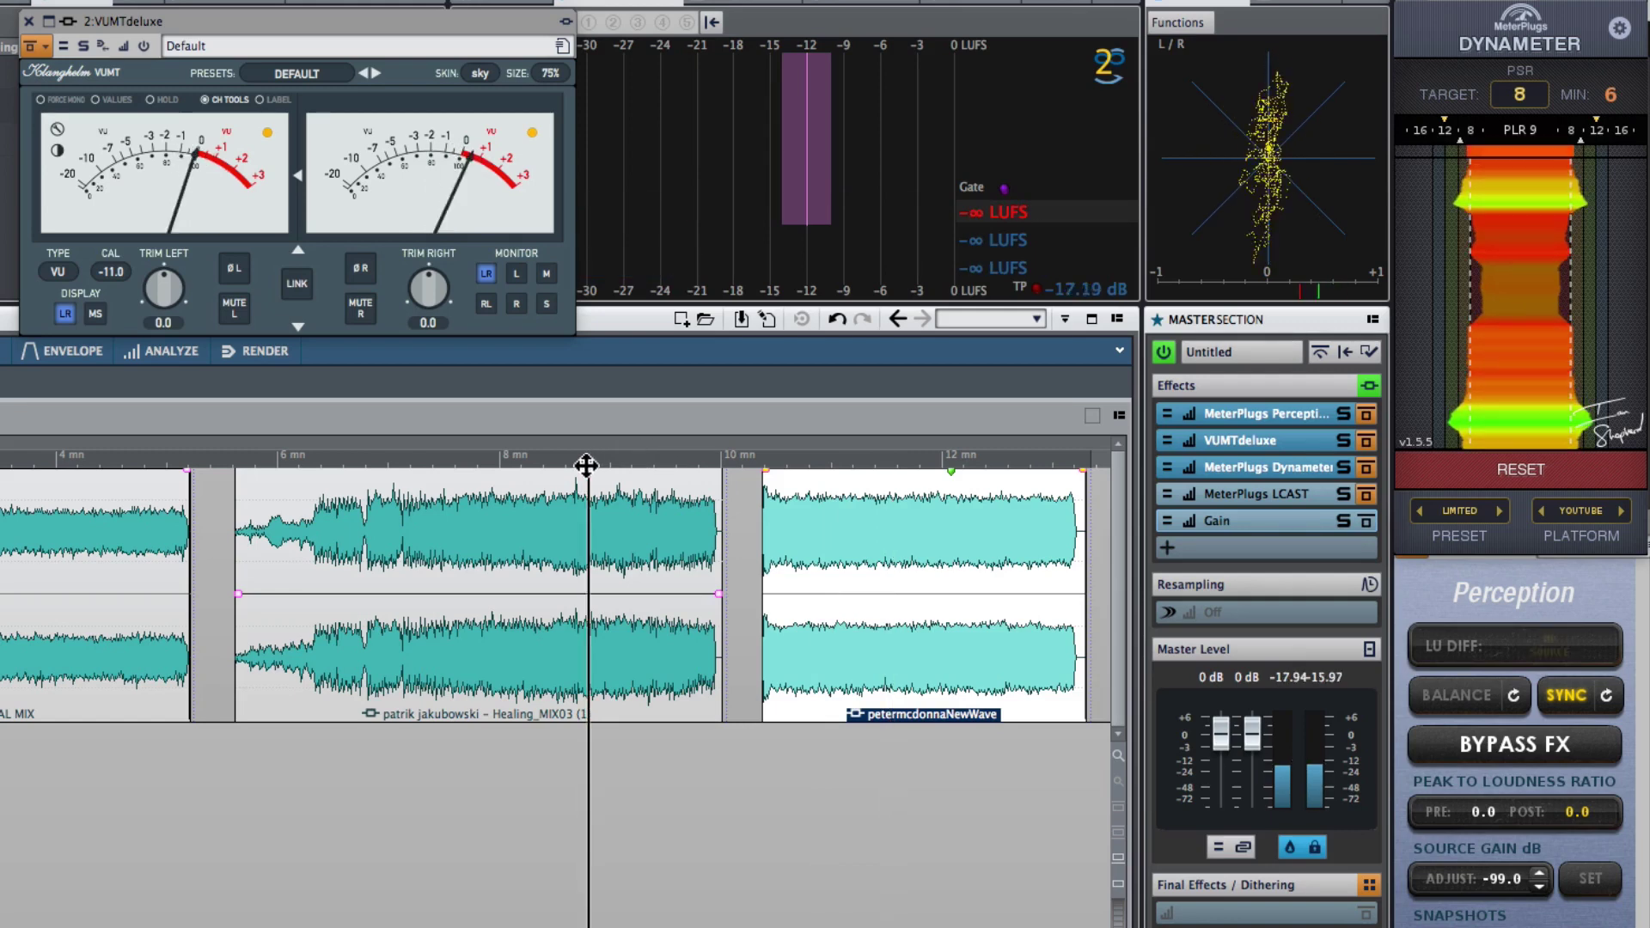
click(916, 464)
click(41, 464)
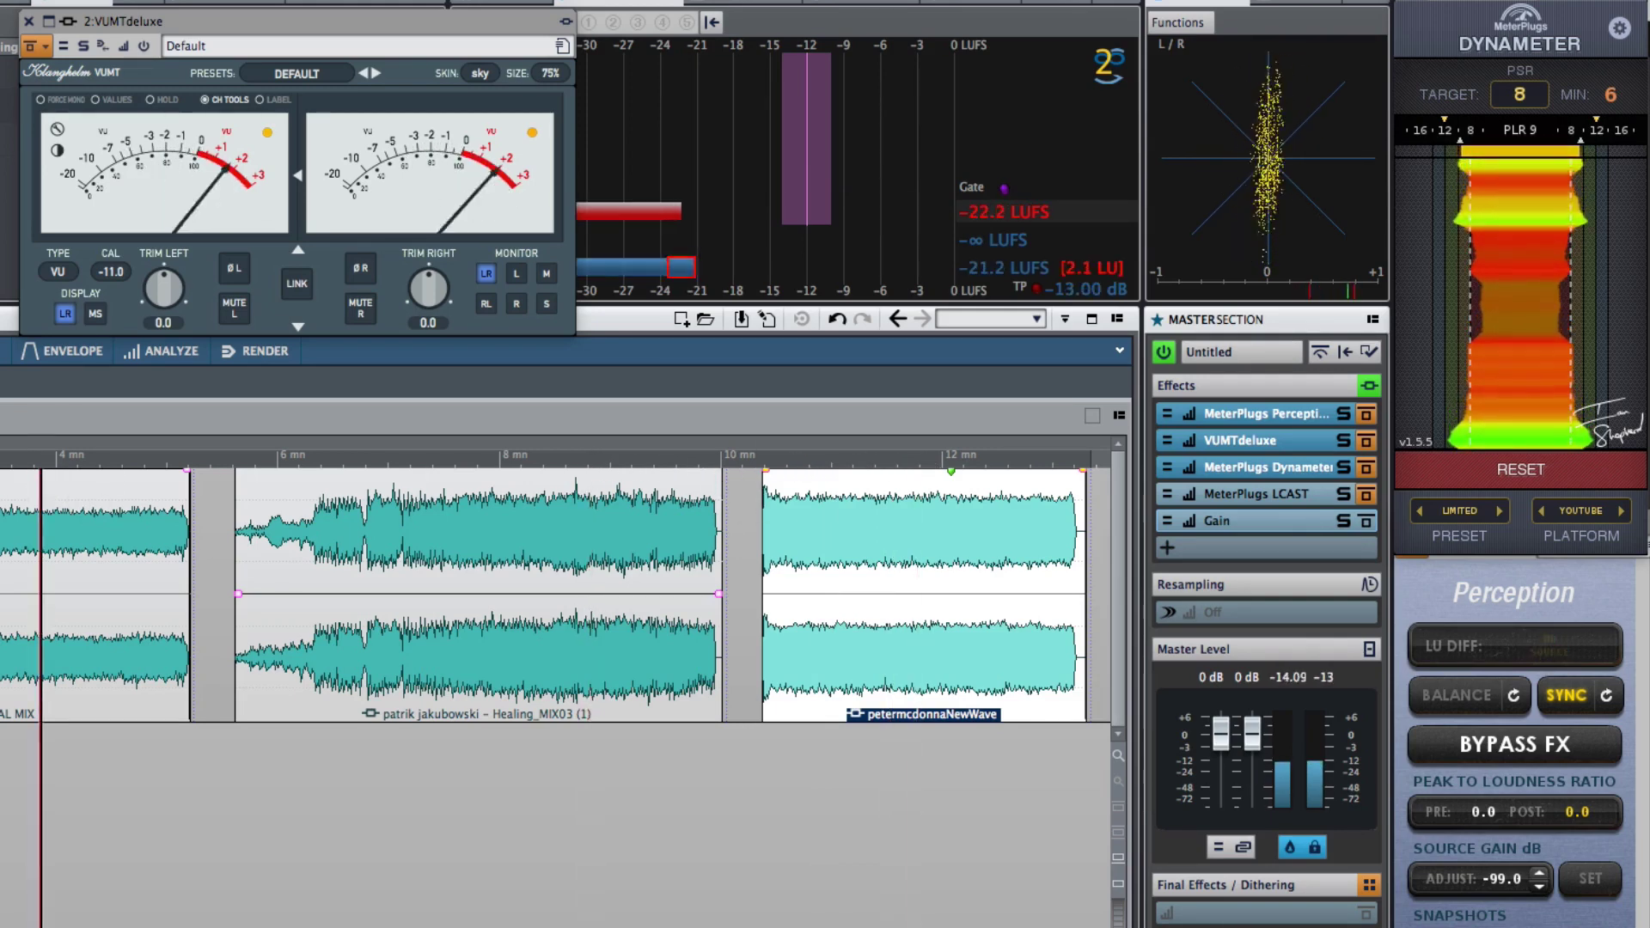
key(space)
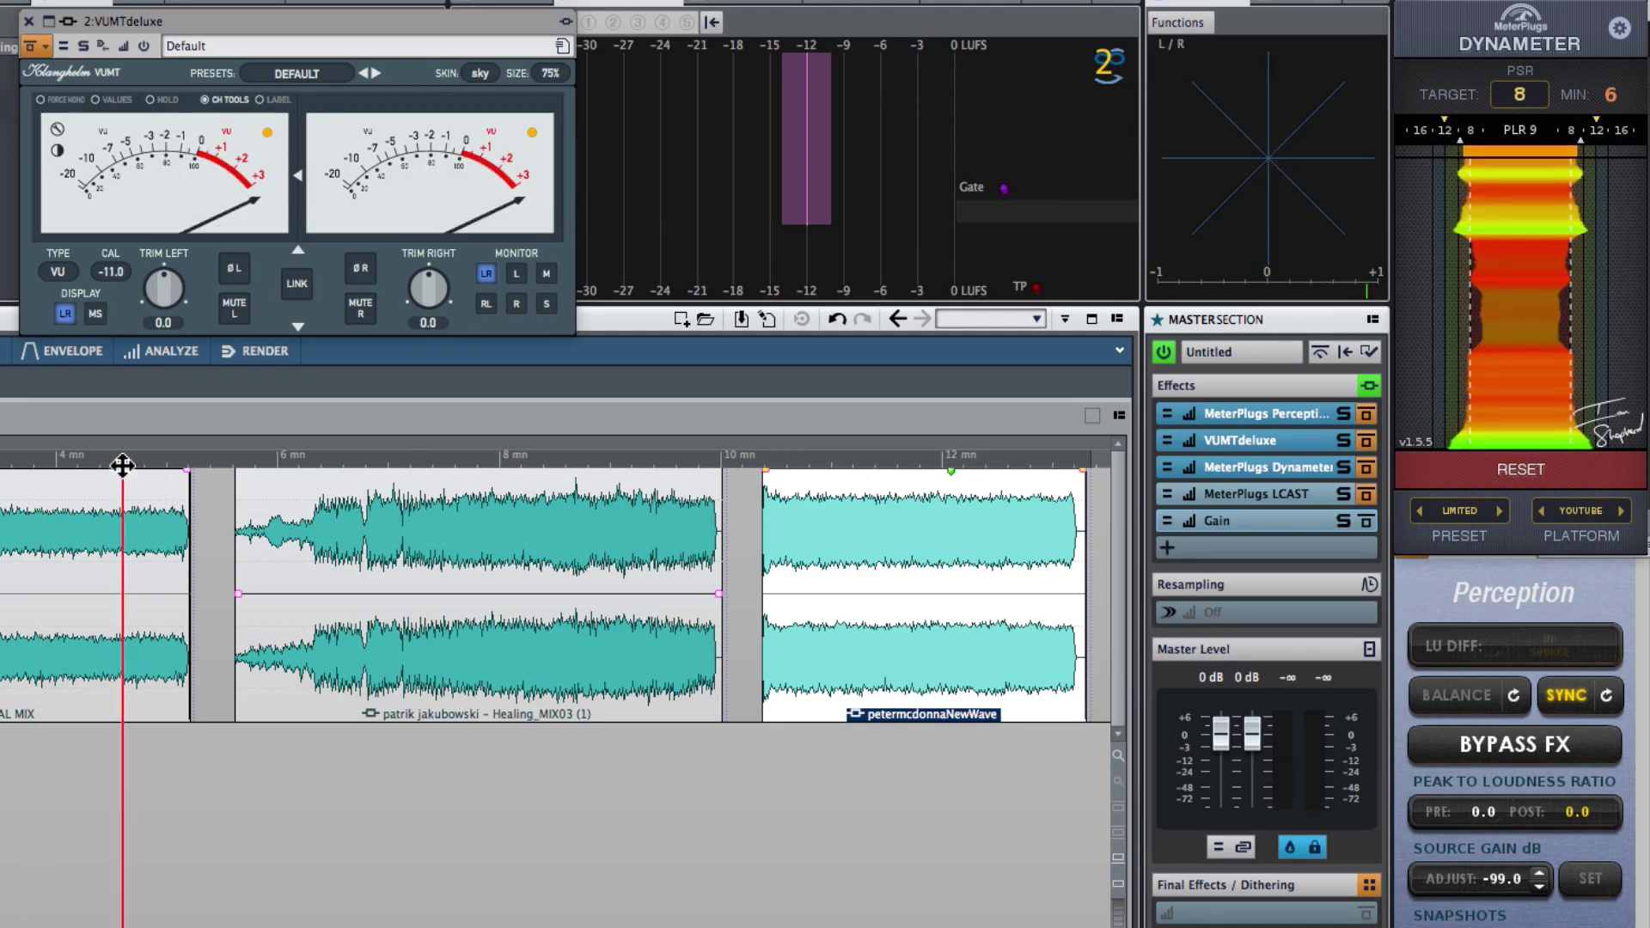
- Reopen the first clip's Pro-Q 2, audition its 1602 Hz bell alone, and lower that bell's gain to +0.39 dB
click(129, 670)
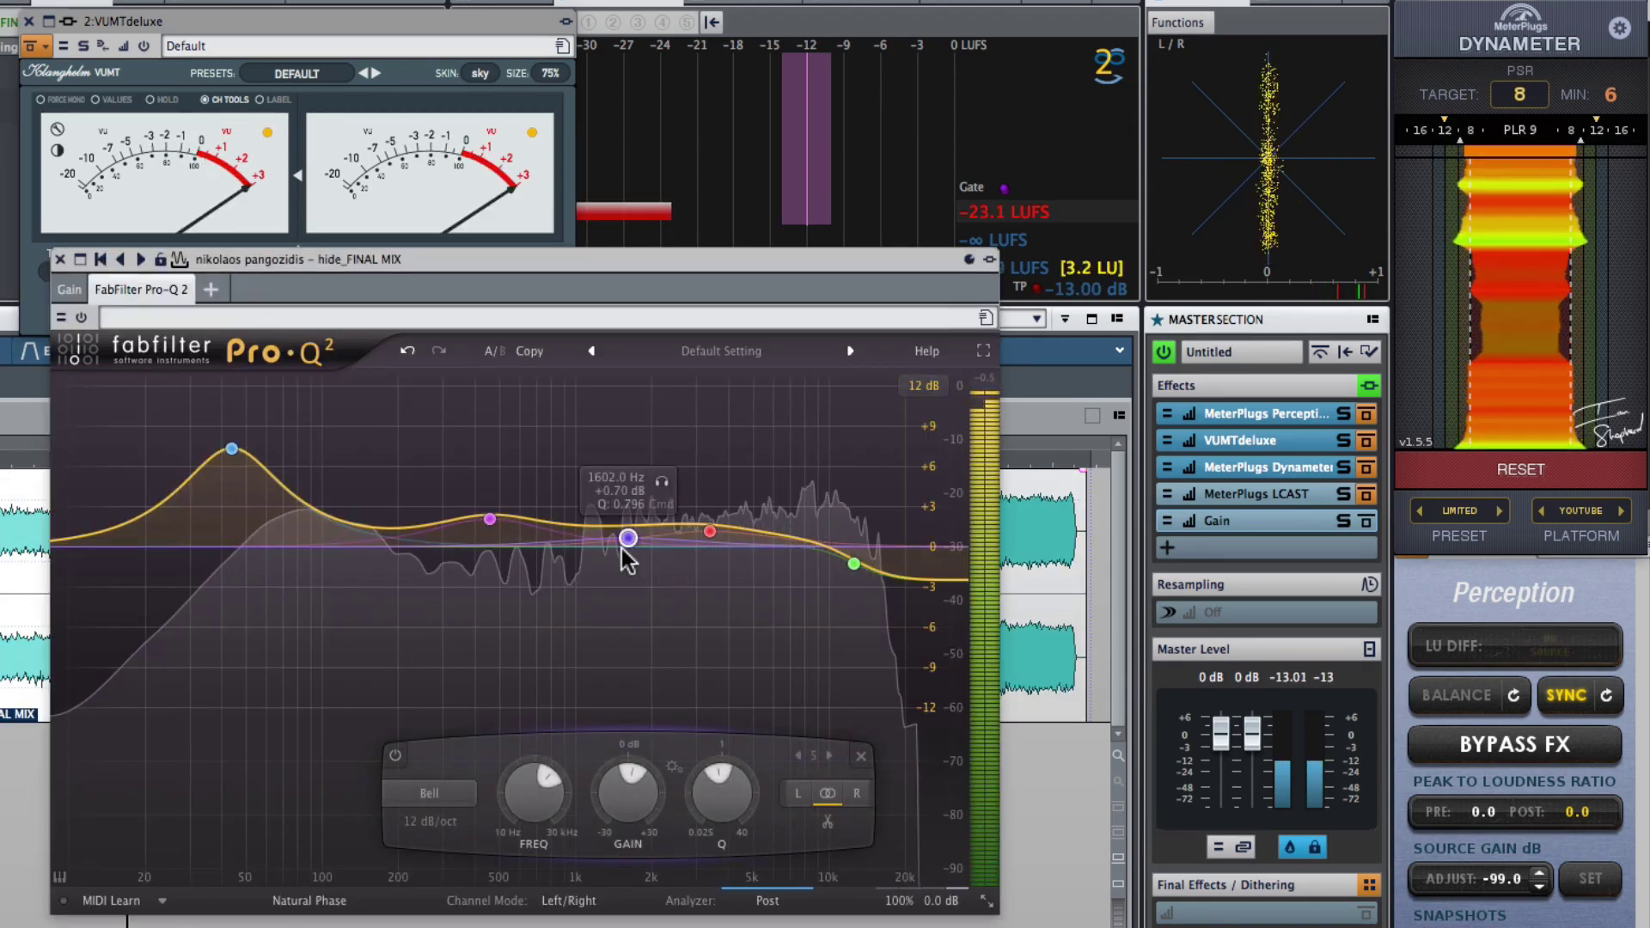
key(space)
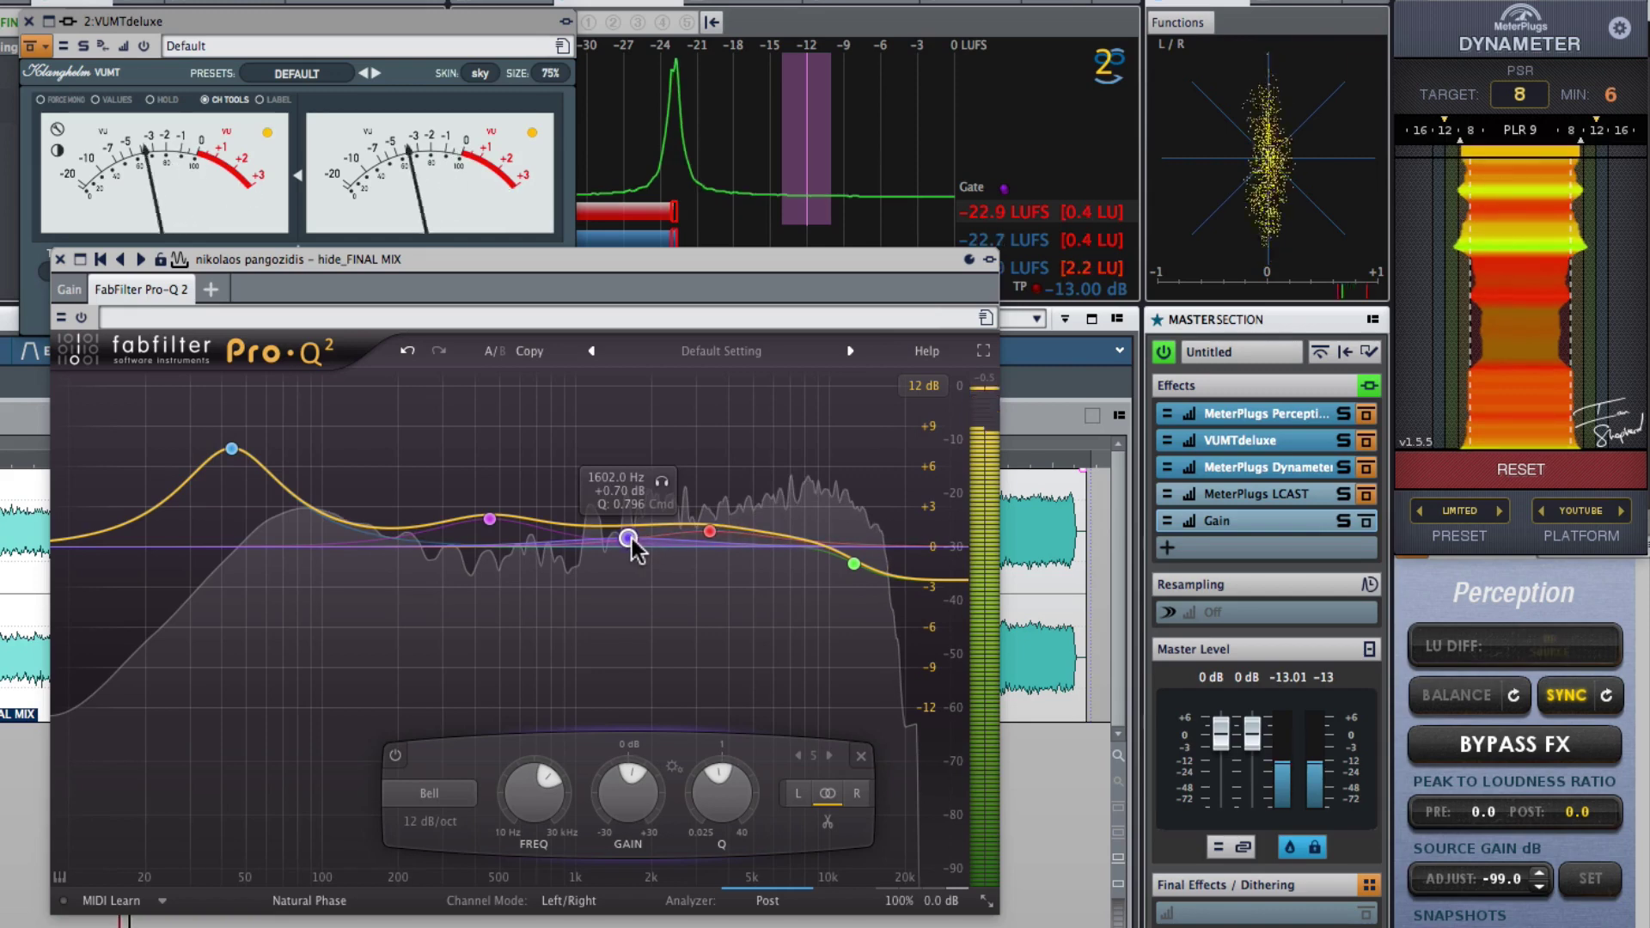
click(661, 482)
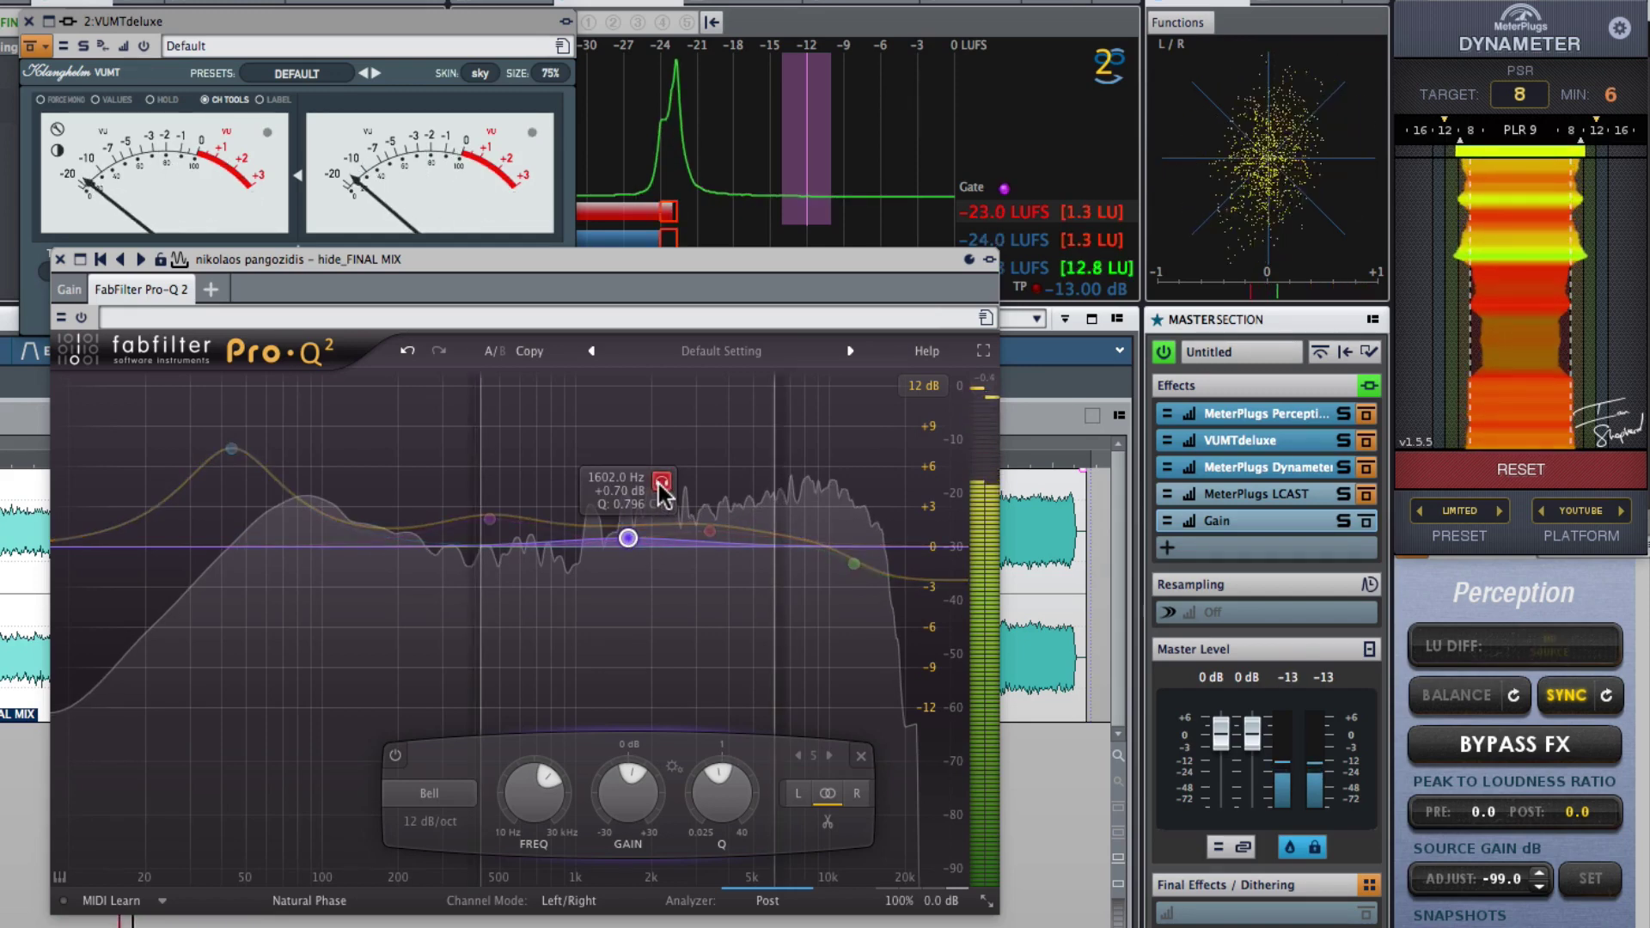
drag(632, 801, 635, 816)
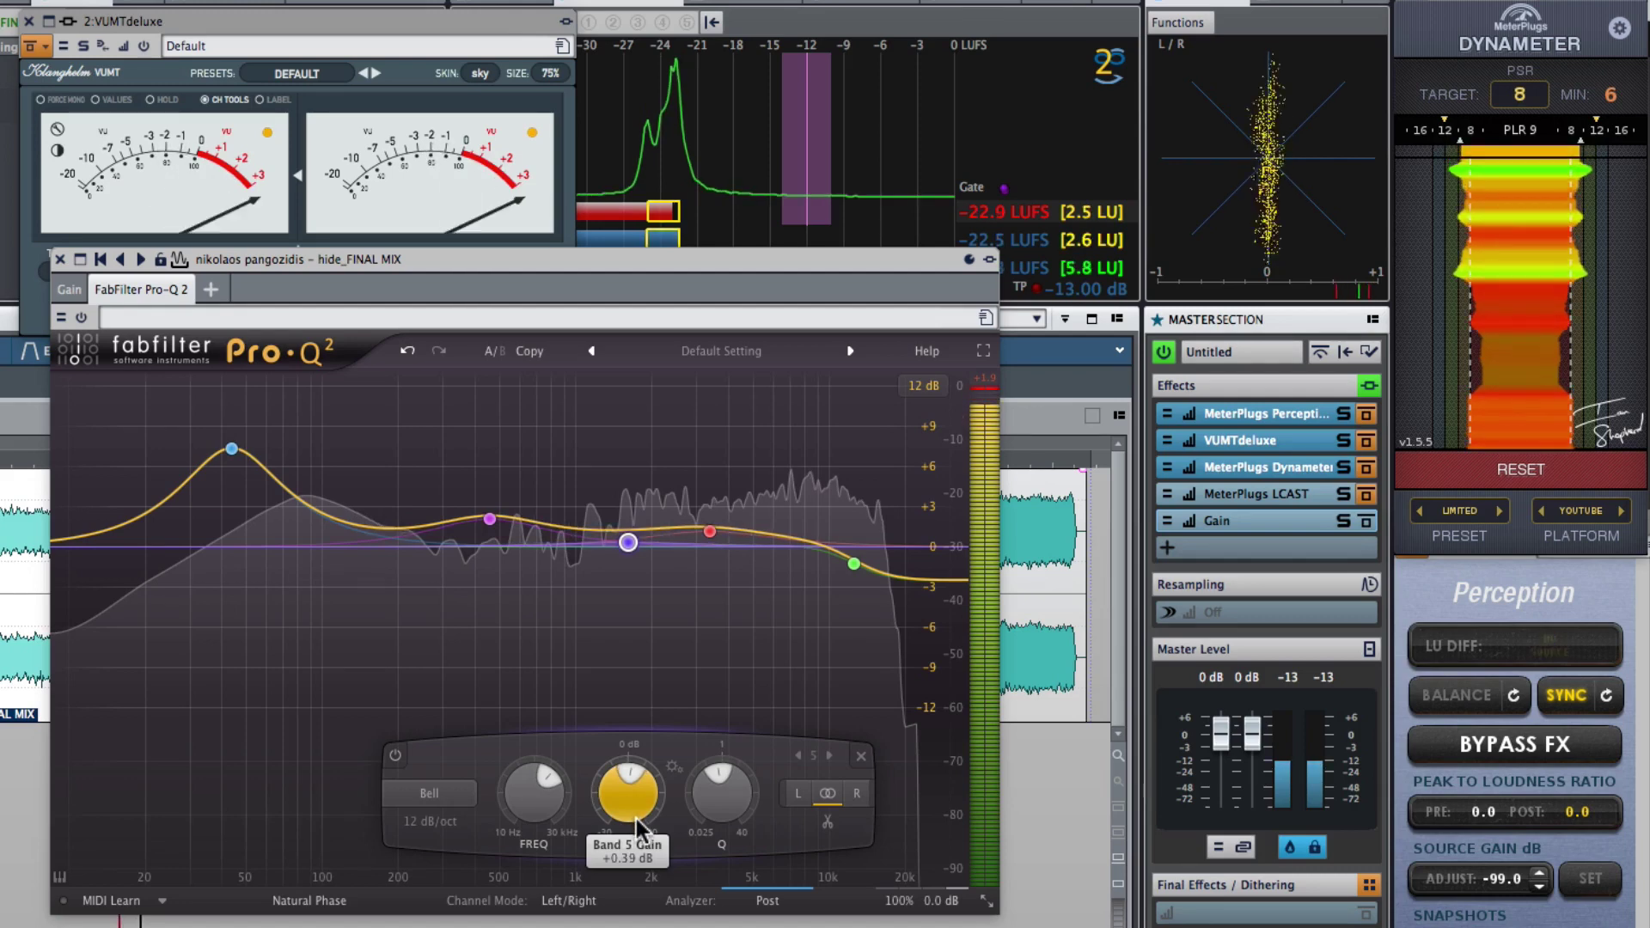
- Close the first clip's EQ window and compare the second and third clips at the reduced monitoring level
click(57, 256)
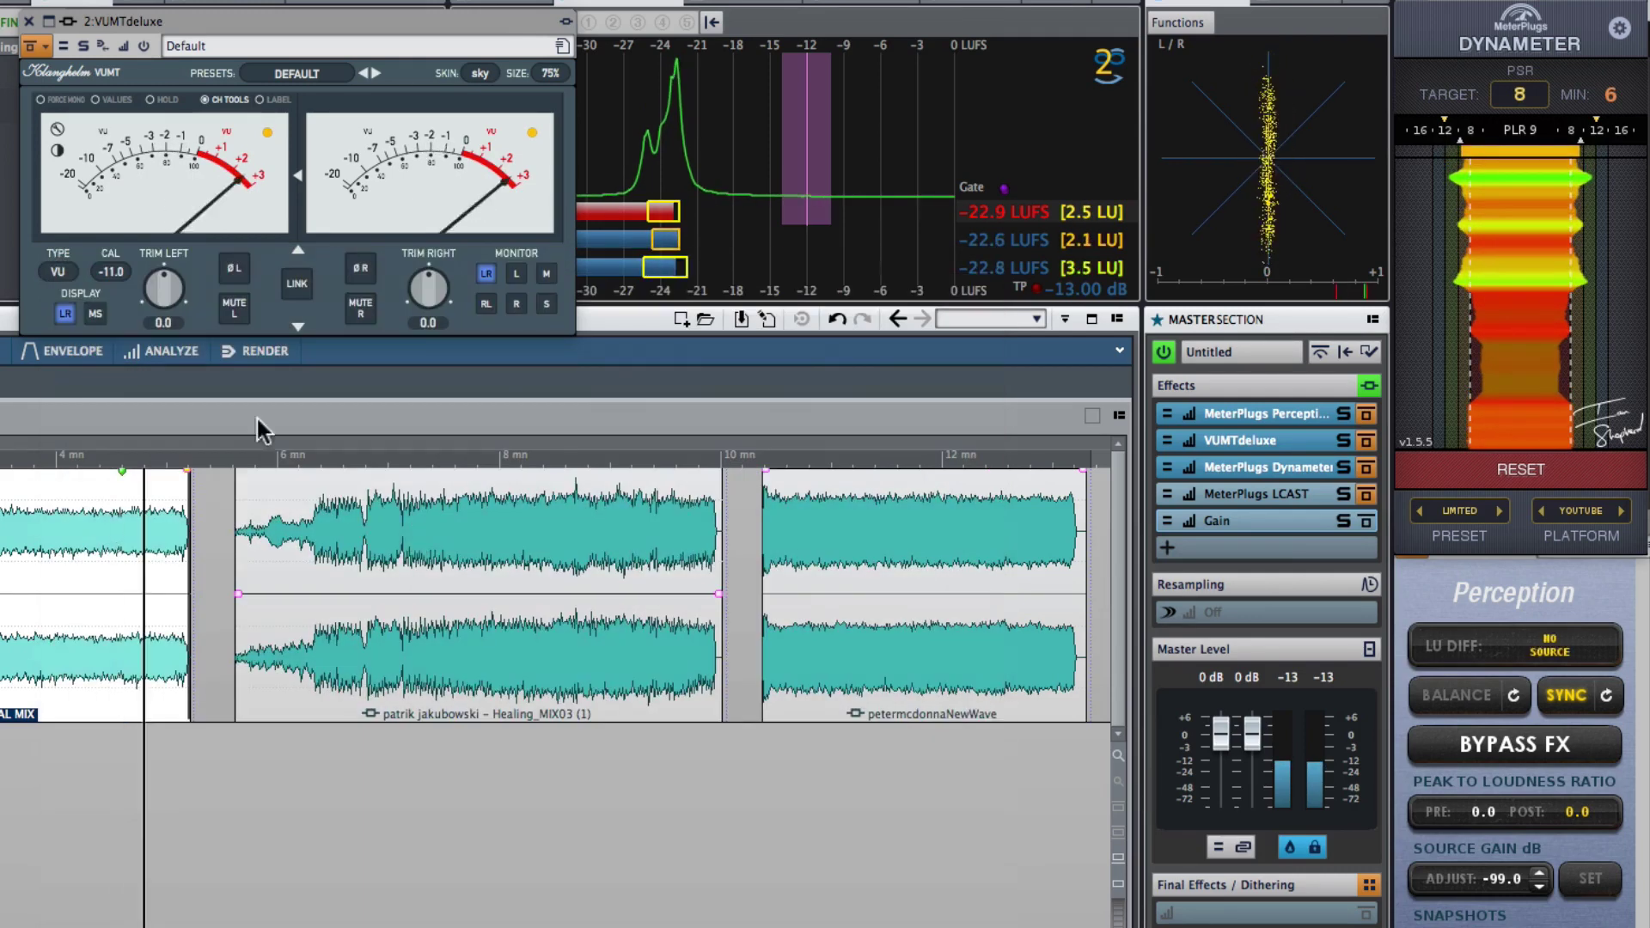
click(531, 462)
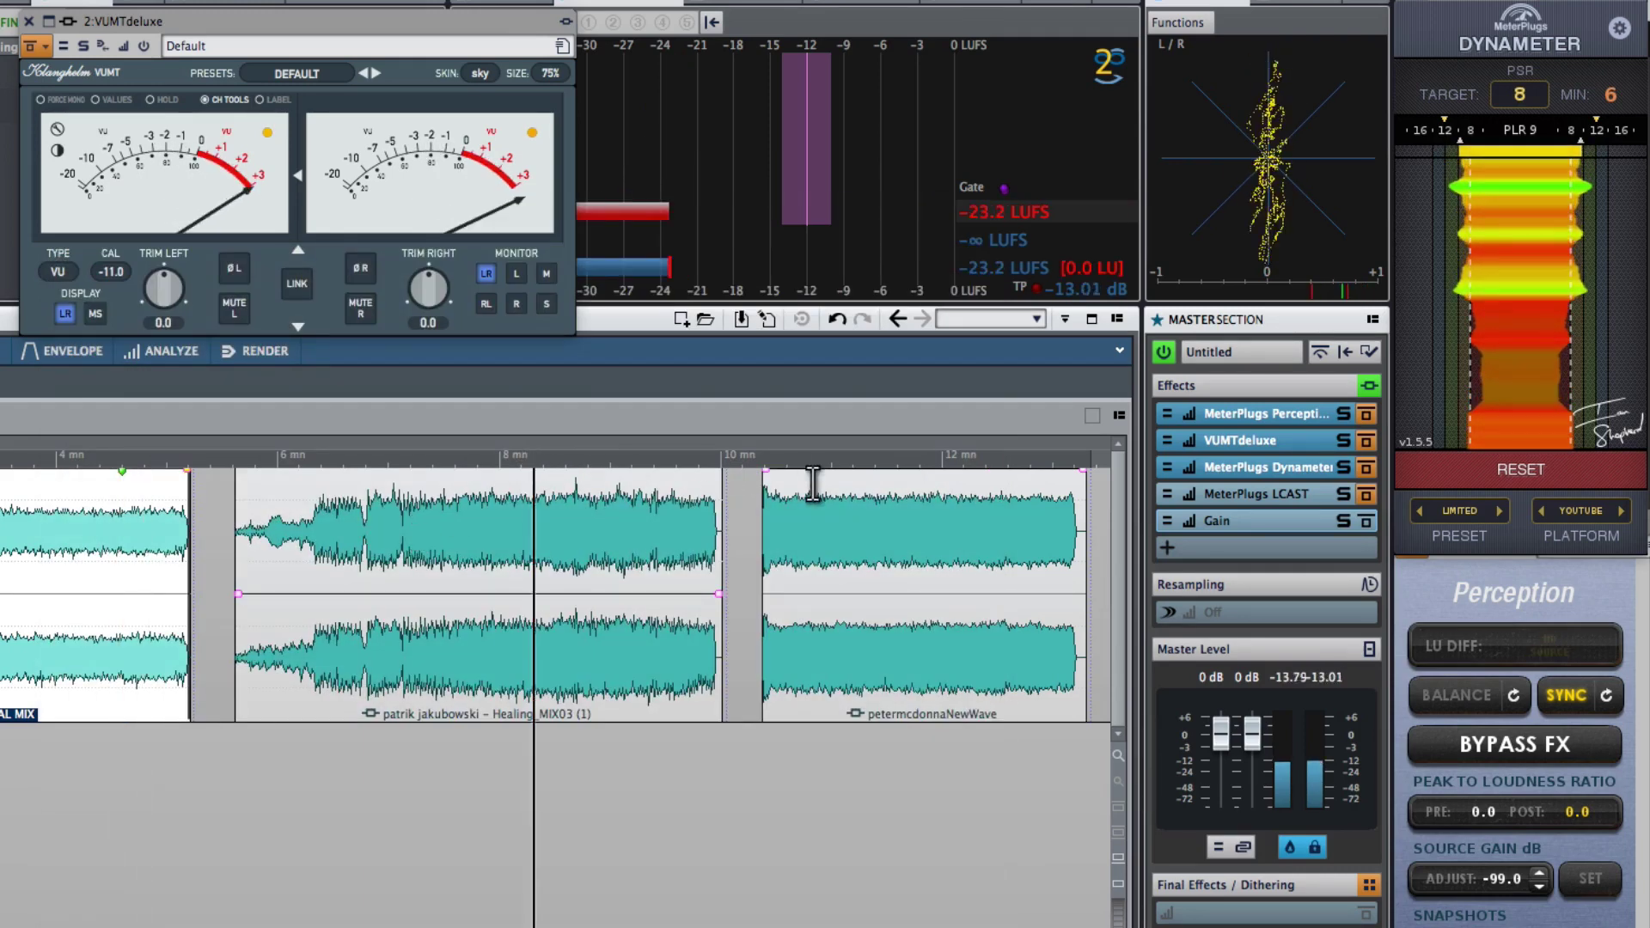
click(934, 464)
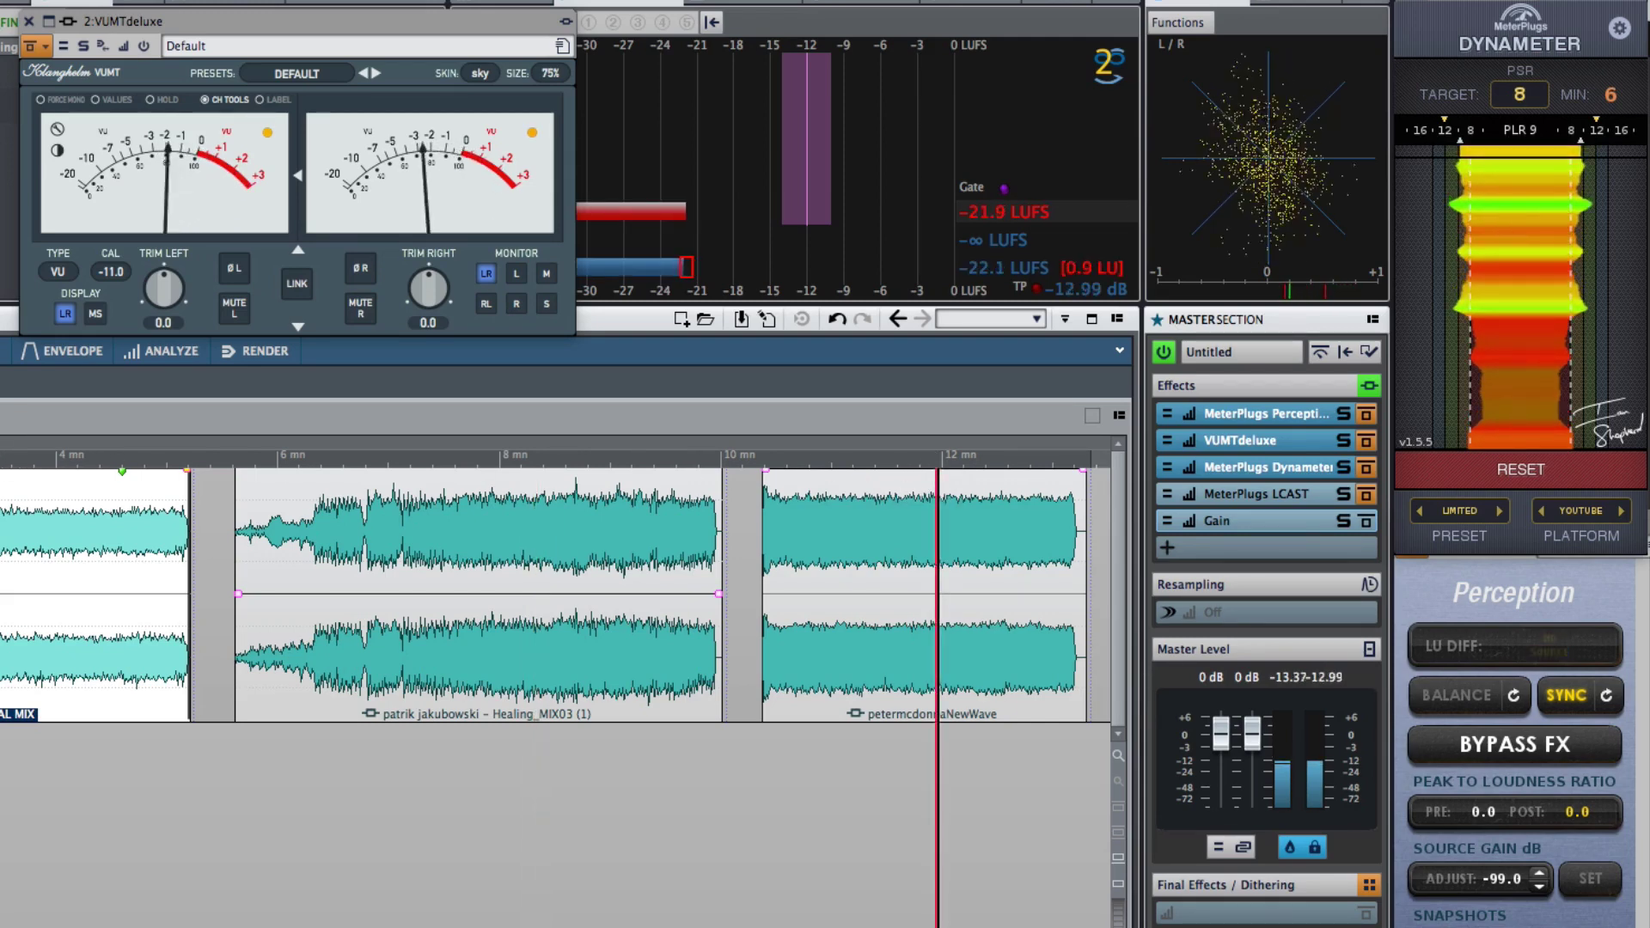
- Bypass the master section effects, compare the second and third clips at full level, and stop playback
click(1163, 351)
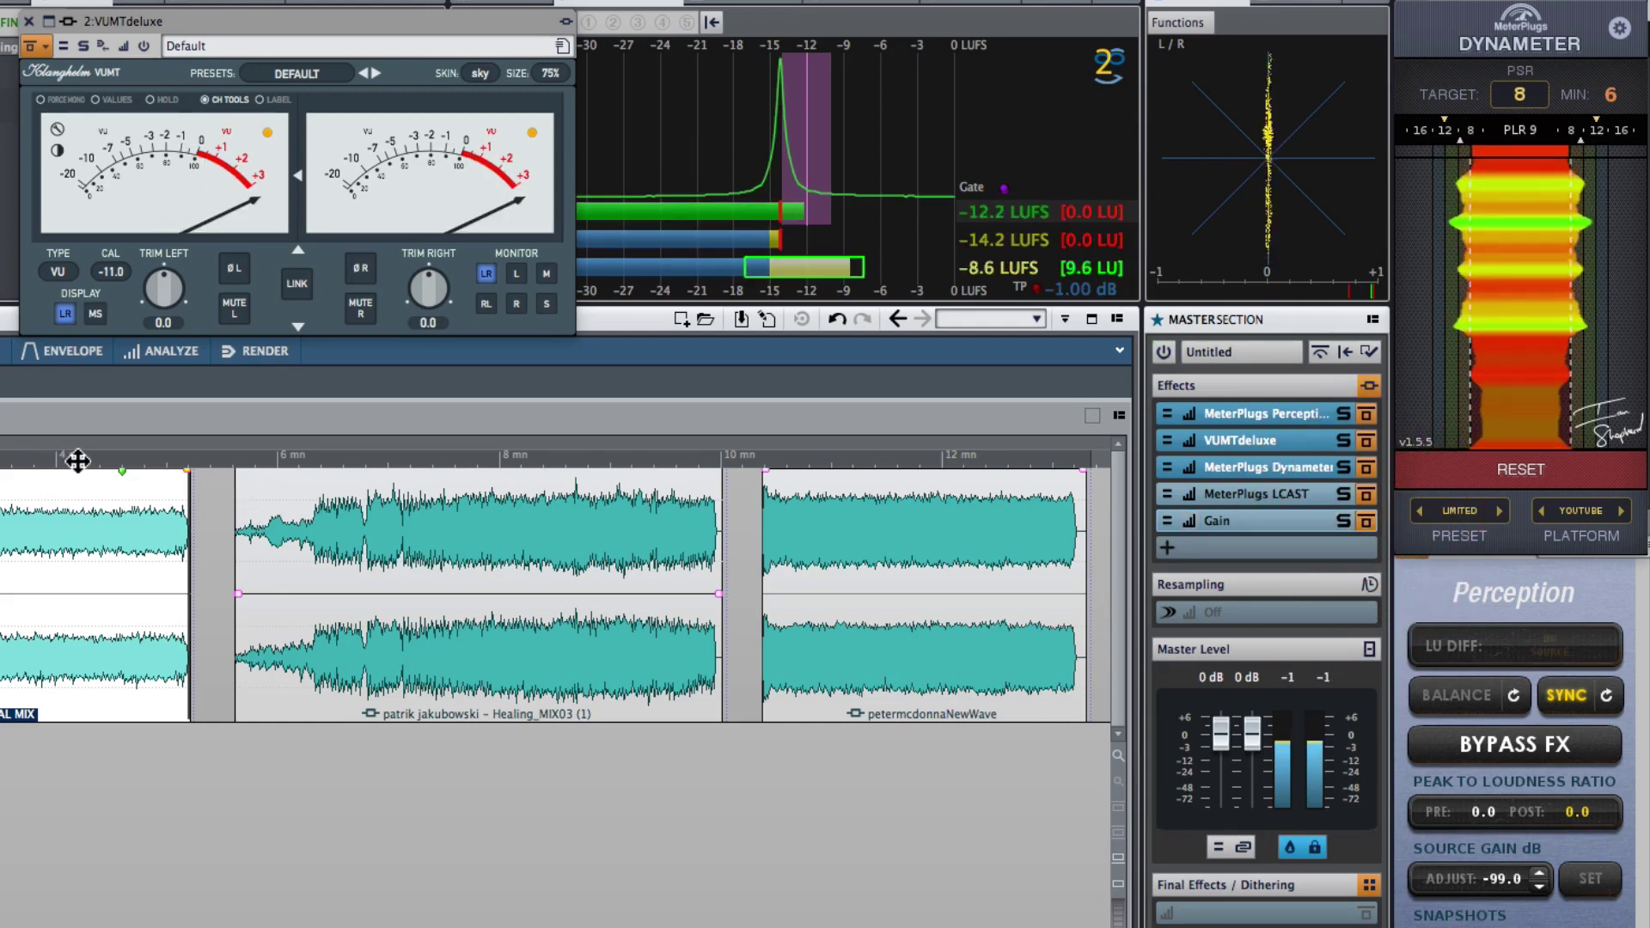
click(609, 462)
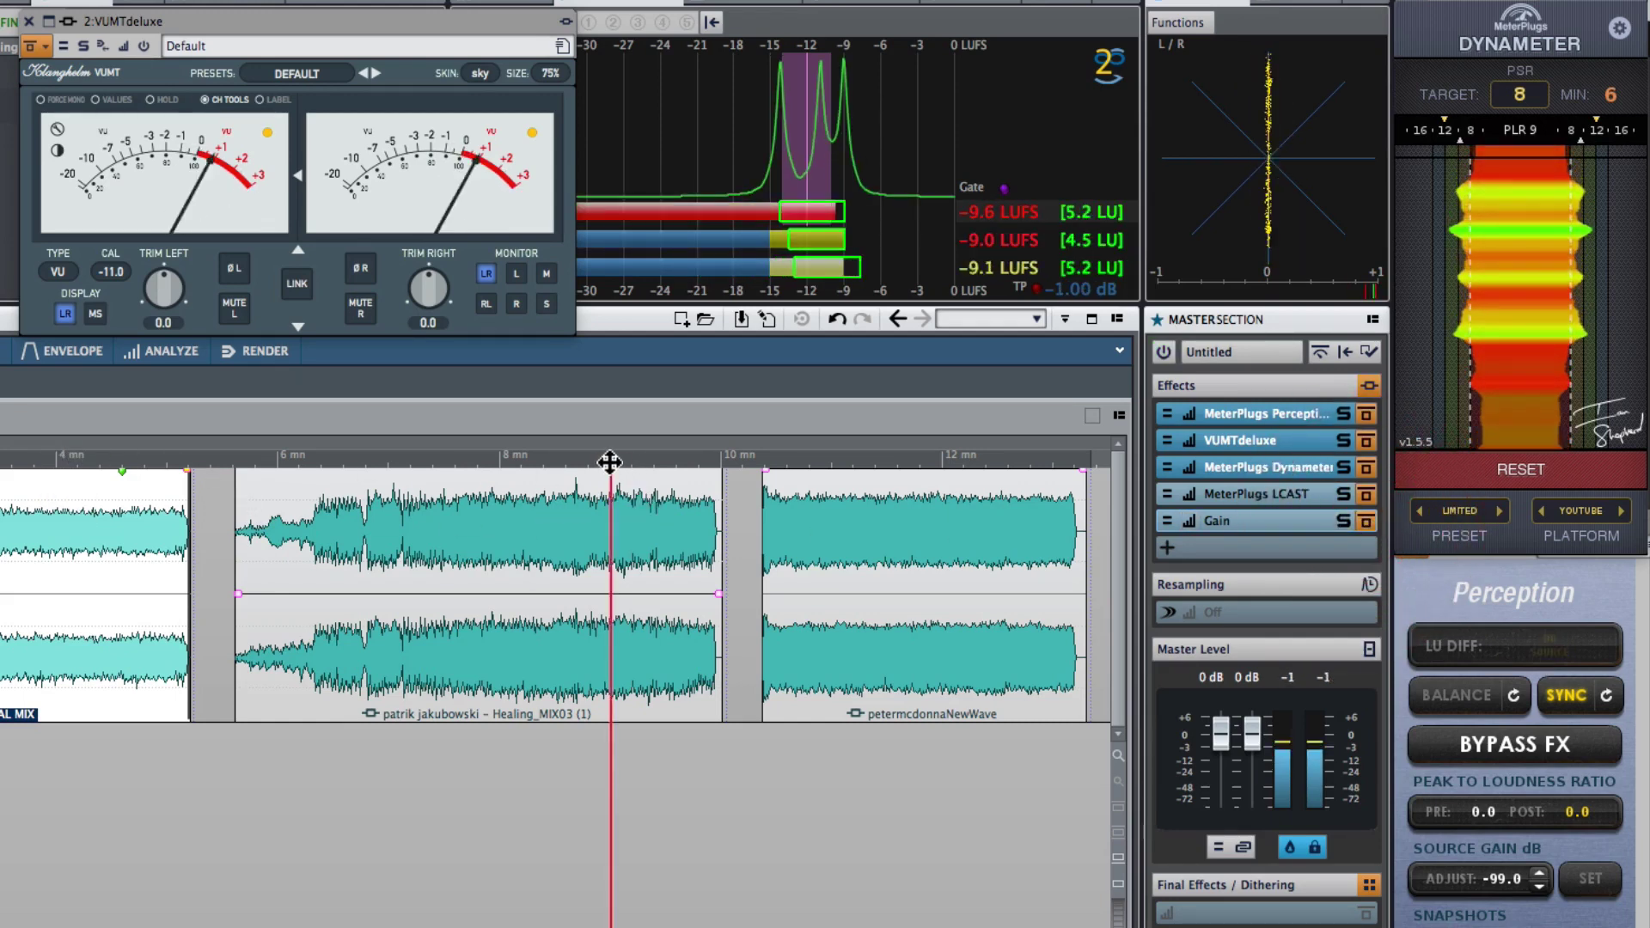
click(926, 456)
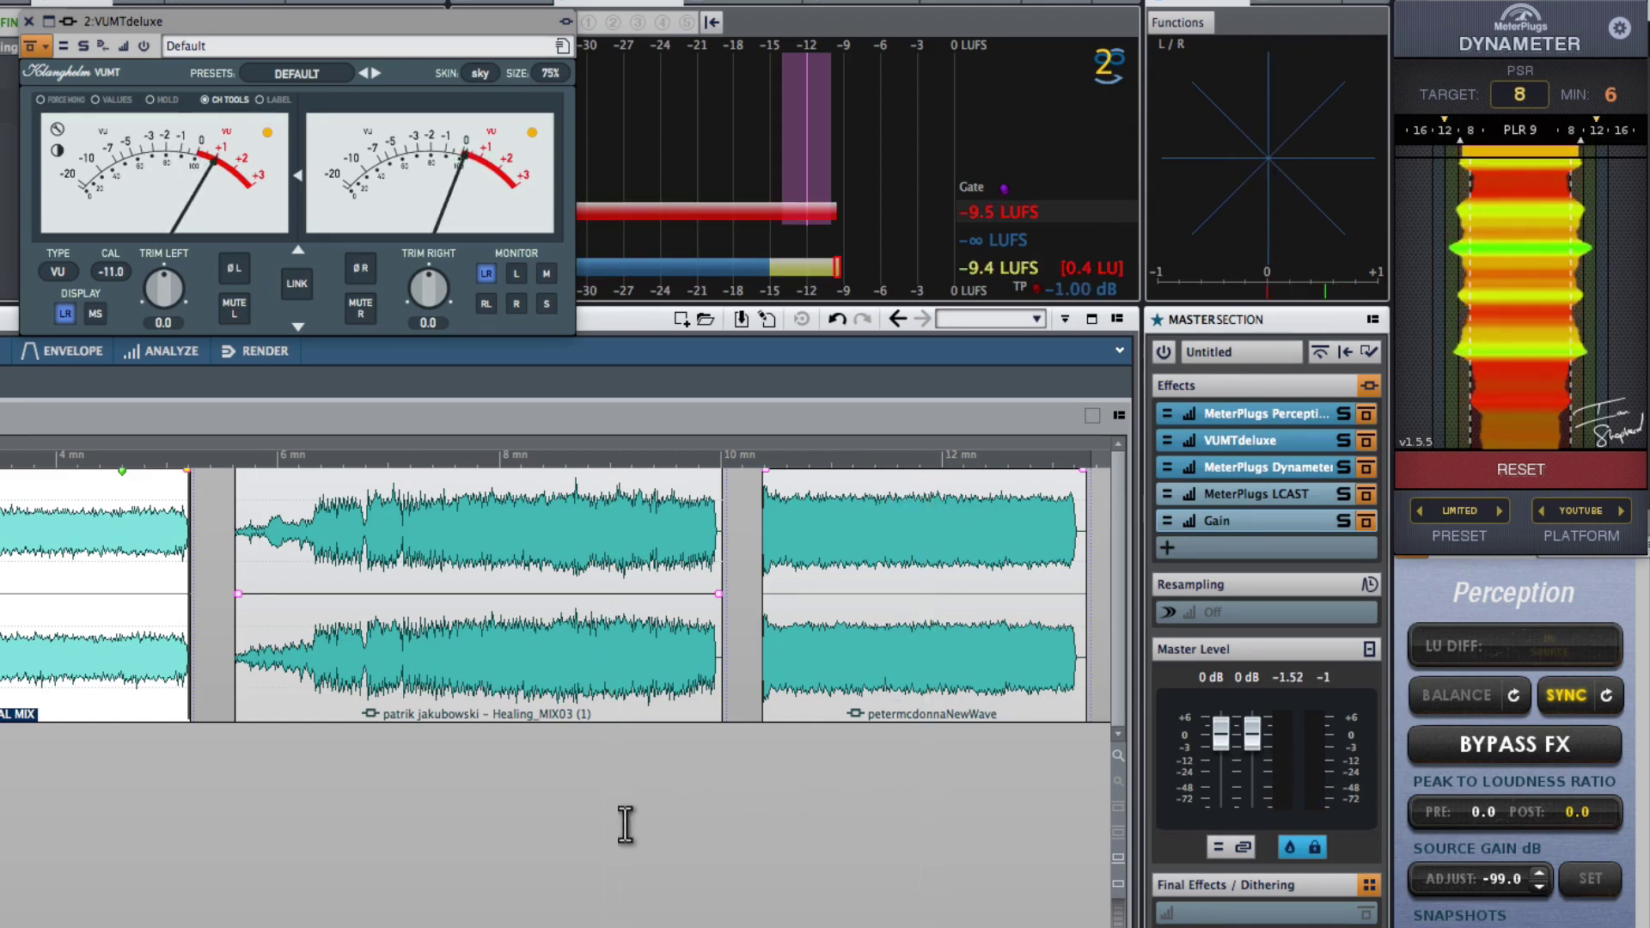
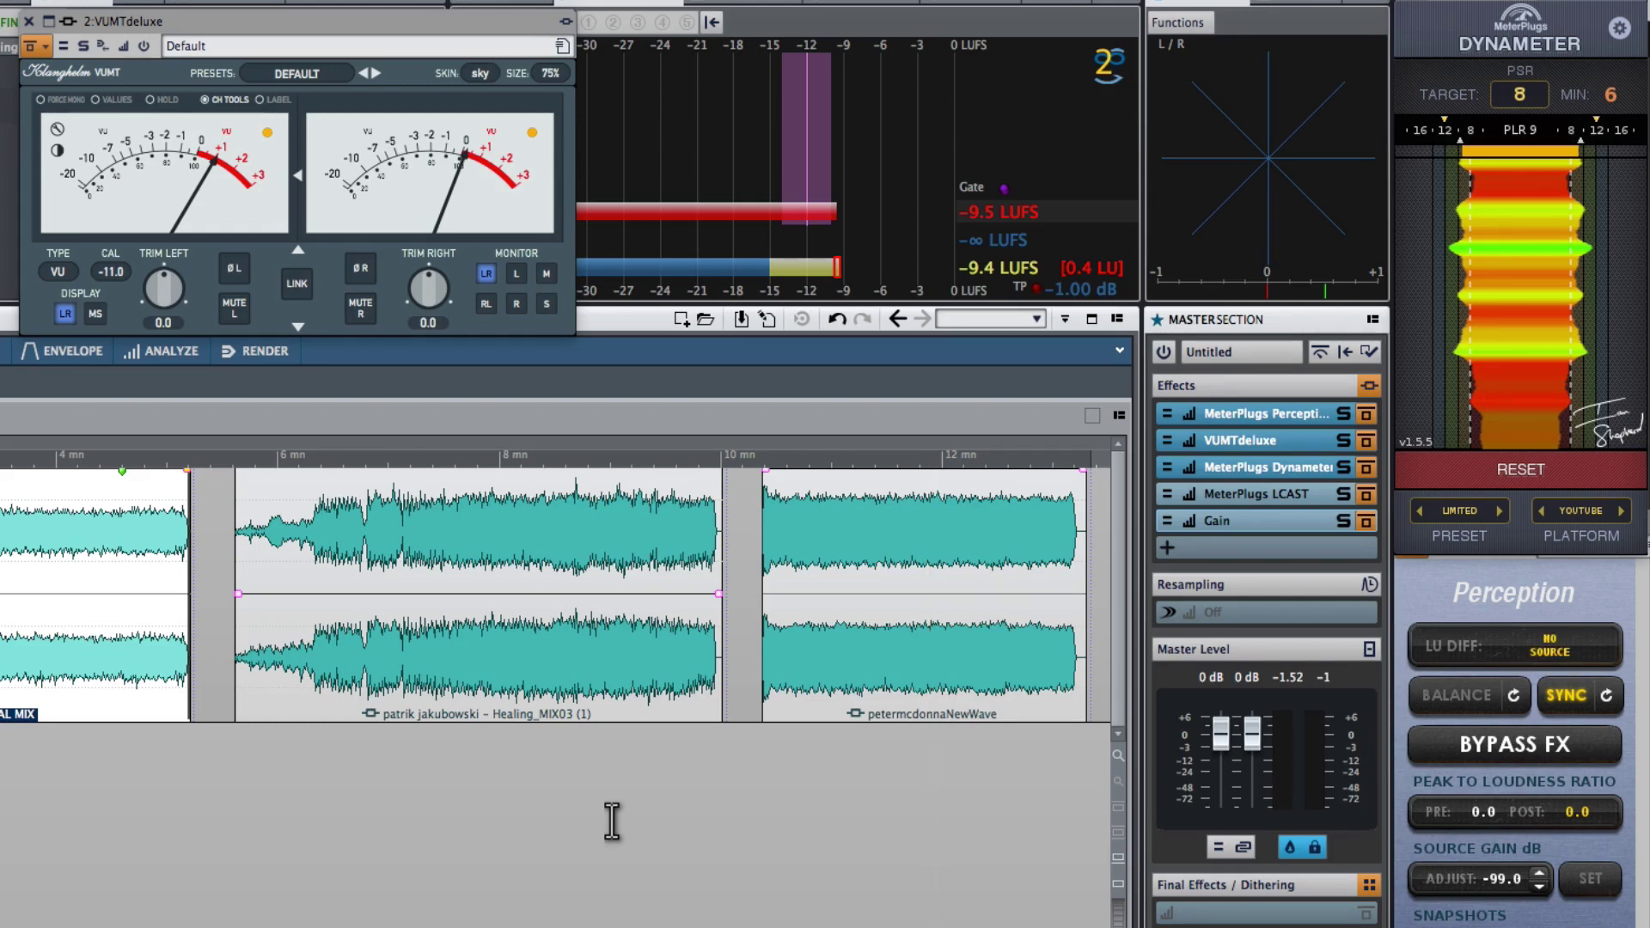
key(space)
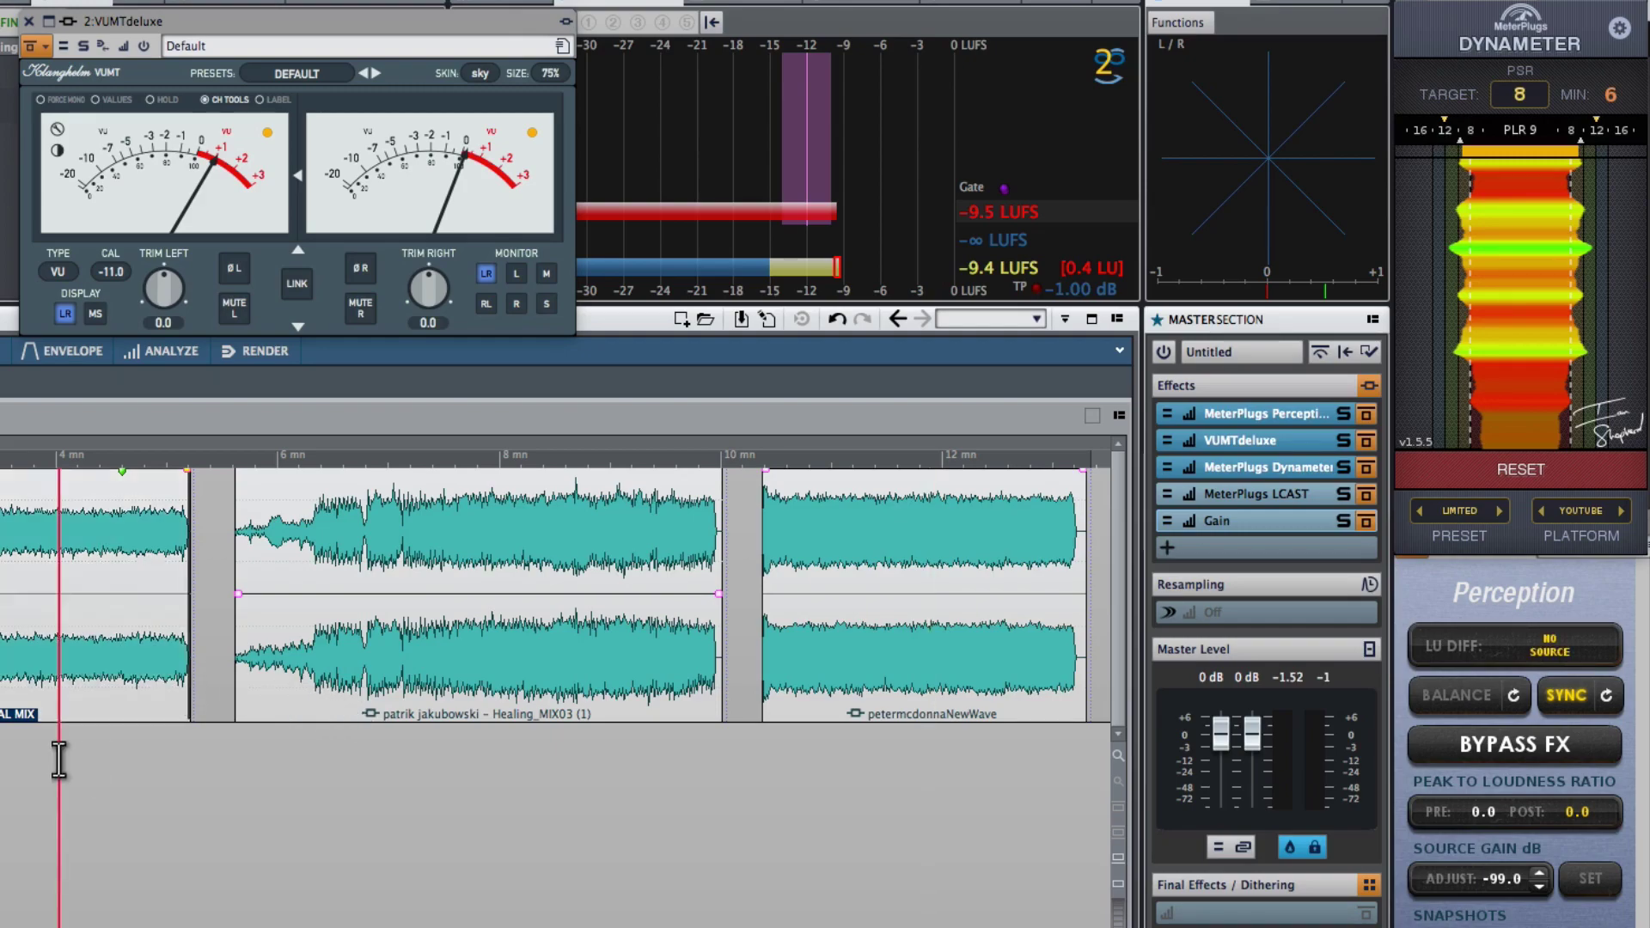
- Open the first clip's Pro-Q 2 and review the EQ curves of the first, second and third clips in turn
click(119, 630)
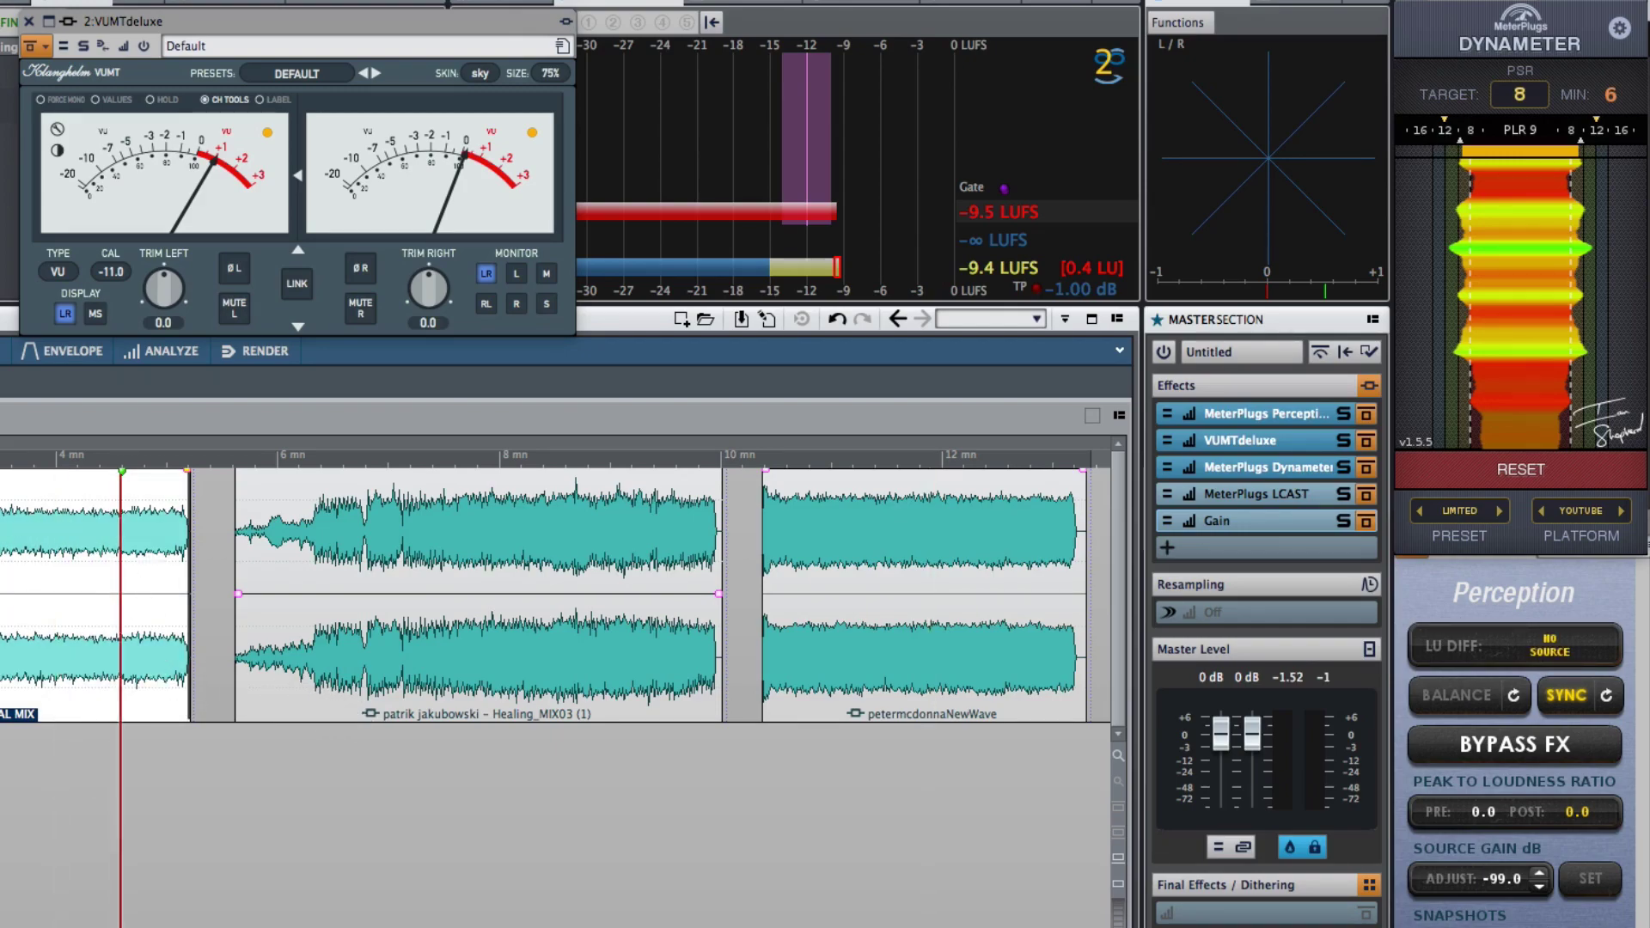
click(0, 105)
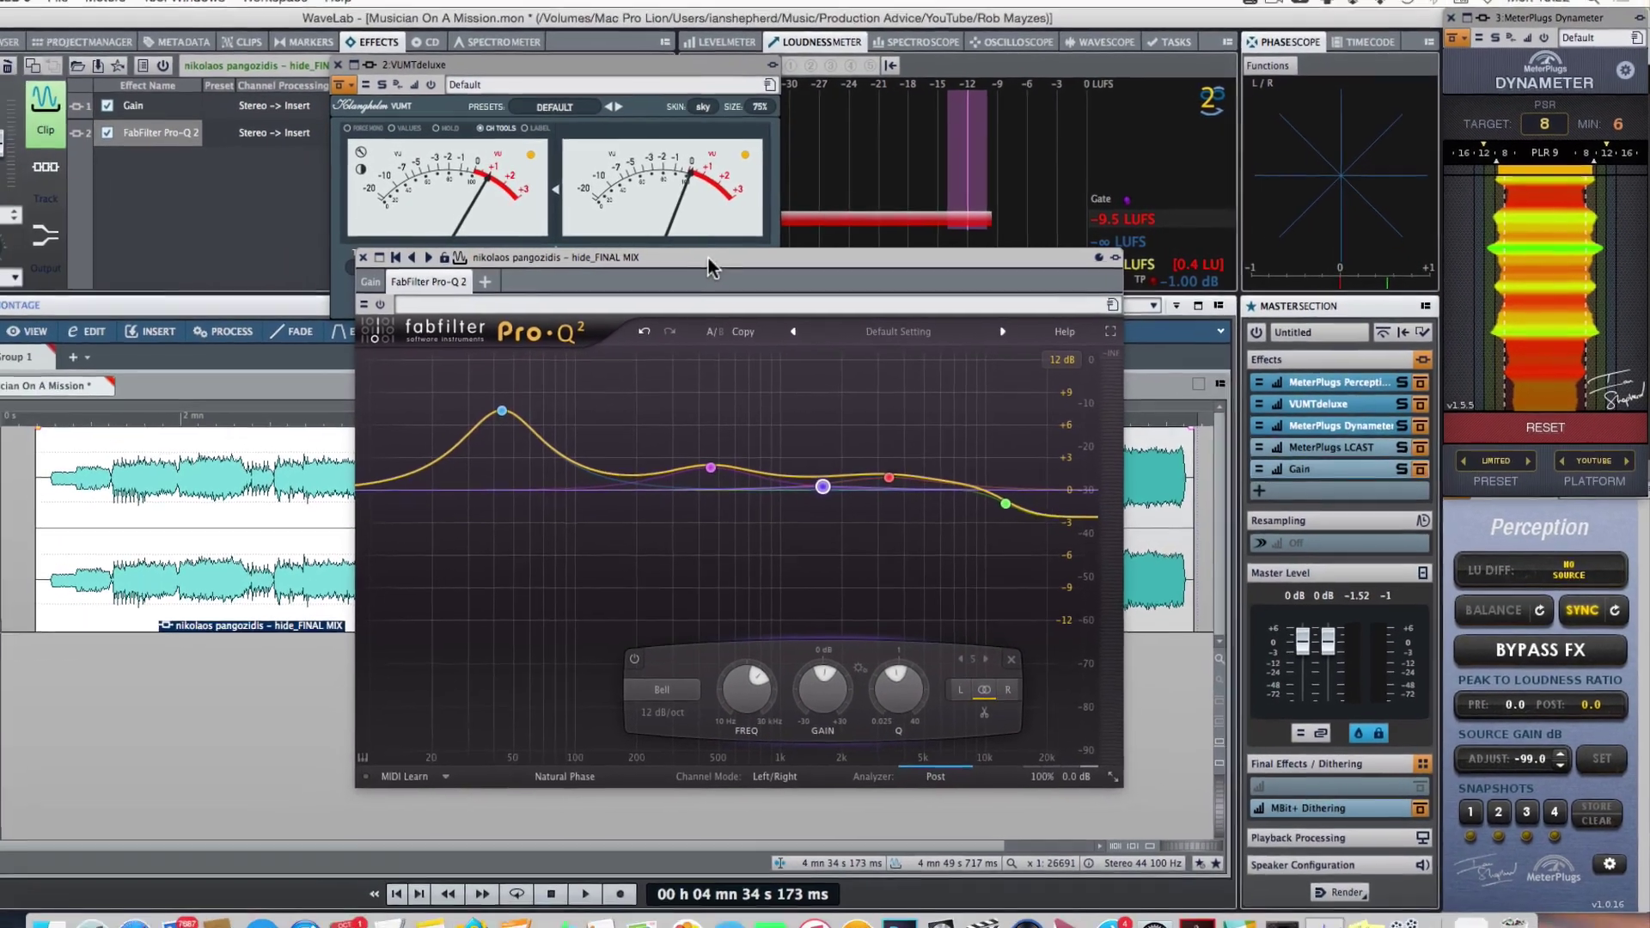
drag(708, 257, 1063, 268)
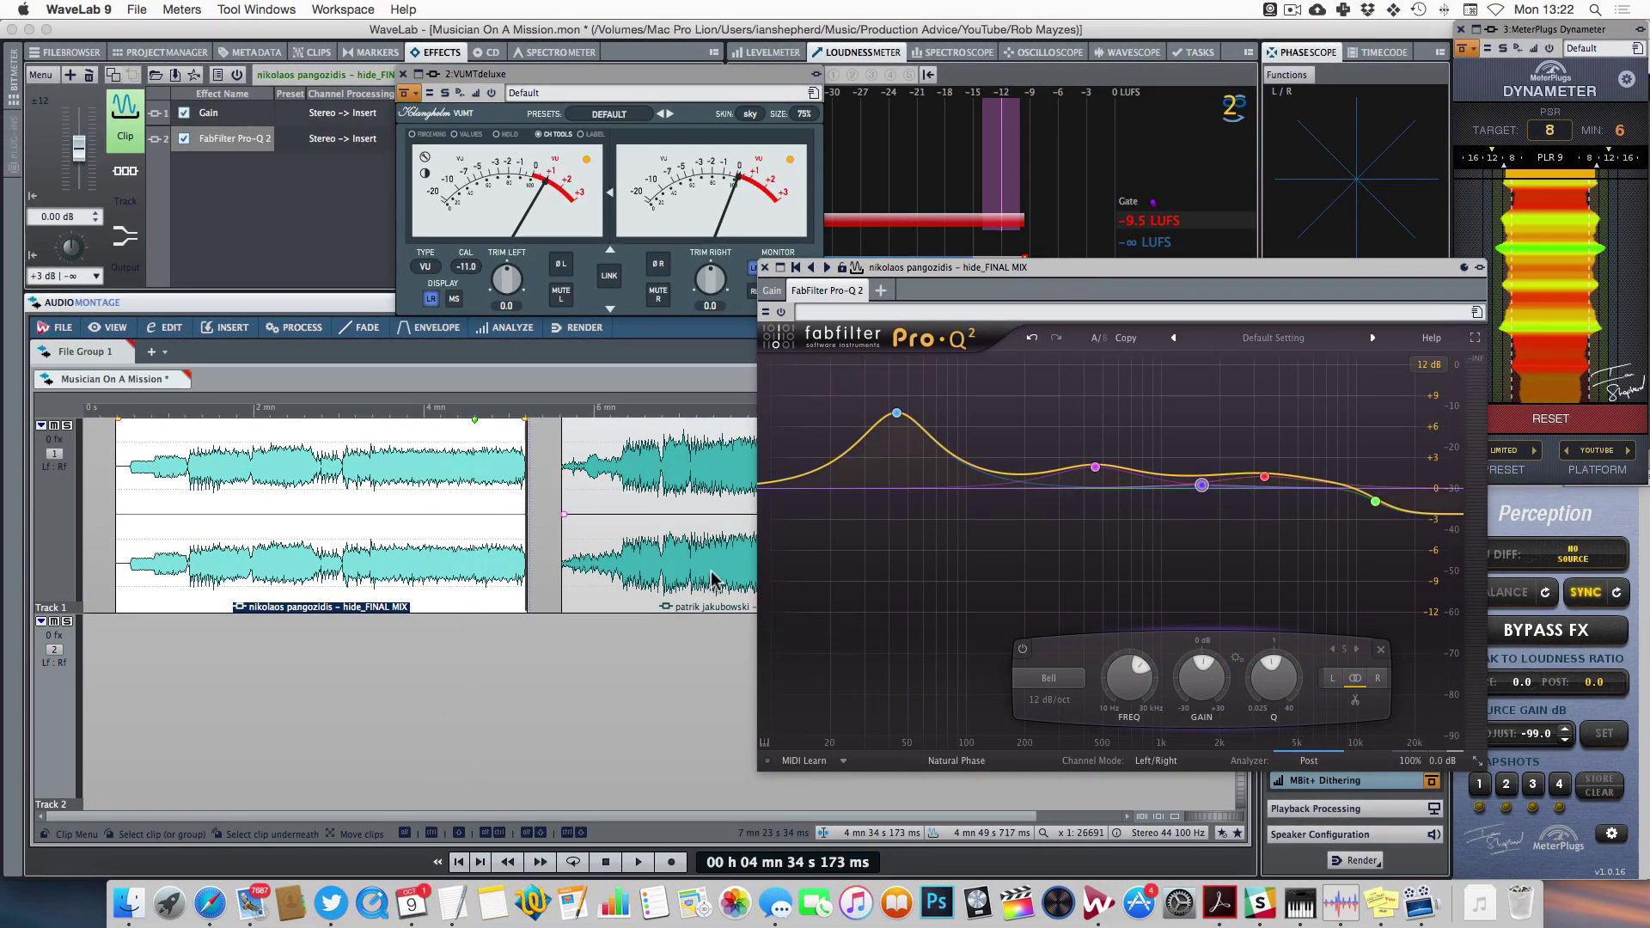
click(710, 580)
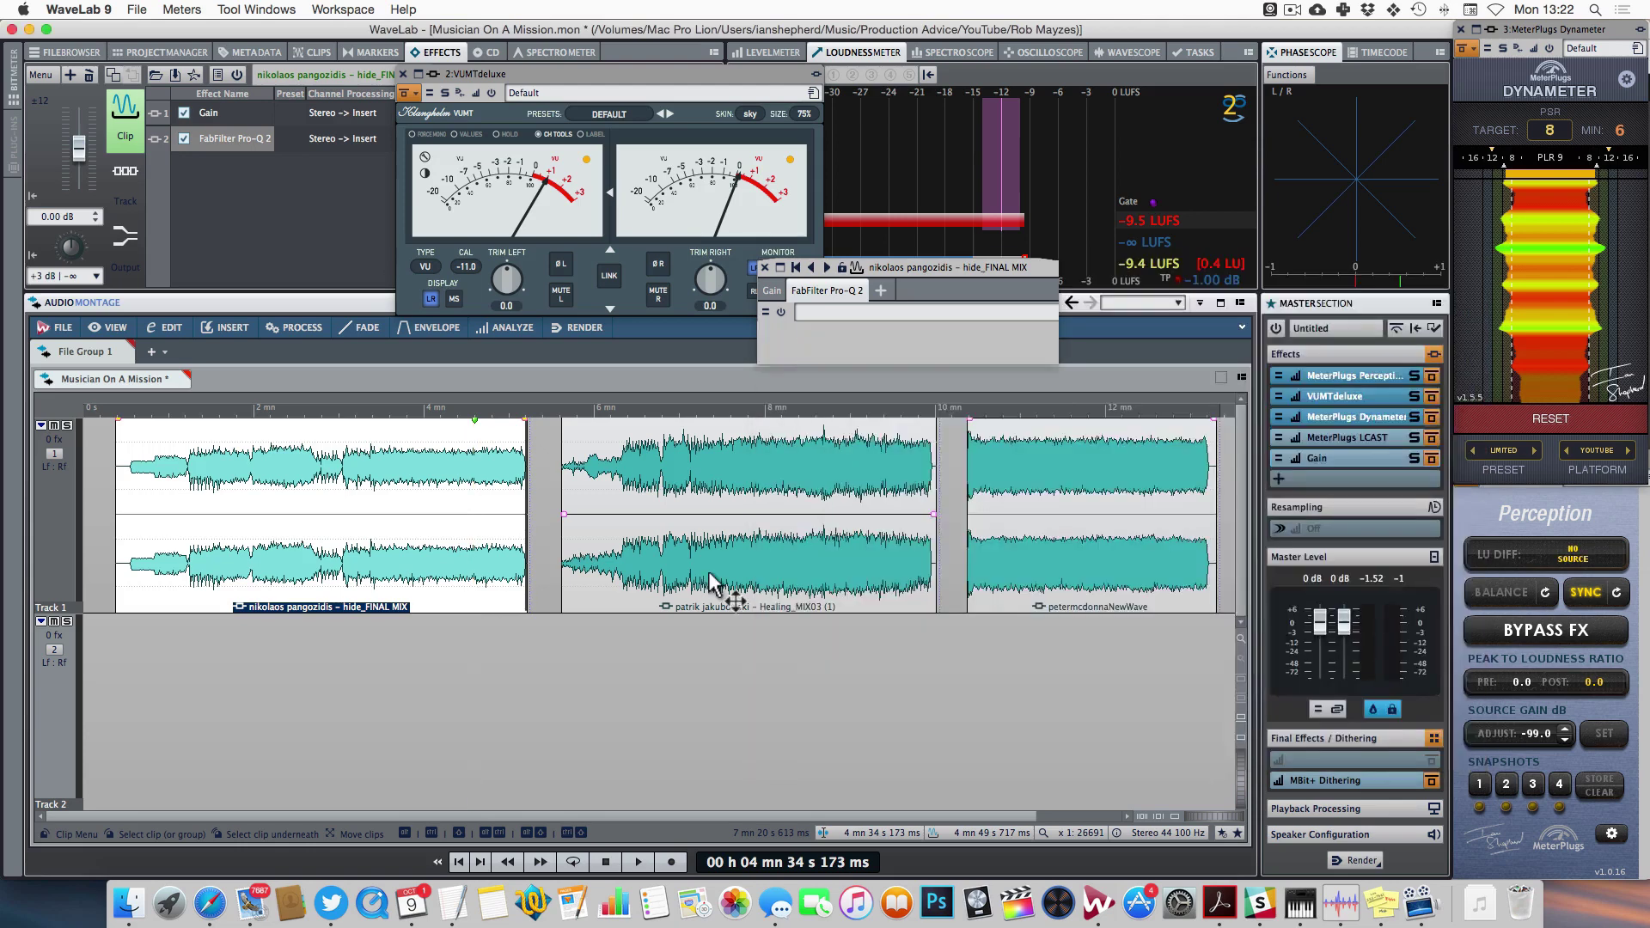
drag(1060, 274, 427, 246)
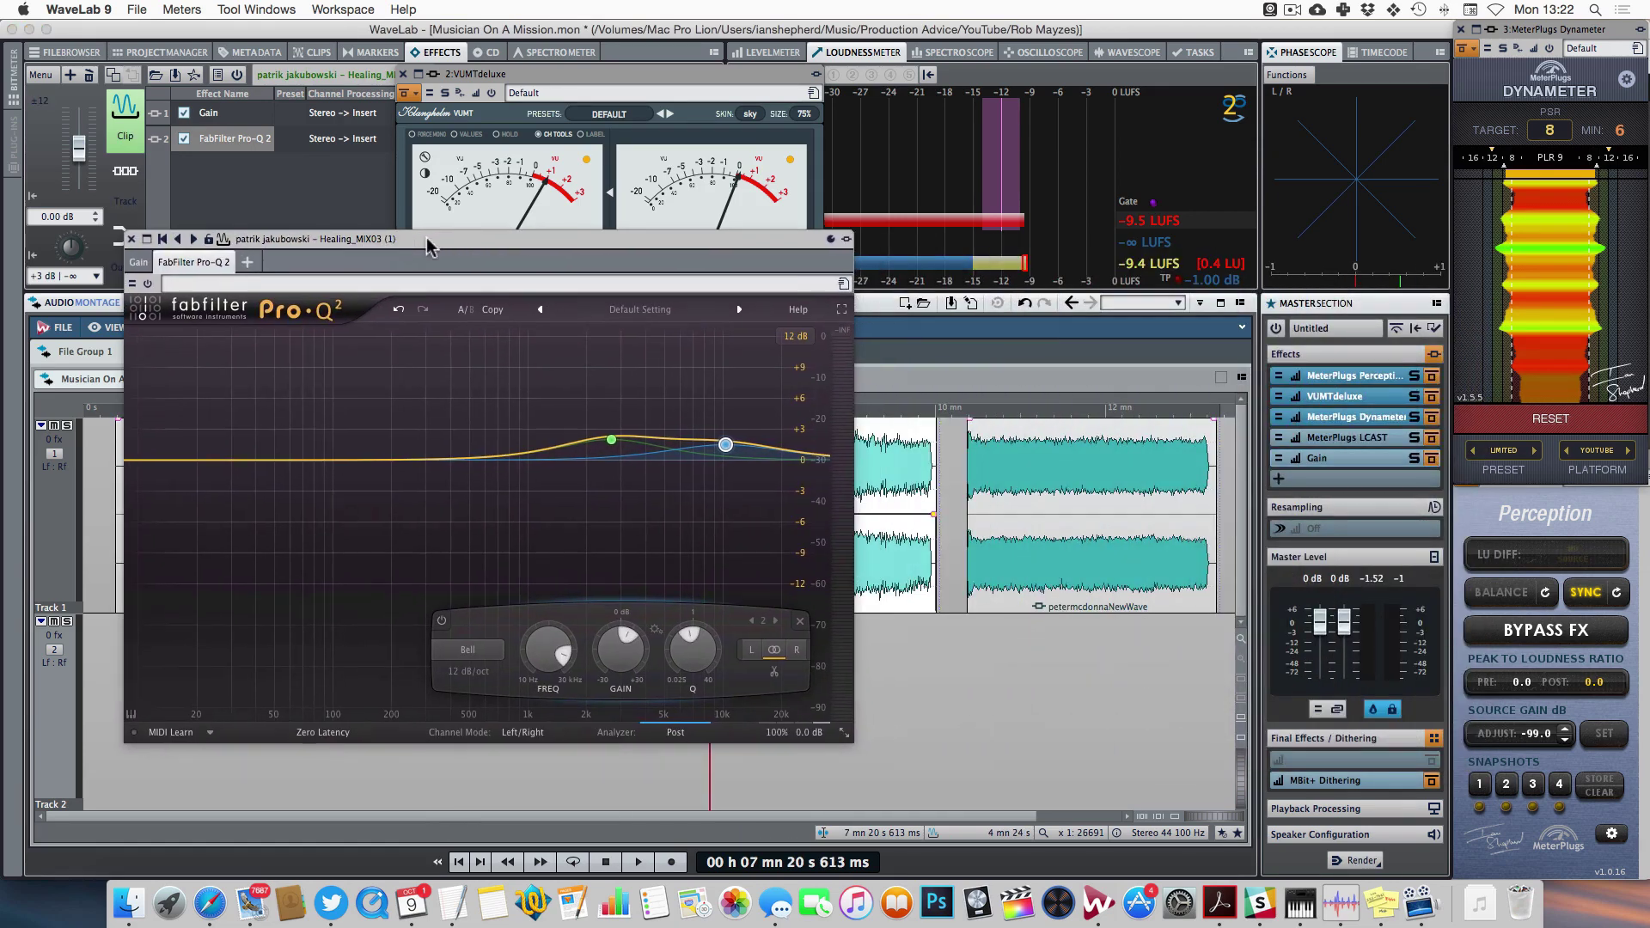
click(1091, 585)
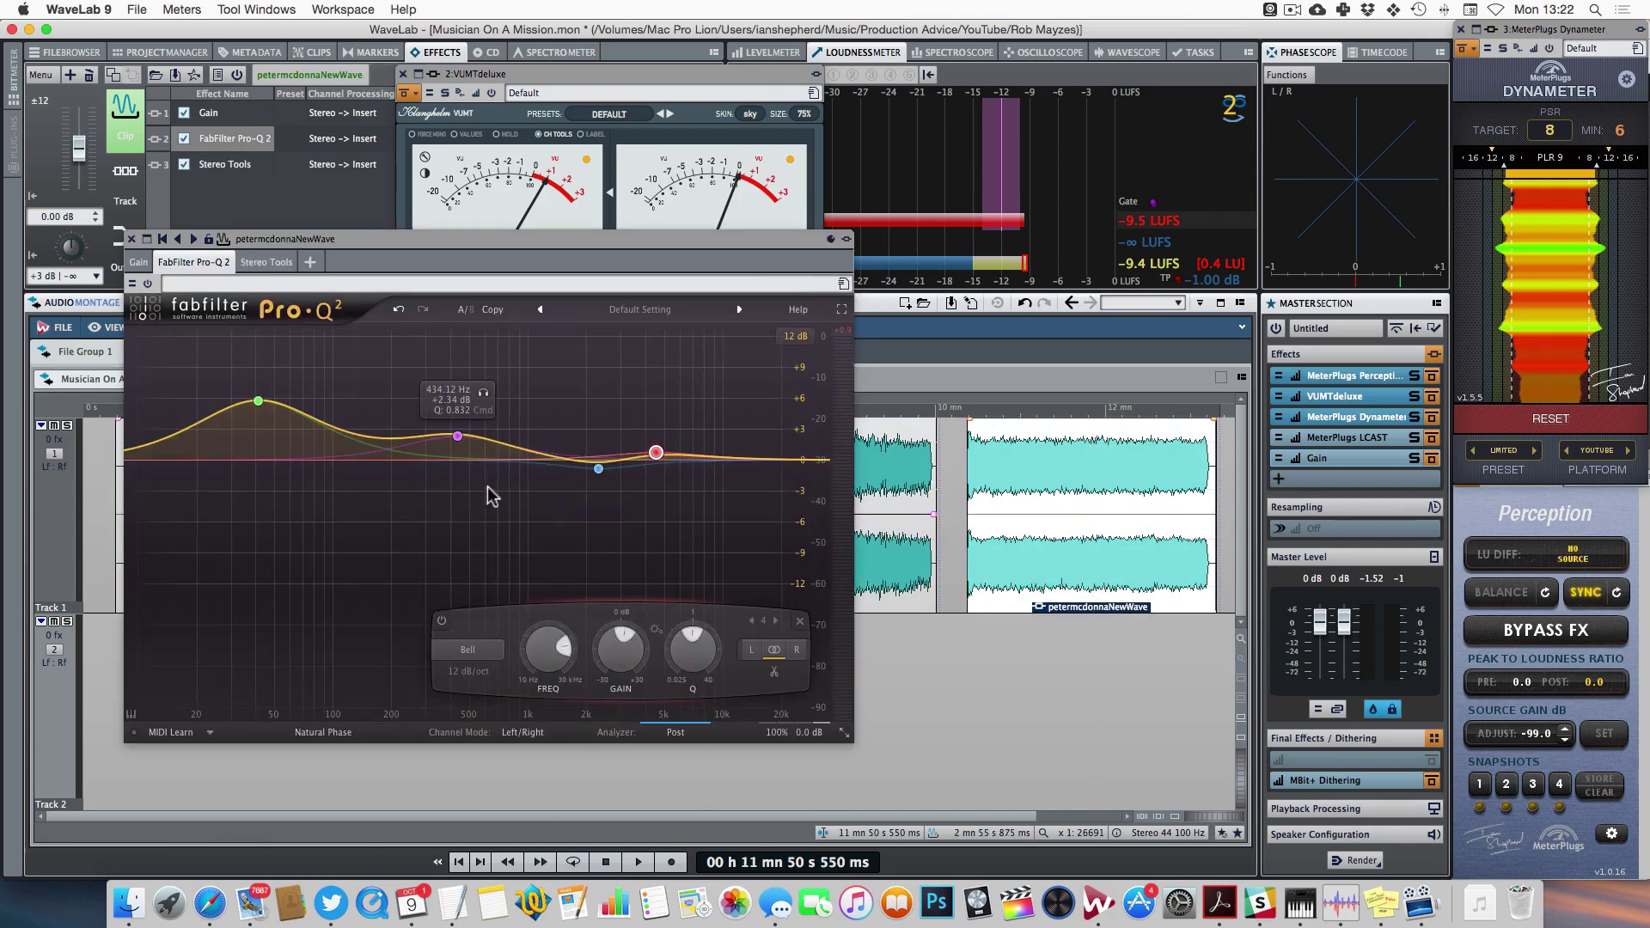
- Move the effects window below the clips, compare the three clips' EQ curves again, and close the window
drag(524, 251, 756, 599)
click(445, 568)
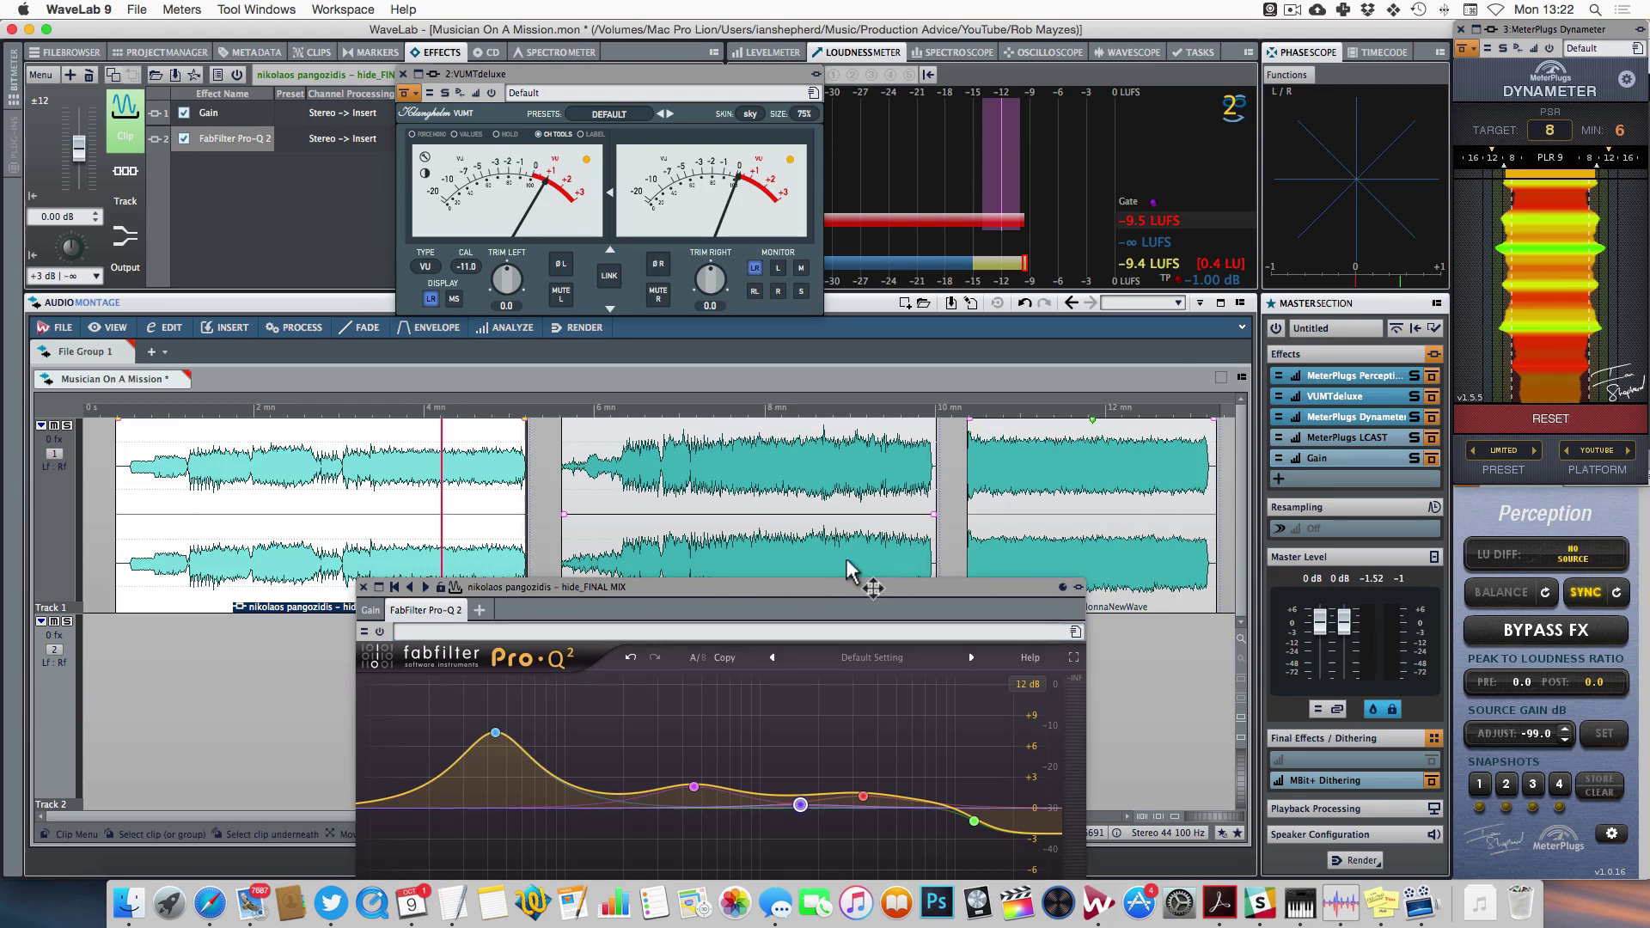
click(1098, 570)
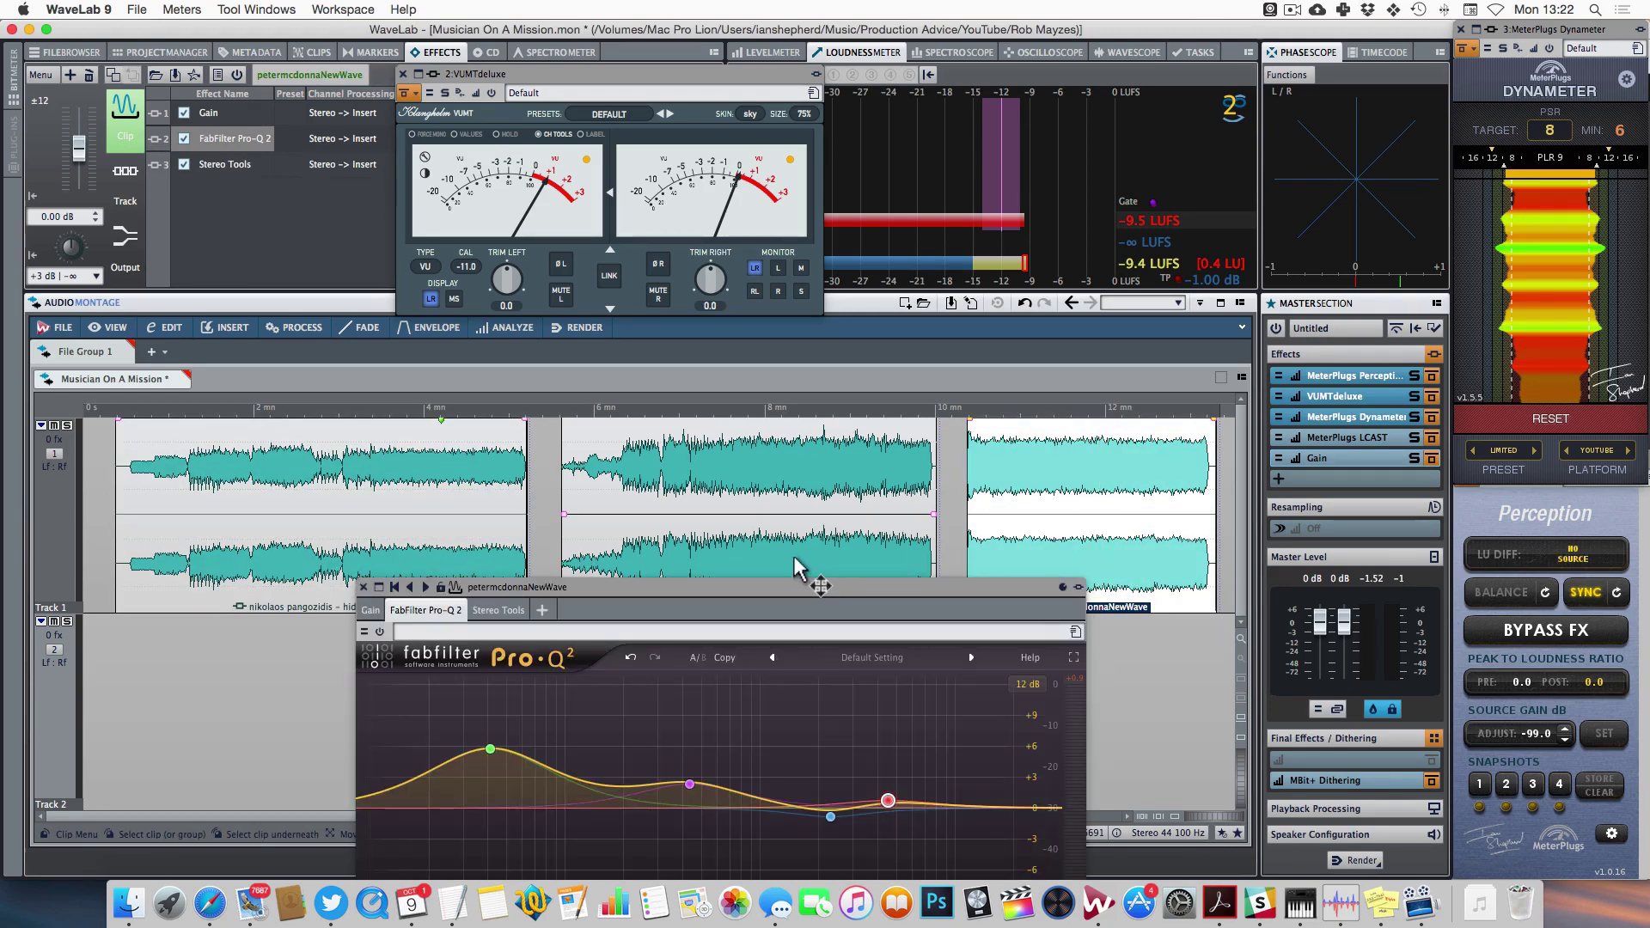
click(457, 569)
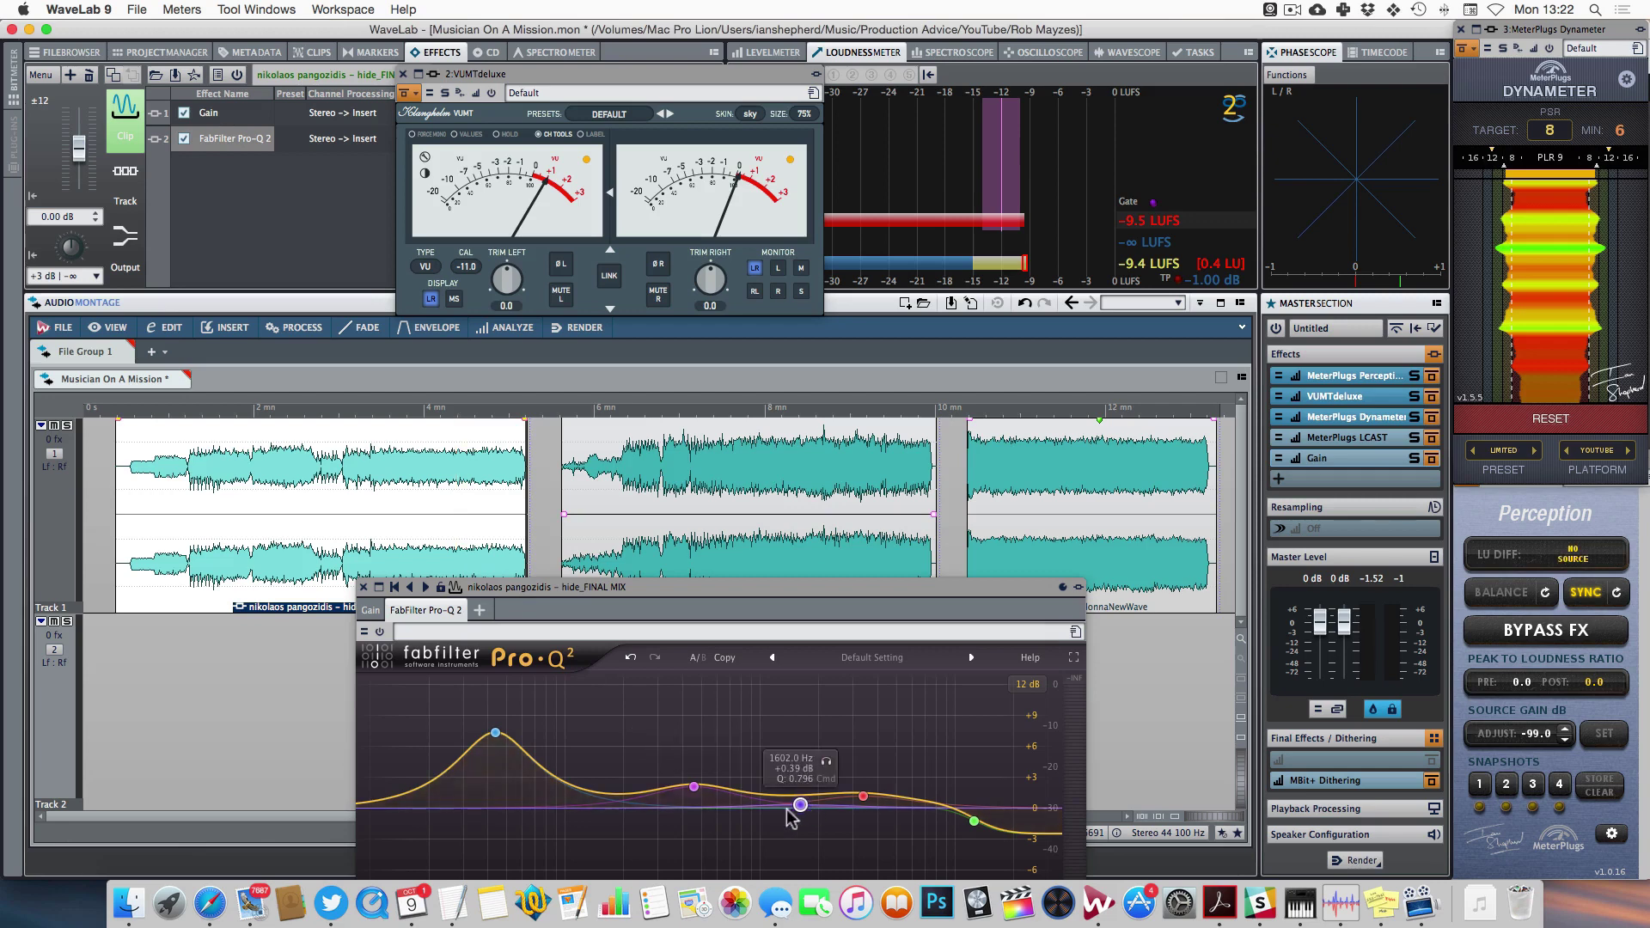
click(823, 574)
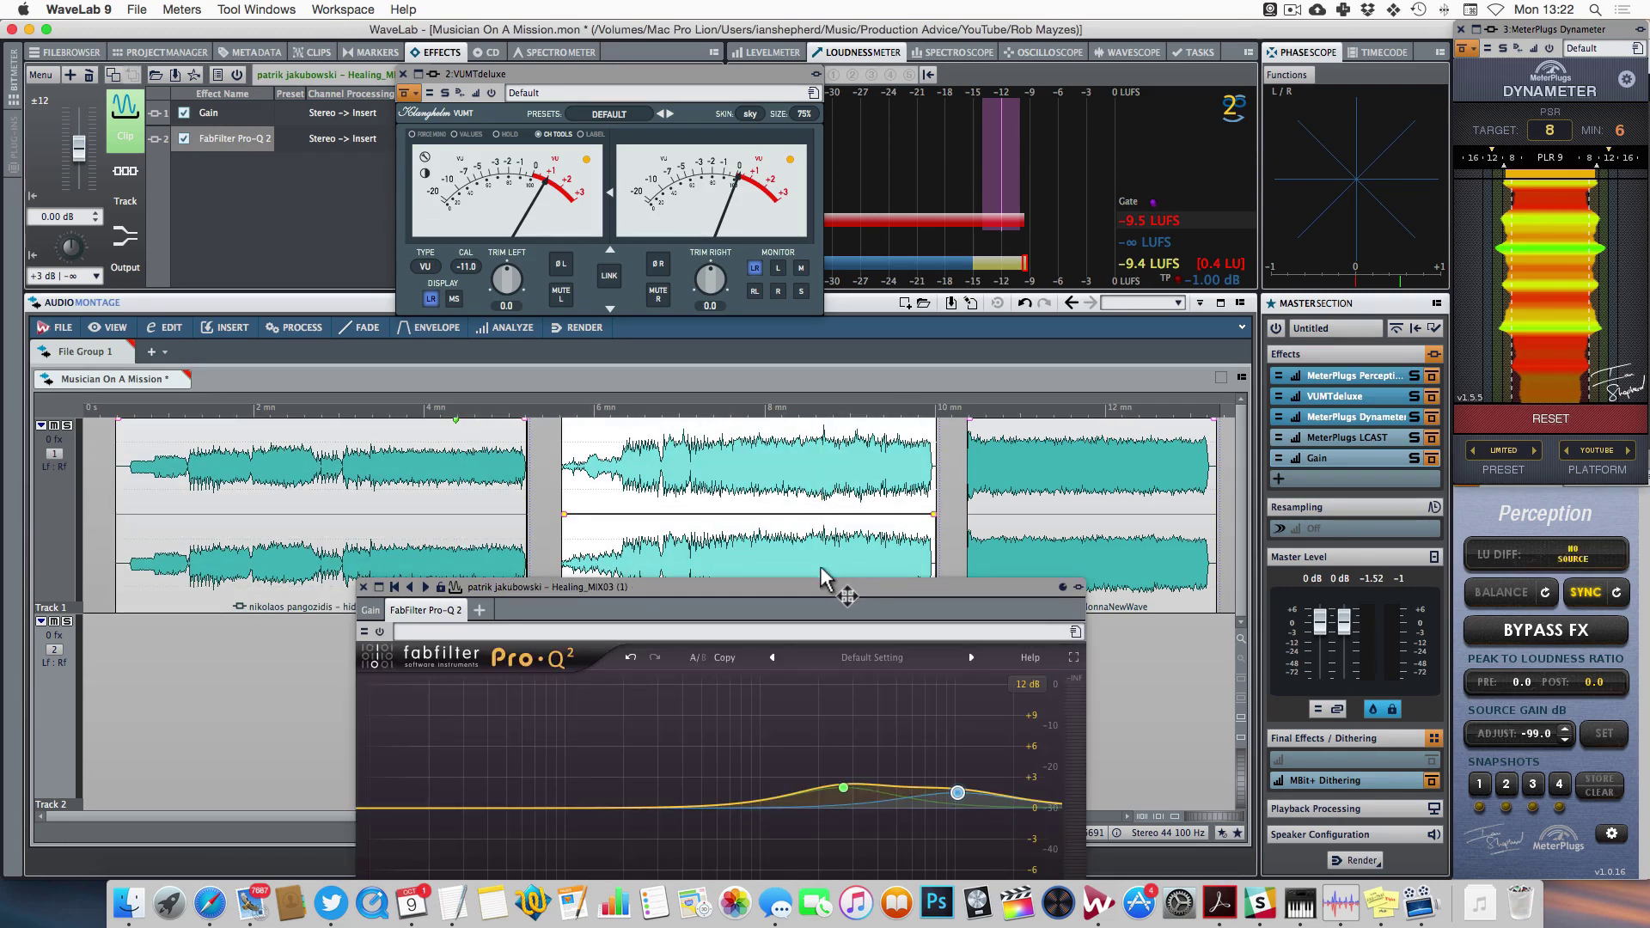
drag(812, 593, 812, 275)
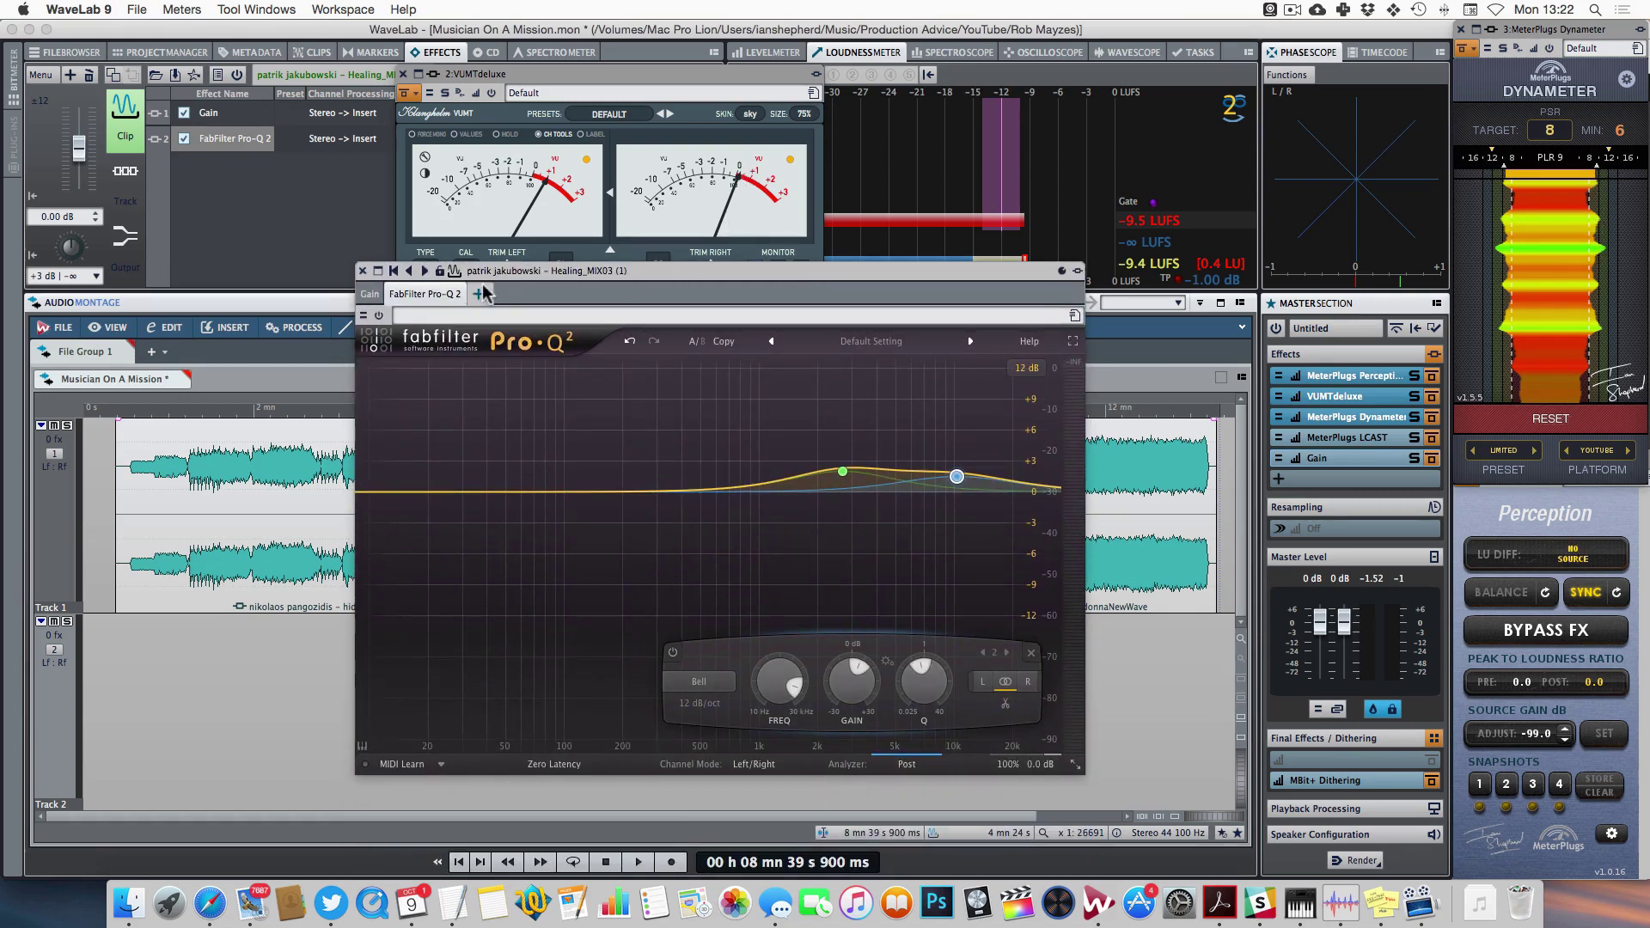
click(362, 271)
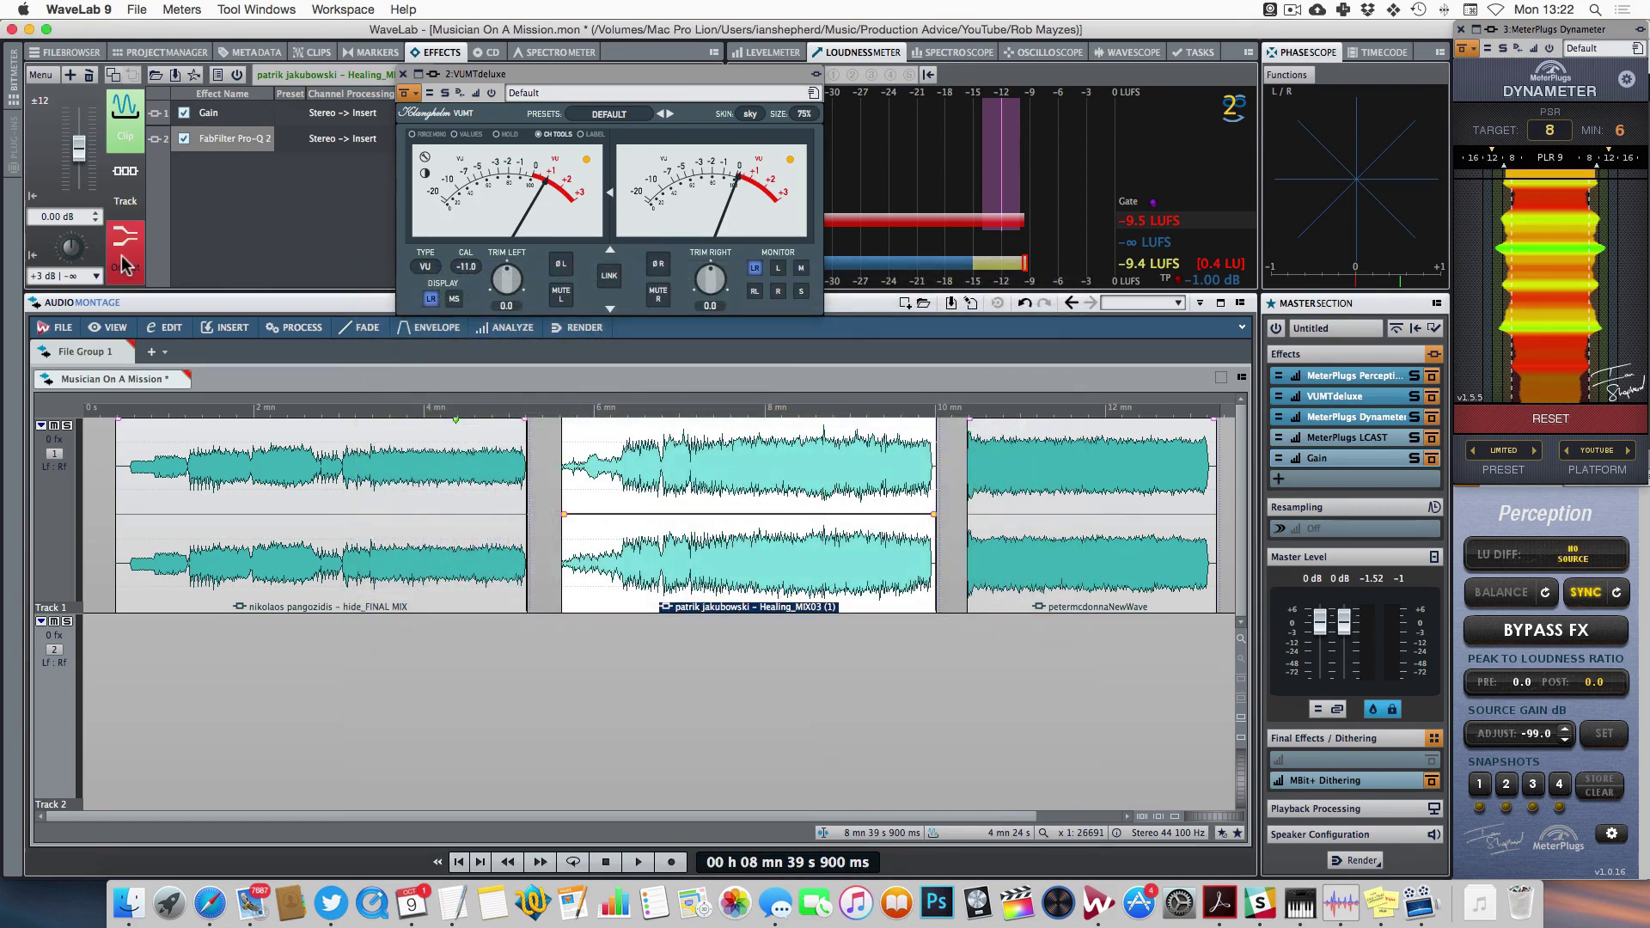
- Open the FabFilter Pro-L limiter on the montage output and set its gain to +0.0 dB
click(126, 245)
click(220, 117)
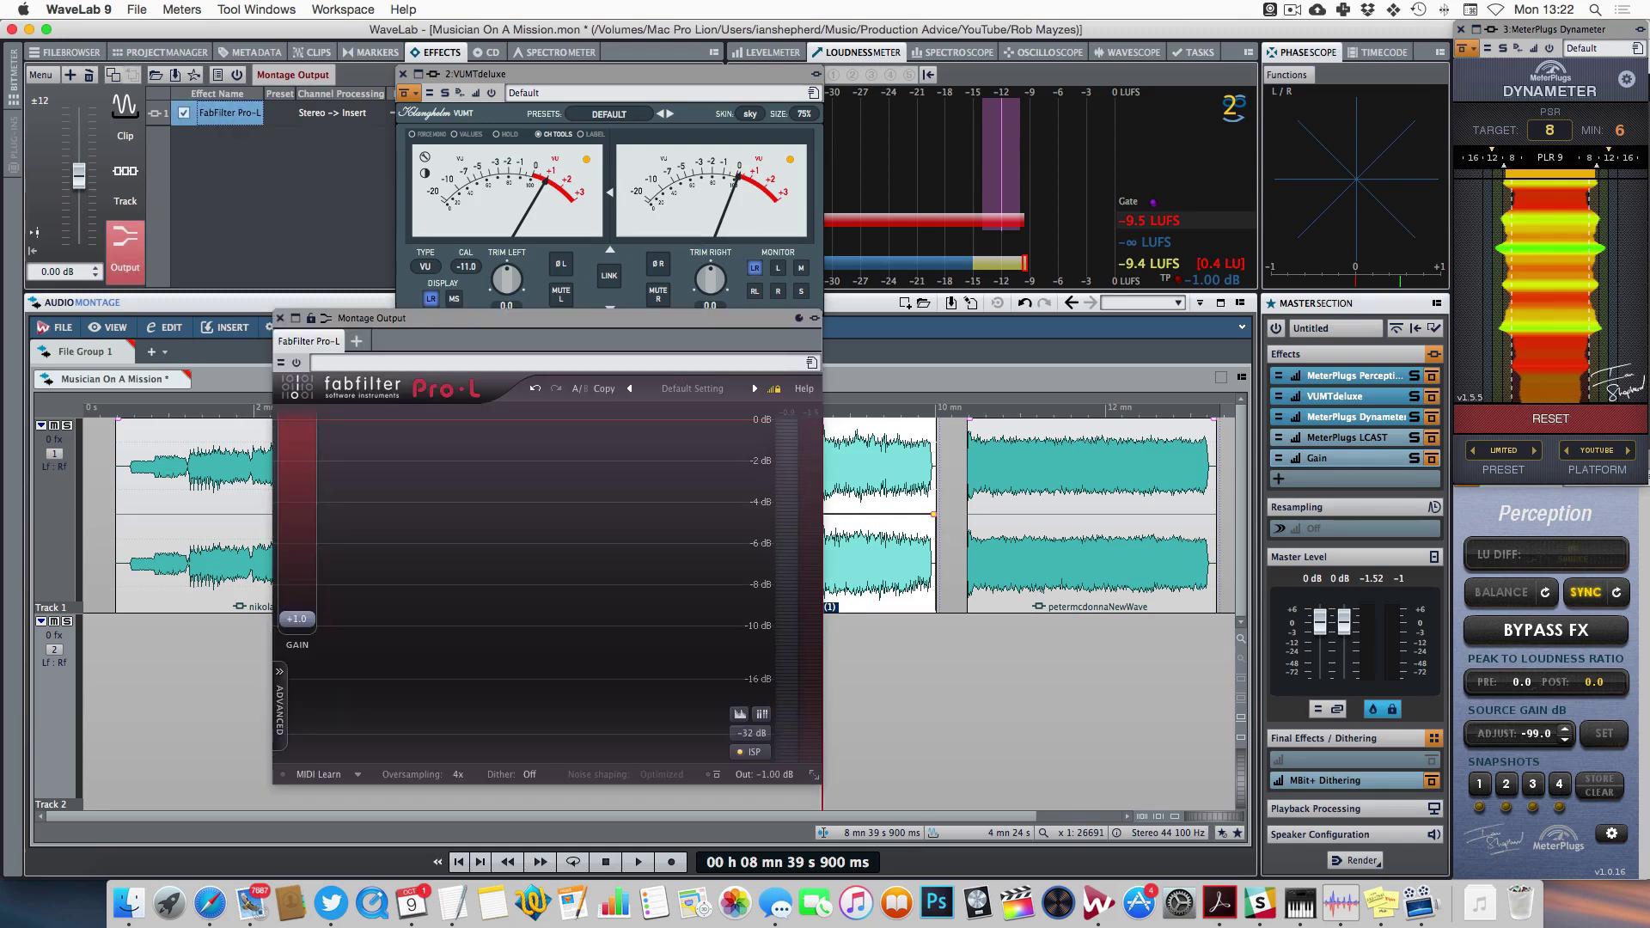
click(299, 620)
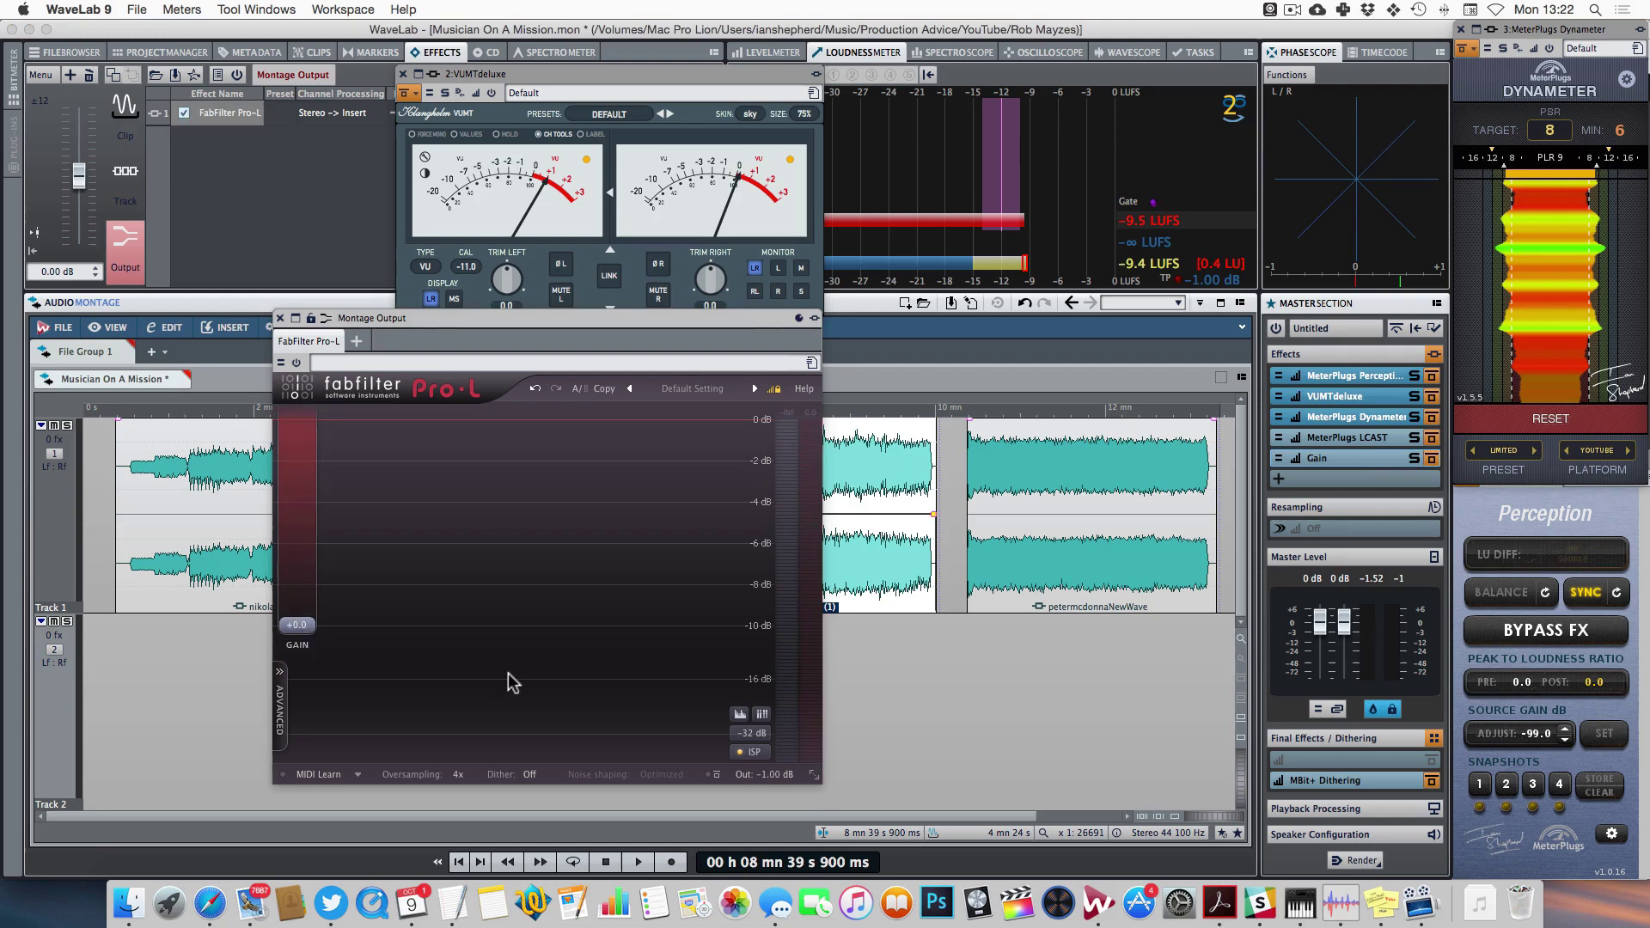
- Place the Pro-L window below the clips and check the limiting on the first and second clips during playback
drag(547, 325, 754, 303)
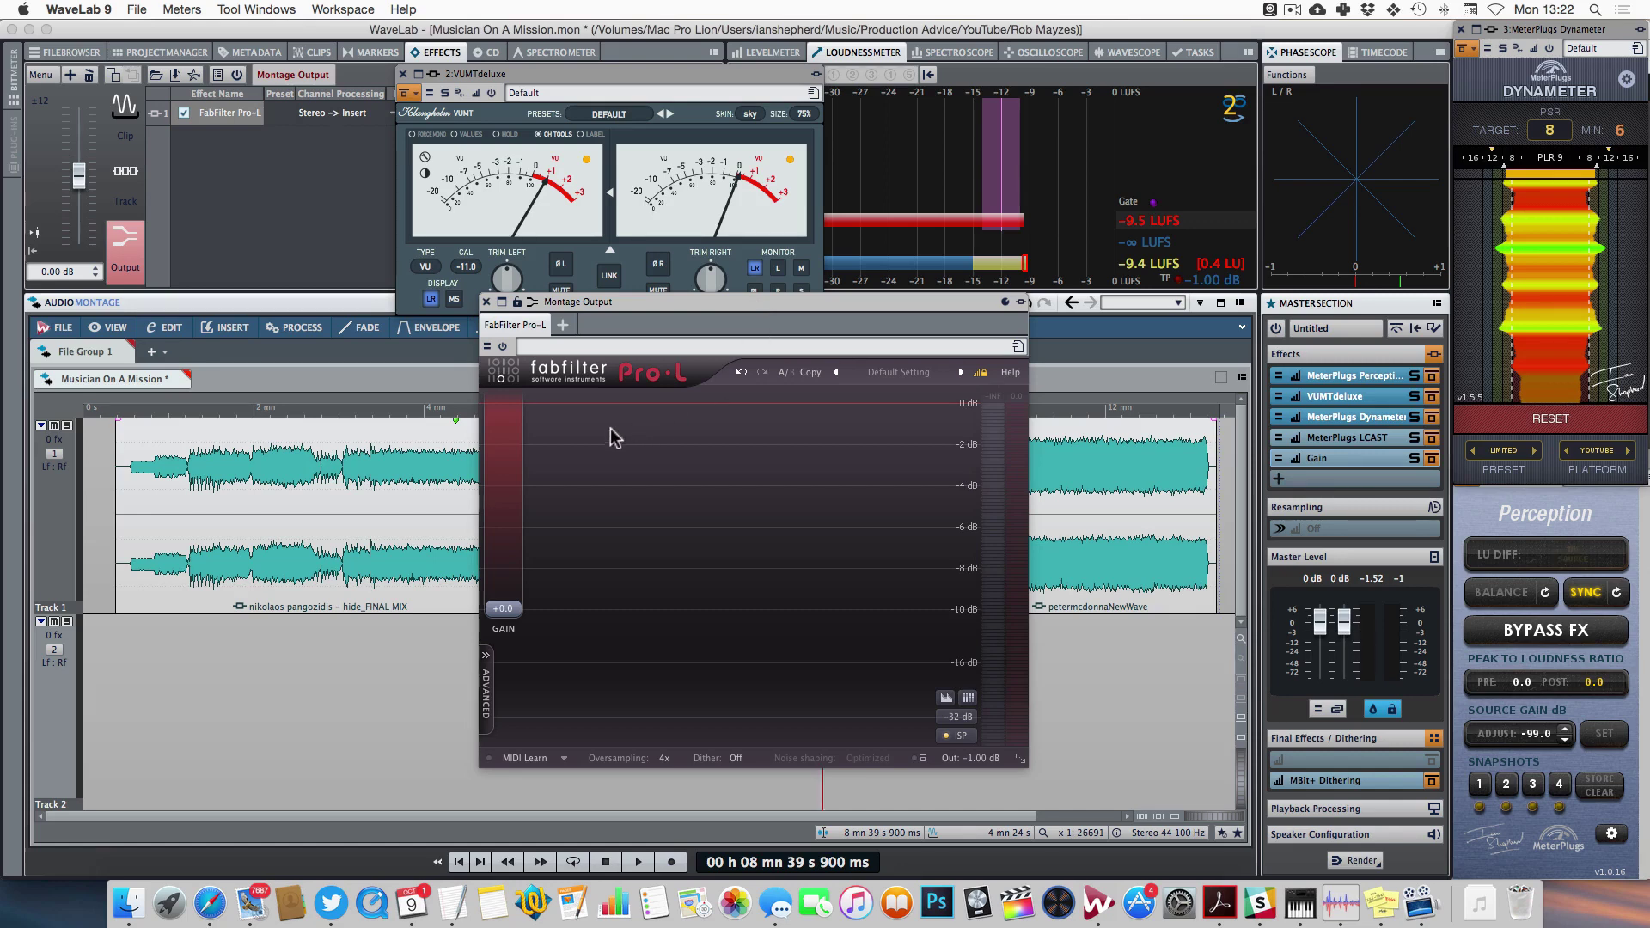
click(419, 421)
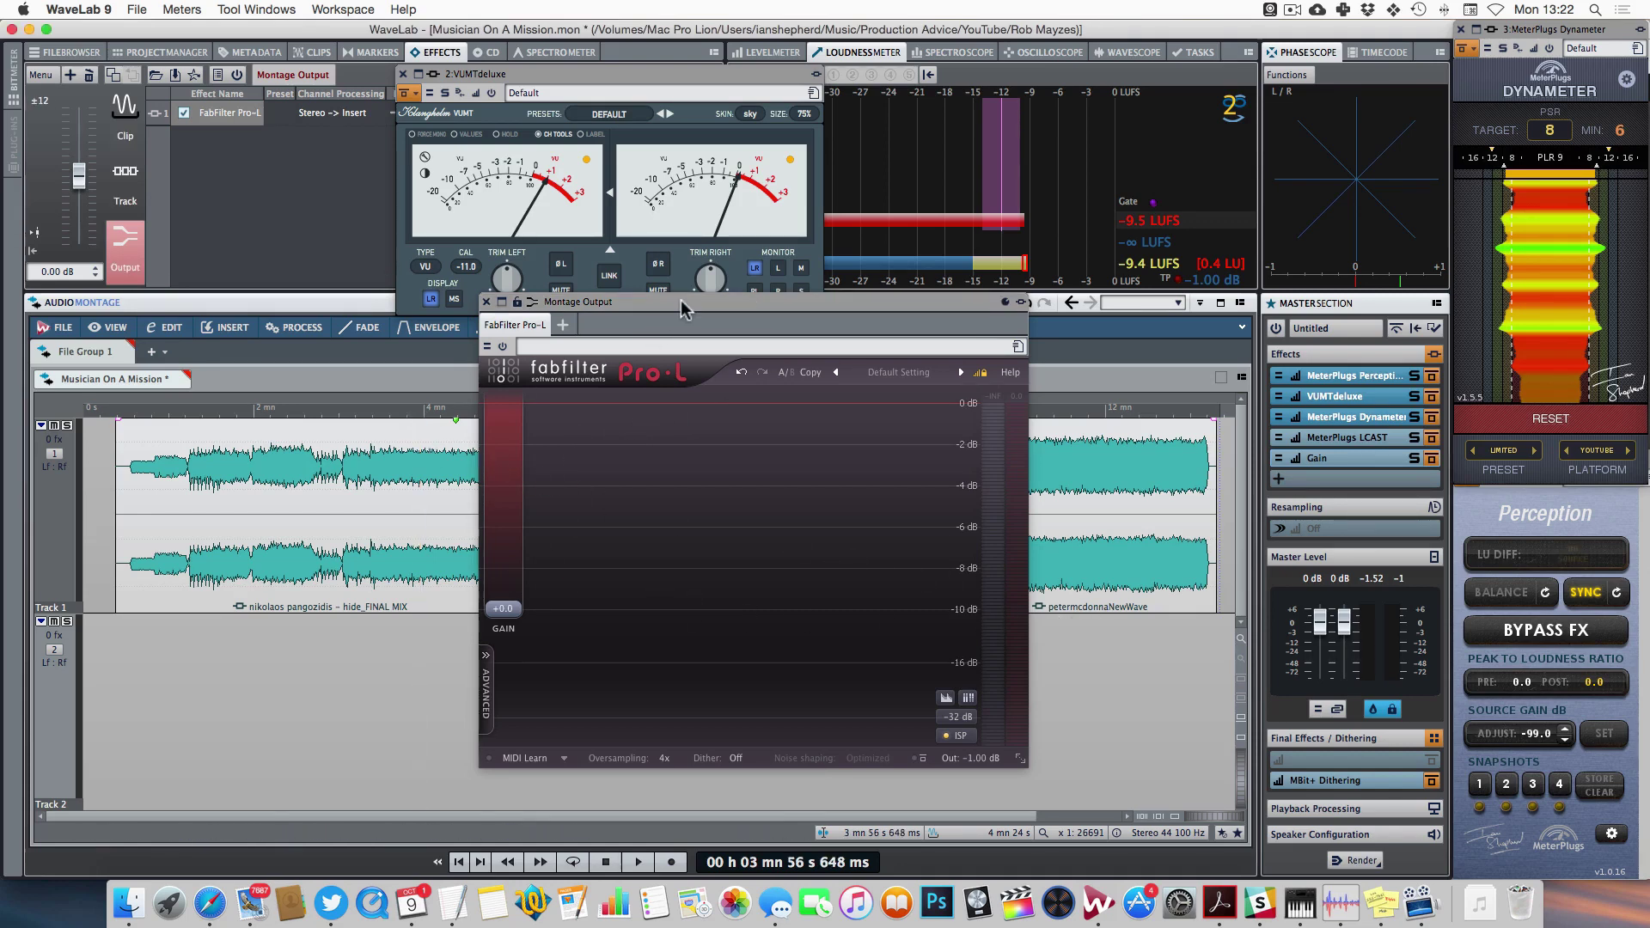
key(space)
drag(682, 318, 640, 591)
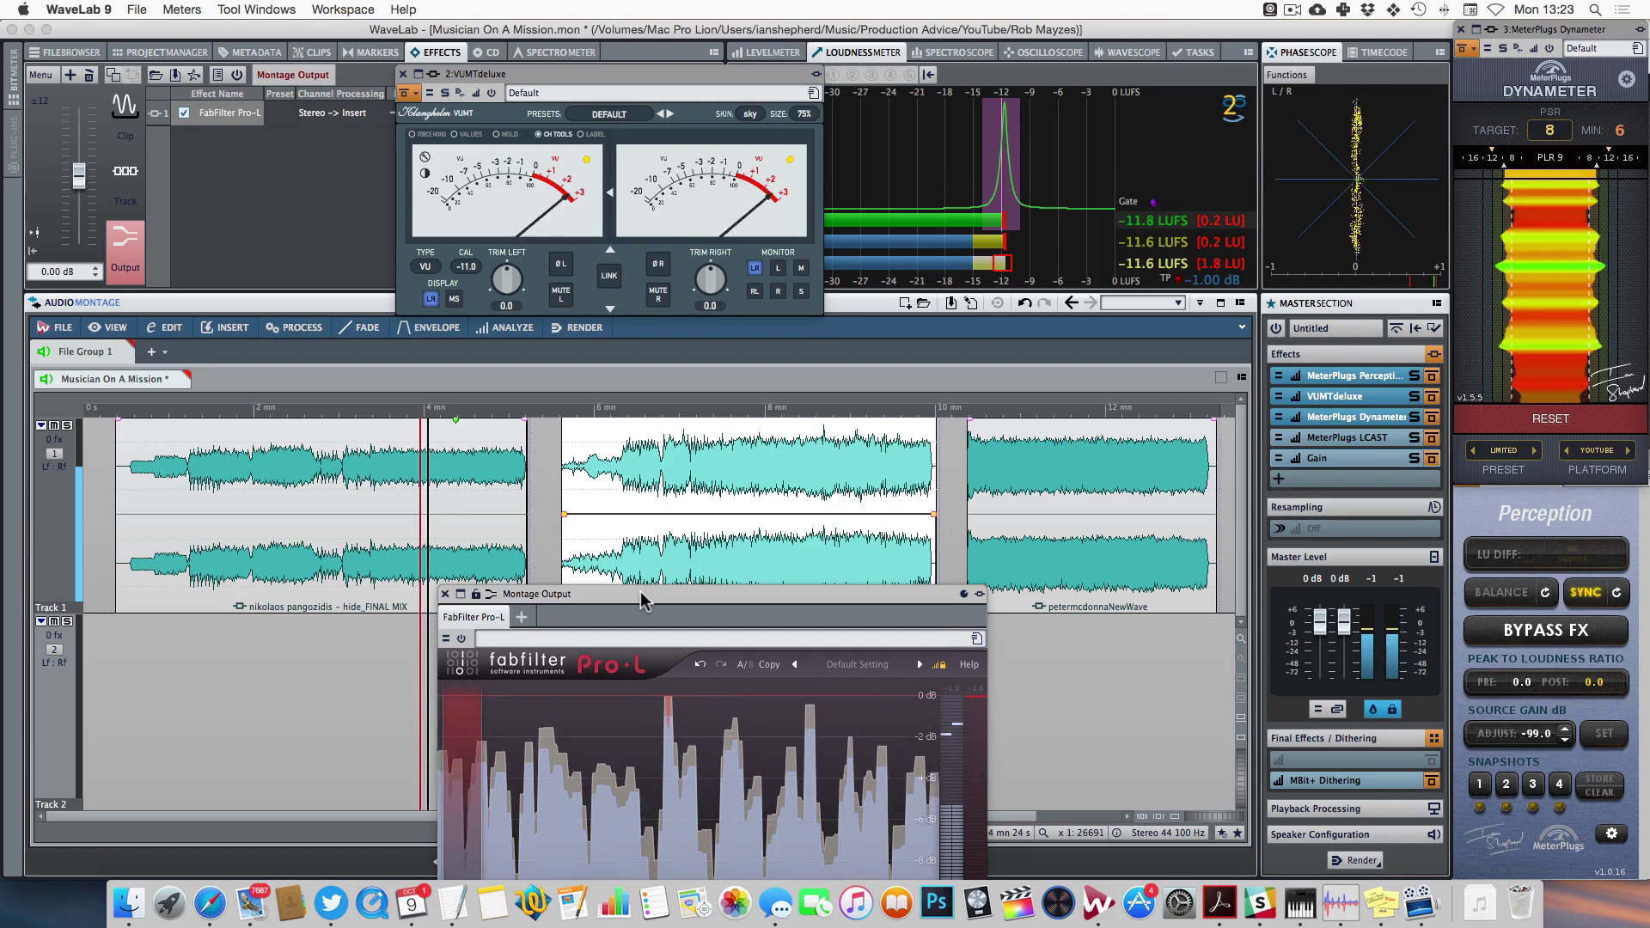
click(782, 415)
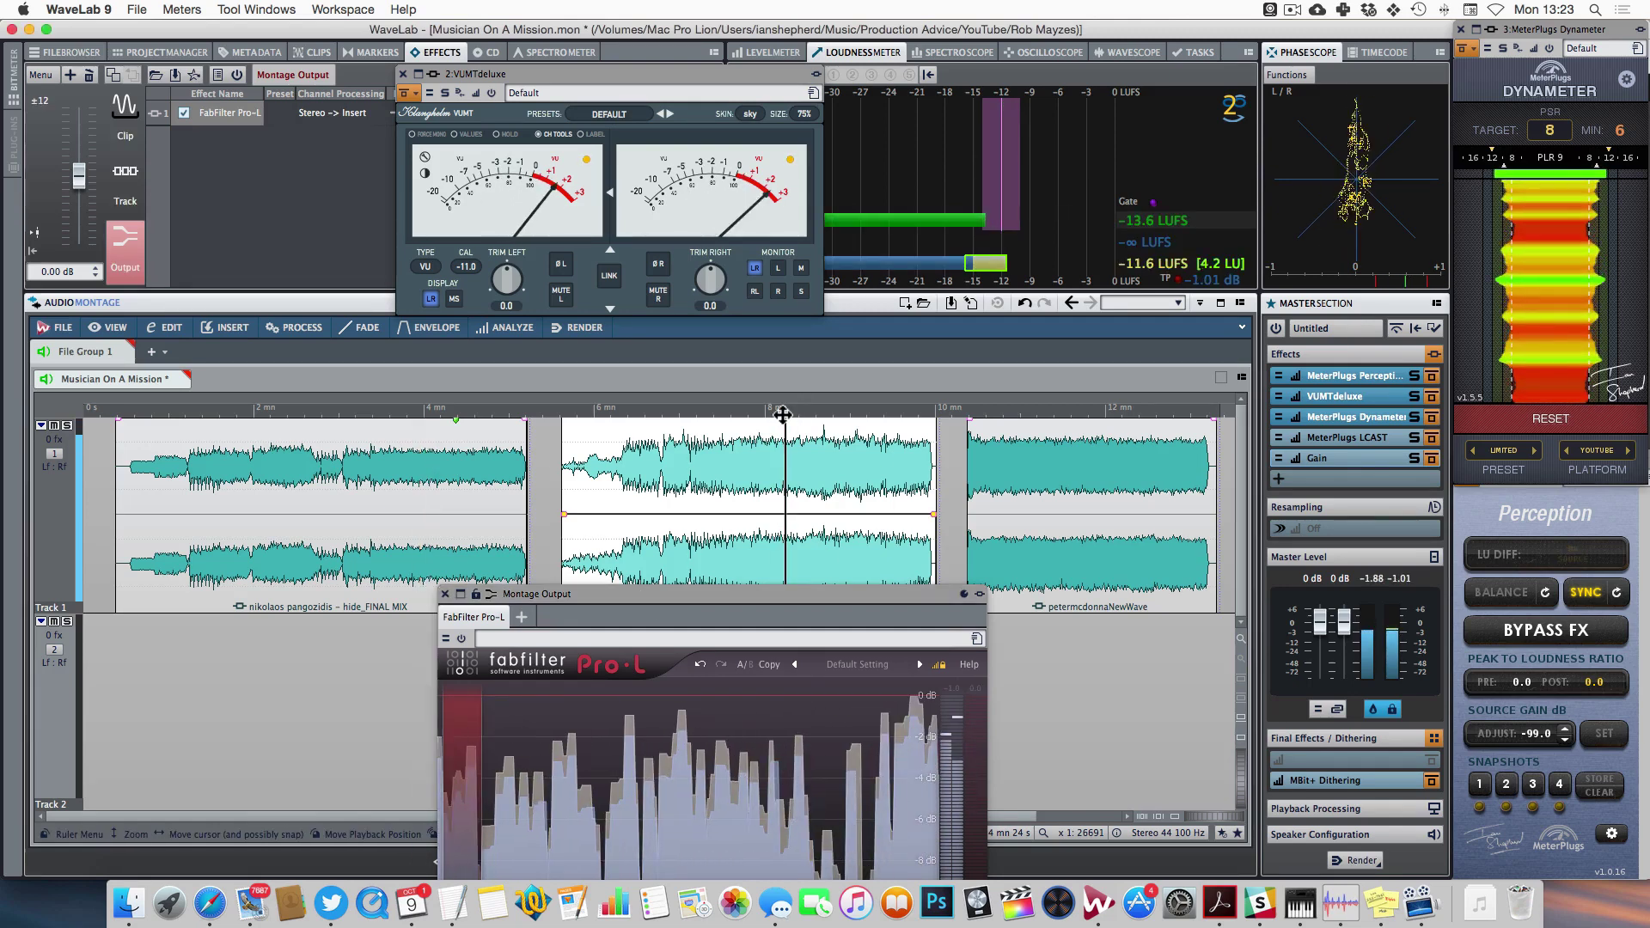
- Reset the Dynameter and check the dynamics of the second and third clips during playback
click(1546, 421)
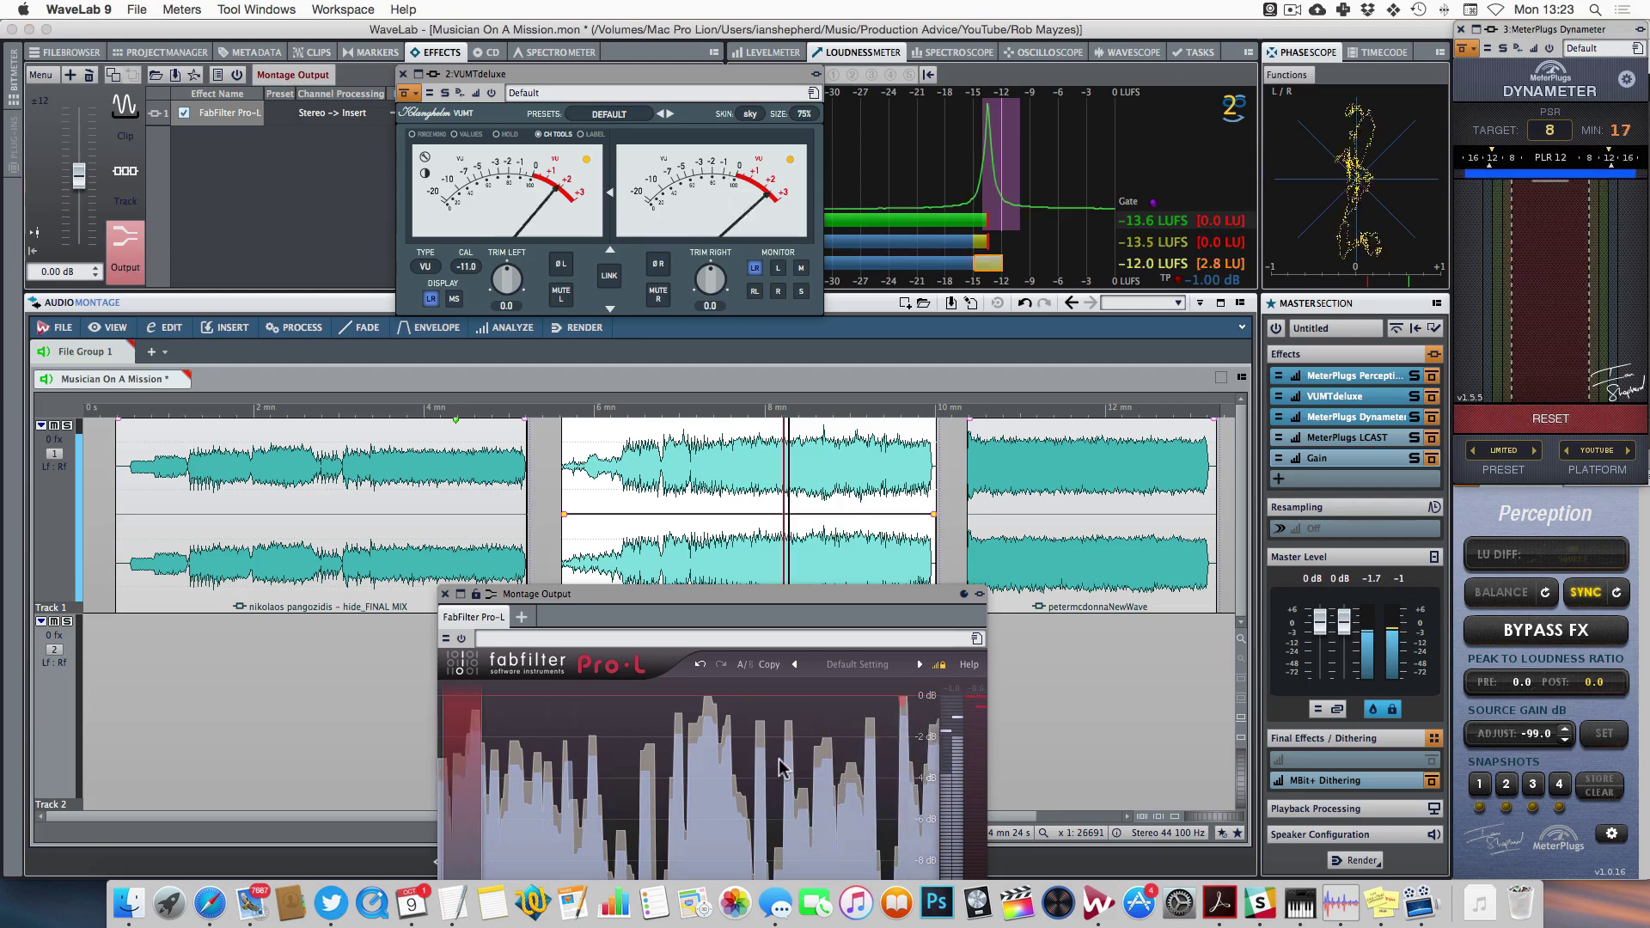
click(858, 415)
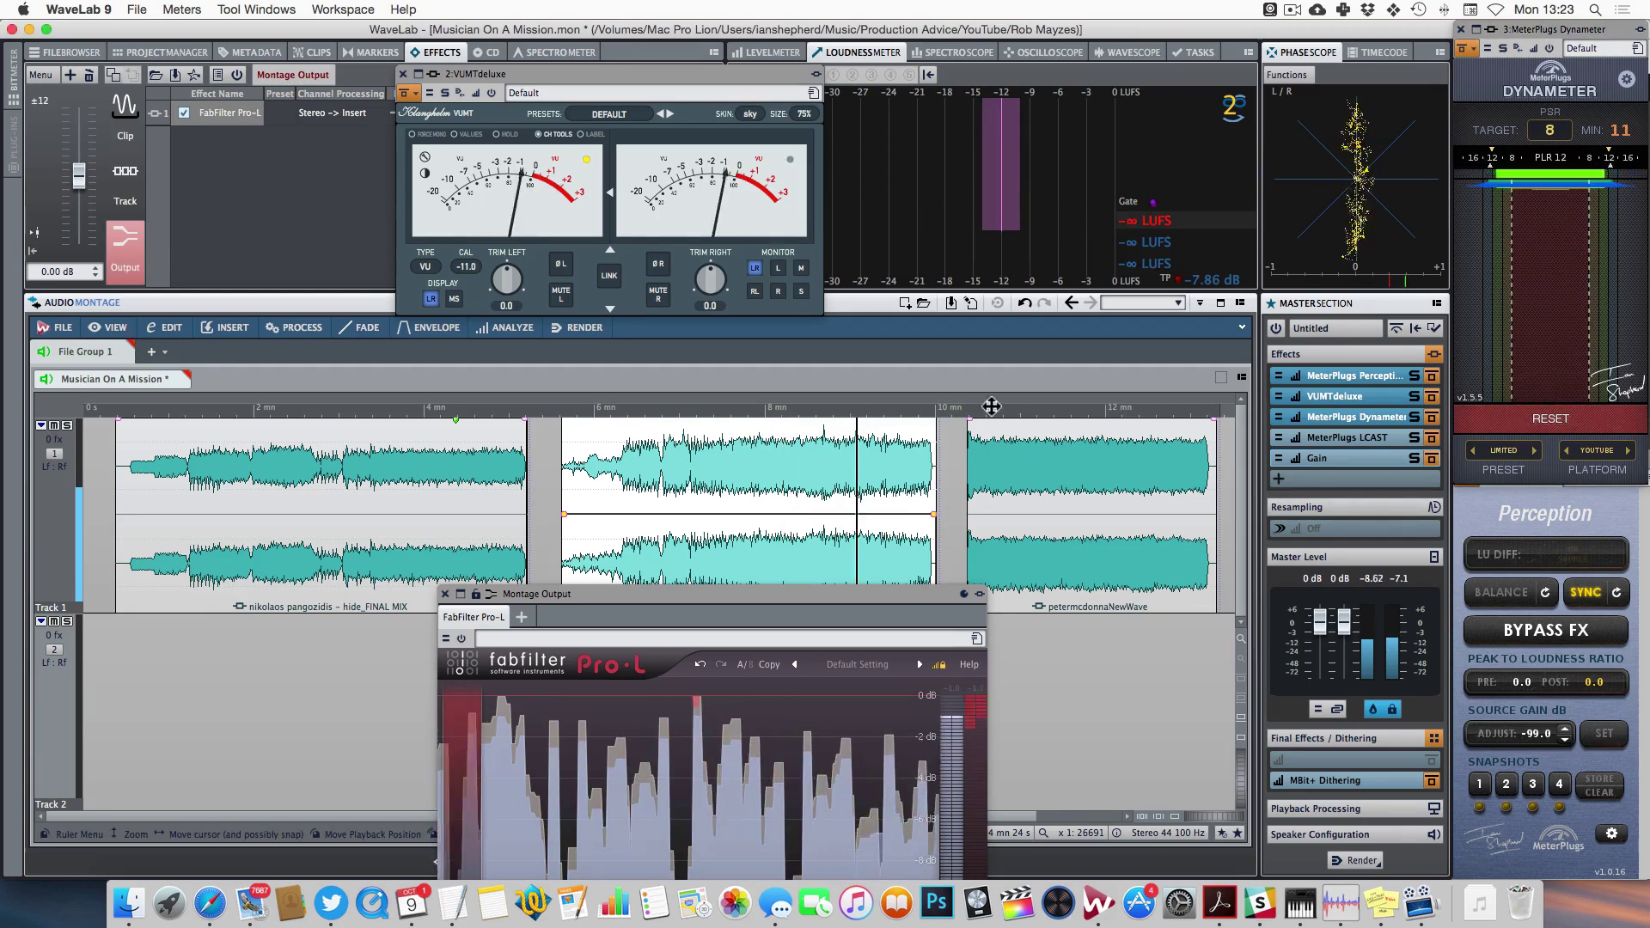
click(1058, 414)
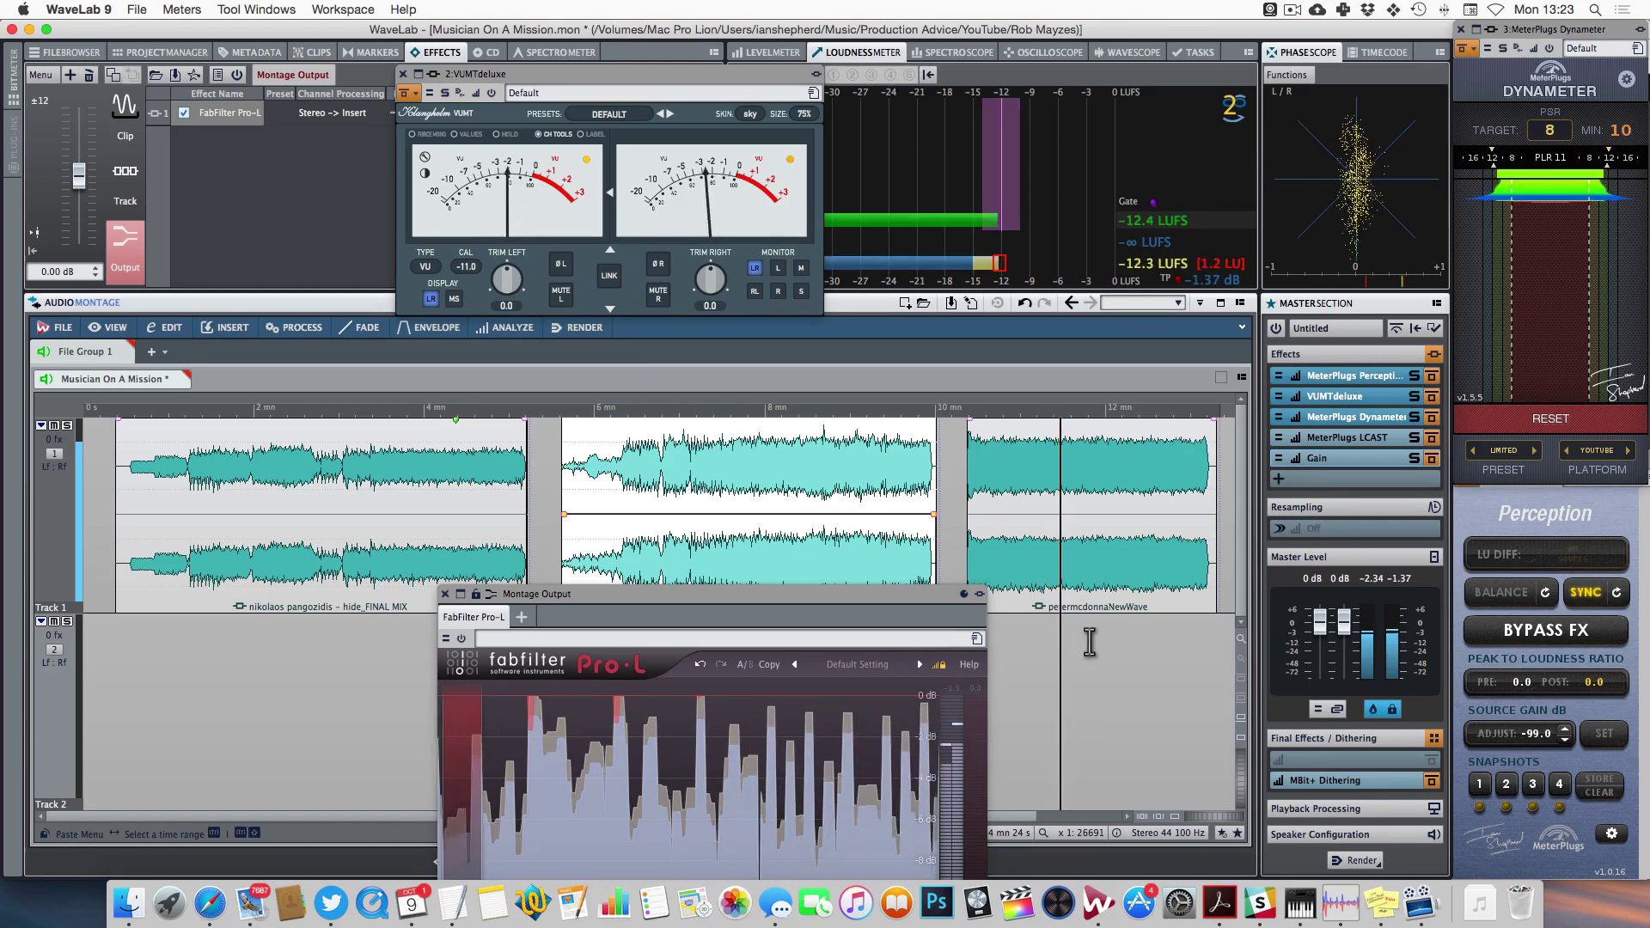
click(1125, 427)
click(1121, 413)
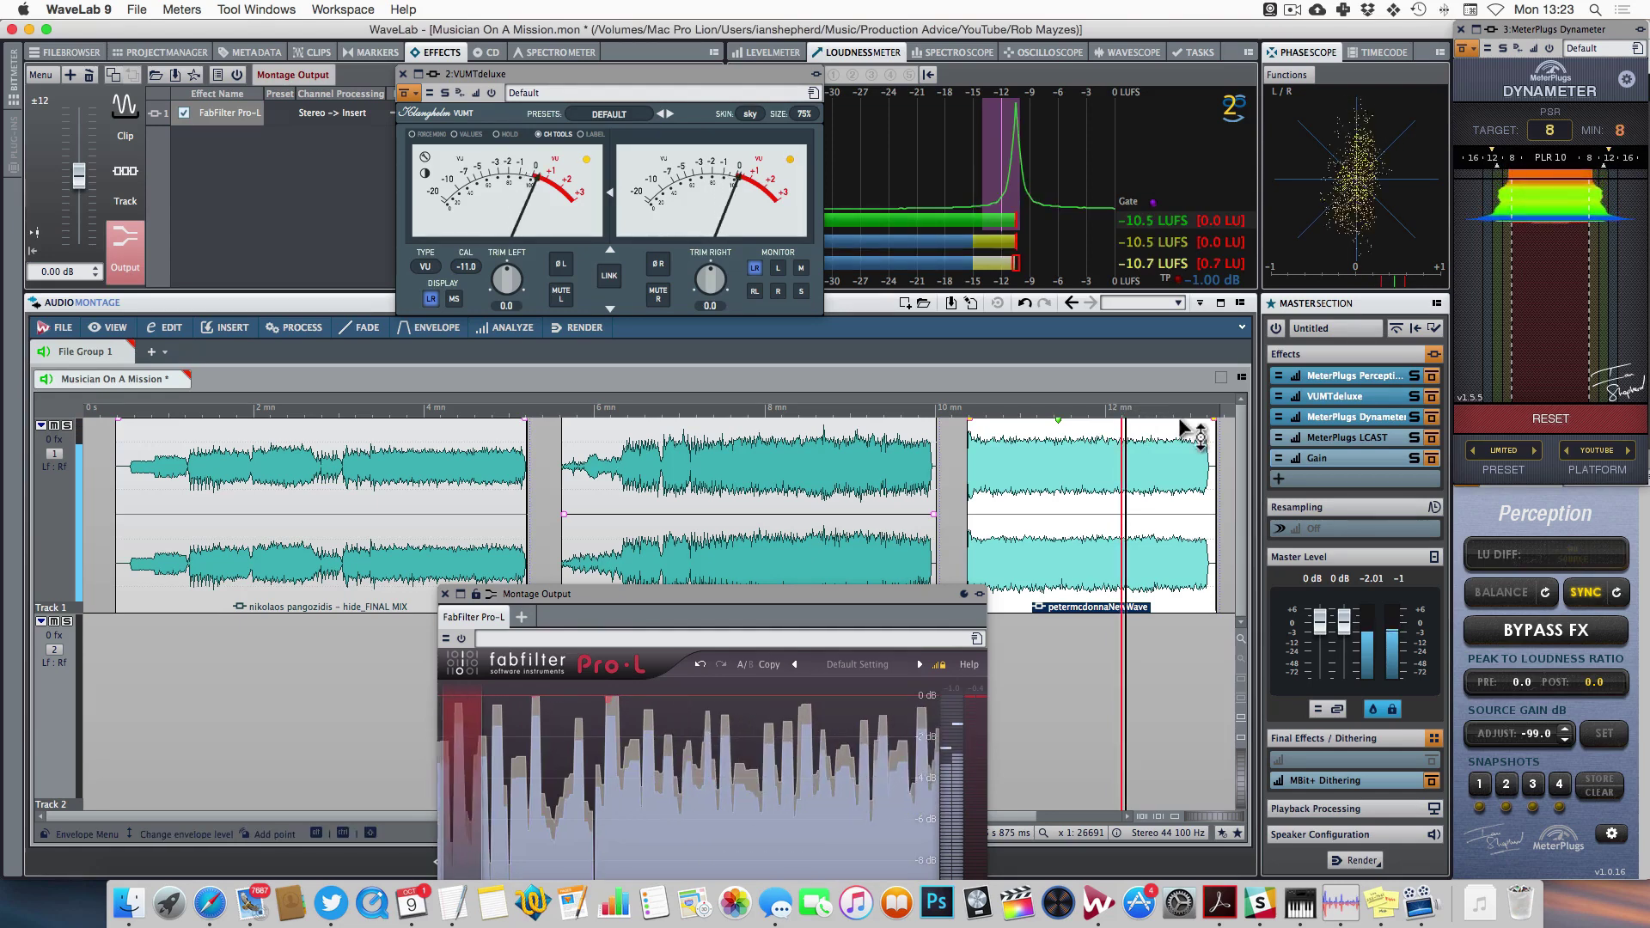
- Replay the second, first and third clips to compare their limiting and dynamics, and stop playback
click(788, 414)
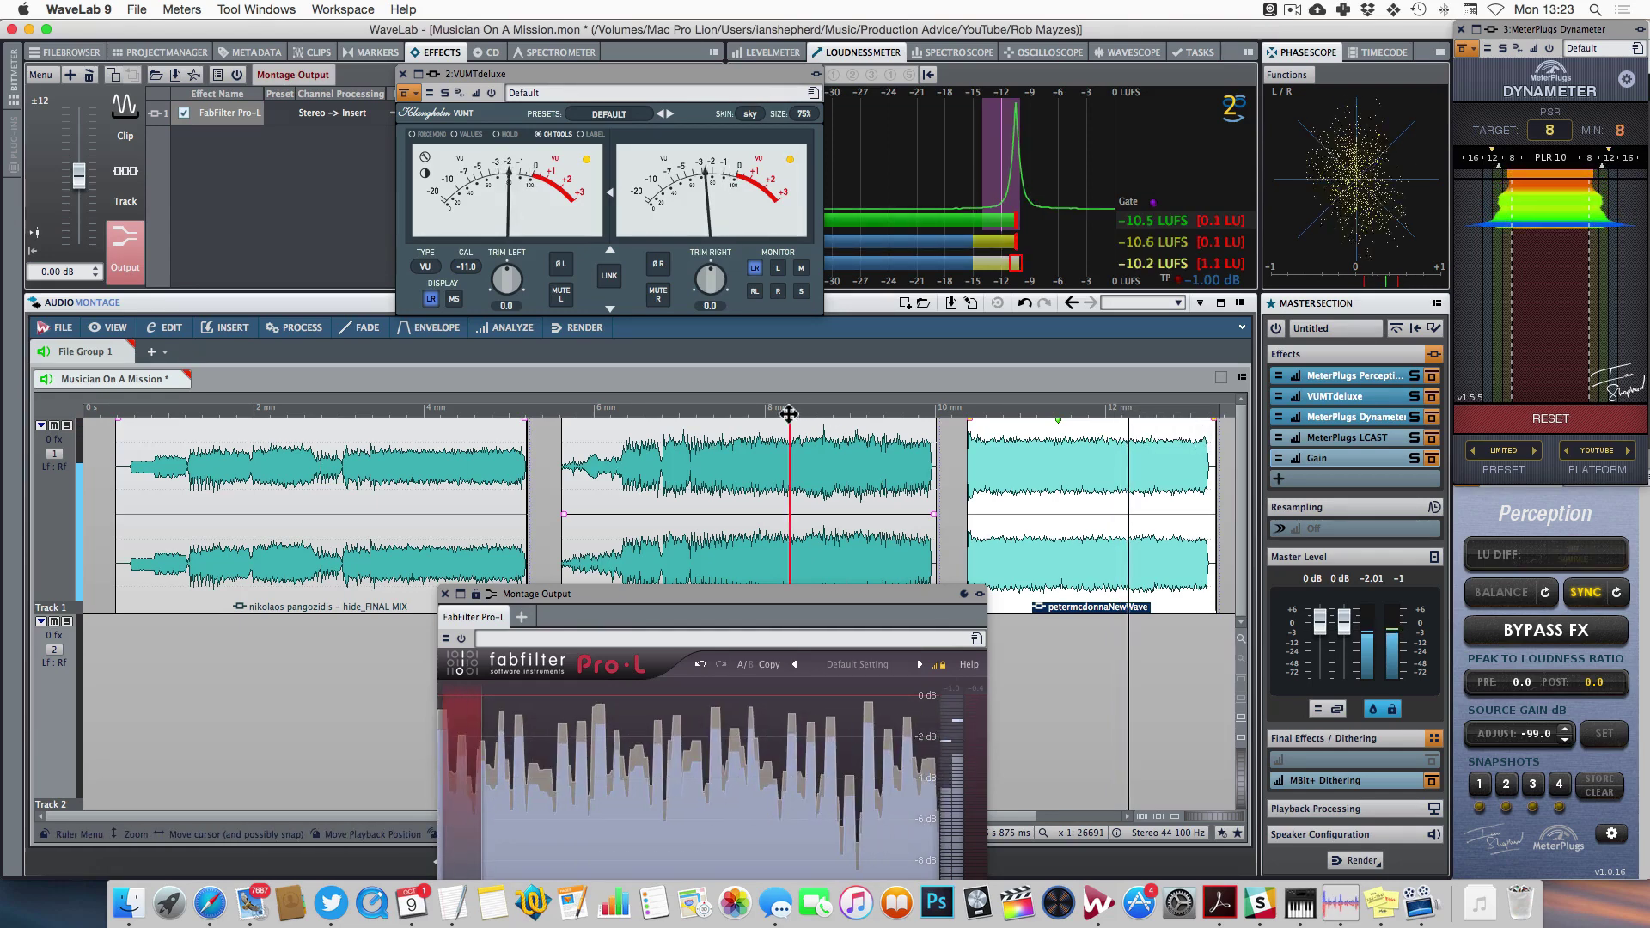
key(space)
key(space)
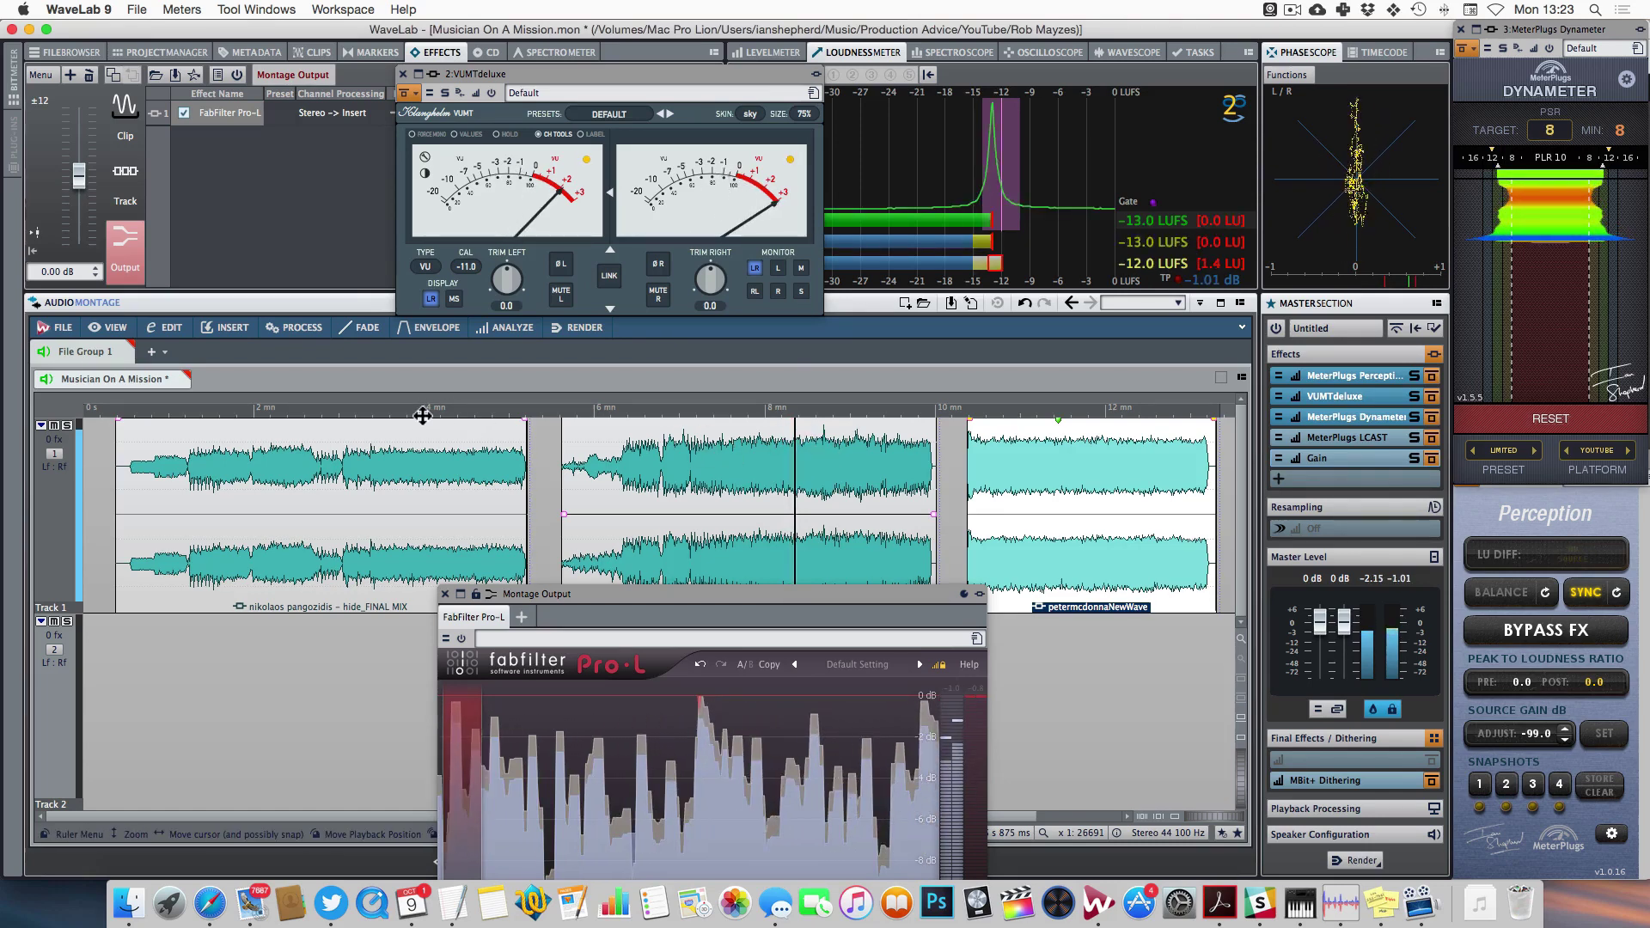
click(422, 416)
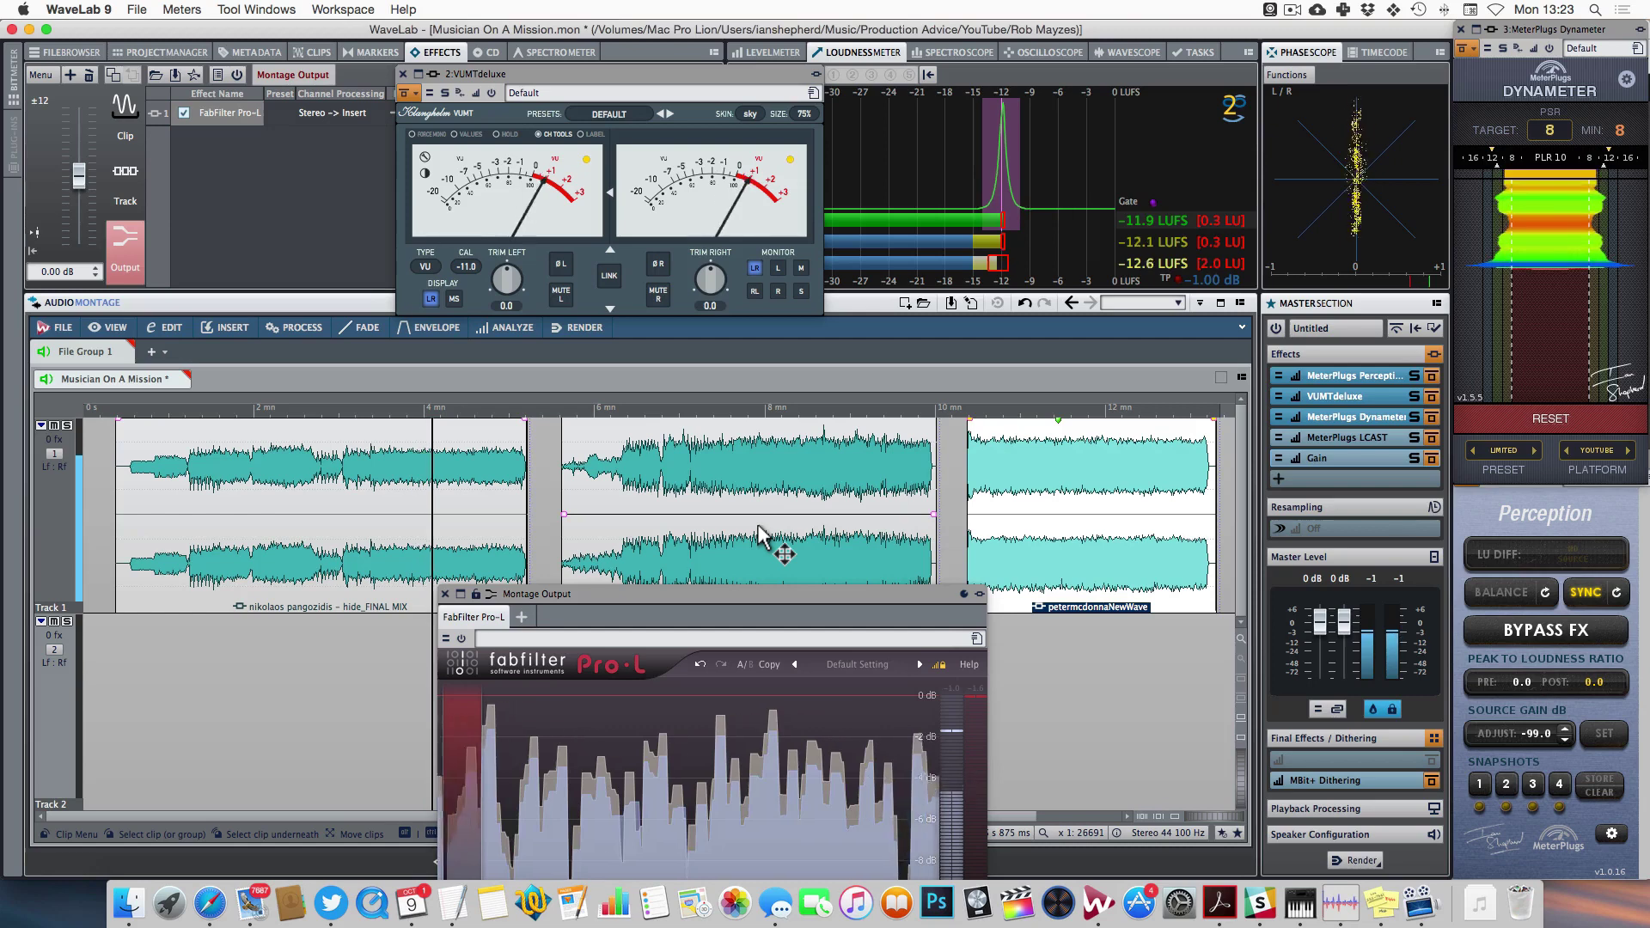
click(1158, 411)
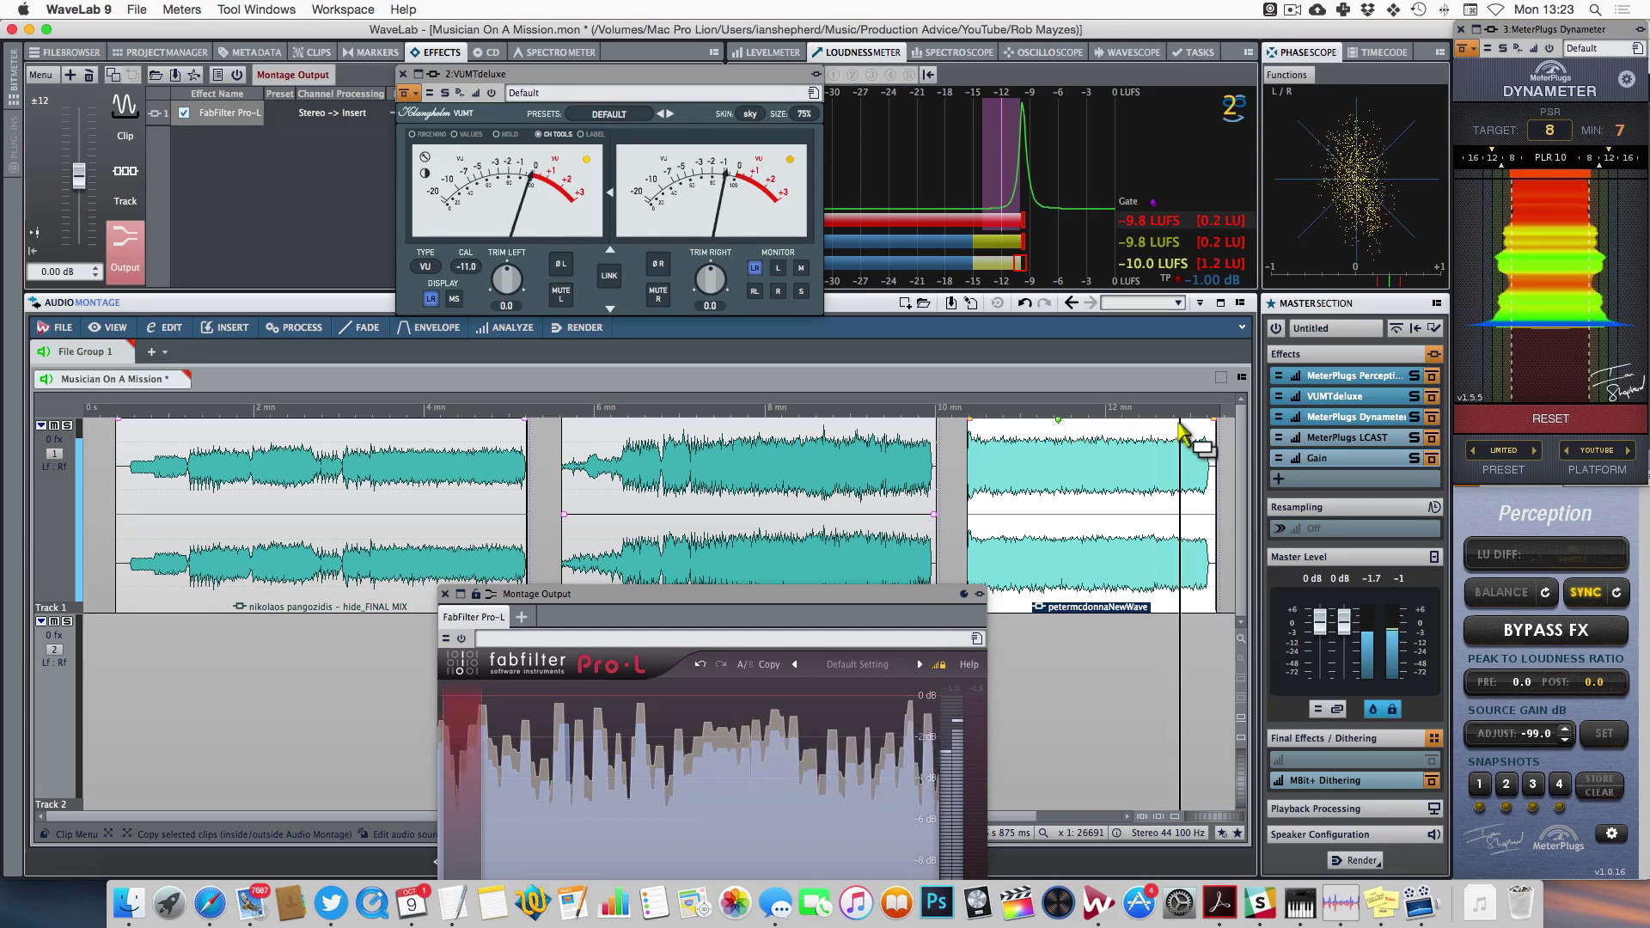
key(space)
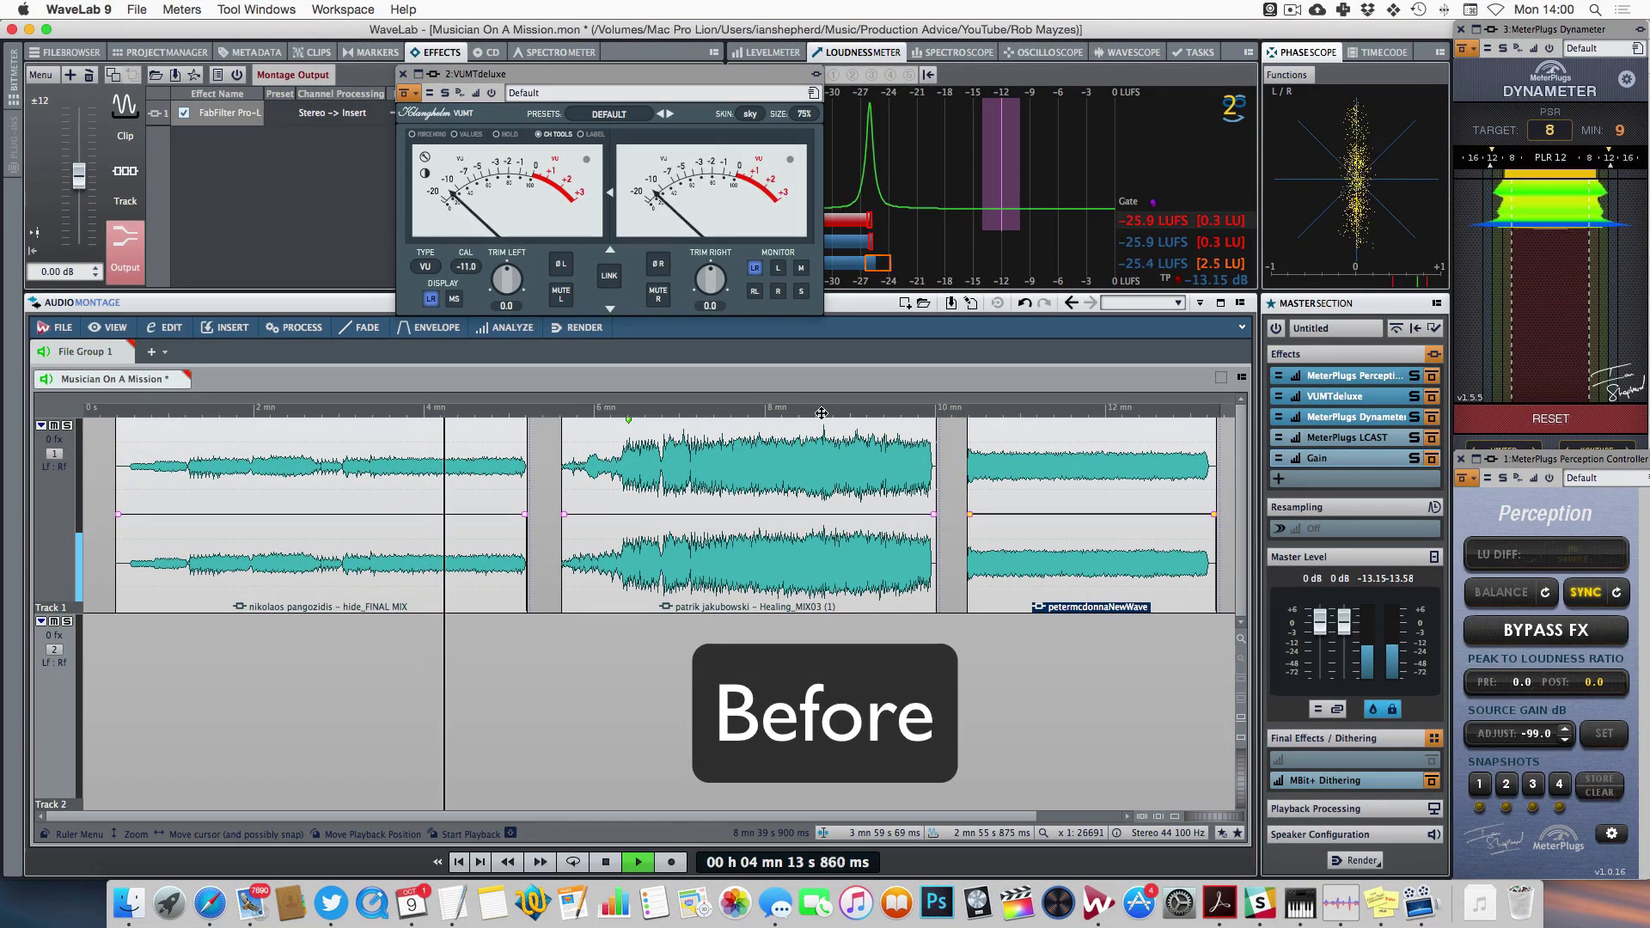
- Compare the second and third clips in the original and mastered versions of the montage, and stop playback
click(822, 413)
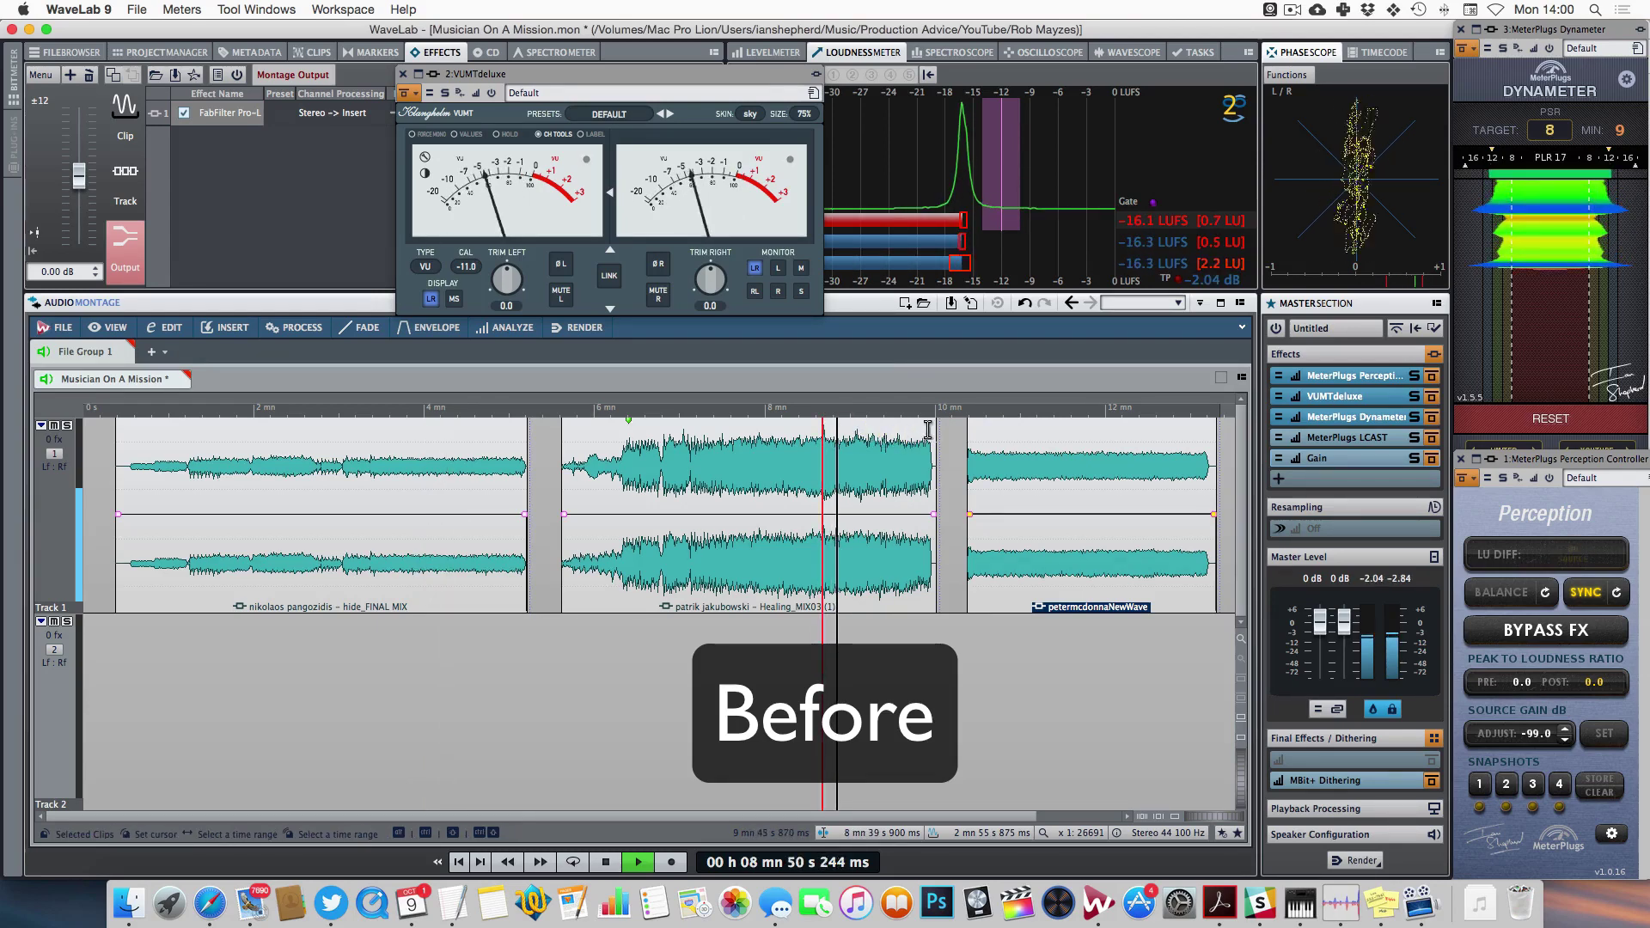
click(1087, 414)
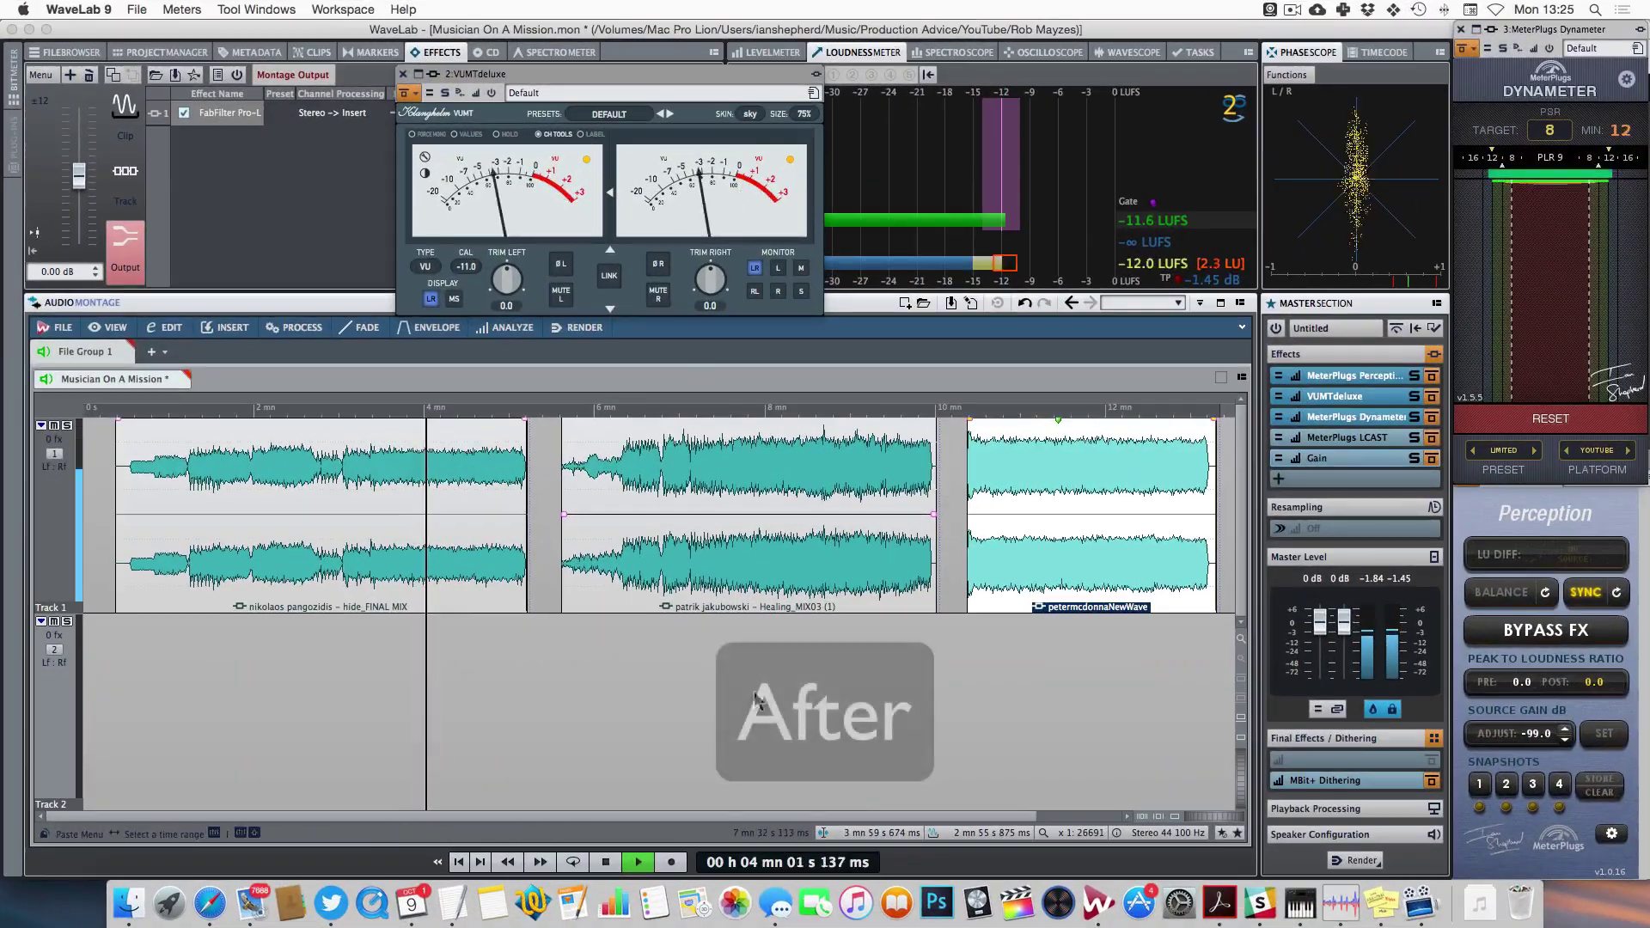
click(811, 420)
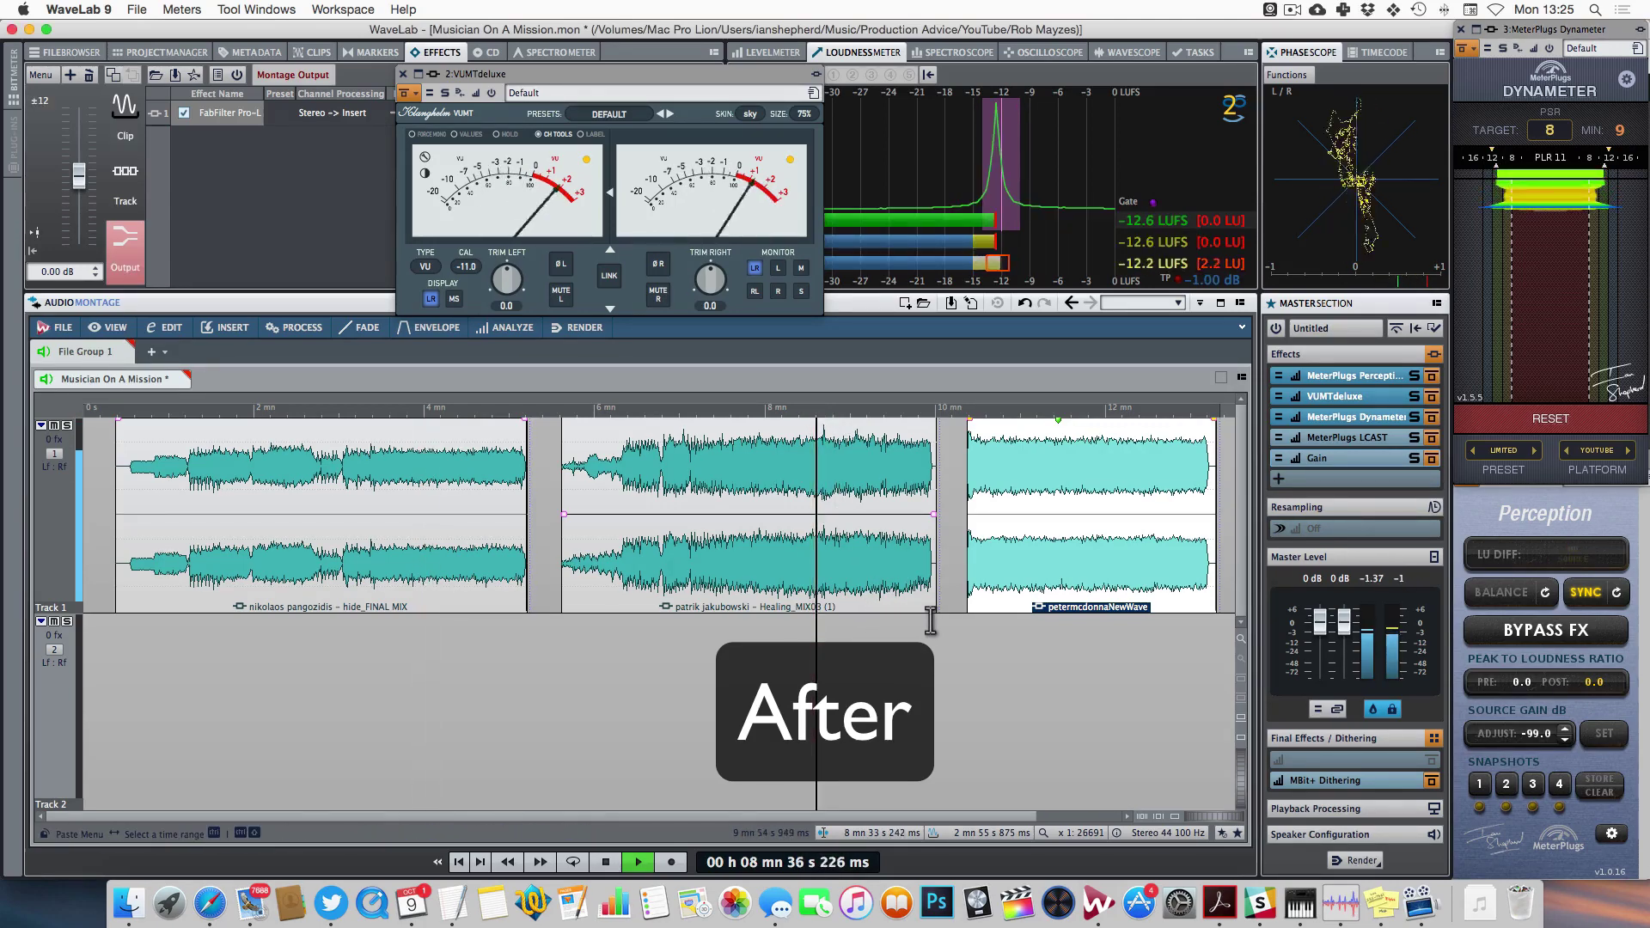
click(1058, 414)
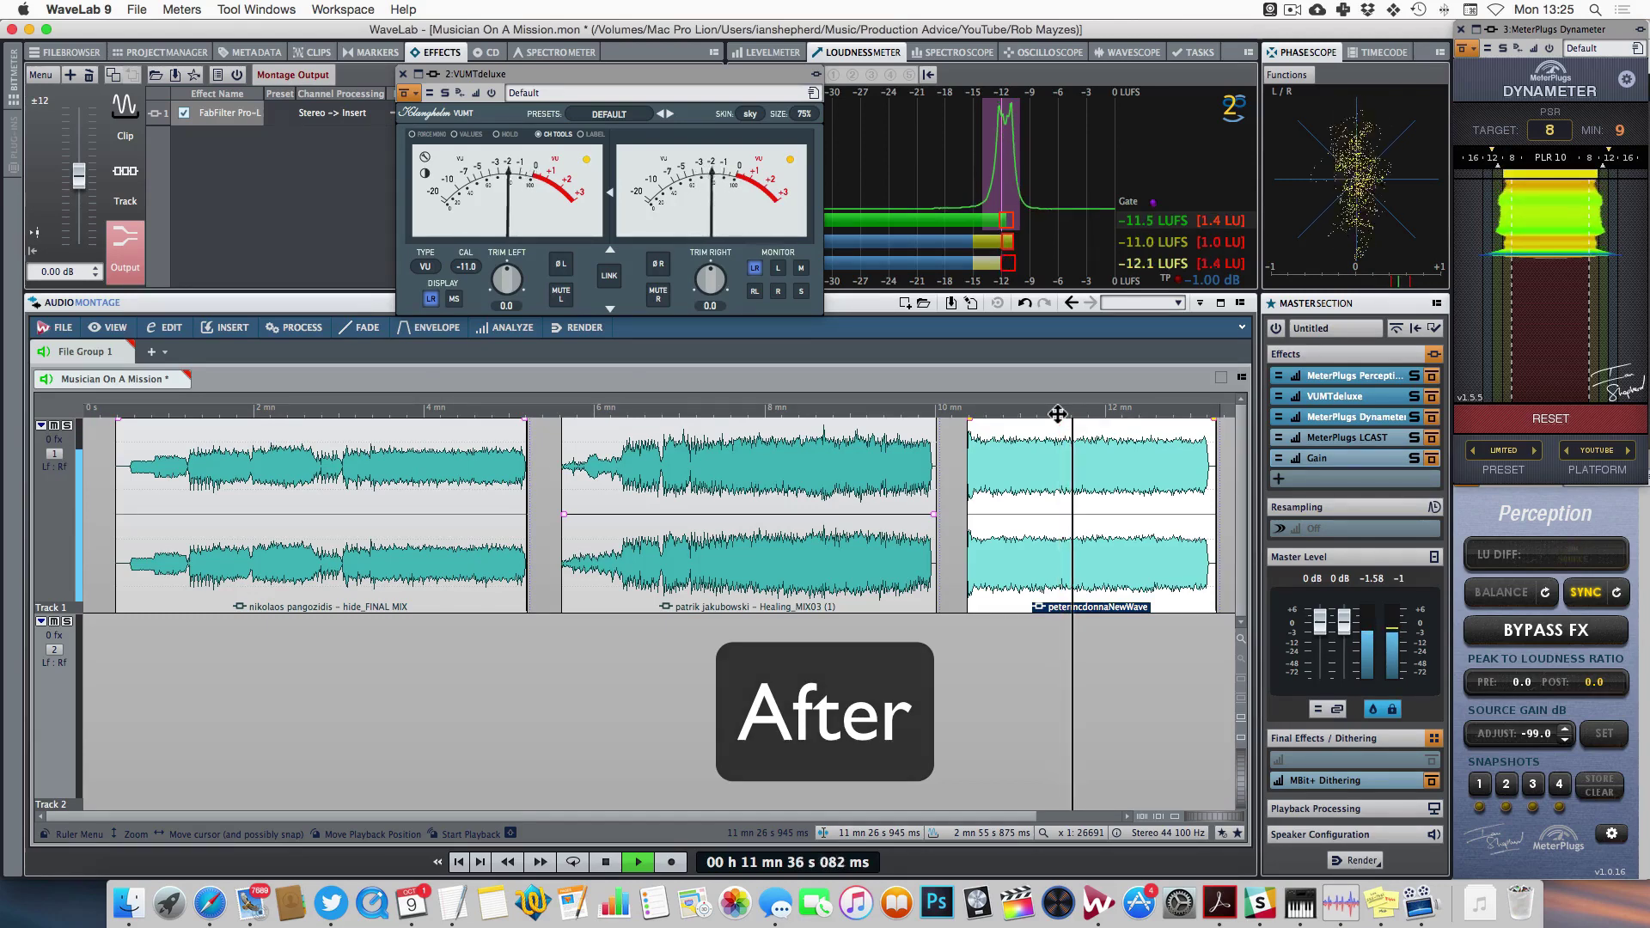
key(space)
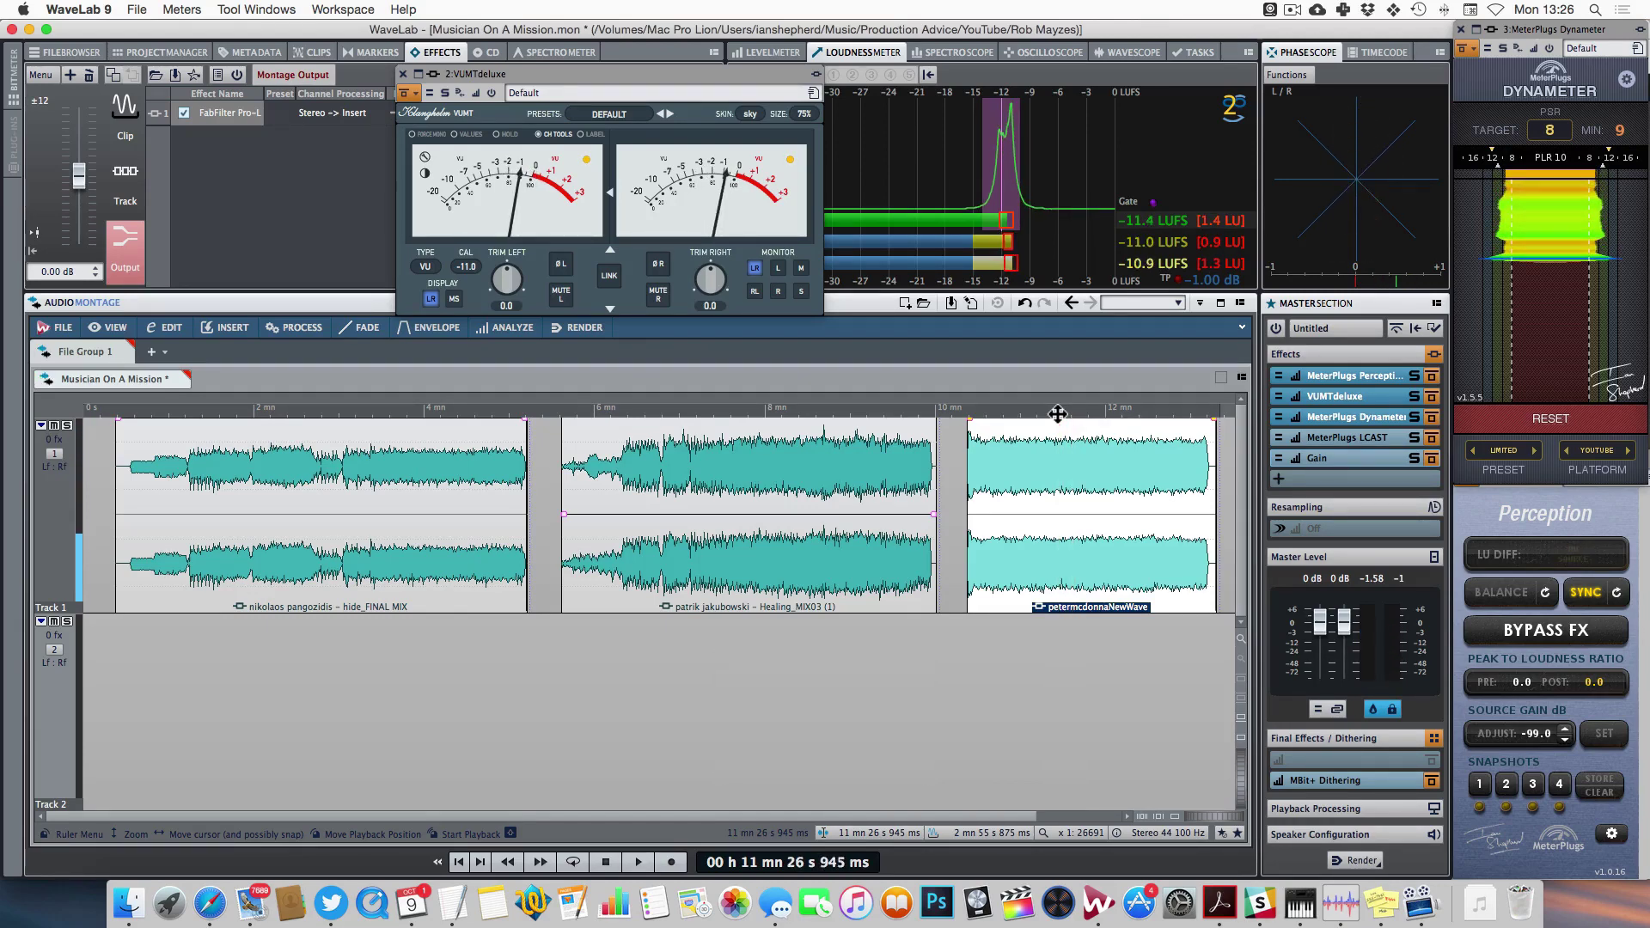